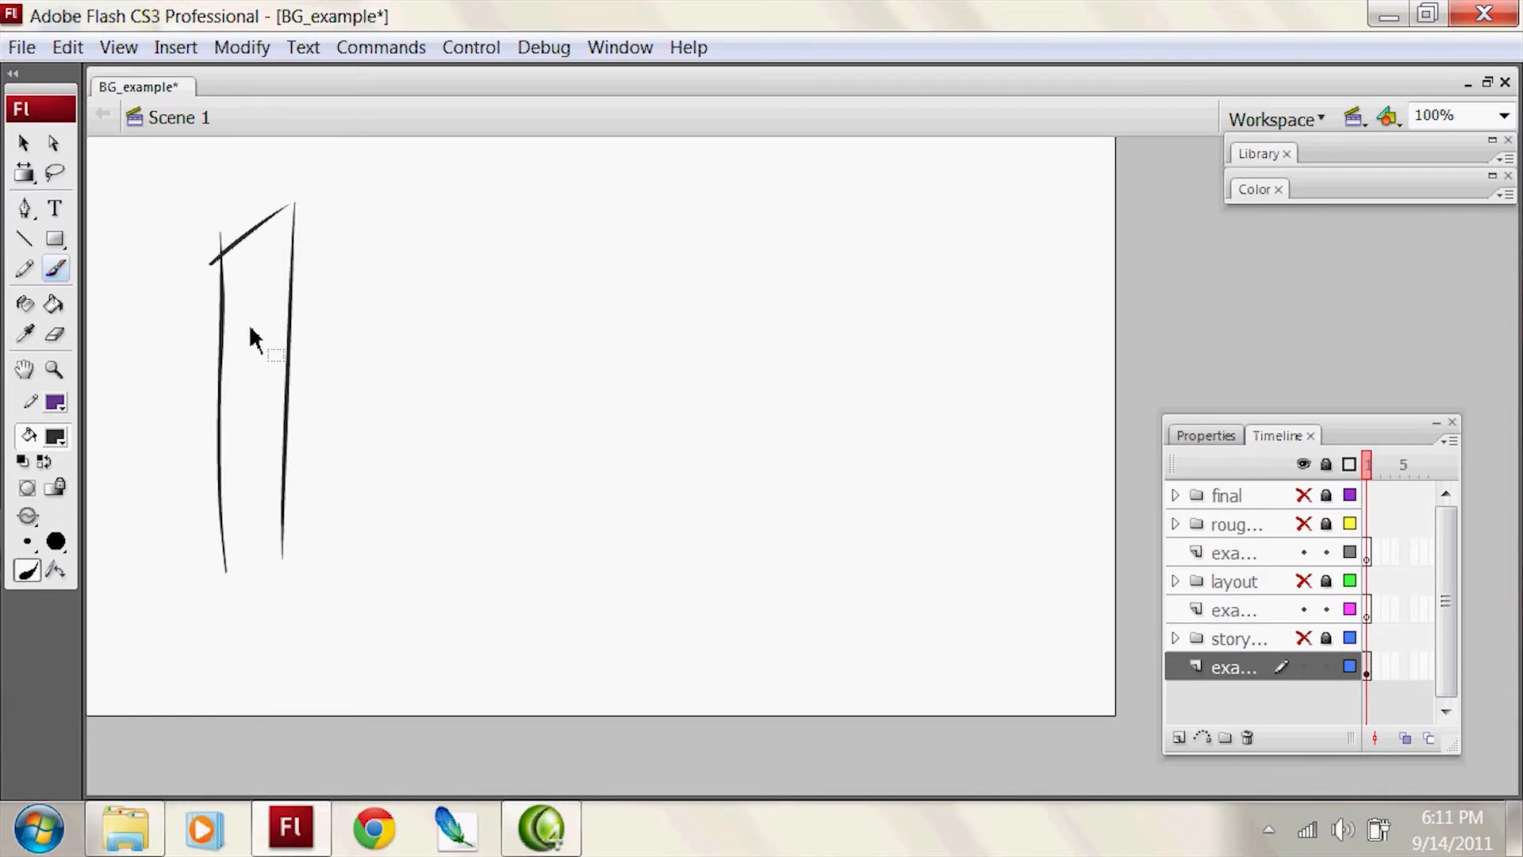
Step: Sketch the doorway's slanted top and right edge, and a stick figure standing beside it
{"action": "left_click_drag", "start_coordinate": [227, 231], "coordinate": [300, 287]}
{"action": "left_click_drag", "start_coordinate": [311, 271], "coordinate": [318, 560]}
{"action": "left_click_drag", "start_coordinate": [386, 325], "coordinate": [331, 588]}
{"action": "left_click_drag", "start_coordinate": [354, 458], "coordinate": [392, 579]}
{"action": "left_click_drag", "start_coordinate": [357, 395], "coordinate": [290, 462]}
{"action": "left_click_drag", "start_coordinate": [343, 389], "coordinate": [415, 484]}
Step: Sketch a long counter extending off the stage edge, with three oval-seated stools in front of it
{"action": "mouse_move", "coordinate": [500, 569]}
{"action": "left_mouse_down"}
{"action": "mouse_move", "coordinate": [507, 373]}
{"action": "mouse_move", "coordinate": [1142, 373]}
{"action": "mouse_move", "coordinate": [1143, 569]}
{"action": "left_mouse_up"}
{"action": "mouse_move", "coordinate": [581, 456]}
{"action": "left_mouse_down"}
{"action": "mouse_move", "coordinate": [670, 465]}
{"action": "mouse_move", "coordinate": [599, 469]}
{"action": "left_mouse_up"}
{"action": "mouse_move", "coordinate": [782, 449]}
{"action": "left_mouse_down"}
{"action": "mouse_move", "coordinate": [821, 450]}
{"action": "mouse_move", "coordinate": [793, 468]}
{"action": "left_mouse_up"}
{"action": "left_click_drag", "start_coordinate": [988, 460], "coordinate": [1005, 460]}
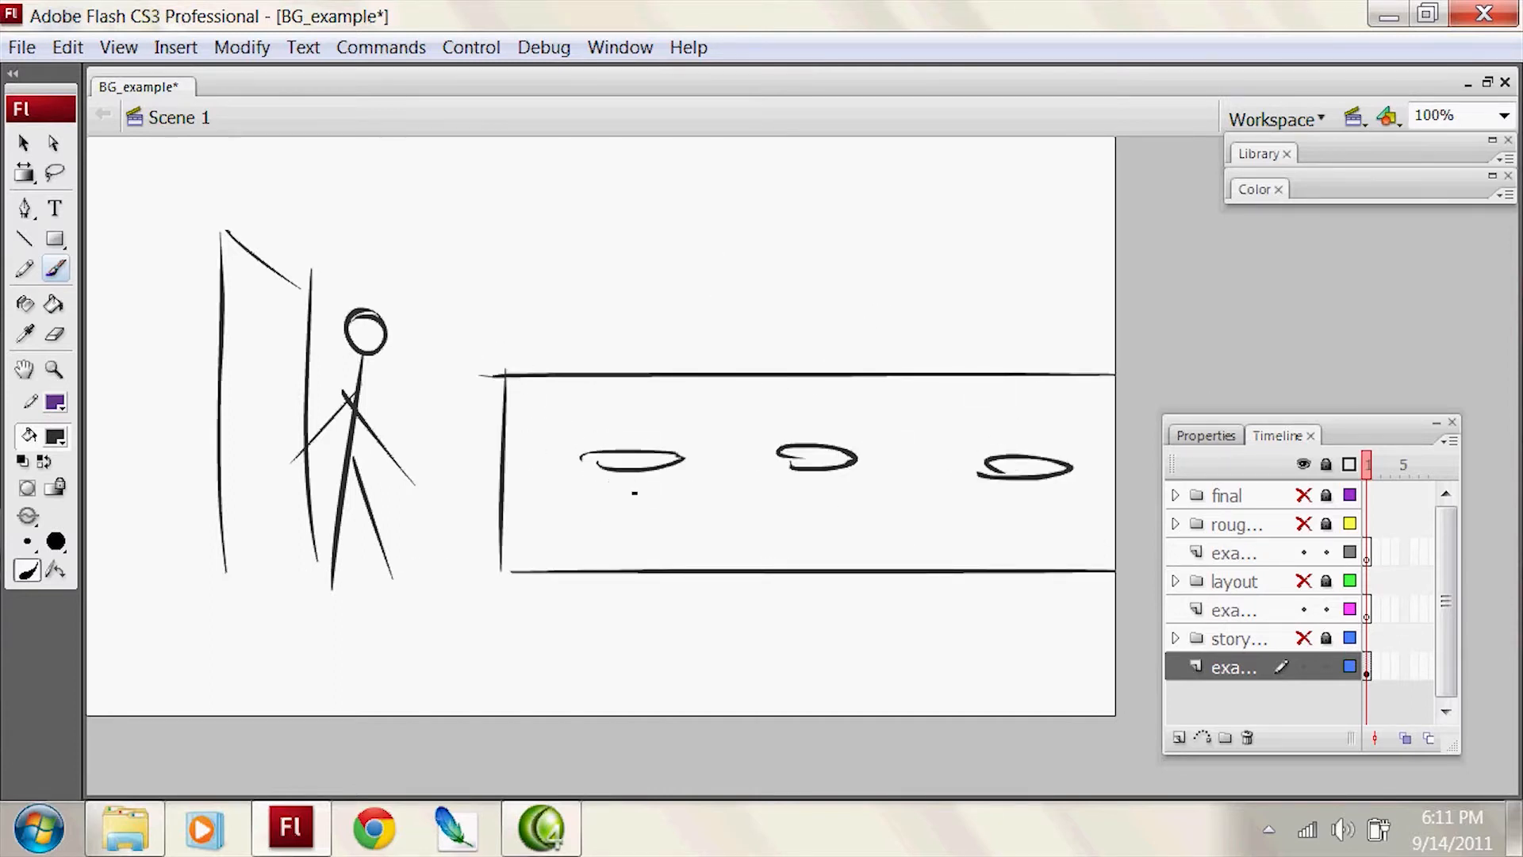
{"action": "left_click_drag", "start_coordinate": [809, 473], "coordinate": [813, 562]}
{"action": "left_click_drag", "start_coordinate": [998, 480], "coordinate": [990, 563]}
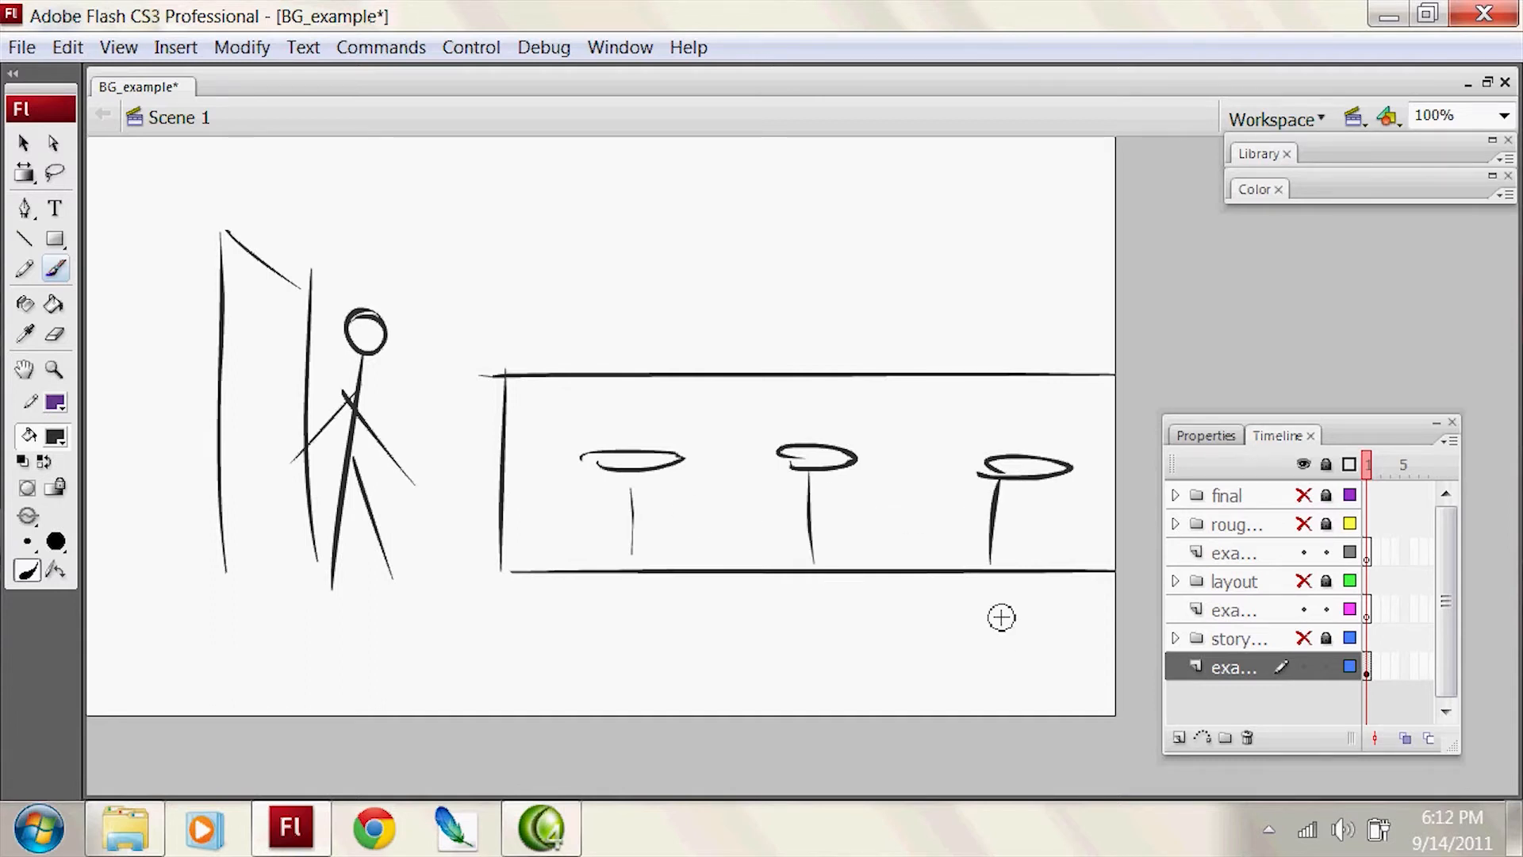
Step: Clear the flat counter scene and sketch a horizon line with converging perspective lines across the floor
{"action": "key", "text": "ctrl+a"}
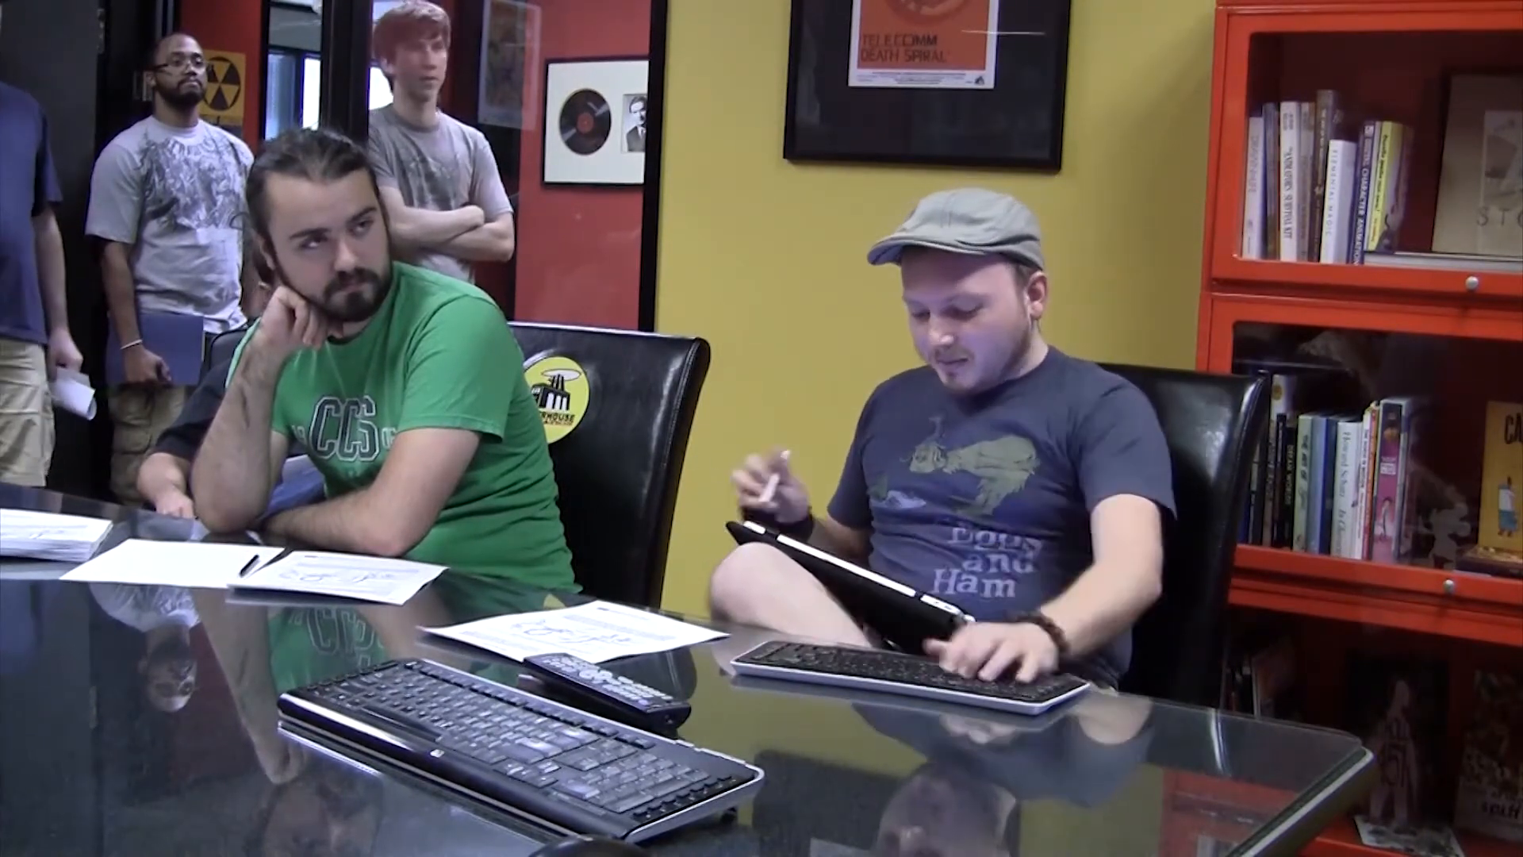
{"action": "left_click_drag", "start_coordinate": [368, 357], "coordinate": [163, 663]}
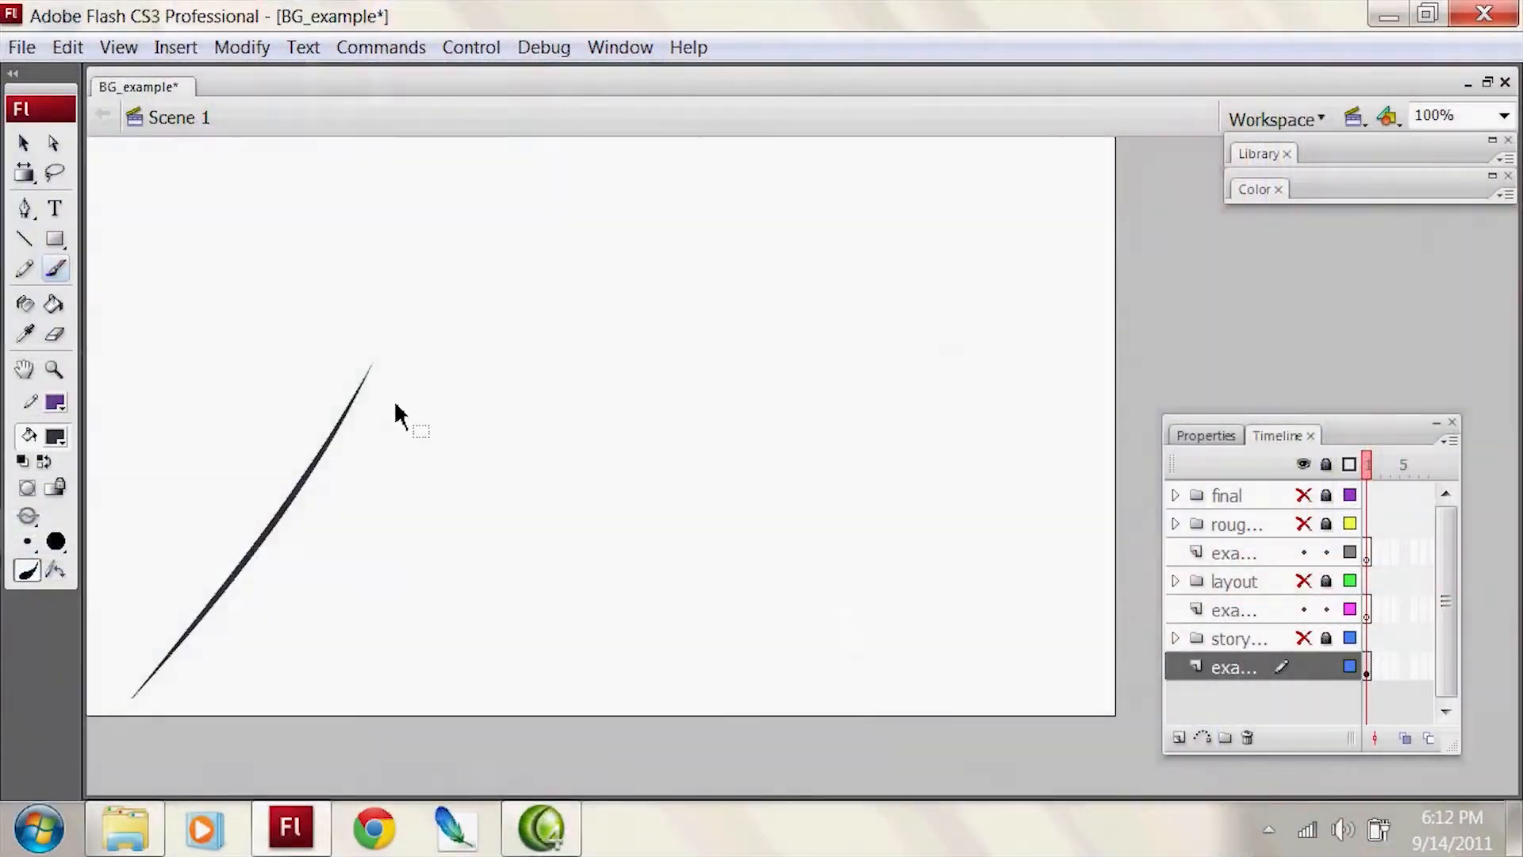
{"action": "key", "text": "ctrl+z"}
{"action": "left_click_drag", "start_coordinate": [119, 714], "coordinate": [277, 484]}
{"action": "left_click_drag", "start_coordinate": [357, 392], "coordinate": [527, 714]}
{"action": "left_click_drag", "start_coordinate": [414, 392], "coordinate": [1094, 657]}
{"action": "left_click_drag", "start_coordinate": [178, 406], "coordinate": [1064, 406]}
{"action": "key", "text": "ctrl+z"}
{"action": "left_click_drag", "start_coordinate": [166, 358], "coordinate": [1085, 359]}
Step: Sketch the counter's front face in perspective, receding from the lower right toward the horizon
{"action": "left_click_drag", "start_coordinate": [669, 365], "coordinate": [662, 457]}
{"action": "left_click_drag", "start_coordinate": [665, 351], "coordinate": [708, 358]}
{"action": "key", "text": "ctrl+z"}
{"action": "key", "text": "ctrl+z"}
{"action": "left_click_drag", "start_coordinate": [605, 353], "coordinate": [595, 437]}
{"action": "left_click_drag", "start_coordinate": [607, 359], "coordinate": [917, 432]}
{"action": "key", "text": "ctrl+z"}
{"action": "mouse_move", "coordinate": [613, 359]}
{"action": "left_mouse_down"}
{"action": "mouse_move", "coordinate": [962, 424]}
{"action": "mouse_move", "coordinate": [946, 572]}
{"action": "left_mouse_up"}
{"action": "left_click_drag", "start_coordinate": [966, 567], "coordinate": [580, 433]}
Step: Sketch the counter's top edges and a tiny standing figure behind it
{"action": "left_click_drag", "start_coordinate": [627, 349], "coordinate": [712, 355]}
{"action": "left_click_drag", "start_coordinate": [688, 342], "coordinate": [982, 370]}
{"action": "left_click_drag", "start_coordinate": [885, 367], "coordinate": [1086, 402]}
{"action": "left_click_drag", "start_coordinate": [1064, 386], "coordinate": [986, 431]}
{"action": "left_click_drag", "start_coordinate": [872, 317], "coordinate": [868, 351]}
{"action": "left_click_drag", "start_coordinate": [885, 322], "coordinate": [888, 349]}
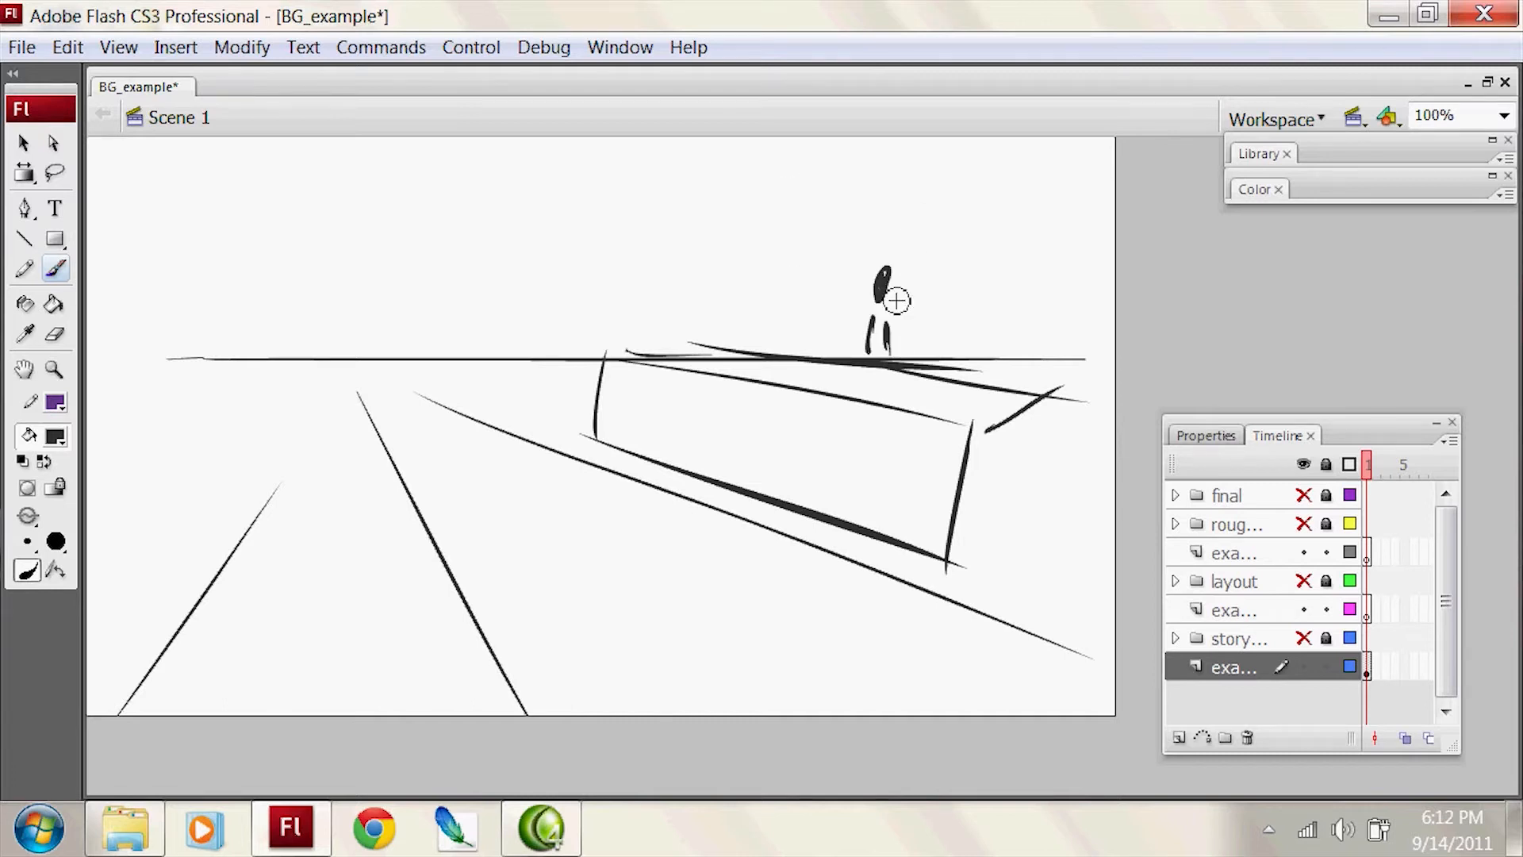
Step: Sketch a tall rectangular wall frame with vertical posts behind the tiny figure
{"action": "left_click_drag", "start_coordinate": [744, 339], "coordinate": [743, 154]}
{"action": "mouse_move", "coordinate": [757, 208]}
{"action": "left_mouse_down"}
{"action": "mouse_move", "coordinate": [989, 197]}
{"action": "mouse_move", "coordinate": [1059, 169]}
{"action": "left_mouse_up"}
{"action": "key", "text": "ctrl+z"}
{"action": "left_click_drag", "start_coordinate": [962, 165], "coordinate": [965, 341]}
{"action": "key", "text": "ctrl+z"}
{"action": "left_click_drag", "start_coordinate": [1021, 162], "coordinate": [1010, 357]}
{"action": "left_click_drag", "start_coordinate": [1092, 169], "coordinate": [1073, 380]}
Step: Add an inner vertical line and small curved marks inside the wall frame behind the tiny figure
{"action": "left_click_drag", "start_coordinate": [793, 181], "coordinate": [794, 285]}
{"action": "left_click_drag", "start_coordinate": [851, 183], "coordinate": [832, 260]}
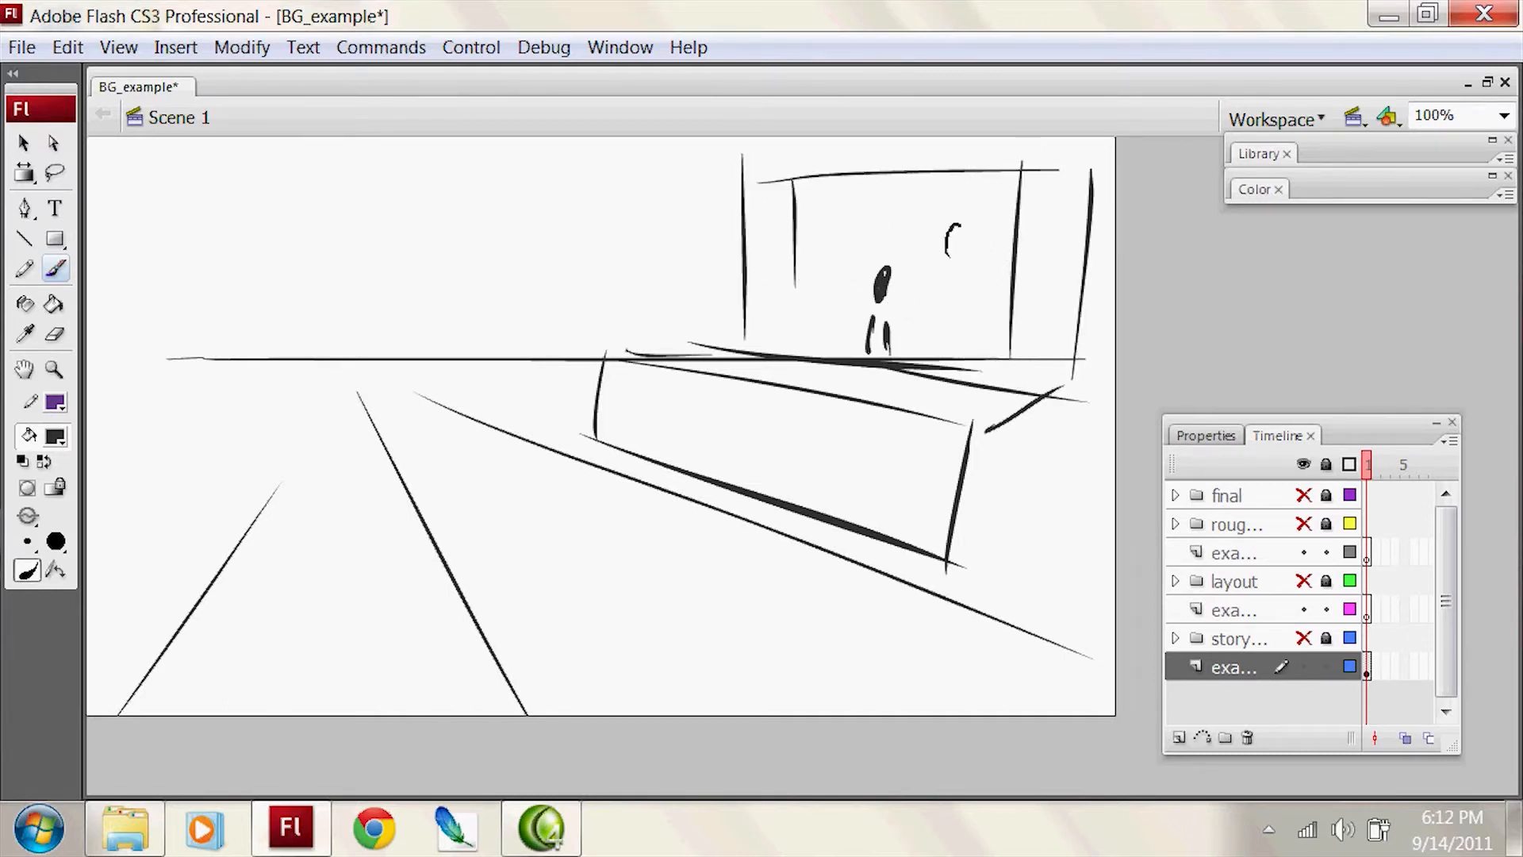
{"action": "left_click_drag", "start_coordinate": [988, 255], "coordinate": [1021, 214]}
{"action": "left_click_drag", "start_coordinate": [1034, 252], "coordinate": [1046, 230]}
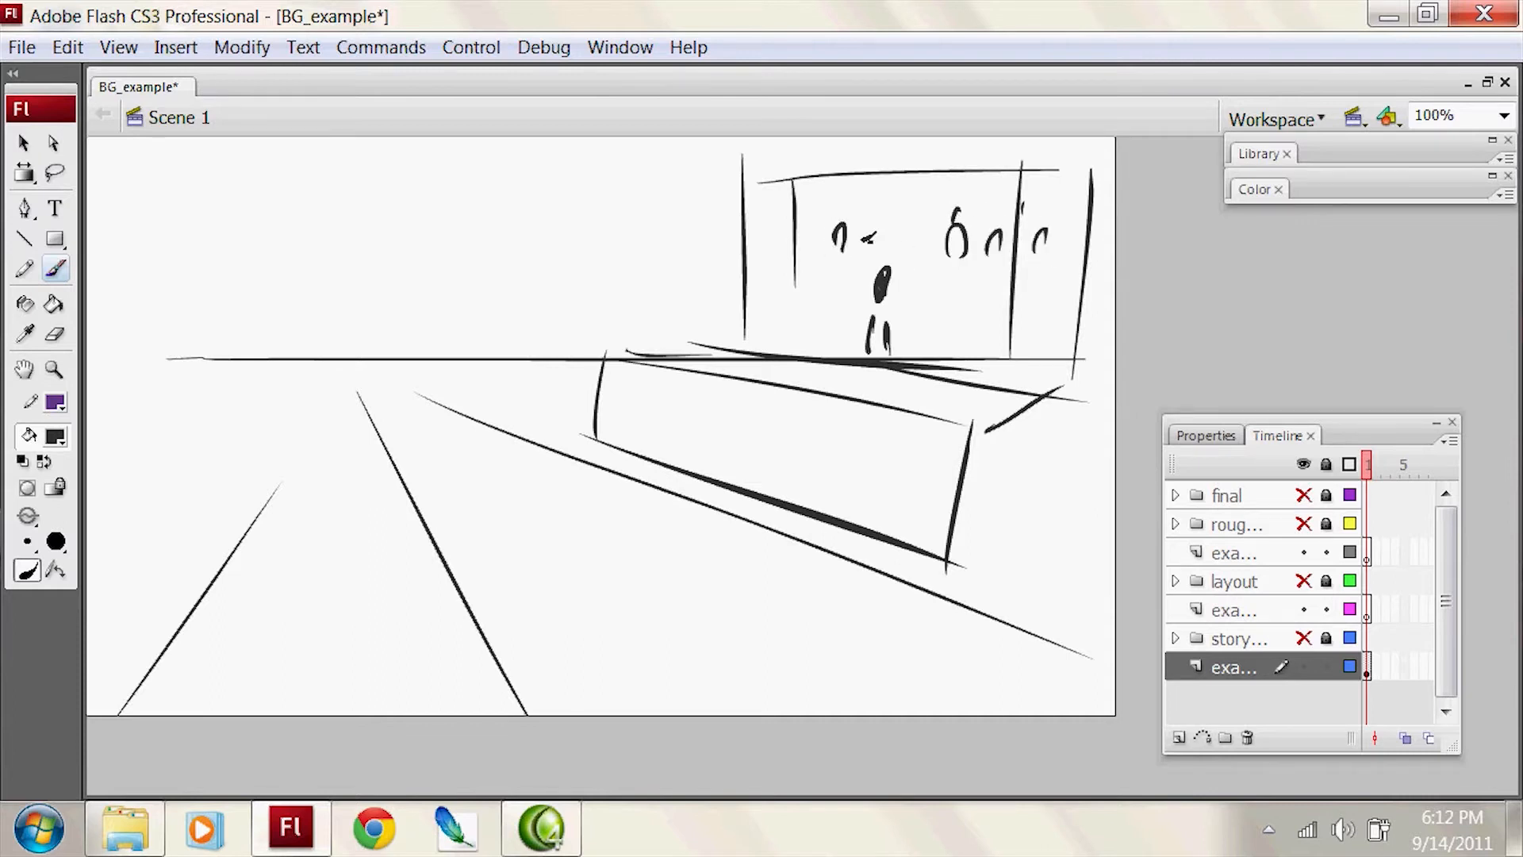
Step: Sketch three flattened oval tabletops around the left part of the horizon
{"action": "mouse_move", "coordinate": [146, 339]}
{"action": "left_mouse_down"}
{"action": "mouse_move", "coordinate": [271, 353]}
{"action": "mouse_move", "coordinate": [235, 319]}
{"action": "mouse_move", "coordinate": [198, 352]}
{"action": "left_mouse_up"}
{"action": "key", "text": "ctrl+z"}
{"action": "left_click_drag", "start_coordinate": [116, 377], "coordinate": [328, 361]}
{"action": "key", "text": "ctrl+z"}
{"action": "left_click_drag", "start_coordinate": [139, 402], "coordinate": [87, 402]}
{"action": "mouse_move", "coordinate": [88, 393]}
{"action": "left_mouse_down"}
{"action": "mouse_move", "coordinate": [191, 396]}
{"action": "mouse_move", "coordinate": [87, 439]}
{"action": "left_mouse_up"}
{"action": "left_click_drag", "start_coordinate": [404, 336], "coordinate": [313, 347]}
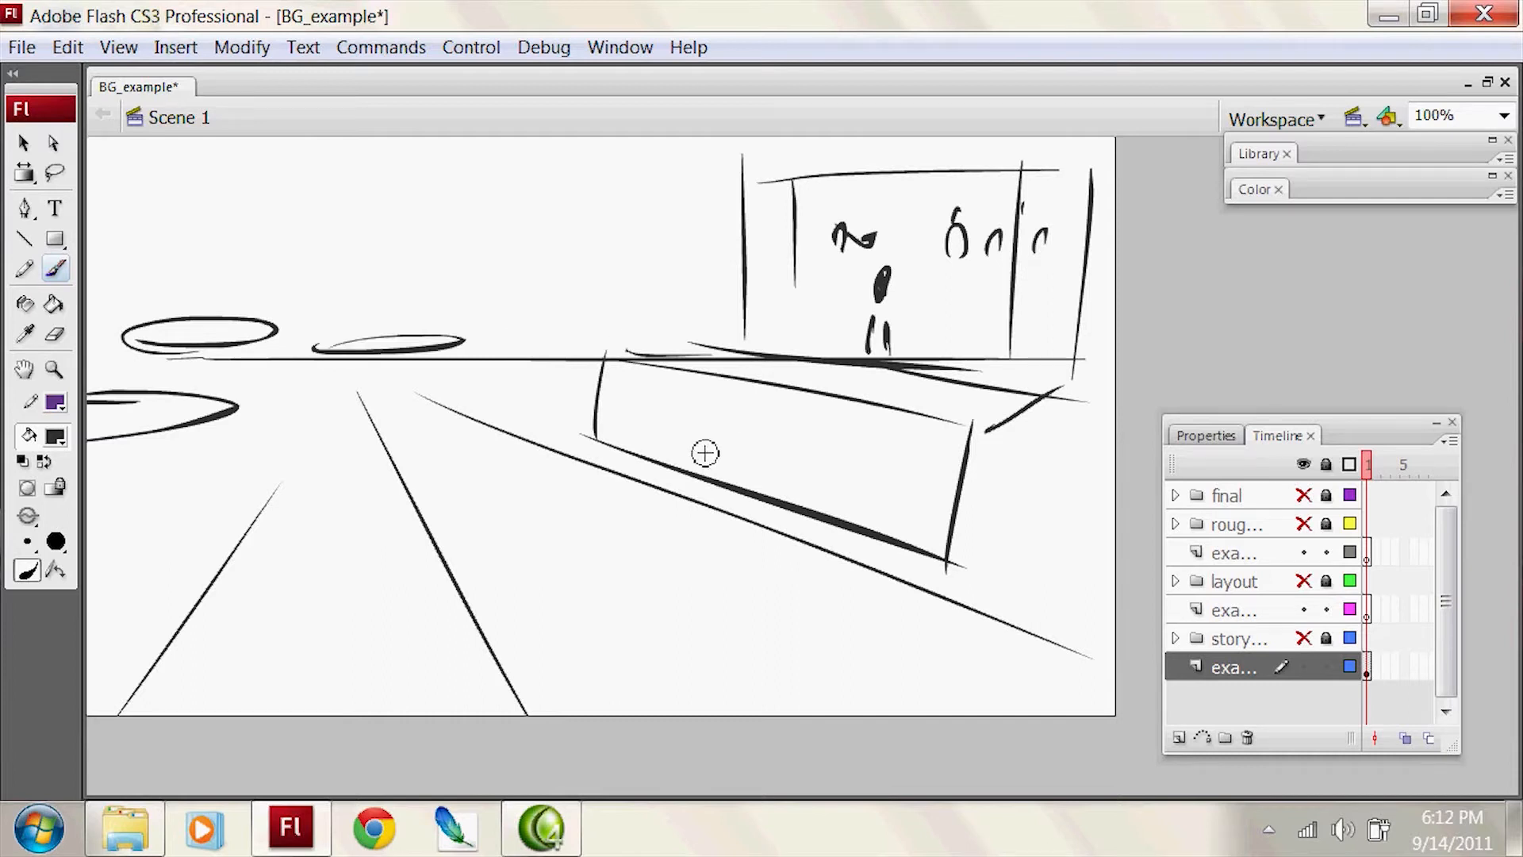
Step: Sketch a row of small oval stool seats along the counter's front face
{"action": "left_click_drag", "start_coordinate": [622, 395], "coordinate": [589, 392]}
{"action": "left_click_drag", "start_coordinate": [731, 418], "coordinate": [687, 406]}
{"action": "mouse_move", "coordinate": [752, 433]}
{"action": "left_mouse_down"}
{"action": "mouse_move", "coordinate": [778, 412]}
{"action": "mouse_move", "coordinate": [822, 433]}
{"action": "left_mouse_up"}
{"action": "left_click_drag", "start_coordinate": [853, 441], "coordinate": [884, 427]}
Step: Sketch the large foreground booth with bold slanted strokes on both sides of the central floor line
{"action": "left_click_drag", "start_coordinate": [300, 537], "coordinate": [417, 714]}
{"action": "key", "text": "ctrl+z"}
{"action": "mouse_move", "coordinate": [266, 497]}
{"action": "left_mouse_down"}
{"action": "mouse_move", "coordinate": [304, 556]}
{"action": "mouse_move", "coordinate": [560, 477]}
{"action": "mouse_move", "coordinate": [523, 490]}
{"action": "mouse_move", "coordinate": [685, 674]}
{"action": "mouse_move", "coordinate": [688, 706]}
{"action": "left_mouse_up"}
{"action": "key", "text": "ctrl+z"}
{"action": "key", "text": "ctrl+z"}
{"action": "mouse_move", "coordinate": [596, 468]}
{"action": "left_mouse_down"}
{"action": "mouse_move", "coordinate": [720, 708]}
{"action": "mouse_move", "coordinate": [711, 717]}
{"action": "mouse_move", "coordinate": [756, 686]}
{"action": "mouse_move", "coordinate": [793, 700]}
{"action": "left_mouse_up"}
{"action": "mouse_move", "coordinate": [253, 509]}
{"action": "left_mouse_down"}
{"action": "mouse_move", "coordinate": [315, 704]}
{"action": "mouse_move", "coordinate": [117, 622]}
{"action": "left_mouse_up"}
Step: Scribble in the dark foreground figure between the booth sides and add a horizontal stroke across the upper wall
{"action": "mouse_move", "coordinate": [474, 594]}
{"action": "left_mouse_down"}
{"action": "mouse_move", "coordinate": [517, 723]}
{"action": "mouse_move", "coordinate": [537, 576]}
{"action": "mouse_move", "coordinate": [516, 689]}
{"action": "mouse_move", "coordinate": [558, 707]}
{"action": "left_mouse_up"}
{"action": "mouse_move", "coordinate": [501, 529]}
{"action": "left_mouse_down"}
{"action": "mouse_move", "coordinate": [511, 547]}
{"action": "mouse_move", "coordinate": [481, 556]}
{"action": "left_mouse_up"}
{"action": "mouse_move", "coordinate": [562, 670]}
{"action": "left_mouse_down"}
{"action": "mouse_move", "coordinate": [571, 595]}
{"action": "mouse_move", "coordinate": [585, 693]}
{"action": "left_mouse_up"}
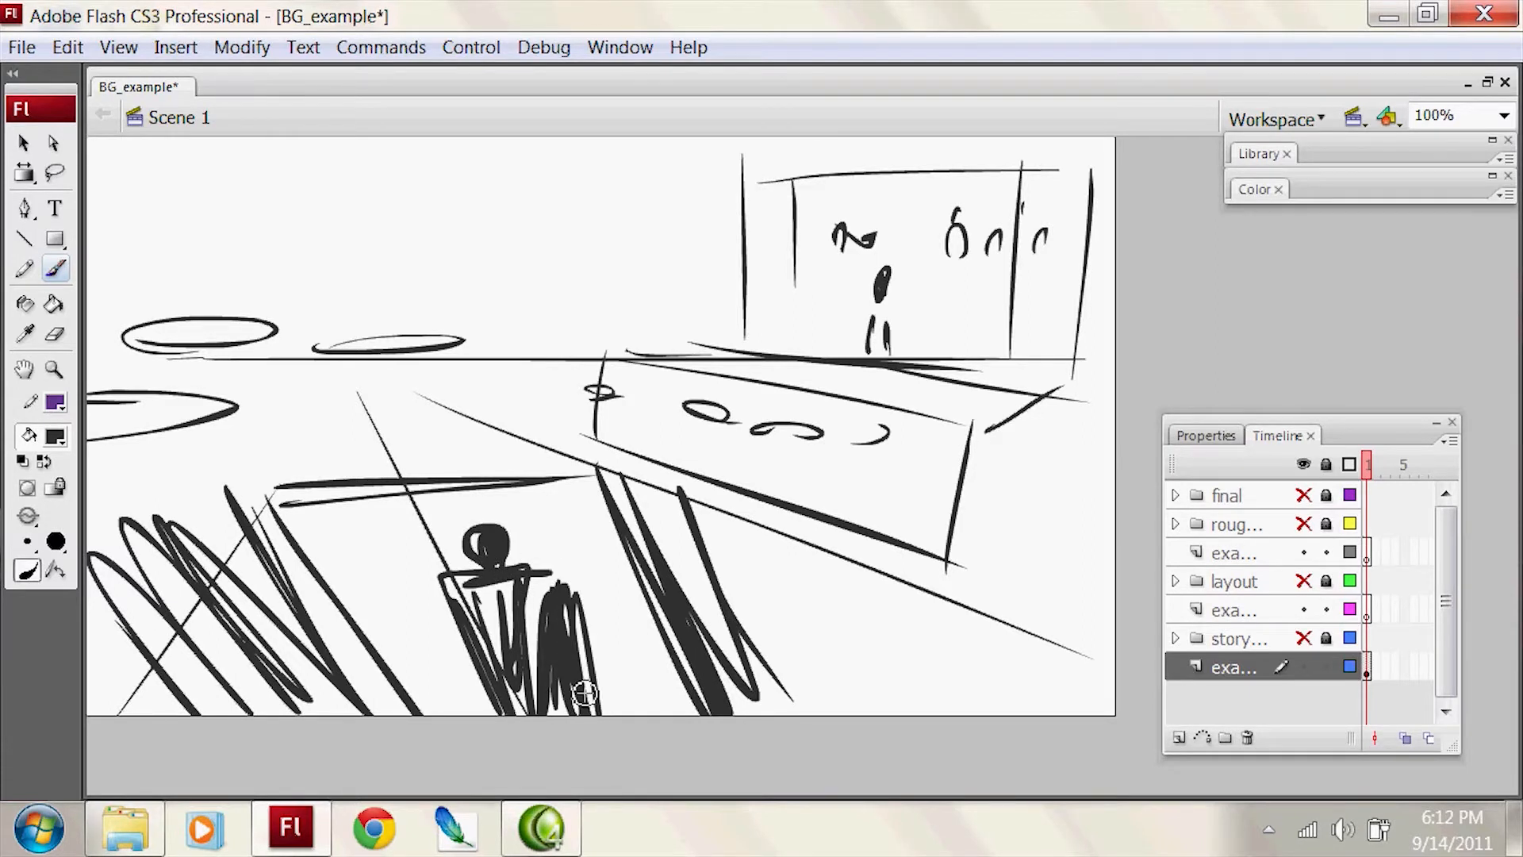
{"action": "left_click_drag", "start_coordinate": [701, 183], "coordinate": [123, 183]}
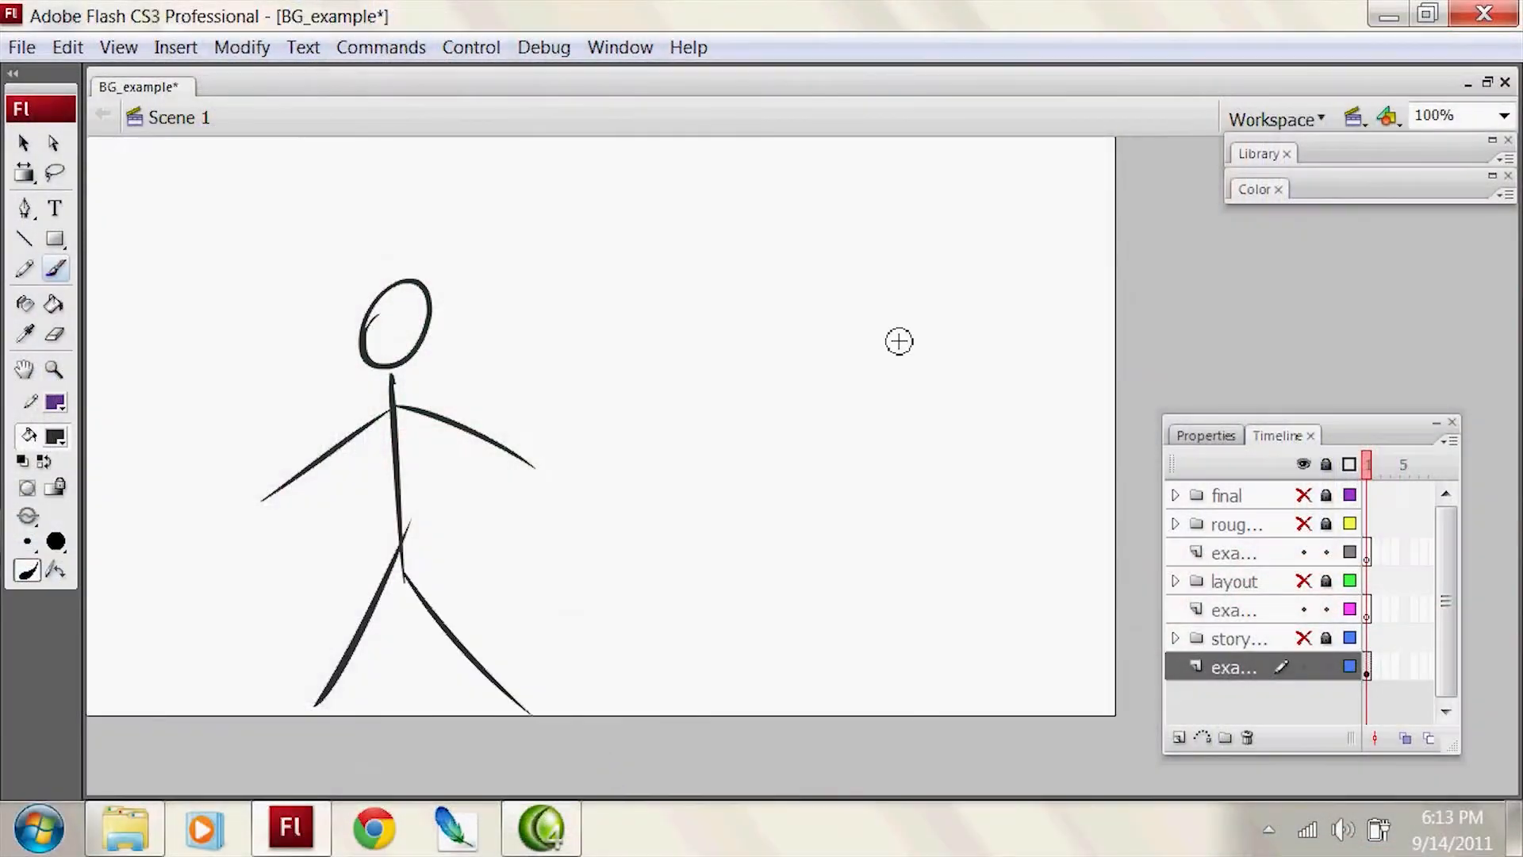
Step: Sketch a second stick figure facing the first one, and clear both from the canvas
{"action": "left_click_drag", "start_coordinate": [833, 322], "coordinate": [812, 346]}
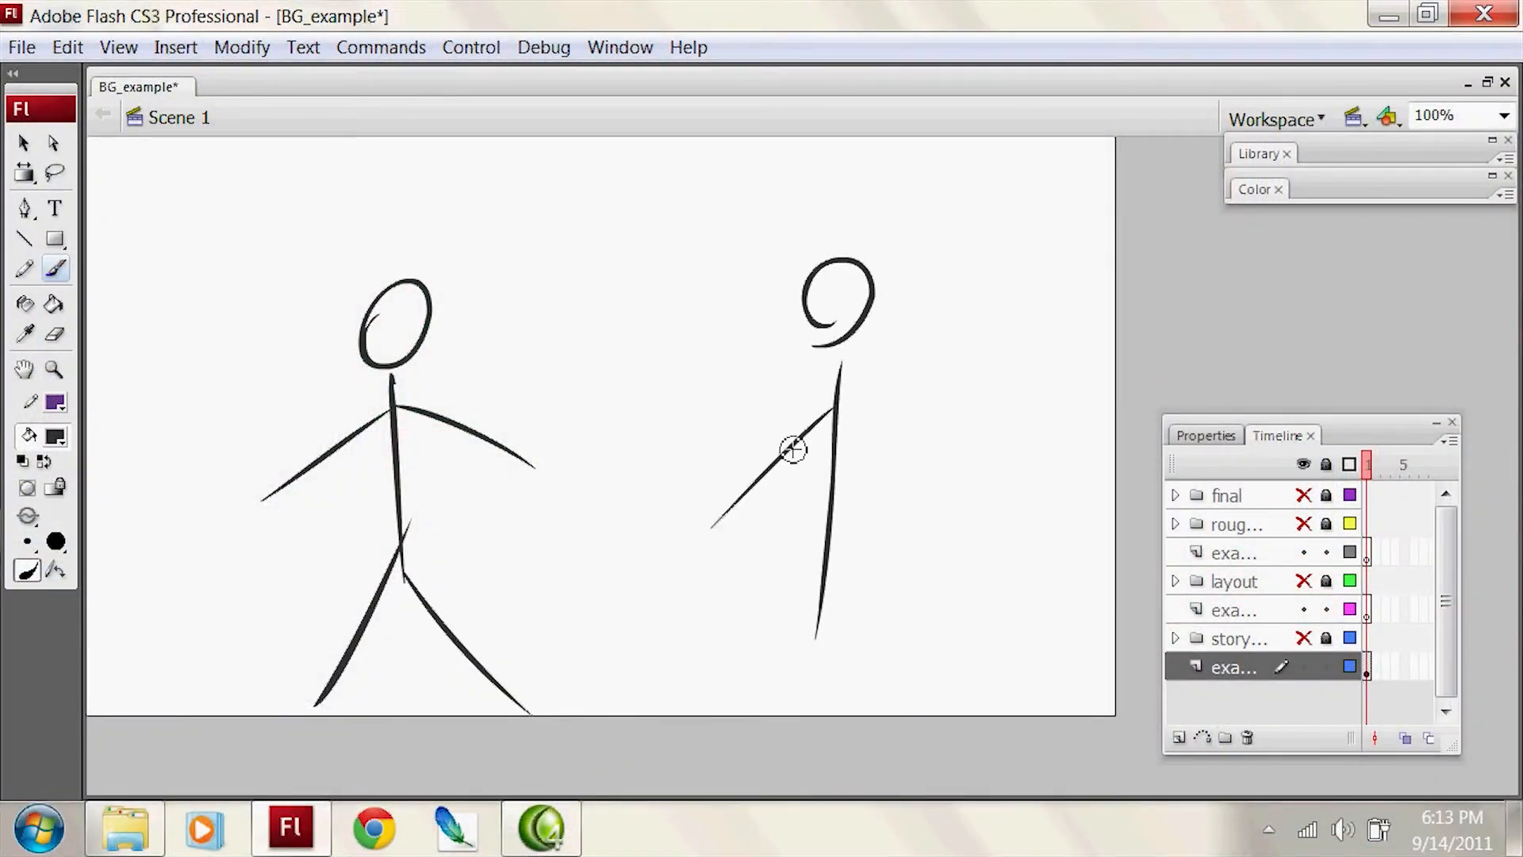
{"action": "key", "text": "ctrl+a"}
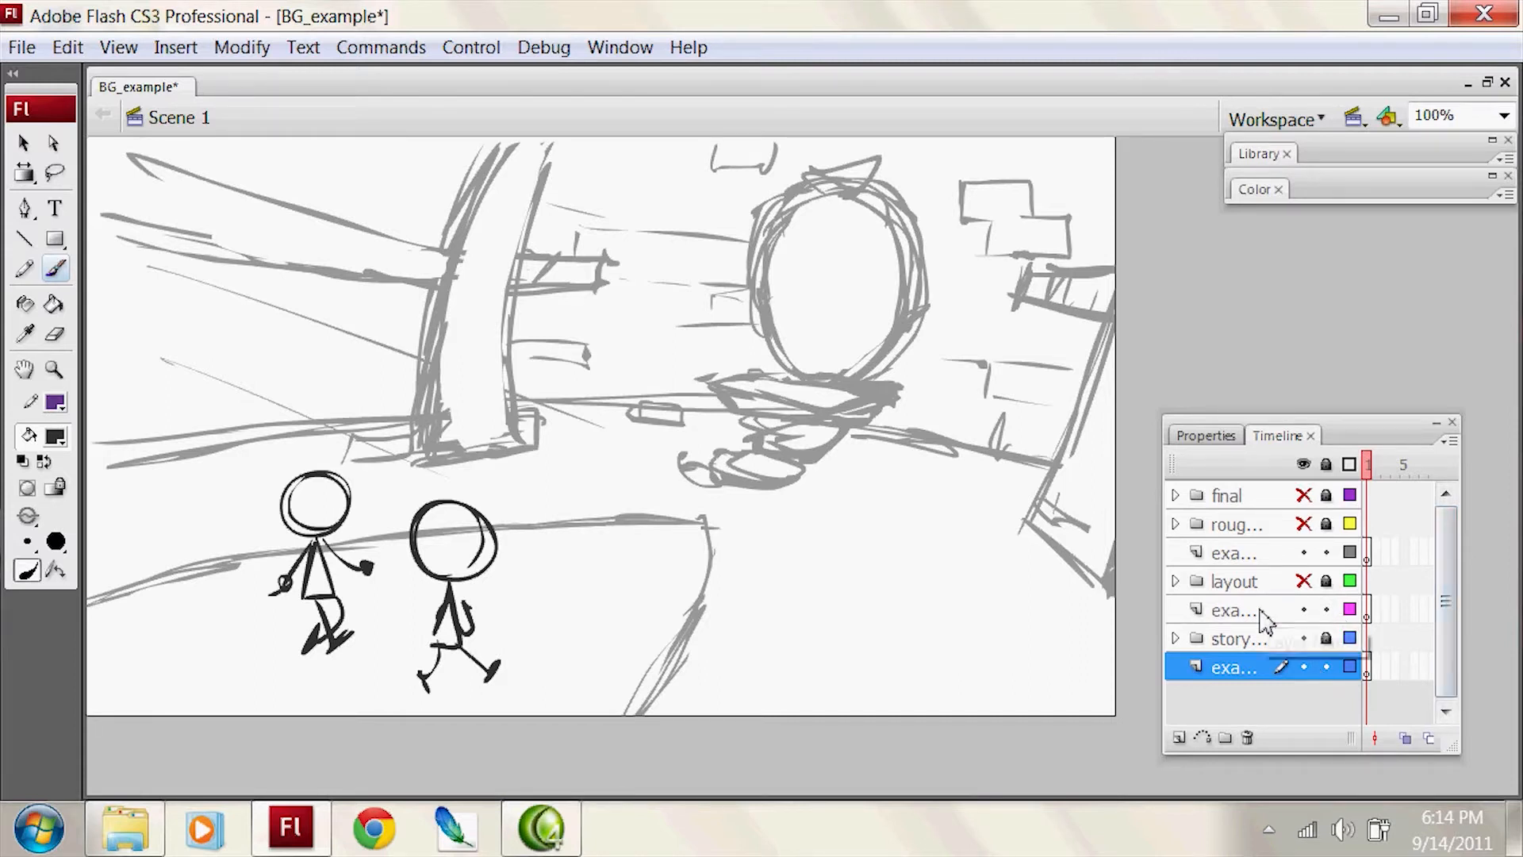
Step: Make the example layer below the layout folder active and display the storyboard folder's artwork as outlines
{"action": "left_click", "coordinate": [1333, 611]}
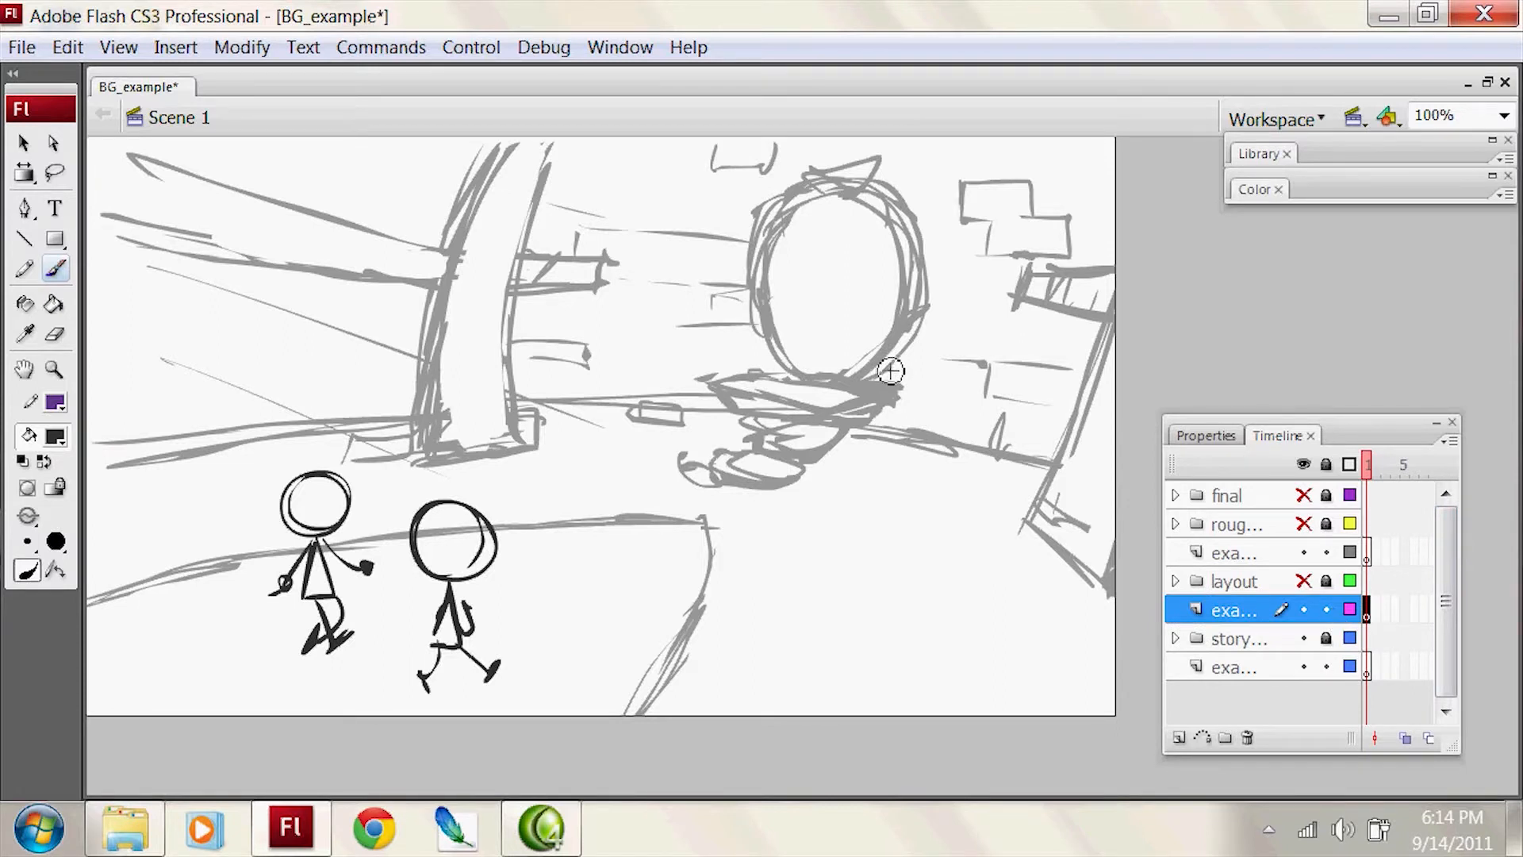
{"action": "left_click", "coordinate": [420, 417]}
{"action": "left_click", "coordinate": [1349, 639]}
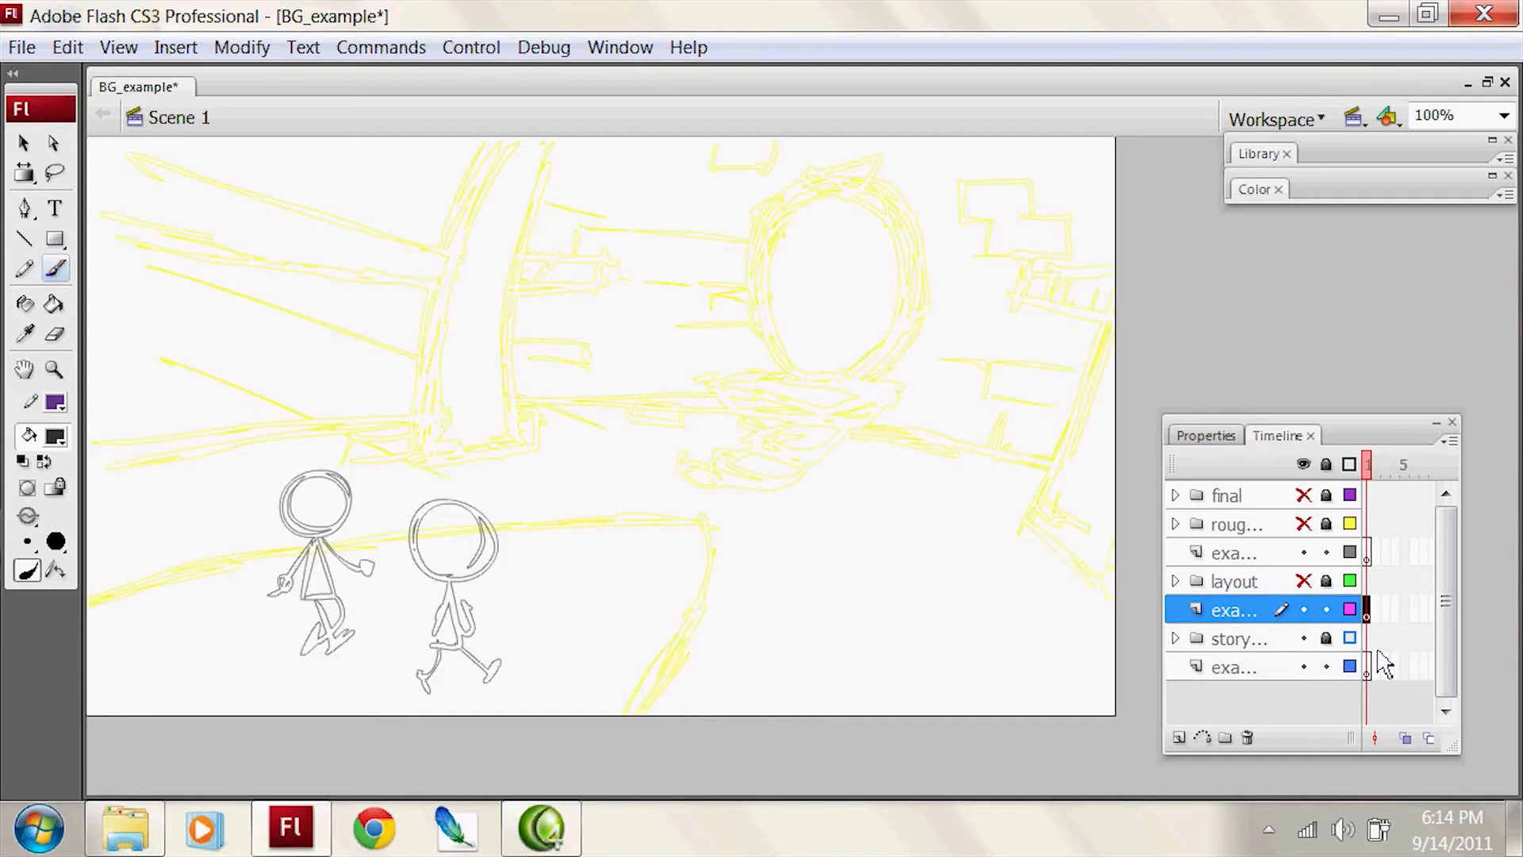
Step: Trace the left half of the oval frame's inner edge over the yellow storyboard outline
{"action": "key", "text": "ctrl+="}
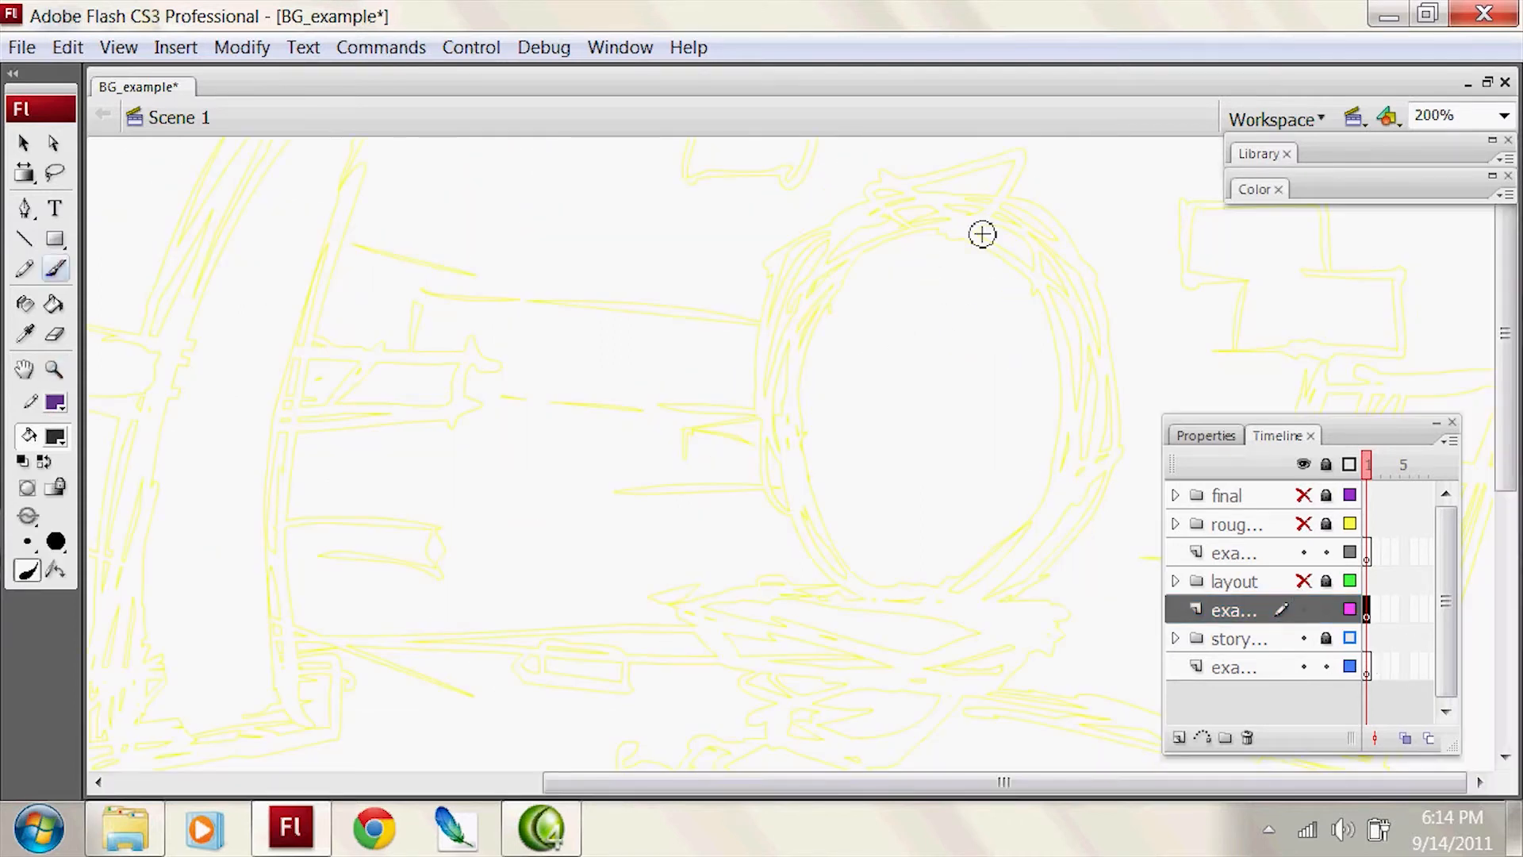
{"action": "left_click_drag", "start_coordinate": [1115, 284], "coordinate": [1067, 262]}
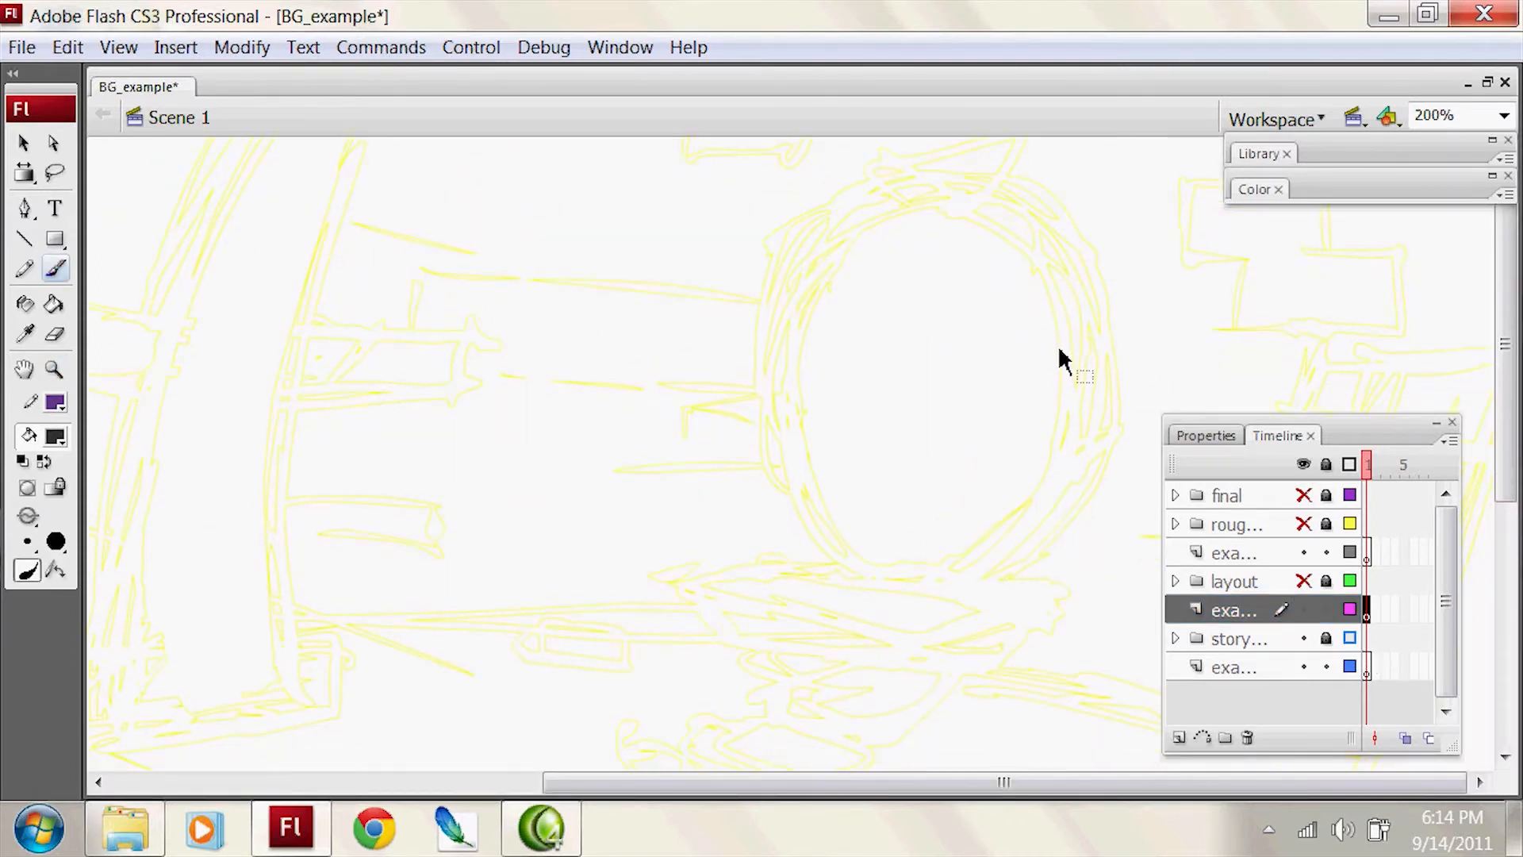
{"action": "key", "text": "ctrl+2"}
{"action": "mouse_move", "coordinate": [1054, 327]}
{"action": "left_mouse_down"}
{"action": "mouse_move", "coordinate": [925, 309]}
{"action": "mouse_move", "coordinate": [896, 355]}
{"action": "left_mouse_up"}
{"action": "left_click", "coordinate": [954, 315], "text": "ctrl"}
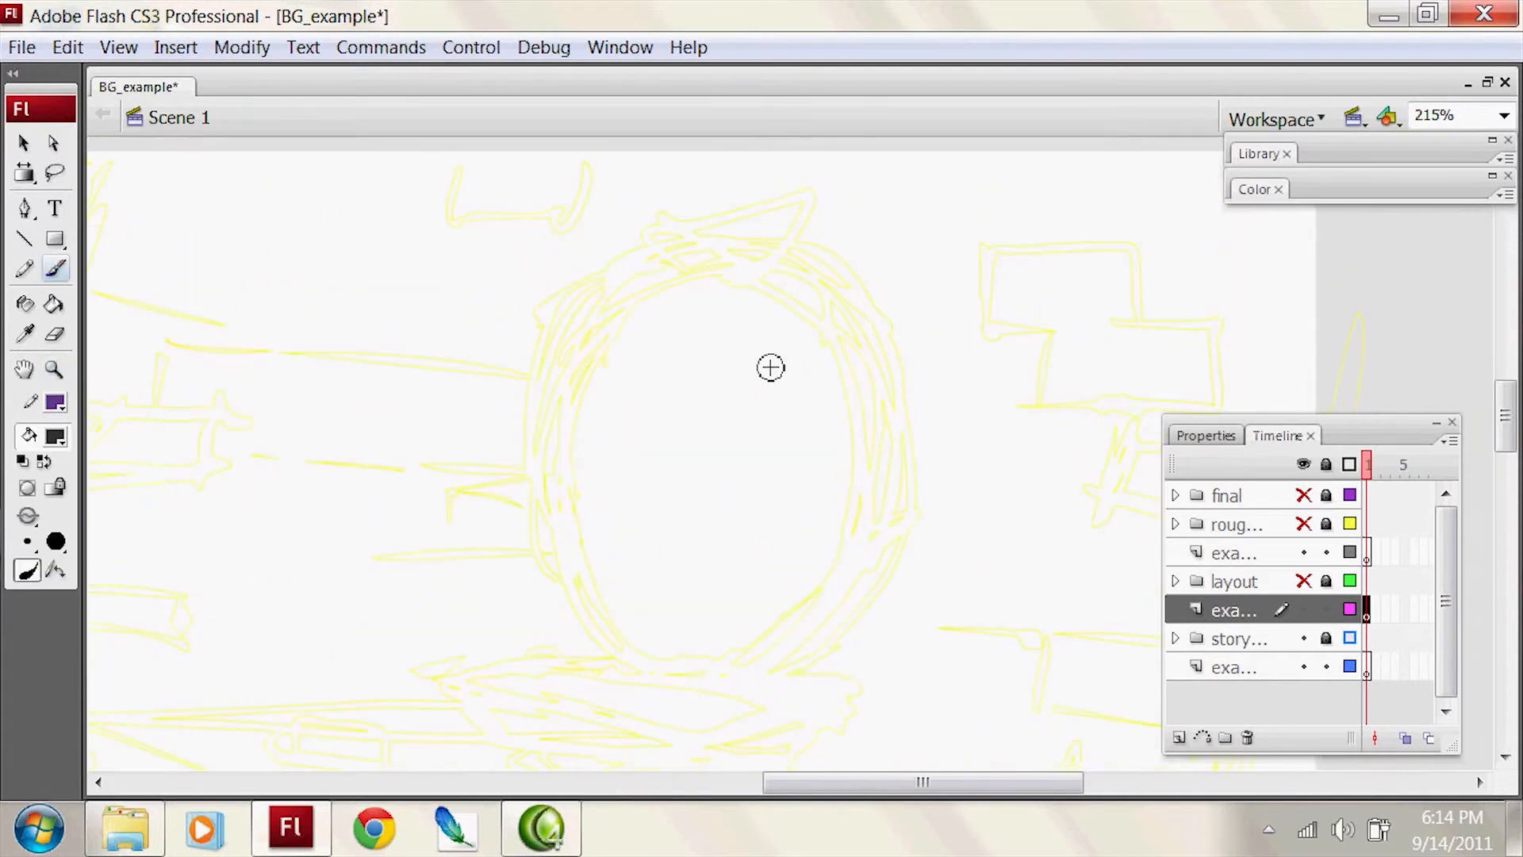
{"action": "mouse_move", "coordinate": [649, 661]}
{"action": "left_mouse_down"}
{"action": "mouse_move", "coordinate": [585, 478]}
{"action": "mouse_move", "coordinate": [606, 400]}
{"action": "left_mouse_up"}
{"action": "key", "text": "ctrl+z"}
{"action": "key", "text": "ctrl+z"}
{"action": "left_click_drag", "start_coordinate": [673, 676], "coordinate": [578, 508]}
{"action": "left_click_drag", "start_coordinate": [668, 672], "coordinate": [594, 429]}
{"action": "left_click_drag", "start_coordinate": [574, 508], "coordinate": [621, 348]}
{"action": "mouse_move", "coordinate": [578, 467]}
{"action": "left_mouse_down"}
{"action": "mouse_move", "coordinate": [596, 384]}
{"action": "mouse_move", "coordinate": [651, 299]}
{"action": "left_mouse_up"}
{"action": "key", "text": "ctrl+z"}
{"action": "key", "text": "ctrl+z"}
{"action": "mouse_move", "coordinate": [585, 455]}
{"action": "left_mouse_down"}
{"action": "mouse_move", "coordinate": [644, 304]}
{"action": "mouse_move", "coordinate": [694, 284]}
{"action": "left_mouse_up"}
Step: Trace the right half of the oval frame's inner edge and its lower-right outer edge
{"action": "left_click_drag", "start_coordinate": [785, 285], "coordinate": [835, 397]}
{"action": "left_click_drag", "start_coordinate": [822, 314], "coordinate": [857, 524]}
{"action": "key", "text": "ctrl+z"}
{"action": "mouse_move", "coordinate": [833, 342]}
{"action": "left_mouse_down"}
{"action": "mouse_move", "coordinate": [795, 639]}
{"action": "mouse_move", "coordinate": [751, 668]}
{"action": "left_mouse_up"}
{"action": "mouse_move", "coordinate": [793, 644]}
{"action": "left_mouse_down"}
{"action": "mouse_move", "coordinate": [696, 682]}
{"action": "mouse_move", "coordinate": [884, 604]}
{"action": "mouse_move", "coordinate": [898, 522]}
{"action": "left_mouse_up"}
{"action": "key", "text": "ctrl+z"}
{"action": "left_click", "coordinate": [806, 660]}
Step: Draw the block divisions across both sides of the oval frame and trace its remaining outer edges
{"action": "left_click_drag", "start_coordinate": [853, 529], "coordinate": [905, 518]}
{"action": "left_click_drag", "start_coordinate": [652, 669], "coordinate": [557, 541]}
{"action": "mouse_move", "coordinate": [551, 535]}
{"action": "left_mouse_down"}
{"action": "mouse_move", "coordinate": [593, 536]}
{"action": "mouse_move", "coordinate": [578, 357]}
{"action": "mouse_move", "coordinate": [609, 387]}
{"action": "mouse_move", "coordinate": [659, 232]}
{"action": "mouse_move", "coordinate": [797, 234]}
{"action": "mouse_move", "coordinate": [753, 285]}
{"action": "mouse_move", "coordinate": [888, 361]}
{"action": "left_mouse_up"}
{"action": "left_click", "coordinate": [588, 335]}
{"action": "left_click_drag", "start_coordinate": [831, 361], "coordinate": [900, 343]}
{"action": "left_click_drag", "start_coordinate": [861, 361], "coordinate": [894, 519]}
{"action": "mouse_move", "coordinate": [610, 360]}
{"action": "left_mouse_down"}
{"action": "mouse_move", "coordinate": [696, 284]}
{"action": "mouse_move", "coordinate": [705, 252]}
{"action": "left_mouse_up"}
{"action": "key", "text": "ctrl+z"}
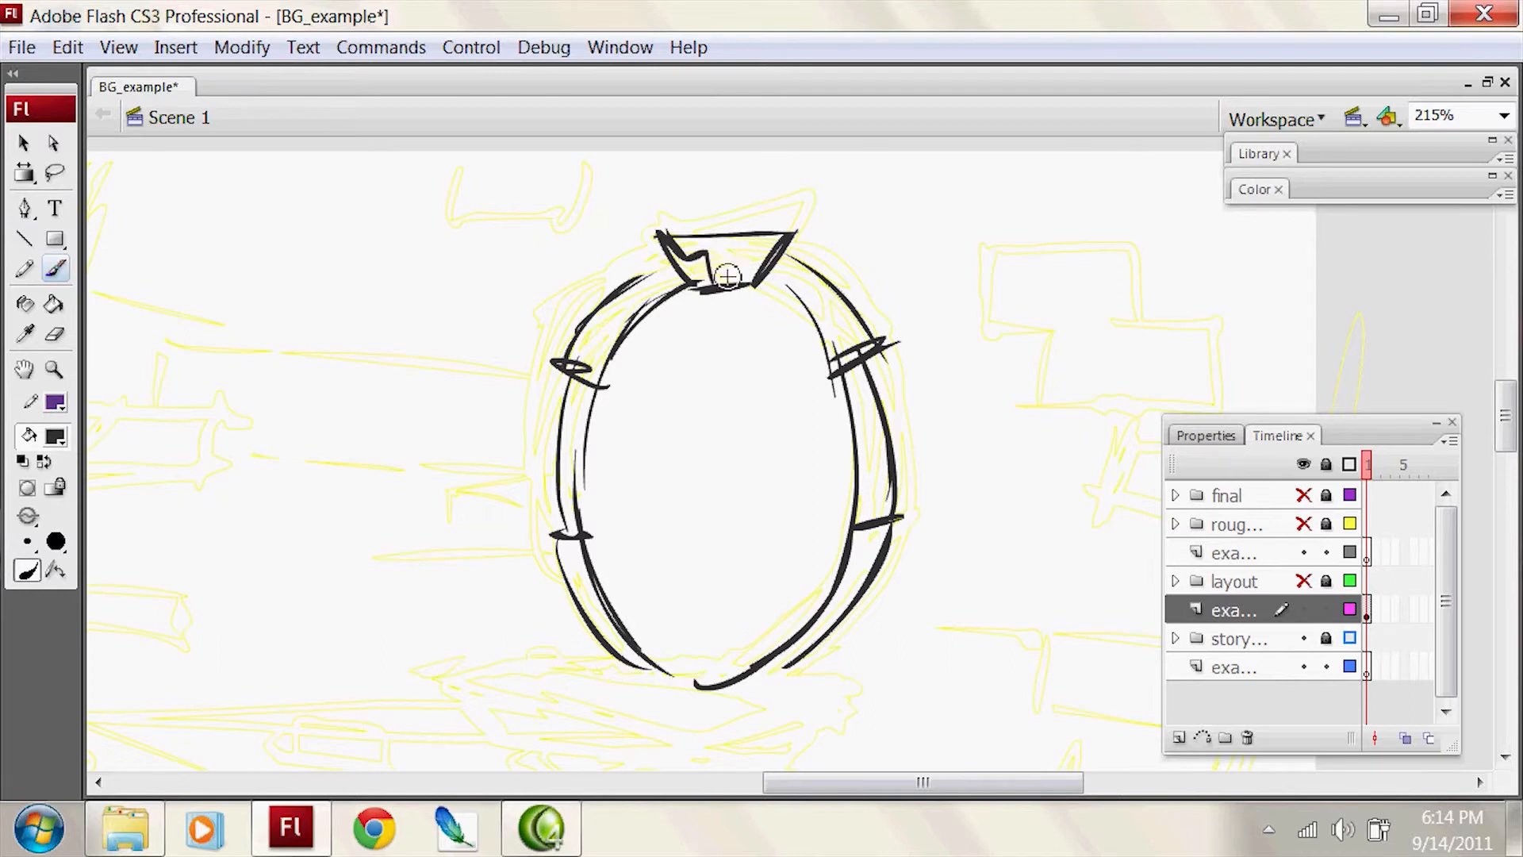
Step: Add an inner detail stroke to the keystone at the top of the oval frame
{"action": "left_click_drag", "start_coordinate": [749, 255], "coordinate": [797, 230]}
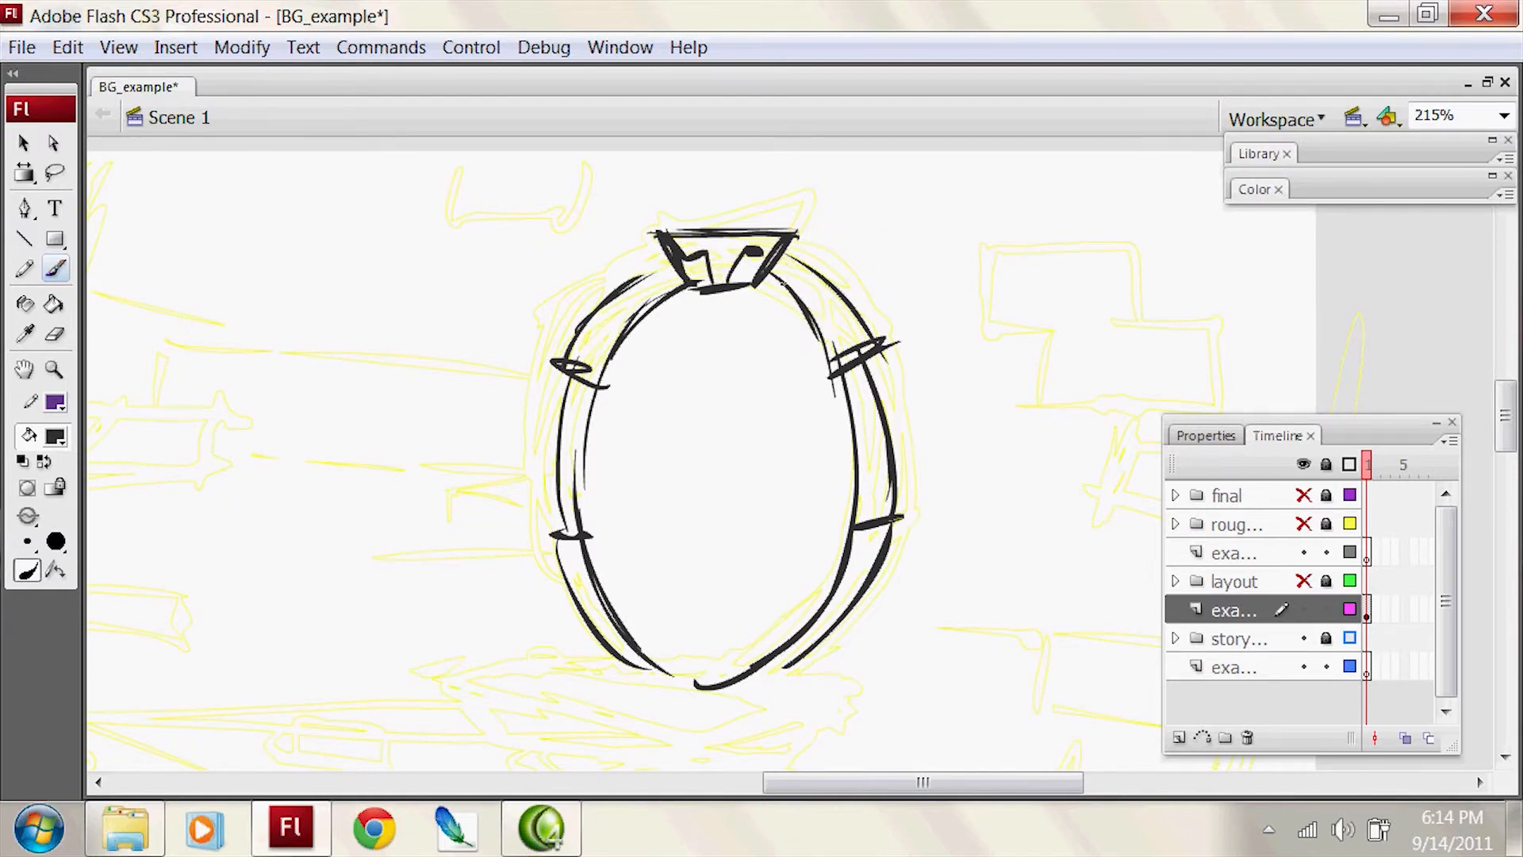
{"action": "left_click_drag", "start_coordinate": [588, 346], "coordinate": [682, 265]}
{"action": "key", "text": "ctrl+z"}
Step: Close the oval frame's bottom curve and reinforce the block division and edges on its lower-left side
{"action": "left_click_drag", "start_coordinate": [847, 382], "coordinate": [970, 163]}
{"action": "left_click_drag", "start_coordinate": [748, 430], "coordinate": [816, 461]}
{"action": "left_click_drag", "start_coordinate": [667, 315], "coordinate": [700, 371]}
{"action": "left_click_drag", "start_coordinate": [697, 203], "coordinate": [685, 306]}
{"action": "key", "text": "ctrl+z"}
{"action": "mouse_move", "coordinate": [695, 166]}
{"action": "left_mouse_down"}
{"action": "mouse_move", "coordinate": [685, 301]}
{"action": "mouse_move", "coordinate": [705, 308]}
{"action": "left_mouse_up"}
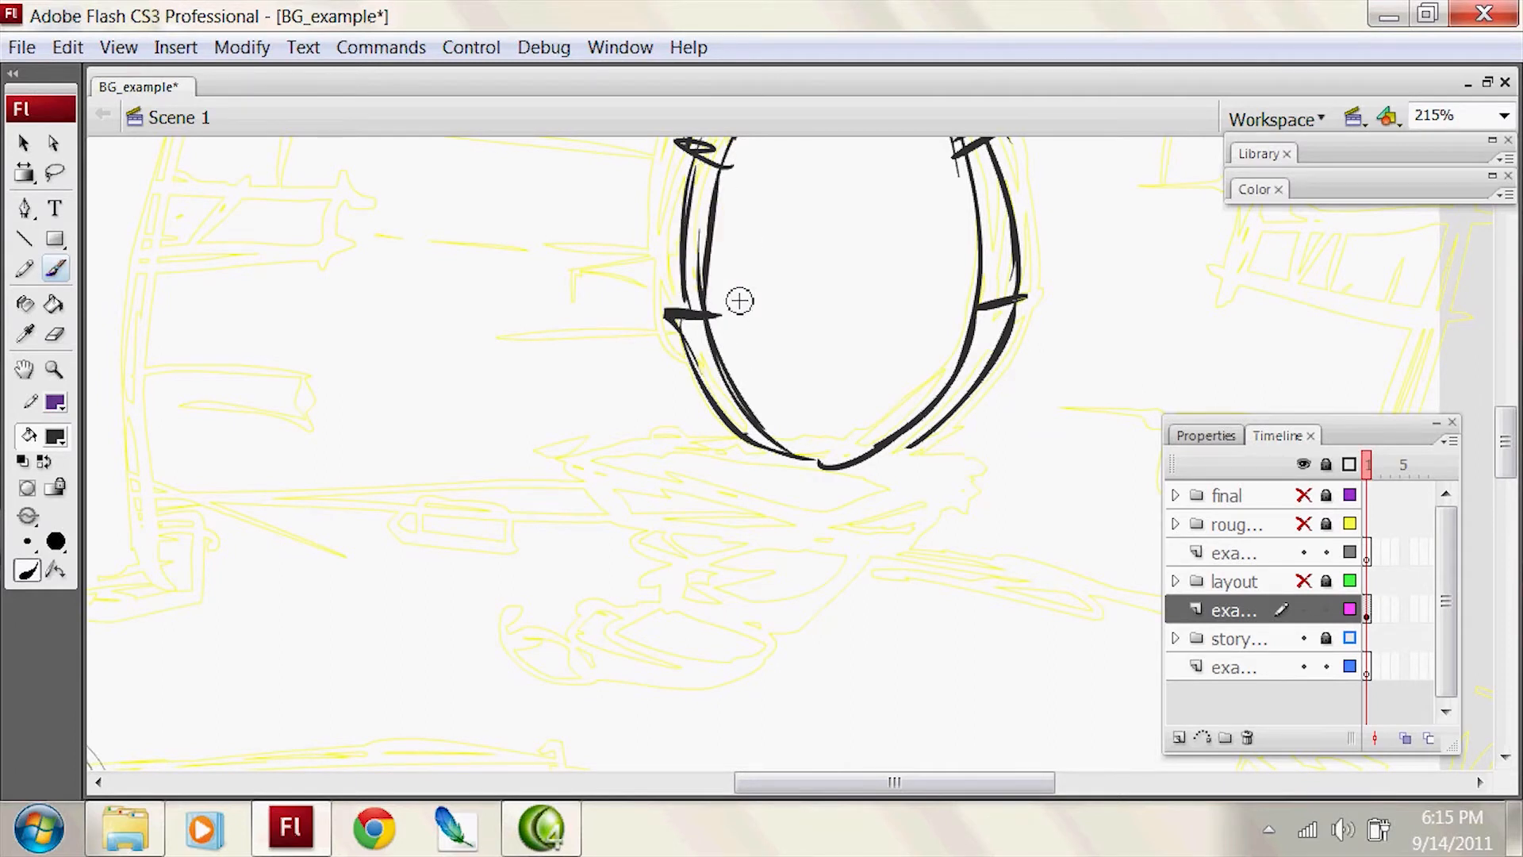
Step: Draw the top face of the wide slab step beneath the oval frame
{"action": "mouse_move", "coordinate": [804, 463]}
{"action": "left_mouse_down"}
{"action": "mouse_move", "coordinate": [653, 437]}
{"action": "mouse_move", "coordinate": [565, 460]}
{"action": "left_mouse_up"}
{"action": "key", "text": "ctrl+z"}
{"action": "left_click_drag", "start_coordinate": [680, 442], "coordinate": [568, 461]}
{"action": "mouse_move", "coordinate": [565, 465]}
{"action": "left_mouse_down"}
{"action": "mouse_move", "coordinate": [873, 536]}
{"action": "mouse_move", "coordinate": [766, 512]}
{"action": "left_mouse_up"}
{"action": "key", "text": "ctrl+z"}
{"action": "mouse_move", "coordinate": [794, 515]}
{"action": "left_mouse_down"}
{"action": "mouse_move", "coordinate": [877, 465]}
{"action": "mouse_move", "coordinate": [859, 495]}
{"action": "left_mouse_up"}
{"action": "key", "text": "ctrl+z"}
{"action": "mouse_move", "coordinate": [850, 492]}
{"action": "left_mouse_down"}
{"action": "mouse_move", "coordinate": [929, 502]}
{"action": "mouse_move", "coordinate": [823, 464]}
{"action": "left_mouse_up"}
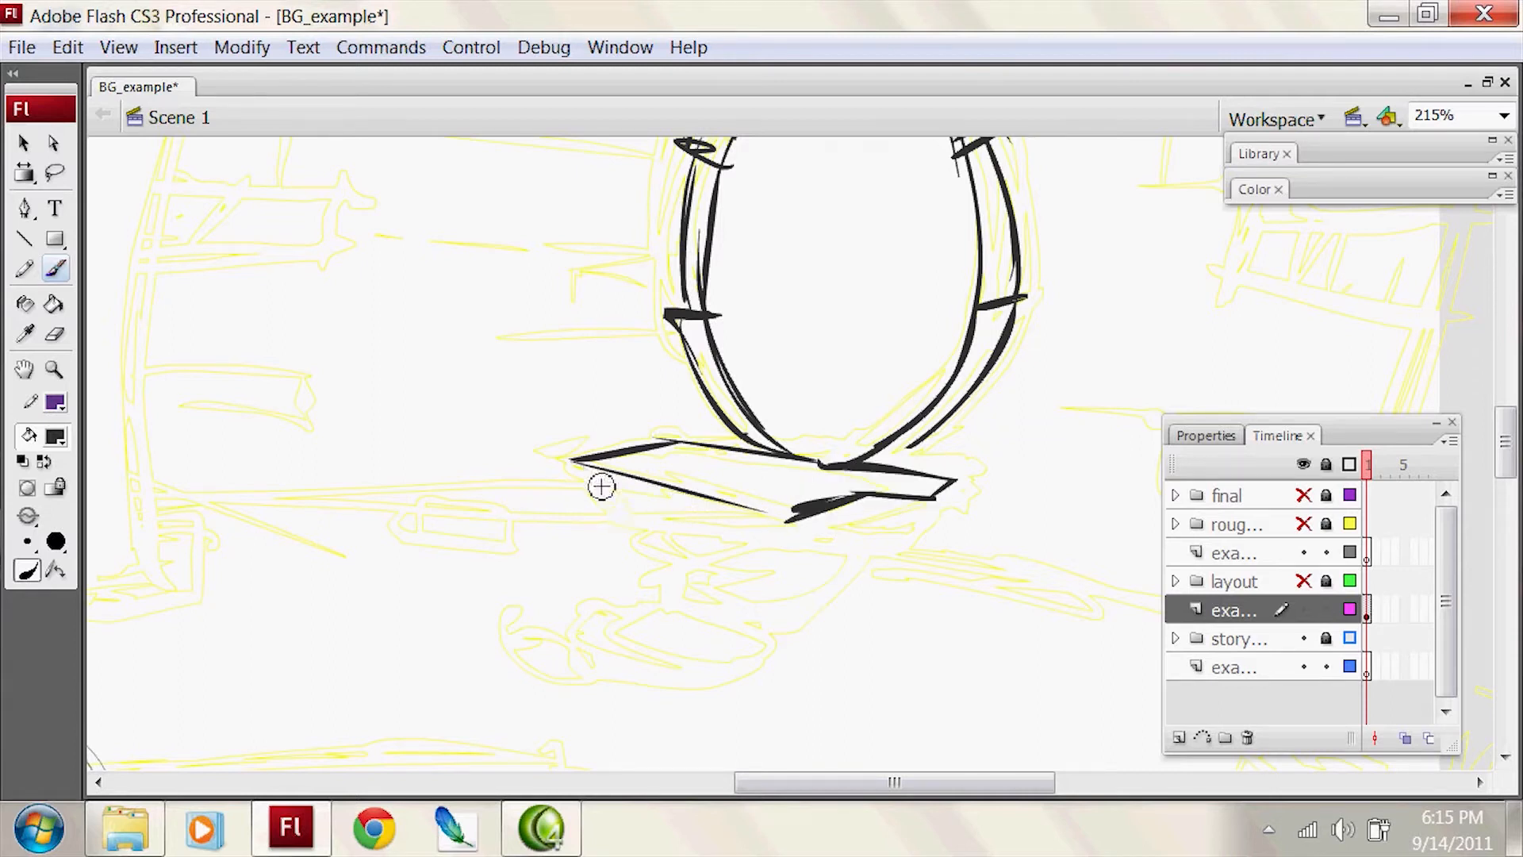
Step: Draw the wide slab's front face and the top face of the second step below it
{"action": "mouse_move", "coordinate": [692, 528]}
{"action": "left_mouse_down"}
{"action": "mouse_move", "coordinate": [731, 526]}
{"action": "mouse_move", "coordinate": [824, 602]}
{"action": "left_mouse_up"}
{"action": "key", "text": "ctrl+z"}
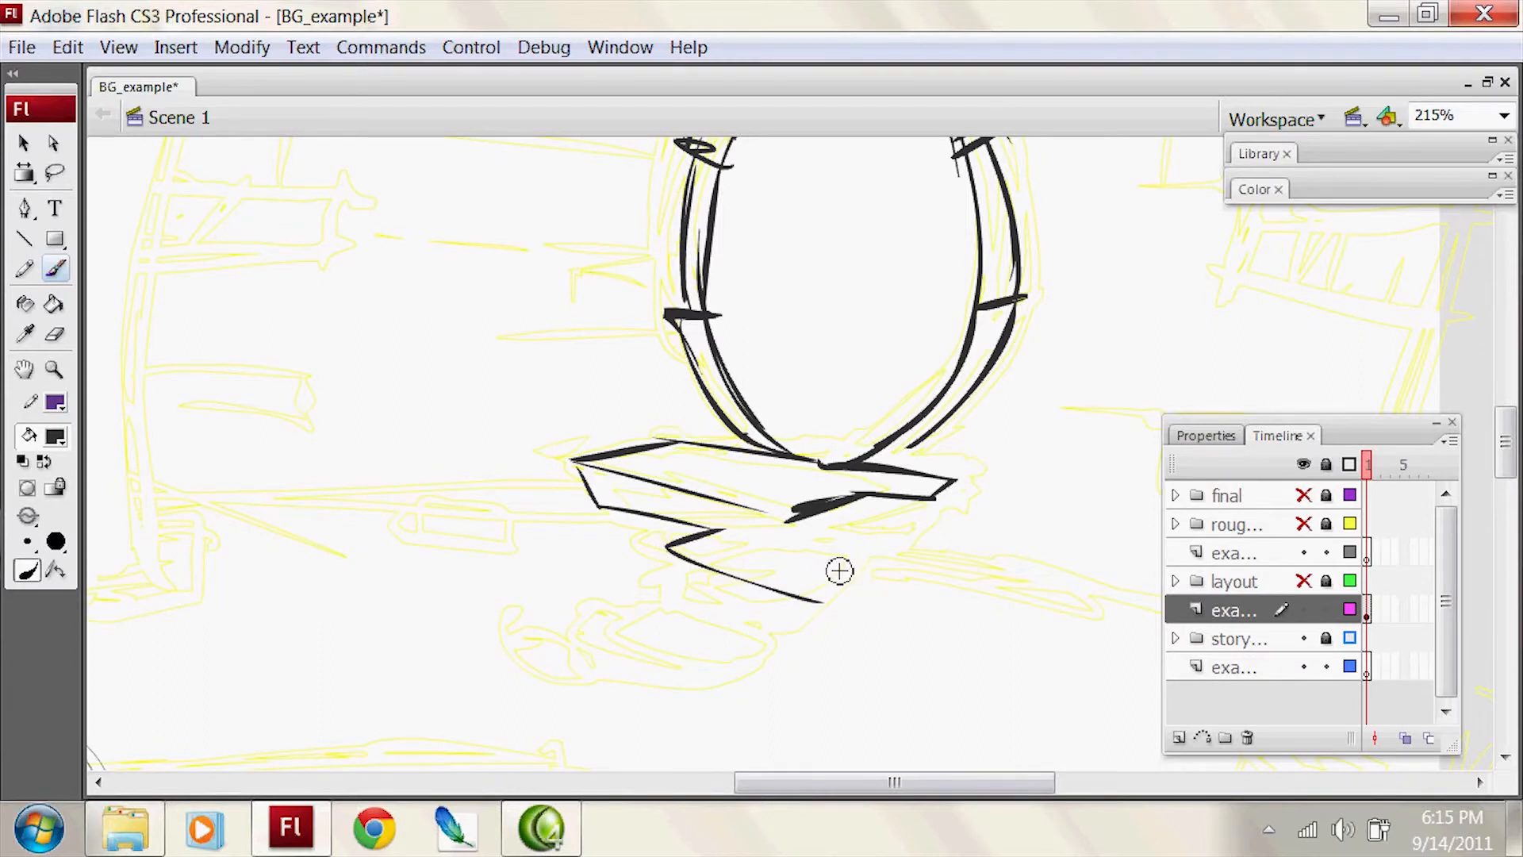
{"action": "left_click_drag", "start_coordinate": [718, 529], "coordinate": [876, 563]}
{"action": "mouse_move", "coordinate": [954, 481]}
{"action": "left_mouse_down"}
{"action": "mouse_move", "coordinate": [944, 531]}
{"action": "mouse_move", "coordinate": [838, 526]}
{"action": "left_mouse_up"}
{"action": "key", "text": "ctrl+z"}
{"action": "key", "text": "ctrl+z"}
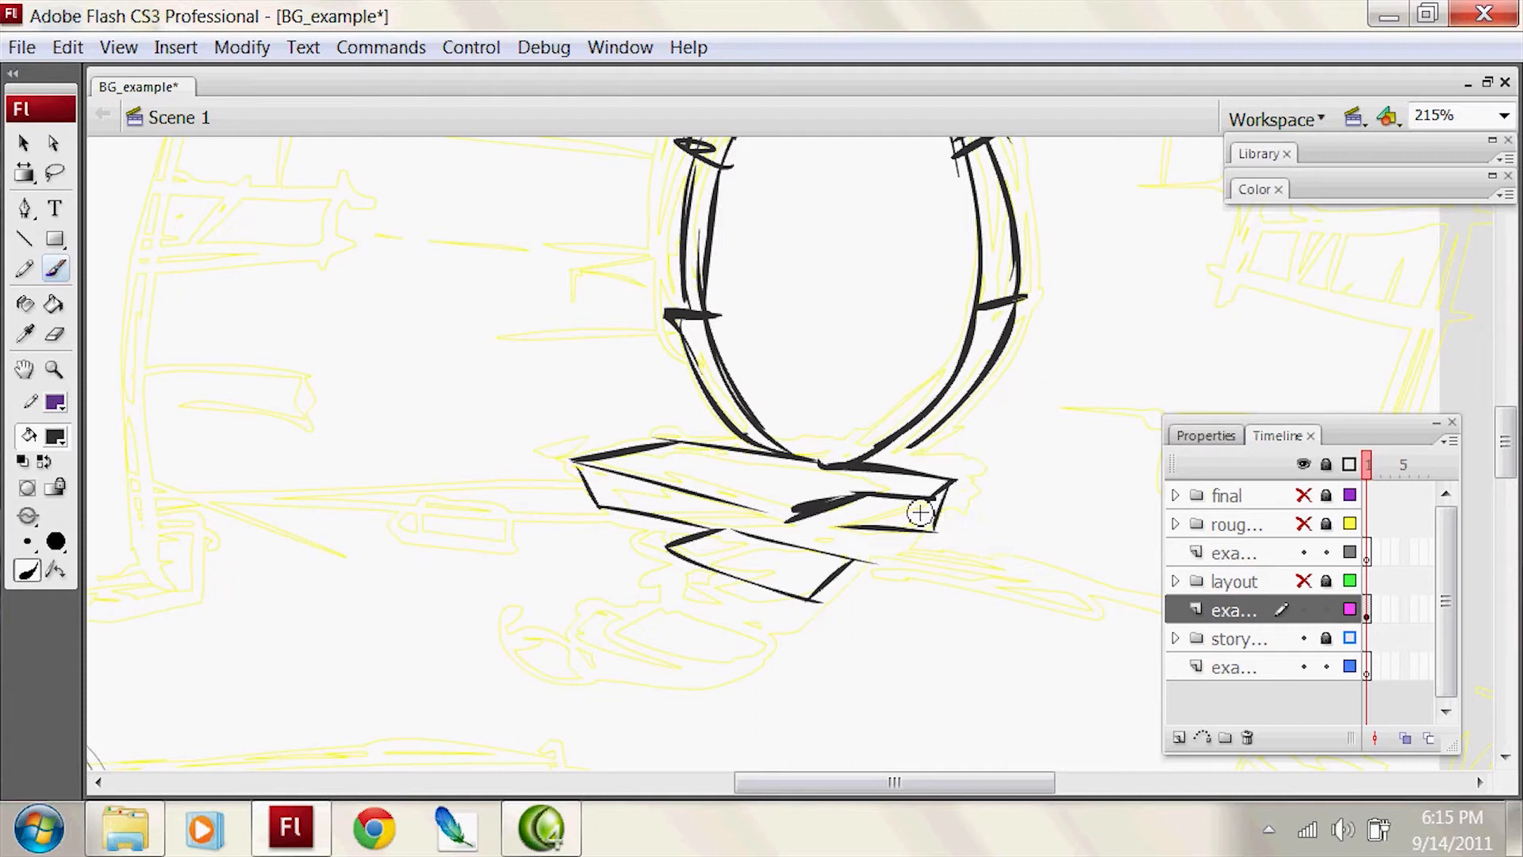
Step: Draw the front face of the second step
{"action": "left_click_drag", "start_coordinate": [680, 590], "coordinate": [681, 593]}
{"action": "left_click_drag", "start_coordinate": [681, 594], "coordinate": [771, 630]}
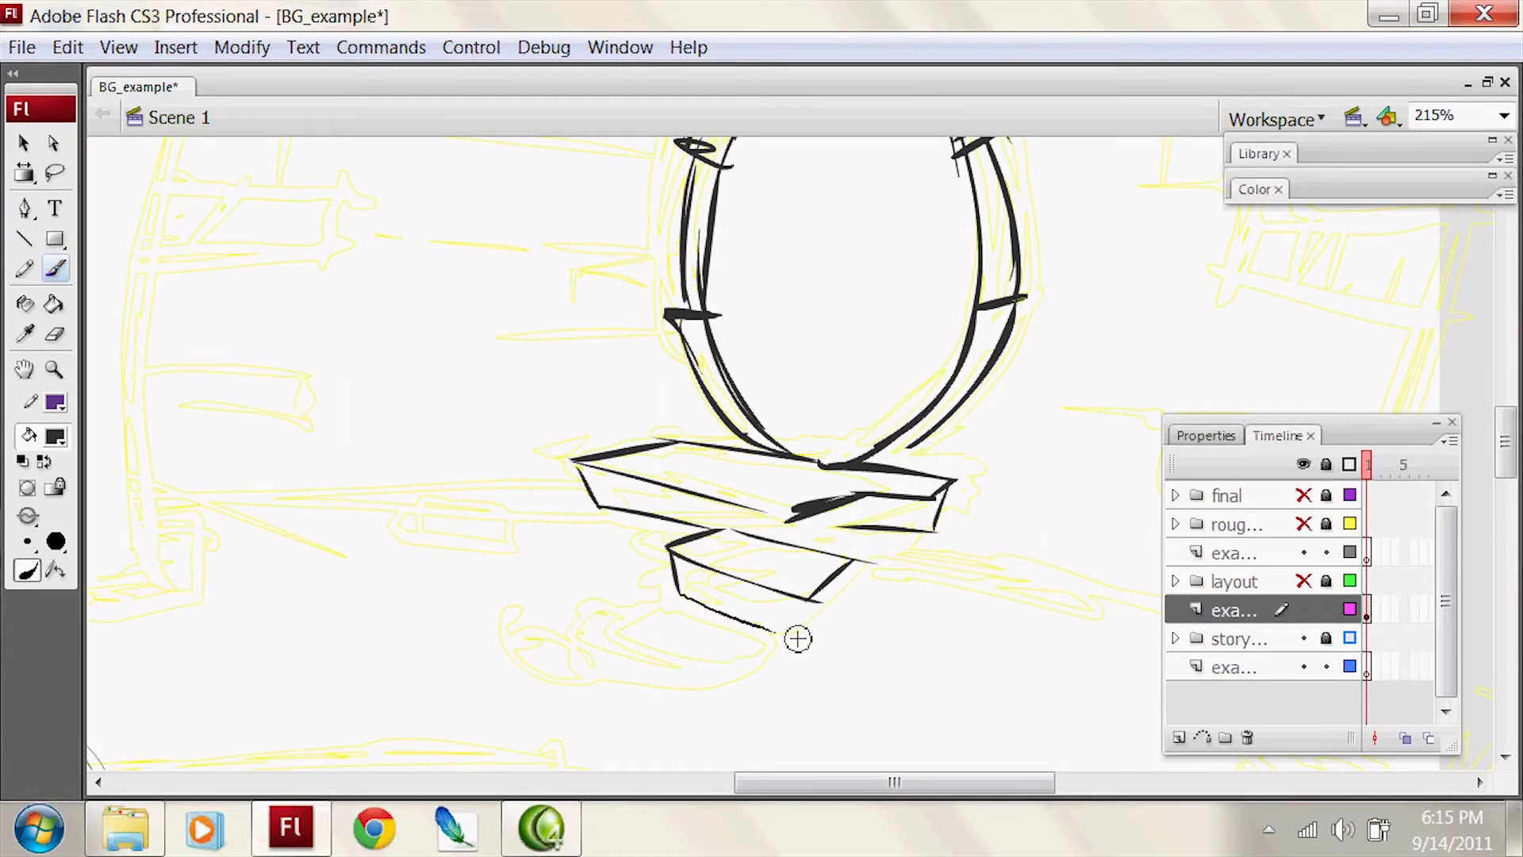
{"action": "mouse_move", "coordinate": [854, 562]}
{"action": "left_mouse_down"}
{"action": "mouse_move", "coordinate": [829, 612]}
{"action": "mouse_move", "coordinate": [763, 631]}
{"action": "left_mouse_up"}
Step: Draw the top face of the third, lowest step extending out from under the second step
{"action": "left_click_drag", "start_coordinate": [670, 571], "coordinate": [581, 588]}
{"action": "left_click_drag", "start_coordinate": [644, 629], "coordinate": [682, 647]}
{"action": "key", "text": "ctrl+z"}
{"action": "left_click_drag", "start_coordinate": [589, 598], "coordinate": [676, 637]}
{"action": "left_click_drag", "start_coordinate": [675, 640], "coordinate": [723, 620]}
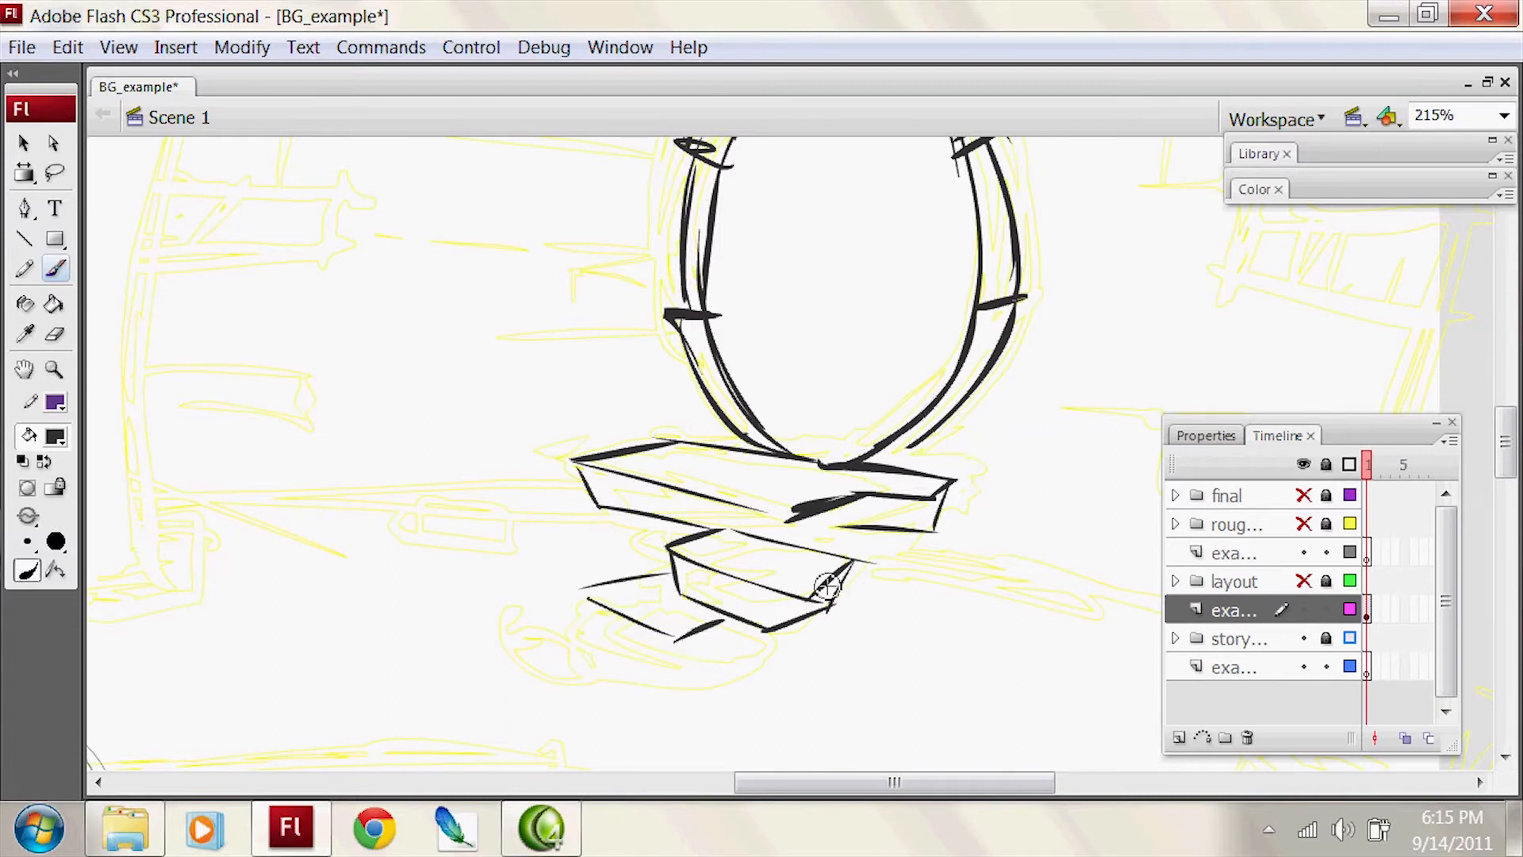
{"action": "key", "text": "ctrl+z"}
{"action": "left_click_drag", "start_coordinate": [734, 635], "coordinate": [680, 619]}
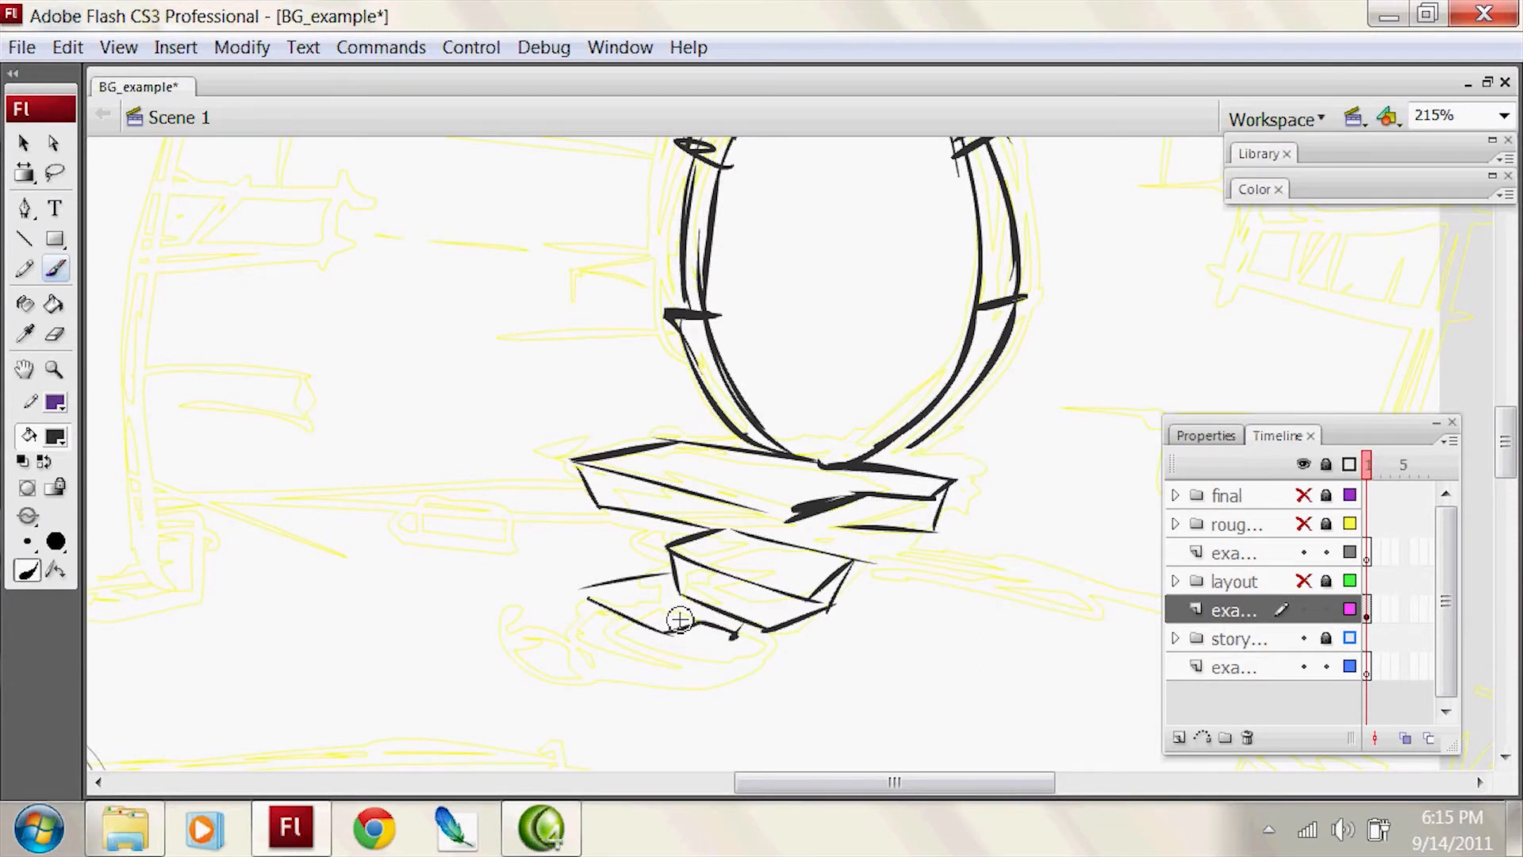
Step: Draw the front face of the lowest step
{"action": "left_click_drag", "start_coordinate": [908, 523], "coordinate": [973, 399]}
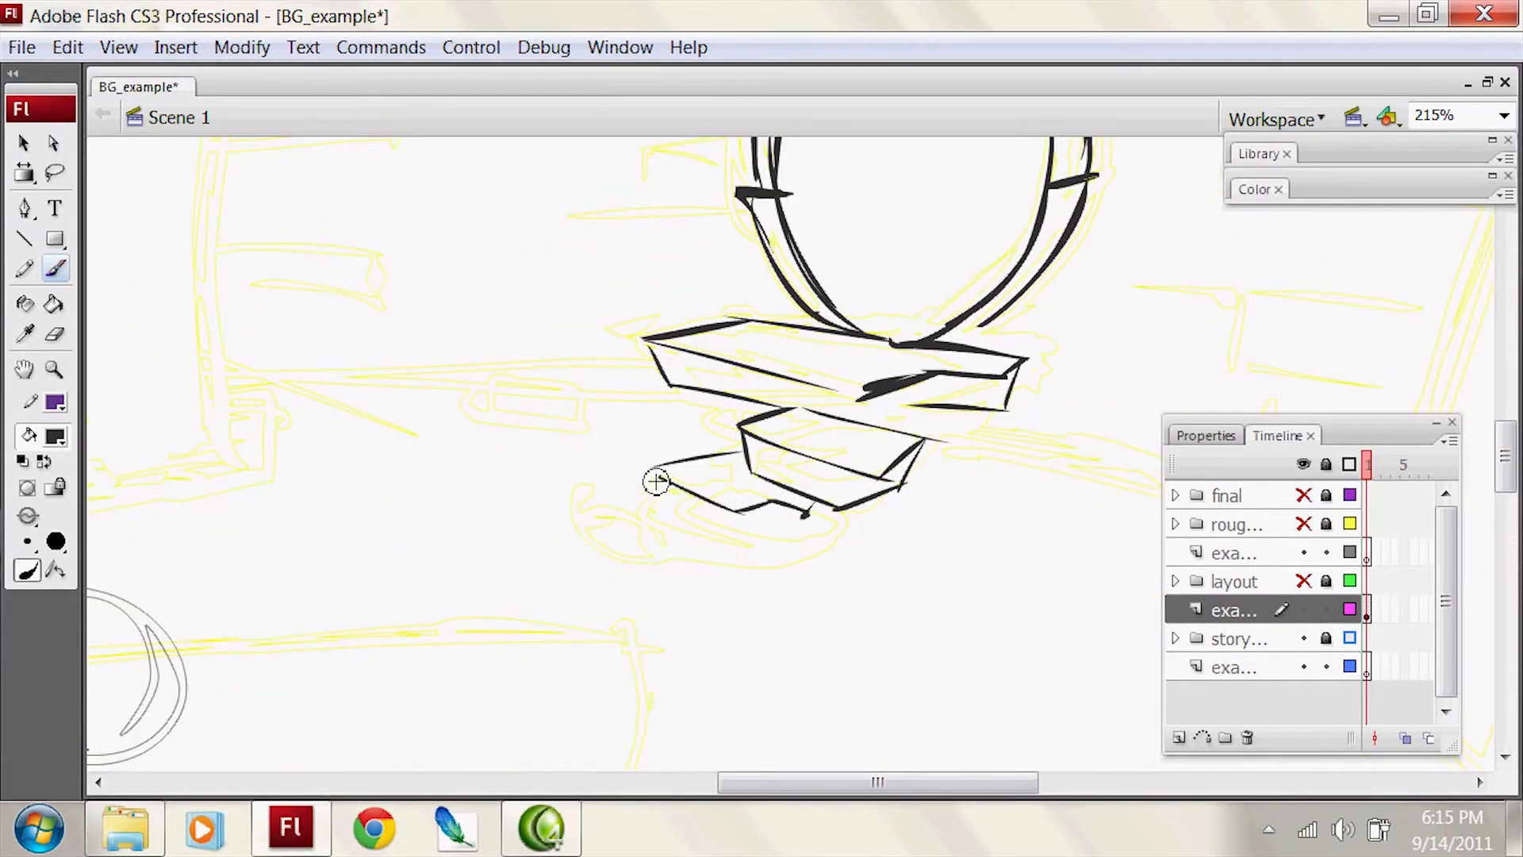
{"action": "mouse_move", "coordinate": [673, 521]}
{"action": "left_mouse_down"}
{"action": "mouse_move", "coordinate": [749, 552]}
{"action": "mouse_move", "coordinate": [786, 522]}
{"action": "mouse_move", "coordinate": [769, 540]}
{"action": "mouse_move", "coordinate": [806, 534]}
{"action": "left_mouse_up"}
{"action": "left_click", "coordinate": [795, 529]}
{"action": "key", "text": "ctrl+z"}
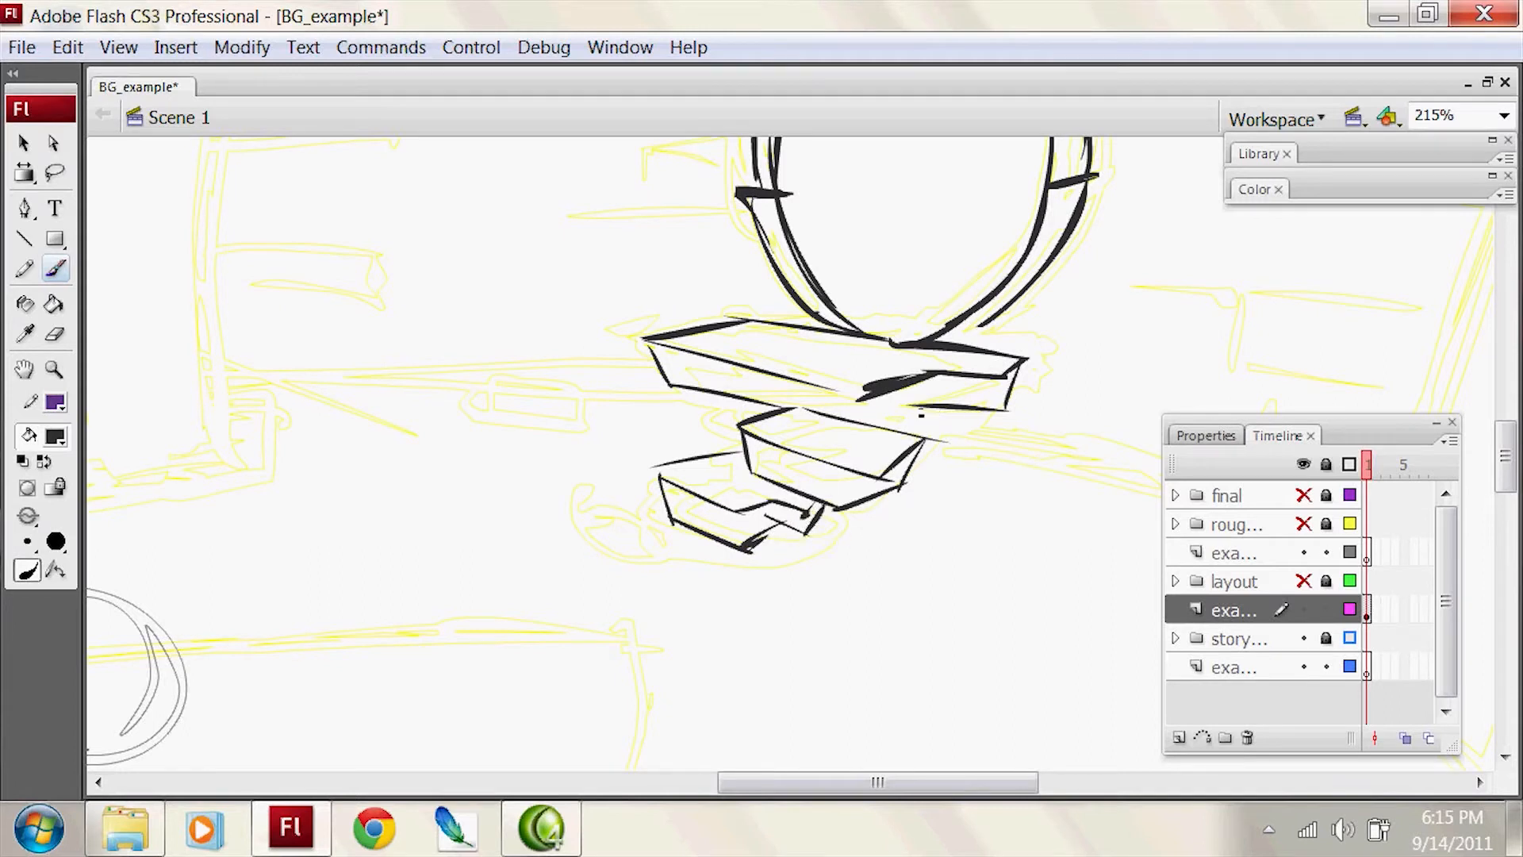
Step: Redraw the upper-left outer edge of the oval frame between its block division and the keystone
{"action": "left_click_drag", "start_coordinate": [954, 405], "coordinate": [899, 762]}
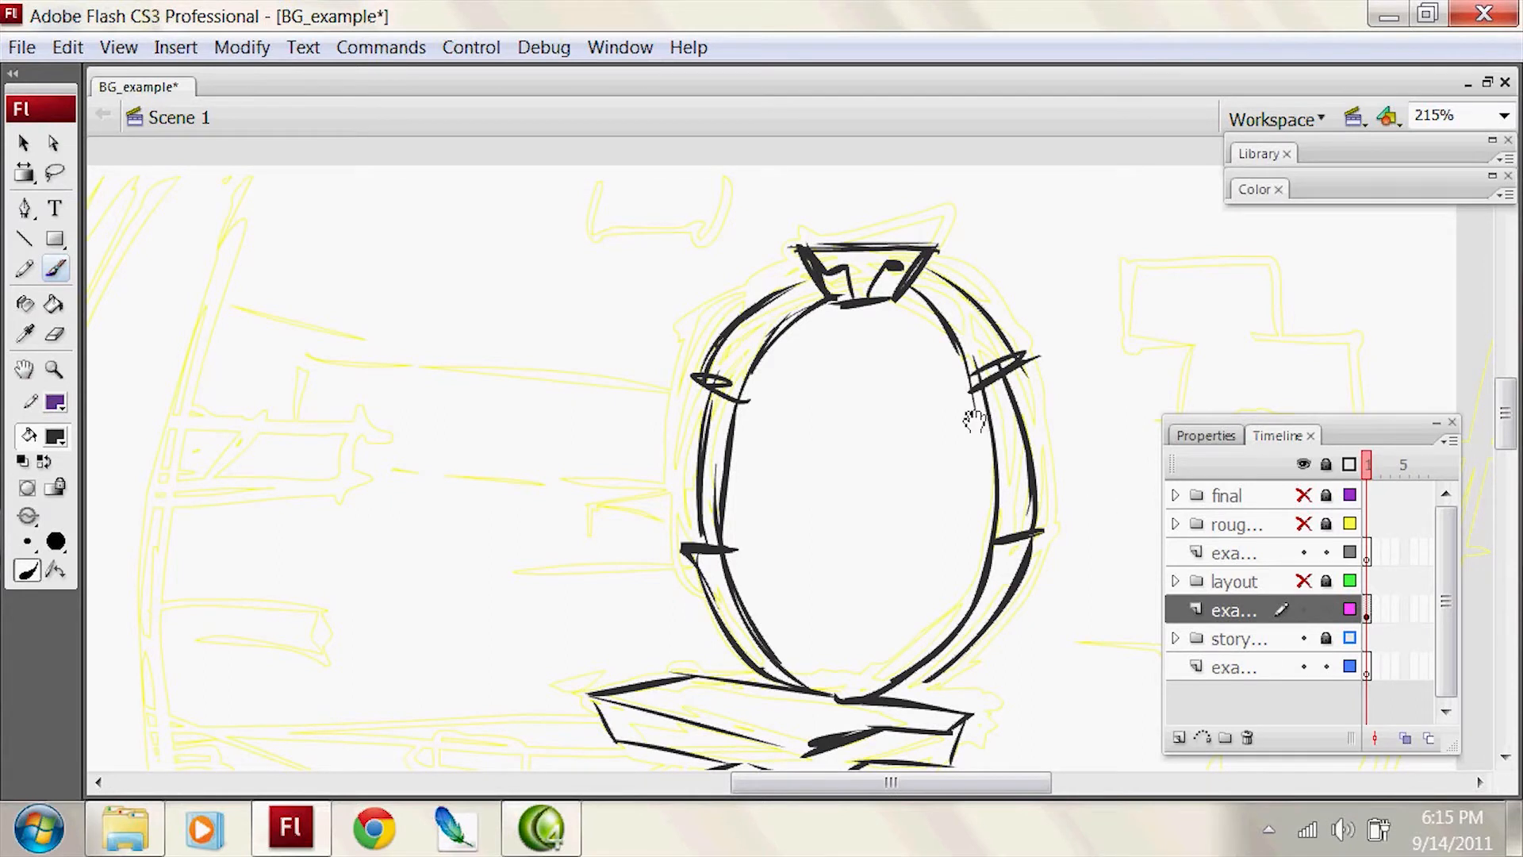
{"action": "left_click_drag", "start_coordinate": [974, 420], "coordinate": [1033, 345]}
{"action": "left_click_drag", "start_coordinate": [749, 295], "coordinate": [871, 204]}
{"action": "key", "text": "ctrl+z"}
{"action": "key", "text": "ctrl+z"}
{"action": "key", "text": "ctrl+z"}
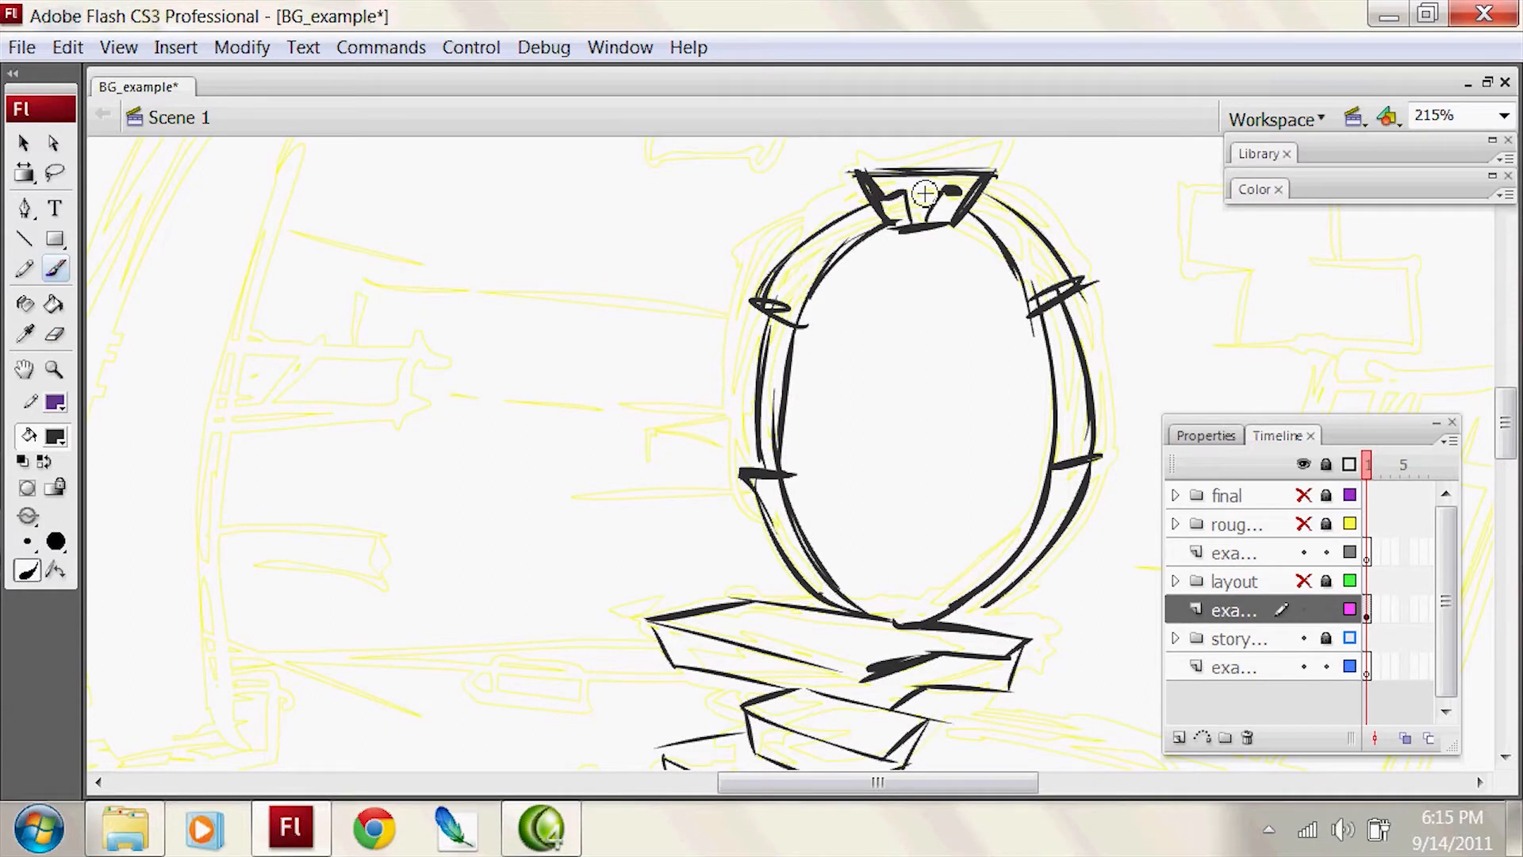
Step: Erase part of the upper-right block division on the oval frame and redraw the strokes around it
{"action": "left_click_drag", "start_coordinate": [1185, 304], "coordinate": [1061, 355]}
{"action": "key", "text": "e"}
{"action": "left_click_drag", "start_coordinate": [944, 338], "coordinate": [911, 357]}
{"action": "key", "text": "b"}
{"action": "mouse_move", "coordinate": [906, 368]}
{"action": "left_mouse_down"}
{"action": "mouse_move", "coordinate": [958, 342]}
{"action": "mouse_move", "coordinate": [912, 278]}
{"action": "left_mouse_up"}
{"action": "key", "text": "ctrl+z"}
{"action": "mouse_move", "coordinate": [855, 256]}
{"action": "left_mouse_down"}
{"action": "mouse_move", "coordinate": [959, 327]}
{"action": "mouse_move", "coordinate": [921, 292]}
{"action": "left_mouse_up"}
{"action": "key", "text": "ctrl+z"}
{"action": "key", "text": "ctrl+z"}
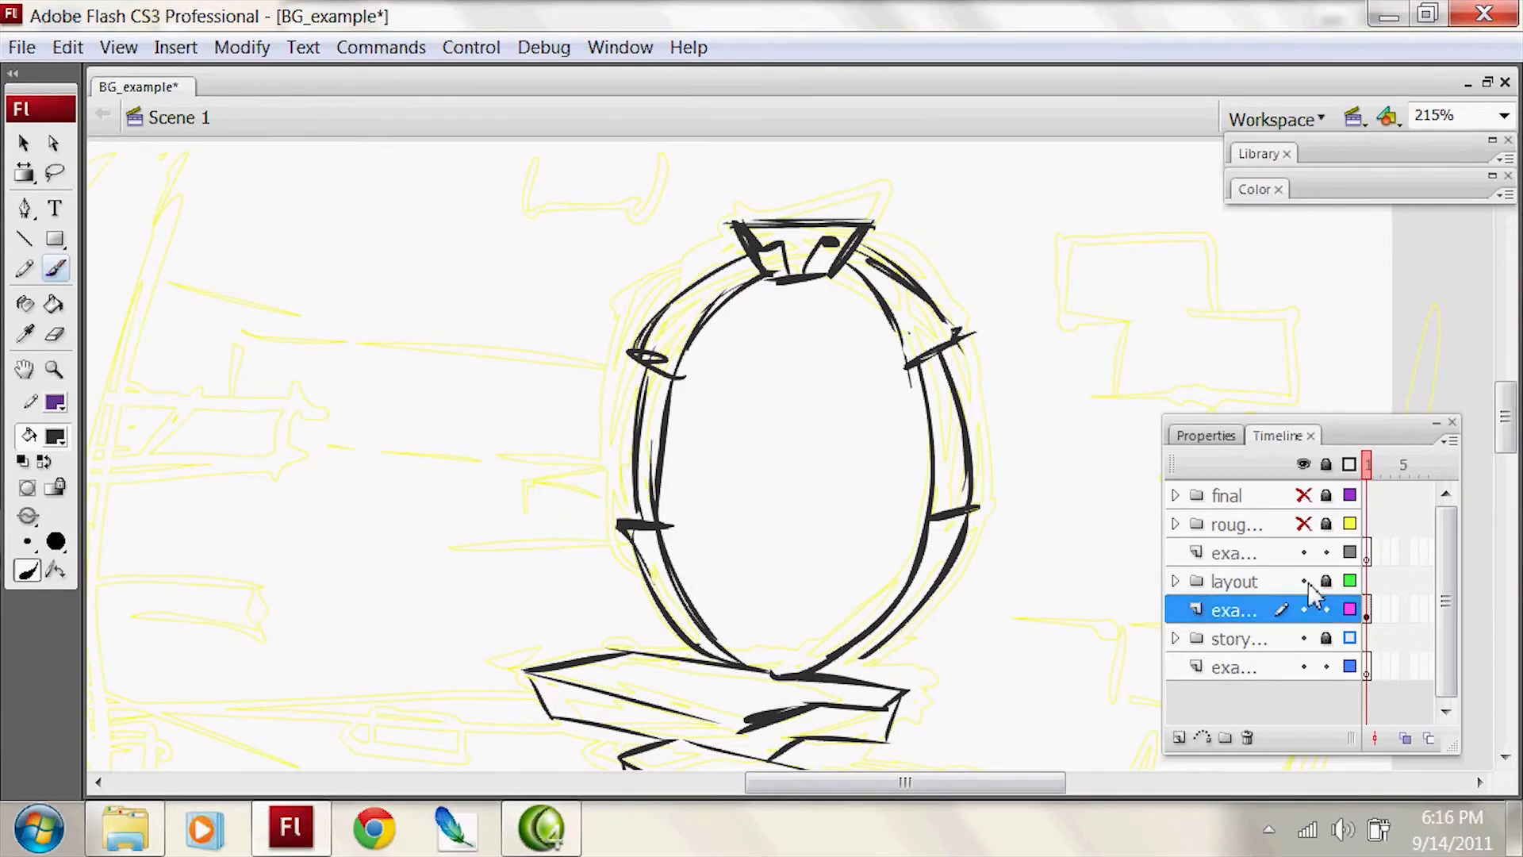
Step: Show the layout folder, and hide the storyboard folder and the example layers directly above and below it
{"action": "left_click", "coordinate": [1304, 580]}
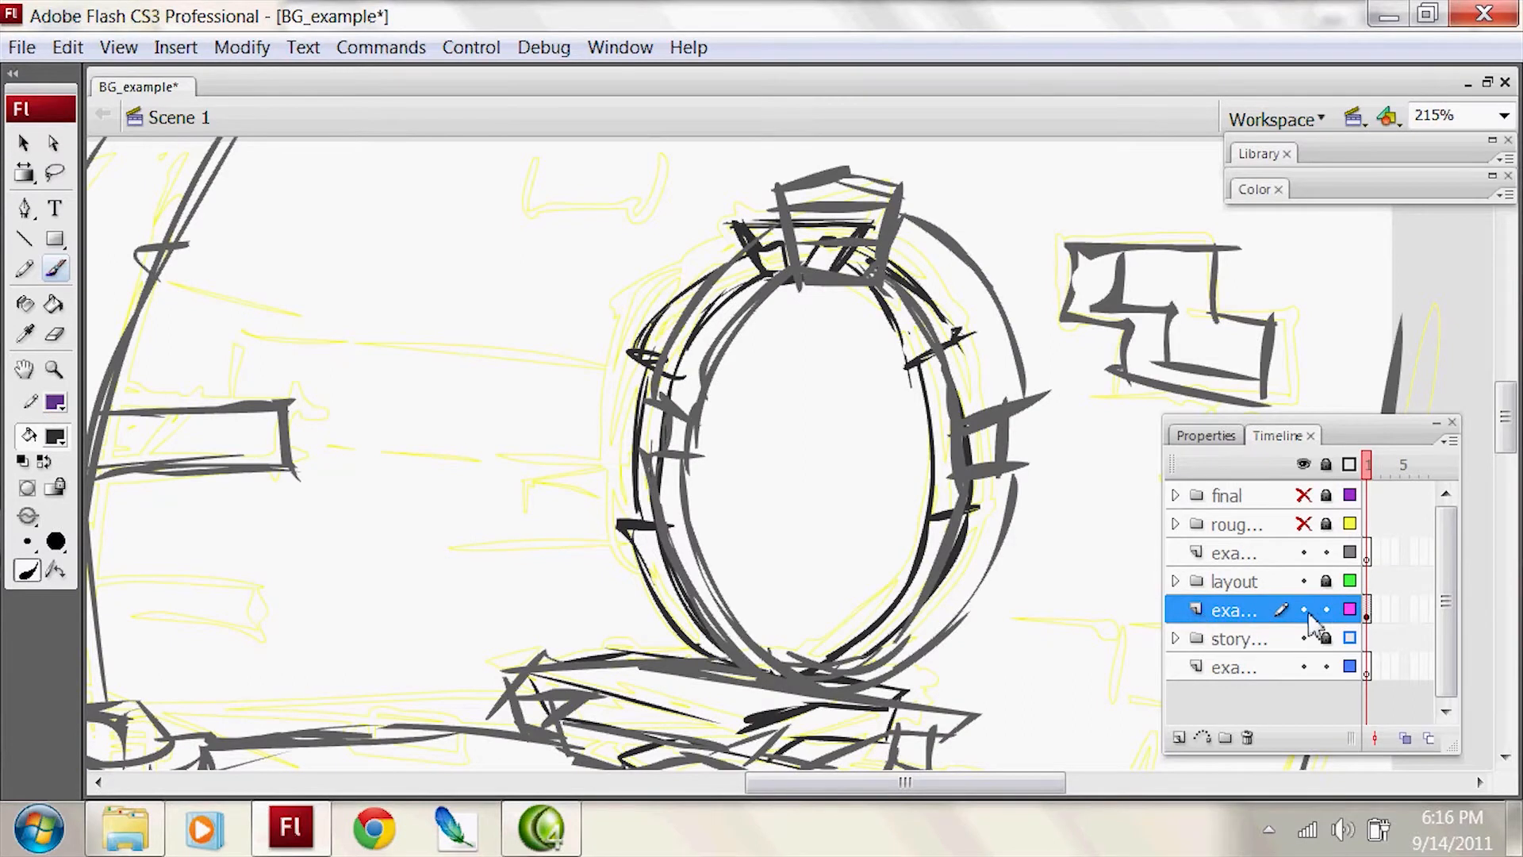
{"action": "left_click_drag", "start_coordinate": [1305, 609], "coordinate": [1305, 667]}
{"action": "key", "text": "z"}
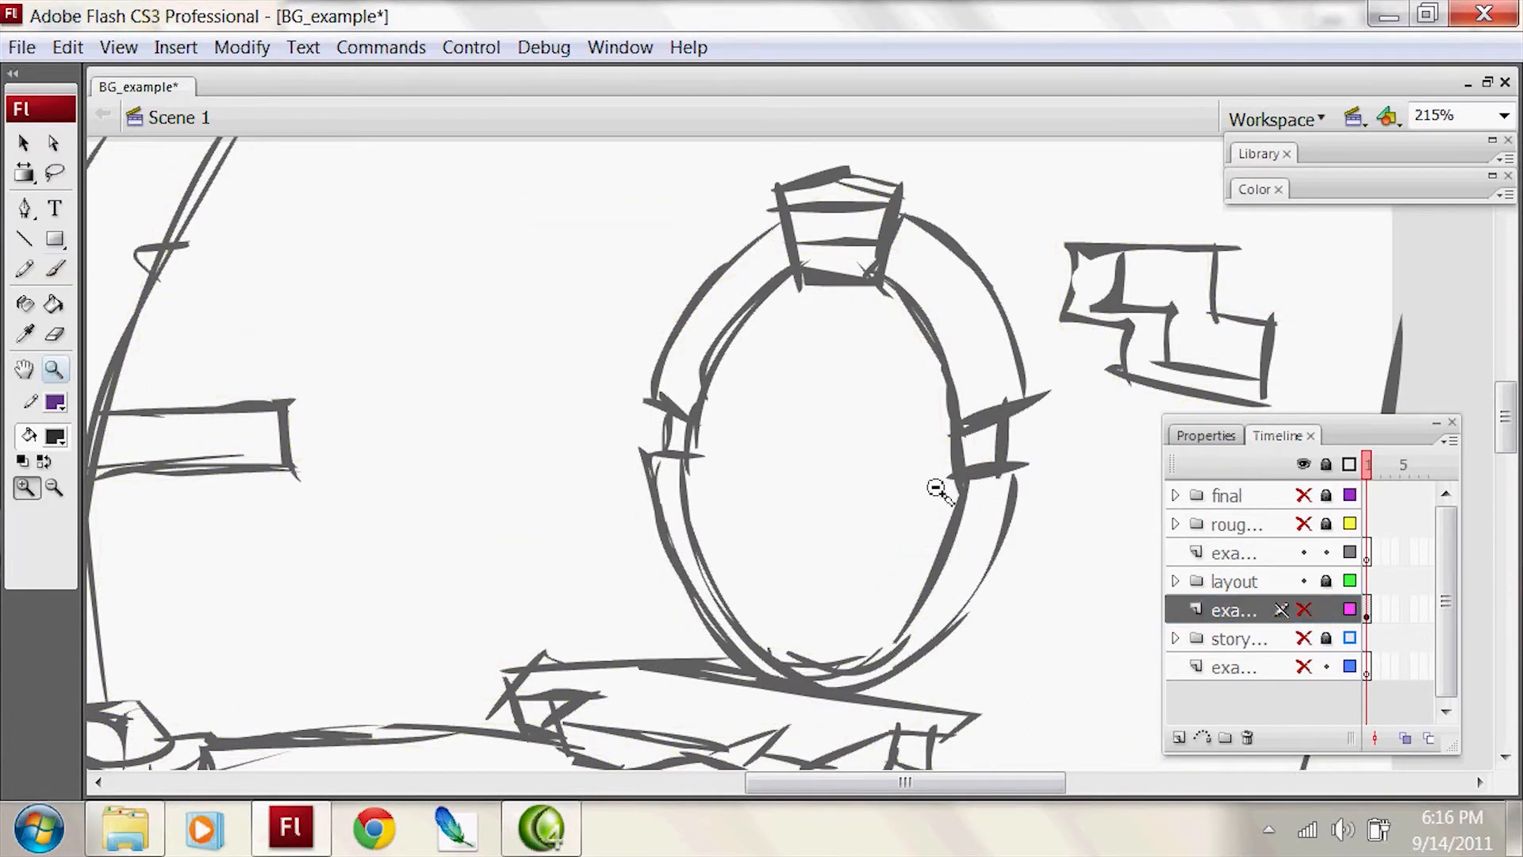
{"action": "left_click", "coordinate": [920, 488], "text": "alt"}
{"action": "left_click_drag", "start_coordinate": [864, 498], "coordinate": [1045, 361]}
{"action": "key", "text": "ctrl+1"}
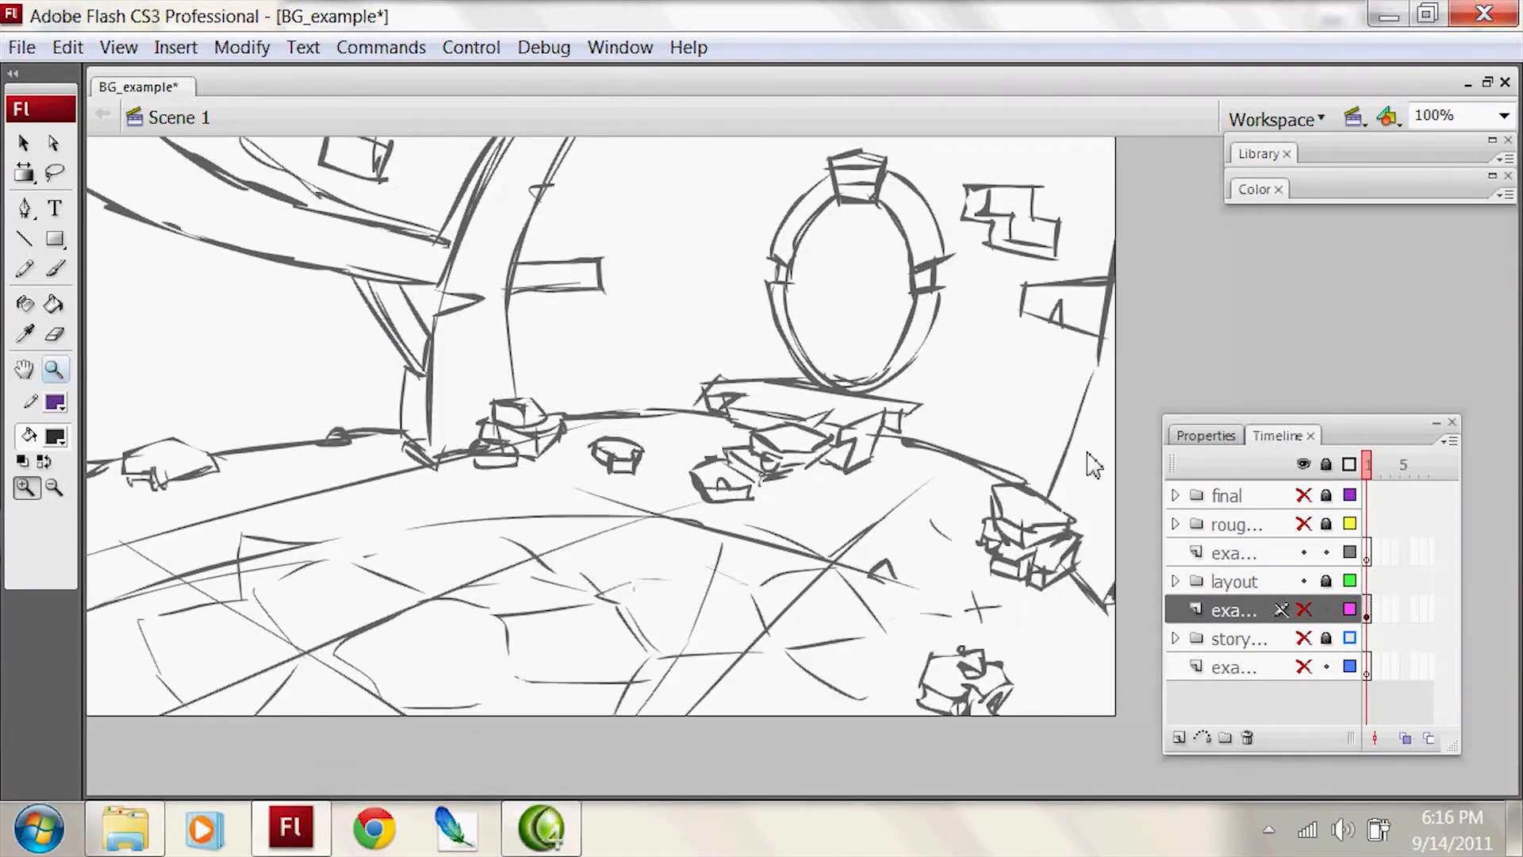
{"action": "key", "text": "ctrl+shift+s"}
{"action": "type", "text": "V"}
{"action": "left_click", "coordinate": [1159, 714]}
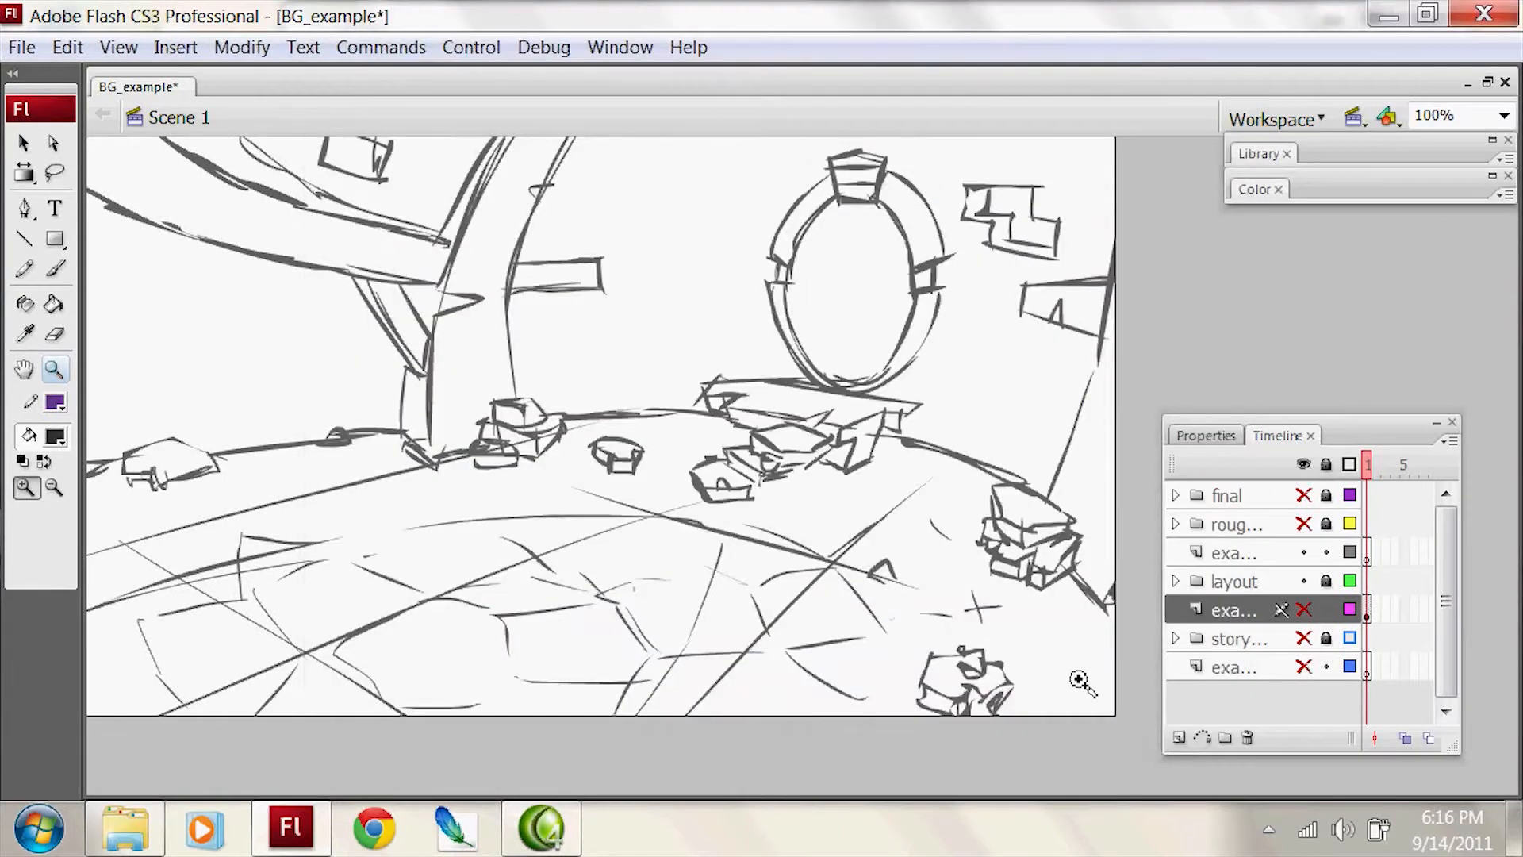
{"action": "key", "text": "v"}
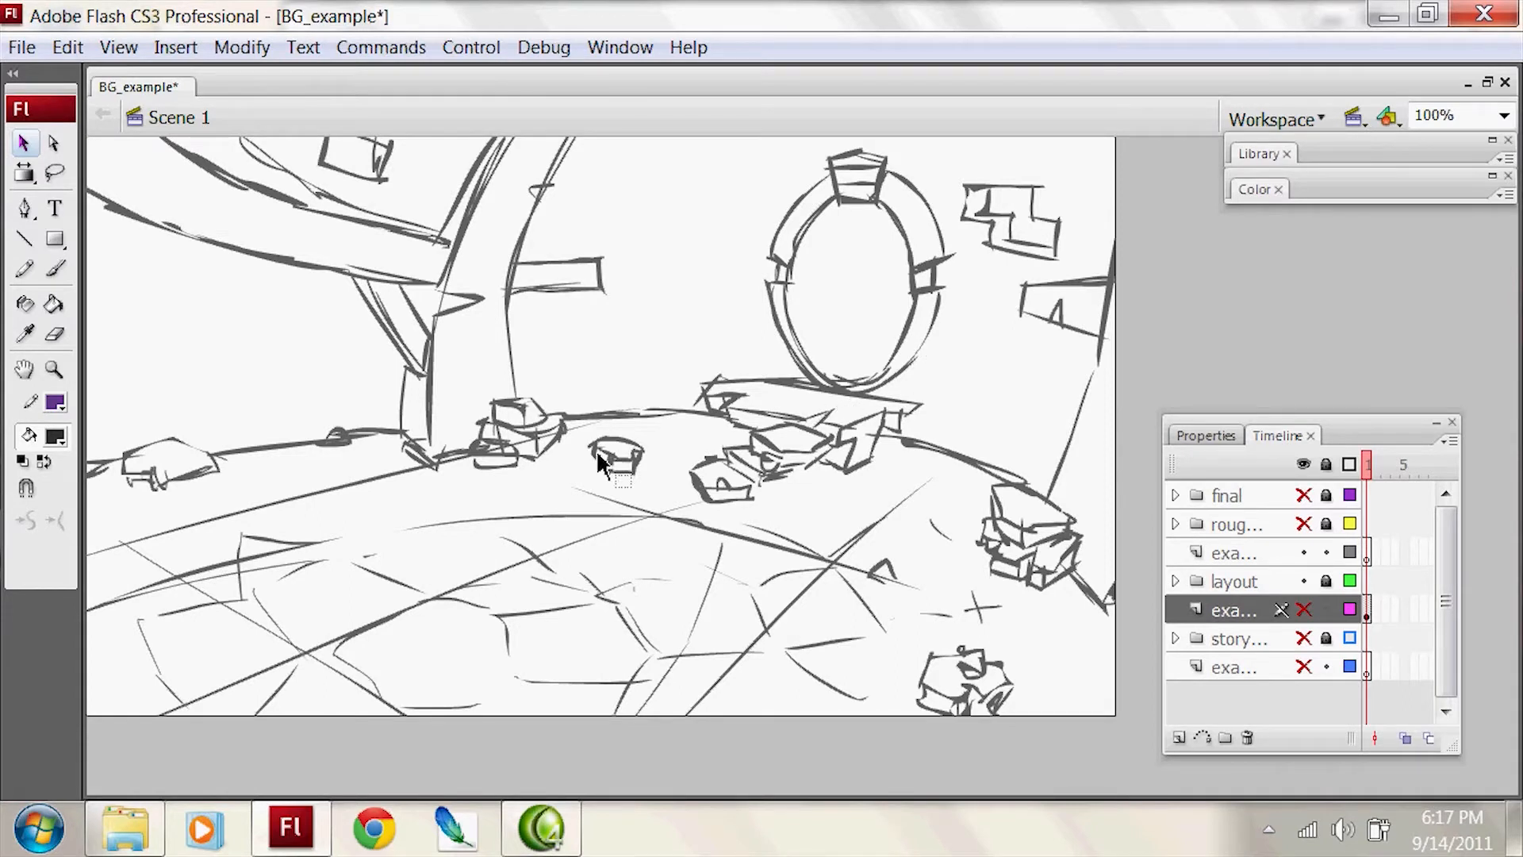
Step: Set the Brush to a red fill and make the example layer directly above the layout folder active
{"action": "key", "text": "b"}
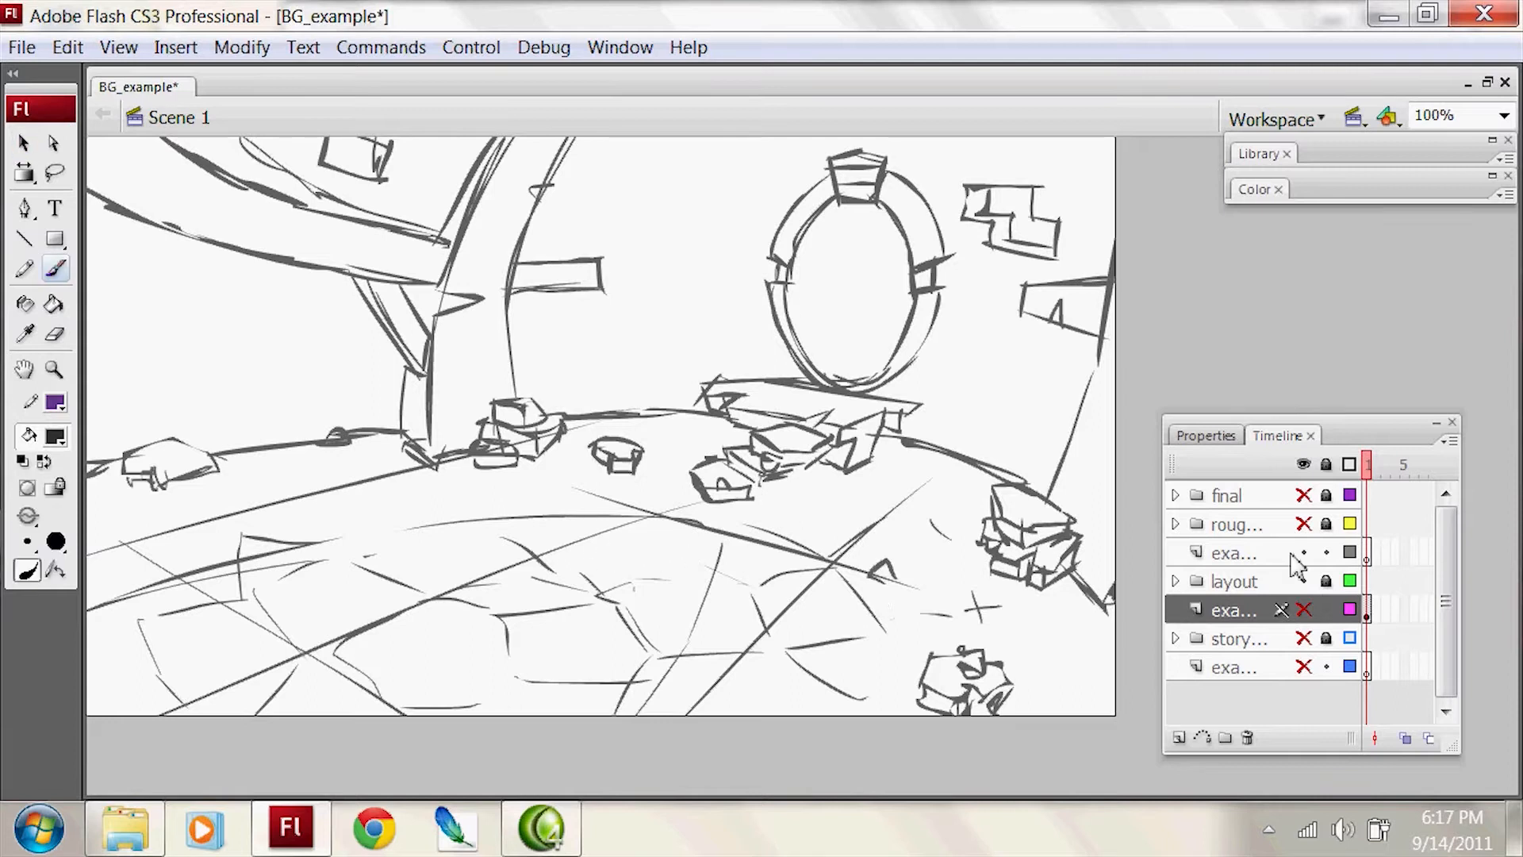
{"action": "left_click", "coordinate": [1259, 554]}
{"action": "left_click", "coordinate": [54, 437]}
{"action": "left_click", "coordinate": [45, 594]}
Step: Brush red perspective lines descending toward the lower left across the floor tiles
{"action": "left_click_drag", "start_coordinate": [842, 419], "coordinate": [337, 668]}
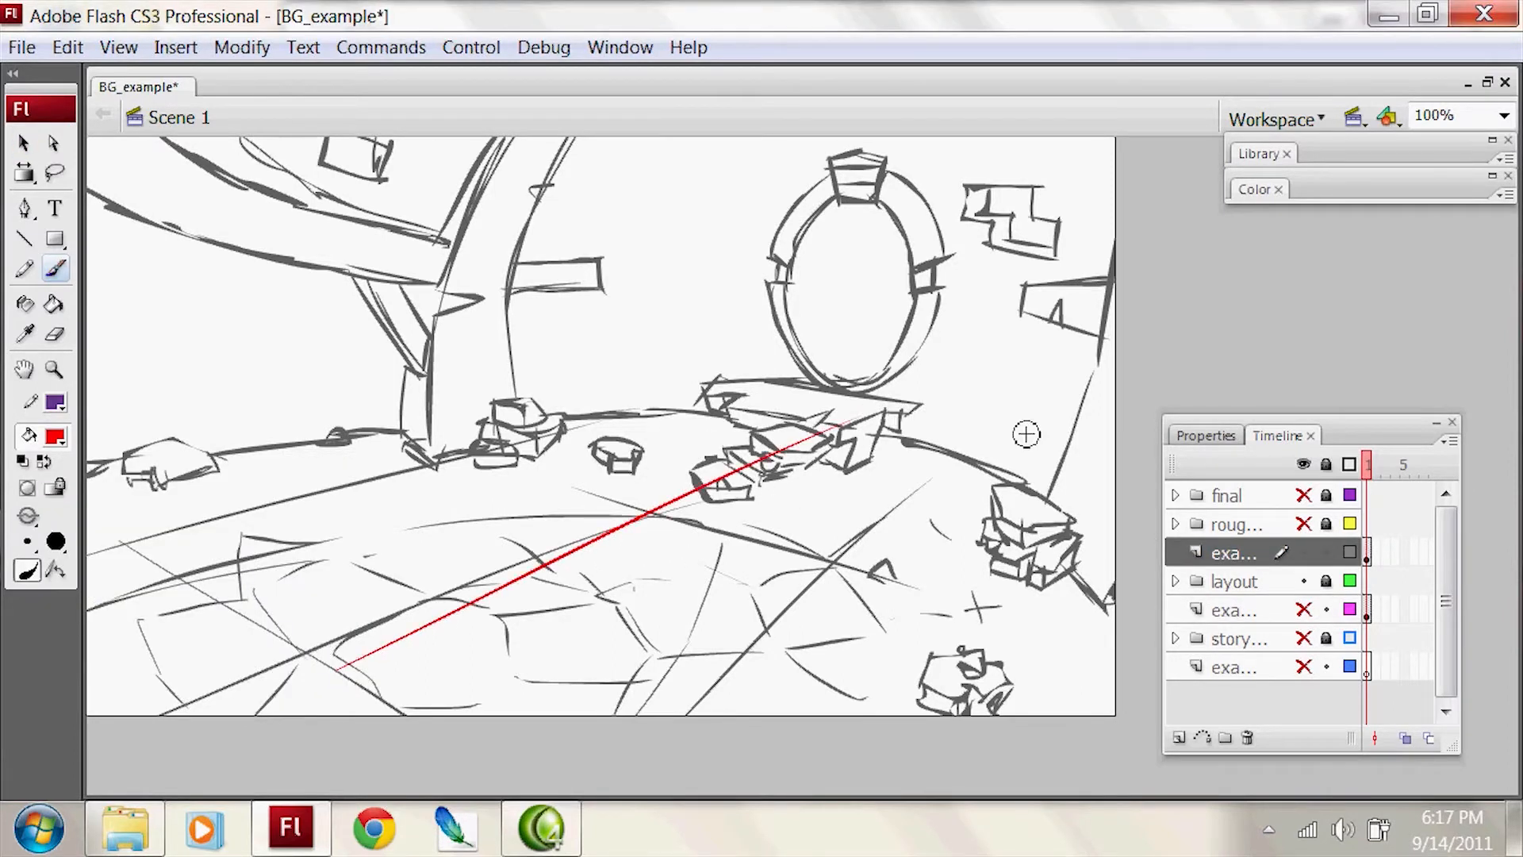
{"action": "left_click_drag", "start_coordinate": [974, 470], "coordinate": [659, 714]}
{"action": "left_click_drag", "start_coordinate": [427, 437], "coordinate": [145, 512]}
{"action": "key", "text": "ctrl+z"}
{"action": "mouse_move", "coordinate": [716, 378]}
{"action": "left_mouse_down"}
{"action": "mouse_move", "coordinate": [270, 506]}
{"action": "mouse_move", "coordinate": [306, 496]}
{"action": "left_mouse_up"}
{"action": "left_click_drag", "start_coordinate": [734, 487], "coordinate": [289, 601]}
{"action": "key", "text": "ctrl+z"}
Step: Brush crossing red perspective lines descending toward the lower right across the floor
{"action": "left_click_drag", "start_coordinate": [243, 553], "coordinate": [523, 717]}
{"action": "left_click_drag", "start_coordinate": [480, 455], "coordinate": [969, 639]}
{"action": "key", "text": "ctrl+z"}
{"action": "left_click_drag", "start_coordinate": [445, 427], "coordinate": [1093, 674]}
{"action": "left_click_drag", "start_coordinate": [665, 379], "coordinate": [1117, 490]}
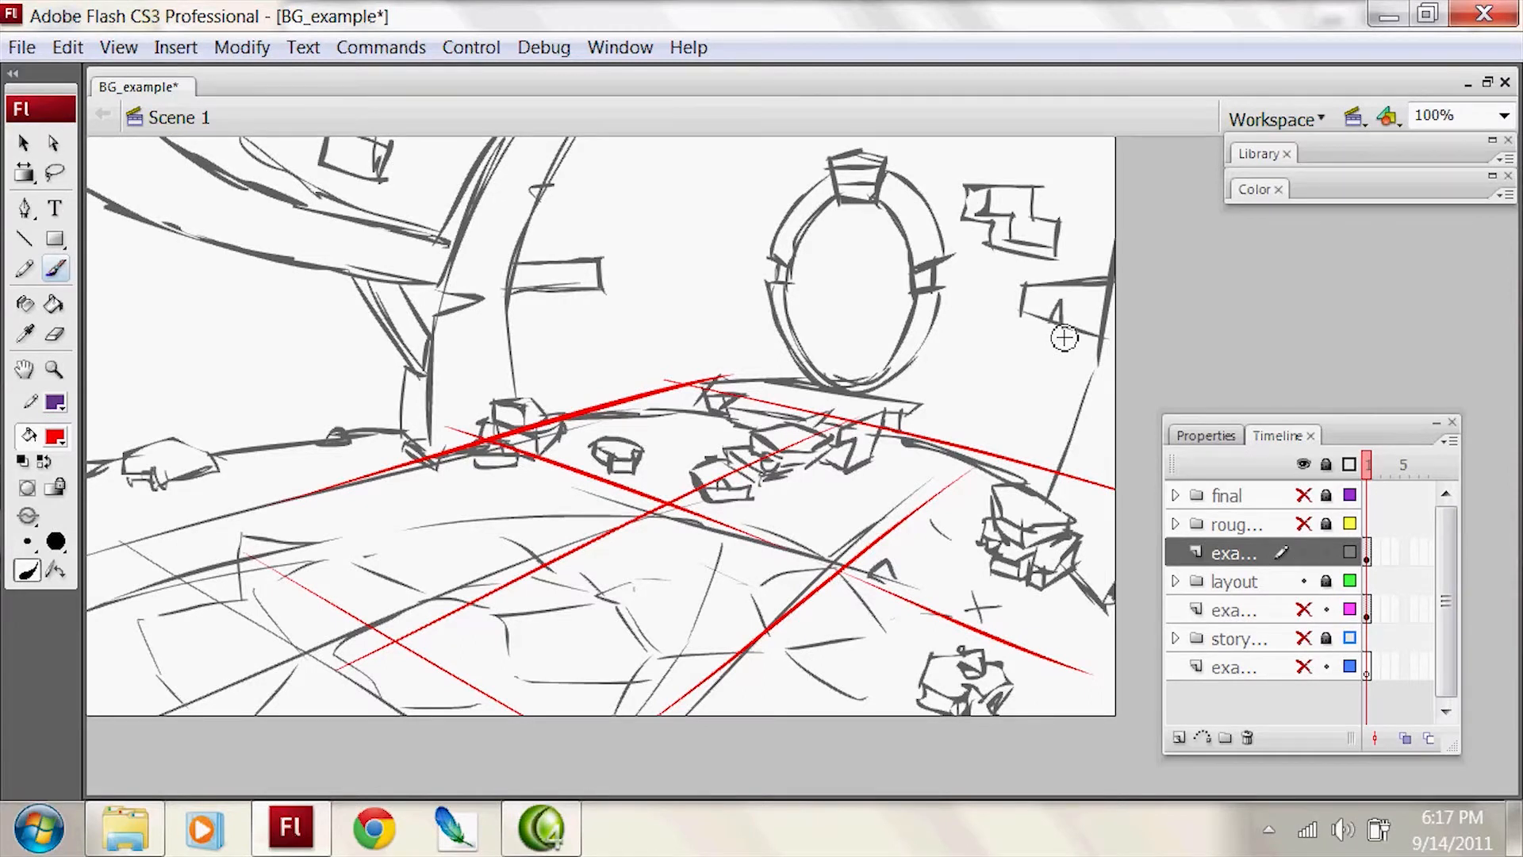
Step: Delete all the red perspective lines from the example layer above the layout folder
{"action": "key", "text": "v"}
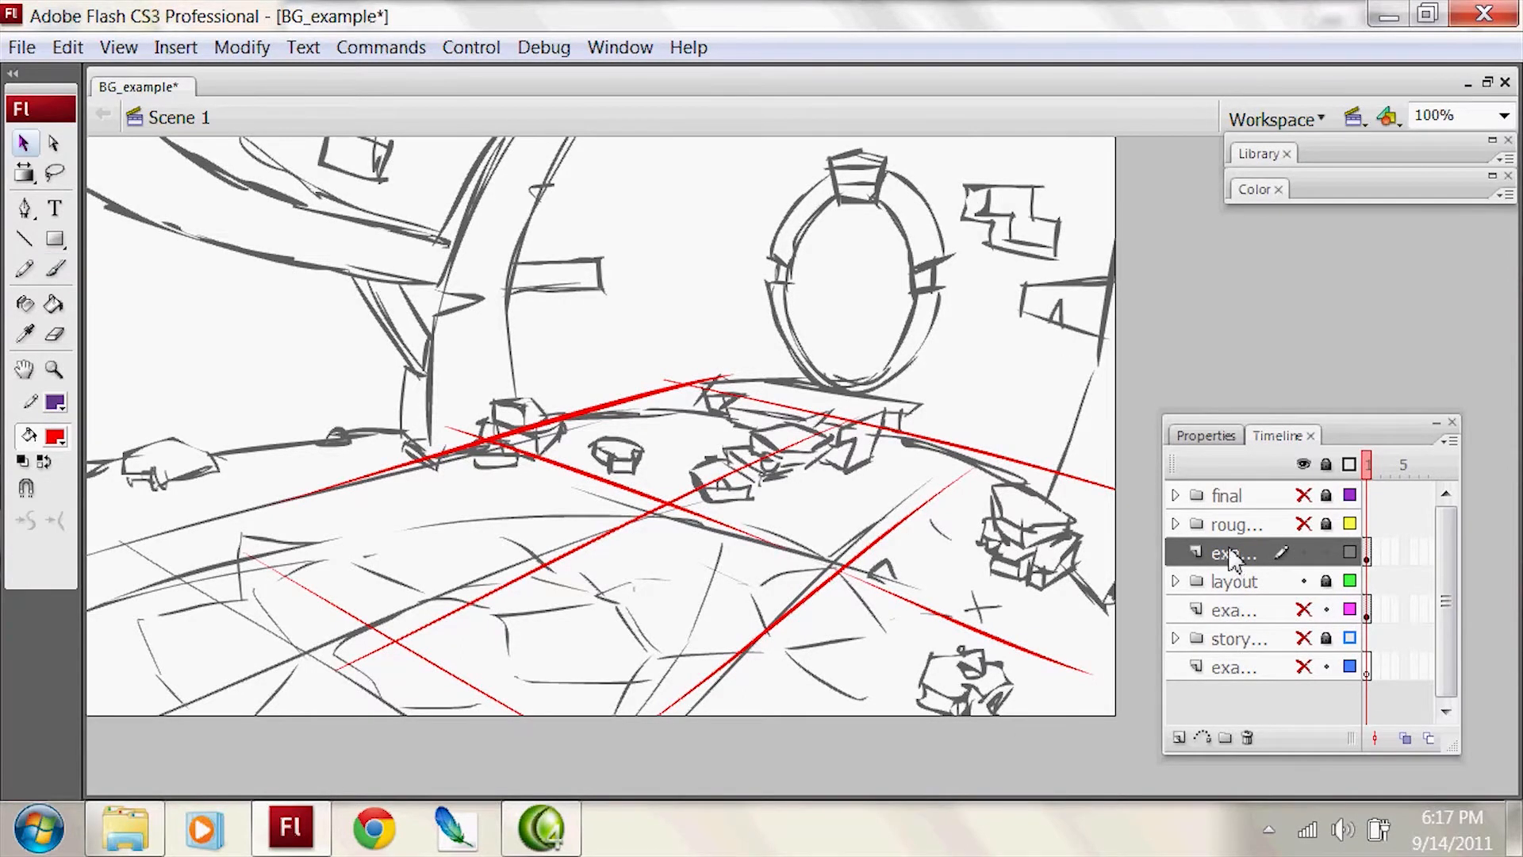
{"action": "left_click", "coordinate": [1251, 554]}
{"action": "key", "text": "Delete"}
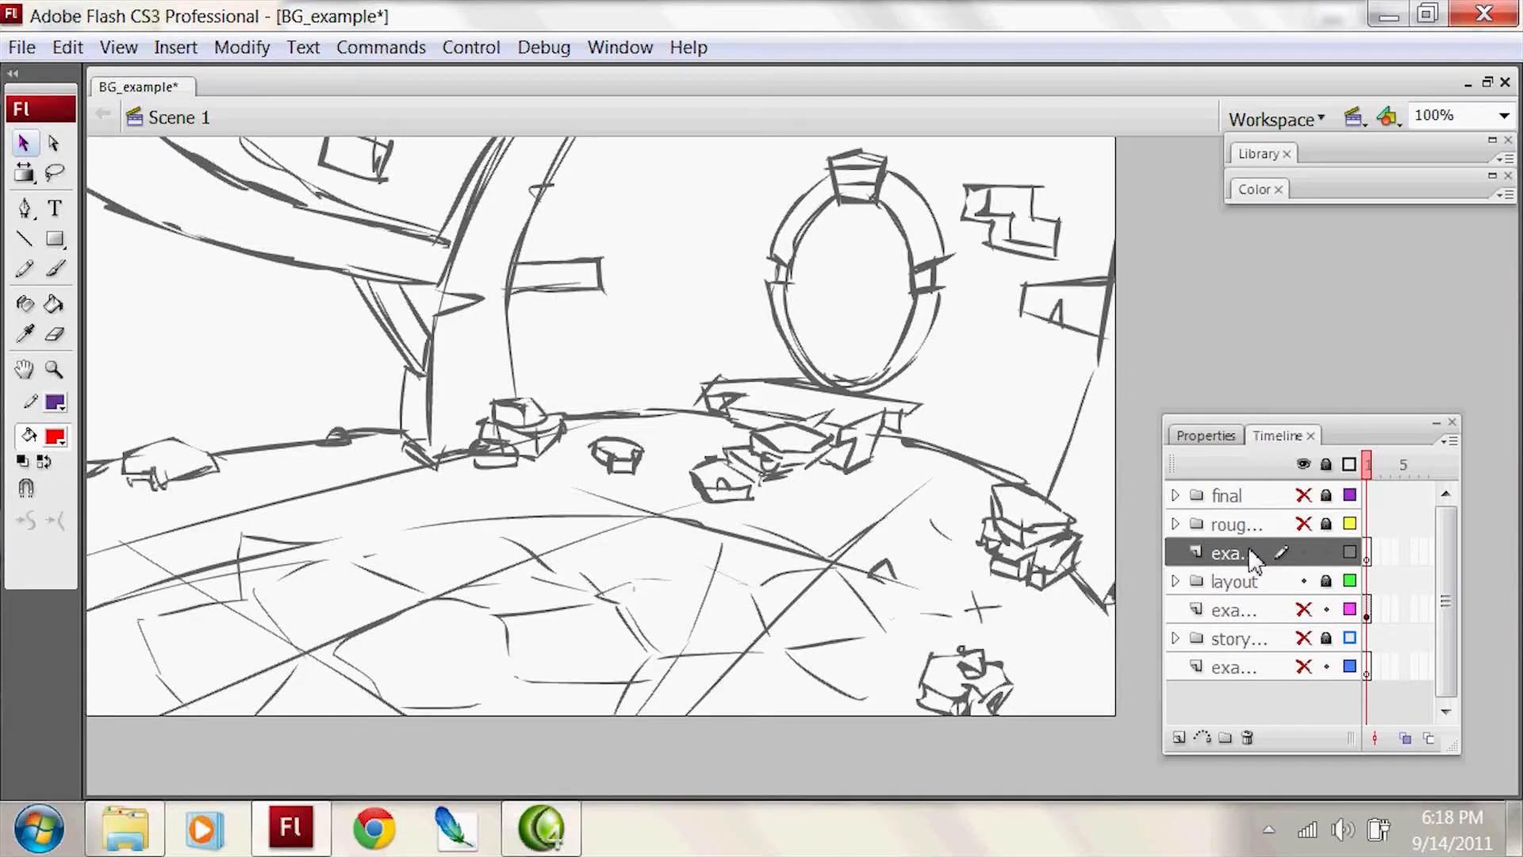
Step: Compare the layout with the storyboard sketch by temporarily showing the hidden storyboard folder and example layers
{"action": "left_click_drag", "start_coordinate": [1304, 608], "coordinate": [1304, 671]}
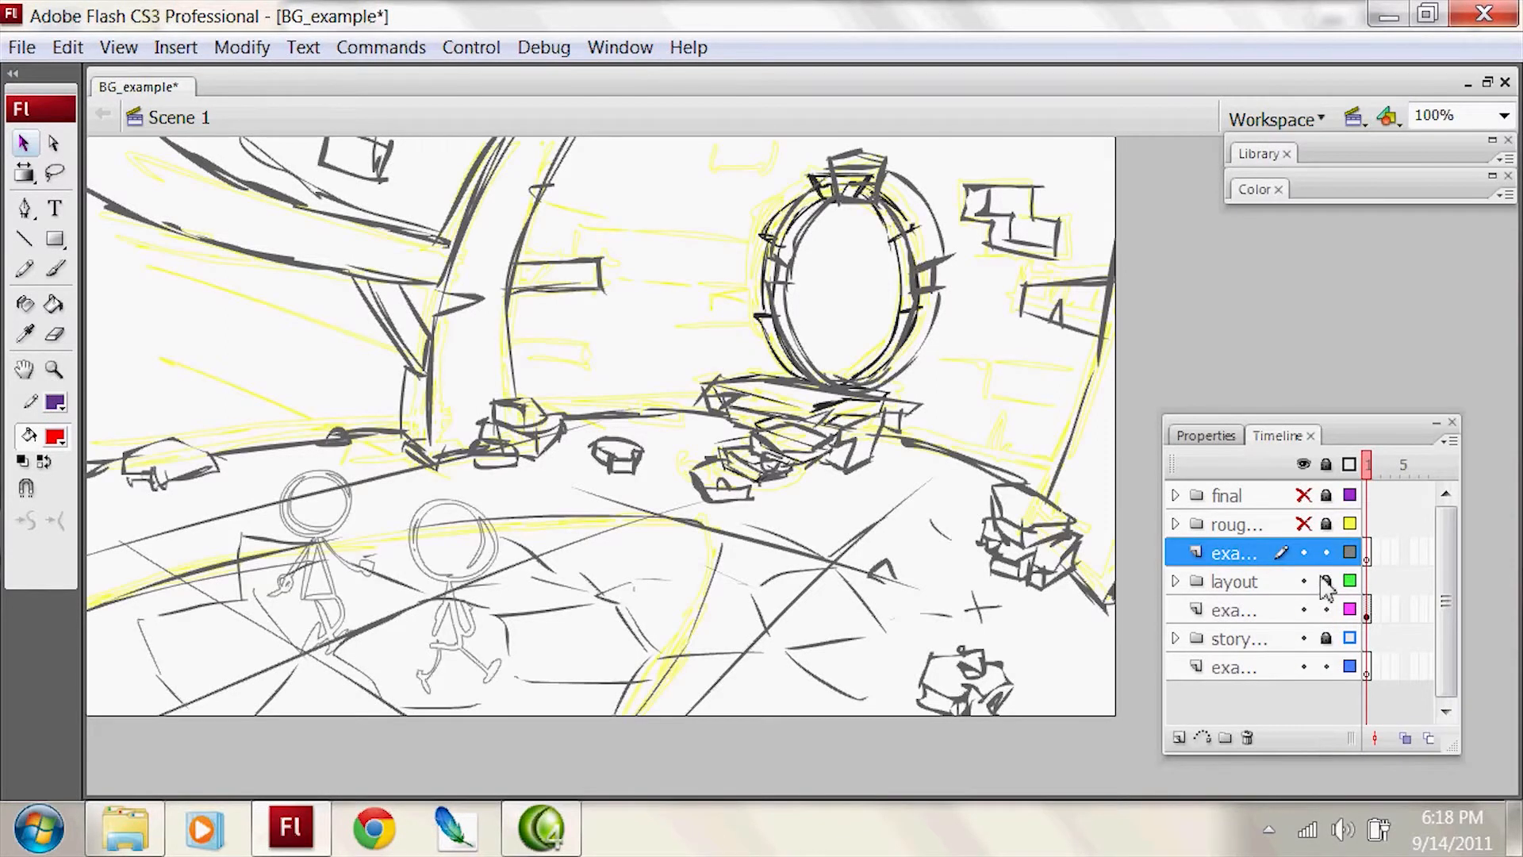
{"action": "left_click_drag", "start_coordinate": [1305, 553], "coordinate": [1307, 646]}
{"action": "left_click", "coordinate": [1307, 646]}
{"action": "left_click", "coordinate": [1306, 581]}
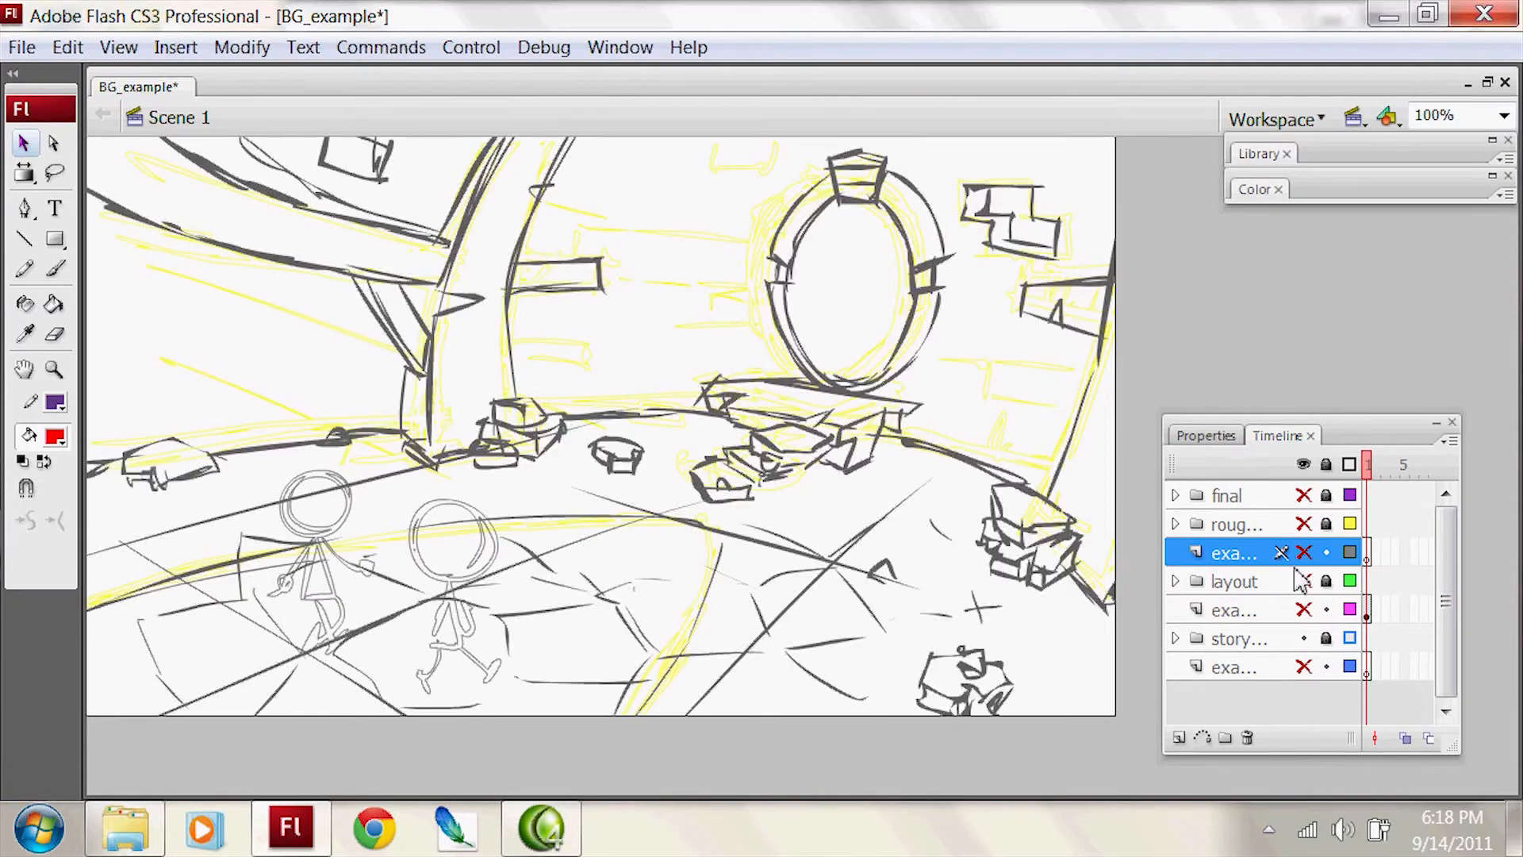
{"action": "left_click", "coordinate": [1302, 638]}
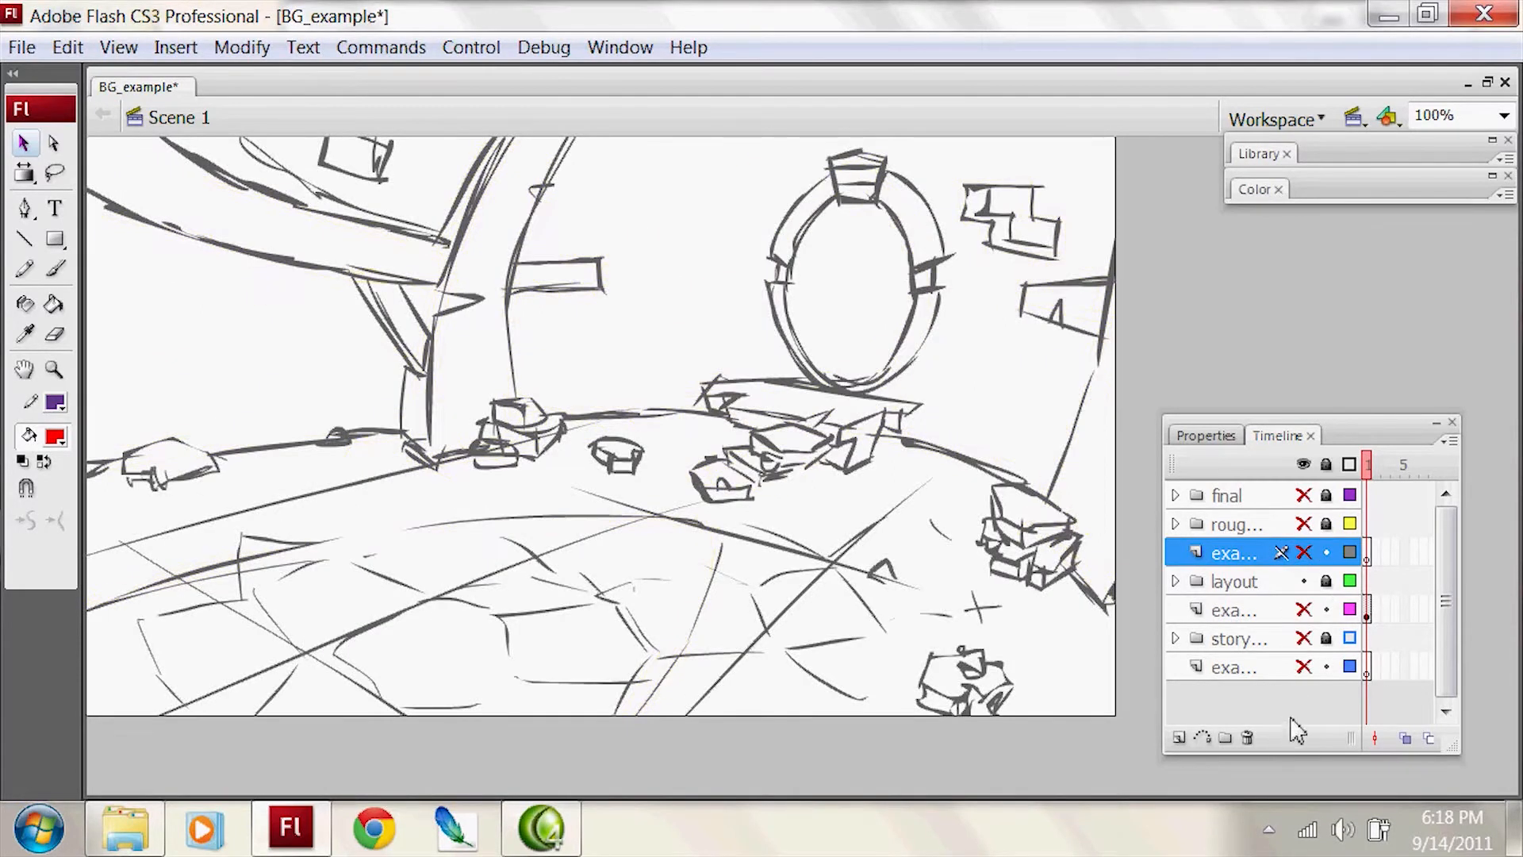
Step: Activate the visible example layer above the layout folder and display the layout folder's artwork as outlines
{"action": "left_click", "coordinate": [1250, 582]}
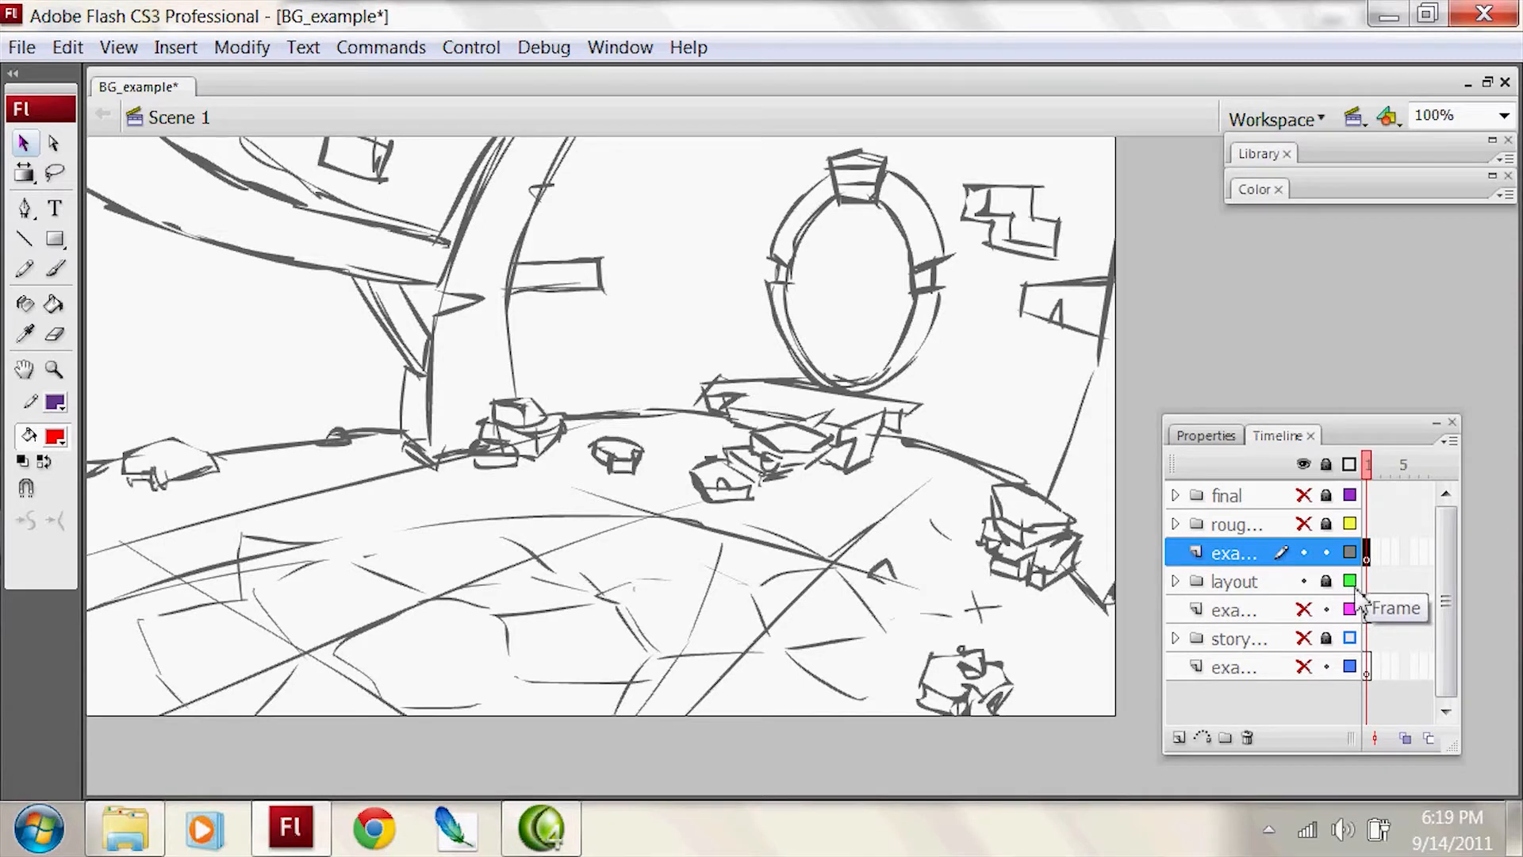
{"action": "left_click", "coordinate": [1350, 582]}
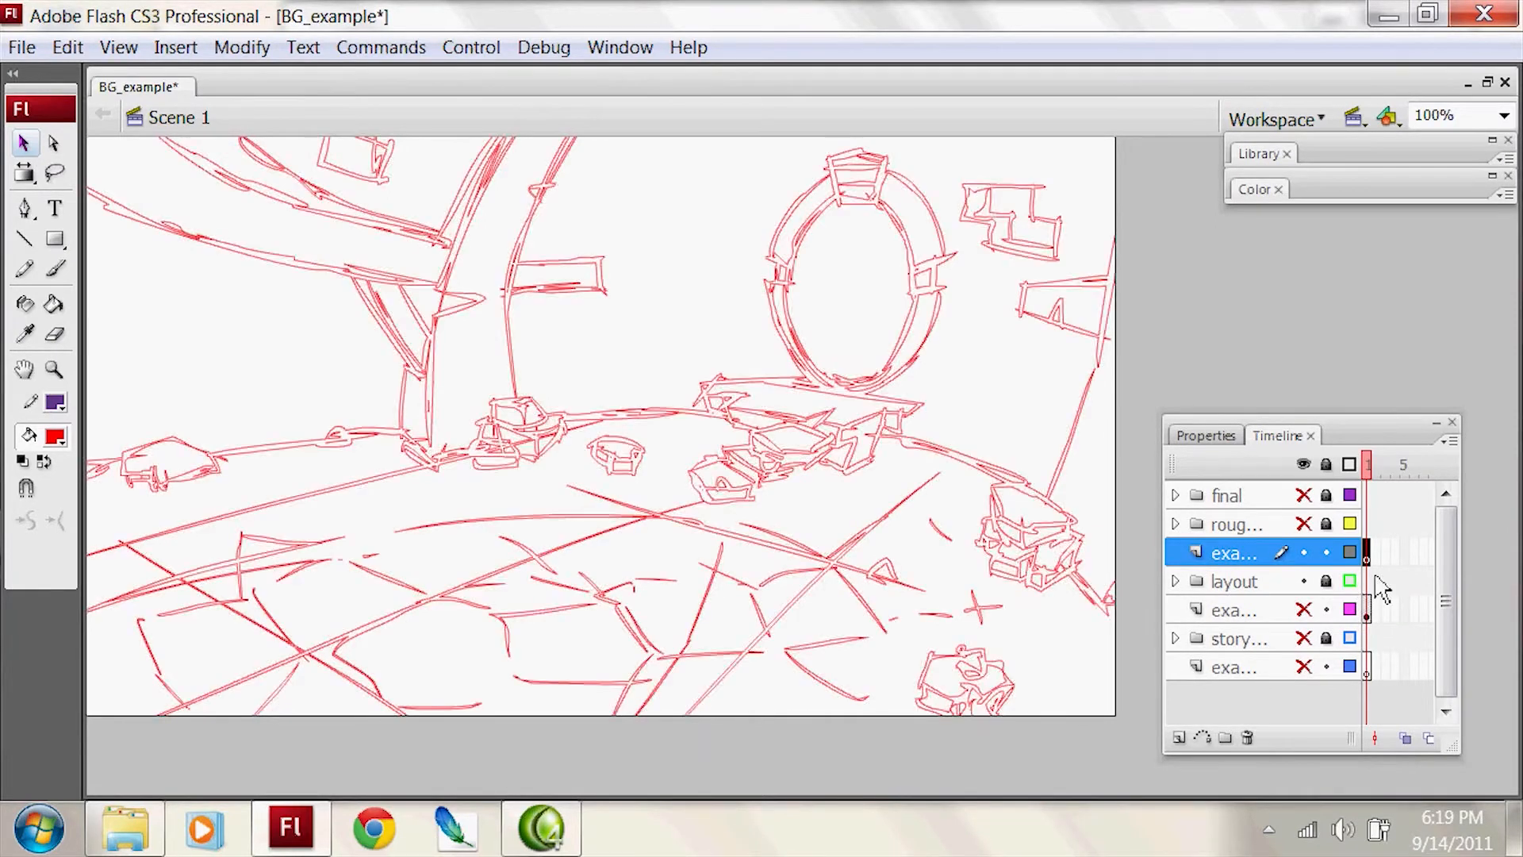
{"action": "key", "text": "z"}
{"action": "left_click", "coordinate": [889, 333]}
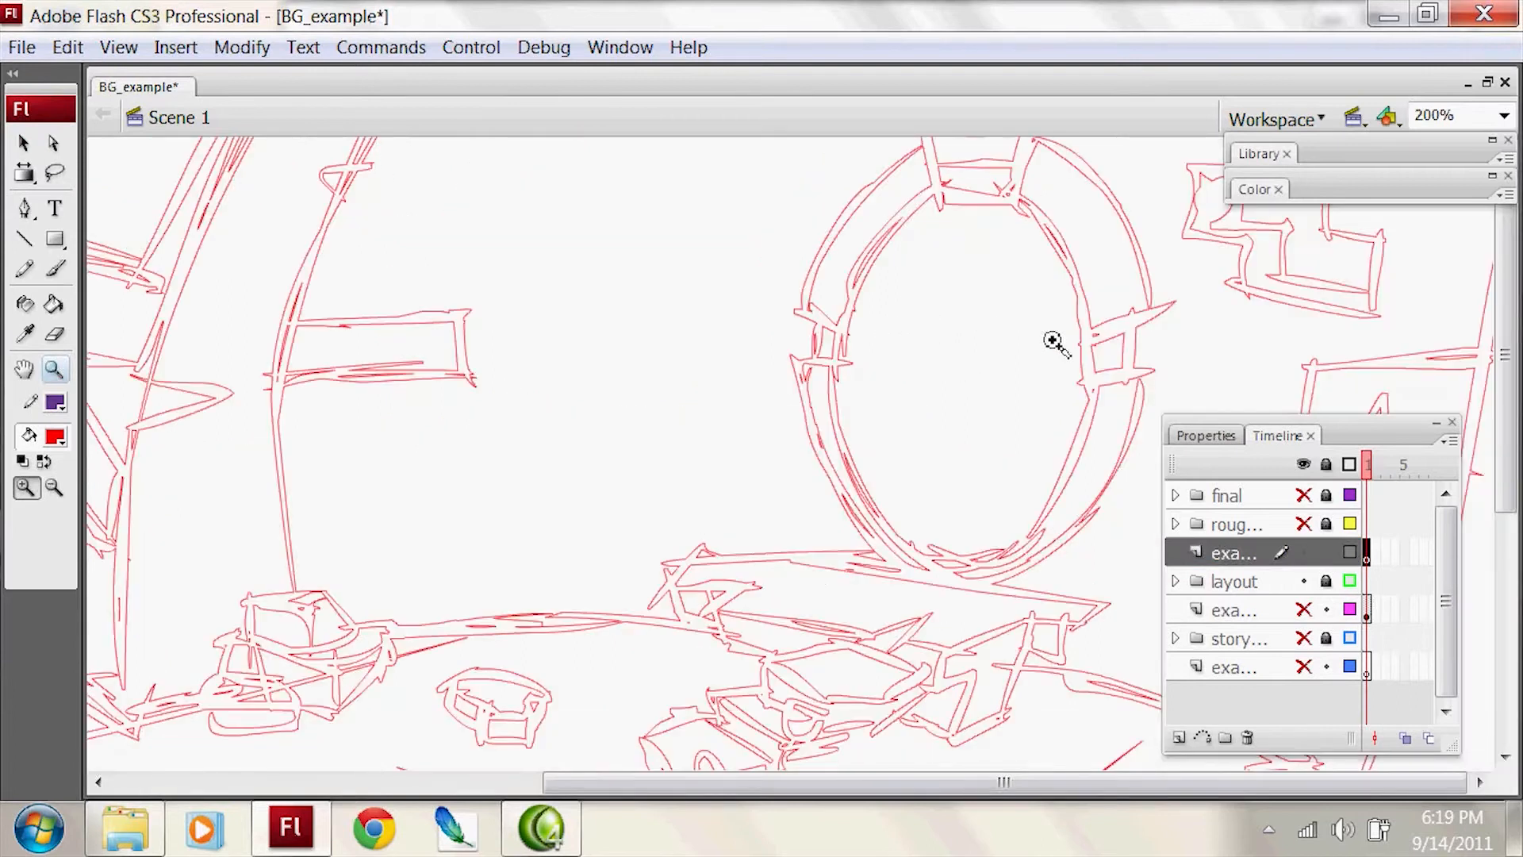
{"action": "key", "text": "ctrl+2"}
{"action": "key", "text": "ctrl+1"}
{"action": "left_click", "coordinate": [1050, 350]}
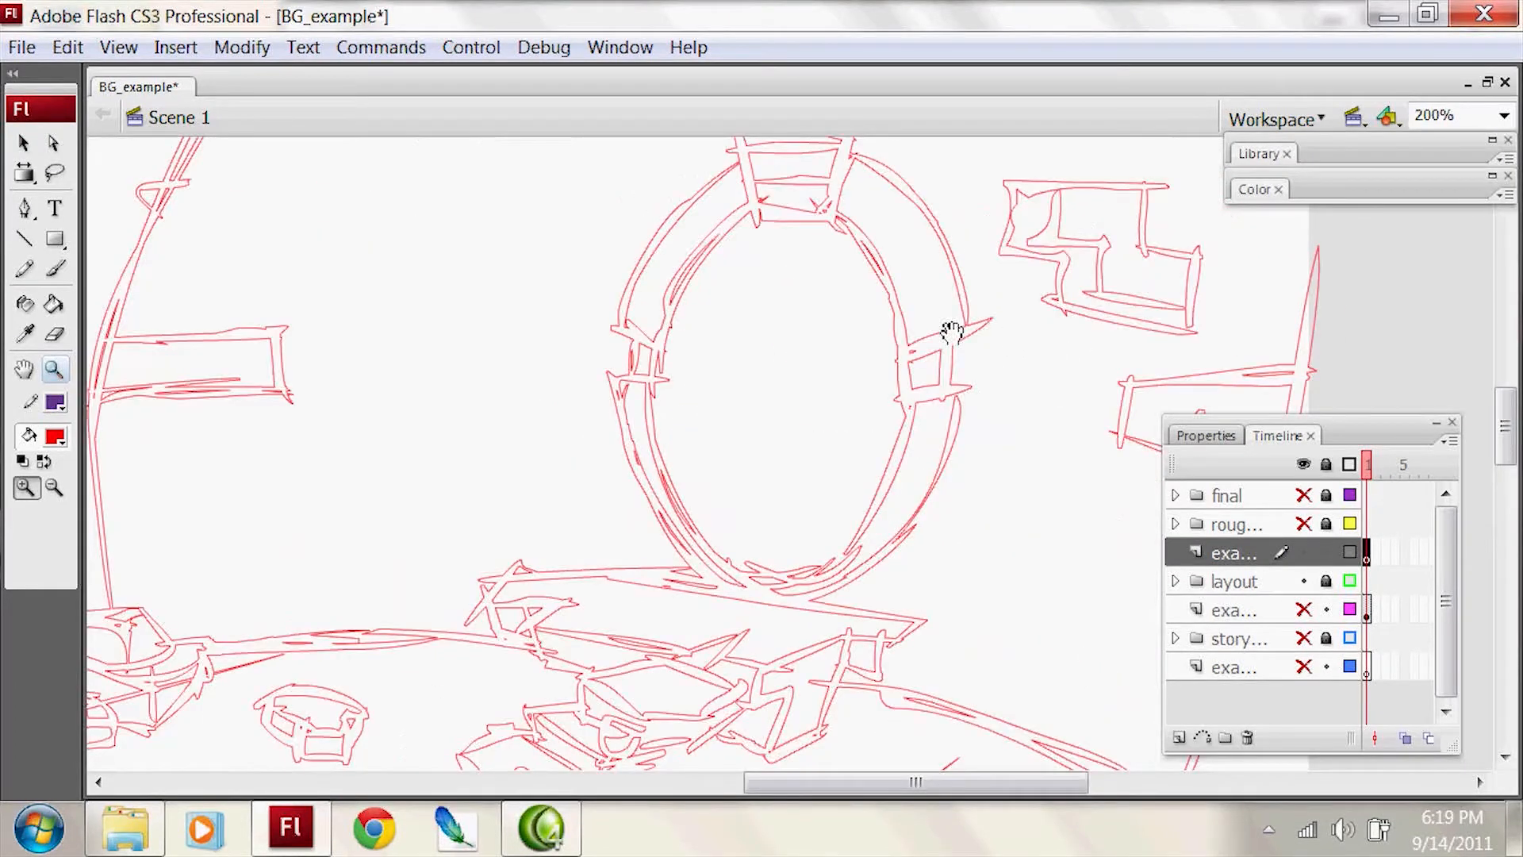
Step: Undo the test Pencil stroke and set the stroke colour to red
{"action": "key", "text": "y"}
{"action": "left_click_drag", "start_coordinate": [943, 479], "coordinate": [1060, 462]}
{"action": "key", "text": "ctrl+z"}
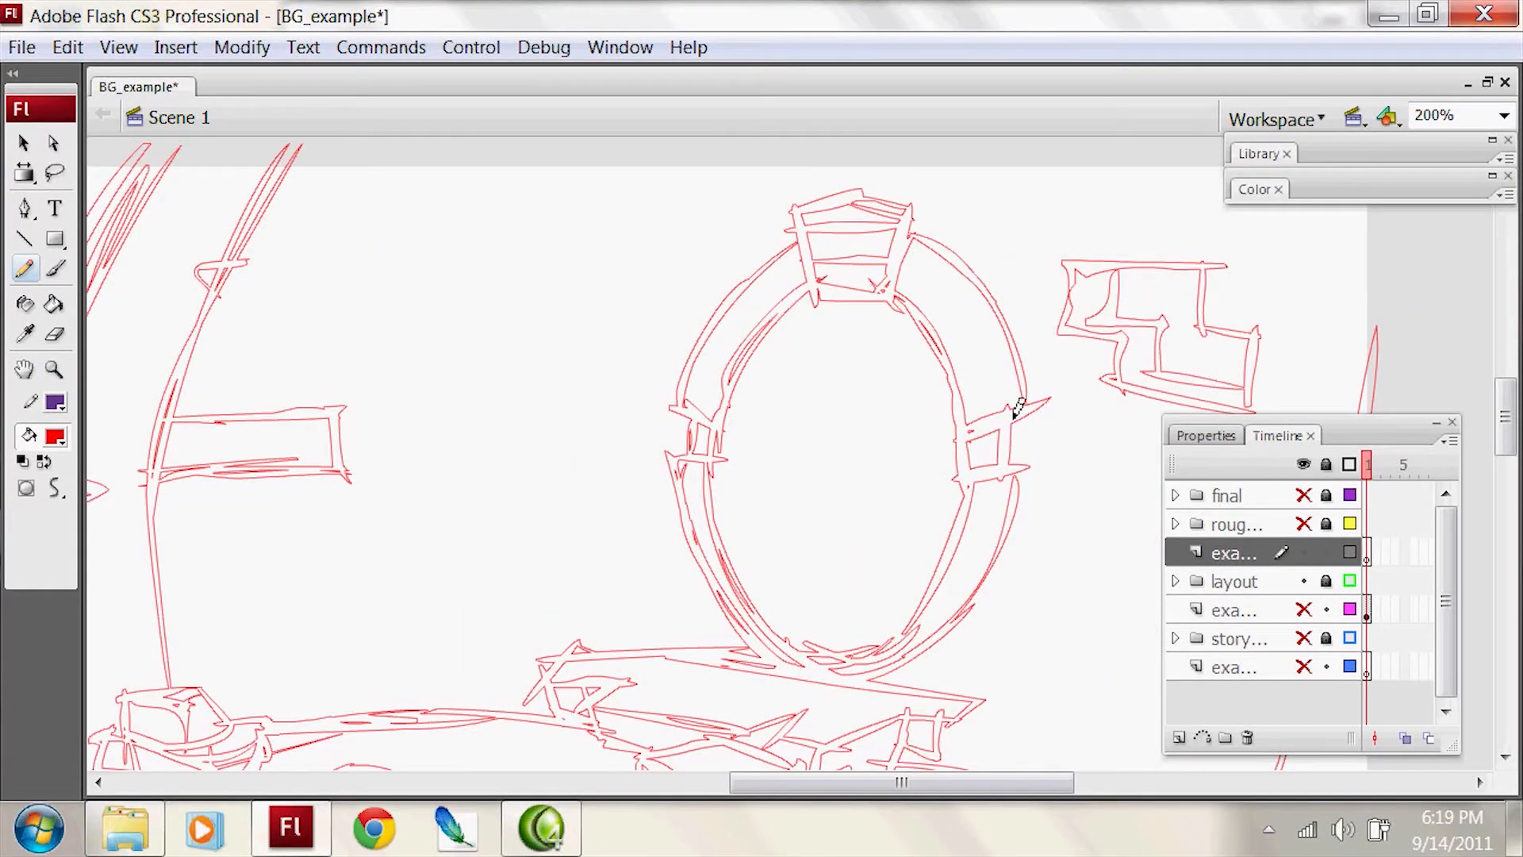
{"action": "left_click", "coordinate": [57, 403]}
{"action": "left_click", "coordinate": [48, 553]}
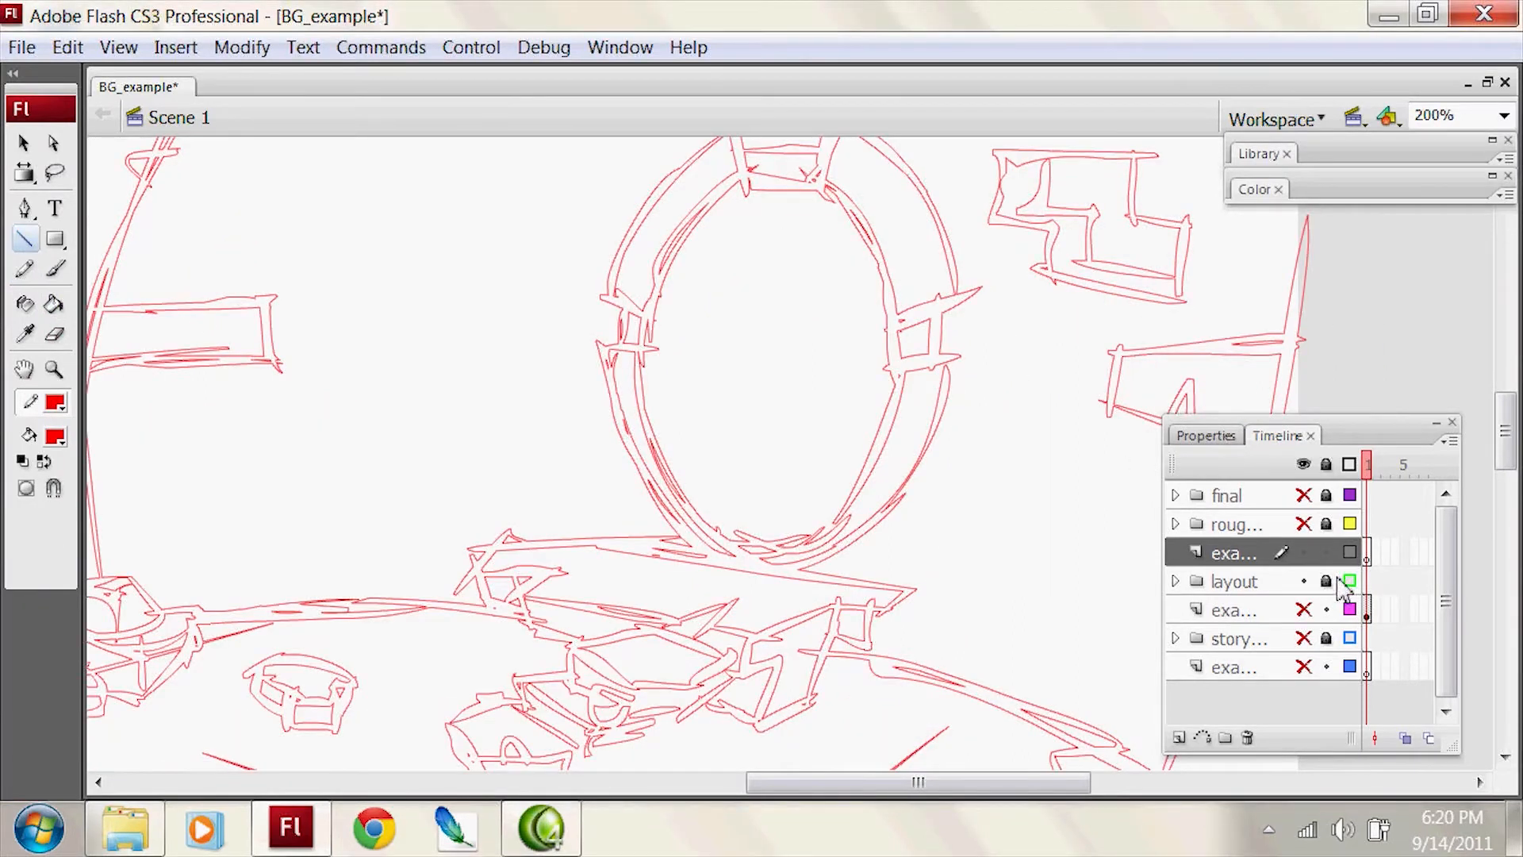
Step: Change the layout folder's outline color to light blue and display its artwork as outlines again
{"action": "left_click", "coordinate": [1348, 581]}
{"action": "left_click", "coordinate": [1348, 581]}
{"action": "double_click", "coordinate": [1348, 581]}
{"action": "left_click", "coordinate": [663, 502]}
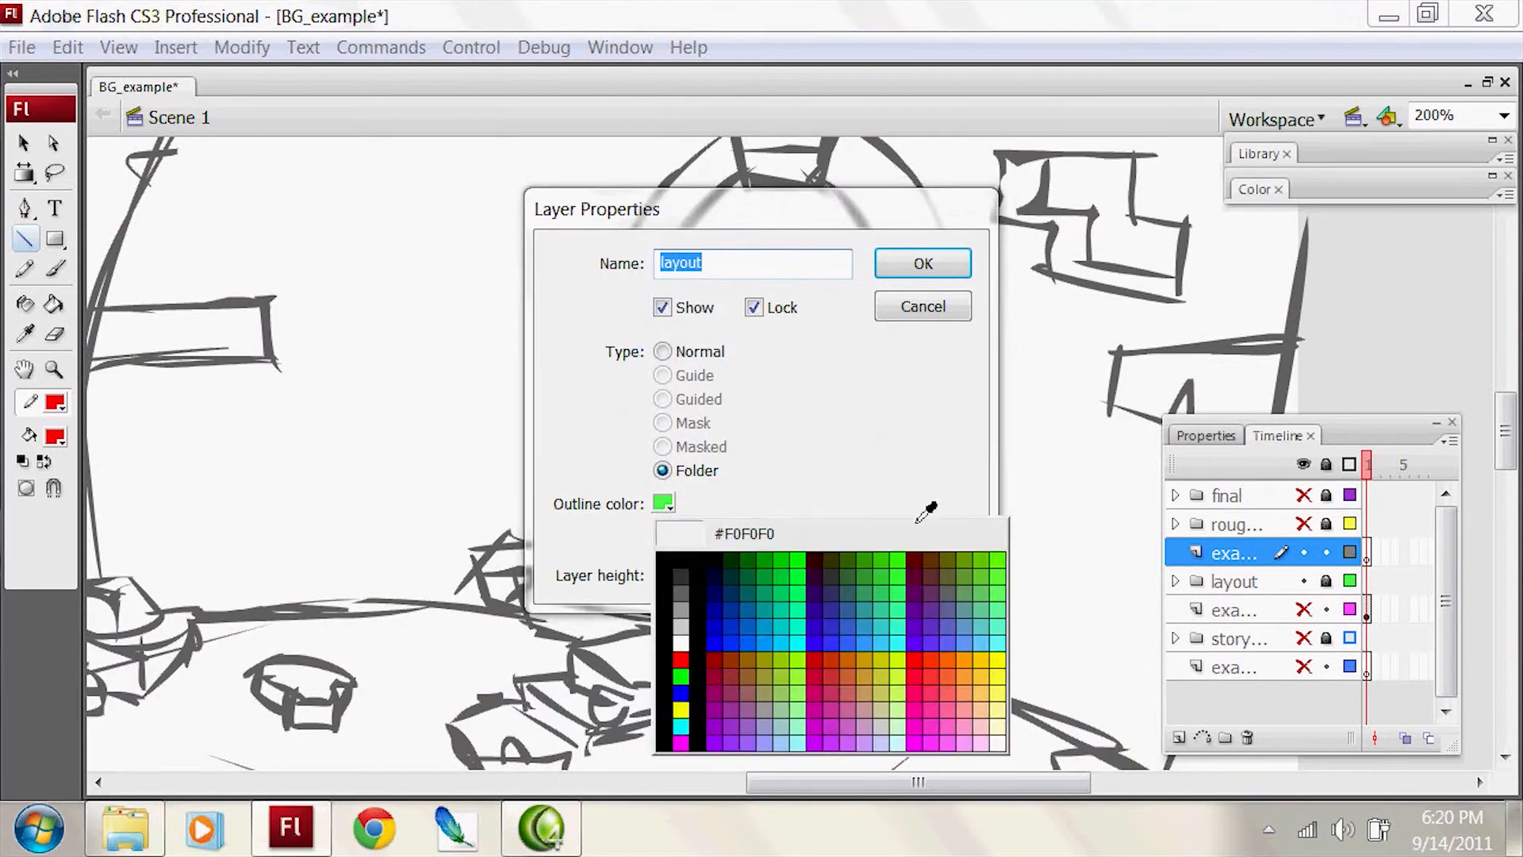
{"action": "left_click", "coordinate": [985, 634]}
{"action": "left_click", "coordinate": [930, 264]}
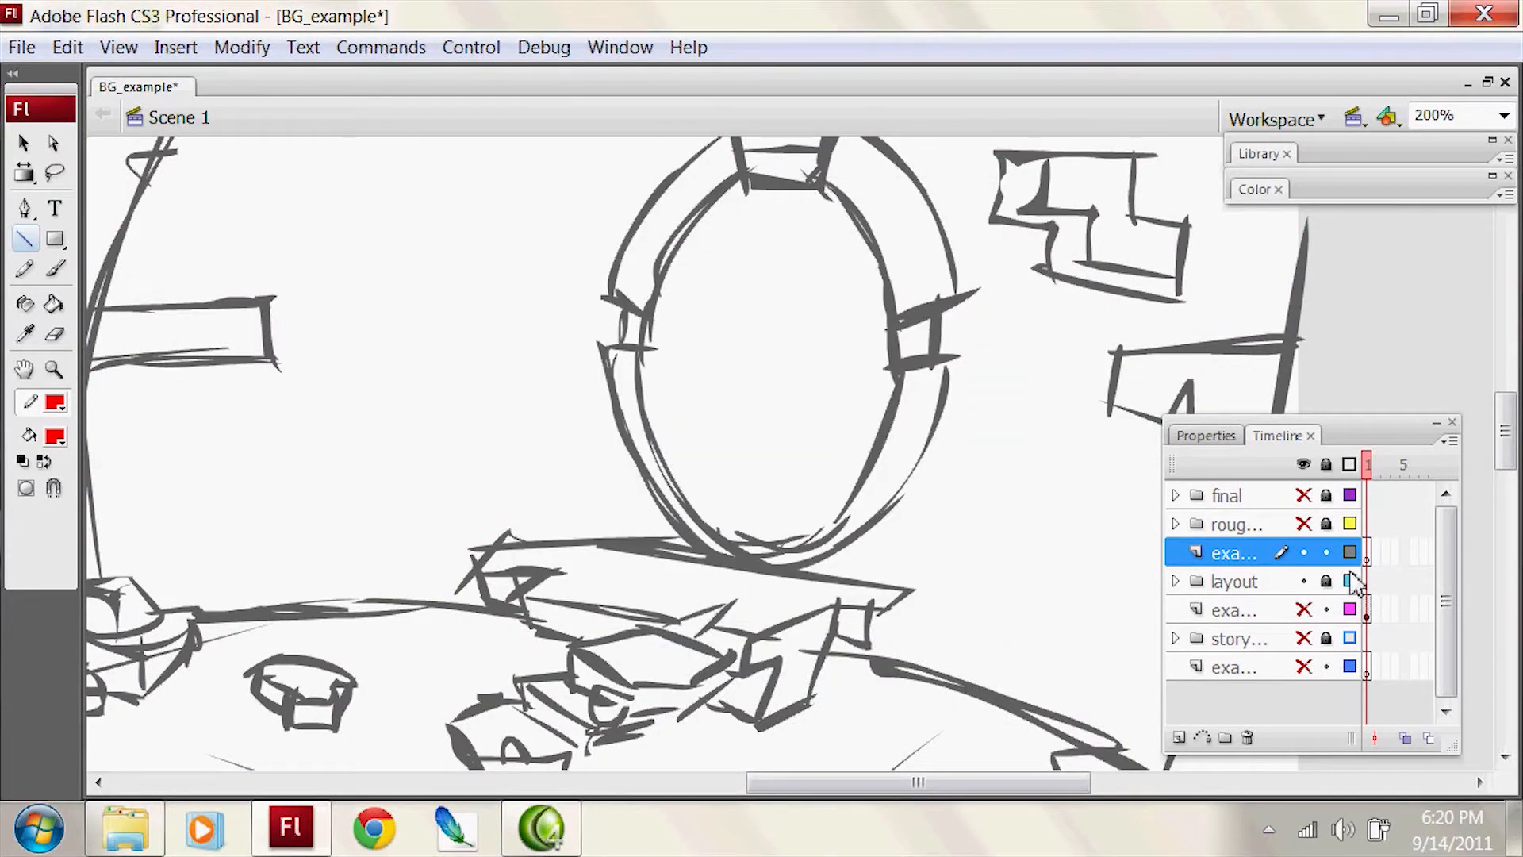
{"action": "left_click", "coordinate": [1348, 582]}
{"action": "left_click_drag", "start_coordinate": [802, 534], "coordinate": [903, 628]}
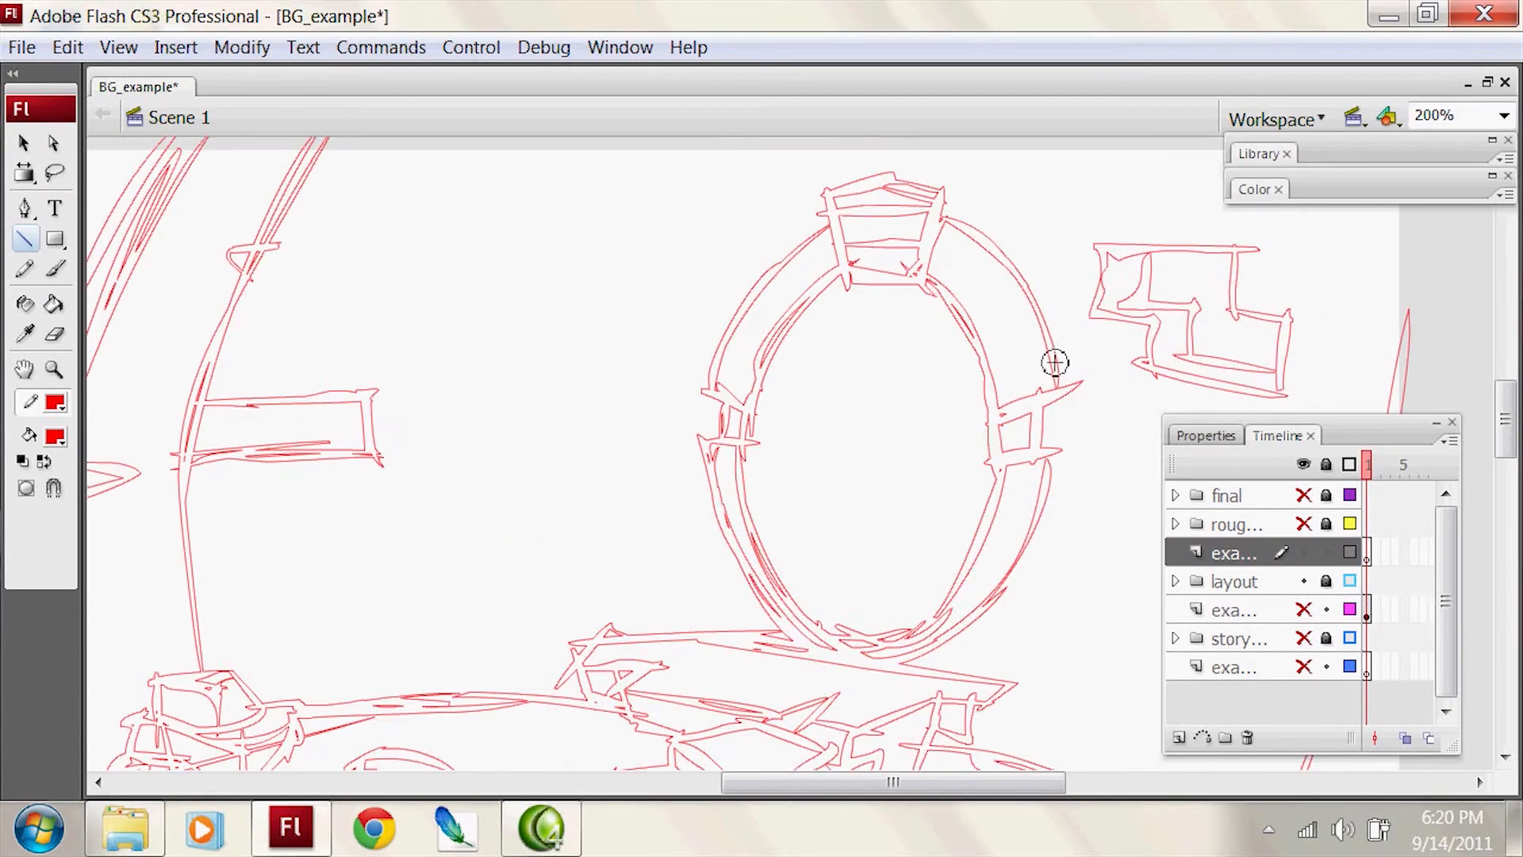
{"action": "mouse_move", "coordinate": [975, 468]}
{"action": "left_mouse_down"}
{"action": "mouse_move", "coordinate": [1090, 445]}
{"action": "mouse_move", "coordinate": [833, 618]}
{"action": "left_mouse_up"}
{"action": "key", "text": "ctrl+z"}
{"action": "key", "text": "ctrl+y"}
{"action": "key", "text": "y"}
{"action": "key", "text": "ctrl+z"}
Step: Try to trace the side edges of the keystone on the oval frame with straight lines
{"action": "key", "text": "ctrl+z"}
Step: Trace the oval frame with red ovals and fit them to its outline with Free Transform
{"action": "key", "text": "o"}
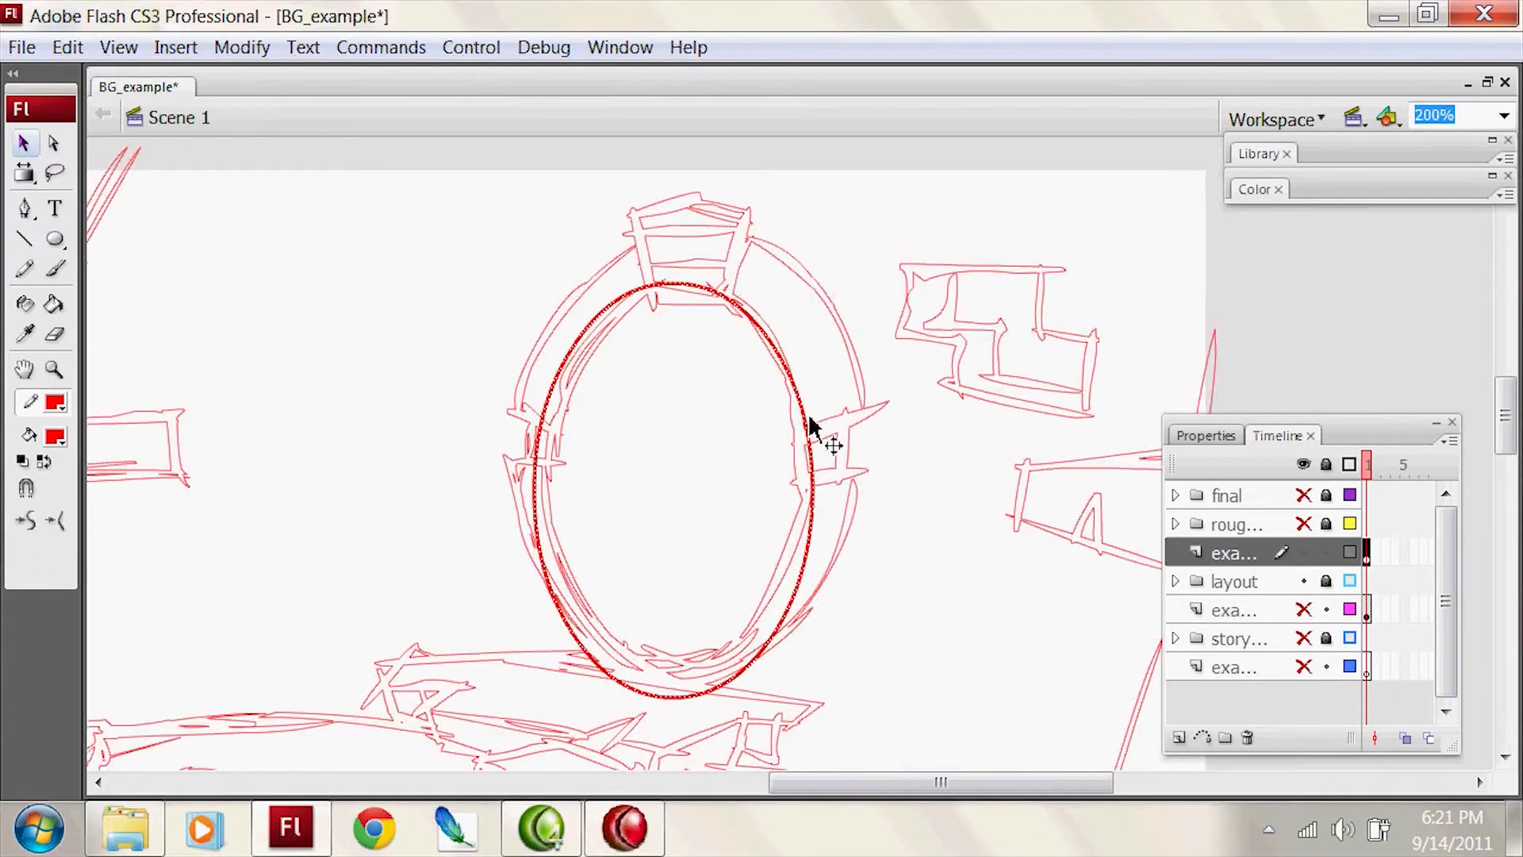
{"action": "key", "text": "q"}
{"action": "left_click_drag", "start_coordinate": [814, 699], "coordinate": [803, 664]}
{"action": "left_click_drag", "start_coordinate": [535, 472], "coordinate": [550, 472]}
{"action": "left_click_drag", "start_coordinate": [753, 282], "coordinate": [879, 237]}
{"action": "left_click_drag", "start_coordinate": [684, 711], "coordinate": [688, 678]}
{"action": "mouse_move", "coordinate": [842, 236]}
{"action": "left_mouse_down"}
{"action": "mouse_move", "coordinate": [865, 230]}
{"action": "mouse_move", "coordinate": [837, 252]}
{"action": "left_mouse_up"}
{"action": "left_click", "coordinate": [898, 270]}
Step: Select the traced oval and adjust its width with Free Transform to match the frame
{"action": "key", "text": "n"}
{"action": "key", "text": "v"}
{"action": "left_click", "coordinate": [859, 415]}
{"action": "key", "text": "q"}
{"action": "left_click_drag", "start_coordinate": [524, 463], "coordinate": [538, 464]}
Step: Draw straight division lines for the side blocks on both sides of the oval frame
{"action": "key", "text": "n"}
{"action": "left_click_drag", "start_coordinate": [498, 407], "coordinate": [569, 433]}
{"action": "left_click_drag", "start_coordinate": [786, 442], "coordinate": [892, 409]}
{"action": "left_click_drag", "start_coordinate": [780, 488], "coordinate": [896, 467]}
{"action": "left_click_drag", "start_coordinate": [483, 458], "coordinate": [604, 479]}
Step: Delete the unneeded line segments around the side blocks of the oval frame
{"action": "key", "text": "v"}
{"action": "left_click", "coordinate": [857, 446]}
{"action": "left_click", "coordinate": [547, 425]}
{"action": "key", "text": "Delete"}
{"action": "left_click", "coordinate": [547, 503]}
{"action": "key", "text": "Delete"}
{"action": "key", "text": "n"}
{"action": "mouse_move", "coordinate": [617, 211]}
{"action": "left_mouse_down"}
{"action": "mouse_move", "coordinate": [782, 212]}
{"action": "mouse_move", "coordinate": [710, 331]}
{"action": "mouse_move", "coordinate": [648, 307]}
{"action": "left_mouse_up"}
{"action": "key", "text": "space"}
{"action": "left_click_drag", "start_coordinate": [741, 228], "coordinate": [717, 166]}
Step: Trace the top block of the rubble pile at the scene's right side with overlapping straight lines
{"action": "key", "text": "ctrl+z"}
{"action": "key", "text": "ctrl+z"}
{"action": "key", "text": "ctrl+shift+slash"}
Step: Trace the stepped brick cluster on the wall beside the oval frame with straight lines
{"action": "mouse_move", "coordinate": [885, 194]}
{"action": "left_mouse_down"}
{"action": "mouse_move", "coordinate": [879, 287]}
{"action": "mouse_move", "coordinate": [1074, 210]}
{"action": "left_mouse_up"}
{"action": "left_click_drag", "start_coordinate": [1013, 278], "coordinate": [1014, 191]}
{"action": "mouse_move", "coordinate": [993, 259]}
{"action": "left_mouse_down"}
{"action": "mouse_move", "coordinate": [1101, 286]}
{"action": "mouse_move", "coordinate": [1059, 370]}
{"action": "left_mouse_up"}
{"action": "mouse_move", "coordinate": [1085, 350]}
{"action": "left_mouse_down"}
{"action": "mouse_move", "coordinate": [914, 326]}
{"action": "mouse_move", "coordinate": [852, 277]}
{"action": "left_mouse_up"}
{"action": "left_click_drag", "start_coordinate": [935, 345], "coordinate": [937, 266]}
{"action": "left_click_drag", "start_coordinate": [935, 195], "coordinate": [986, 270]}
{"action": "left_click_drag", "start_coordinate": [975, 259], "coordinate": [1115, 330]}
Step: Trace the slanted wall edge that runs down to the rubble pile at the scene's right side
{"action": "key", "text": "space"}
{"action": "left_click_drag", "start_coordinate": [1074, 484], "coordinate": [787, 425]}
{"action": "mouse_move", "coordinate": [903, 185]}
{"action": "left_mouse_down"}
{"action": "mouse_move", "coordinate": [840, 510]}
{"action": "mouse_move", "coordinate": [856, 551]}
{"action": "left_mouse_up"}
{"action": "mouse_move", "coordinate": [931, 508]}
{"action": "left_mouse_down"}
{"action": "mouse_move", "coordinate": [982, 276]}
{"action": "mouse_move", "coordinate": [803, 548]}
{"action": "left_mouse_up"}
{"action": "mouse_move", "coordinate": [862, 516]}
{"action": "left_mouse_down"}
{"action": "mouse_move", "coordinate": [891, 408]}
{"action": "mouse_move", "coordinate": [826, 457]}
{"action": "left_mouse_up"}
{"action": "key", "text": "v"}
{"action": "key", "text": "n"}
{"action": "mouse_move", "coordinate": [892, 476]}
{"action": "left_mouse_down"}
{"action": "mouse_move", "coordinate": [766, 390]}
{"action": "mouse_move", "coordinate": [699, 410]}
{"action": "mouse_move", "coordinate": [743, 478]}
{"action": "left_mouse_up"}
{"action": "left_click_drag", "start_coordinate": [736, 459], "coordinate": [779, 490]}
{"action": "mouse_move", "coordinate": [756, 462]}
{"action": "left_mouse_down"}
{"action": "mouse_move", "coordinate": [748, 487]}
{"action": "mouse_move", "coordinate": [815, 508]}
{"action": "left_mouse_up"}
{"action": "mouse_move", "coordinate": [800, 503]}
{"action": "left_mouse_down"}
{"action": "mouse_move", "coordinate": [828, 485]}
{"action": "mouse_move", "coordinate": [901, 486]}
{"action": "left_mouse_up"}
{"action": "left_click_drag", "start_coordinate": [883, 497], "coordinate": [882, 436]}
{"action": "left_click_drag", "start_coordinate": [780, 489], "coordinate": [801, 467]}
{"action": "mouse_move", "coordinate": [793, 470]}
{"action": "left_mouse_down"}
{"action": "mouse_move", "coordinate": [801, 504]}
{"action": "mouse_move", "coordinate": [875, 528]}
{"action": "mouse_move", "coordinate": [787, 539]}
{"action": "mouse_move", "coordinate": [717, 497]}
{"action": "left_mouse_up"}
{"action": "key", "text": "v"}
{"action": "key", "text": "n"}
Step: Trace the side and face edges of the middle block in the rubble pile
{"action": "key", "text": "ctrl+z"}
{"action": "left_click_drag", "start_coordinate": [807, 542], "coordinate": [720, 491]}
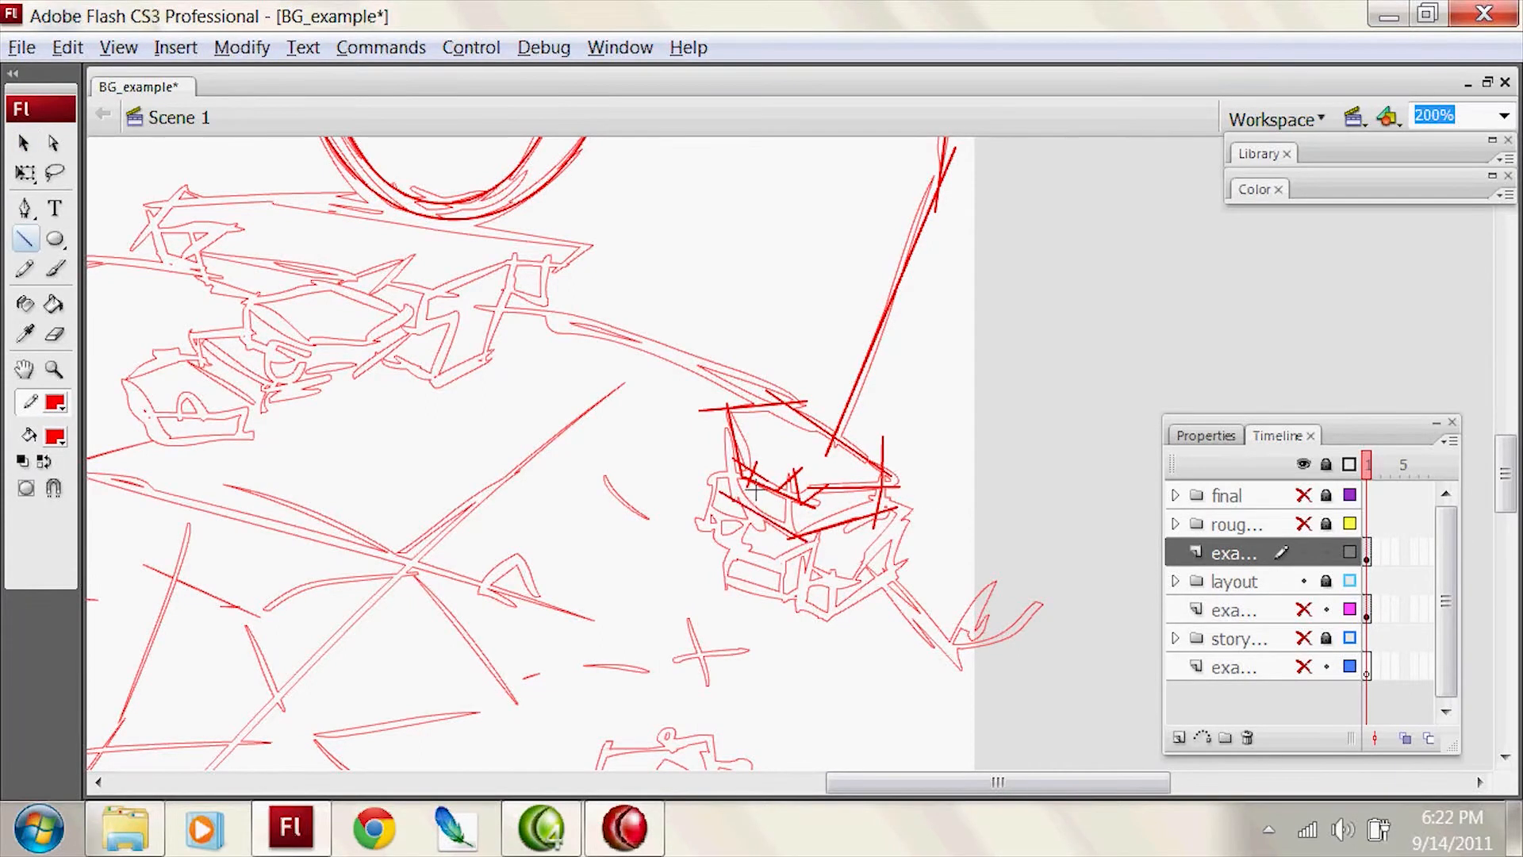
{"action": "key", "text": "v"}
{"action": "mouse_move", "coordinate": [700, 410]}
{"action": "left_mouse_down"}
{"action": "mouse_move", "coordinate": [737, 519]}
{"action": "mouse_move", "coordinate": [819, 379]}
{"action": "mouse_move", "coordinate": [809, 363]}
{"action": "mouse_move", "coordinate": [766, 414]}
{"action": "left_mouse_up"}
{"action": "key", "text": "space"}
{"action": "key", "text": "n"}
{"action": "left_click_drag", "start_coordinate": [761, 398], "coordinate": [794, 450]}
{"action": "mouse_move", "coordinate": [796, 441]}
{"action": "left_mouse_down"}
{"action": "mouse_move", "coordinate": [874, 466]}
{"action": "mouse_move", "coordinate": [784, 437]}
{"action": "left_mouse_up"}
{"action": "key", "text": "ctrl+z"}
{"action": "left_click_drag", "start_coordinate": [844, 453], "coordinate": [885, 470]}
{"action": "left_click_drag", "start_coordinate": [960, 472], "coordinate": [873, 458]}
{"action": "left_click_drag", "start_coordinate": [916, 475], "coordinate": [888, 513]}
Step: Trace the remaining lower edges and inner divisions of the rubble pile with straight lines
{"action": "key", "text": "v"}
{"action": "left_click", "coordinate": [949, 403]}
{"action": "key", "text": "n"}
{"action": "left_click_drag", "start_coordinate": [908, 508], "coordinate": [861, 504]}
{"action": "left_click_drag", "start_coordinate": [870, 476], "coordinate": [797, 496]}
{"action": "key", "text": "v"}
{"action": "key", "text": "n"}
{"action": "key", "text": "v"}
{"action": "left_click_drag", "start_coordinate": [768, 415], "coordinate": [779, 459]}
{"action": "key", "text": "n"}
{"action": "left_click_drag", "start_coordinate": [809, 453], "coordinate": [754, 442]}
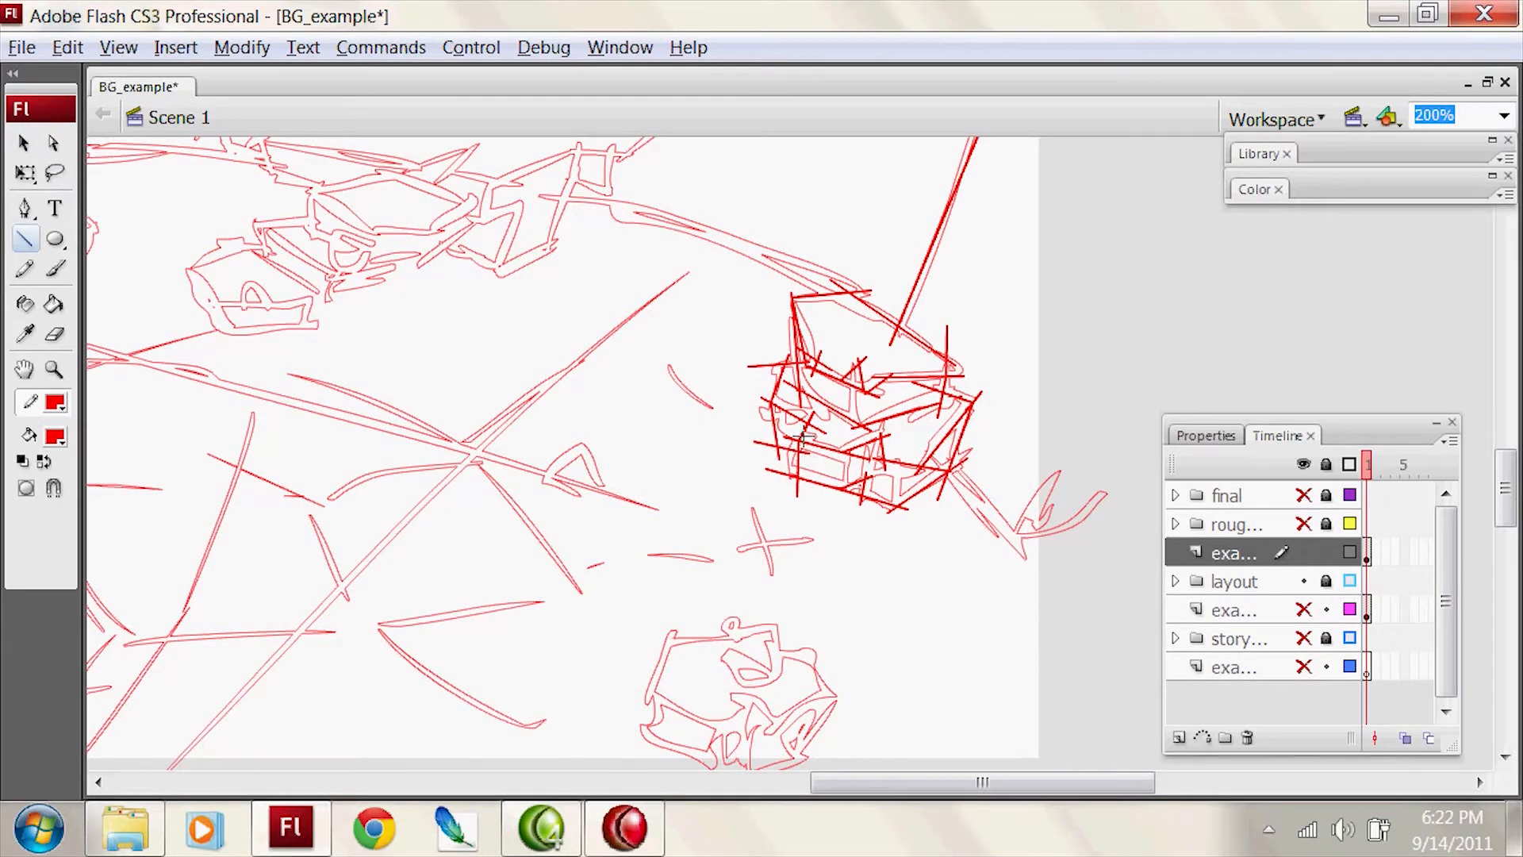
Step: Trace the pointed edge beside the rubble pile and the lines rising from it past the stage border
{"action": "key", "text": "v"}
{"action": "left_click_drag", "start_coordinate": [968, 460], "coordinate": [1038, 567]}
{"action": "key", "text": "n"}
{"action": "mouse_move", "coordinate": [1105, 318]}
{"action": "left_mouse_down"}
{"action": "mouse_move", "coordinate": [1002, 563]}
{"action": "mouse_move", "coordinate": [1105, 475]}
{"action": "left_mouse_up"}
{"action": "key", "text": "v"}
{"action": "left_click_drag", "start_coordinate": [1082, 505], "coordinate": [1109, 410]}
{"action": "key", "text": "n"}
{"action": "mouse_move", "coordinate": [1086, 567]}
{"action": "left_mouse_down"}
{"action": "mouse_move", "coordinate": [1119, 259]}
{"action": "mouse_move", "coordinate": [1125, 579]}
{"action": "left_mouse_up"}
Step: Trace the upper outline of the foreground rock near the stage's lower edge with straight lines
{"action": "mouse_move", "coordinate": [713, 627]}
{"action": "left_mouse_down"}
{"action": "mouse_move", "coordinate": [746, 529]}
{"action": "mouse_move", "coordinate": [825, 555]}
{"action": "left_mouse_up"}
{"action": "key", "text": "ctrl+z"}
{"action": "left_click_drag", "start_coordinate": [722, 545], "coordinate": [823, 550]}
{"action": "left_click_drag", "start_coordinate": [840, 532], "coordinate": [794, 551]}
{"action": "mouse_move", "coordinate": [816, 535]}
{"action": "left_mouse_down"}
{"action": "mouse_move", "coordinate": [878, 555]}
{"action": "mouse_move", "coordinate": [852, 591]}
{"action": "left_mouse_up"}
{"action": "left_click_drag", "start_coordinate": [933, 588], "coordinate": [831, 564]}
{"action": "mouse_move", "coordinate": [878, 565]}
{"action": "left_mouse_down"}
{"action": "mouse_move", "coordinate": [912, 630]}
{"action": "mouse_move", "coordinate": [828, 651]}
{"action": "mouse_move", "coordinate": [854, 645]}
{"action": "left_mouse_up"}
Step: Trace the front face and bottom edges of the foreground rock with straight lines
{"action": "left_click_drag", "start_coordinate": [835, 610], "coordinate": [785, 652]}
{"action": "left_click_drag", "start_coordinate": [816, 647], "coordinate": [682, 599]}
{"action": "key", "text": "v"}
{"action": "left_click_drag", "start_coordinate": [717, 666], "coordinate": [714, 672]}
{"action": "key", "text": "n"}
{"action": "mouse_move", "coordinate": [706, 657]}
{"action": "left_mouse_down"}
{"action": "mouse_move", "coordinate": [809, 698]}
{"action": "mouse_move", "coordinate": [774, 686]}
{"action": "left_mouse_up"}
{"action": "left_click_drag", "start_coordinate": [885, 671], "coordinate": [811, 687]}
{"action": "key", "text": "v"}
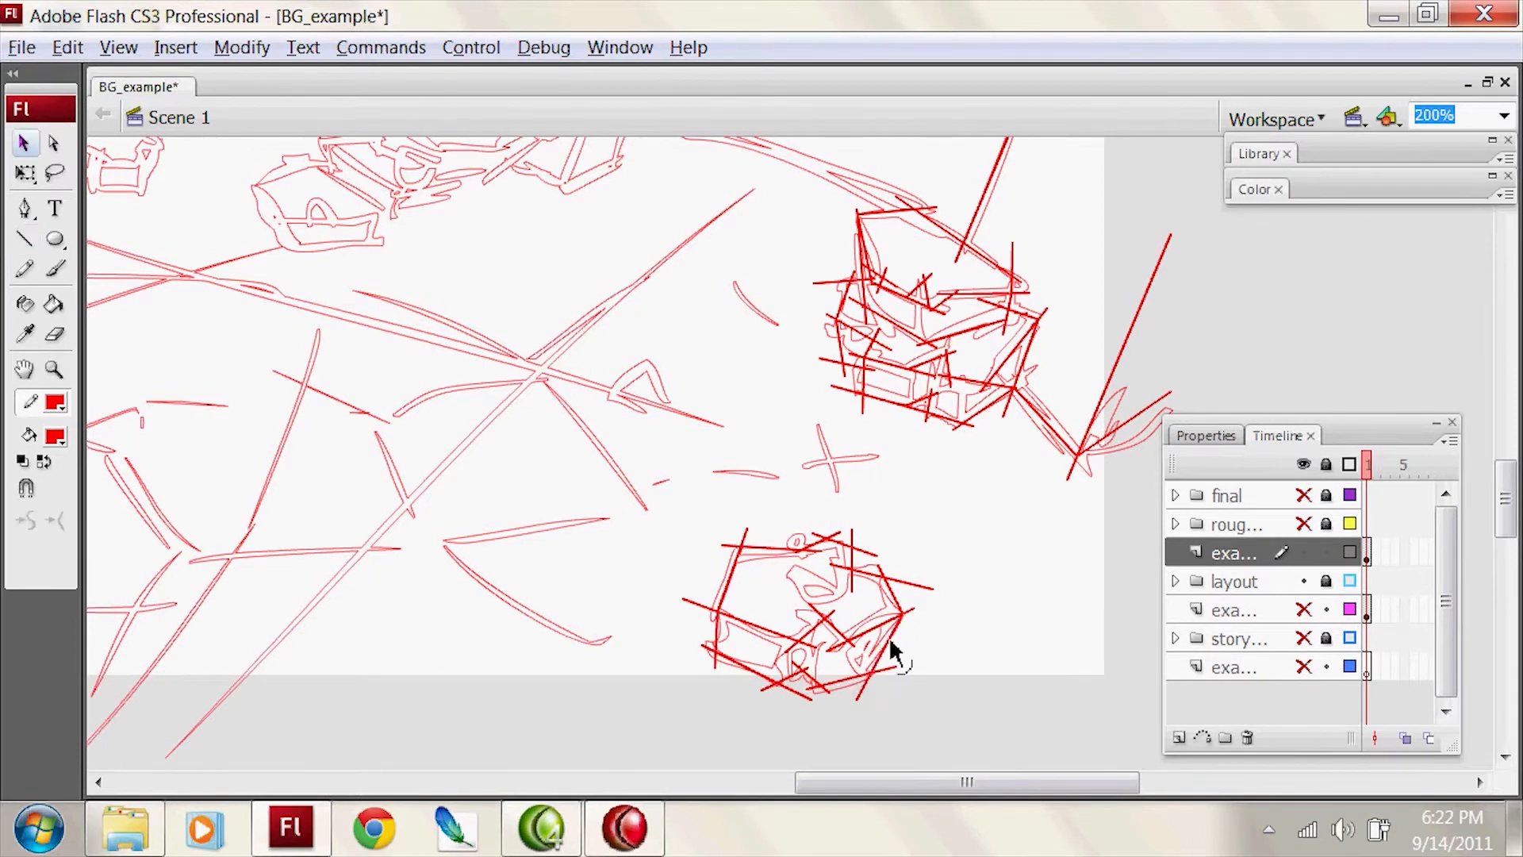
Step: Trace the curved ground line running from the rubble pile to the slab beneath the oval arch
{"action": "left_click_drag", "start_coordinate": [894, 142], "coordinate": [995, 418]}
{"action": "key", "text": "y"}
{"action": "mouse_move", "coordinate": [1026, 499]}
{"action": "left_mouse_down"}
{"action": "mouse_move", "coordinate": [689, 401]}
{"action": "mouse_move", "coordinate": [686, 376]}
{"action": "mouse_move", "coordinate": [656, 388]}
{"action": "left_mouse_up"}
{"action": "key", "text": "ctrl+z"}
{"action": "key", "text": "ctrl+z"}
{"action": "key", "text": "ctrl+z"}
{"action": "key", "text": "ctrl+z"}
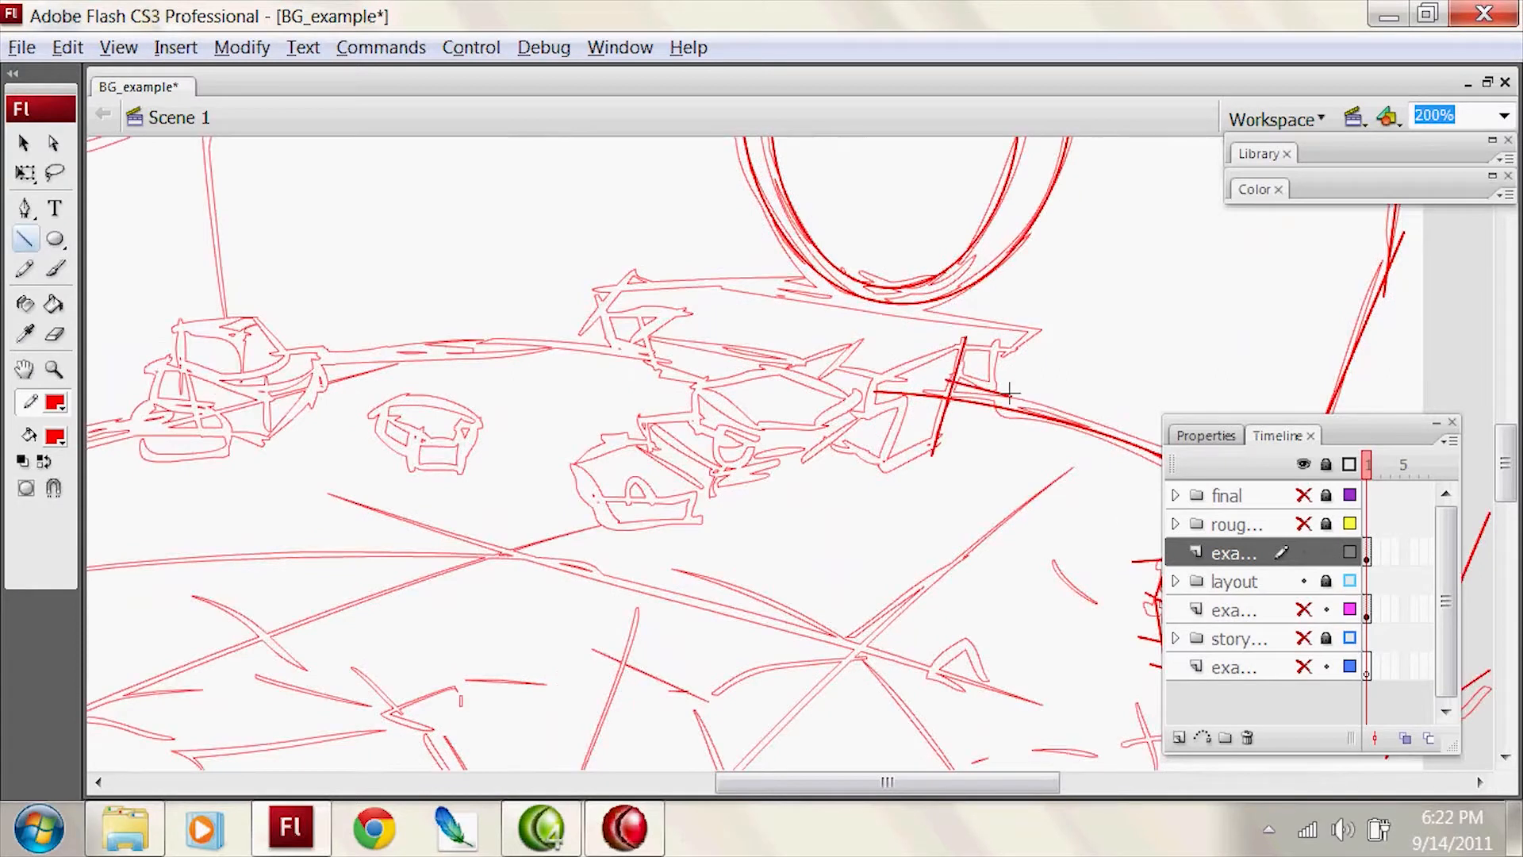
{"action": "key", "text": "v"}
{"action": "left_click_drag", "start_coordinate": [928, 338], "coordinate": [868, 377]}
Step: Trace the edges of the slab beneath the oval arch and its supporting block with straight lines
{"action": "key", "text": "n"}
{"action": "left_click_drag", "start_coordinate": [815, 359], "coordinate": [905, 380]}
{"action": "left_click_drag", "start_coordinate": [821, 369], "coordinate": [861, 336]}
{"action": "left_click_drag", "start_coordinate": [622, 333], "coordinate": [615, 332]}
{"action": "left_click_drag", "start_coordinate": [630, 342], "coordinate": [691, 305]}
{"action": "left_click_drag", "start_coordinate": [691, 315], "coordinate": [579, 308]}
{"action": "mouse_move", "coordinate": [604, 317]}
{"action": "left_mouse_down"}
{"action": "mouse_move", "coordinate": [635, 274]}
{"action": "mouse_move", "coordinate": [803, 277]}
{"action": "mouse_move", "coordinate": [1060, 338]}
{"action": "mouse_move", "coordinate": [1041, 364]}
{"action": "mouse_move", "coordinate": [1032, 356]}
{"action": "left_mouse_up"}
{"action": "key", "text": "v"}
{"action": "key", "text": "n"}
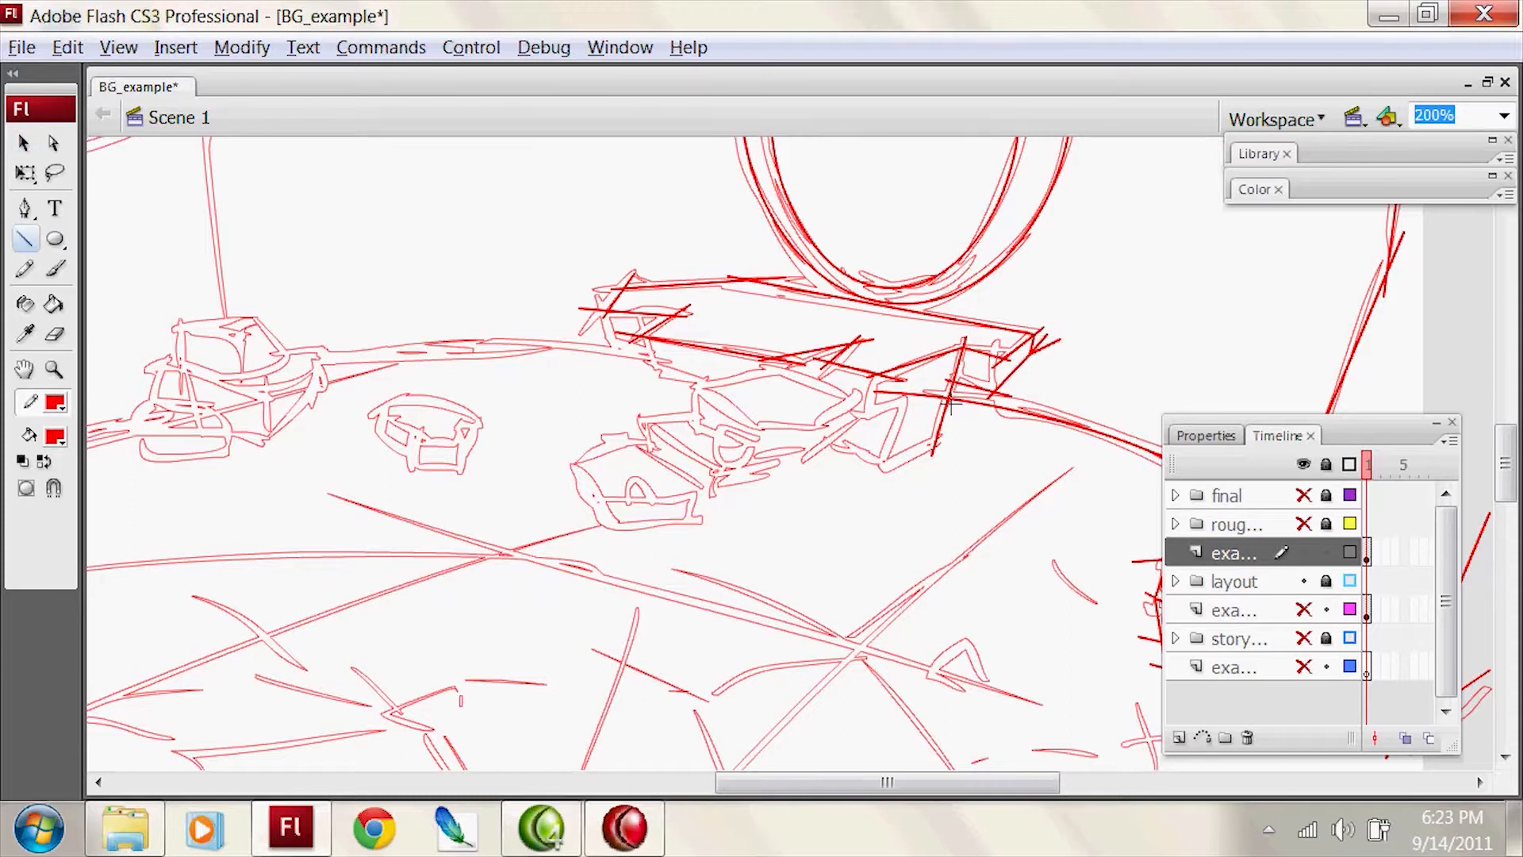
{"action": "left_click_drag", "start_coordinate": [873, 414], "coordinate": [626, 360]}
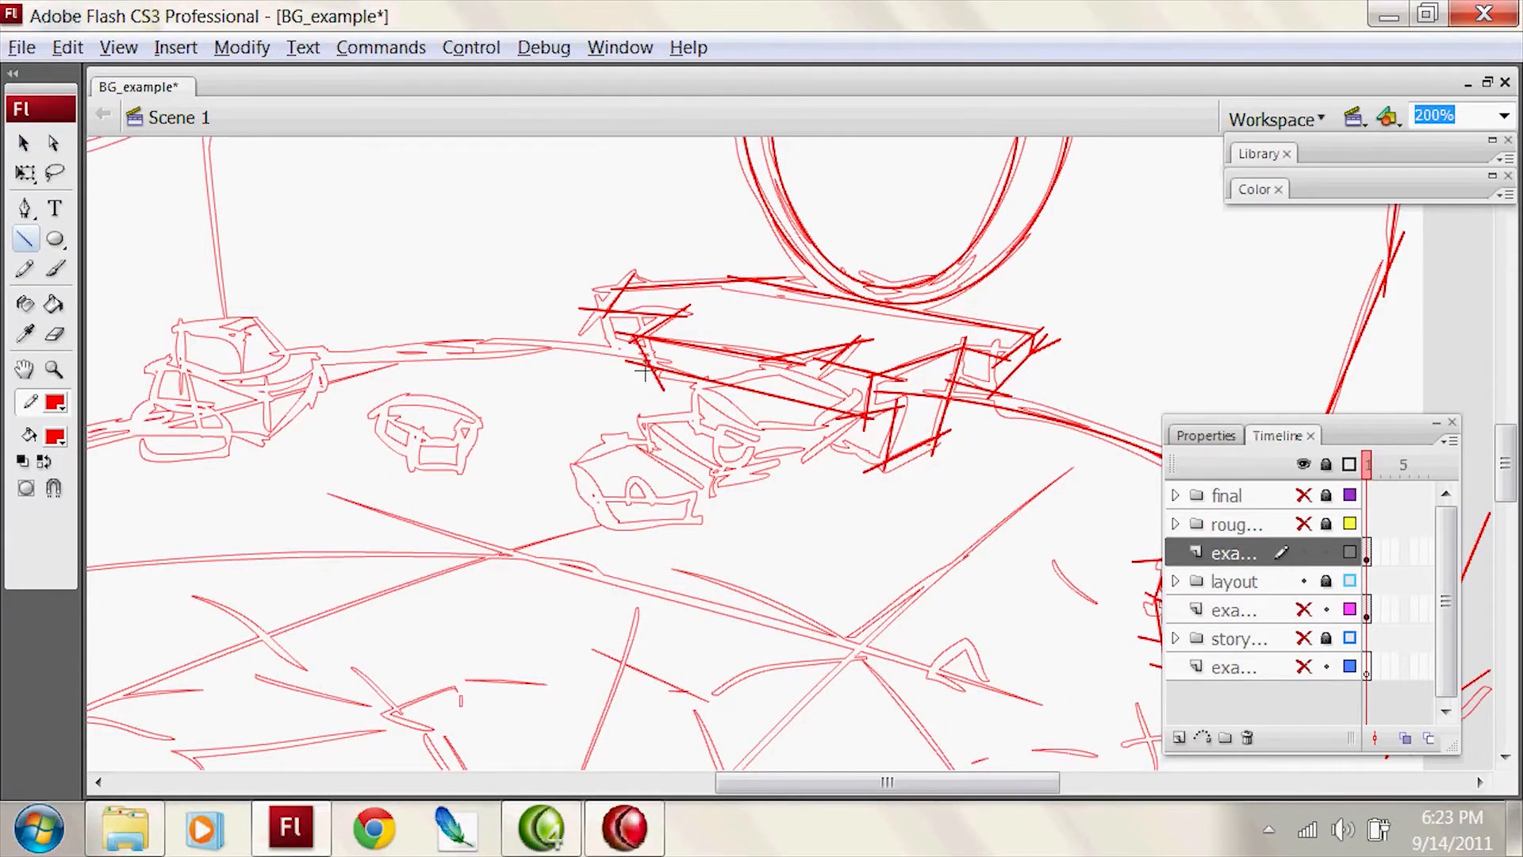
{"action": "key", "text": "v"}
Step: Add a new layer directly above the layout folder
{"action": "key", "text": "z"}
{"action": "key", "text": "ctrl+minus"}
{"action": "key", "text": "ctrl+minus"}
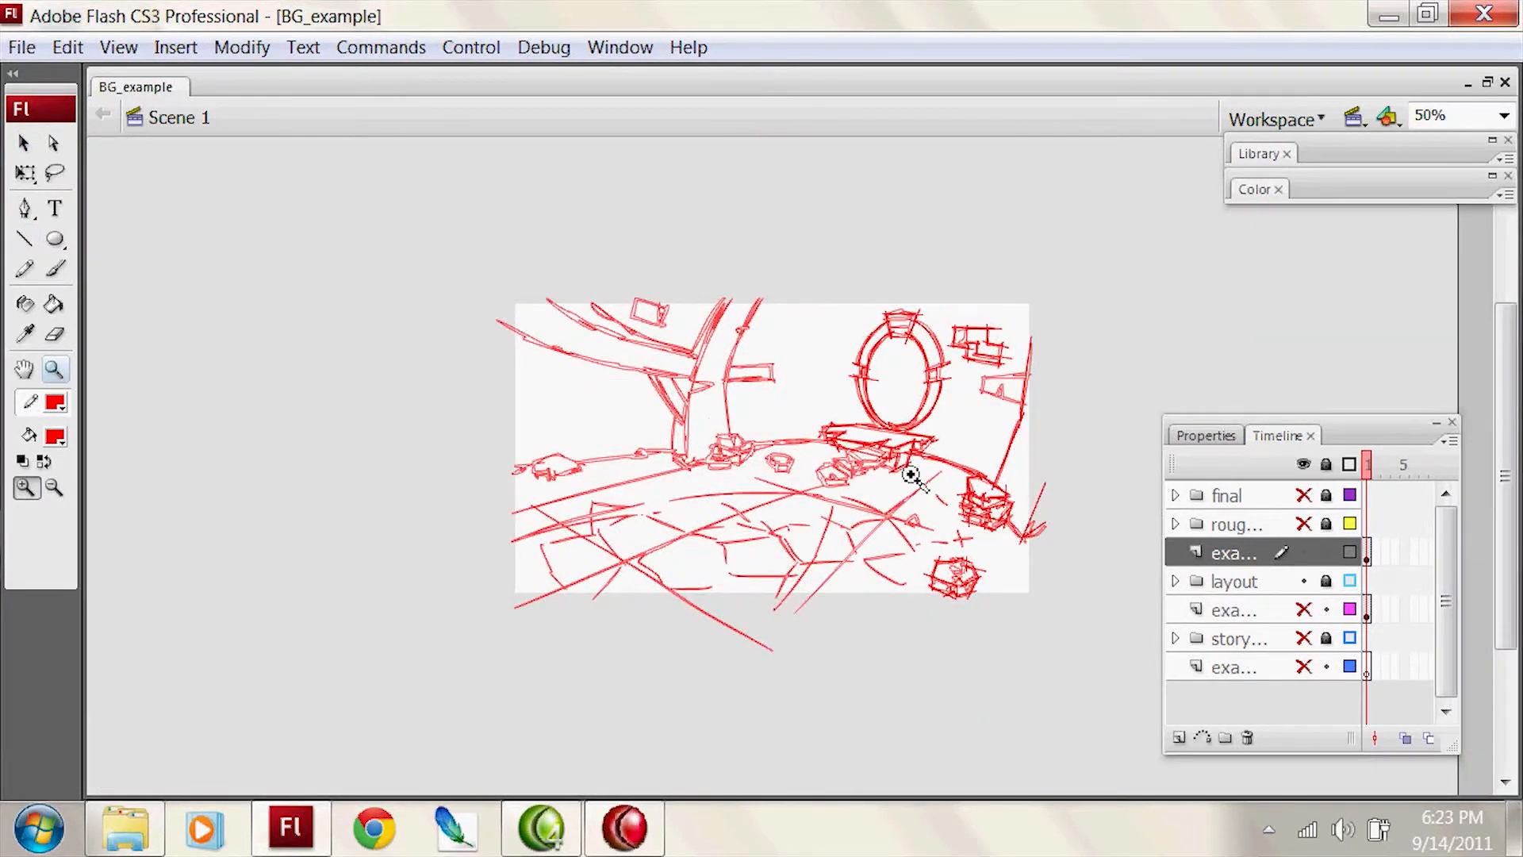
{"action": "left_click", "coordinate": [967, 442]}
{"action": "key", "text": "b"}
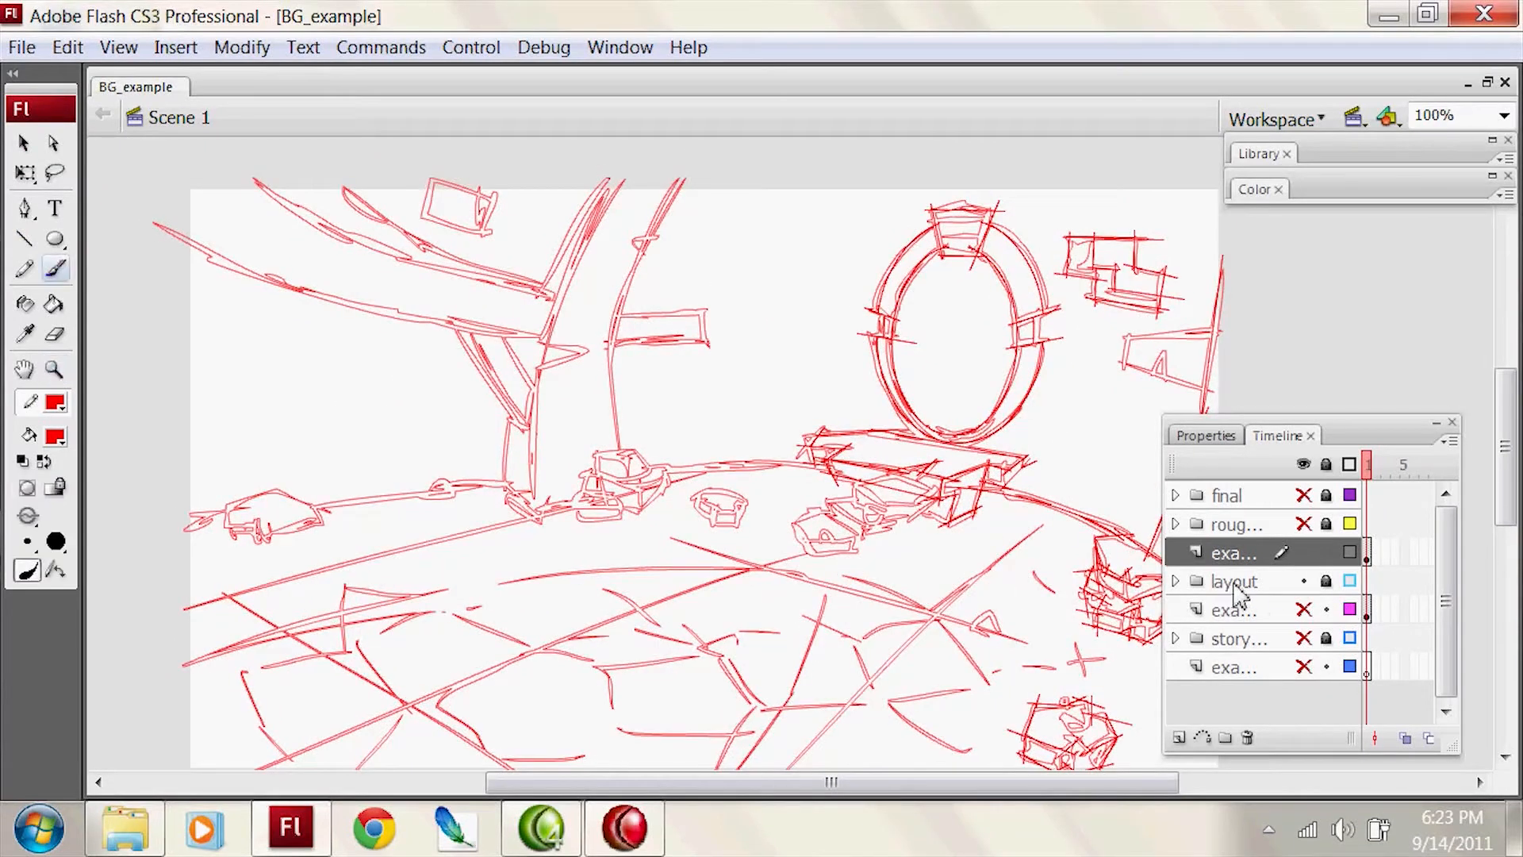
{"action": "left_click", "coordinate": [1223, 584]}
{"action": "left_click", "coordinate": [1180, 738]}
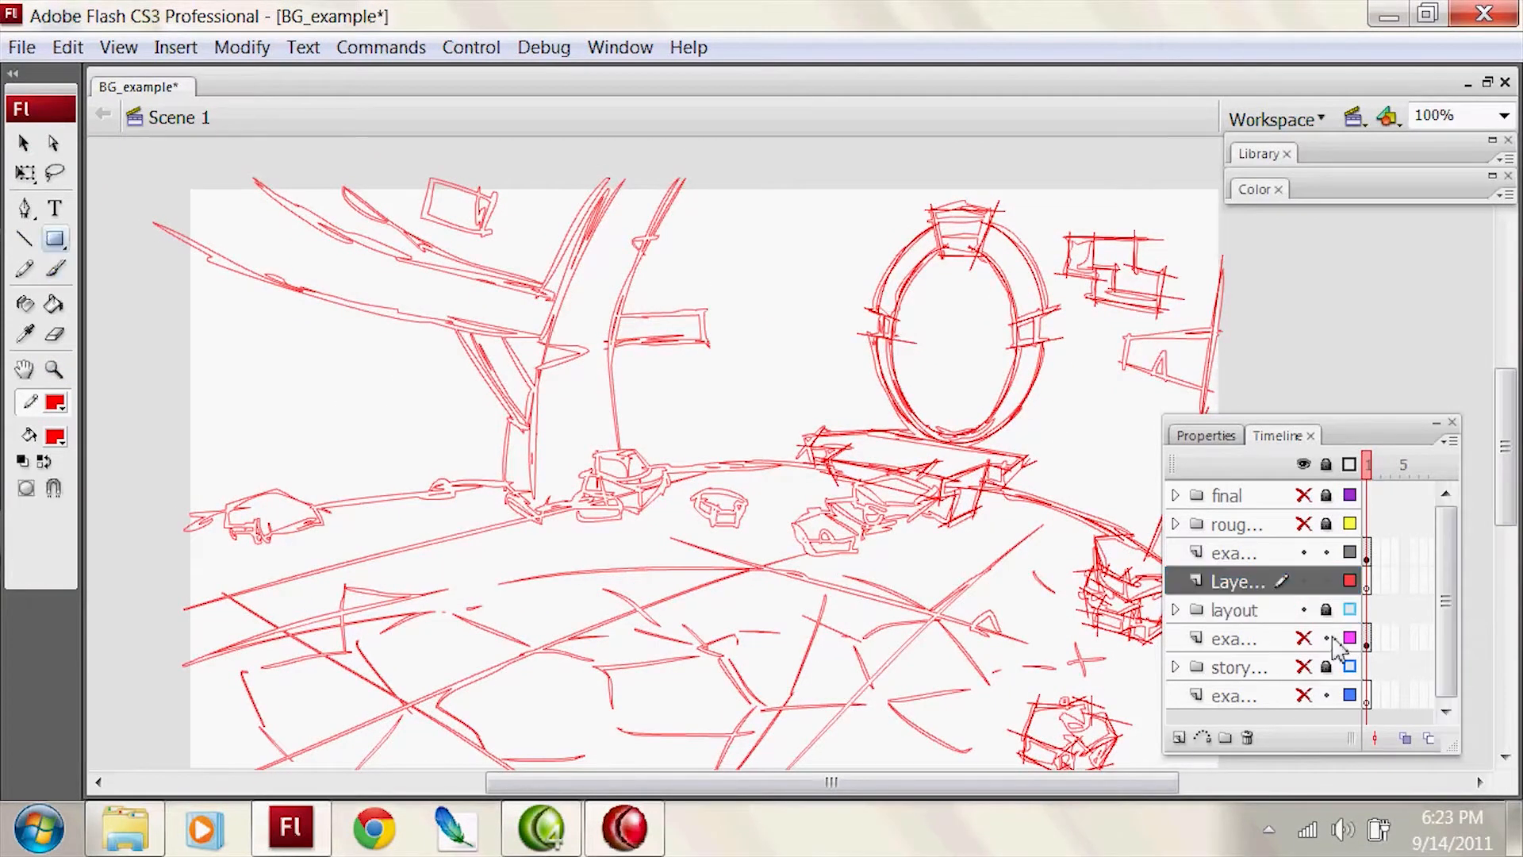
Step: Set the stroke colour to a linear gradient for drawing a rectangle
{"action": "key", "text": "ctrl+minus"}
{"action": "key", "text": "r"}
{"action": "left_click_drag", "start_coordinate": [1367, 170], "coordinate": [1346, 214]}
{"action": "left_click", "coordinate": [1358, 258]}
{"action": "left_click", "coordinate": [1427, 278]}
{"action": "left_click", "coordinate": [1428, 336]}
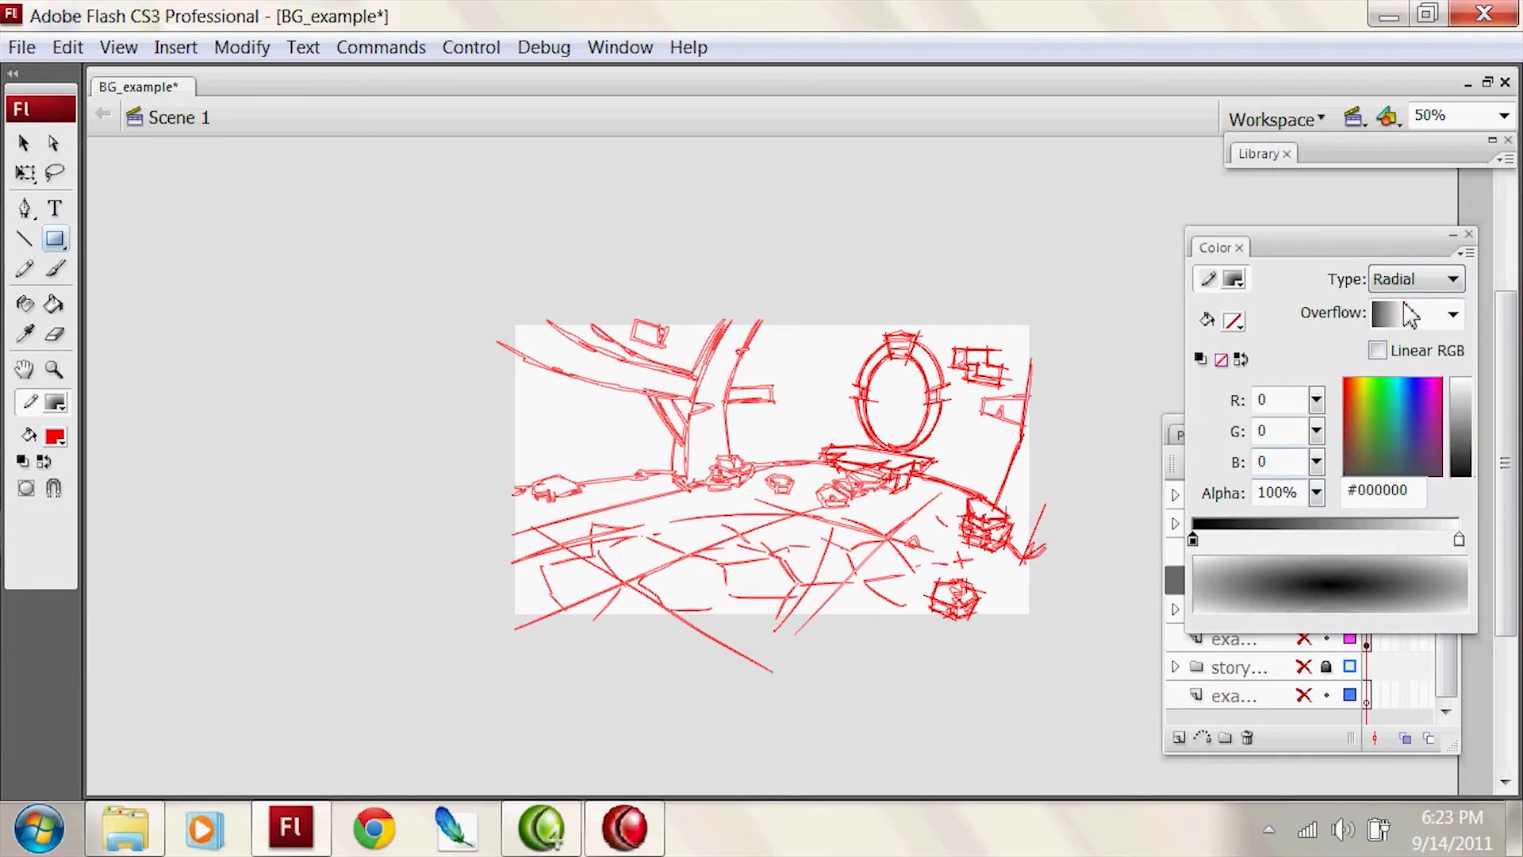
{"action": "left_click", "coordinate": [1427, 279]}
{"action": "left_click", "coordinate": [1420, 337]}
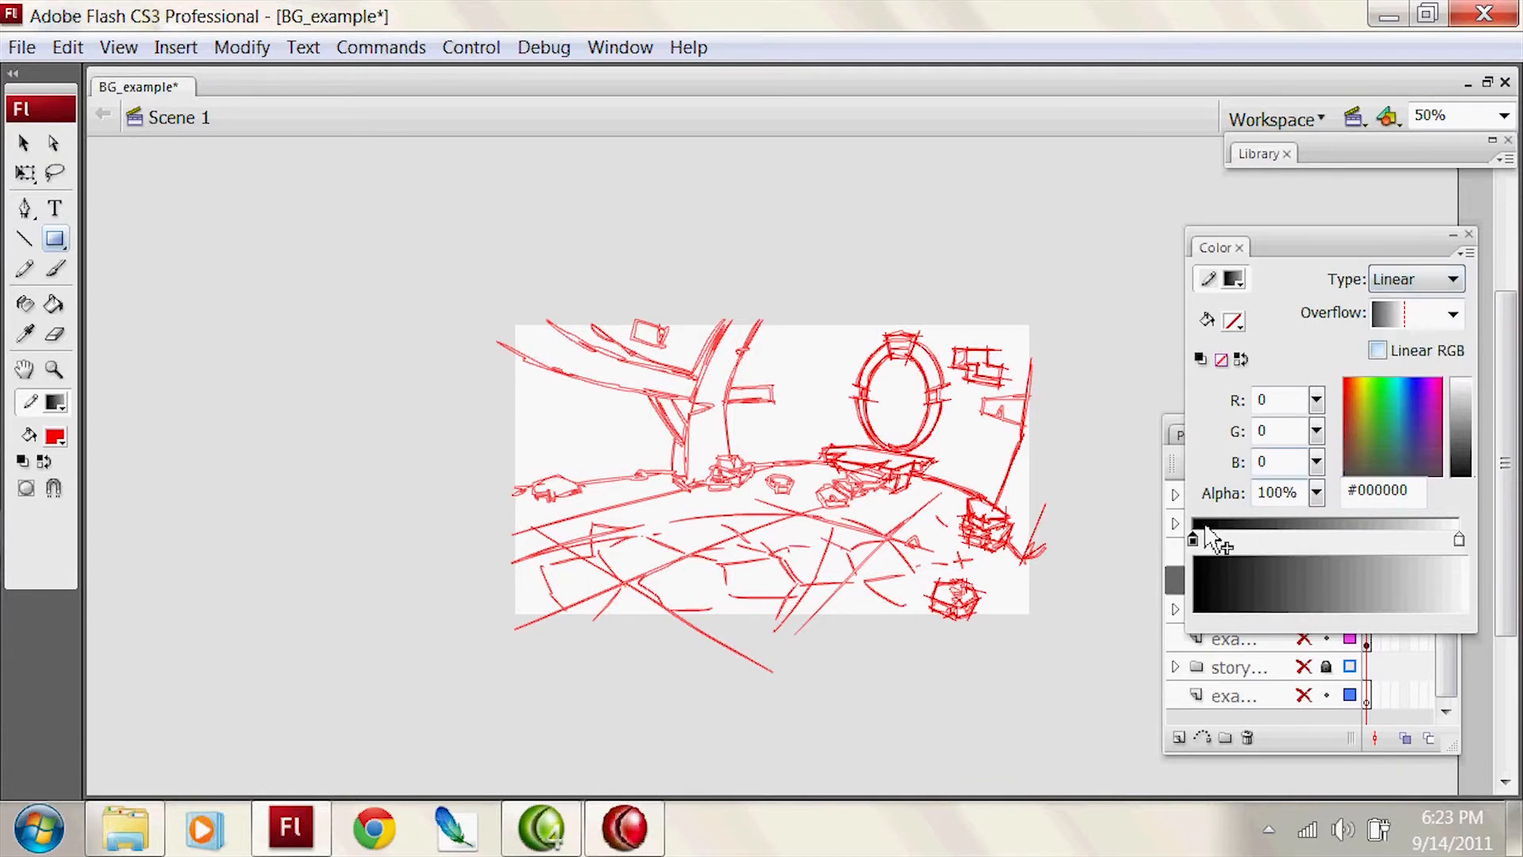
Step: Colour the gradient's first stop dark blue and its last stop teal blue #5892A7
{"action": "left_click", "coordinate": [1399, 450]}
{"action": "mouse_move", "coordinate": [1461, 454]}
{"action": "left_mouse_down"}
{"action": "mouse_move", "coordinate": [1461, 439]}
{"action": "mouse_move", "coordinate": [1462, 456]}
{"action": "left_mouse_up"}
{"action": "left_click", "coordinate": [1419, 444]}
{"action": "left_click", "coordinate": [1406, 443]}
{"action": "left_click", "coordinate": [1459, 541]}
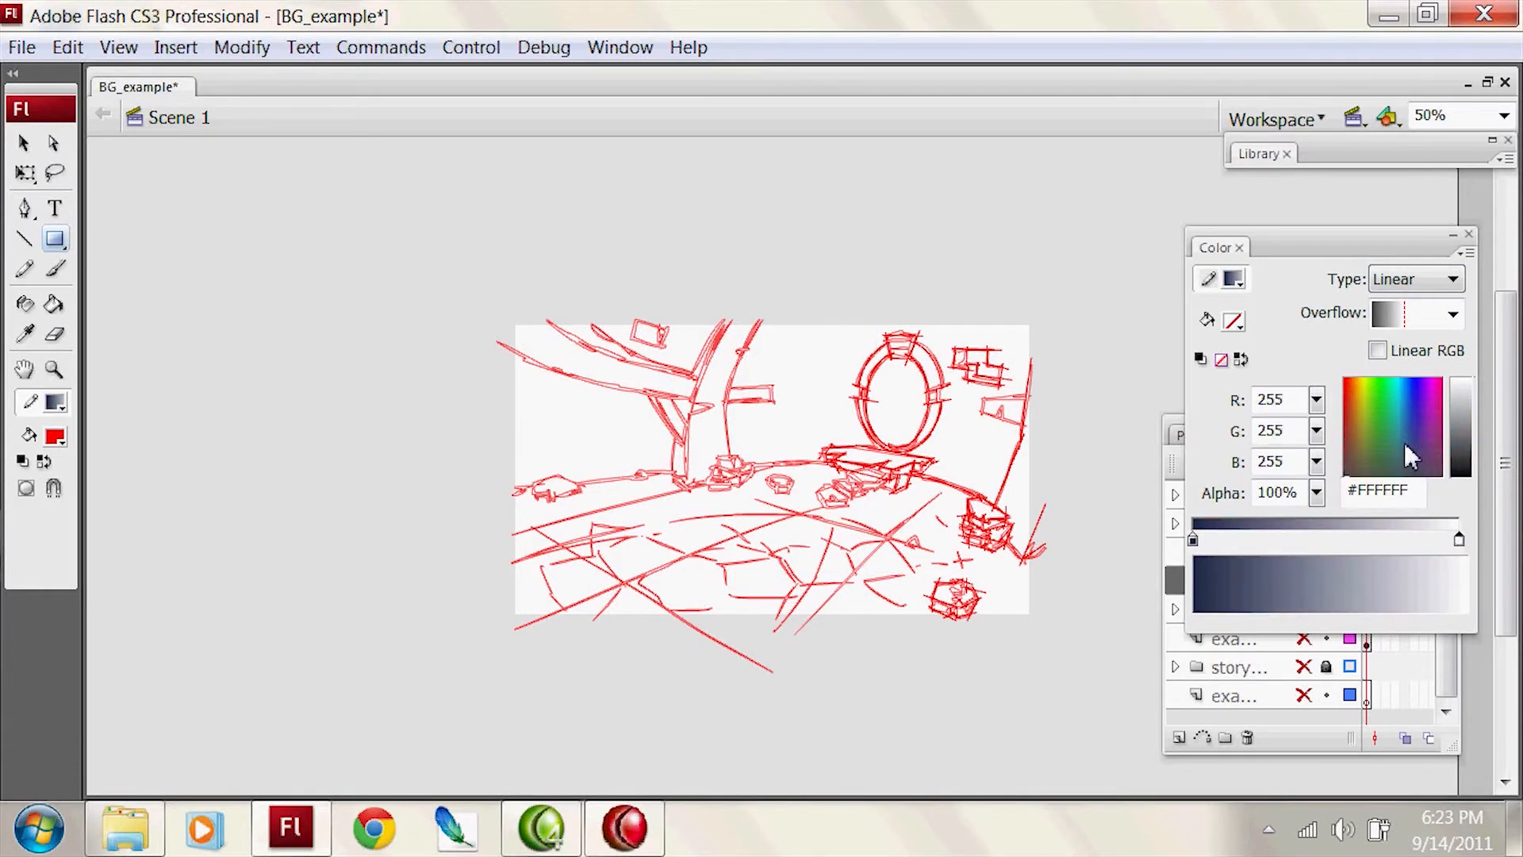
{"action": "left_click", "coordinate": [1397, 446]}
{"action": "left_click_drag", "start_coordinate": [486, 626], "coordinate": [1051, 310]}
{"action": "key", "text": "v"}
{"action": "key", "text": "ctrl+z"}
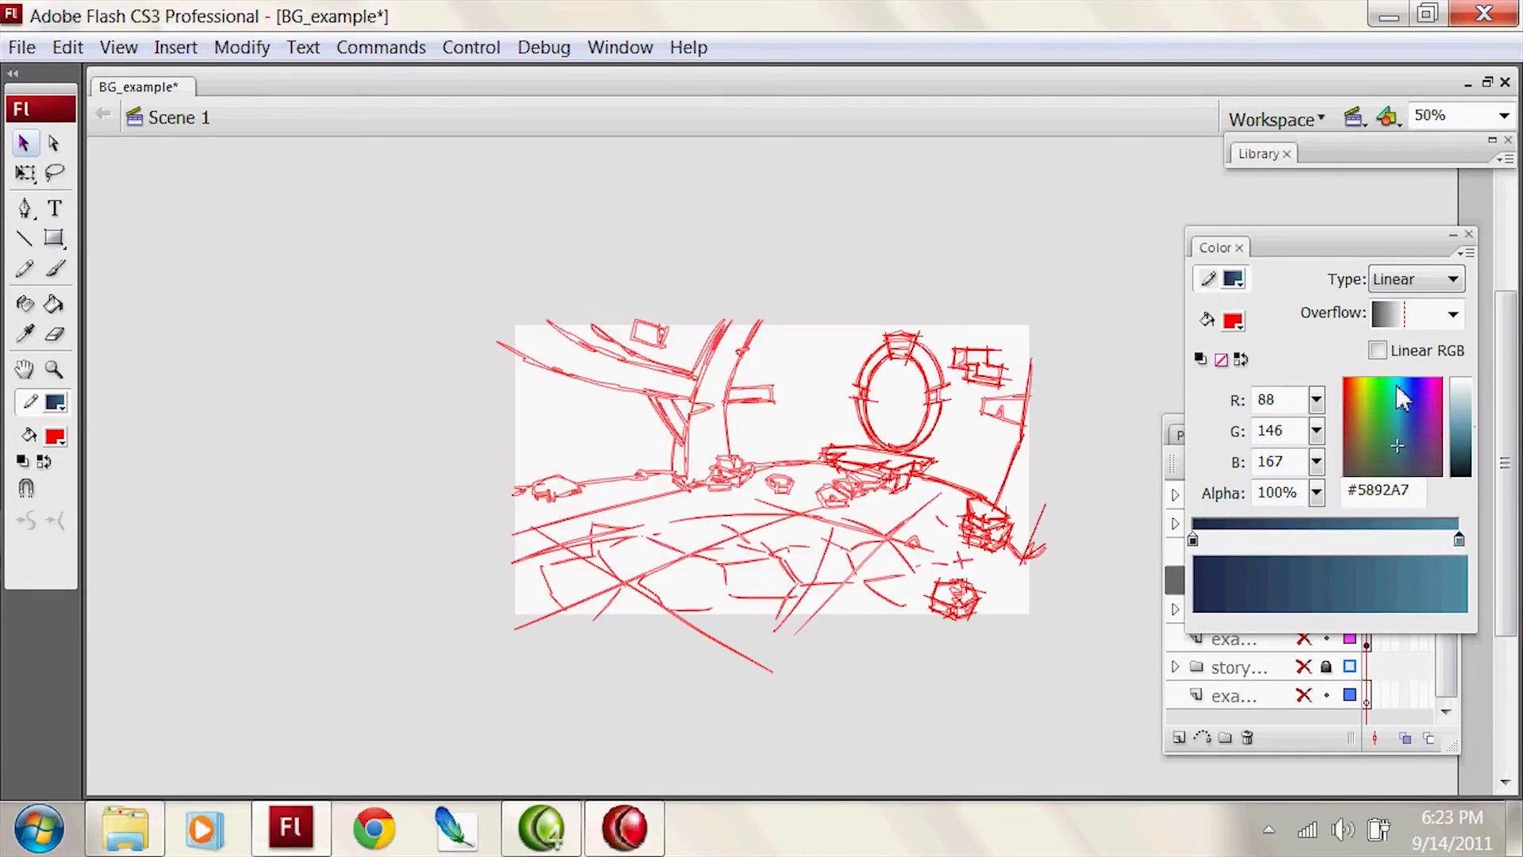
Step: Swap the stroke and fill colours and draw a rectangle covering the whole stage
{"action": "left_click", "coordinate": [1242, 361]}
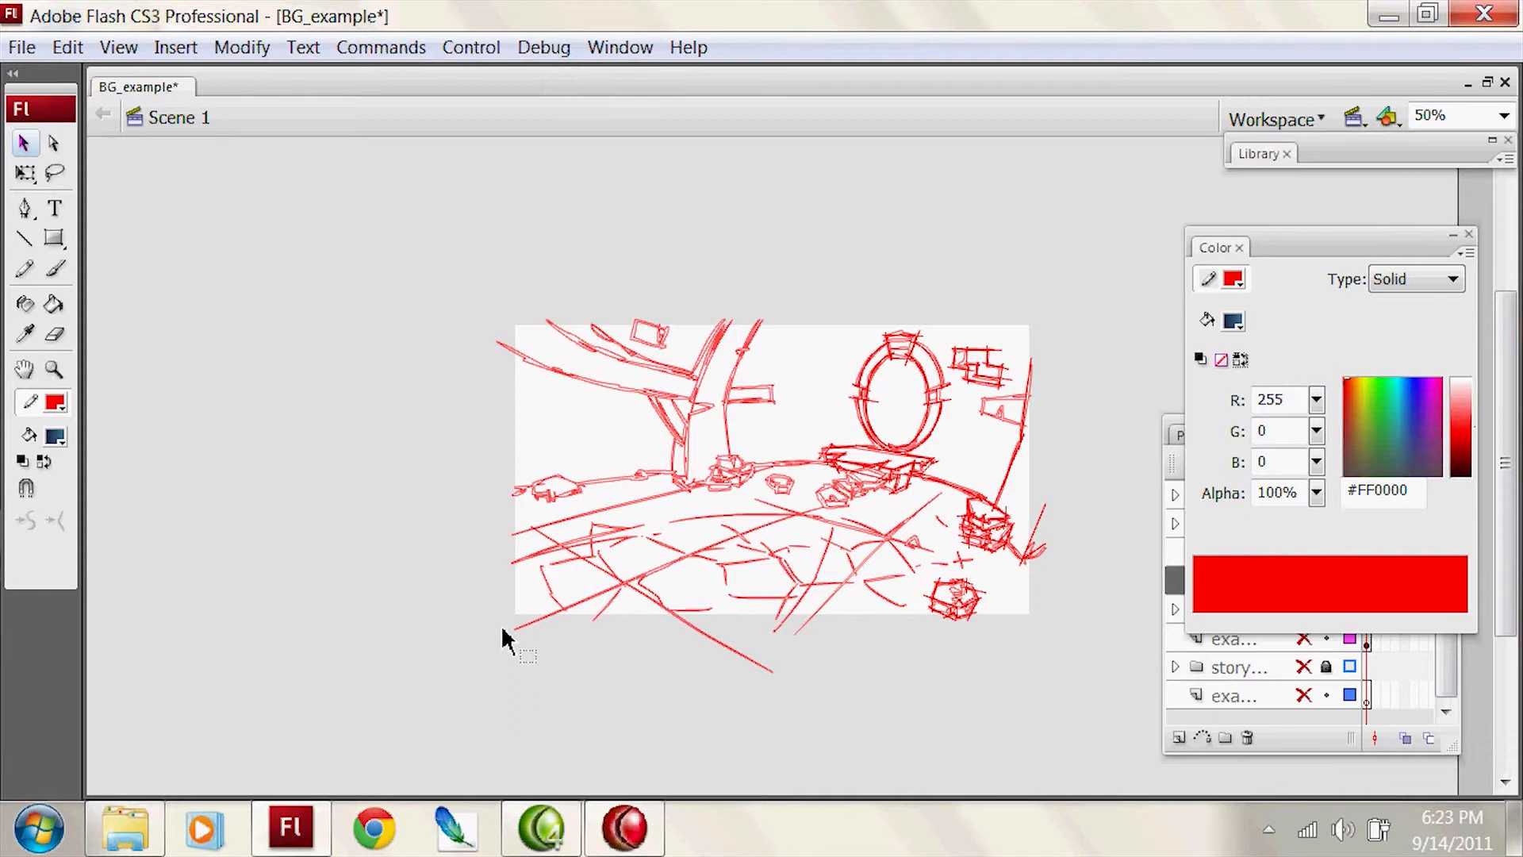
{"action": "key", "text": "r"}
{"action": "left_click_drag", "start_coordinate": [490, 626], "coordinate": [1044, 316]}
Step: Break apart the stage-sized rectangle and delete its red outline
{"action": "key", "text": "v"}
{"action": "key", "text": "ctrl+b"}
{"action": "left_click", "coordinate": [1063, 361]}
{"action": "double_click", "coordinate": [1044, 365]}
{"action": "key", "text": "Delete"}
Step: Rotate the rectangle's linear gradient so the light colour lies above and the dark colour below
{"action": "key", "text": "f"}
{"action": "left_click", "coordinate": [920, 532]}
{"action": "left_click_drag", "start_coordinate": [1040, 326], "coordinate": [519, 150]}
Step: Change the background fill to a radial gradient and swap its stops so the lighter teal is at the centre
{"action": "left_click", "coordinate": [1453, 280]}
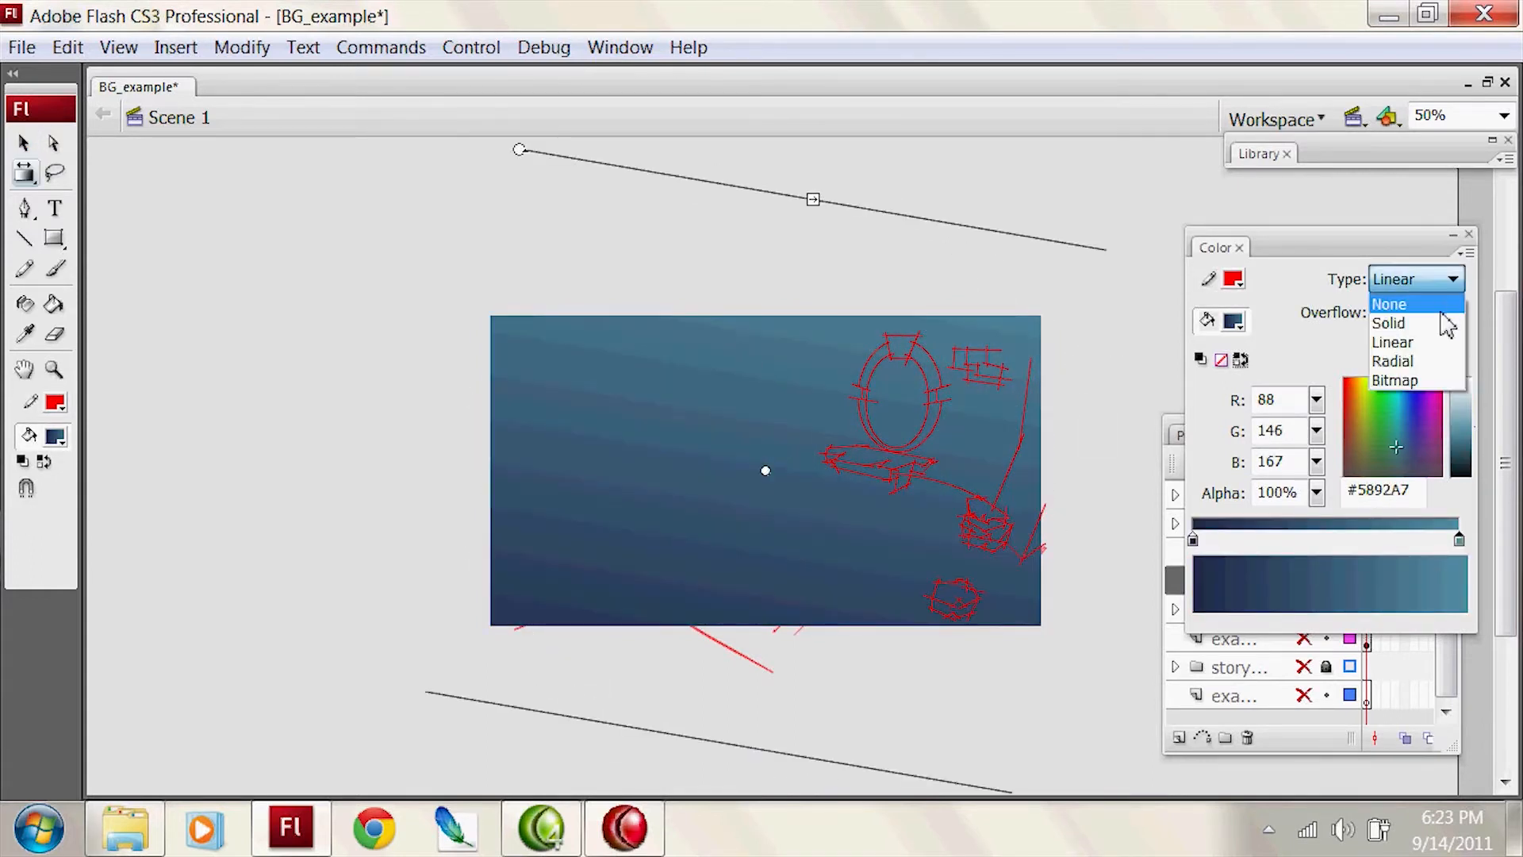
{"action": "left_click", "coordinate": [1396, 361]}
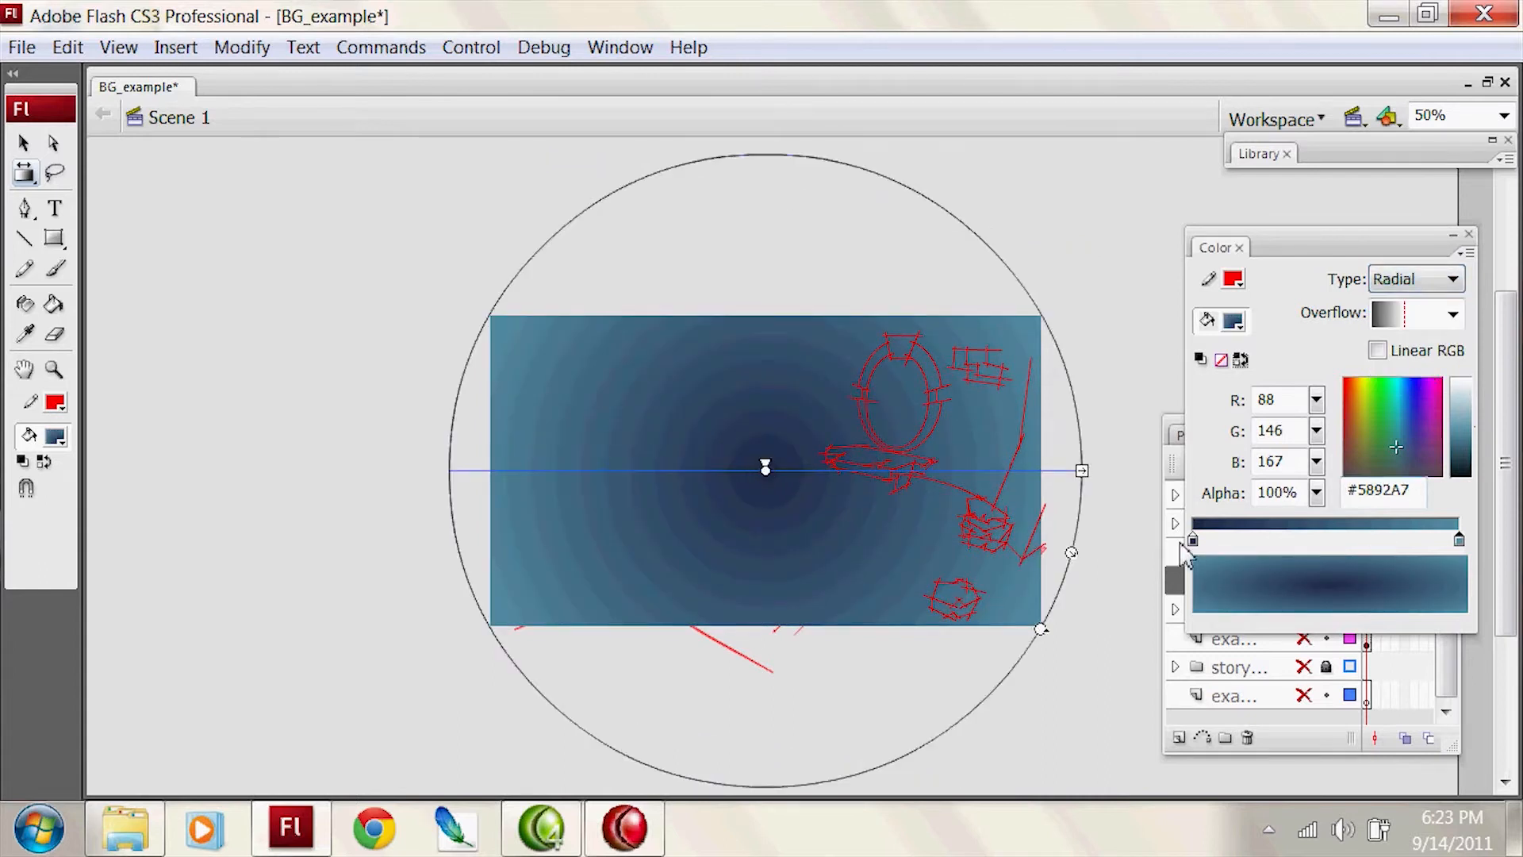
{"action": "left_click_drag", "start_coordinate": [1192, 540], "coordinate": [1327, 541]}
{"action": "left_click_drag", "start_coordinate": [1458, 540], "coordinate": [1192, 541]}
{"action": "left_click", "coordinate": [1433, 540]}
{"action": "left_click_drag", "start_coordinate": [1432, 541], "coordinate": [1458, 541]}
{"action": "left_click_drag", "start_coordinate": [1331, 591], "coordinate": [1333, 590]}
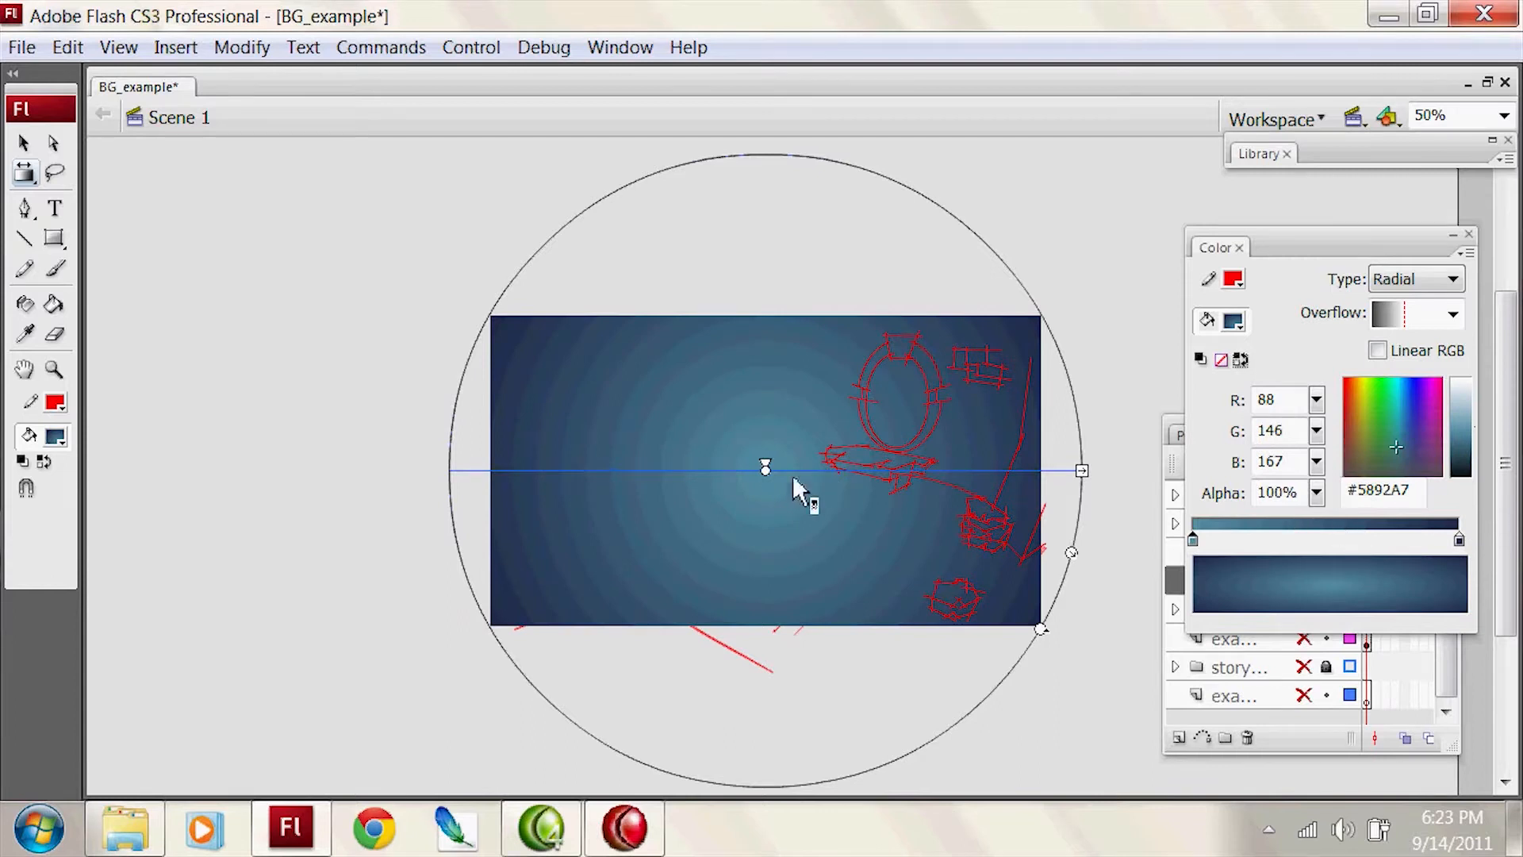
Step: Move the background gradient's centre beneath the oval arch and enlarge the gradient
{"action": "left_click_drag", "start_coordinate": [765, 468], "coordinate": [883, 448]}
{"action": "left_click_drag", "start_coordinate": [783, 508], "coordinate": [783, 476]}
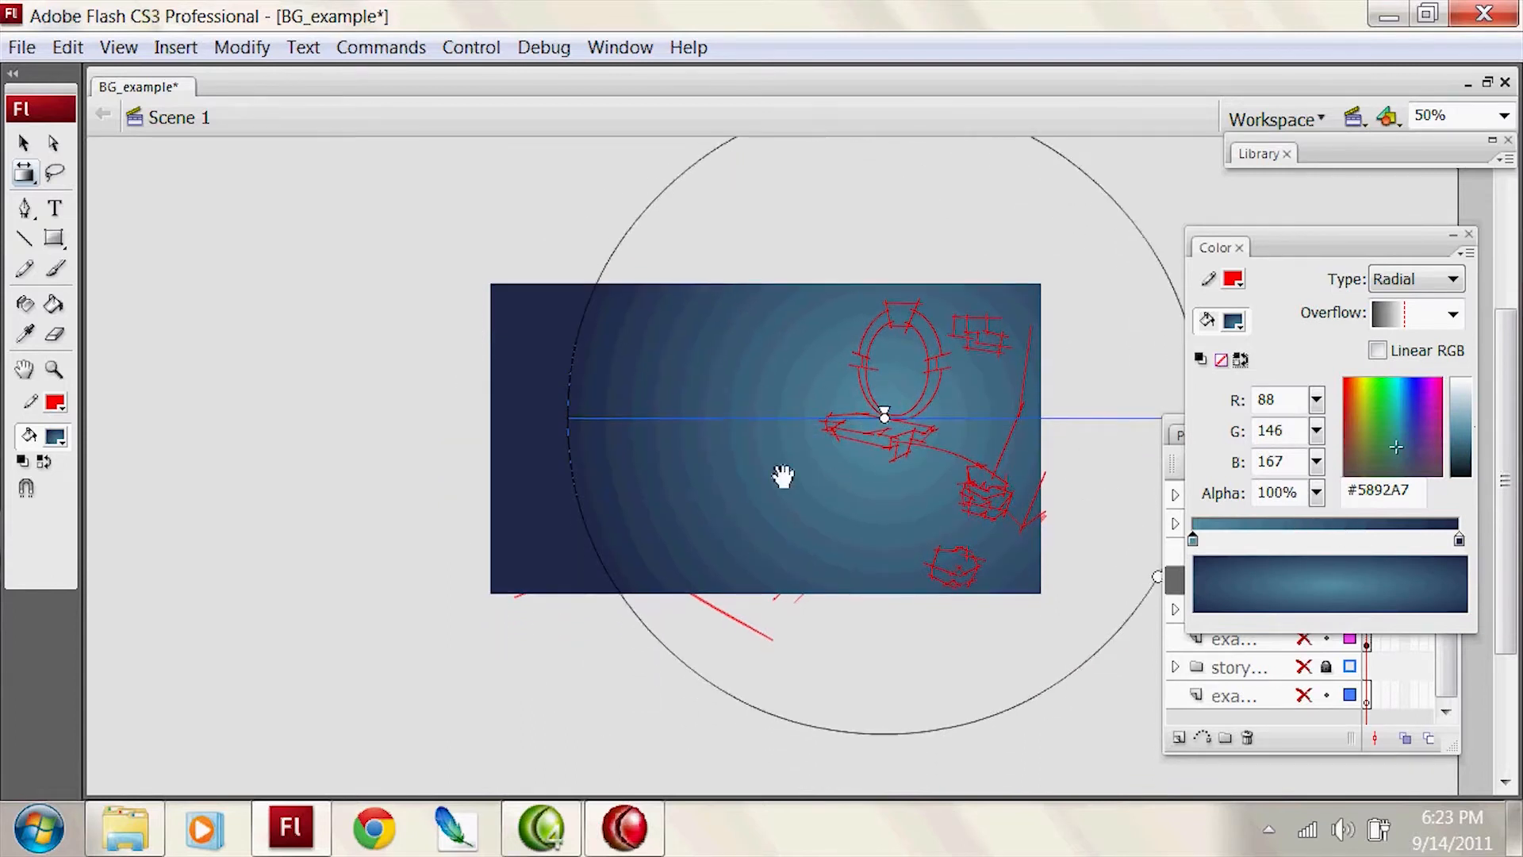
{"action": "left_click_drag", "start_coordinate": [1315, 255], "coordinate": [1450, 263]}
{"action": "left_click_drag", "start_coordinate": [1242, 431], "coordinate": [1285, 460]}
{"action": "left_click_drag", "start_coordinate": [1190, 500], "coordinate": [1260, 519]}
{"action": "left_click_drag", "start_coordinate": [884, 423], "coordinate": [867, 429]}
{"action": "key", "text": "v"}
{"action": "left_click", "coordinate": [1168, 407]}
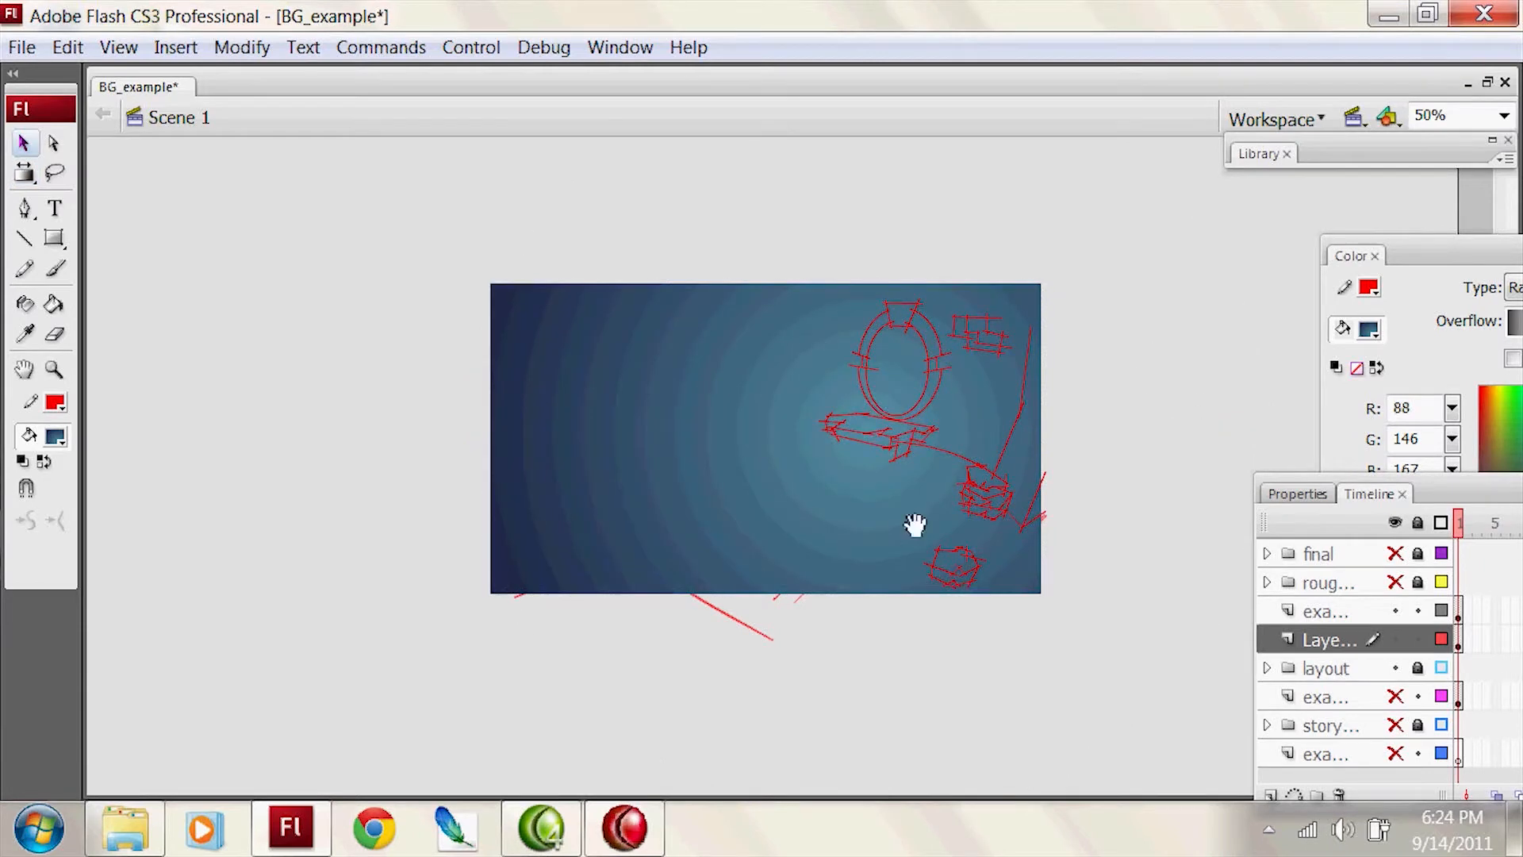
{"action": "left_click_drag", "start_coordinate": [915, 524], "coordinate": [908, 451]}
{"action": "key", "text": "n"}
{"action": "key", "text": "v"}
{"action": "left_click_drag", "start_coordinate": [1319, 668], "coordinate": [1273, 631]}
{"action": "key", "text": "z"}
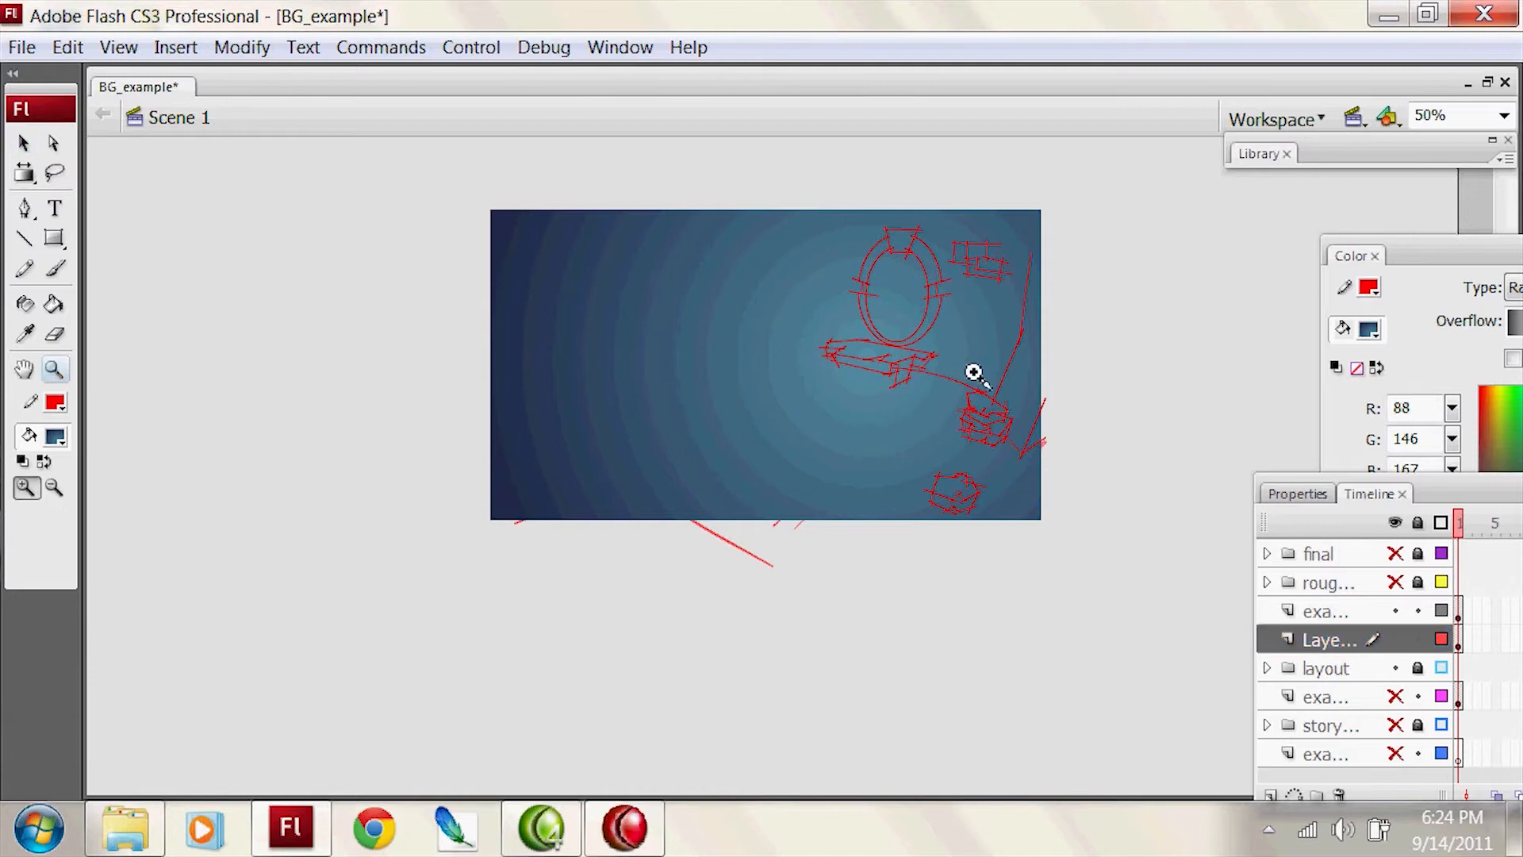
{"action": "left_click", "coordinate": [974, 372]}
{"action": "key", "text": "k"}
{"action": "mouse_move", "coordinate": [1105, 344]}
{"action": "left_mouse_down"}
{"action": "mouse_move", "coordinate": [1173, 411]}
{"action": "mouse_move", "coordinate": [1197, 412]}
{"action": "mouse_move", "coordinate": [1037, 574]}
{"action": "left_mouse_up"}
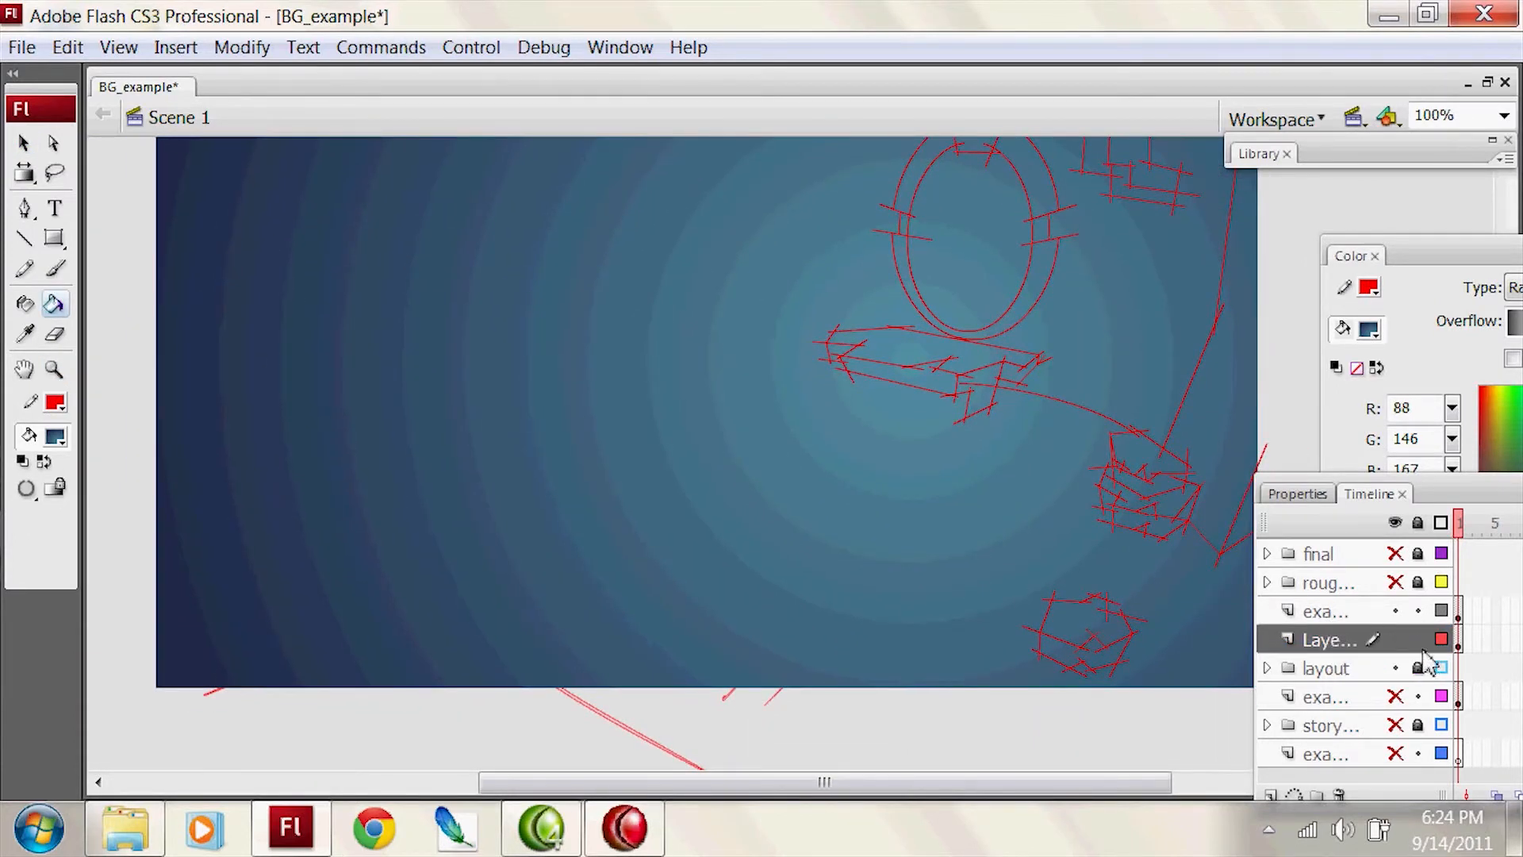
{"action": "left_click_drag", "start_coordinate": [1353, 696], "coordinate": [1348, 620]}
{"action": "left_click", "coordinate": [1396, 612]}
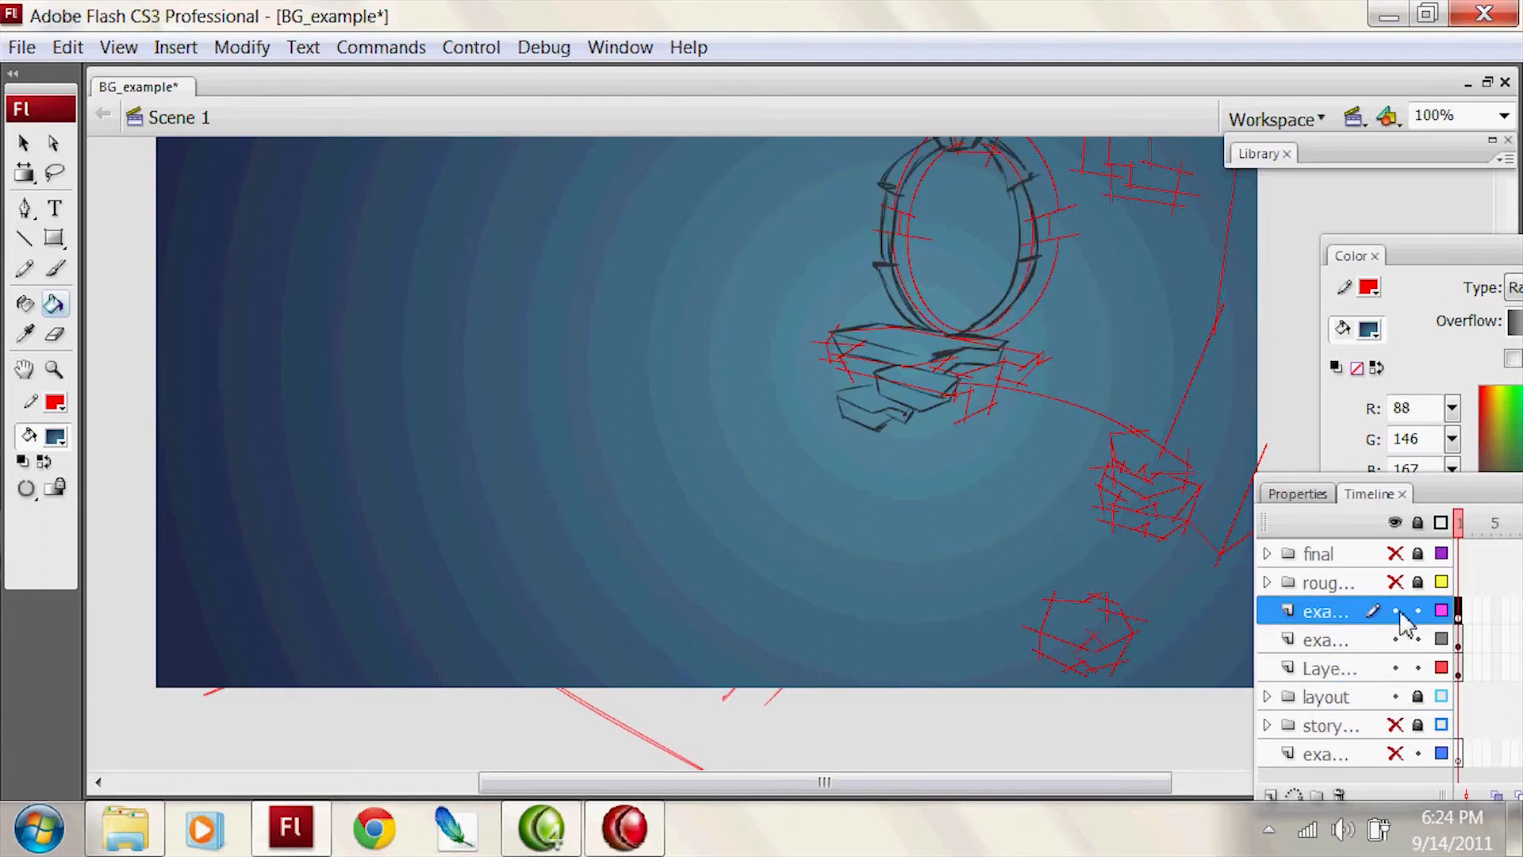
{"action": "left_click", "coordinate": [1398, 611]}
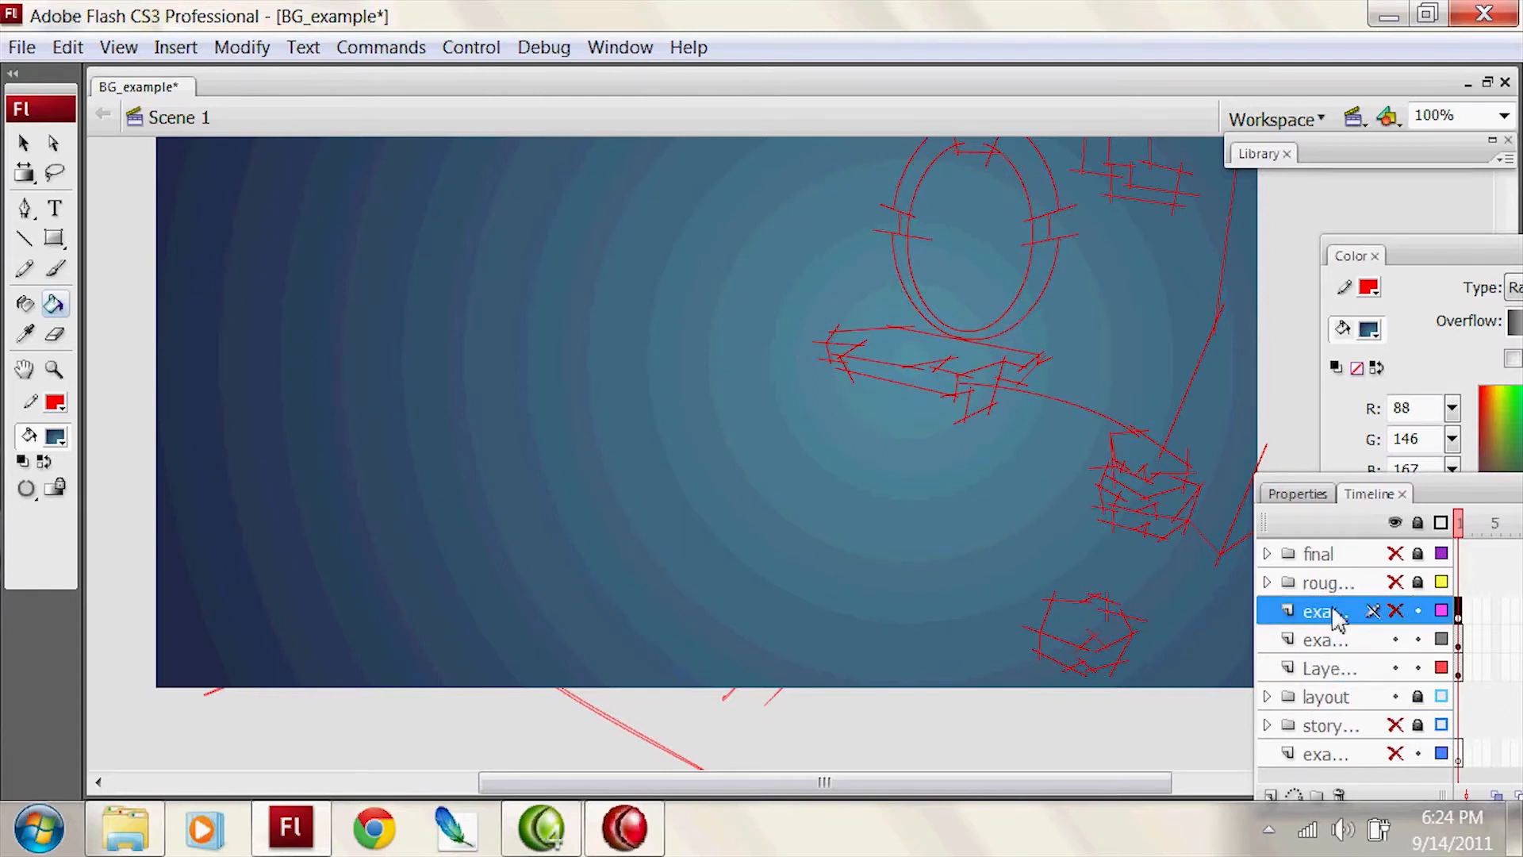
{"action": "left_click", "coordinate": [1401, 612]}
Step: Move the layout folder above the traced line layer and the gradient layer, and select the gradient layer
{"action": "mouse_move", "coordinate": [1348, 614]}
{"action": "left_mouse_down"}
{"action": "mouse_move", "coordinate": [1388, 691]}
{"action": "mouse_move", "coordinate": [1356, 609]}
{"action": "left_mouse_up"}
{"action": "left_click_drag", "start_coordinate": [967, 502], "coordinate": [1131, 517]}
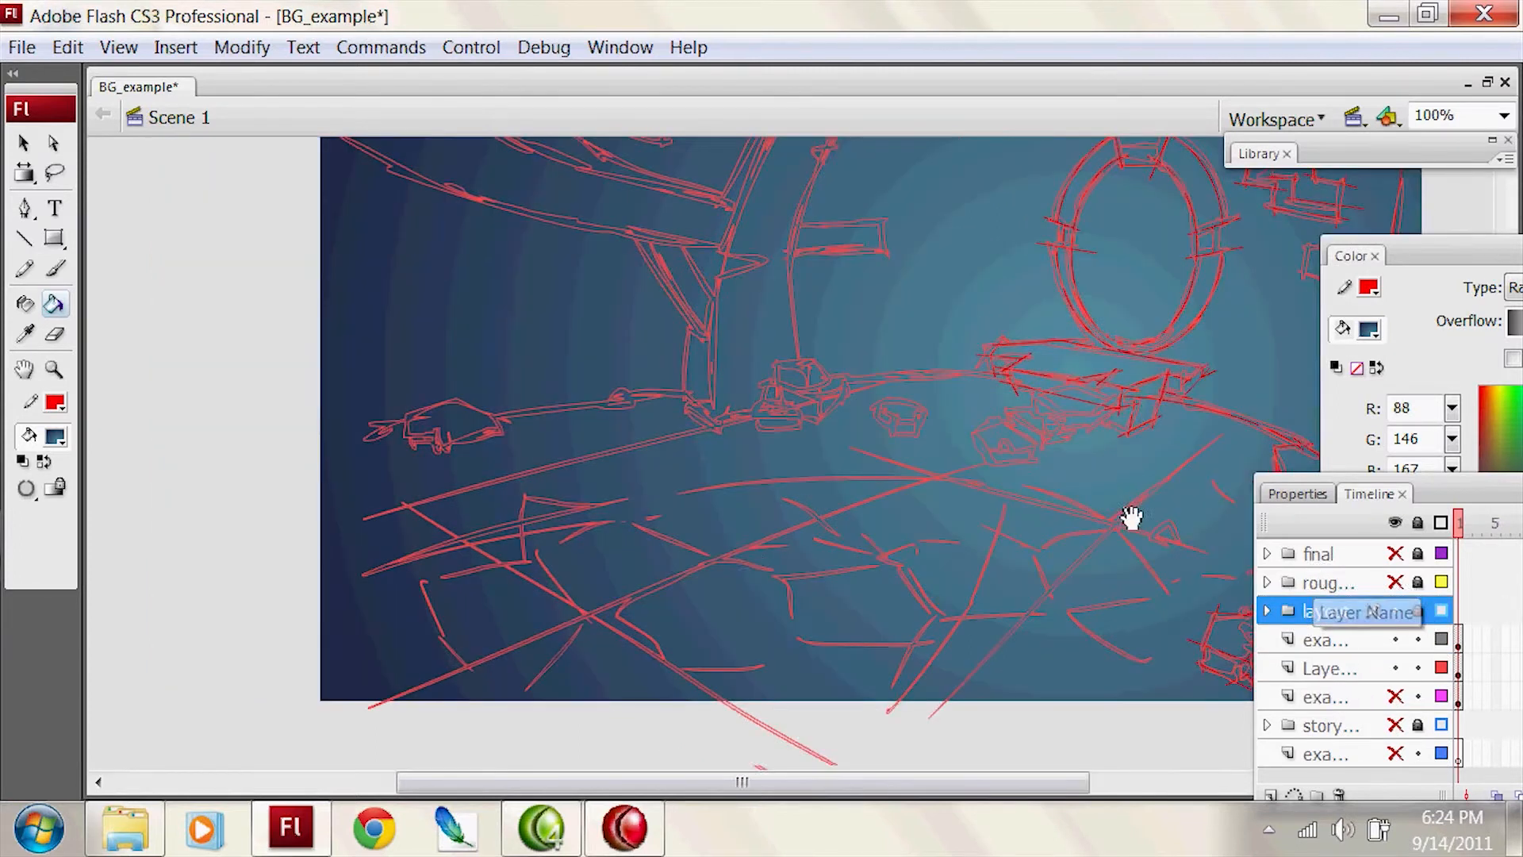
{"action": "key", "text": "n"}
{"action": "left_click_drag", "start_coordinate": [1041, 479], "coordinate": [941, 483]}
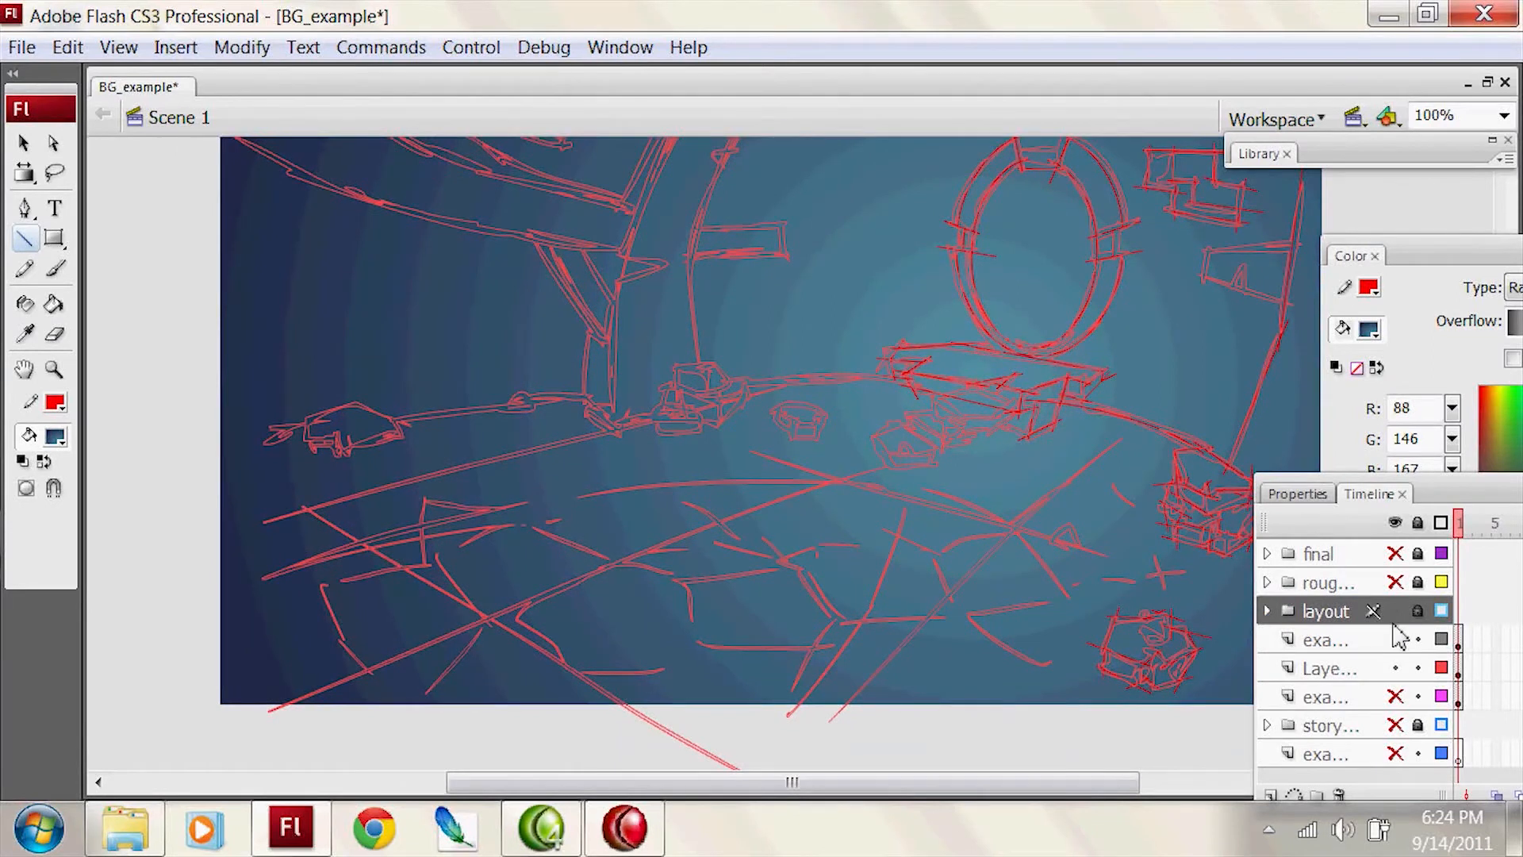
{"action": "left_click", "coordinate": [1397, 668]}
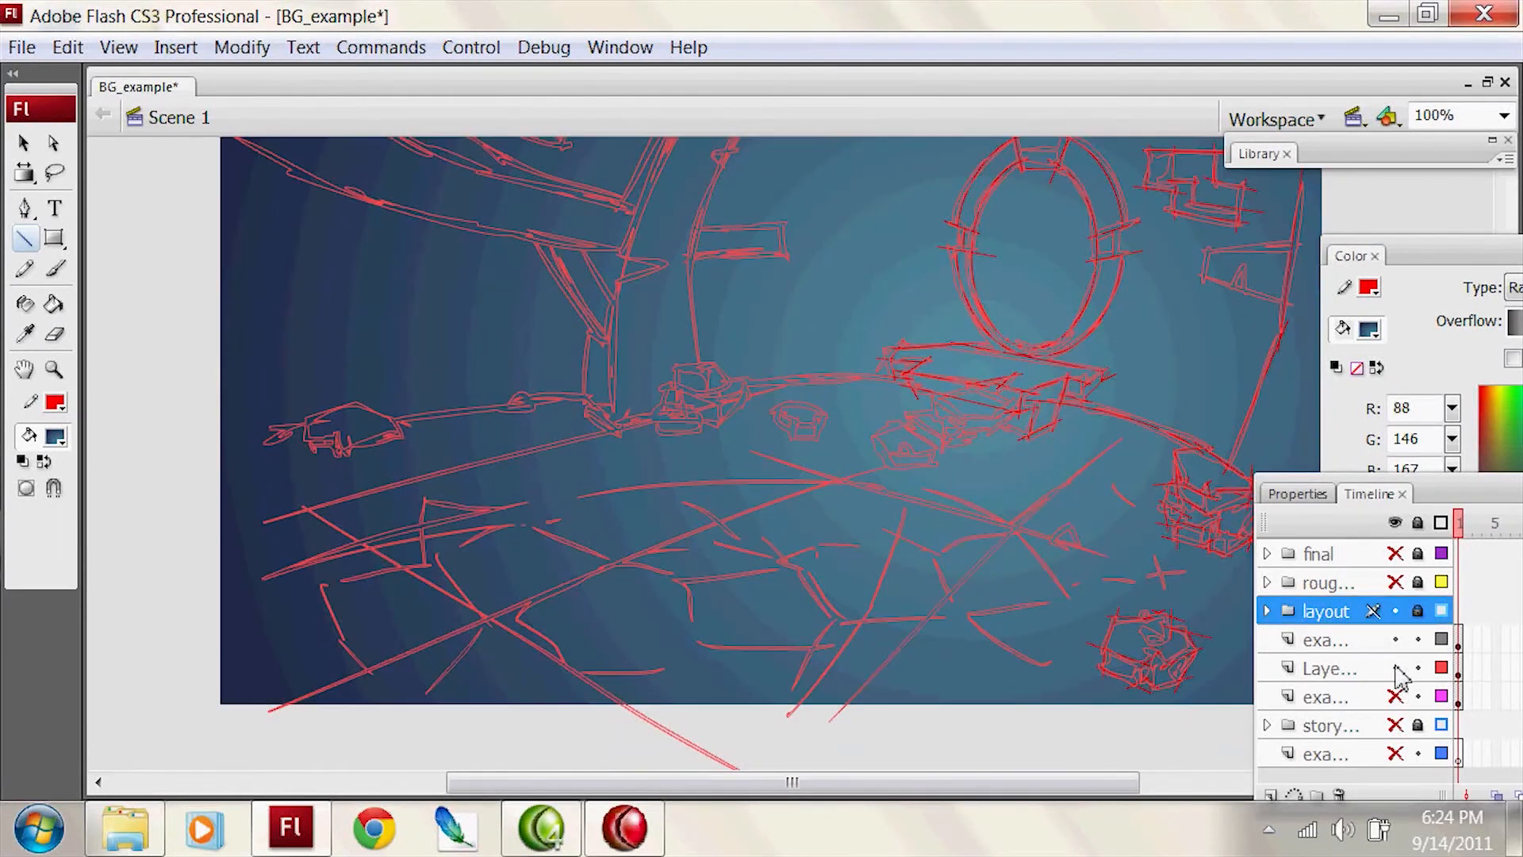
{"action": "left_click", "coordinate": [1344, 667]}
Step: Draw the foreground floor's curved outline with the Pencil, from beyond the stage's left edge round to below the stage
{"action": "key", "text": "v"}
{"action": "left_click", "coordinate": [1387, 224]}
{"action": "left_click_drag", "start_coordinate": [806, 433], "coordinate": [866, 371]}
{"action": "key", "text": "y"}
{"action": "mouse_move", "coordinate": [259, 538]}
{"action": "left_mouse_down"}
{"action": "mouse_move", "coordinate": [571, 436]}
{"action": "mouse_move", "coordinate": [1021, 410]}
{"action": "left_mouse_up"}
{"action": "key", "text": "ctrl+z"}
{"action": "key", "text": "ctrl+z"}
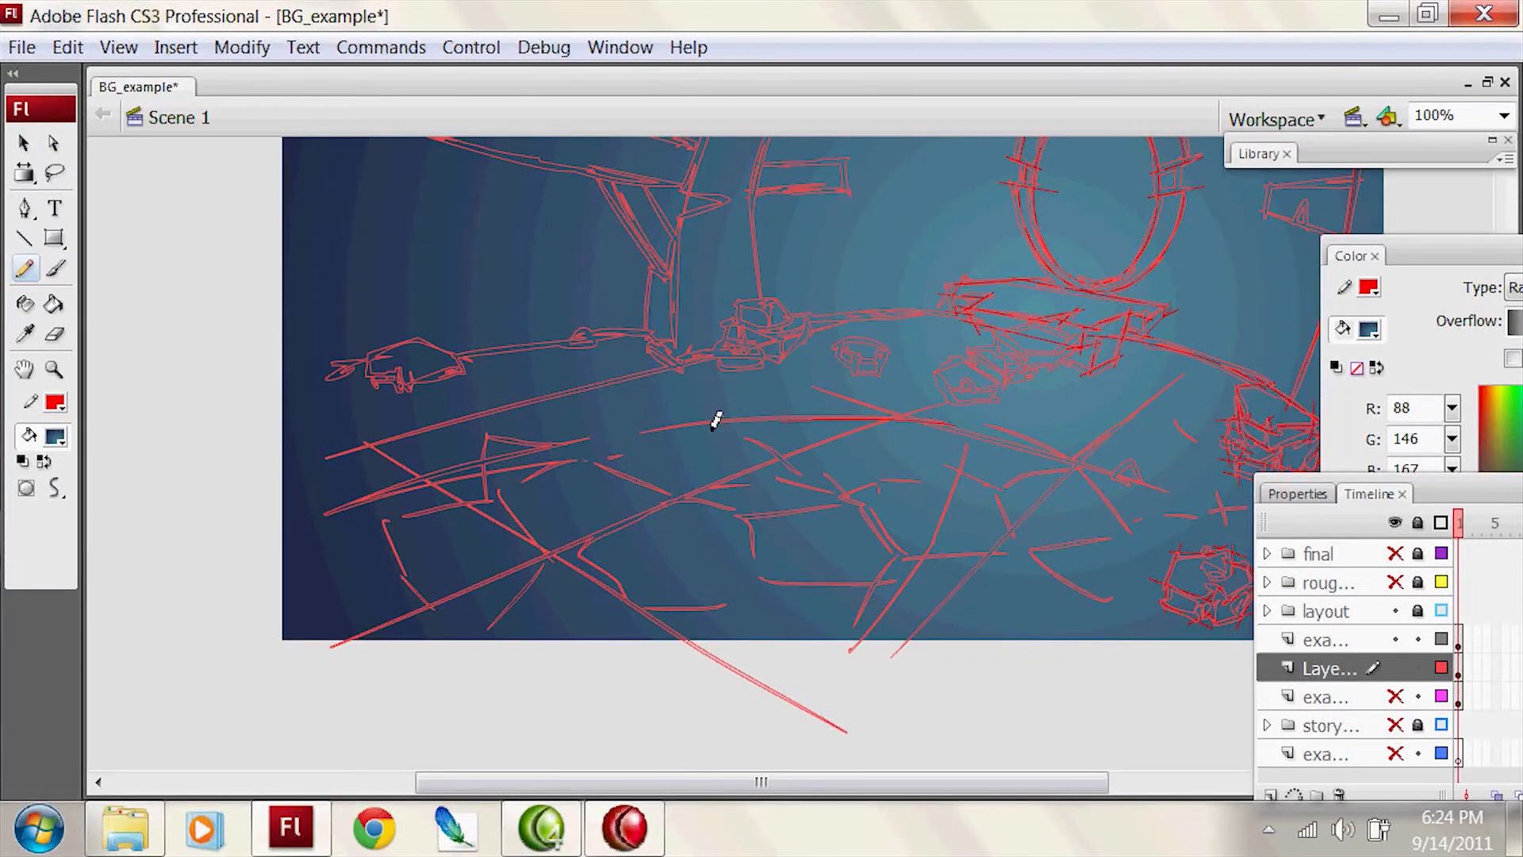
{"action": "left_click_drag", "start_coordinate": [945, 412], "coordinate": [812, 725]}
{"action": "key", "text": "v"}
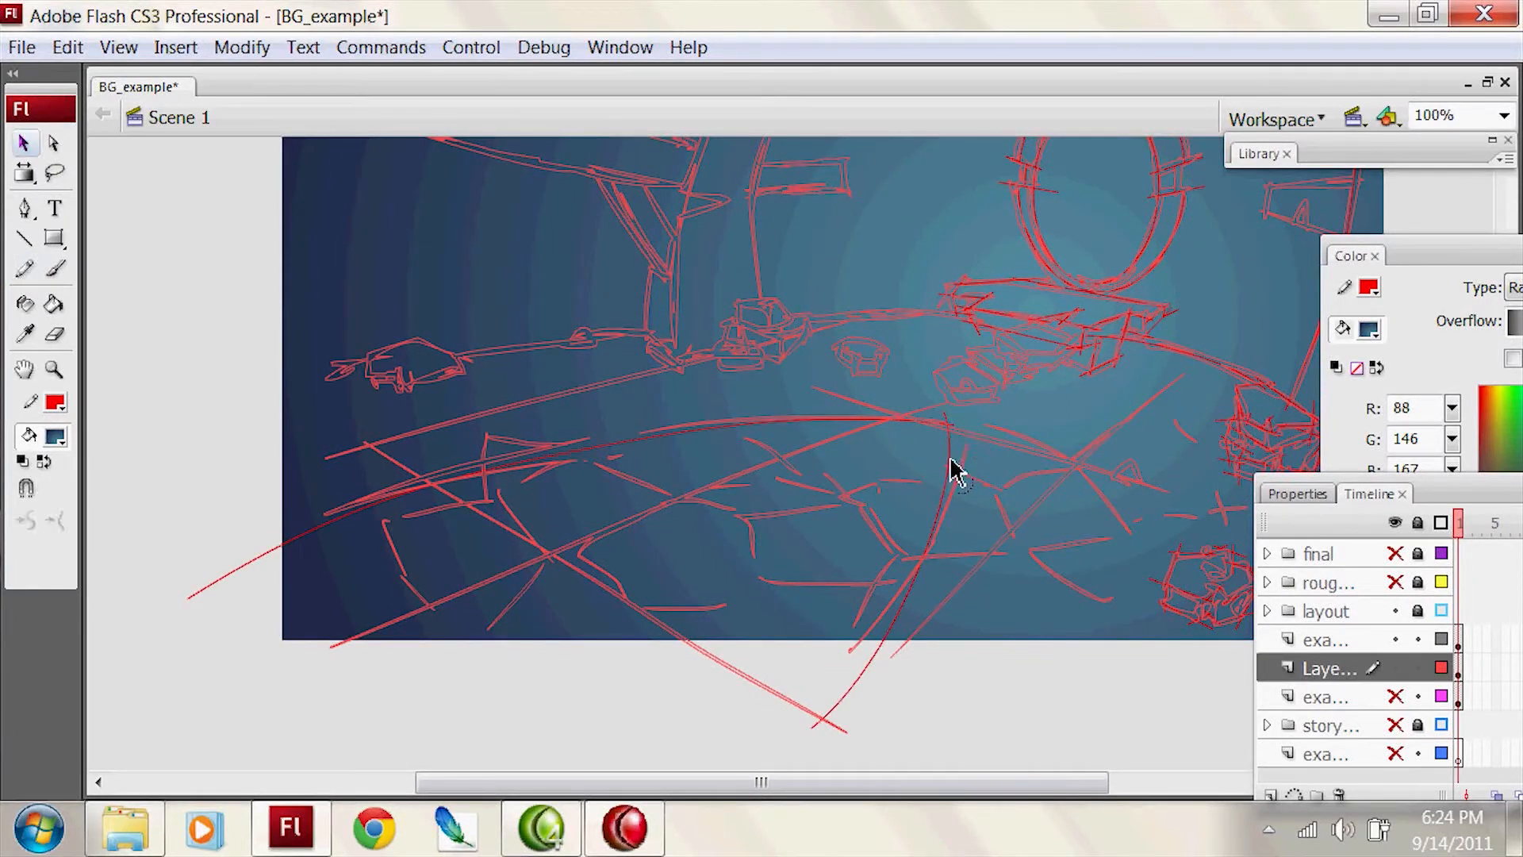
Step: Select the foreground floor outline and rotate it slightly with Free Transform to follow the layout lines
{"action": "double_click", "coordinate": [951, 470]}
{"action": "key", "text": "q"}
{"action": "left_click_drag", "start_coordinate": [891, 410], "coordinate": [949, 413]}
{"action": "key", "text": "v"}
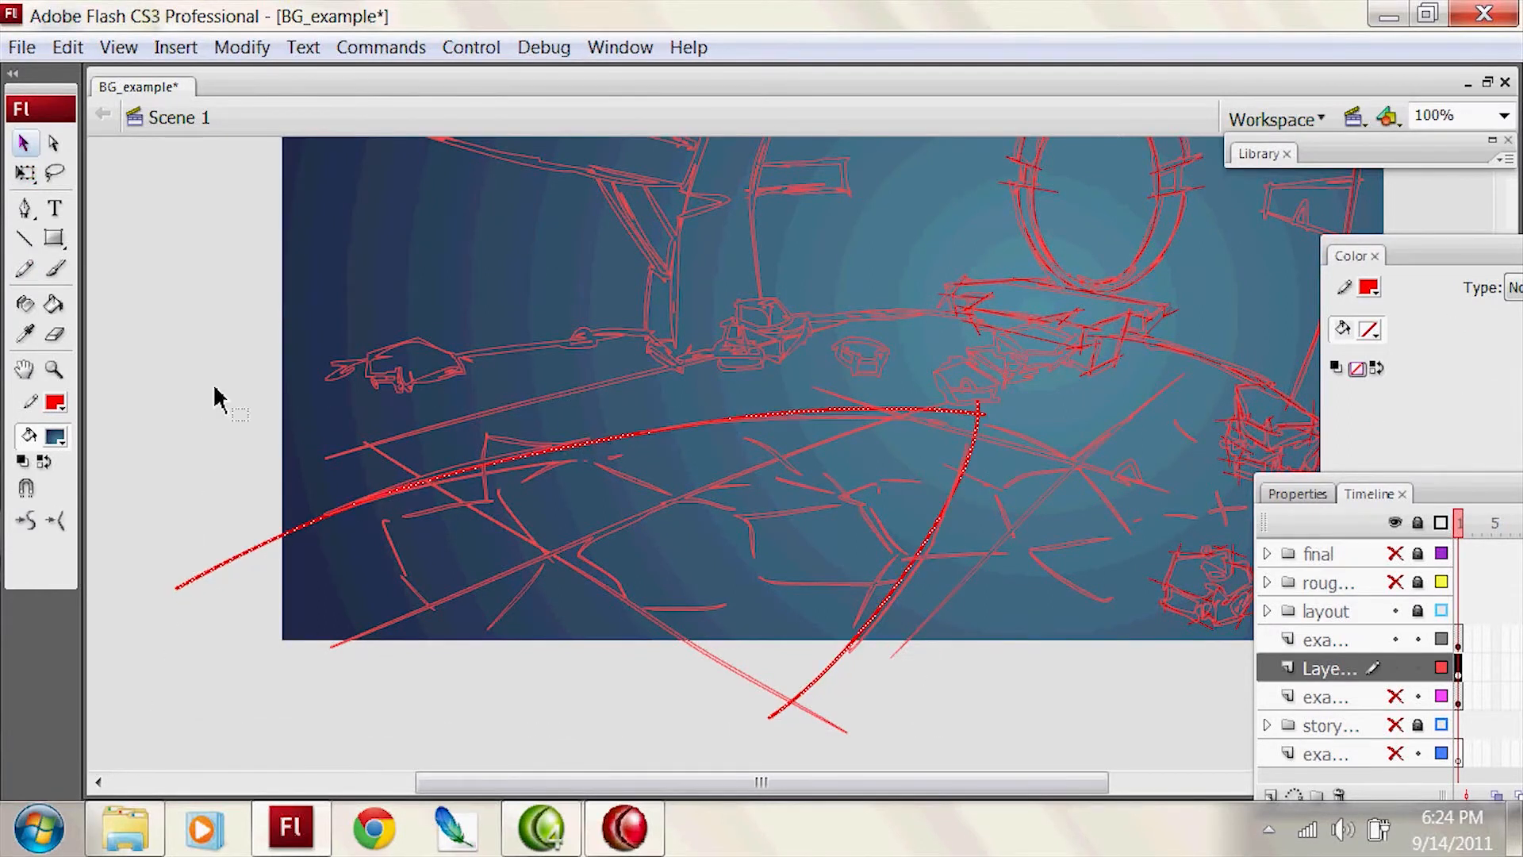
{"action": "left_click", "coordinate": [238, 393]}
Step: Set the fill to a radial gradient with a light green centre colour
{"action": "left_click", "coordinate": [1486, 284]}
{"action": "left_click", "coordinate": [1420, 301]}
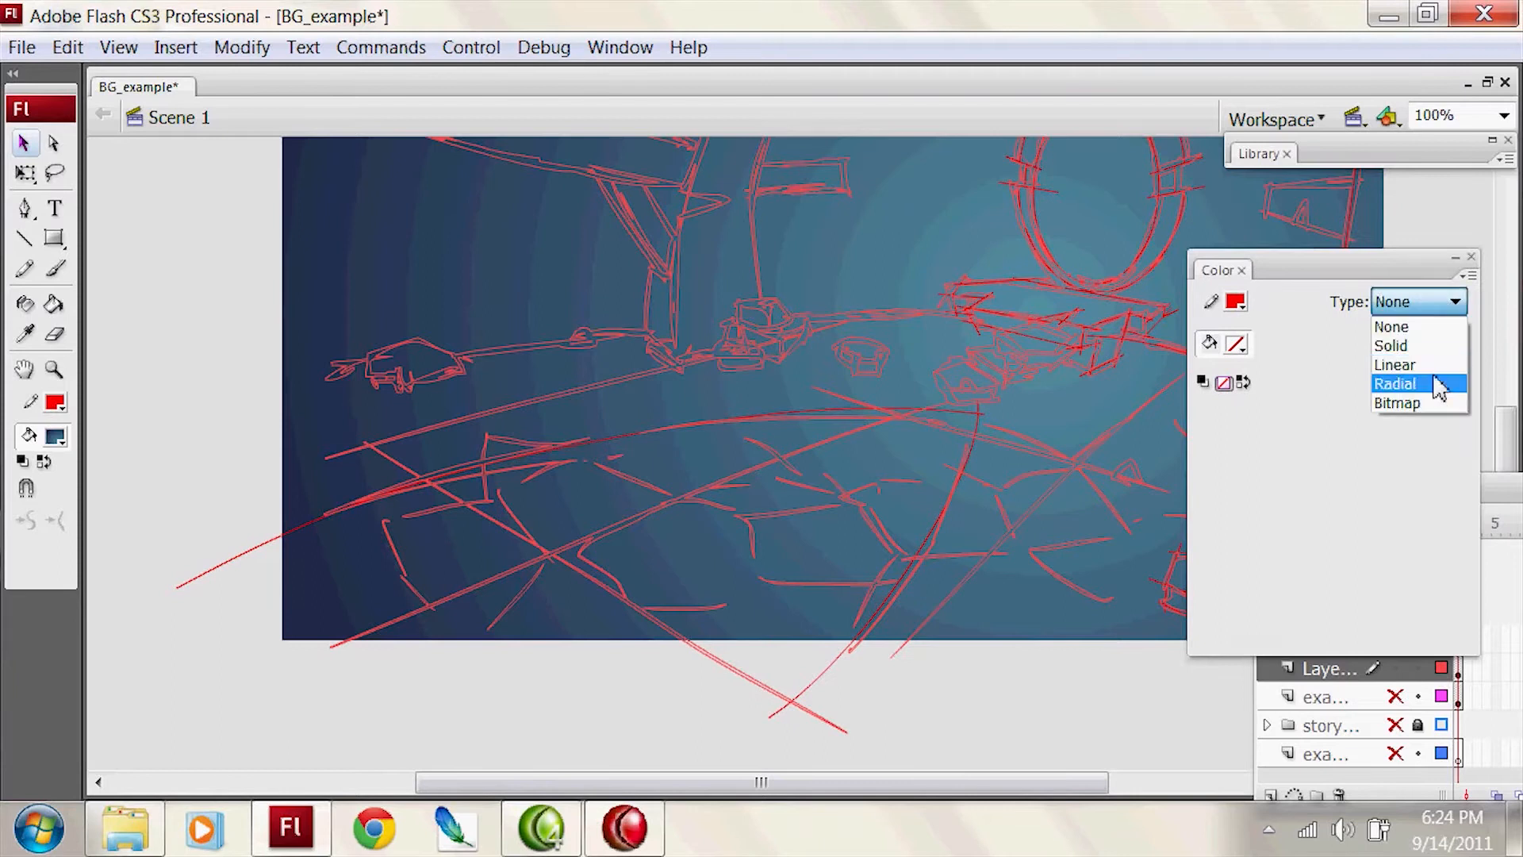
{"action": "left_click", "coordinate": [1424, 381]}
{"action": "left_click", "coordinate": [1195, 562]}
{"action": "mouse_move", "coordinate": [1396, 456]}
{"action": "left_mouse_down"}
{"action": "mouse_move", "coordinate": [1373, 453]}
{"action": "mouse_move", "coordinate": [1393, 450]}
{"action": "left_mouse_up"}
Step: Set the radial gradient's outer colour to teal #2C91A9
{"action": "left_click", "coordinate": [1461, 563]}
{"action": "left_click", "coordinate": [1466, 460]}
{"action": "left_click", "coordinate": [1407, 461]}
{"action": "left_click", "coordinate": [1434, 565]}
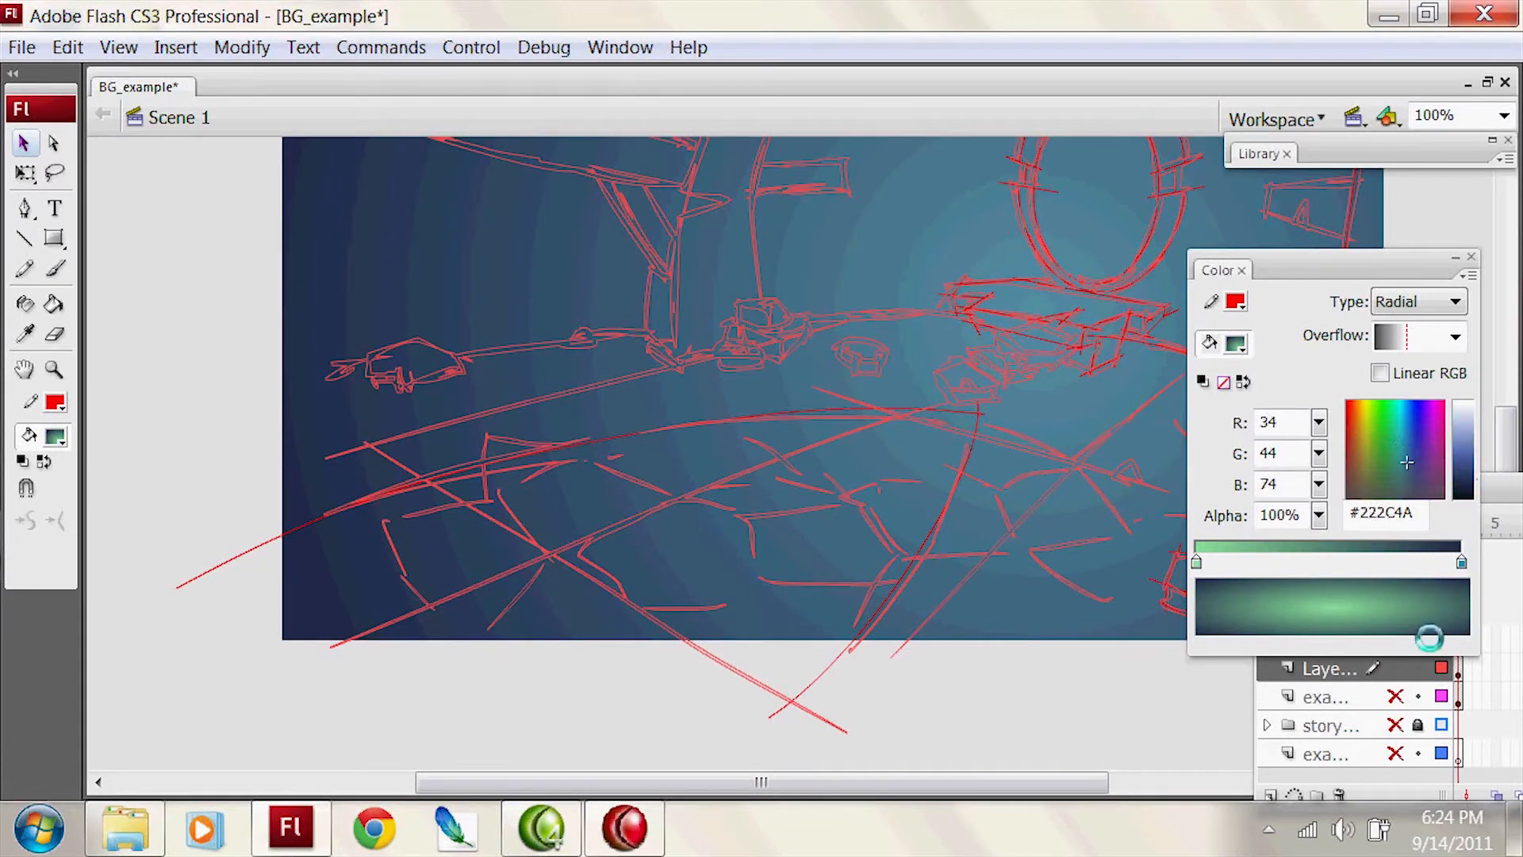
{"action": "left_click_drag", "start_coordinate": [1427, 609], "coordinate": [1428, 611]}
{"action": "left_click", "coordinate": [1461, 563]}
{"action": "left_click_drag", "start_coordinate": [1400, 444], "coordinate": [1400, 441]}
Step: Recolour the gradient with light green #A7E283 and a darker green, and fill the outlined foreground floor
{"action": "key", "text": "k"}
{"action": "left_click", "coordinate": [918, 475]}
{"action": "key", "text": "ctrl+z"}
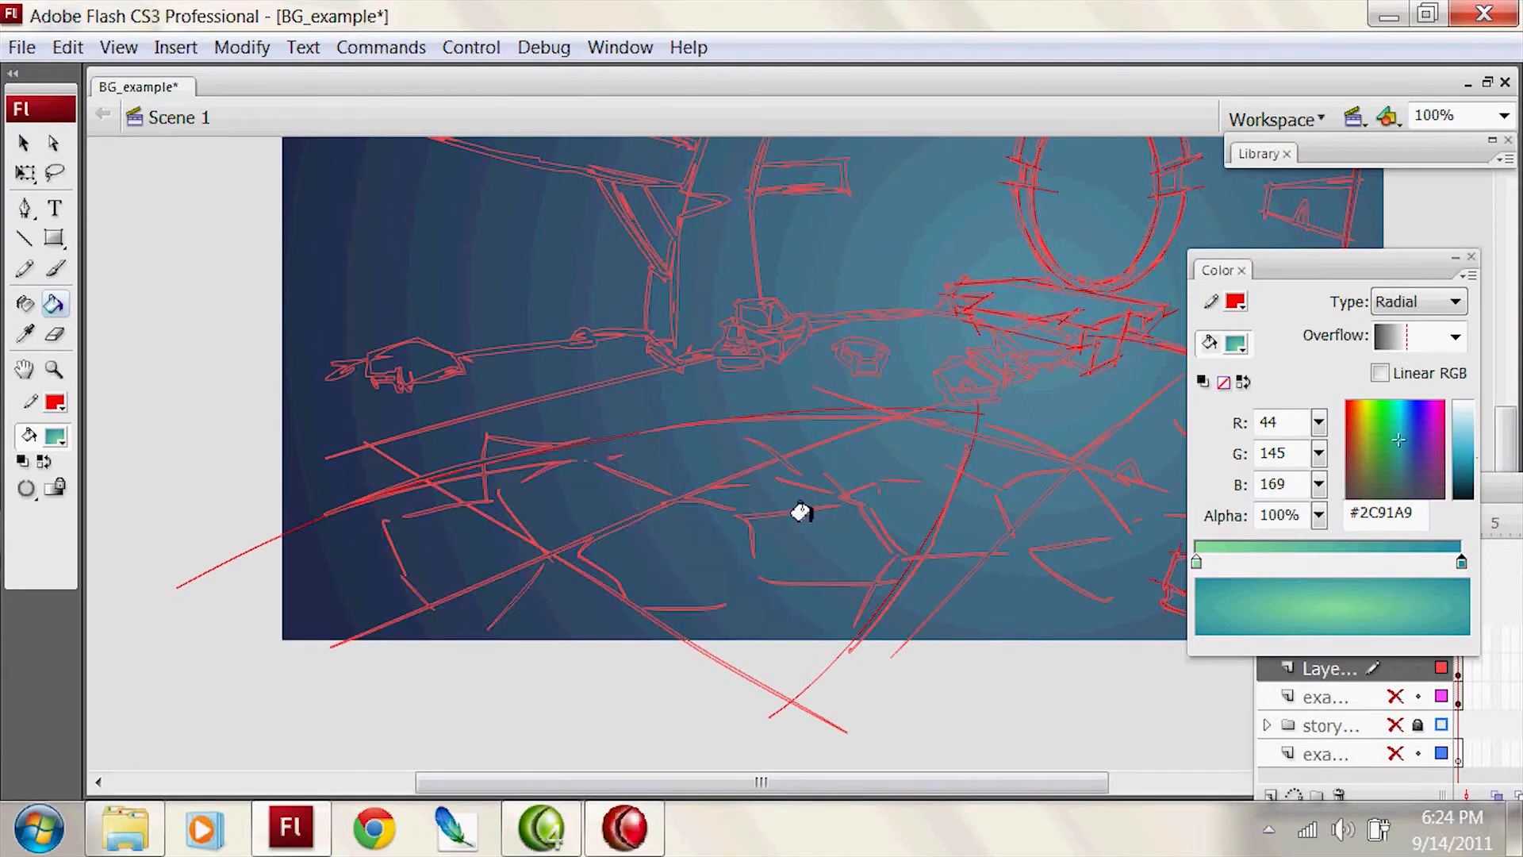
{"action": "left_click_drag", "start_coordinate": [1401, 444], "coordinate": [1373, 436]}
{"action": "left_click", "coordinate": [852, 470]}
Step: Centre the green gradient inside the floor shape, then narrow and tilt it along the floor's slope
{"action": "key", "text": "f"}
{"action": "left_click", "coordinate": [1095, 513]}
{"action": "key", "text": "ctrl+minus"}
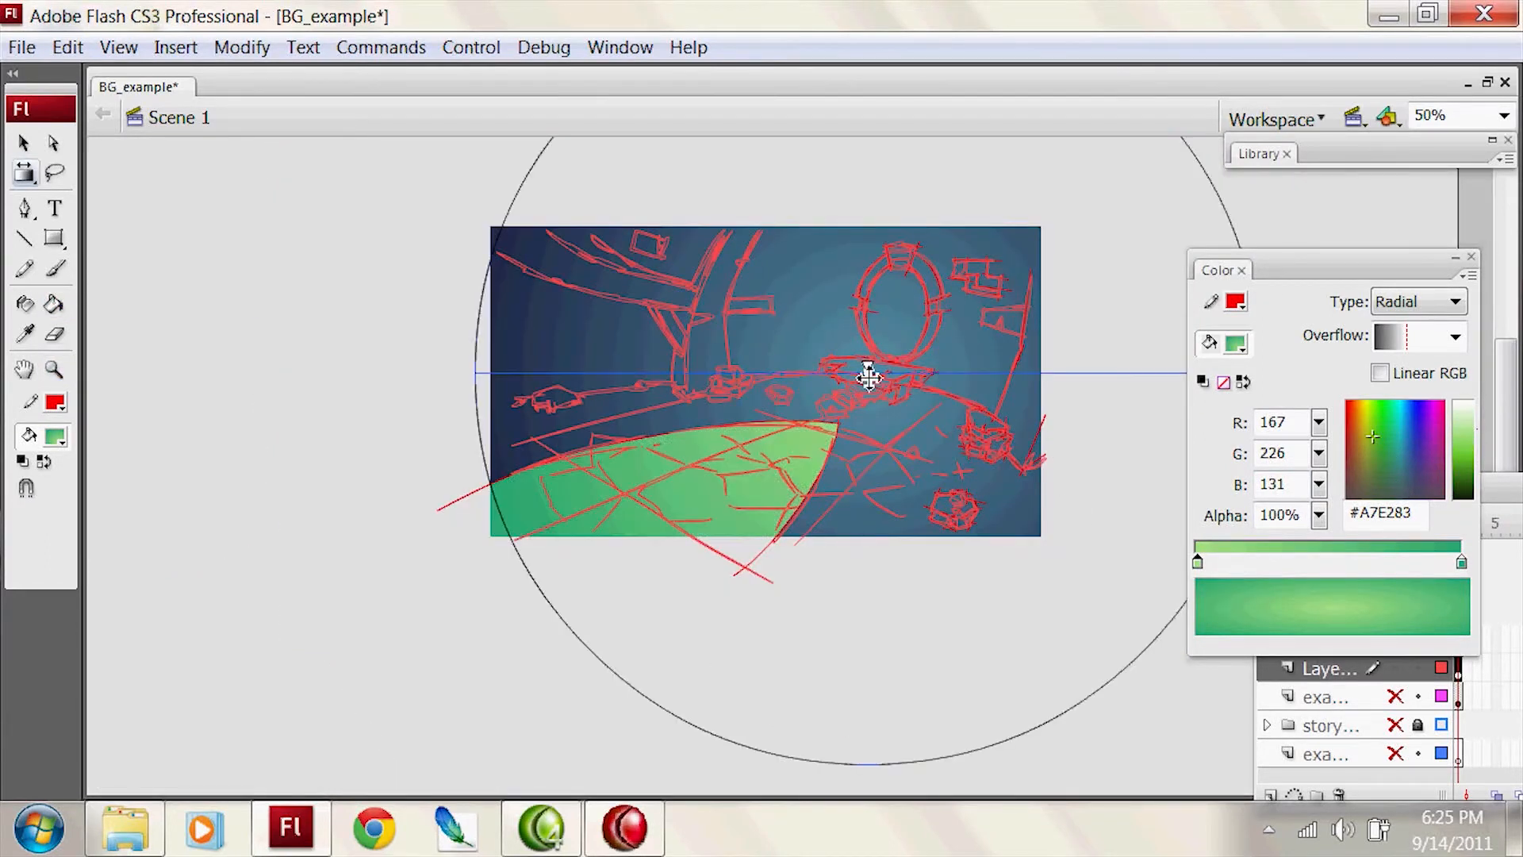
{"action": "left_click", "coordinate": [774, 468]}
{"action": "left_click_drag", "start_coordinate": [1071, 579], "coordinate": [949, 473]}
{"action": "left_click_drag", "start_coordinate": [916, 547], "coordinate": [912, 446]}
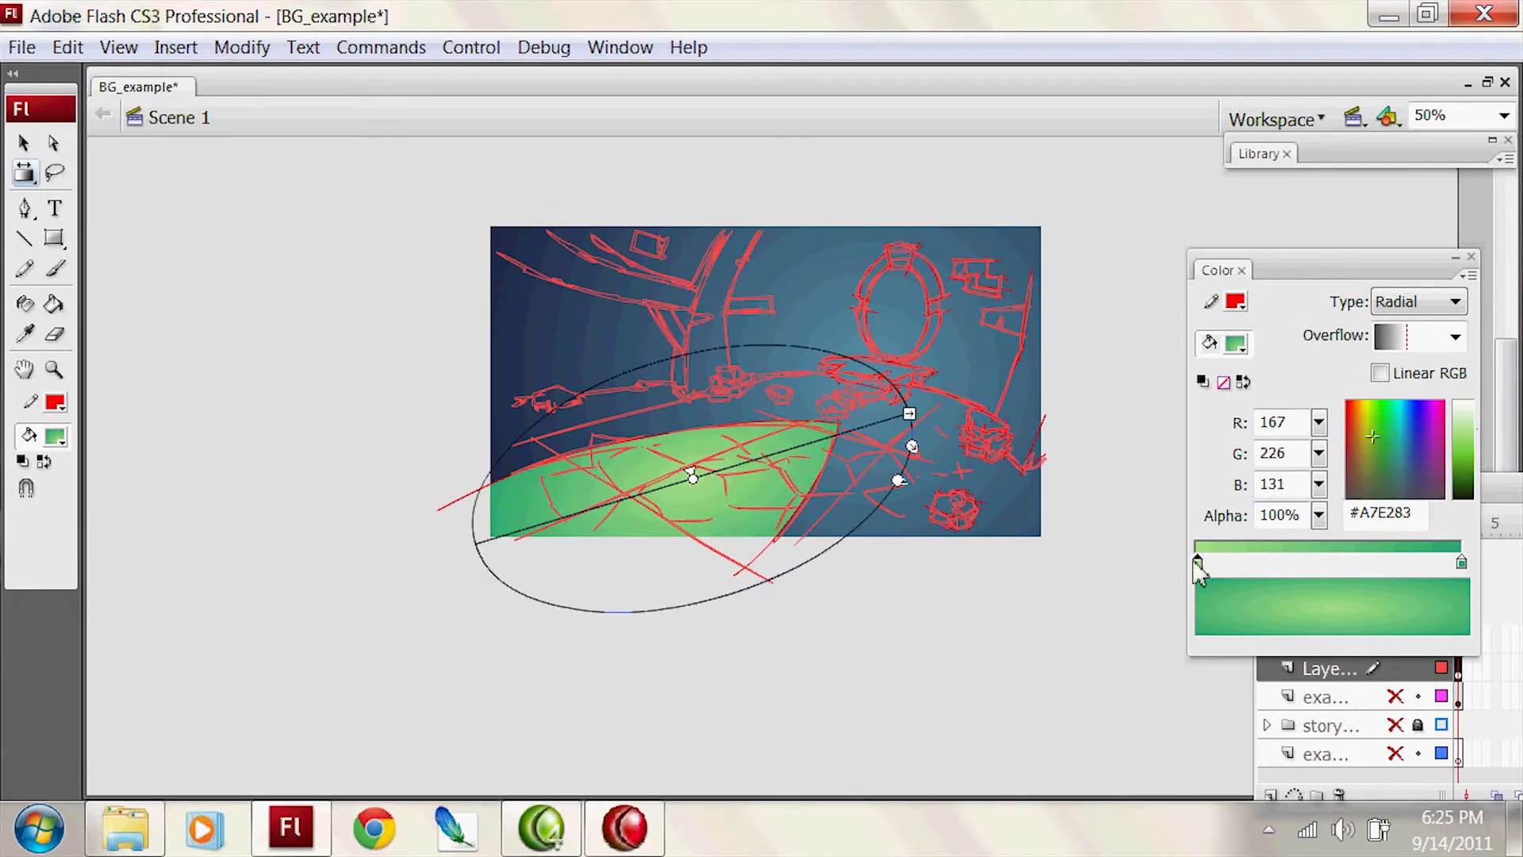
Step: Set the outer colour of the floor's gradient to darker green #619540
{"action": "left_click", "coordinate": [1461, 562]}
{"action": "left_click_drag", "start_coordinate": [1381, 441], "coordinate": [1377, 440]}
{"action": "key", "text": "v"}
{"action": "key", "text": "f"}
{"action": "left_click", "coordinate": [1461, 562]}
{"action": "left_click", "coordinate": [1375, 450]}
{"action": "key", "text": "v"}
{"action": "left_click", "coordinate": [781, 515]}
{"action": "key", "text": "f"}
{"action": "left_click", "coordinate": [1372, 458]}
{"action": "key", "text": "v"}
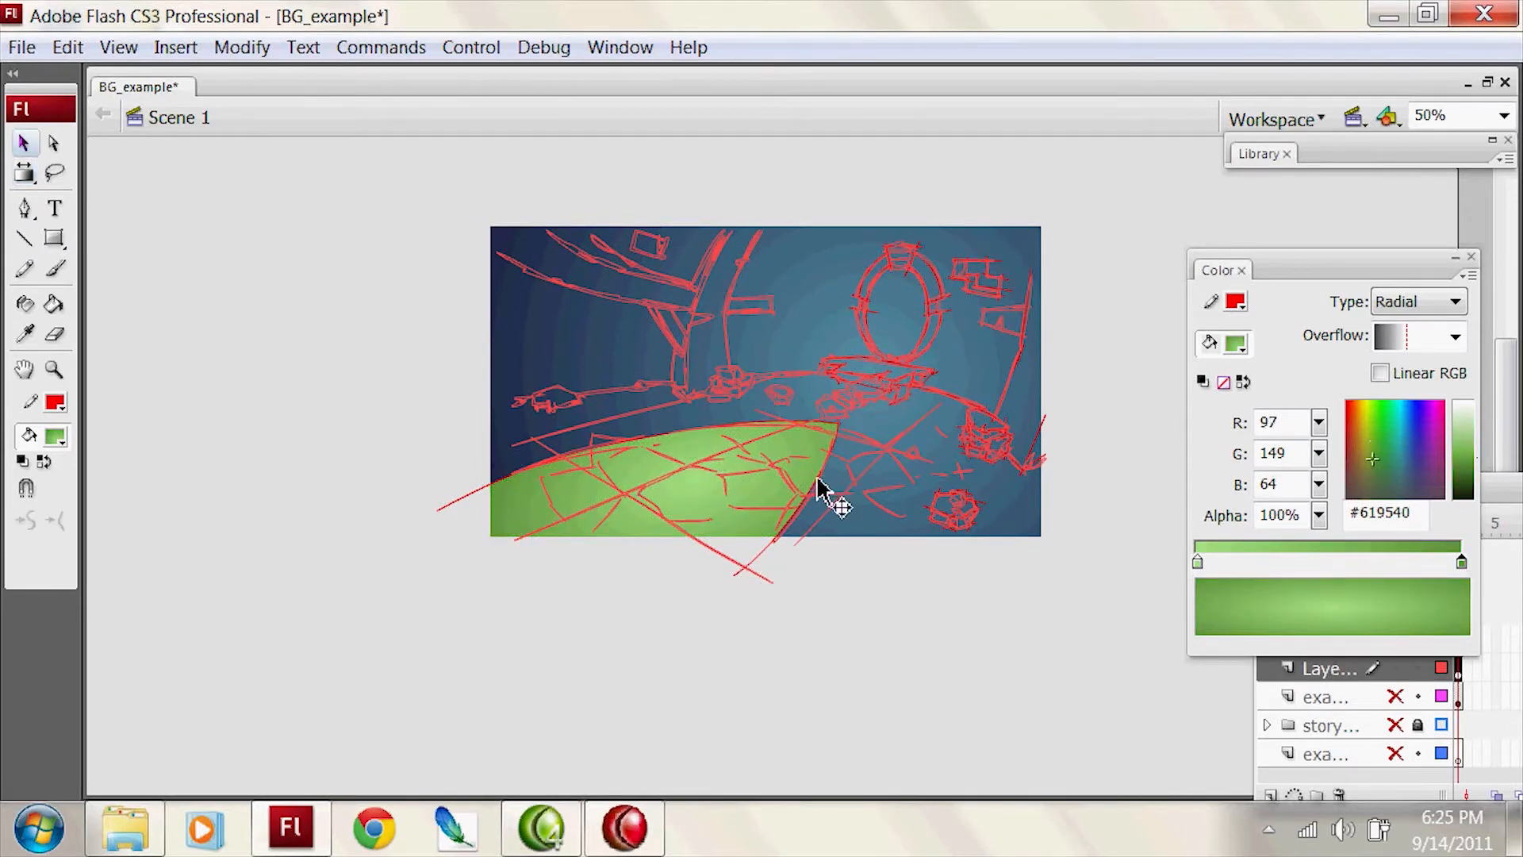
Step: Select the traced red line layer, keep it visible, and hide the layout folder
{"action": "key", "text": "z"}
{"action": "left_click", "coordinate": [853, 395]}
{"action": "key", "text": "v"}
{"action": "left_click", "coordinate": [1482, 692]}
{"action": "left_click", "coordinate": [1396, 639]}
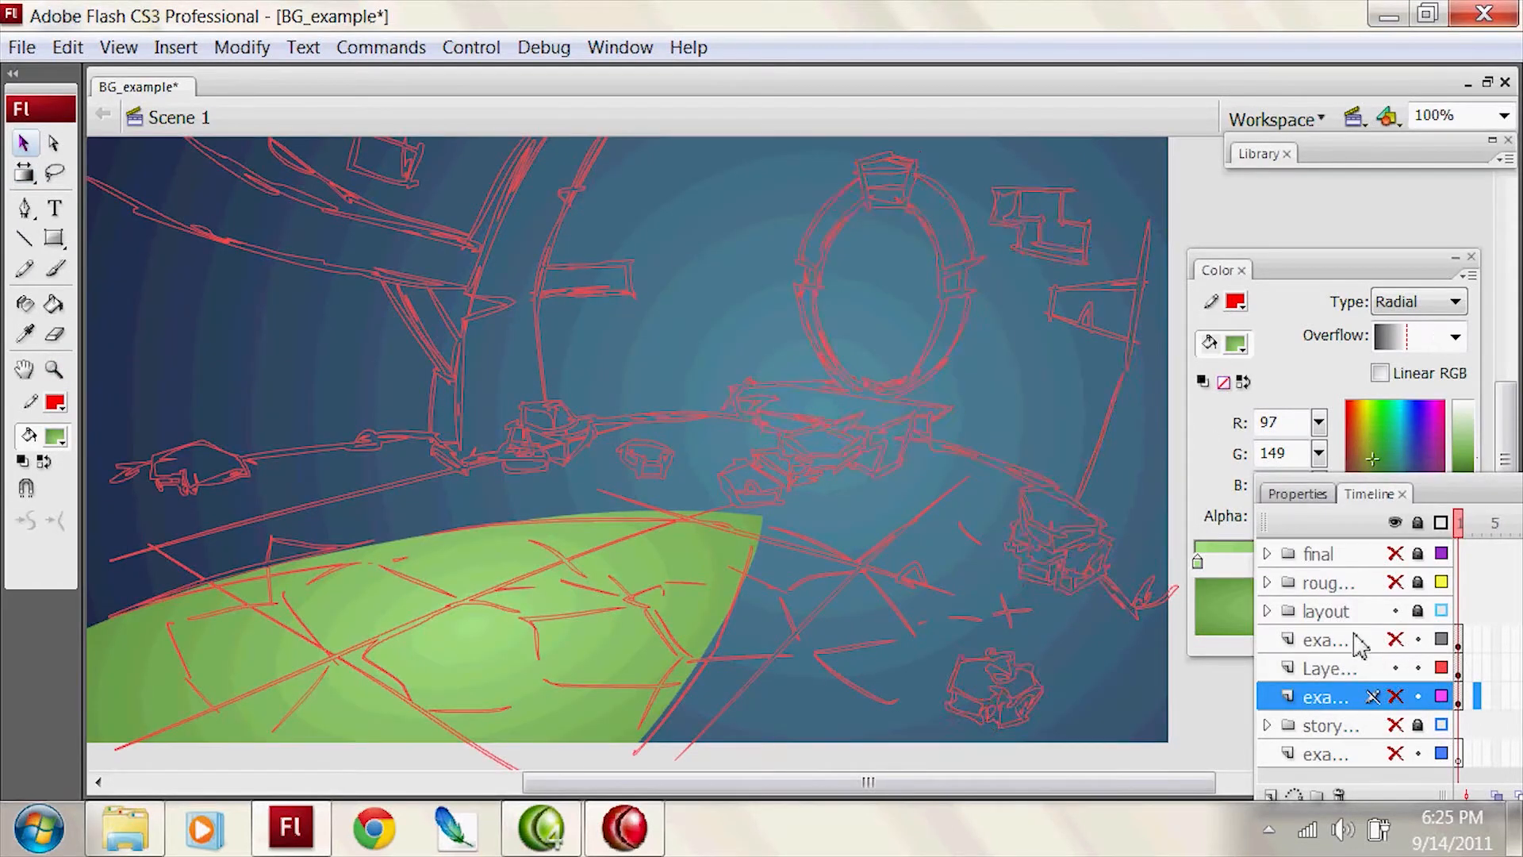
{"action": "left_click", "coordinate": [1396, 640]}
{"action": "left_click", "coordinate": [1361, 638]}
{"action": "left_click", "coordinate": [1395, 611]}
{"action": "left_click", "coordinate": [1291, 216]}
Step: Set the fill to a linear gradient from golden yellow to olive #958D40 and fill the oval arch's upper right segment
{"action": "key", "text": "k"}
{"action": "left_click", "coordinate": [1423, 303]}
{"action": "left_click", "coordinate": [1424, 355]}
{"action": "left_click", "coordinate": [1358, 440]}
{"action": "left_click", "coordinate": [1468, 449]}
{"action": "left_click", "coordinate": [1461, 561]}
{"action": "left_click", "coordinate": [1361, 459]}
{"action": "left_click", "coordinate": [935, 203]}
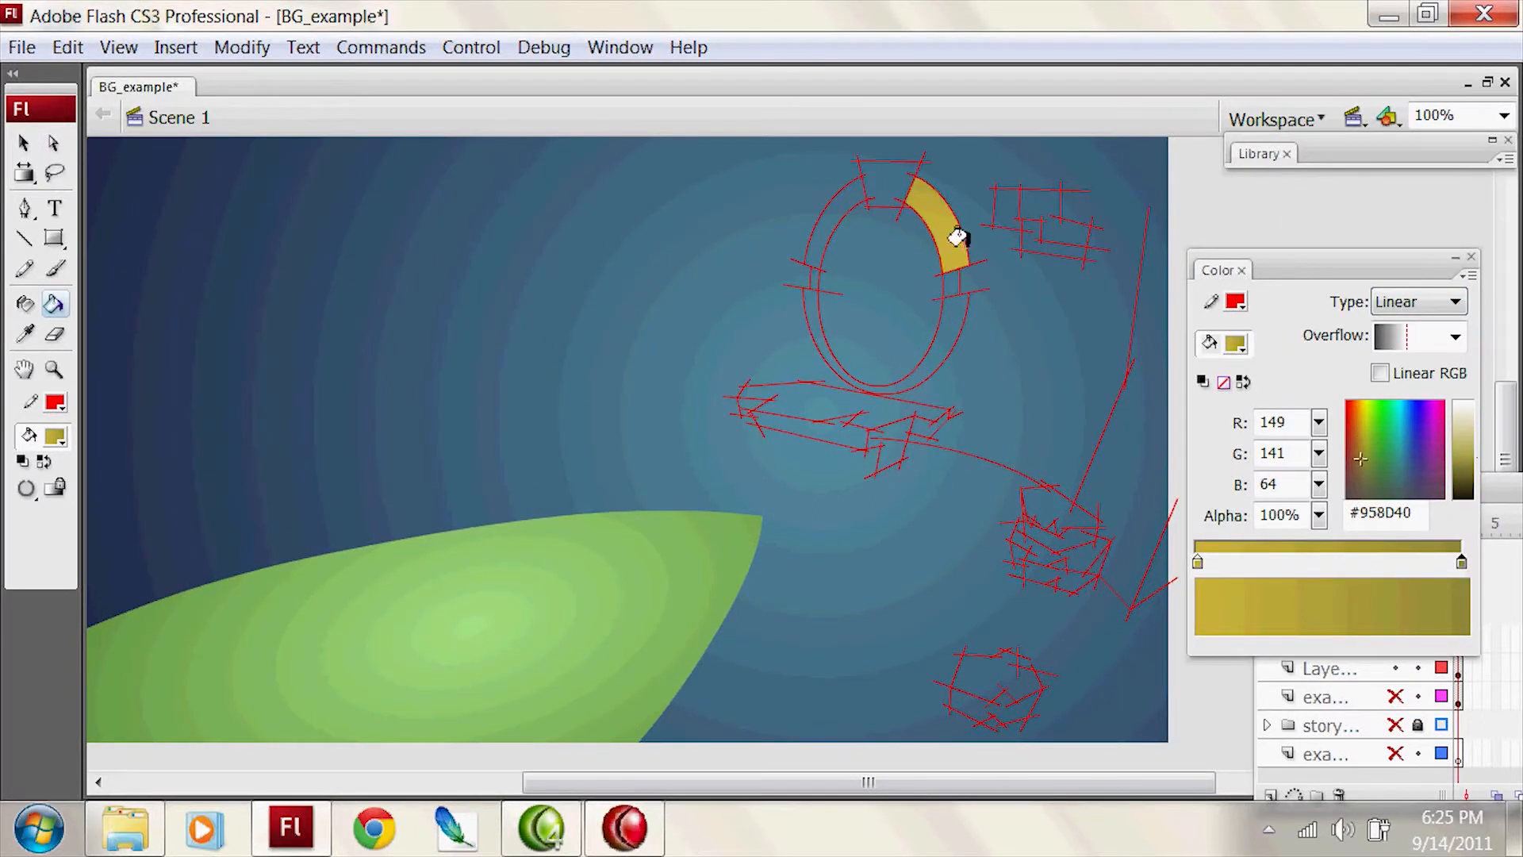
Step: Fill the oval arch's remaining side segments with the same golden yellow to olive linear gradient
{"action": "key", "text": "i"}
{"action": "left_click", "coordinate": [953, 232]}
{"action": "left_click", "coordinate": [954, 315]}
{"action": "left_click", "coordinate": [853, 201]}
Step: Rotate, move and resize the linear gradient so it runs diagonally across the whole oval arch
{"action": "key", "text": "f"}
{"action": "left_click_drag", "start_coordinate": [915, 176], "coordinate": [883, 297]}
{"action": "left_click_drag", "start_coordinate": [896, 250], "coordinate": [873, 150]}
{"action": "left_click_drag", "start_coordinate": [883, 297], "coordinate": [895, 270]}
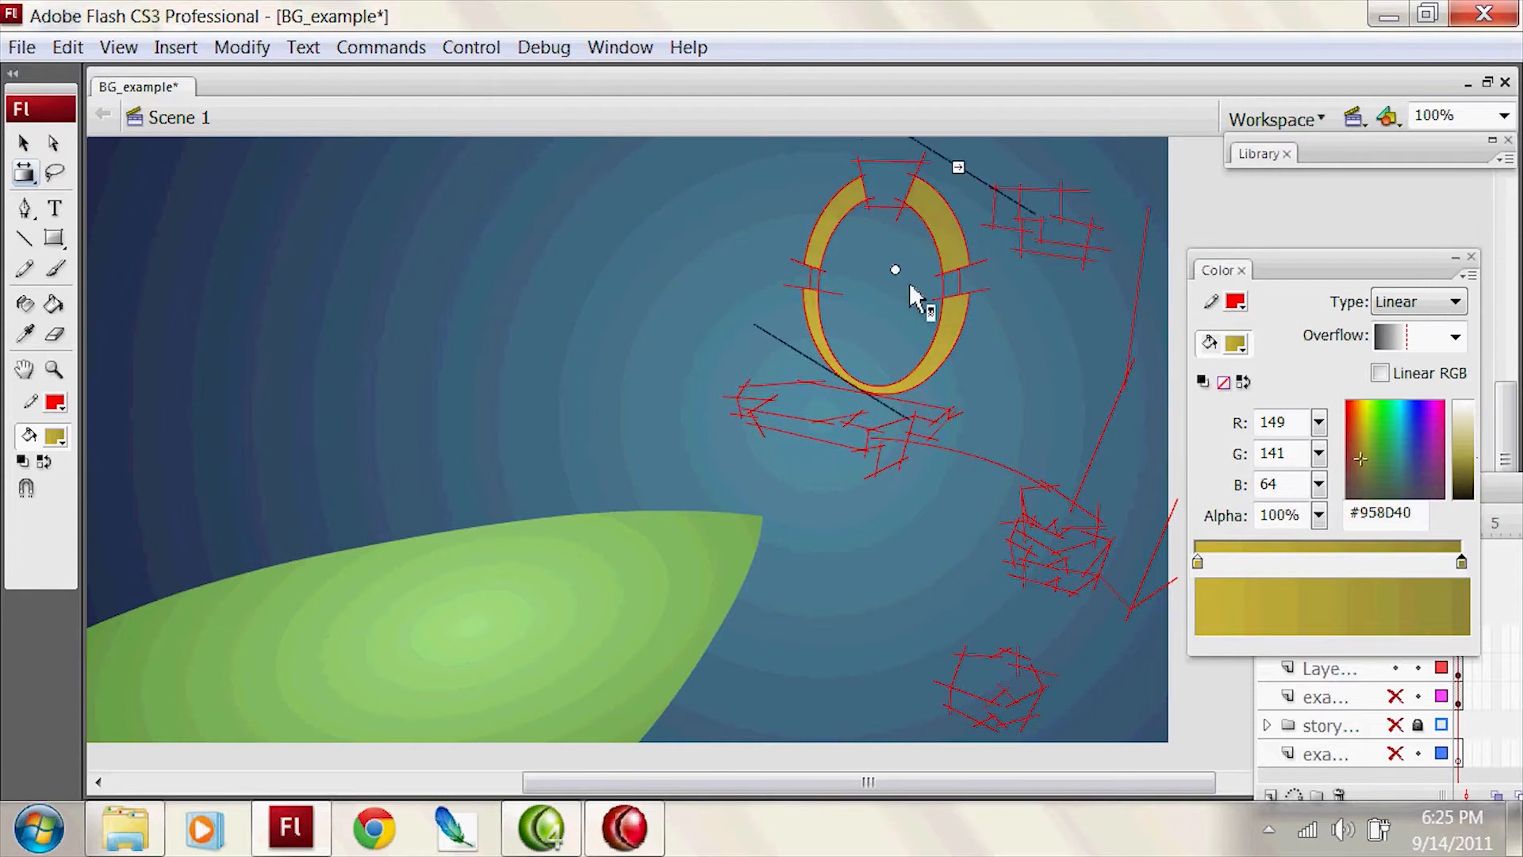
{"action": "left_click_drag", "start_coordinate": [958, 168], "coordinate": [942, 207]}
Step: Darken the arch gradient's olive end to #65602C and realign the gradient so the arch's upper part is darkest
{"action": "key", "text": "v"}
{"action": "key", "text": "f"}
{"action": "key", "text": "v"}
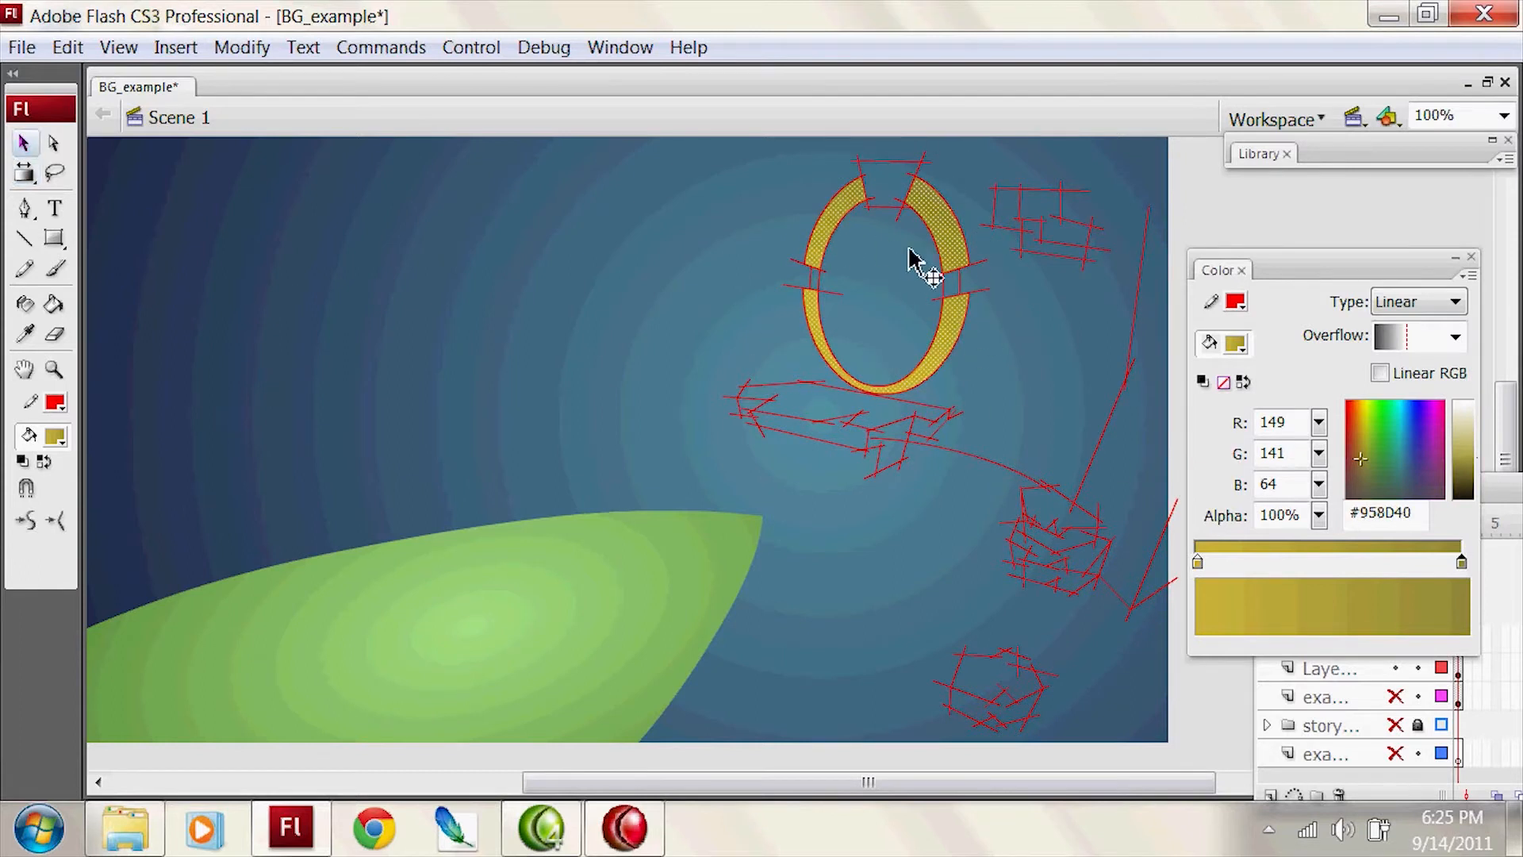
{"action": "left_click_drag", "start_coordinate": [1476, 458], "coordinate": [1475, 473]}
{"action": "left_click_drag", "start_coordinate": [990, 306], "coordinate": [944, 354]}
{"action": "key", "text": "f"}
{"action": "left_click_drag", "start_coordinate": [812, 207], "coordinate": [775, 231]}
{"action": "left_click_drag", "start_coordinate": [938, 285], "coordinate": [993, 277]}
{"action": "left_click", "coordinate": [958, 249]}
{"action": "left_click", "coordinate": [1281, 230]}
Step: Set a solid dark olive fill #3F381B and fill the small blocks on both sides of the arch
{"action": "key", "text": "i"}
{"action": "left_click", "coordinate": [965, 365]}
{"action": "left_click", "coordinate": [1428, 302]}
{"action": "left_click", "coordinate": [1412, 341]}
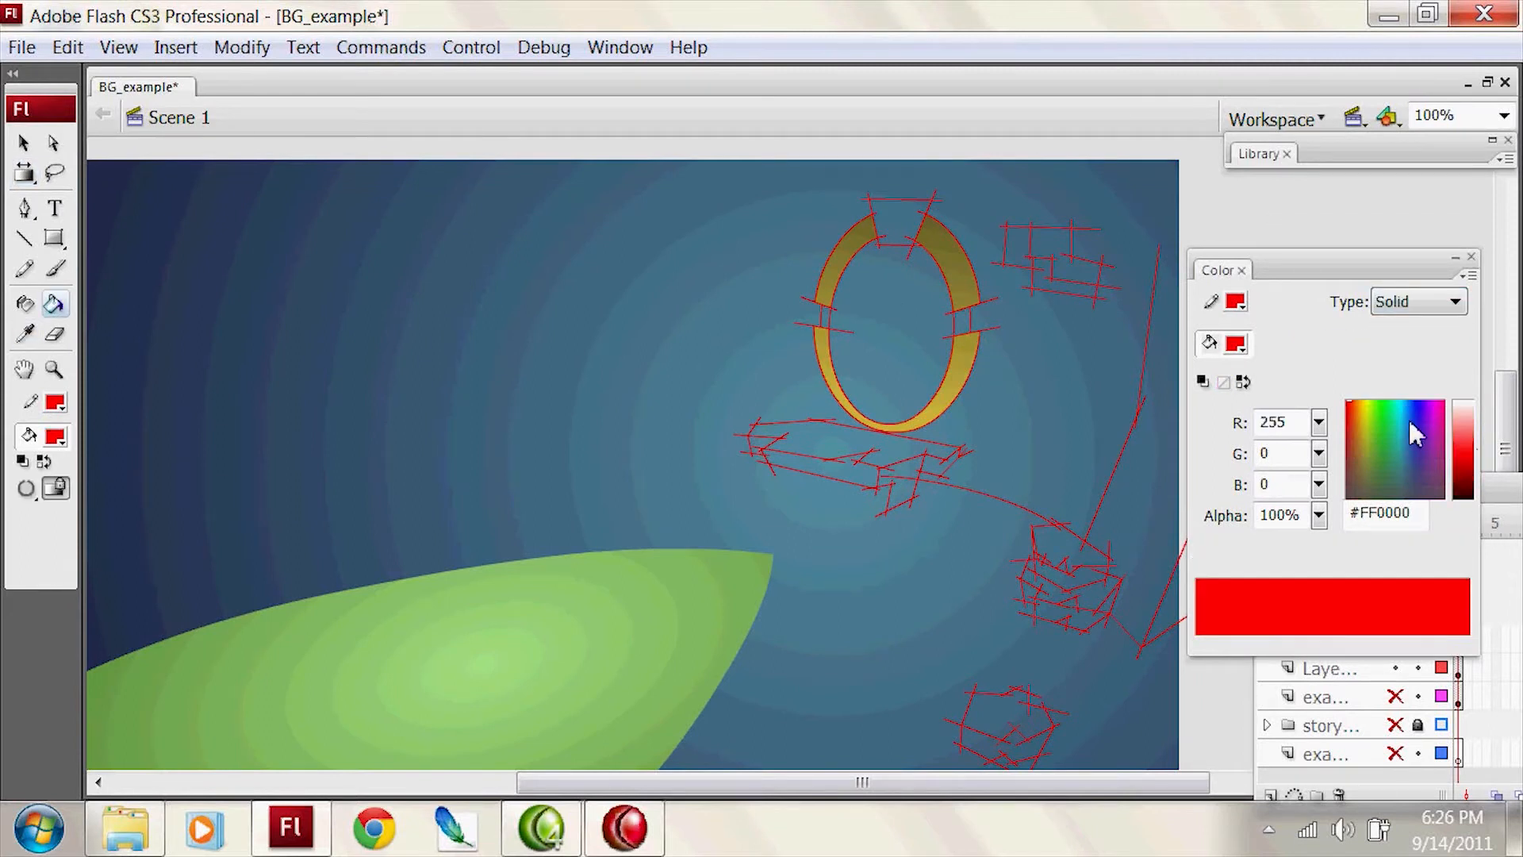
{"action": "left_click", "coordinate": [1239, 348]}
{"action": "left_click", "coordinate": [928, 227]}
{"action": "left_click_drag", "start_coordinate": [1476, 470], "coordinate": [1475, 482]}
{"action": "left_click", "coordinate": [960, 322]}
{"action": "left_click", "coordinate": [825, 317]}
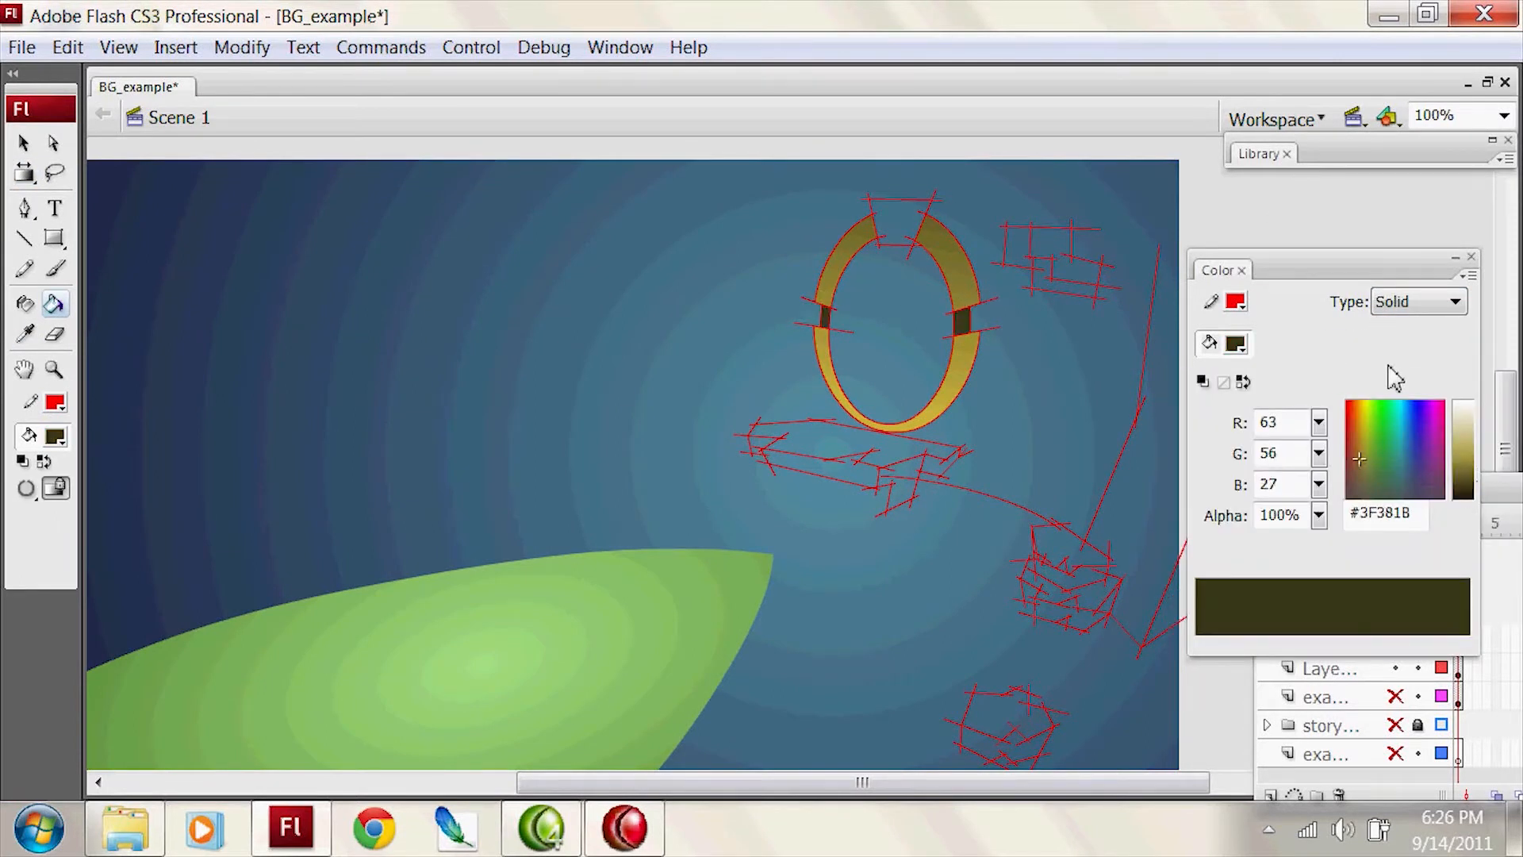
{"action": "left_click", "coordinate": [1235, 346]}
{"action": "left_click", "coordinate": [943, 231]}
{"action": "left_click", "coordinate": [1239, 346]}
{"action": "left_click", "coordinate": [941, 231]}
{"action": "left_click", "coordinate": [1240, 346]}
{"action": "left_click", "coordinate": [478, 264]}
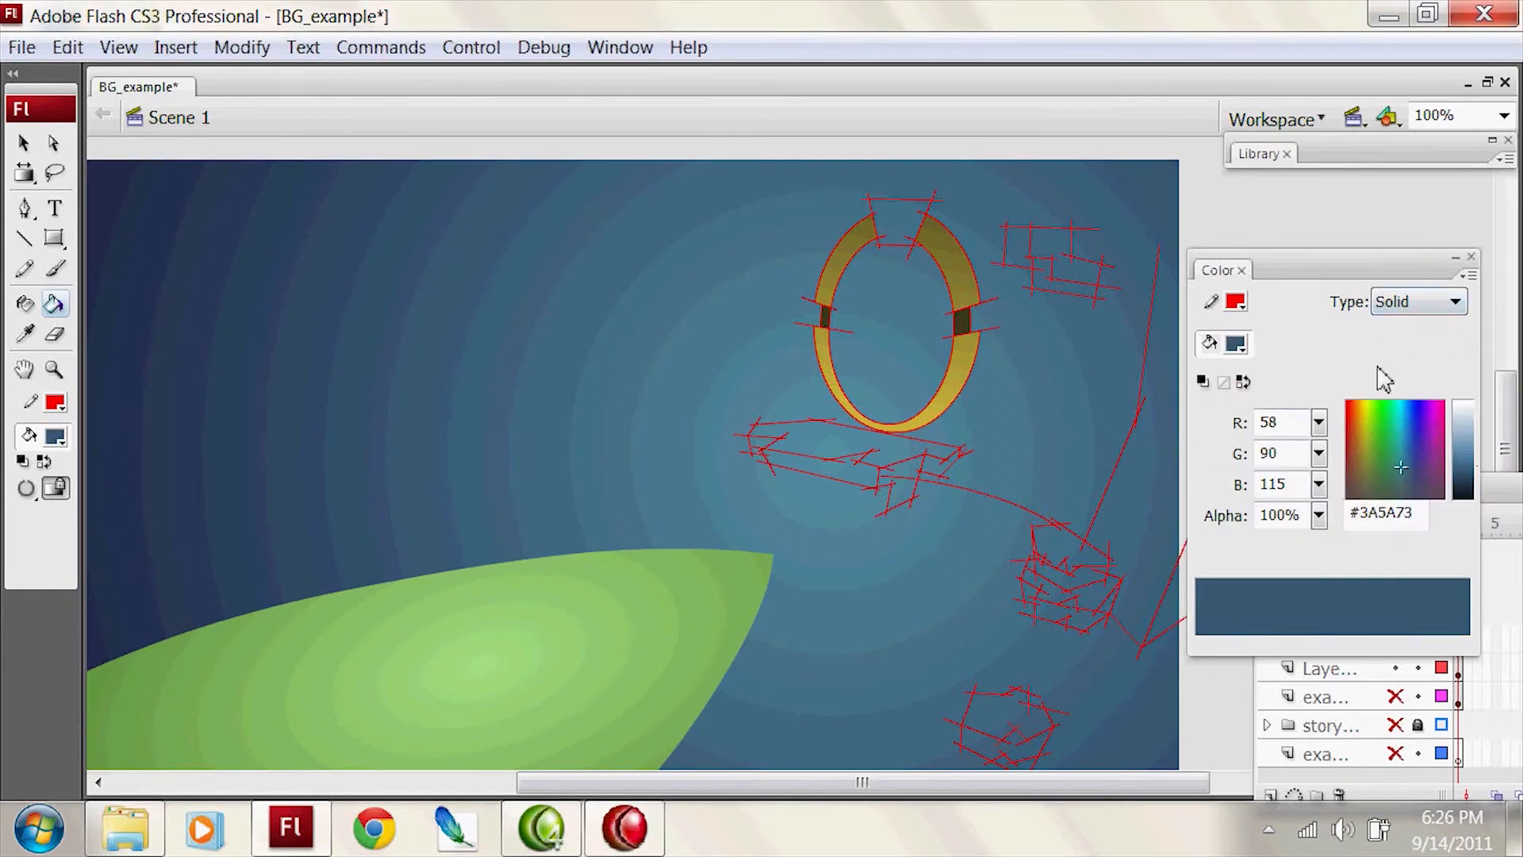
Step: Sample the arch's golden gradient and fill the keystone on top of the arch with it
{"action": "key", "text": "o"}
{"action": "key", "text": "i"}
{"action": "left_click", "coordinate": [950, 238]}
{"action": "left_click", "coordinate": [901, 222]}
{"action": "key", "text": "ctrl+z"}
{"action": "left_click", "coordinate": [903, 219]}
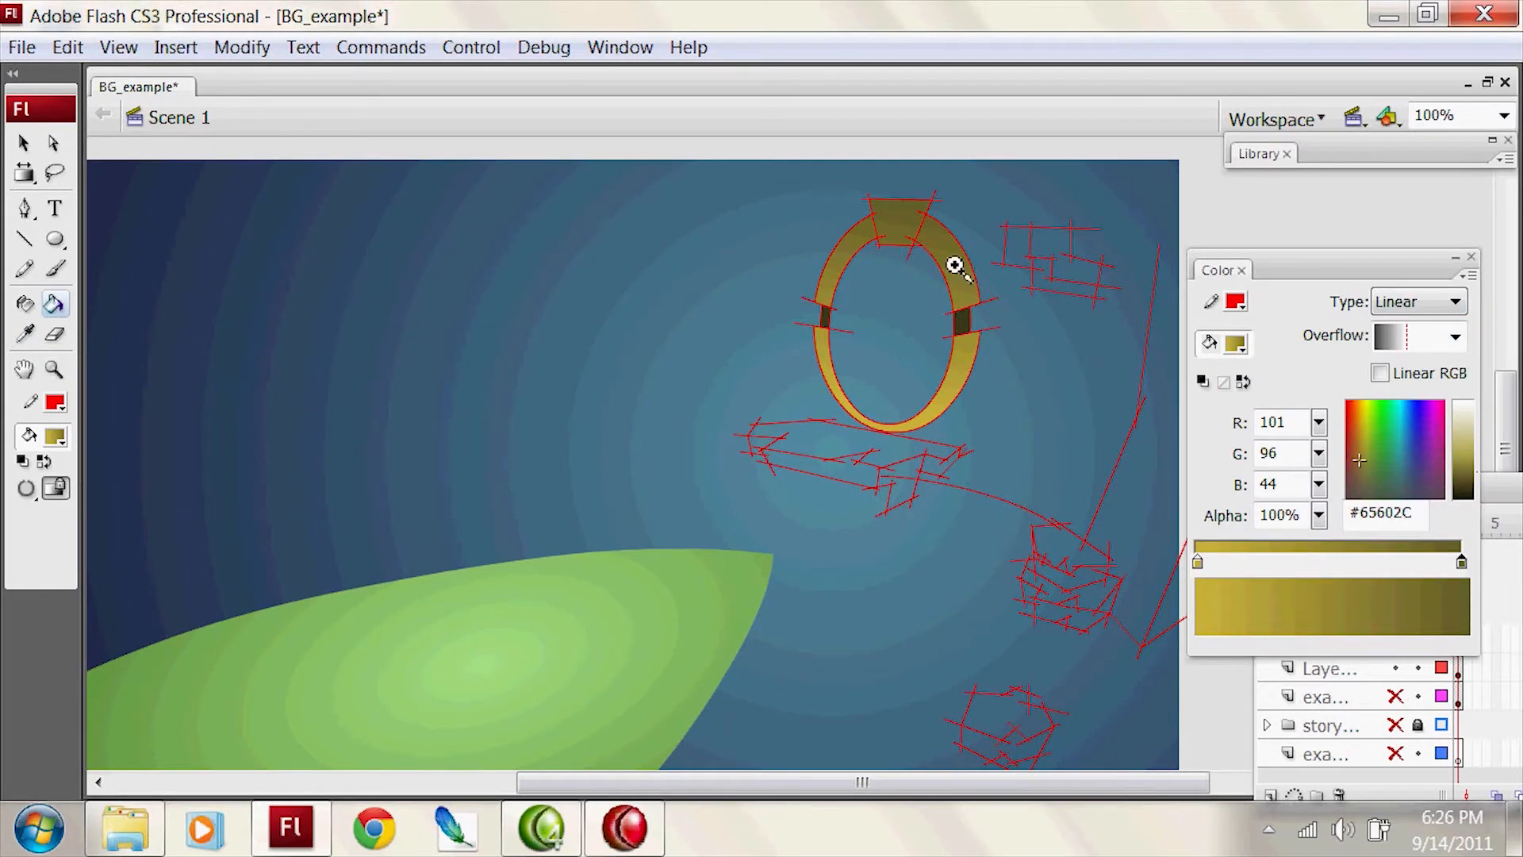
Step: Draw a line on each side of the keystone and fill the narrow gaps with dark olive #3F381B
{"action": "key", "text": "ctrl+equal"}
{"action": "key", "text": "n"}
{"action": "key", "text": "i"}
{"action": "left_click", "coordinate": [854, 539]}
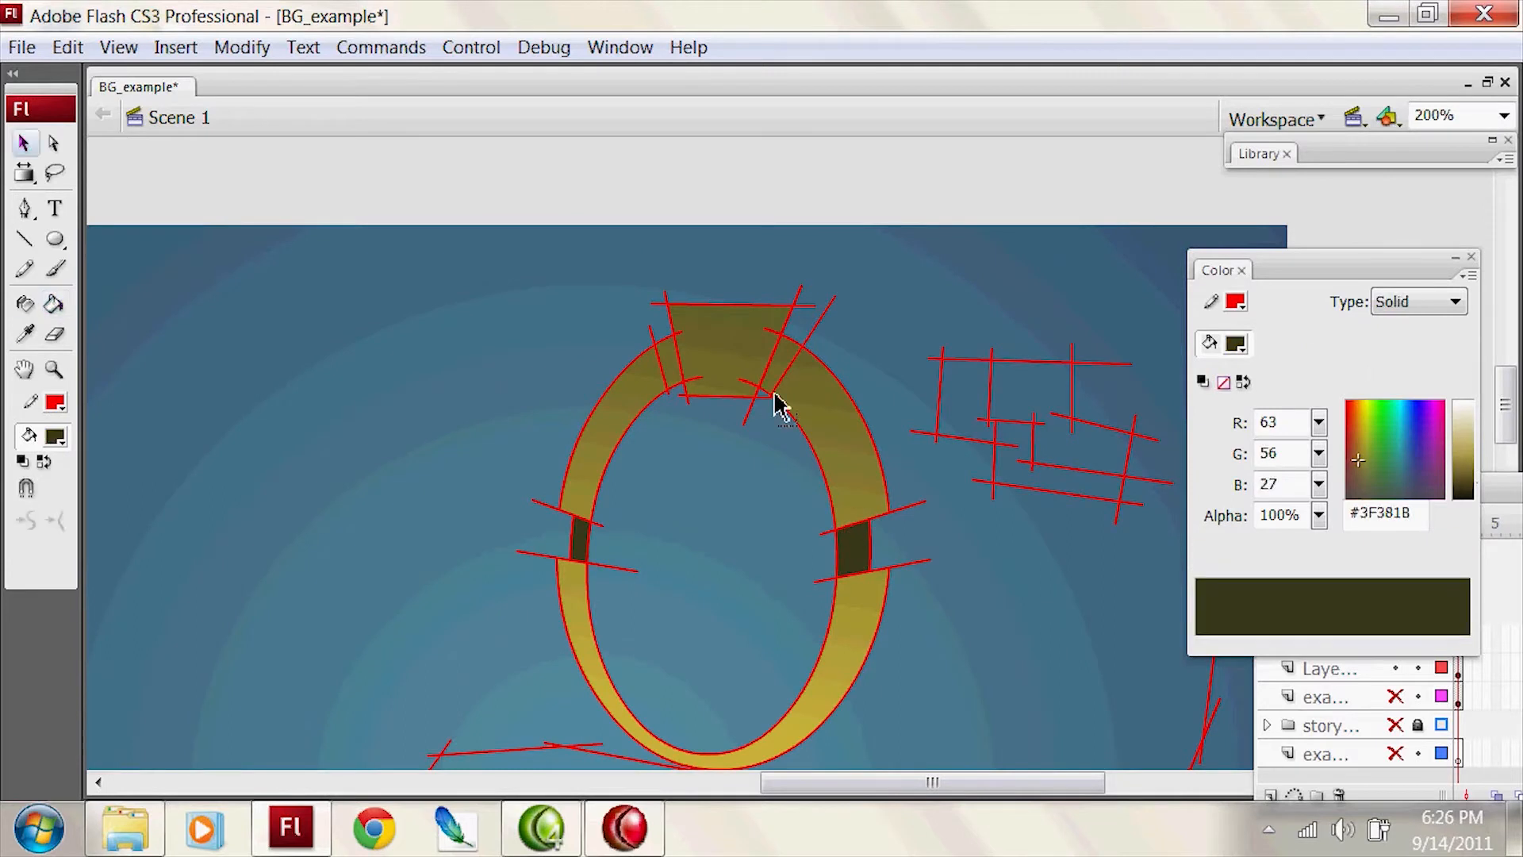
{"action": "left_click", "coordinate": [791, 346]}
{"action": "left_click", "coordinate": [673, 359]}
{"action": "left_click_drag", "start_coordinate": [730, 675], "coordinate": [861, 398]}
Step: Choose a solid dark blue and fill the side faces of the stone platform below the arch
{"action": "left_click", "coordinate": [1235, 344]}
{"action": "left_click", "coordinate": [1142, 364]}
{"action": "left_click", "coordinate": [1467, 478]}
{"action": "left_click", "coordinate": [852, 590]}
{"action": "left_click", "coordinate": [934, 561]}
Step: Lighten the solid blue to #79A7C8 and fill the top surface of the stone platform
{"action": "left_click_drag", "start_coordinate": [993, 520], "coordinate": [998, 456]}
{"action": "left_click_drag", "start_coordinate": [1475, 484], "coordinate": [1474, 435]}
{"action": "left_click", "coordinate": [805, 509]}
{"action": "left_click", "coordinate": [587, 446]}
{"action": "left_click", "coordinate": [1403, 457]}
{"action": "left_click", "coordinate": [837, 468]}
Step: Fill the top faces of the rock pile beside the platform with light blue #79A7C8
{"action": "left_click_drag", "start_coordinate": [1070, 479], "coordinate": [805, 296]}
{"action": "left_click", "coordinate": [950, 468]}
{"action": "left_click", "coordinate": [1001, 565]}
{"action": "key", "text": "z"}
{"action": "left_click", "coordinate": [979, 476], "text": "alt"}
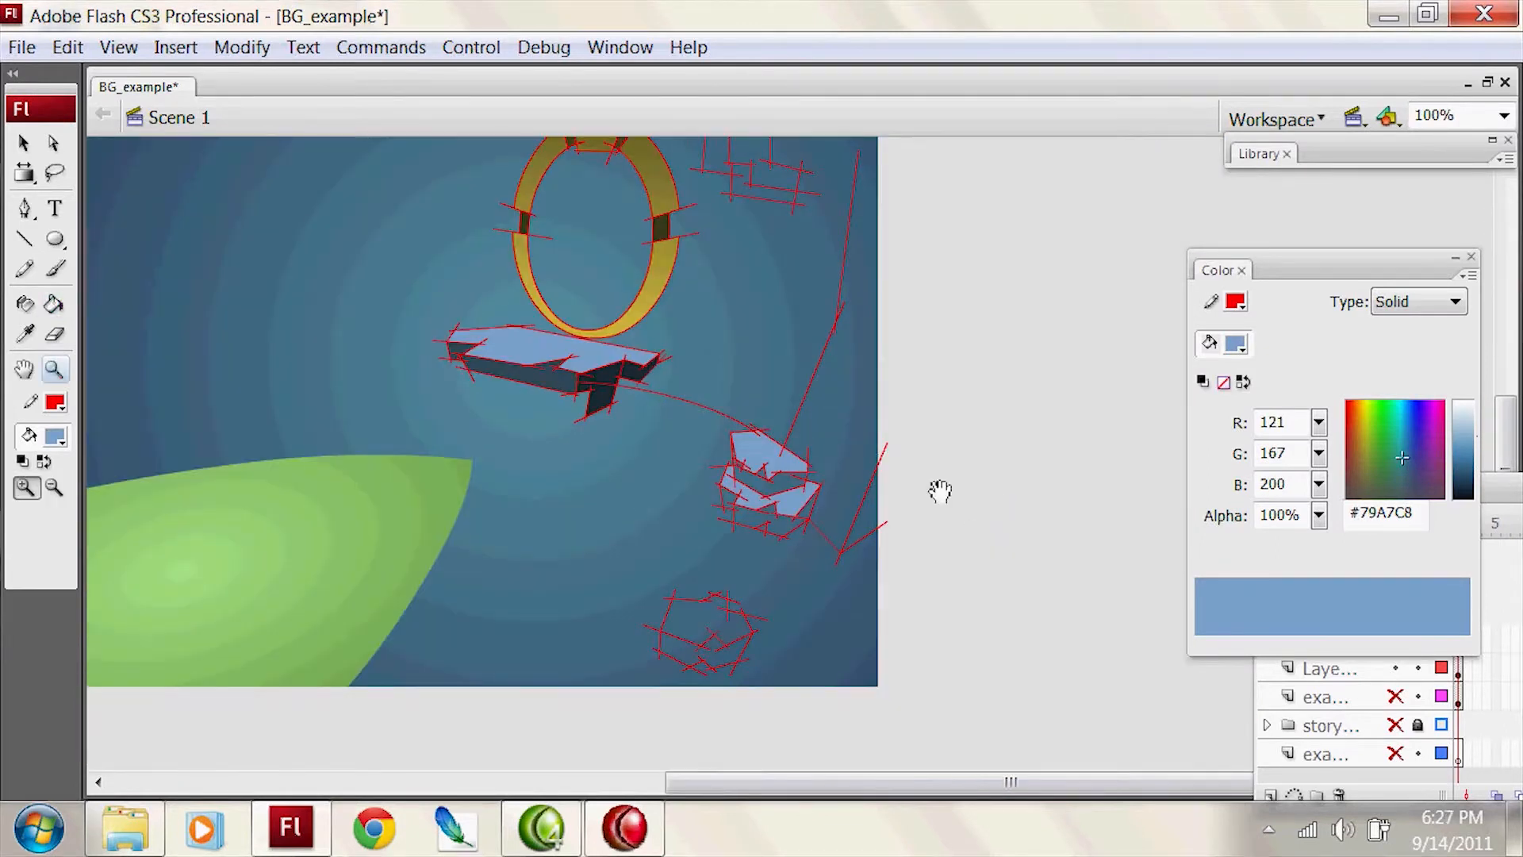
Step: Sample the platform's darkest blue and fill the shaded side faces of the rock pile
{"action": "left_click", "coordinate": [1260, 718]}
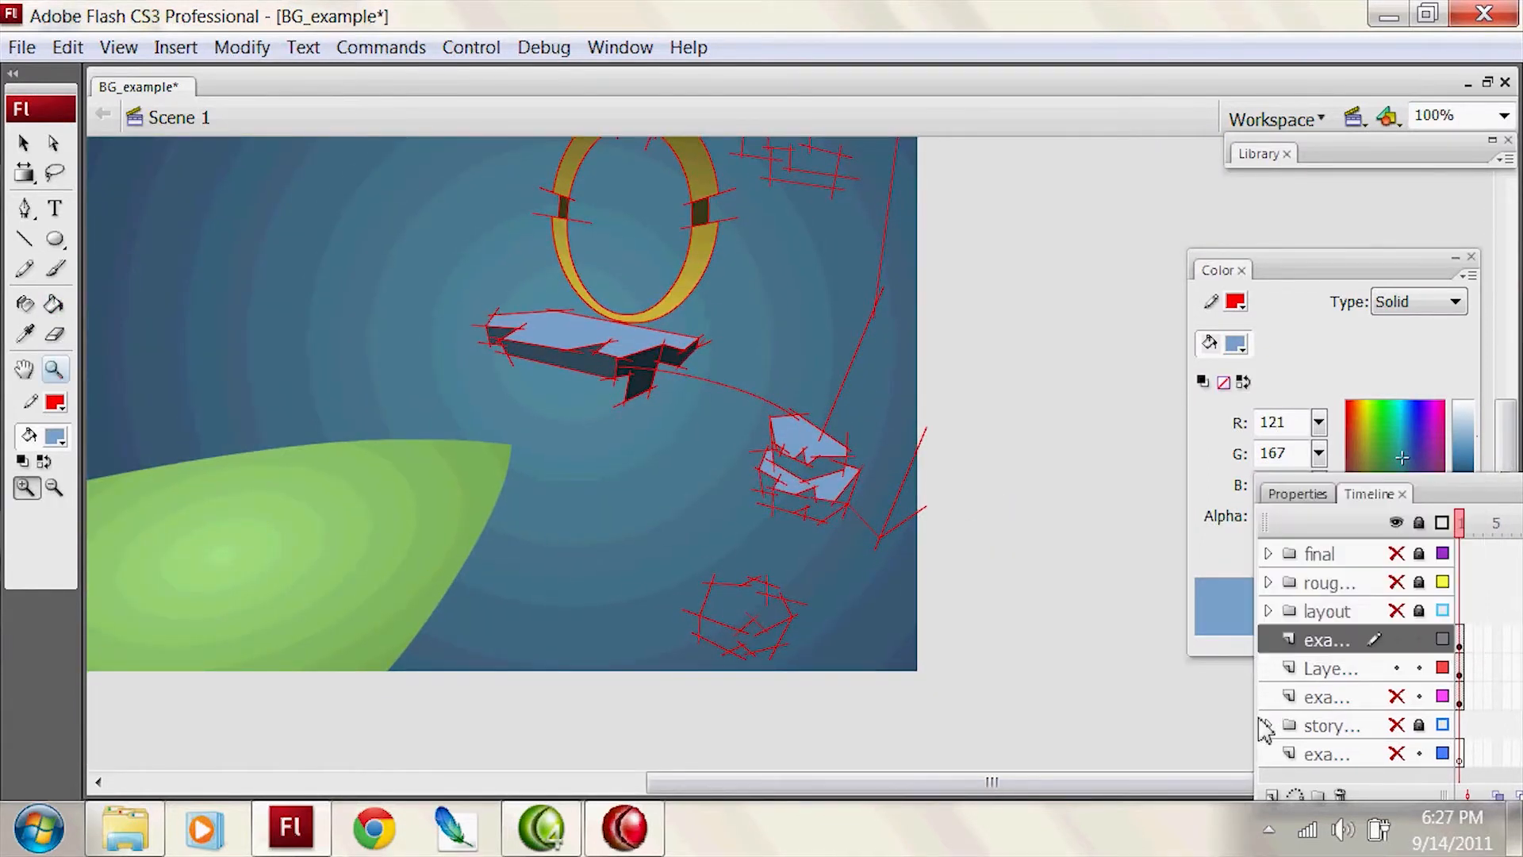
{"action": "left_click_drag", "start_coordinate": [996, 431], "coordinate": [1182, 536]}
{"action": "key", "text": "i"}
{"action": "left_click", "coordinate": [869, 457]}
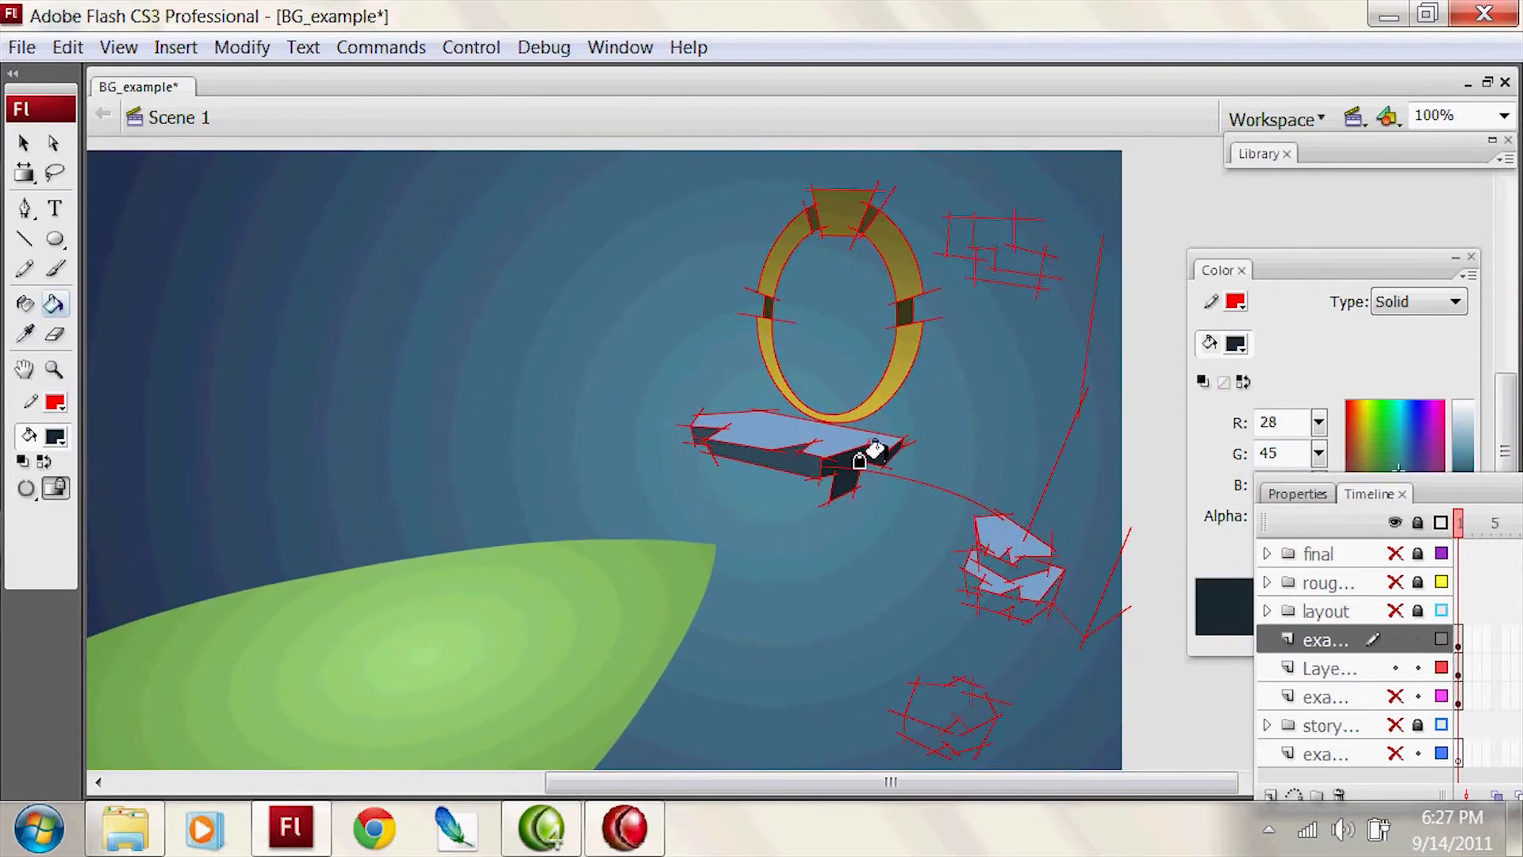
{"action": "left_click", "coordinate": [1015, 603]}
{"action": "left_click", "coordinate": [1019, 558]}
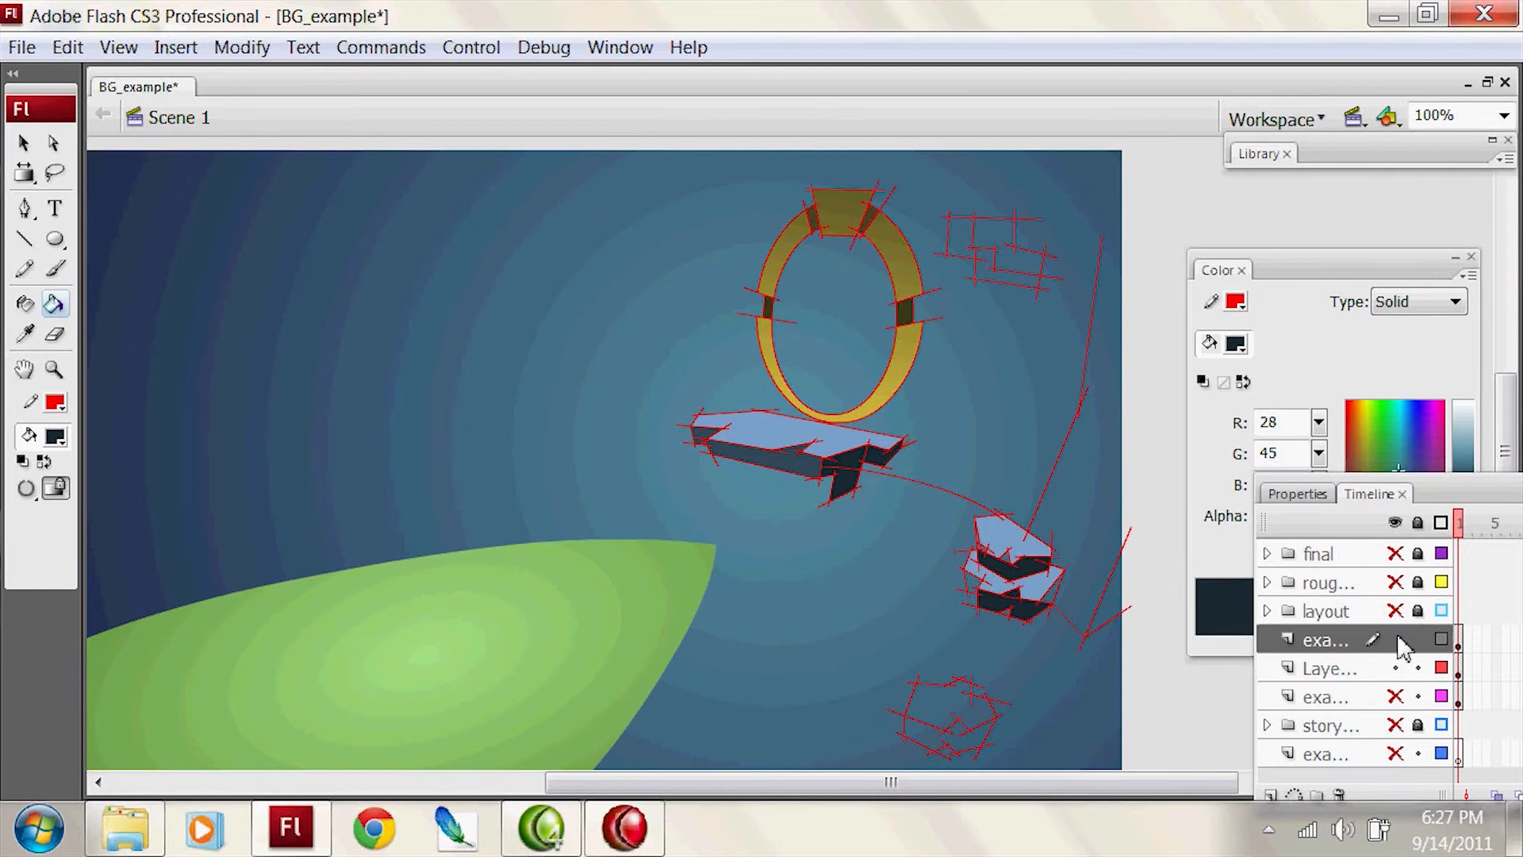
Step: Hide the example colour layer and the red line layer, and show the rough colours folder
{"action": "left_click_drag", "start_coordinate": [1398, 639], "coordinate": [1397, 667]}
{"action": "left_click", "coordinate": [1402, 583]}
{"action": "mouse_move", "coordinate": [943, 583]}
{"action": "left_mouse_down"}
{"action": "mouse_move", "coordinate": [1081, 578]}
{"action": "mouse_move", "coordinate": [1008, 567]}
{"action": "left_mouse_up"}
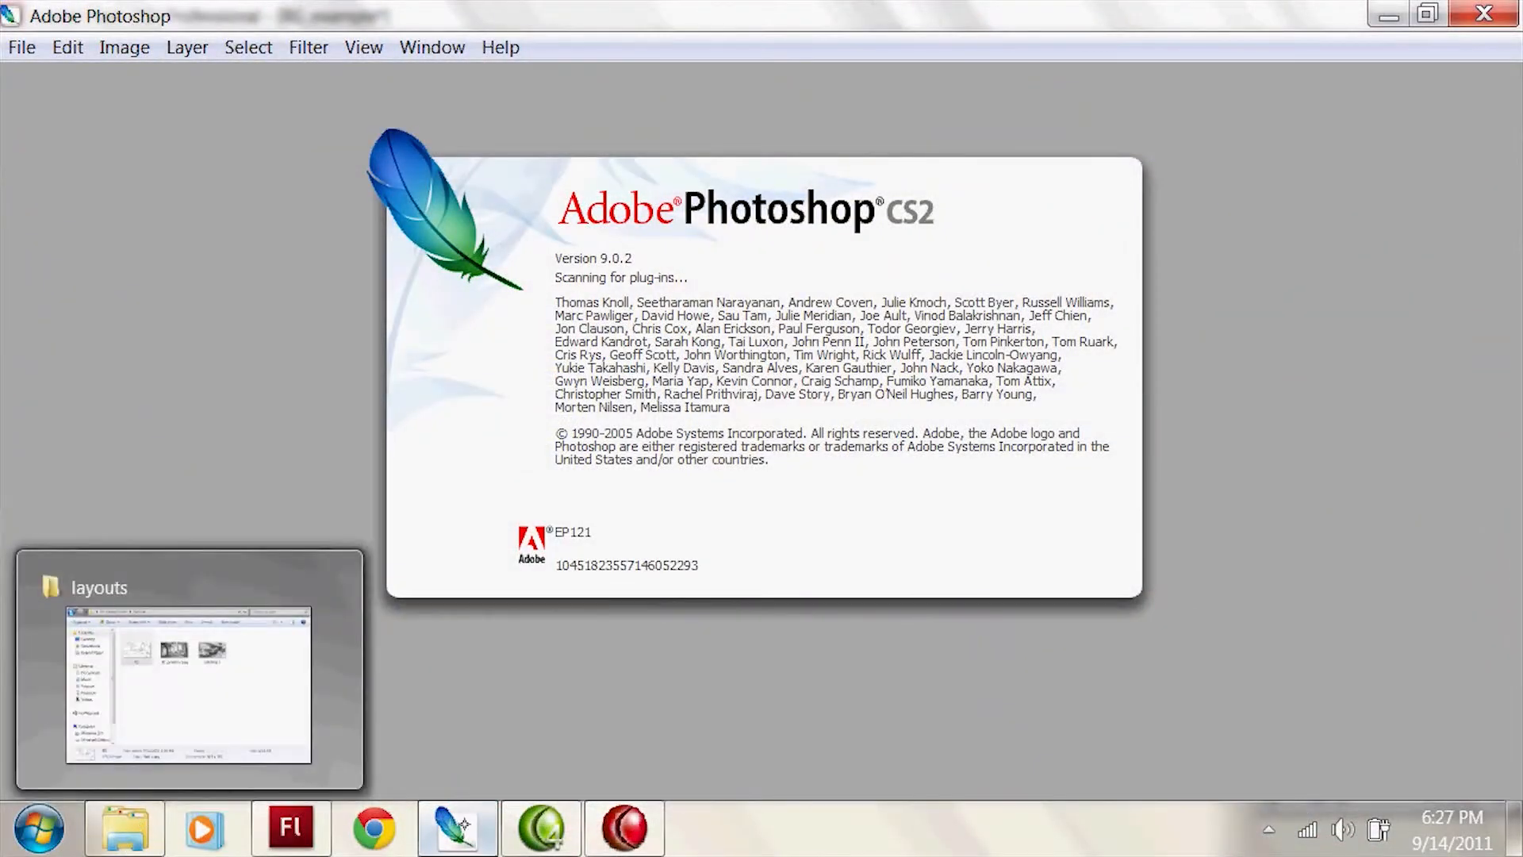
Step: Return to Flash and export the scene as a PNG named BG_example into the PU backgrounds folder at 144 dpi
{"action": "left_click", "coordinate": [291, 827]}
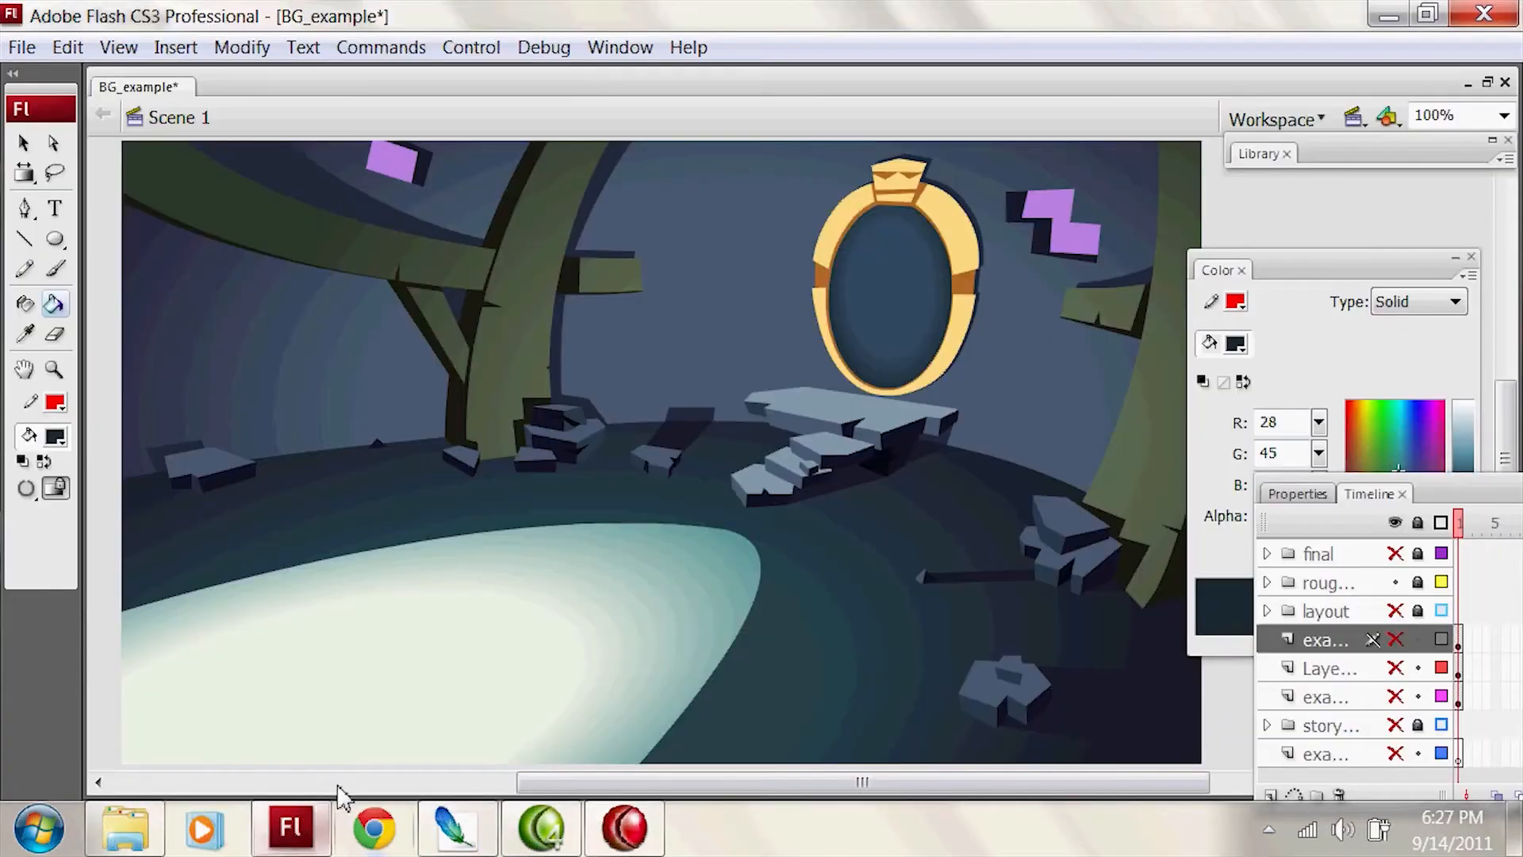
{"action": "left_click", "coordinate": [19, 46]}
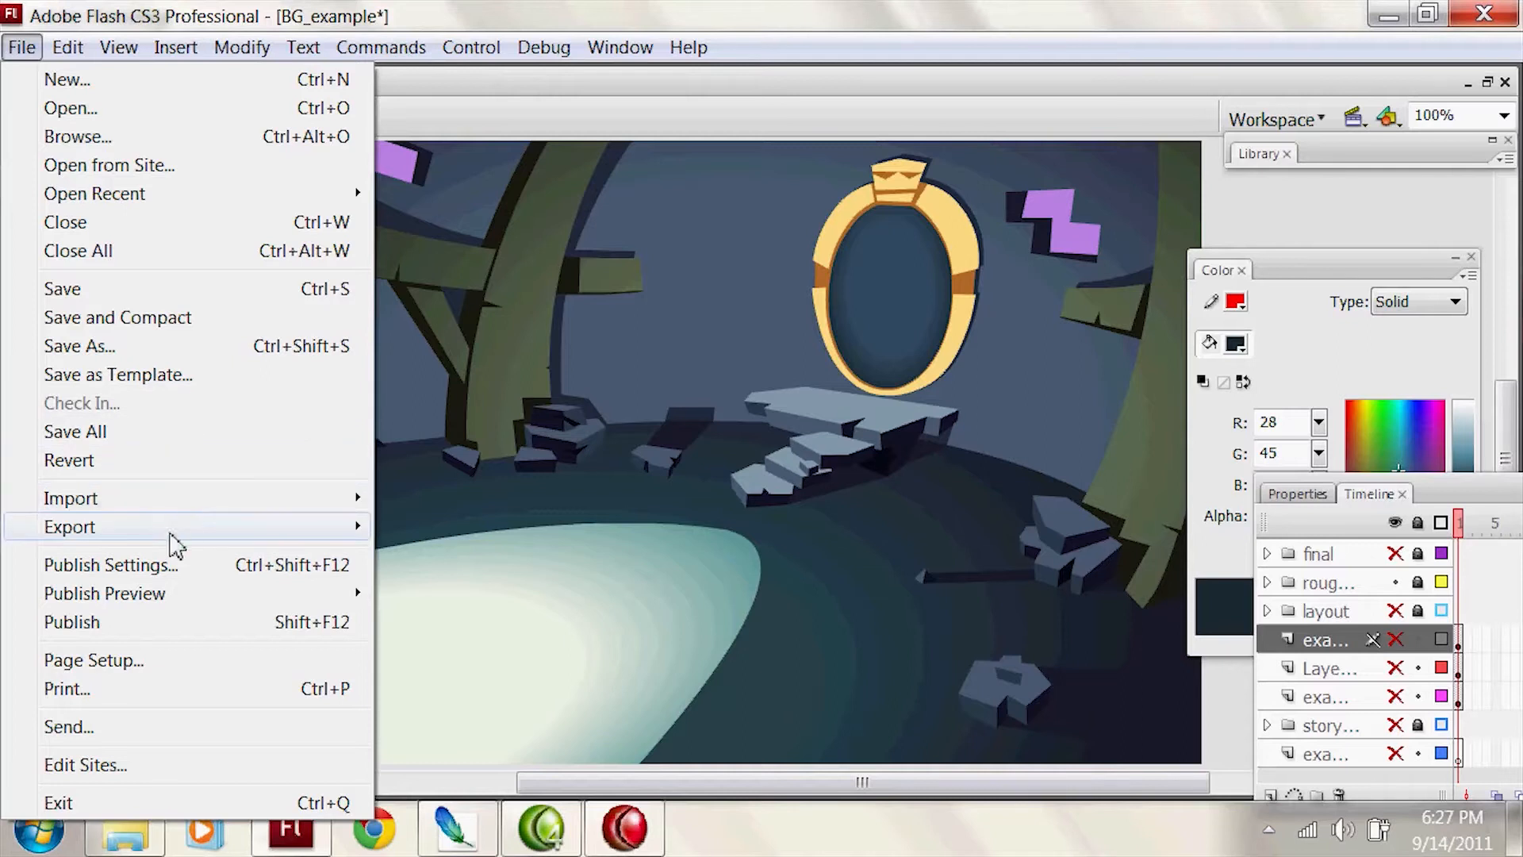
{"action": "mouse_move", "coordinate": [203, 543]}
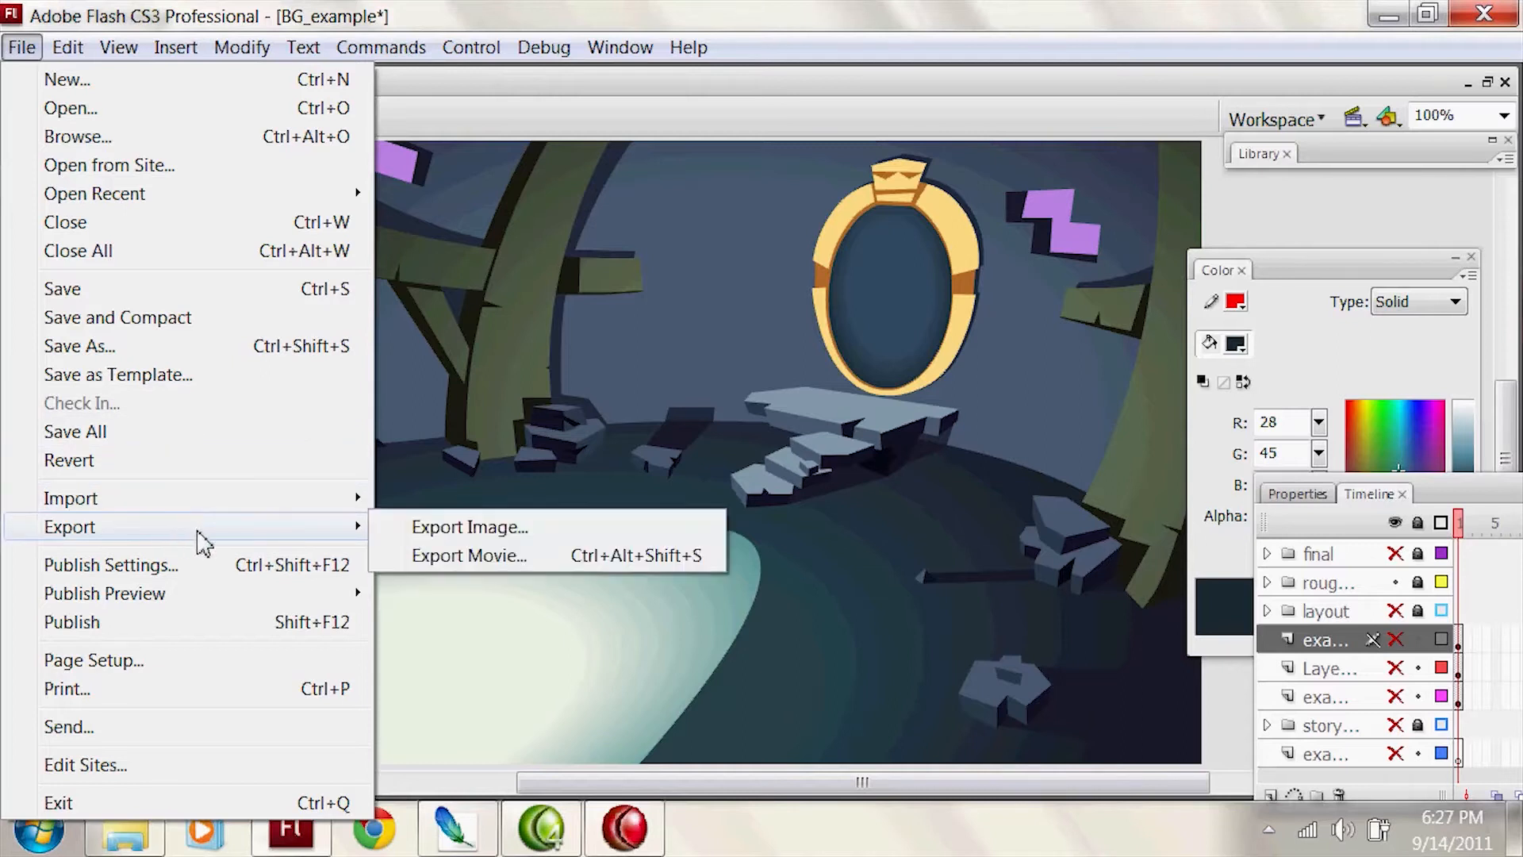
{"action": "left_click", "coordinate": [541, 538]}
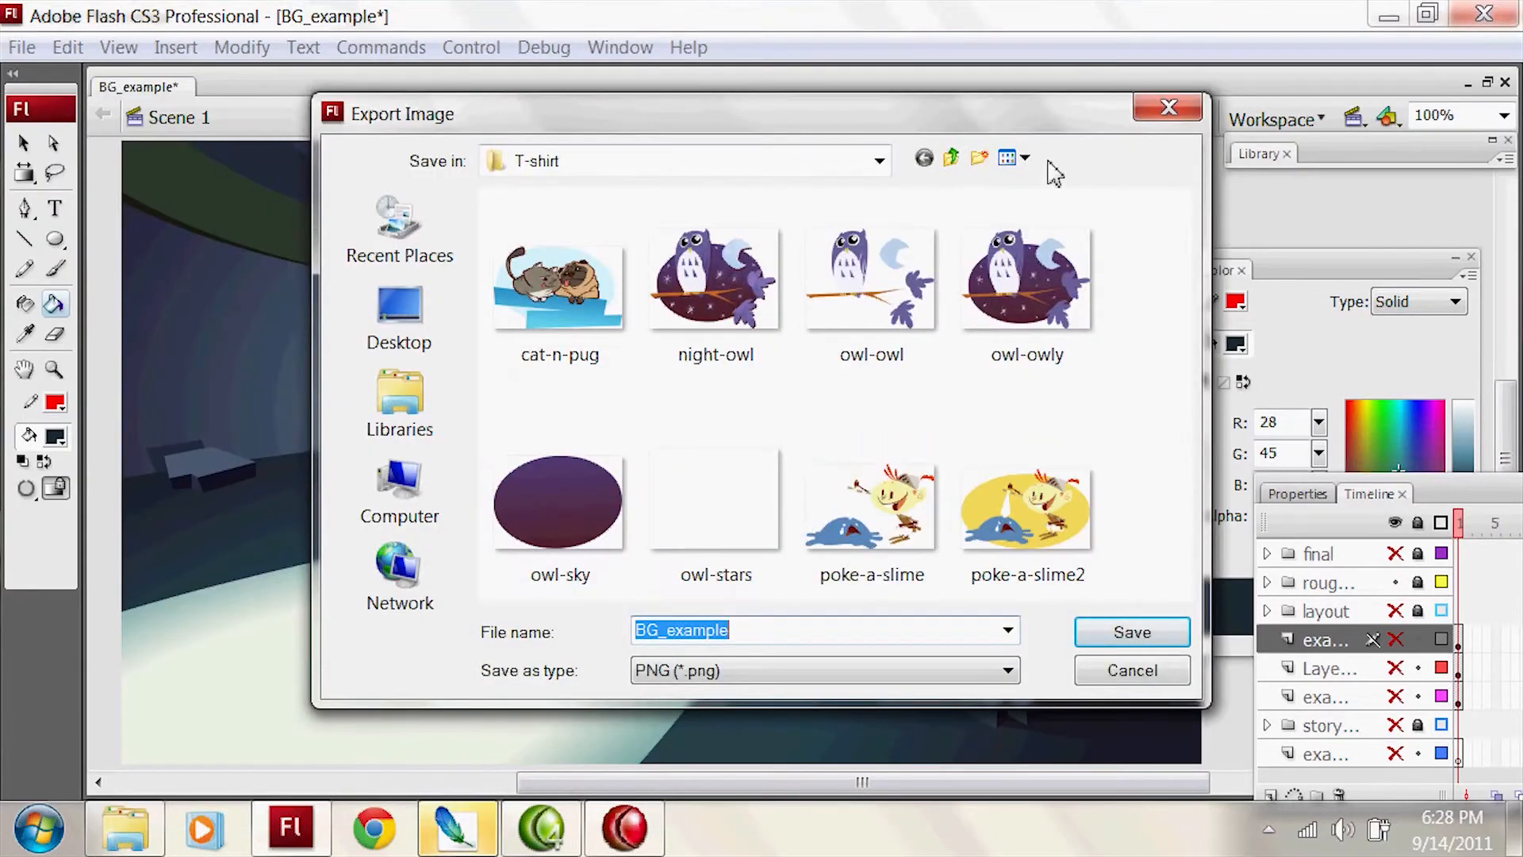
{"action": "left_click", "coordinate": [953, 158]}
{"action": "left_click", "coordinate": [952, 158]}
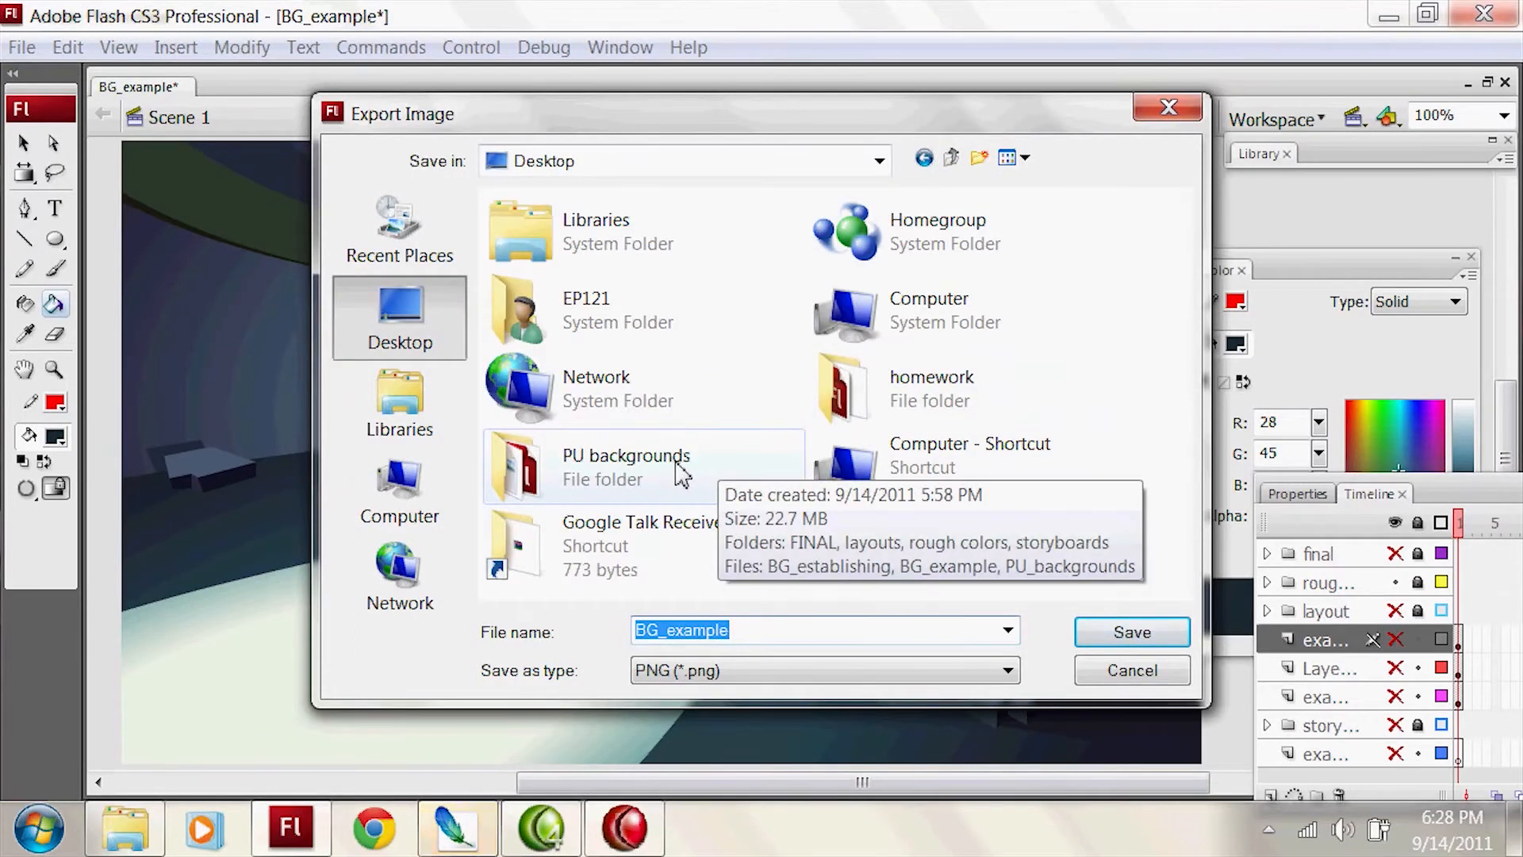
{"action": "double_click", "coordinate": [634, 464]}
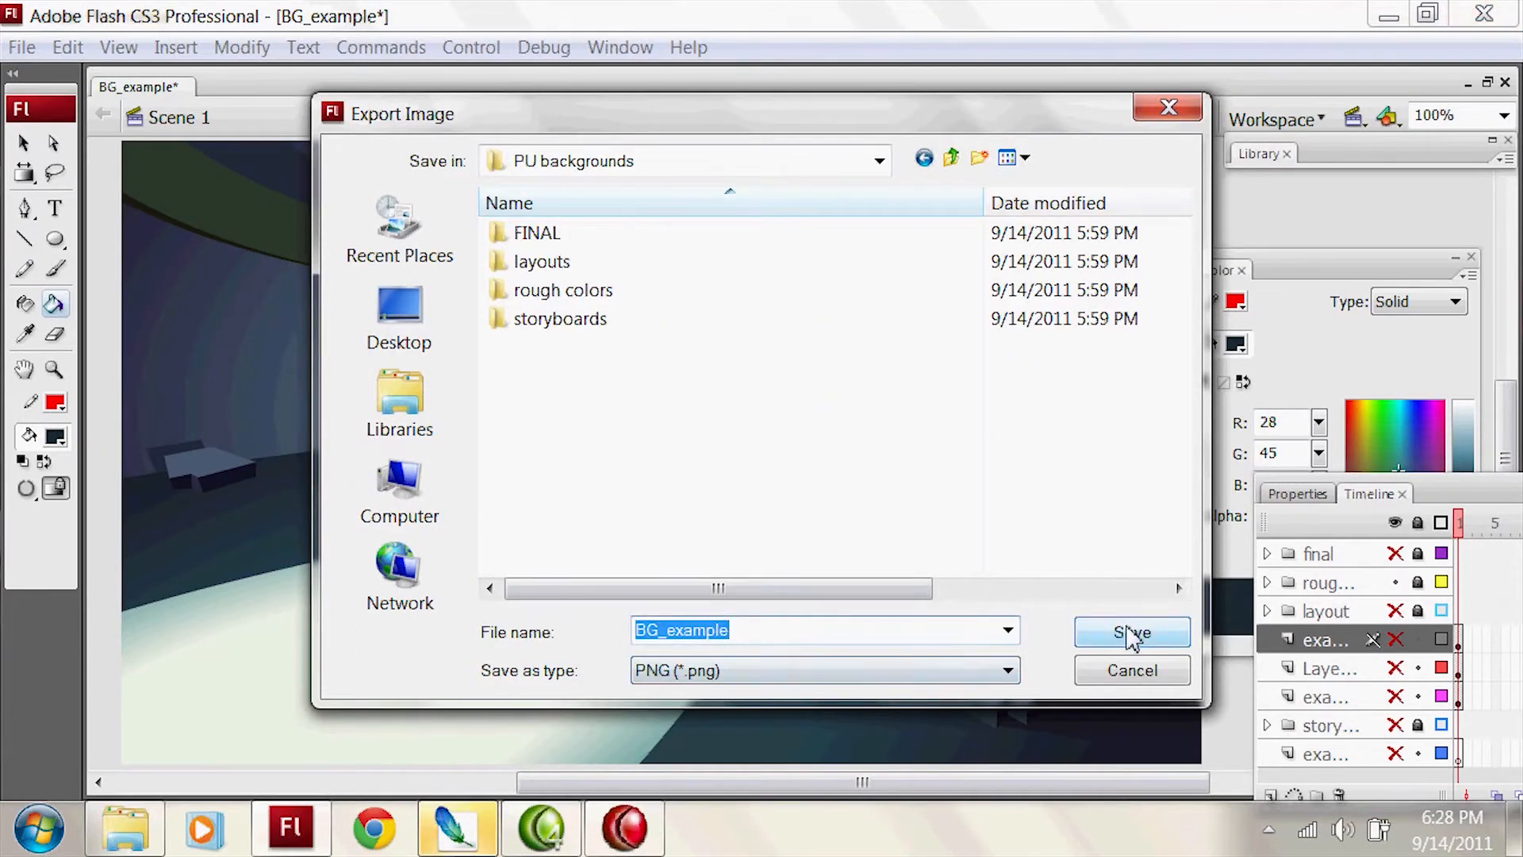
{"action": "left_click", "coordinate": [1133, 632]}
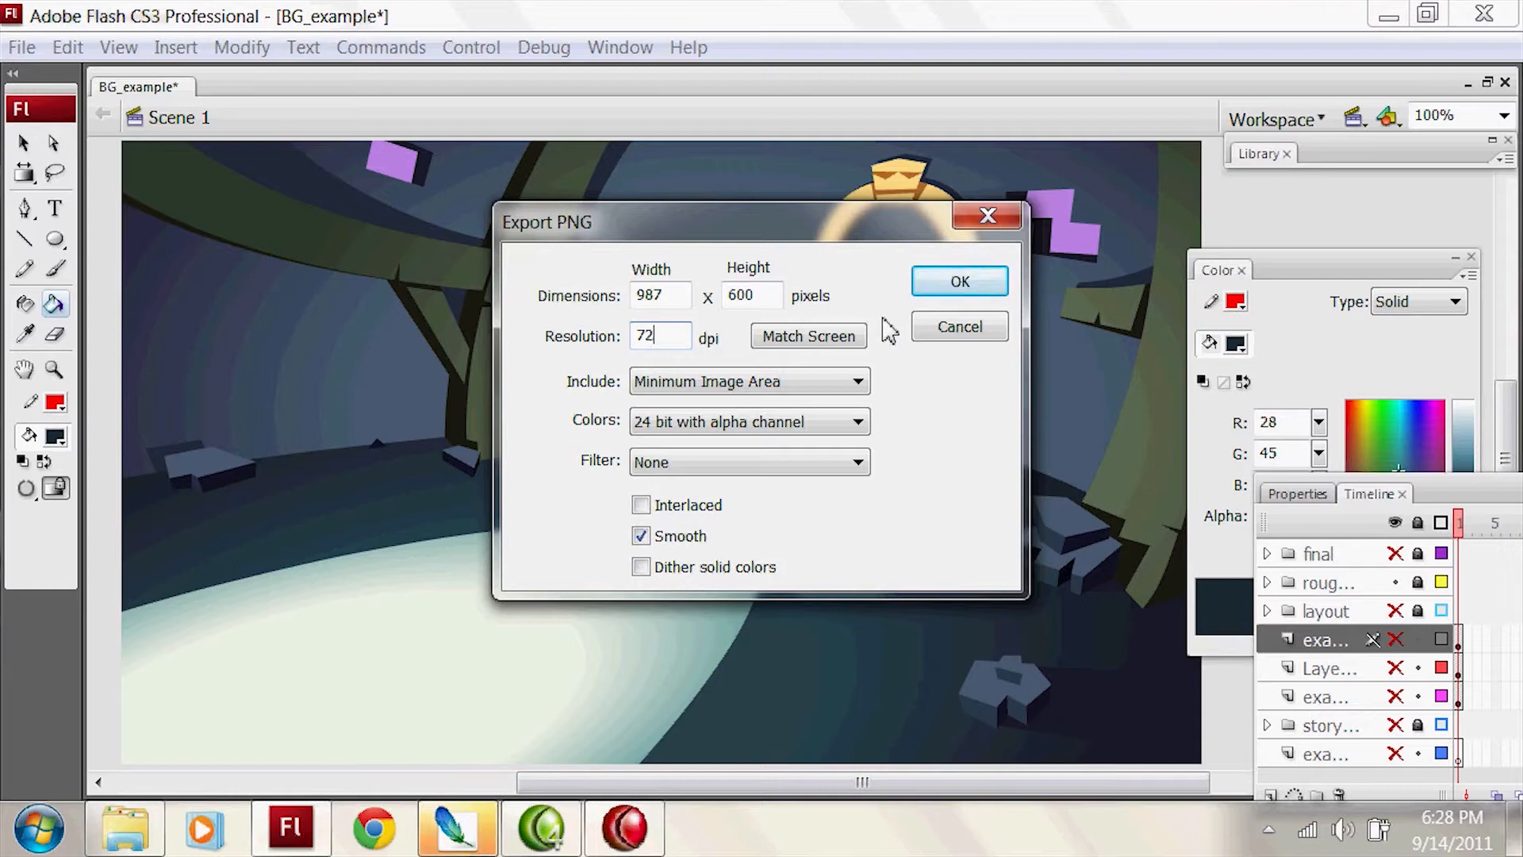
{"action": "type", "text": "144"}
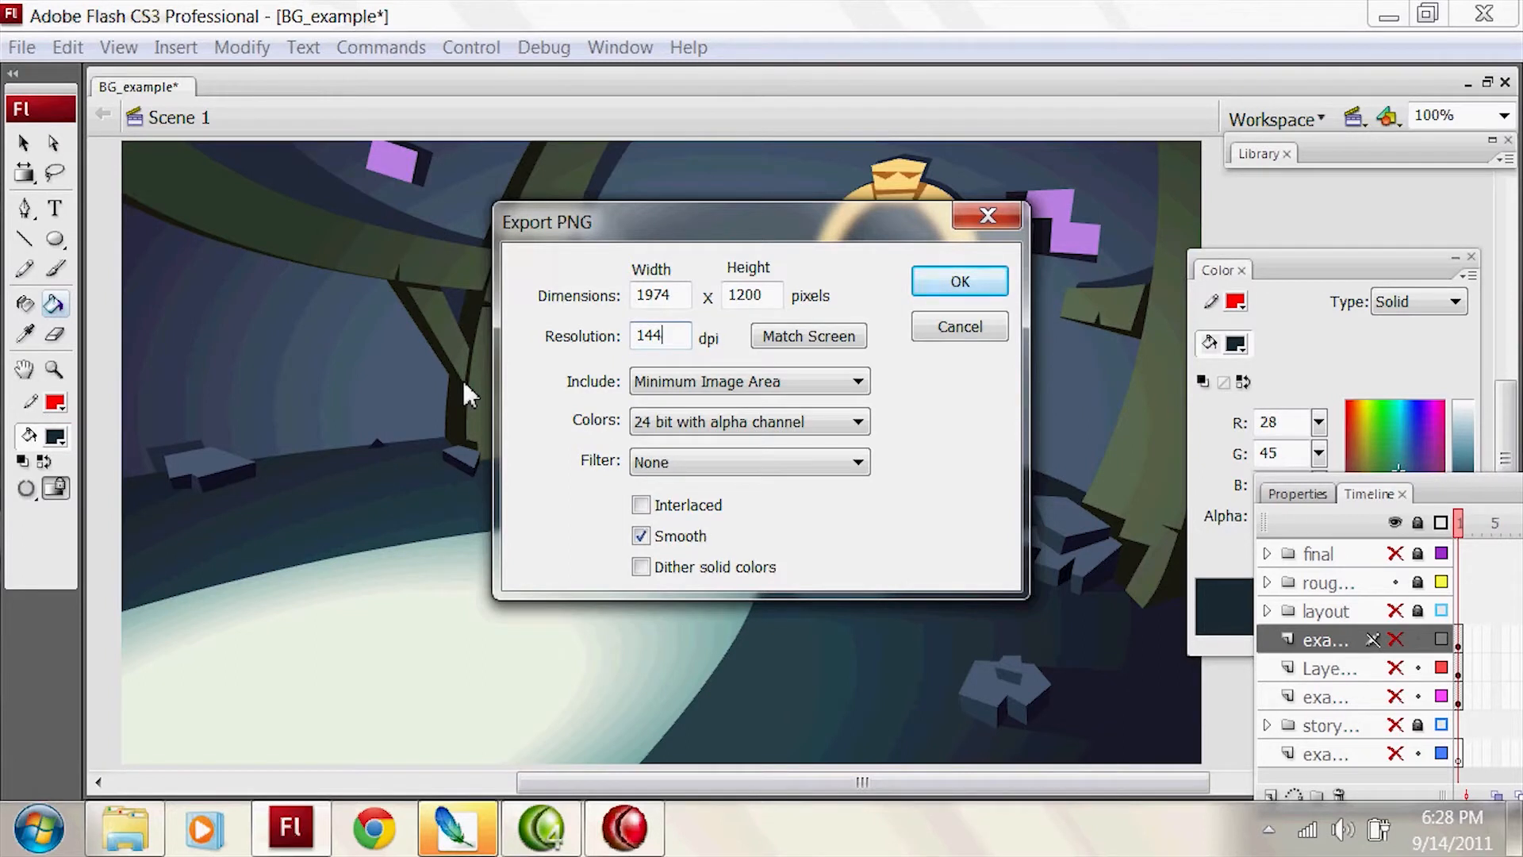
{"action": "left_click", "coordinate": [960, 282]}
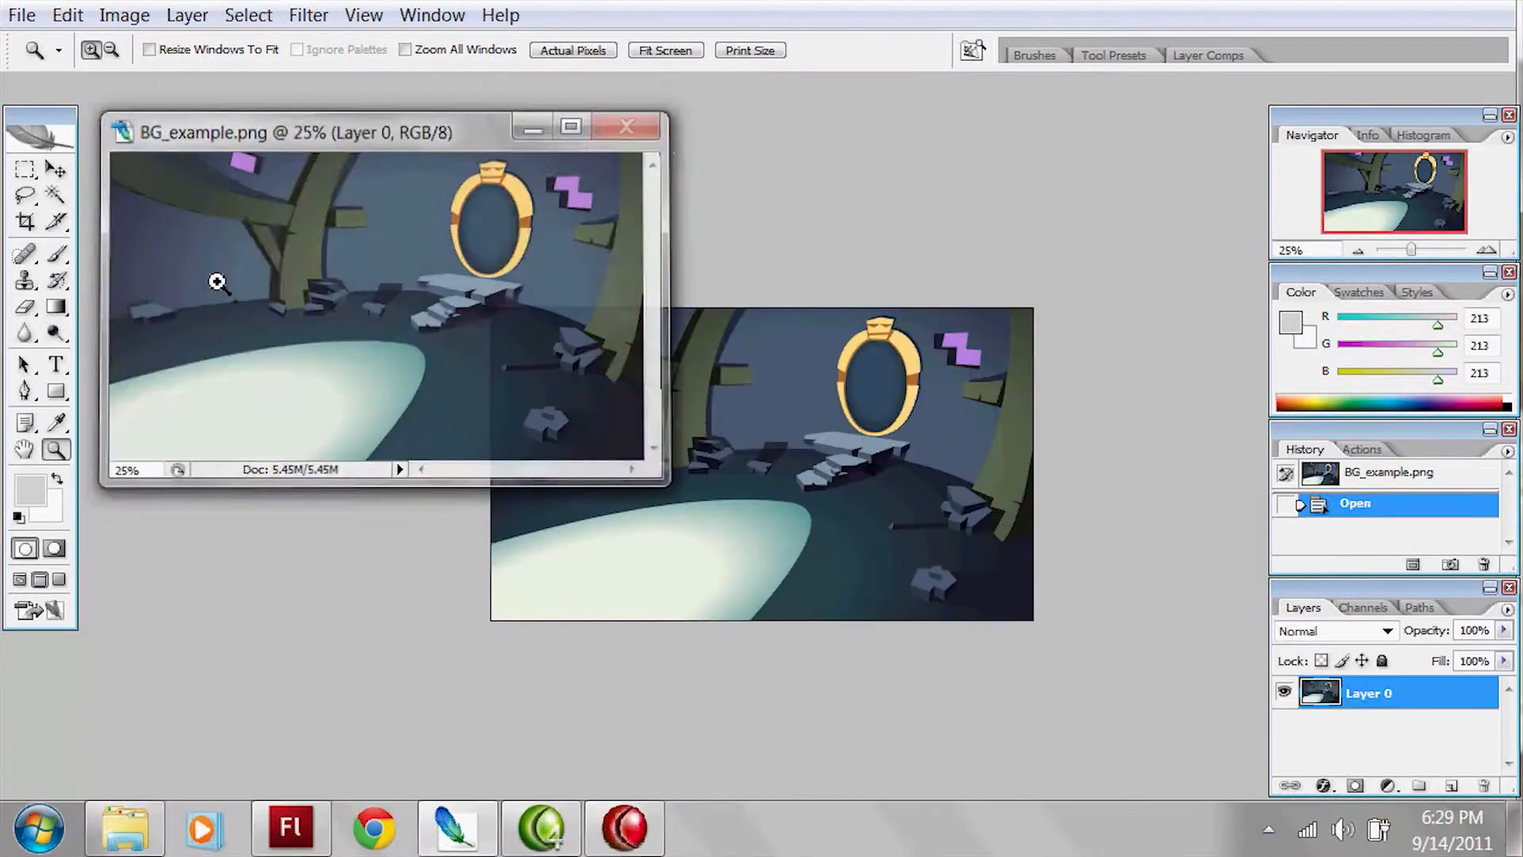
Step: In Photoshop, add an empty layer to BG_example.png and duplicate the original image layer
{"action": "left_click", "coordinate": [842, 415]}
{"action": "left_click", "coordinate": [841, 425]}
{"action": "left_click", "coordinate": [884, 456]}
{"action": "left_click", "coordinate": [885, 456]}
{"action": "left_click_drag", "start_coordinate": [885, 470], "coordinate": [824, 605]}
{"action": "left_click", "coordinate": [1450, 787]}
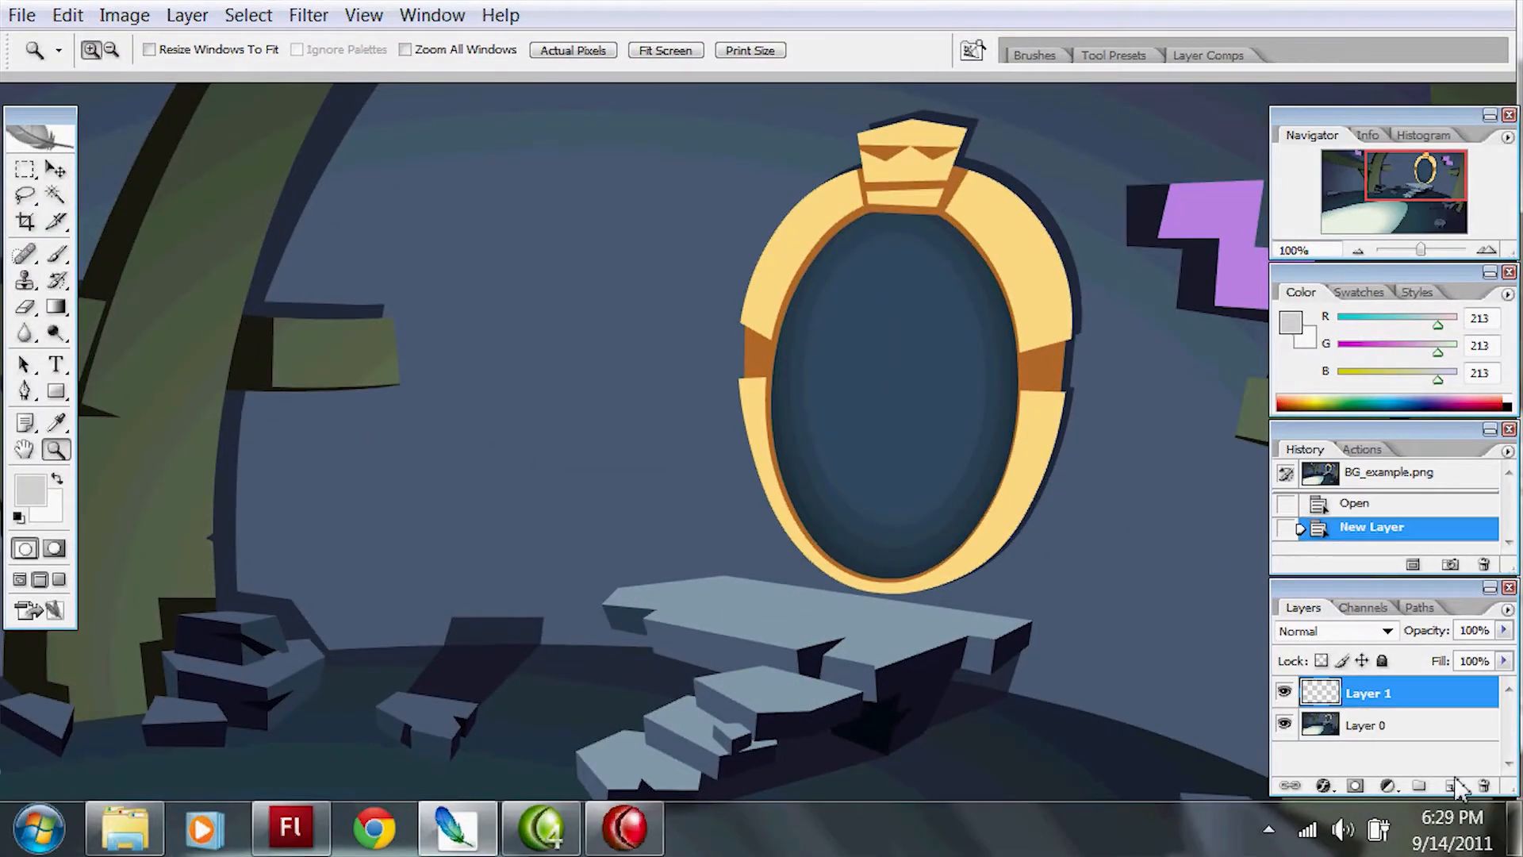
{"action": "left_click", "coordinate": [1359, 728]}
{"action": "key", "text": "ctrl+j"}
{"action": "left_click_drag", "start_coordinate": [986, 449], "coordinate": [815, 358]}
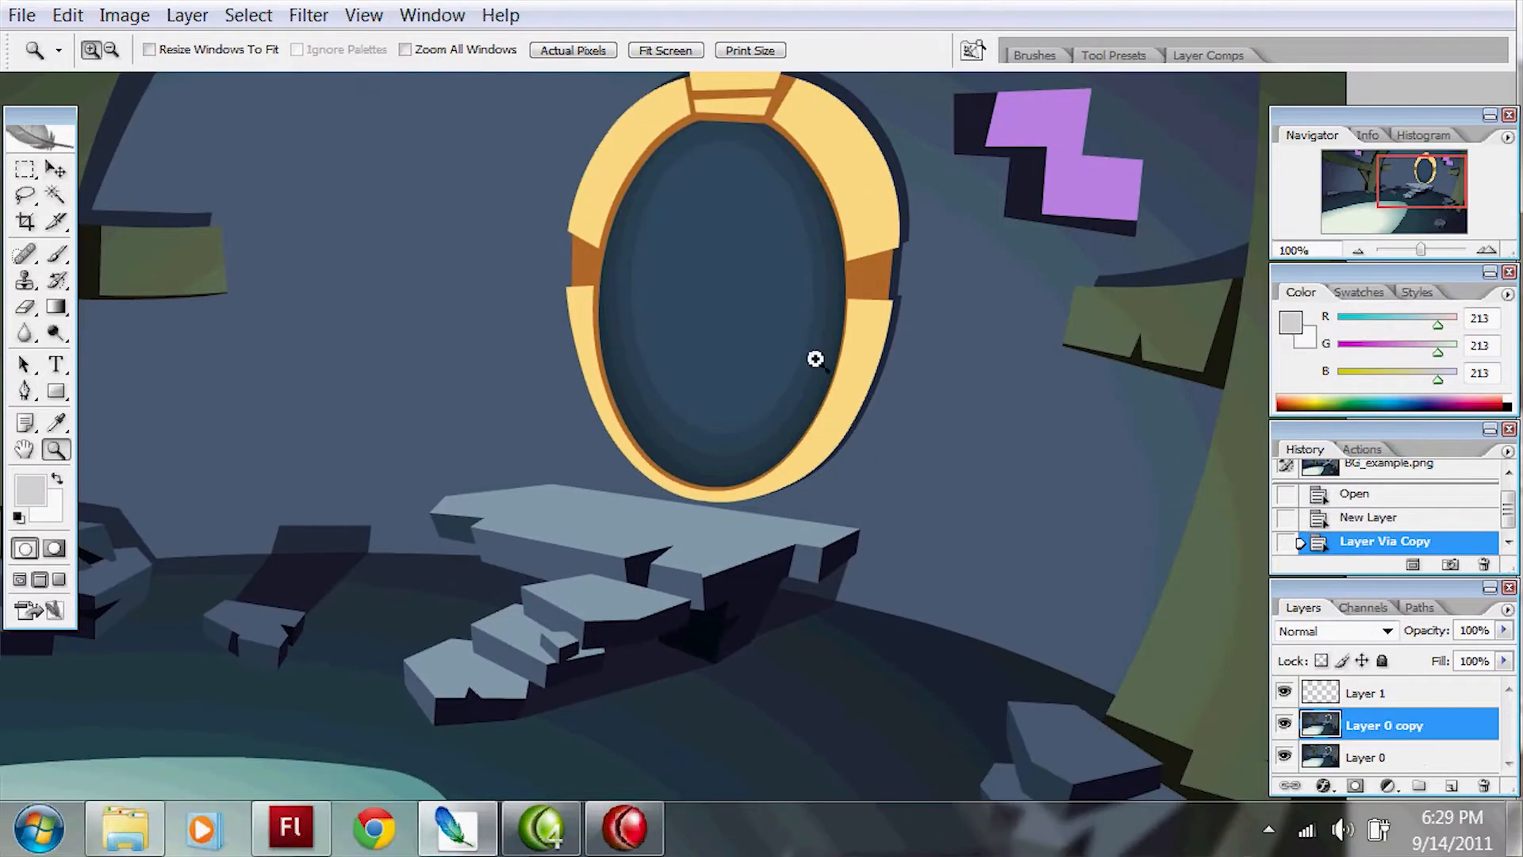
Step: Reposition the Layers and Navigator palettes within the workspace
{"action": "left_click", "coordinate": [1394, 731]}
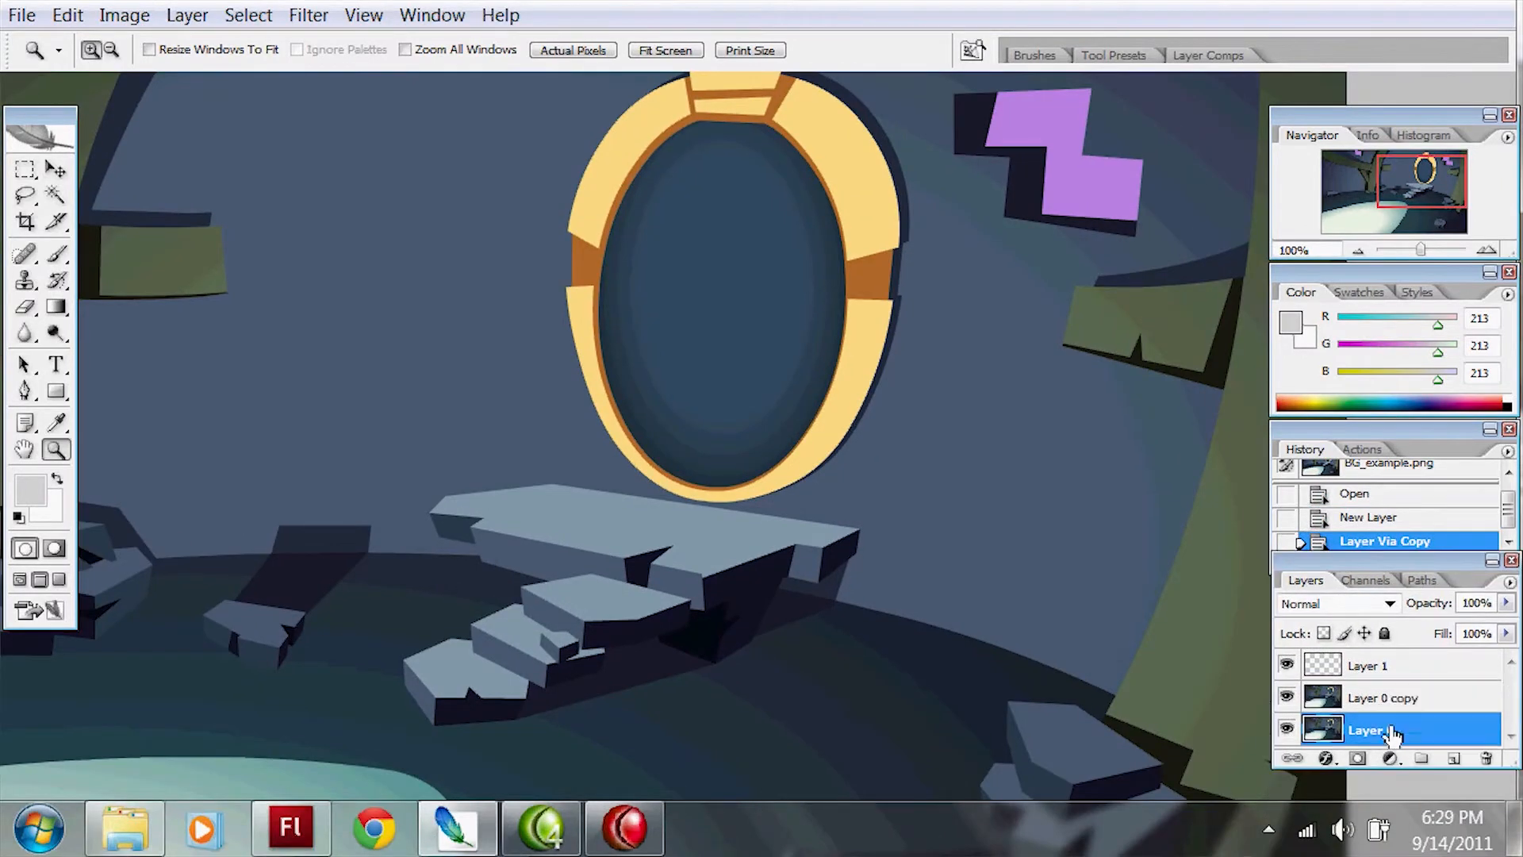
{"action": "left_click", "coordinate": [1509, 430]}
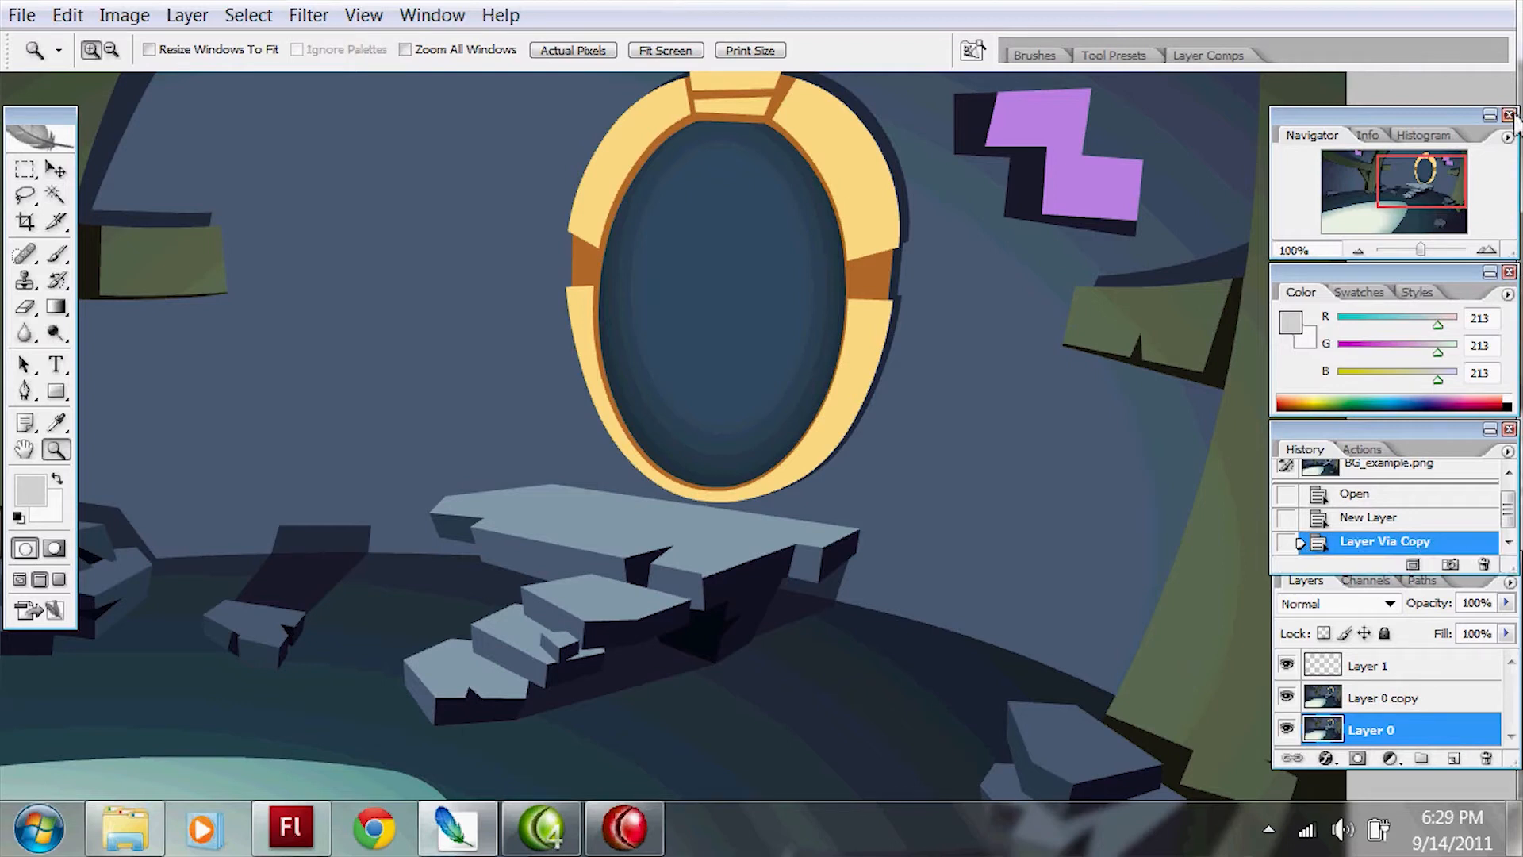
{"action": "mouse_move", "coordinate": [1511, 117]}
{"action": "left_mouse_down"}
{"action": "mouse_move", "coordinate": [1458, 133]}
{"action": "mouse_move", "coordinate": [1486, 108]}
{"action": "left_mouse_up"}
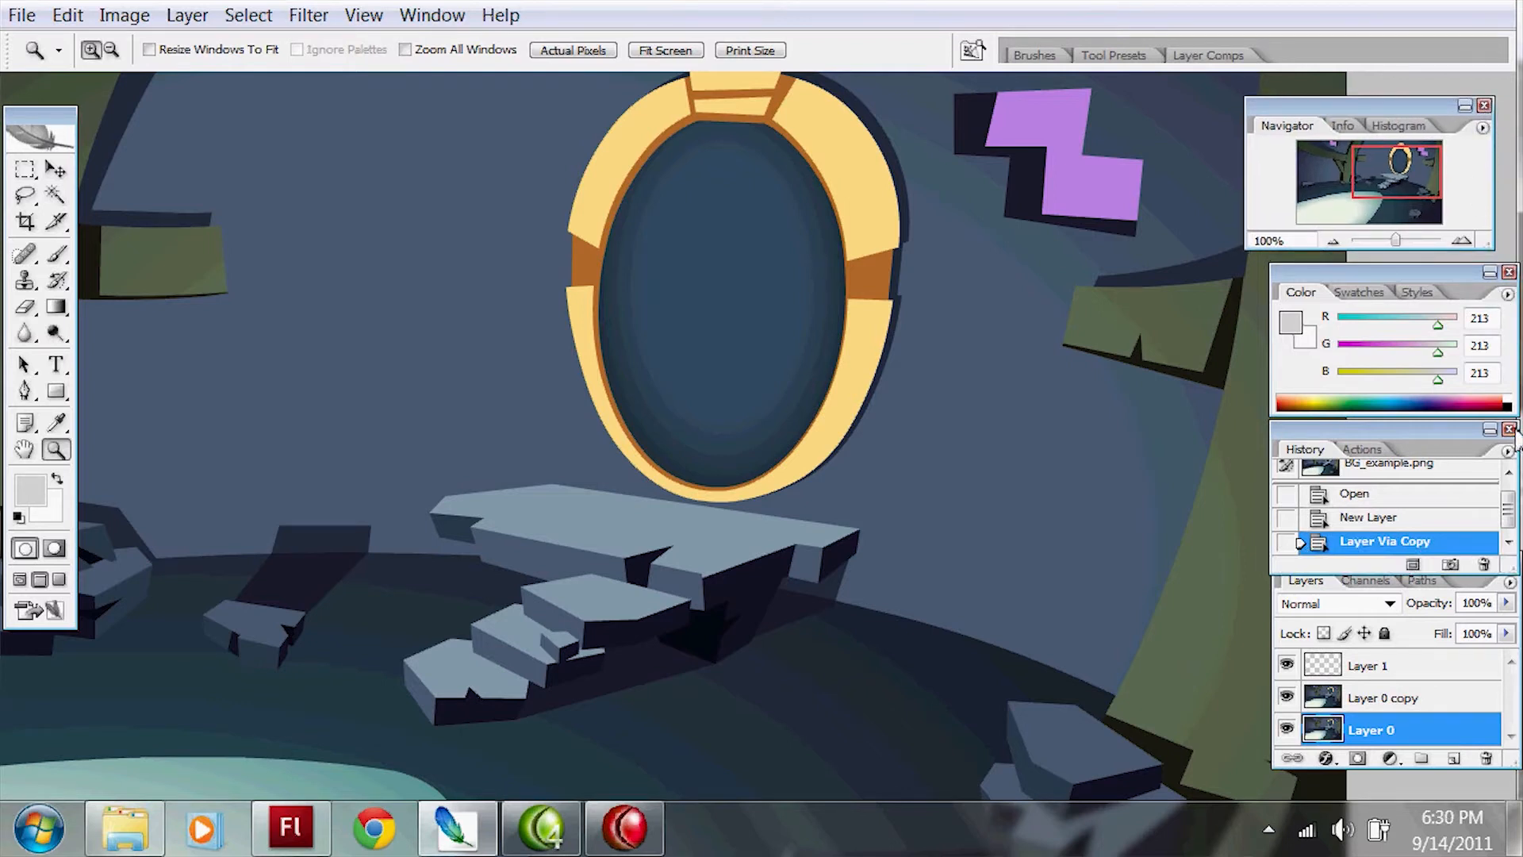
{"action": "left_click_drag", "start_coordinate": [765, 464], "coordinate": [1071, 368]}
Step: Make Layer 0 copy active, try Magic Wand selections on the wall, and set the wand's tolerance to 10
{"action": "left_click", "coordinate": [1416, 698]}
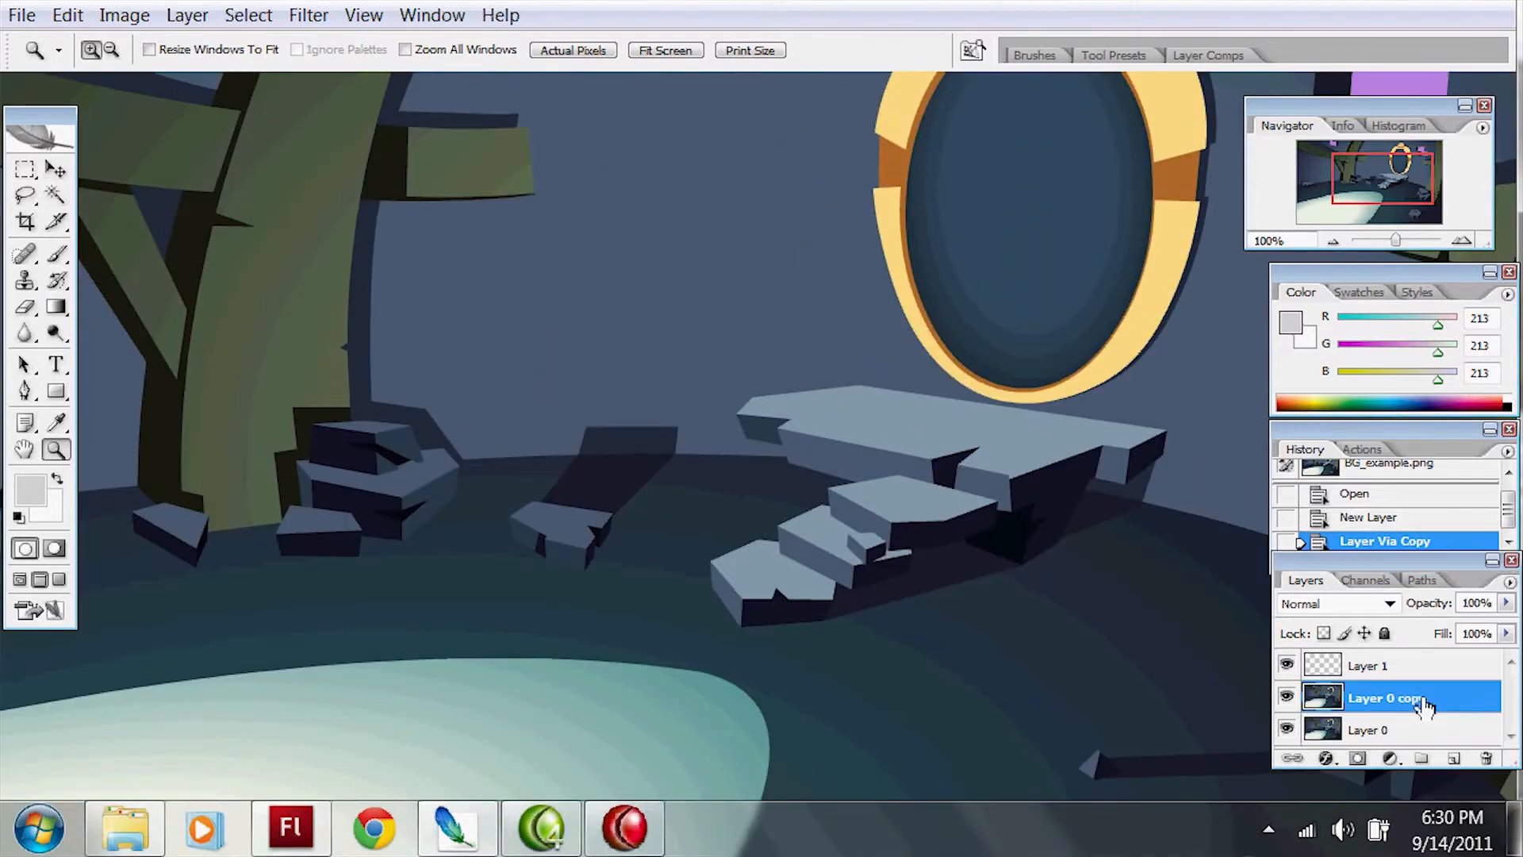
{"action": "key", "text": "w"}
{"action": "left_click_drag", "start_coordinate": [895, 302], "coordinate": [936, 407]}
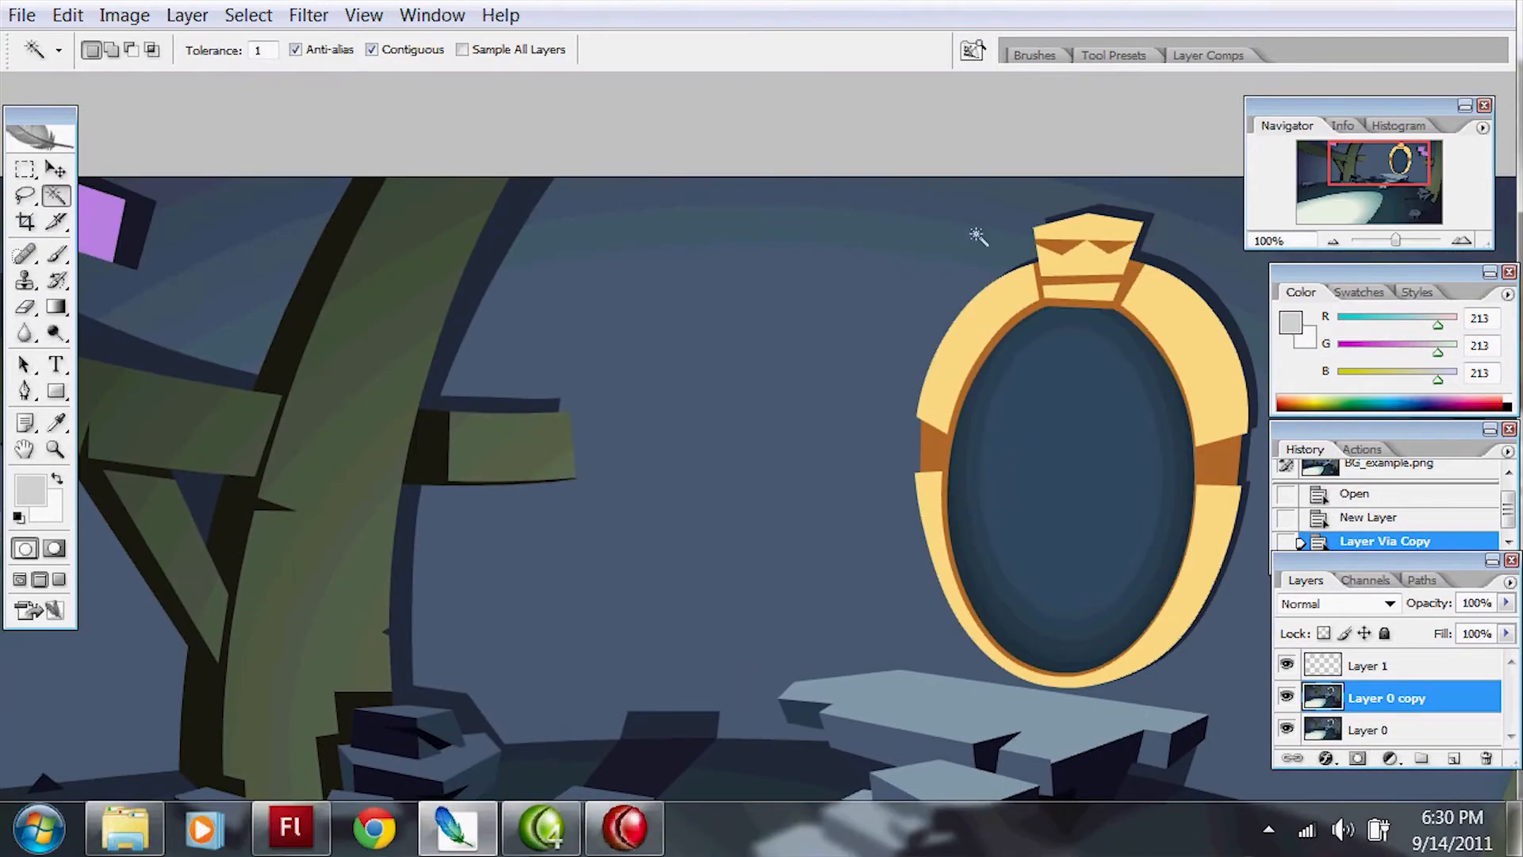
{"action": "left_click", "coordinate": [908, 333]}
{"action": "left_click", "coordinate": [977, 222], "text": "shift"}
{"action": "left_click_drag", "start_coordinate": [989, 360], "coordinate": [813, 367]}
{"action": "left_click", "coordinate": [841, 246], "text": "shift"}
{"action": "left_click", "coordinate": [833, 271], "text": "shift"}
{"action": "left_click_drag", "start_coordinate": [274, 51], "coordinate": [119, 139]}
{"action": "type", "text": "10"}
Step: Select the blue wall areas around the golden mirror with the Magic Wand
{"action": "left_click", "coordinate": [812, 249], "text": "shift"}
{"action": "left_click", "coordinate": [1071, 243], "text": "shift"}
{"action": "left_click_drag", "start_coordinate": [1218, 286], "coordinate": [836, 256]}
{"action": "left_click", "coordinate": [987, 202], "text": "shift"}
Step: Load a textured brush from the saved tool presets
{"action": "key", "text": "b"}
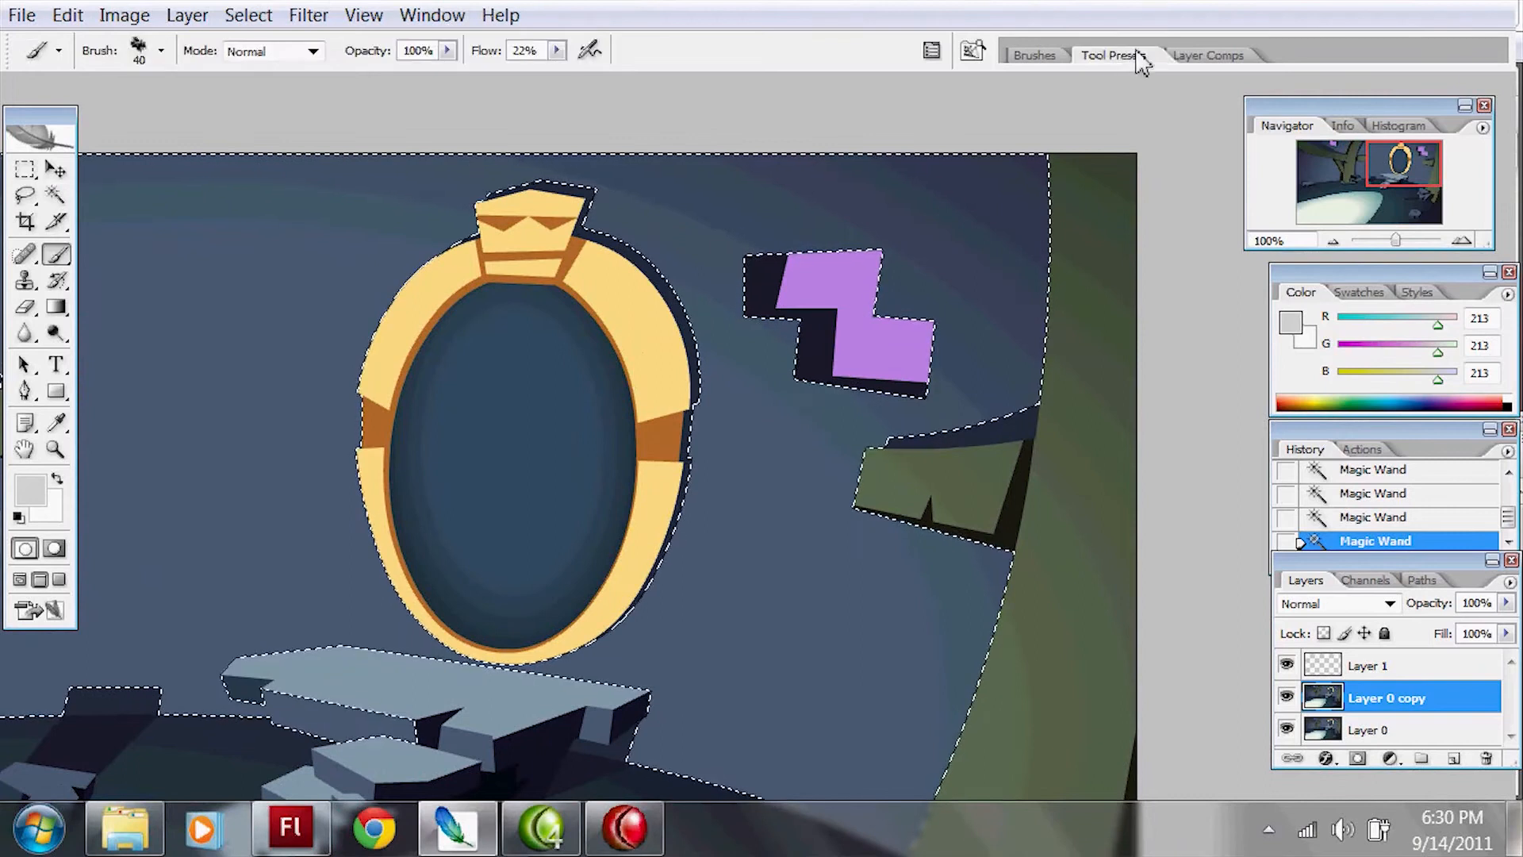
{"action": "left_click", "coordinate": [1132, 62]}
{"action": "scroll", "coordinate": [1293, 119], "scroll_direction": "down", "scroll_amount": 5}
{"action": "left_click_drag", "start_coordinate": [1293, 120], "coordinate": [1293, 114]}
{"action": "left_click_drag", "start_coordinate": [1299, 176], "coordinate": [1299, 457]}
{"action": "left_click_drag", "start_coordinate": [1296, 290], "coordinate": [1302, 268]}
{"action": "scroll", "coordinate": [1301, 273], "scroll_direction": "up", "scroll_amount": 1}
{"action": "left_click", "coordinate": [1098, 139]}
Step: Paint mottled texture over the selected wall around the mirror, alternating between the lighter and darker blue
{"action": "mouse_move", "coordinate": [483, 414]}
{"action": "left_mouse_down"}
{"action": "mouse_move", "coordinate": [880, 317]}
{"action": "mouse_move", "coordinate": [897, 411]}
{"action": "left_mouse_up"}
{"action": "key", "text": "x"}
{"action": "left_click", "coordinate": [704, 346], "text": "alt"}
{"action": "mouse_move", "coordinate": [748, 231]}
{"action": "left_mouse_down"}
{"action": "mouse_move", "coordinate": [610, 381]}
{"action": "mouse_move", "coordinate": [1174, 208]}
{"action": "mouse_move", "coordinate": [1082, 547]}
{"action": "left_mouse_up"}
{"action": "mouse_move", "coordinate": [1194, 283]}
{"action": "left_mouse_down"}
{"action": "mouse_move", "coordinate": [754, 238]}
{"action": "mouse_move", "coordinate": [1059, 633]}
{"action": "mouse_move", "coordinate": [1054, 130]}
{"action": "mouse_move", "coordinate": [1134, 371]}
{"action": "left_mouse_up"}
{"action": "mouse_move", "coordinate": [1152, 183]}
{"action": "left_mouse_down"}
{"action": "mouse_move", "coordinate": [1129, 221]}
{"action": "mouse_move", "coordinate": [1107, 629]}
{"action": "left_mouse_up"}
{"action": "mouse_move", "coordinate": [521, 445]}
{"action": "left_mouse_down"}
{"action": "mouse_move", "coordinate": [932, 455]}
{"action": "mouse_move", "coordinate": [1011, 500]}
{"action": "left_mouse_up"}
Step: Select the wall areas between and behind the curved wooden beams with the Magic Wand
{"action": "key", "text": "w"}
{"action": "left_click", "coordinate": [321, 318]}
{"action": "left_click_drag", "start_coordinate": [317, 318], "coordinate": [651, 362]}
{"action": "left_click", "coordinate": [555, 277], "text": "shift"}
{"action": "left_click", "coordinate": [373, 269], "text": "shift"}
{"action": "left_click_drag", "start_coordinate": [446, 481], "coordinate": [628, 245]}
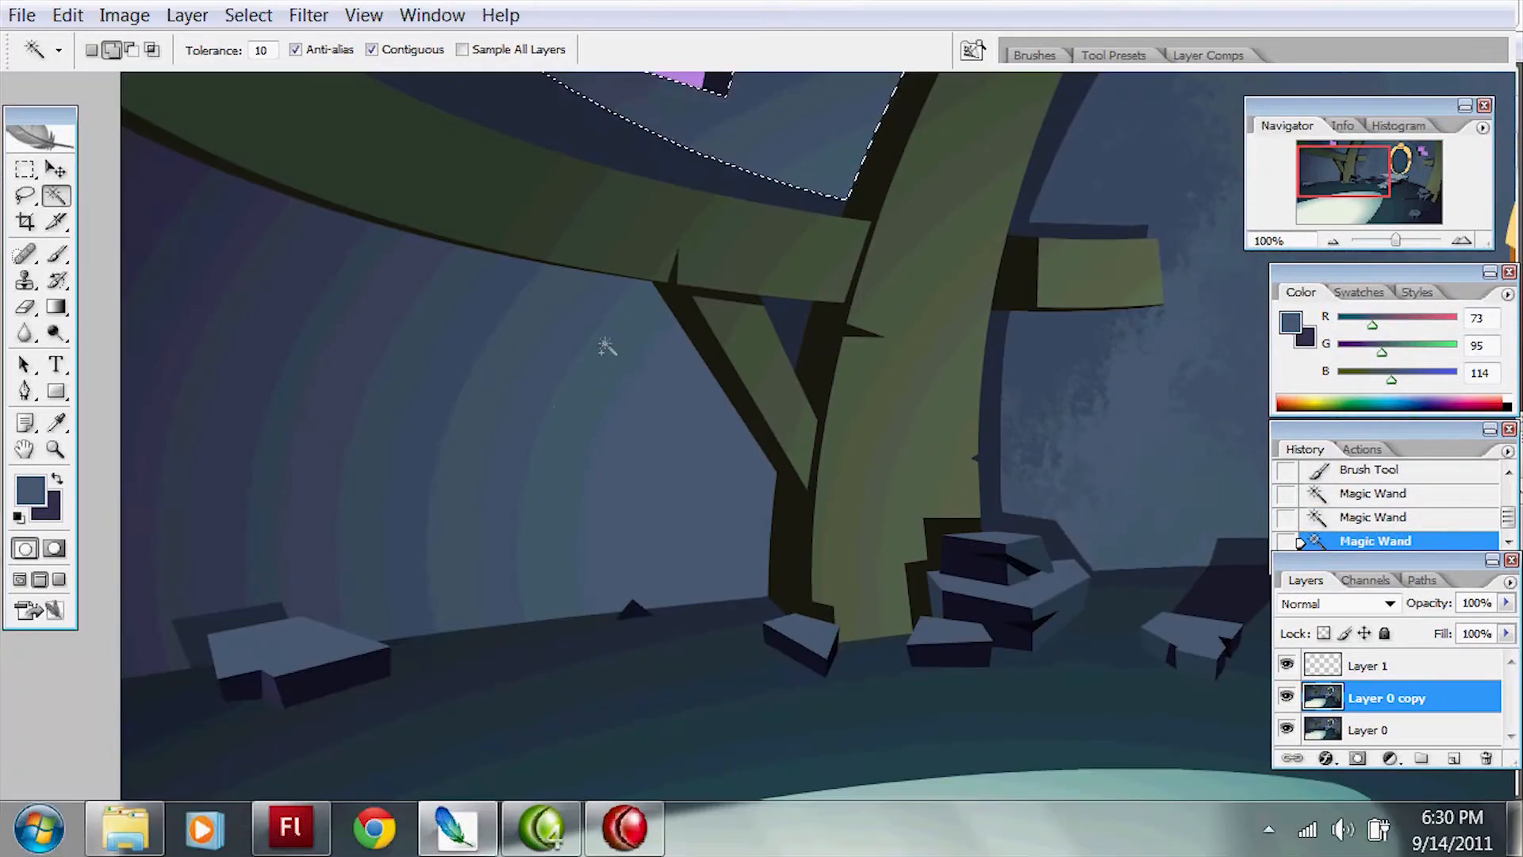
Step: Paint mottled texture over the selected wall behind the beams with the dark and light blue
{"action": "key", "text": "b"}
{"action": "mouse_move", "coordinate": [184, 212]}
{"action": "left_mouse_down"}
{"action": "mouse_move", "coordinate": [238, 317]}
{"action": "mouse_move", "coordinate": [194, 337]}
{"action": "left_mouse_up"}
{"action": "key", "text": "ctrl+z"}
{"action": "key", "text": "x"}
{"action": "mouse_move", "coordinate": [267, 281]}
{"action": "left_mouse_down"}
{"action": "mouse_move", "coordinate": [252, 214]}
{"action": "mouse_move", "coordinate": [274, 349]}
{"action": "left_mouse_up"}
{"action": "mouse_move", "coordinate": [428, 238]}
{"action": "left_mouse_down"}
{"action": "mouse_move", "coordinate": [441, 489]}
{"action": "mouse_move", "coordinate": [587, 342]}
{"action": "mouse_move", "coordinate": [412, 359]}
{"action": "left_mouse_up"}
{"action": "left_click_drag", "start_coordinate": [641, 290], "coordinate": [674, 318]}
{"action": "mouse_move", "coordinate": [845, 471]}
{"action": "left_mouse_down"}
{"action": "mouse_move", "coordinate": [730, 567]}
{"action": "mouse_move", "coordinate": [797, 377]}
{"action": "mouse_move", "coordinate": [689, 181]}
{"action": "mouse_move", "coordinate": [349, 179]}
{"action": "mouse_move", "coordinate": [289, 611]}
{"action": "mouse_move", "coordinate": [396, 631]}
{"action": "left_mouse_up"}
{"action": "key", "text": "space"}
{"action": "left_click_drag", "start_coordinate": [912, 378], "coordinate": [801, 455]}
{"action": "key", "text": "space"}
{"action": "left_click_drag", "start_coordinate": [476, 388], "coordinate": [729, 373]}
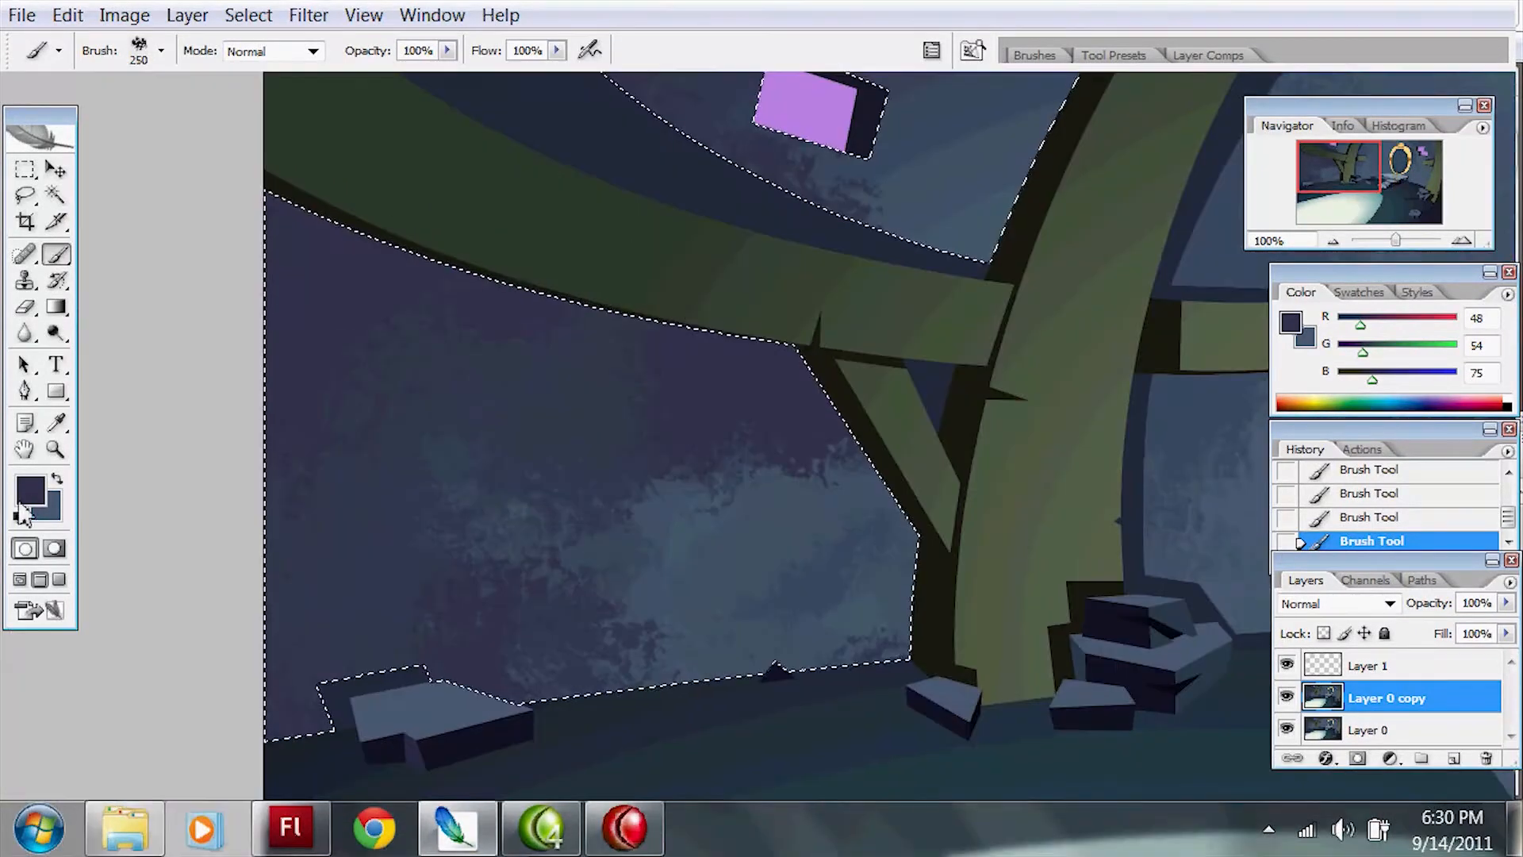
Step: Keep the current brush colour and undo the last brush stroke on the wall
{"action": "left_click", "coordinate": [31, 490]}
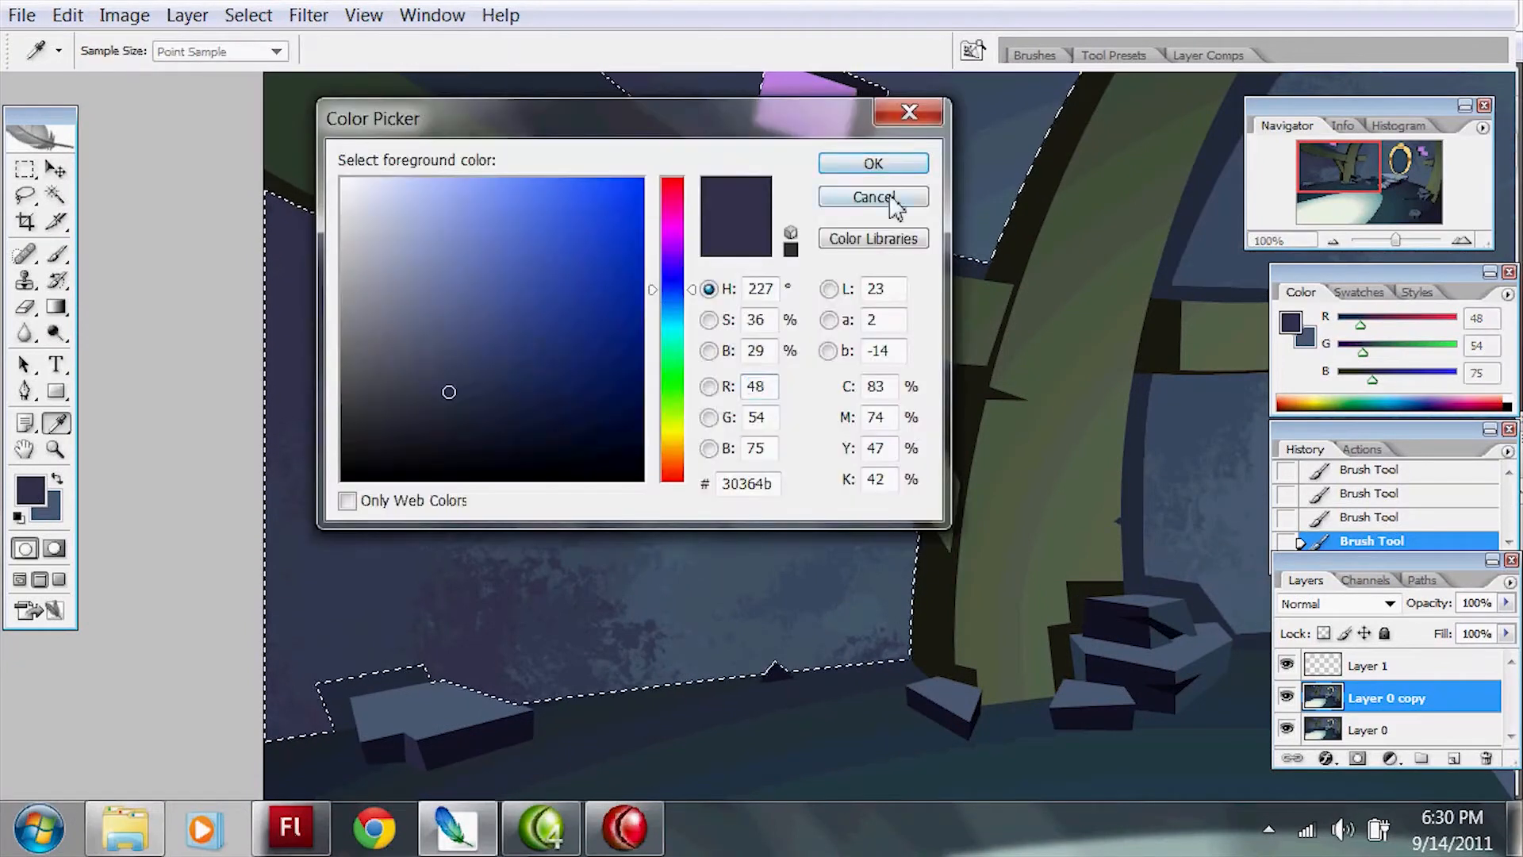
{"action": "left_click", "coordinate": [890, 198]}
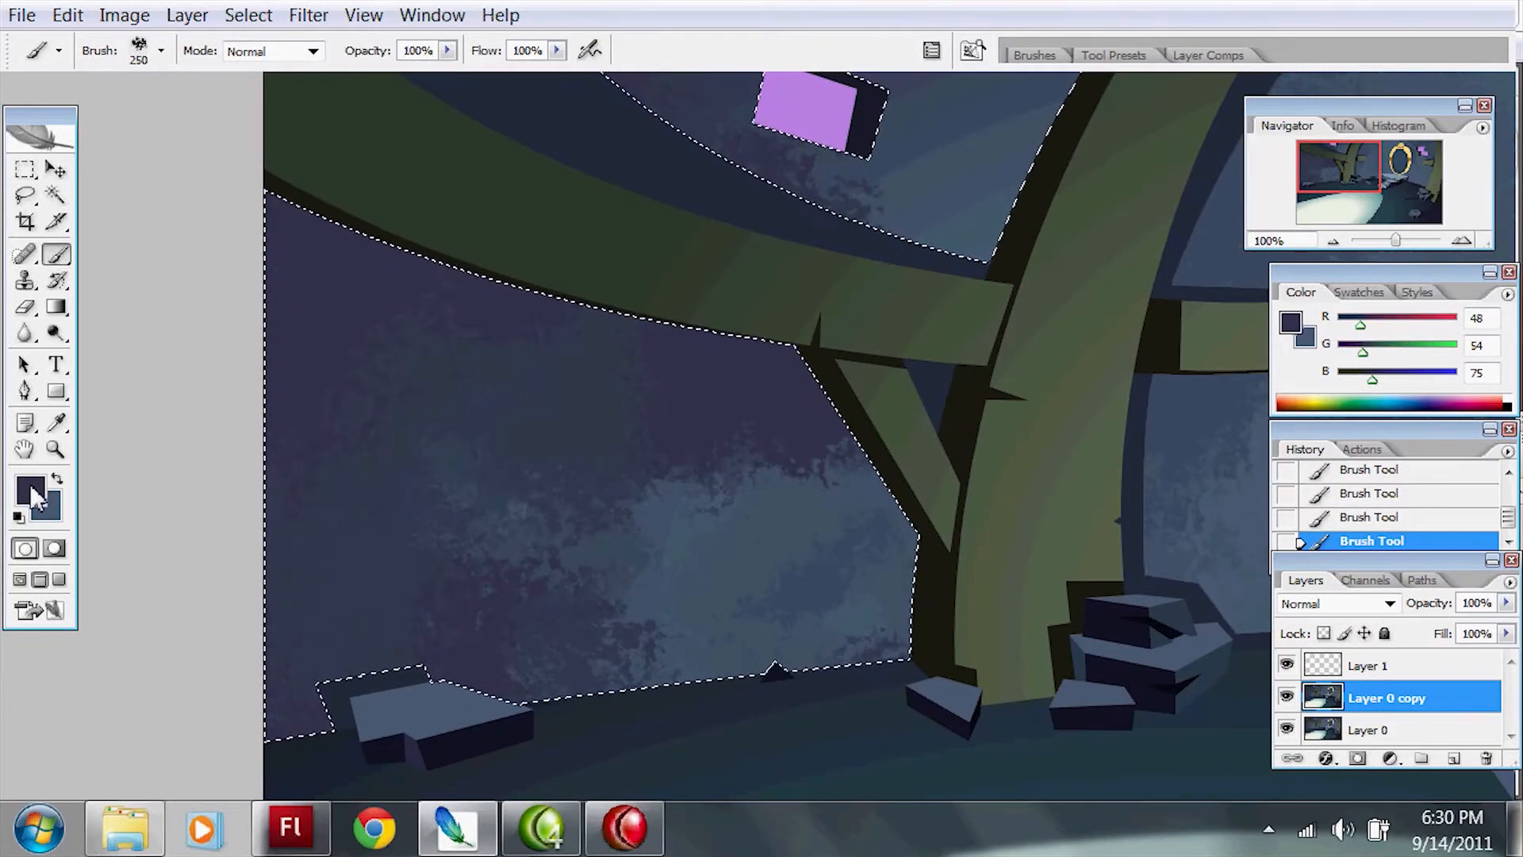
{"action": "key", "text": "space"}
{"action": "left_click_drag", "start_coordinate": [912, 365], "coordinate": [746, 362]}
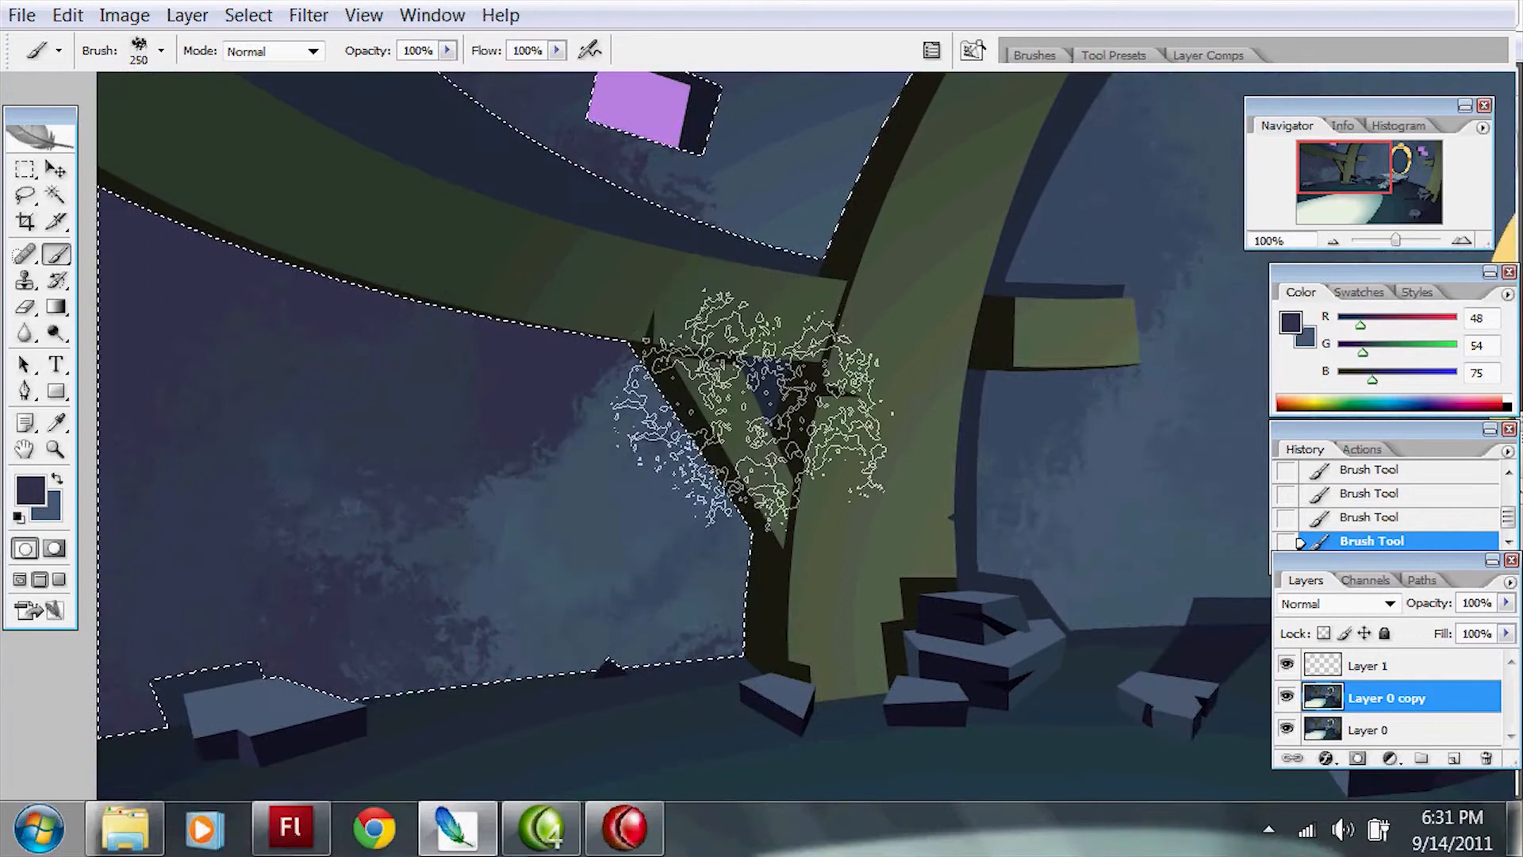
{"action": "key", "text": "ctrl+z"}
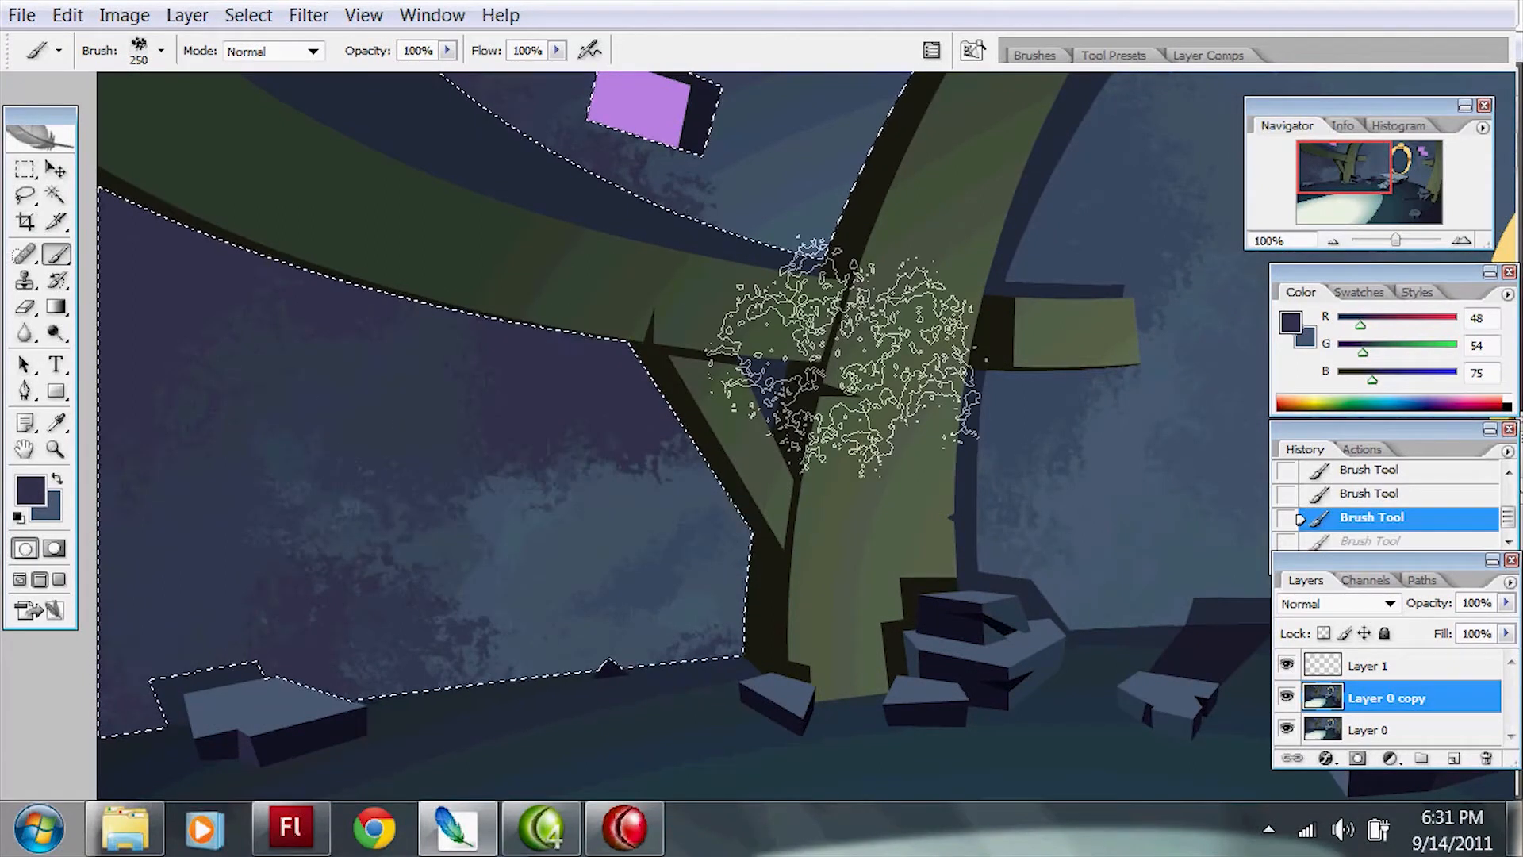
Step: Paint light blue mottled patches on the selected wall beneath the curved beam, beside the trunk
{"action": "key", "text": "space"}
{"action": "left_click_drag", "start_coordinate": [1190, 274], "coordinate": [912, 342]}
{"action": "key", "text": "x"}
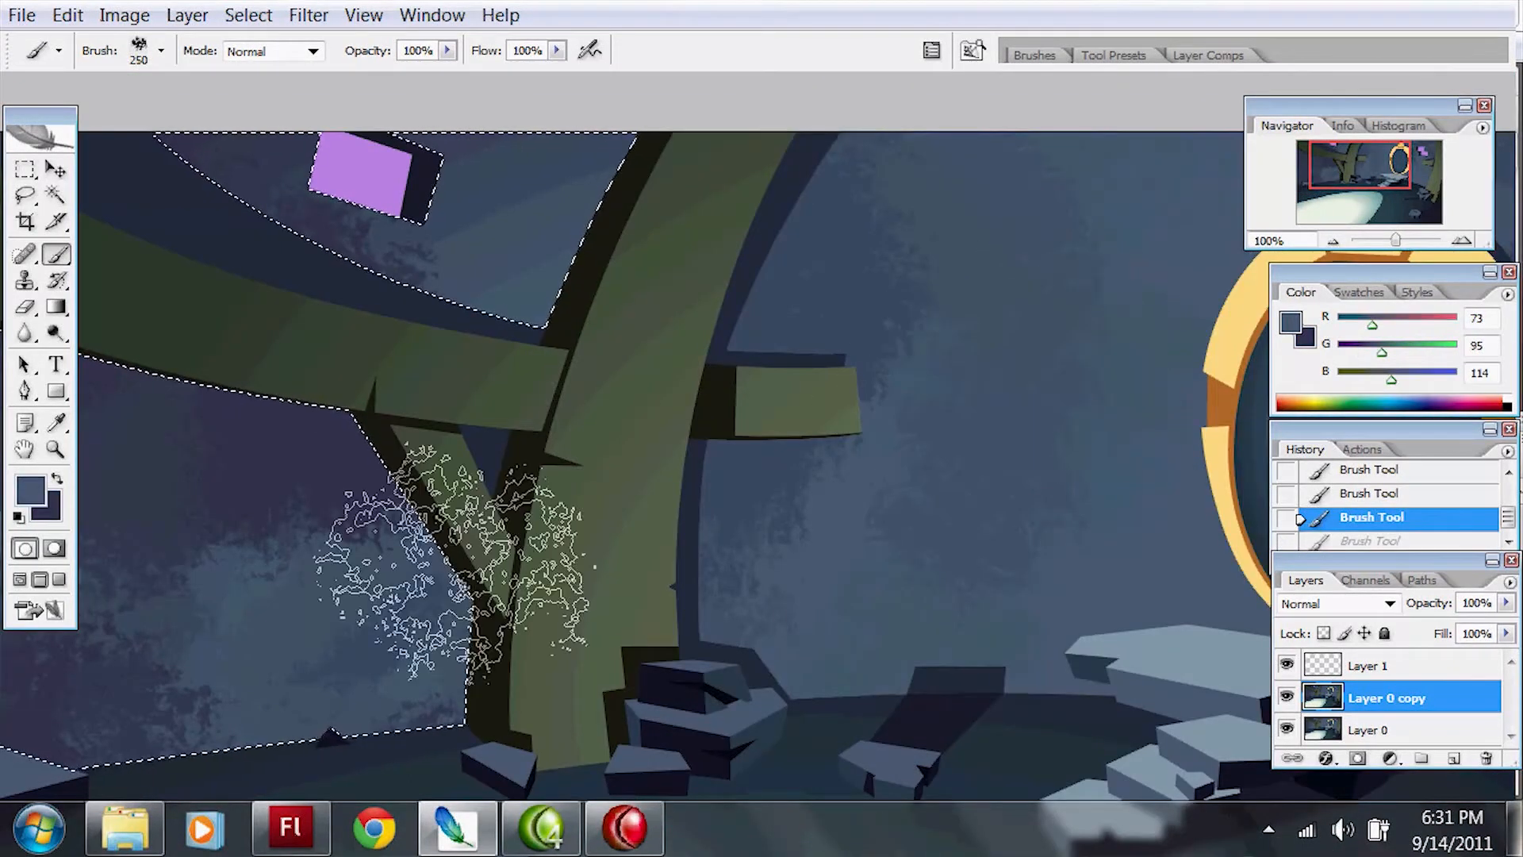
{"action": "key", "text": "space"}
{"action": "left_click_drag", "start_coordinate": [536, 426], "coordinate": [680, 370]}
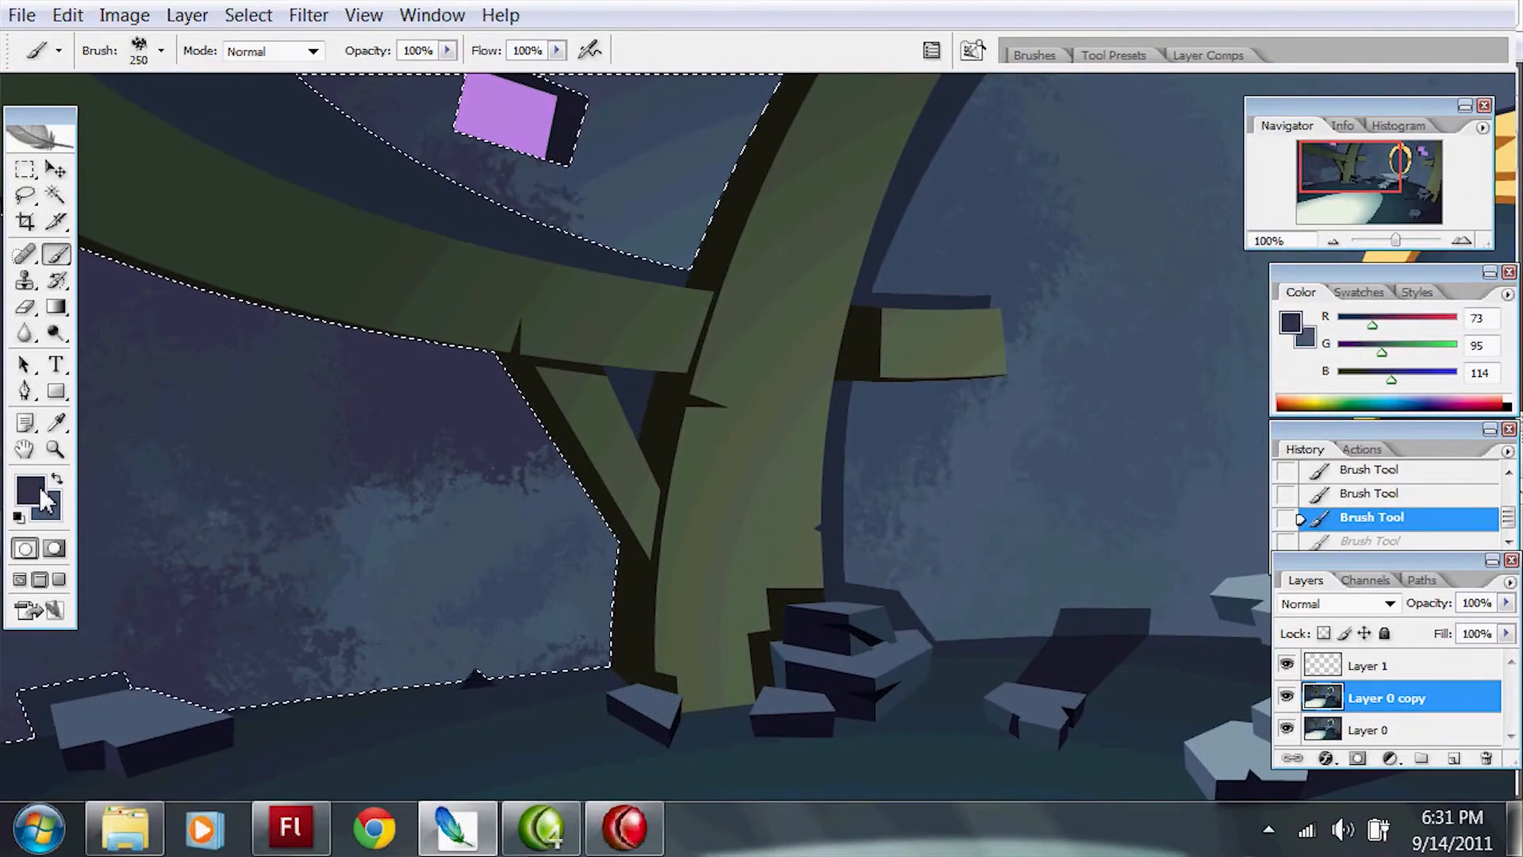
{"action": "mouse_move", "coordinate": [563, 433]}
{"action": "left_mouse_down"}
{"action": "mouse_move", "coordinate": [488, 591]}
{"action": "mouse_move", "coordinate": [458, 502]}
{"action": "mouse_move", "coordinate": [536, 517]}
{"action": "mouse_move", "coordinate": [556, 476]}
{"action": "left_mouse_up"}
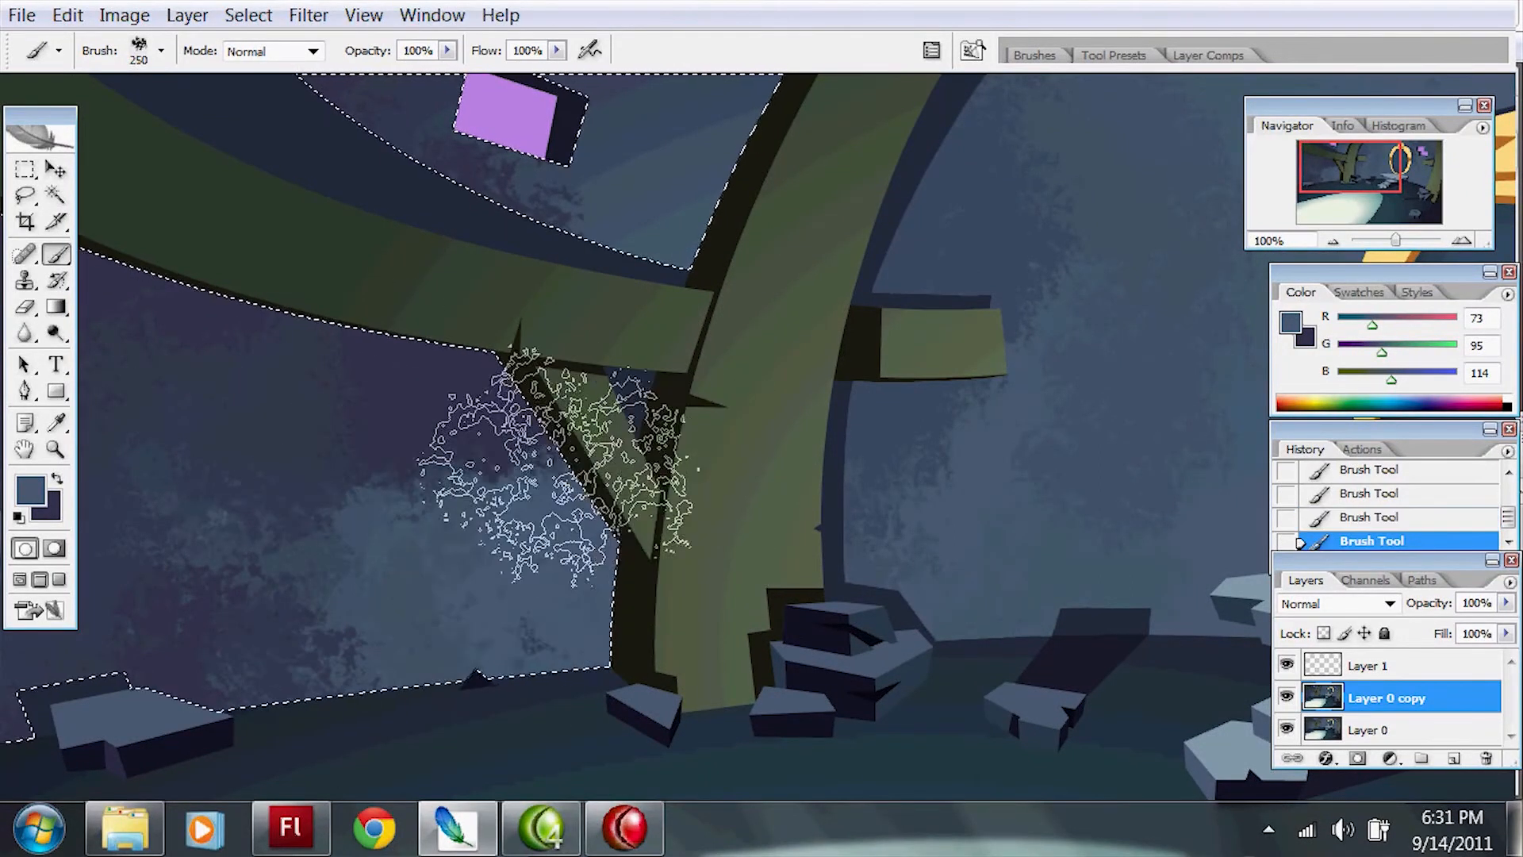
{"action": "mouse_move", "coordinate": [587, 547]}
{"action": "left_mouse_down"}
{"action": "mouse_move", "coordinate": [369, 595]}
{"action": "mouse_move", "coordinate": [403, 499]}
{"action": "left_mouse_up"}
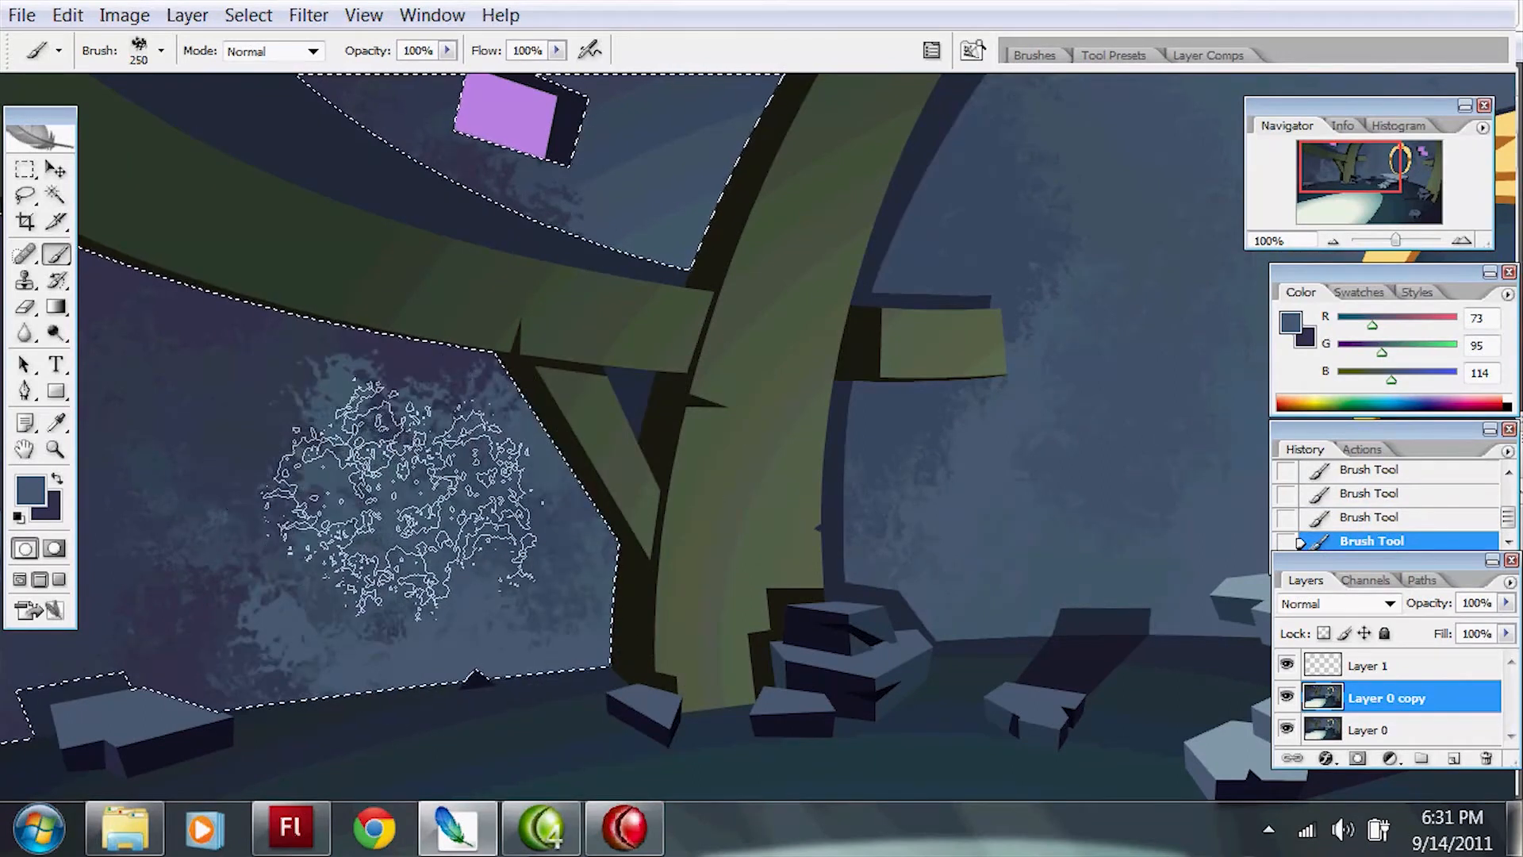
Step: Touch up the selected wall texture with the dark and light blue, and clear the selection
{"action": "key", "text": "space"}
{"action": "left_click_drag", "start_coordinate": [1261, 432], "coordinate": [826, 456]}
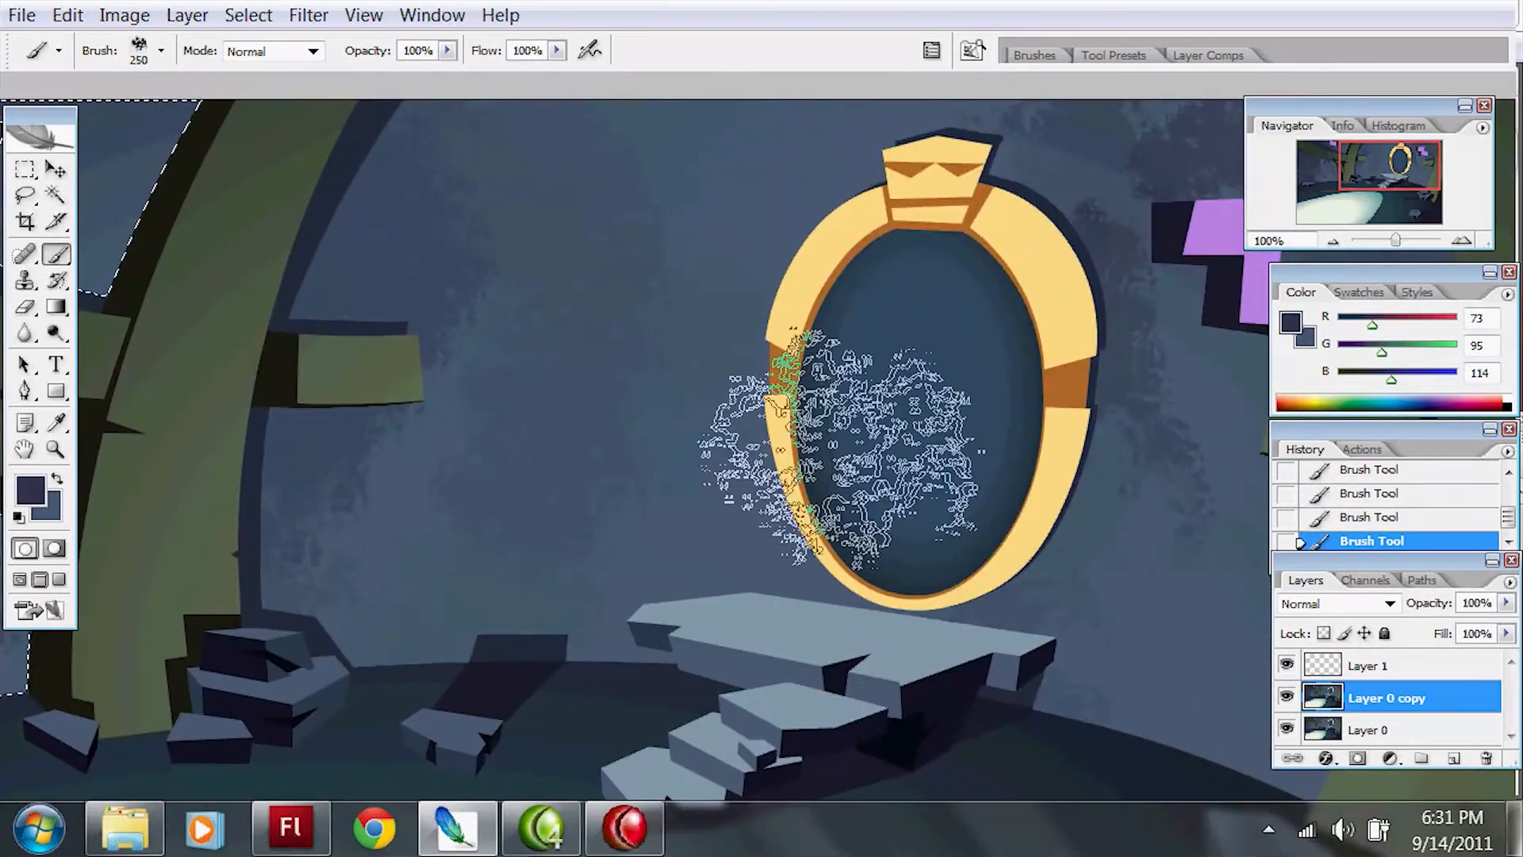
{"action": "key", "text": "space"}
{"action": "left_click_drag", "start_coordinate": [563, 227], "coordinate": [656, 369]}
{"action": "key", "text": "x"}
{"action": "key", "text": "space"}
{"action": "mouse_move", "coordinate": [329, 305]}
{"action": "left_mouse_down"}
{"action": "mouse_move", "coordinate": [533, 297]}
{"action": "mouse_move", "coordinate": [530, 375]}
{"action": "left_mouse_up"}
{"action": "key", "text": "ctrl+z"}
{"action": "key", "text": "space"}
{"action": "left_click_drag", "start_coordinate": [855, 568], "coordinate": [912, 249]}
{"action": "key", "text": "ctrl+d"}
Step: Select the dark floor bands around the pale pool with the Magic Wand at tolerance 10
{"action": "key", "text": "space"}
{"action": "left_click_drag", "start_coordinate": [906, 487], "coordinate": [911, 250]}
{"action": "key", "text": "w"}
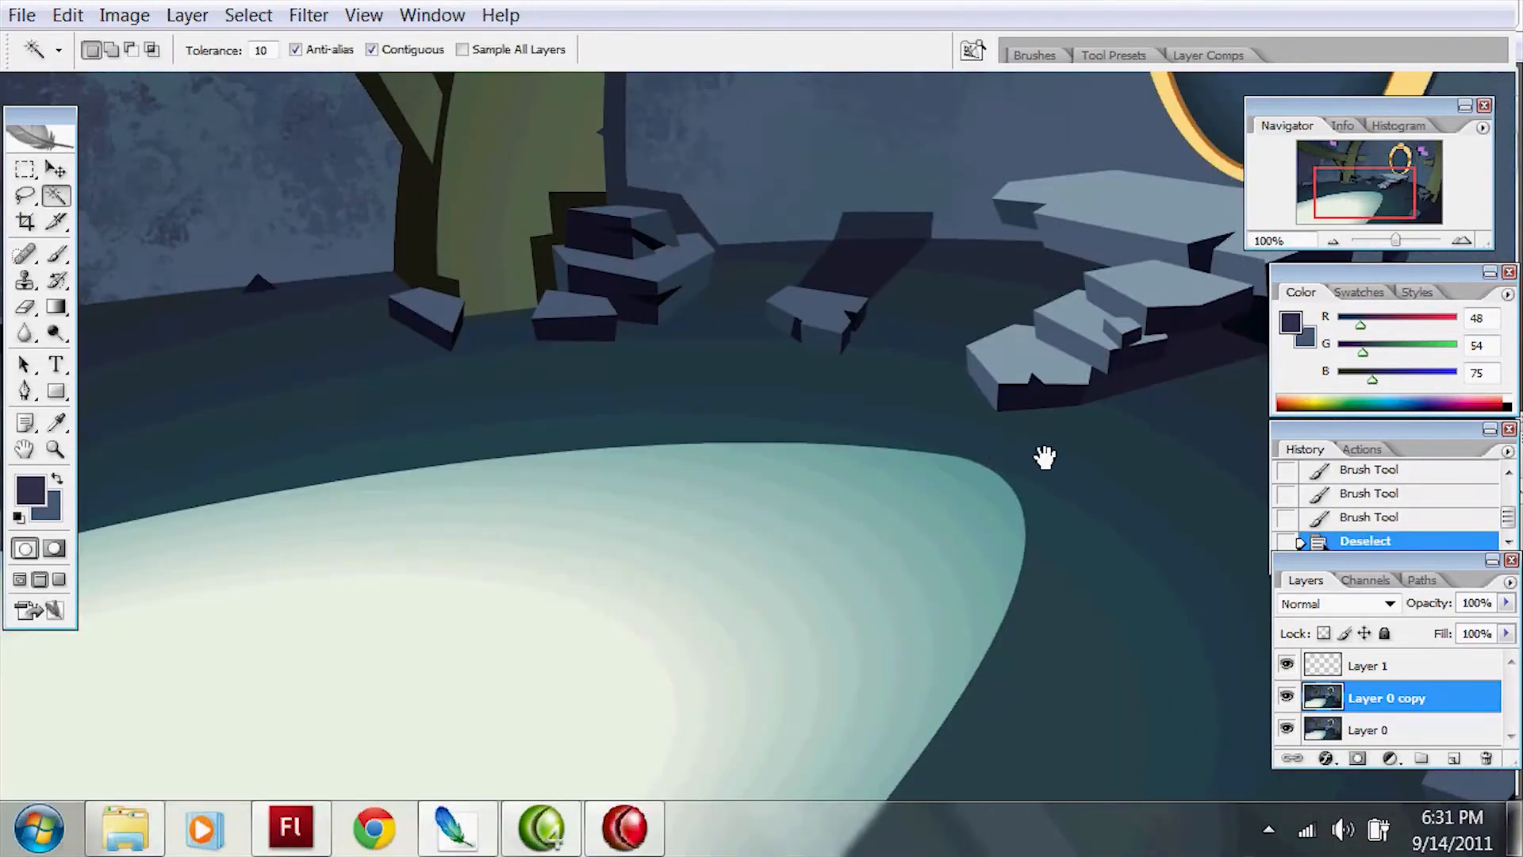
{"action": "left_click_drag", "start_coordinate": [1045, 458], "coordinate": [904, 400]}
{"action": "left_click", "coordinate": [952, 436]}
{"action": "key", "text": "space"}
{"action": "left_click_drag", "start_coordinate": [996, 466], "coordinate": [648, 471]}
{"action": "left_click", "coordinate": [988, 392], "text": "shift"}
{"action": "key", "text": "space"}
{"action": "left_click_drag", "start_coordinate": [1006, 520], "coordinate": [931, 466]}
{"action": "left_click", "coordinate": [932, 467], "text": "shift"}
{"action": "left_click_drag", "start_coordinate": [1131, 575], "coordinate": [848, 477]}
{"action": "left_click", "coordinate": [890, 481], "text": "shift"}
{"action": "key", "text": "ctrl+z"}
Step: Try to add the rock shadows on the far side of the floor to the selection, and undo those additions
{"action": "key", "text": "space"}
{"action": "left_click_drag", "start_coordinate": [533, 307], "coordinate": [1072, 562]}
{"action": "left_click", "coordinate": [676, 309], "text": "shift"}
{"action": "left_click", "coordinate": [489, 328], "text": "shift"}
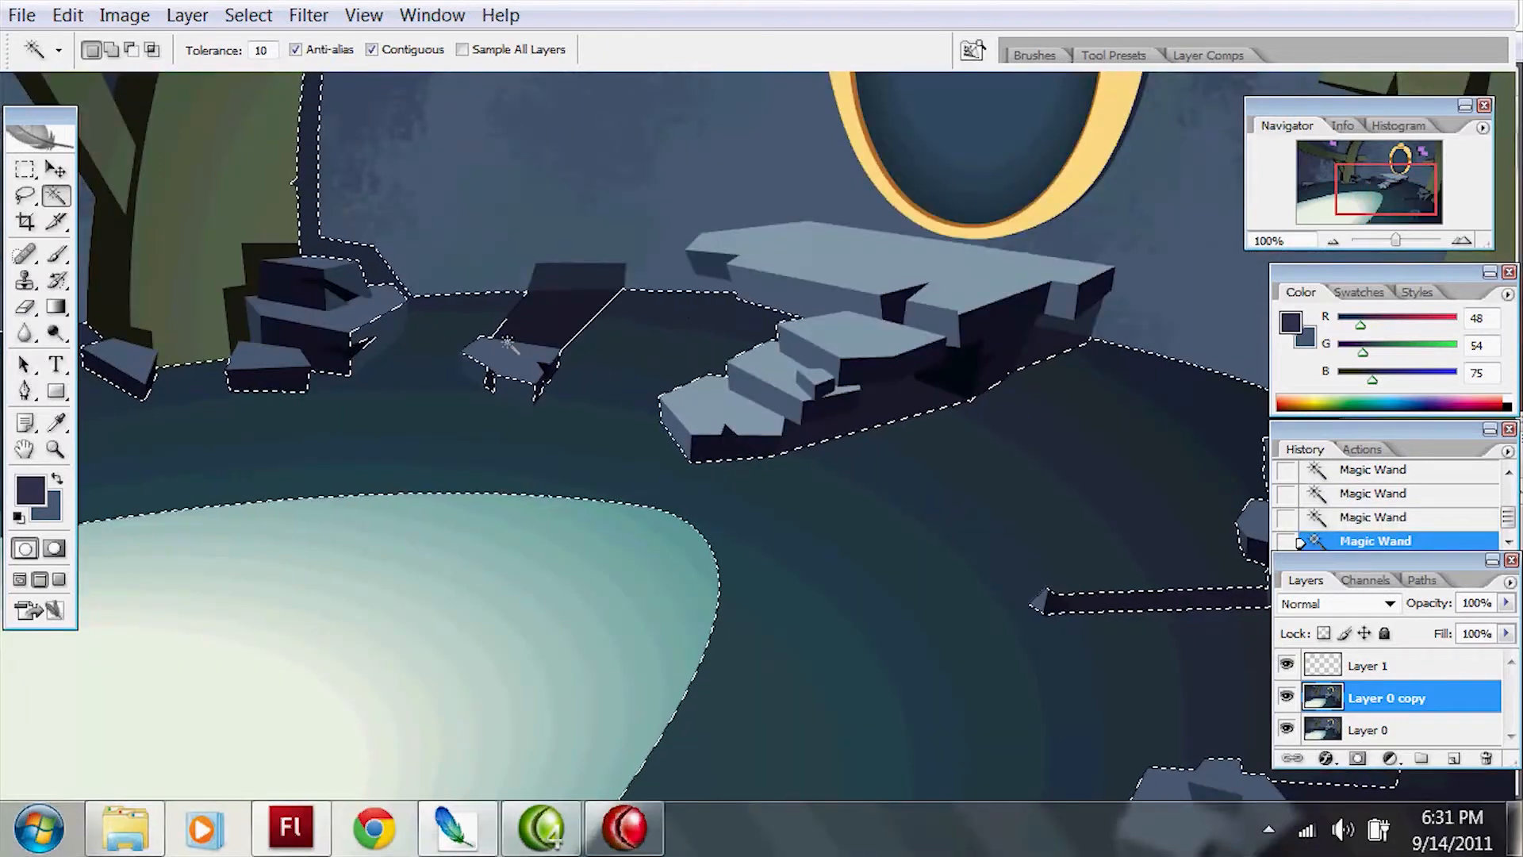
{"action": "key", "text": "ctrl+alt+z"}
{"action": "key", "text": "ctrl+alt+z"}
Step: Sample dark teal and navy from the floor as brush colours, and add the remaining floor strip beside the wall to the selection
{"action": "key", "text": "b"}
{"action": "left_click", "coordinate": [728, 300], "text": "alt"}
{"action": "key", "text": "space"}
{"action": "left_click_drag", "start_coordinate": [164, 449], "coordinate": [936, 294]}
{"action": "left_click", "coordinate": [750, 381], "text": "alt"}
{"action": "key", "text": "ctrl+z"}
{"action": "key", "text": "w"}
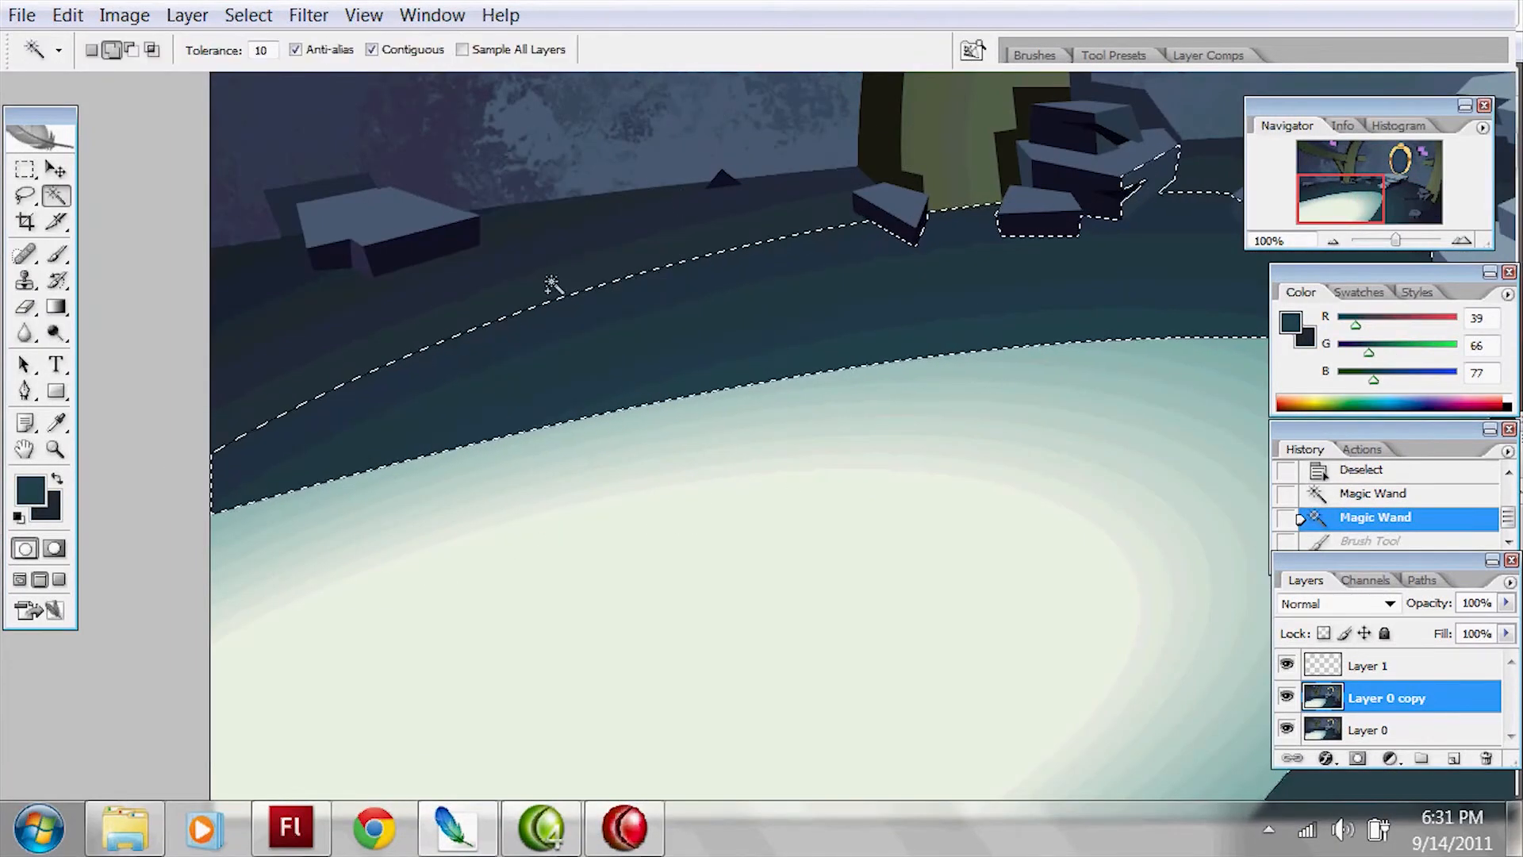
{"action": "left_click", "coordinate": [554, 286], "text": "shift"}
{"action": "key", "text": "b"}
Step: Paint dark teal mottled texture over the selected floor around the pool
{"action": "mouse_move", "coordinate": [276, 466]}
{"action": "left_mouse_down"}
{"action": "mouse_move", "coordinate": [1020, 401]}
{"action": "mouse_move", "coordinate": [952, 388]}
{"action": "left_mouse_up"}
{"action": "key", "text": "space"}
{"action": "left_click_drag", "start_coordinate": [1050, 462], "coordinate": [516, 459]}
{"action": "left_click_drag", "start_coordinate": [969, 517], "coordinate": [781, 733]}
{"action": "key", "text": "space"}
{"action": "mouse_move", "coordinate": [1193, 394]}
{"action": "left_mouse_down"}
{"action": "mouse_move", "coordinate": [808, 280]}
{"action": "mouse_move", "coordinate": [753, 587]}
{"action": "left_mouse_up"}
Step: Add navy mottled texture to the darker parts of the floor and clear the selection
{"action": "key", "text": "x"}
{"action": "mouse_move", "coordinate": [635, 500]}
{"action": "left_mouse_down"}
{"action": "mouse_move", "coordinate": [846, 694]}
{"action": "mouse_move", "coordinate": [746, 412]}
{"action": "mouse_move", "coordinate": [782, 265]}
{"action": "left_mouse_up"}
{"action": "key", "text": "space"}
{"action": "left_click_drag", "start_coordinate": [1000, 214], "coordinate": [722, 376]}
{"action": "key", "text": "ctrl+z"}
{"action": "key", "text": "ctrl+z"}
{"action": "key", "text": "space"}
{"action": "mouse_move", "coordinate": [1094, 524]}
{"action": "left_mouse_down"}
{"action": "mouse_move", "coordinate": [1041, 295]}
{"action": "mouse_move", "coordinate": [856, 668]}
{"action": "left_mouse_up"}
{"action": "key", "text": "space"}
{"action": "left_click_drag", "start_coordinate": [901, 254], "coordinate": [876, 397]}
{"action": "key", "text": "ctrl+d"}
Step: Select all the gradient bands of the pale pool with the Magic Wand
{"action": "key", "text": "w"}
{"action": "left_click", "coordinate": [809, 456]}
{"action": "left_click", "coordinate": [622, 511], "text": "shift"}
{"action": "key", "text": "space"}
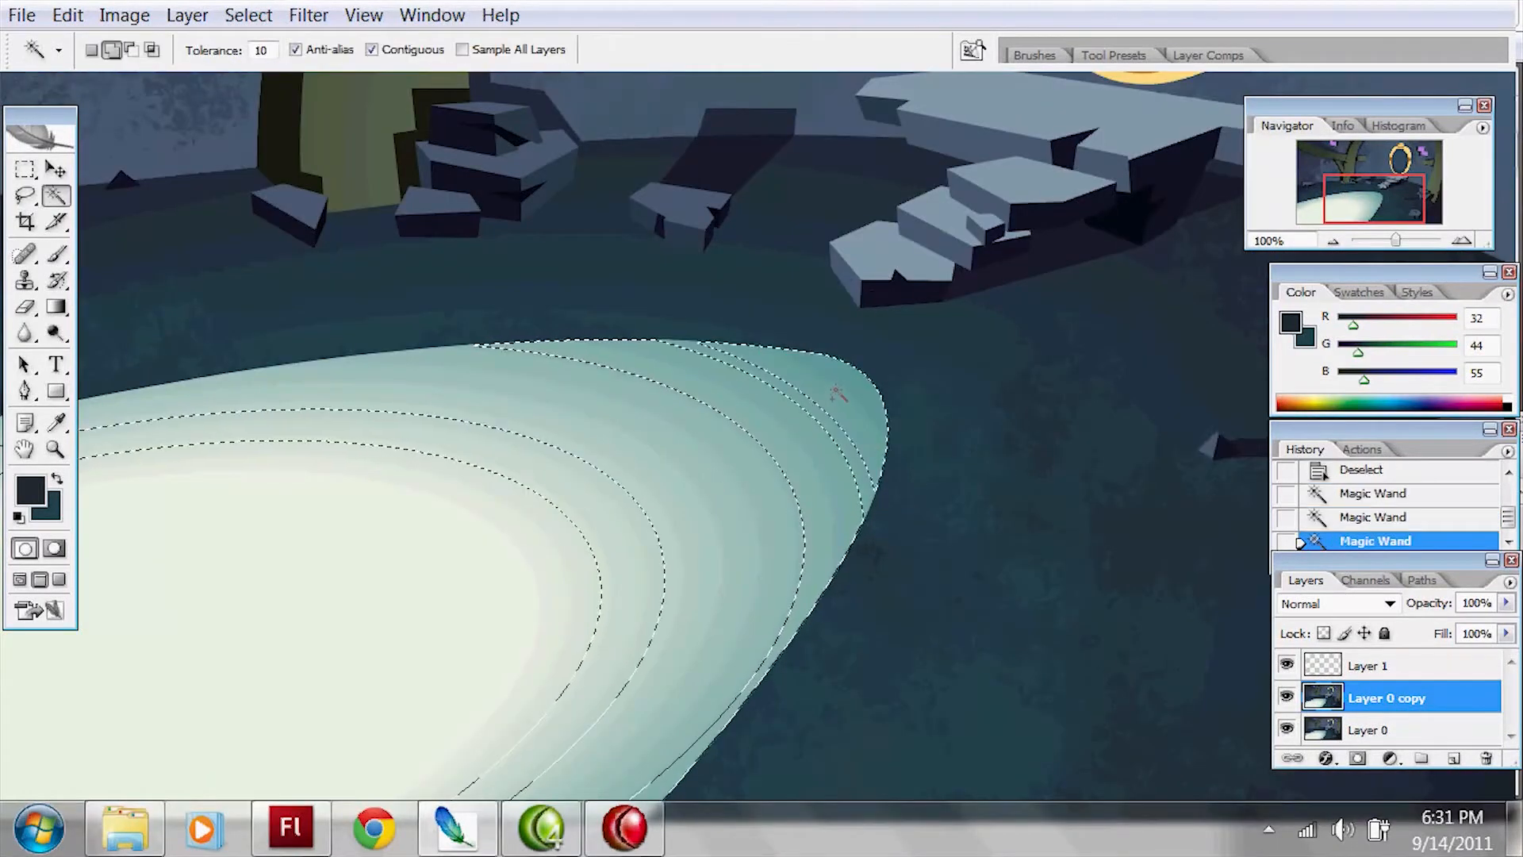
{"action": "left_click", "coordinate": [721, 435], "text": "shift"}
{"action": "key", "text": "space"}
{"action": "left_click_drag", "start_coordinate": [724, 435], "coordinate": [795, 354]}
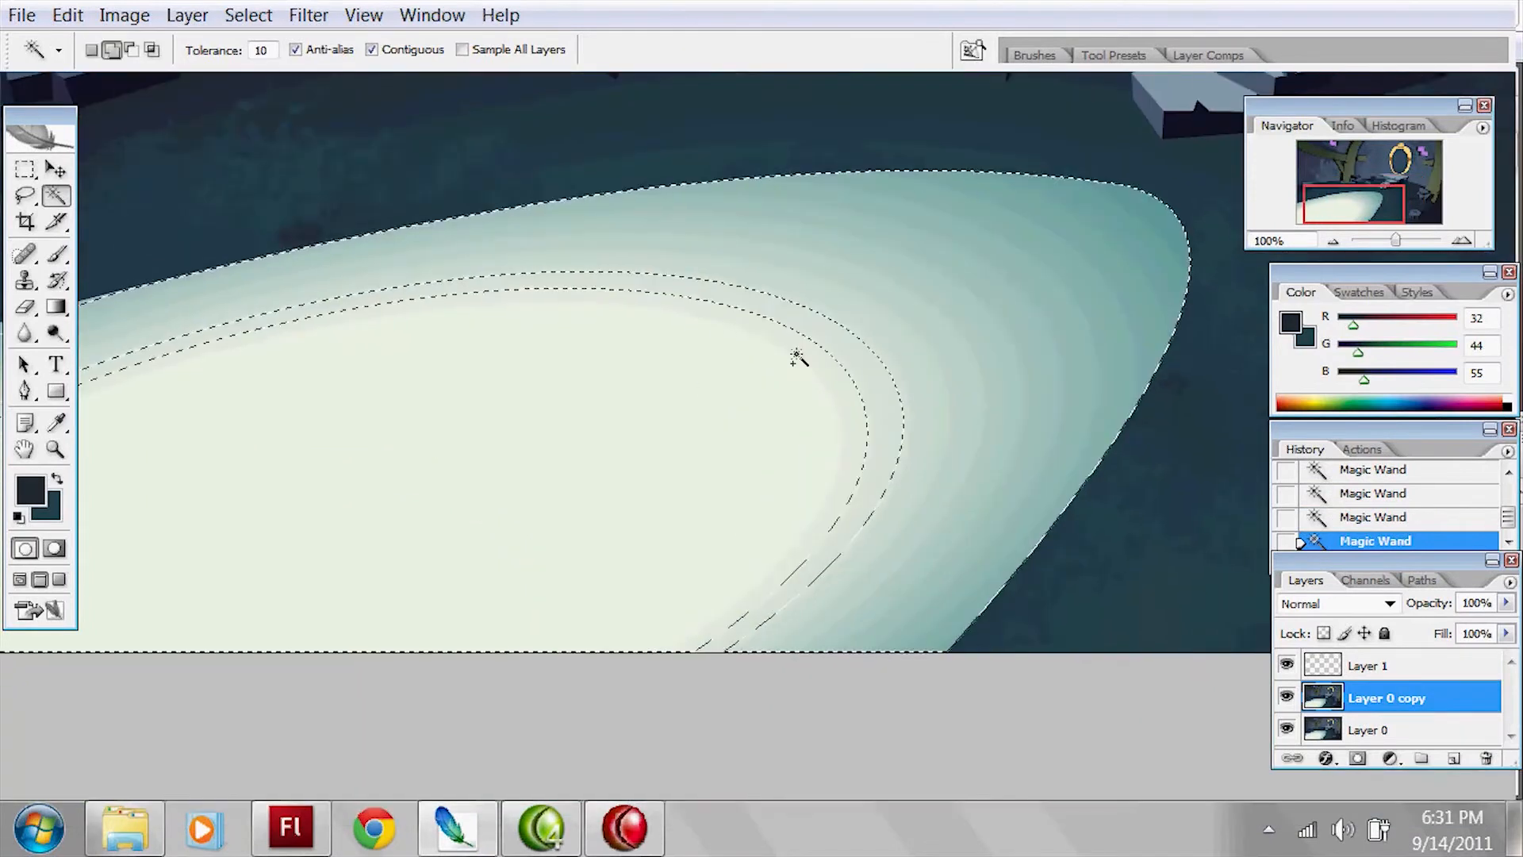
Step: Sample the pool's pale cream (RGB 234, 240, 227) and teal (RGB 94, 155, 152) as the two brush colours
{"action": "key", "text": "b"}
{"action": "left_click_drag", "start_coordinate": [305, 488], "coordinate": [626, 408]}
{"action": "left_click", "coordinate": [626, 408], "text": "alt"}
{"action": "key", "text": "space"}
{"action": "mouse_move", "coordinate": [943, 347]}
{"action": "left_mouse_down"}
{"action": "mouse_move", "coordinate": [690, 391]}
{"action": "mouse_move", "coordinate": [442, 497]}
{"action": "left_mouse_up"}
{"action": "key", "text": "x"}
{"action": "left_click", "coordinate": [992, 292], "text": "alt"}
Step: Paint teal mottled texture along the pool's outer rim, and undo the trial stroke in pale cream
{"action": "left_click_drag", "start_coordinate": [966, 271], "coordinate": [861, 587]}
{"action": "left_click_drag", "start_coordinate": [969, 333], "coordinate": [675, 607]}
{"action": "key", "text": "space"}
{"action": "left_click_drag", "start_coordinate": [728, 475], "coordinate": [856, 384]}
{"action": "key", "text": "x"}
{"action": "mouse_move", "coordinate": [1059, 254]}
{"action": "left_mouse_down"}
{"action": "mouse_move", "coordinate": [764, 401]}
{"action": "mouse_move", "coordinate": [750, 492]}
{"action": "left_mouse_up"}
{"action": "key", "text": "ctrl+z"}
Step: Enlarge the brush to 600 and paint pale cream texture across the whole pool
{"action": "key", "text": "bracketright"}
{"action": "key", "text": "bracketright"}
{"action": "key", "text": "bracketright"}
{"action": "key", "text": "bracketright"}
{"action": "left_click_drag", "start_coordinate": [746, 421], "coordinate": [749, 342]}
{"action": "key", "text": "space"}
{"action": "left_click_drag", "start_coordinate": [739, 323], "coordinate": [976, 309]}
{"action": "left_click_drag", "start_coordinate": [952, 349], "coordinate": [432, 462]}
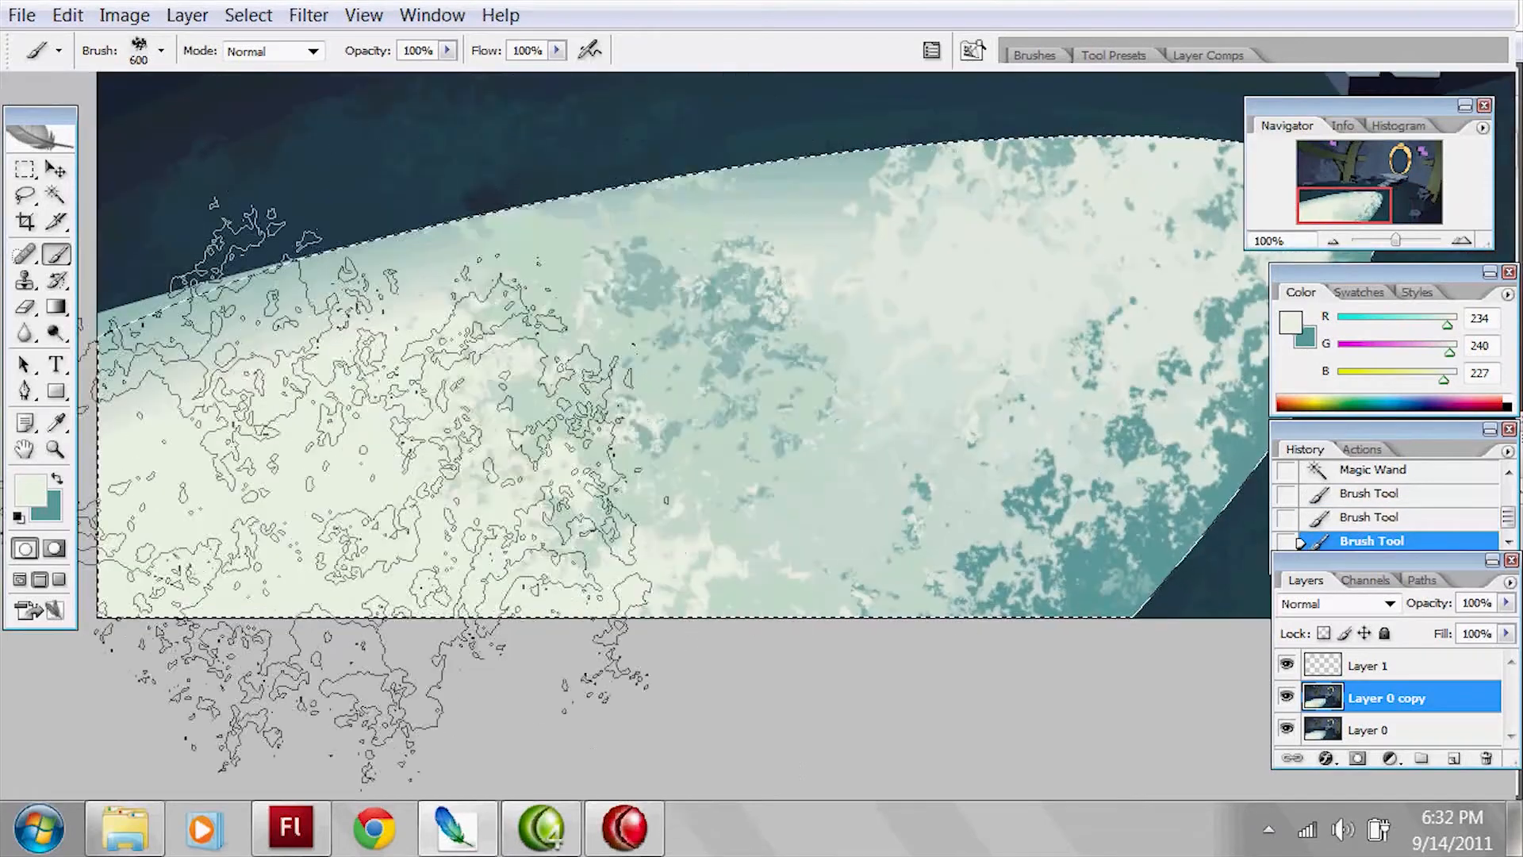
Step: Dab teal texture over the pool's middle and far edge with the large brush
{"action": "key", "text": "x"}
{"action": "left_click_drag", "start_coordinate": [571, 341], "coordinate": [619, 277]}
{"action": "left_click_drag", "start_coordinate": [991, 183], "coordinate": [1134, 151]}
{"action": "key", "text": "space"}
{"action": "left_click_drag", "start_coordinate": [1029, 229], "coordinate": [918, 312]}
Step: Reduce the brush to 200 and paint teal texture along the pool's far edge, undoing the last stroke
{"action": "key", "text": "bracketleft"}
{"action": "key", "text": "bracketleft"}
{"action": "key", "text": "bracketleft"}
{"action": "key", "text": "bracketleft"}
{"action": "left_click_drag", "start_coordinate": [1063, 198], "coordinate": [674, 246]}
{"action": "key", "text": "space"}
{"action": "mouse_move", "coordinate": [381, 304]}
{"action": "left_mouse_down"}
{"action": "mouse_move", "coordinate": [745, 211]}
{"action": "mouse_move", "coordinate": [311, 284]}
{"action": "mouse_move", "coordinate": [587, 230]}
{"action": "left_mouse_up"}
{"action": "key", "text": "ctrl+z"}
Step: Add the missed part of the pool to the selection and paint teal texture along its narrow rim
{"action": "key", "text": "w"}
{"action": "left_click", "coordinate": [418, 291], "text": "shift"}
{"action": "key", "text": "b"}
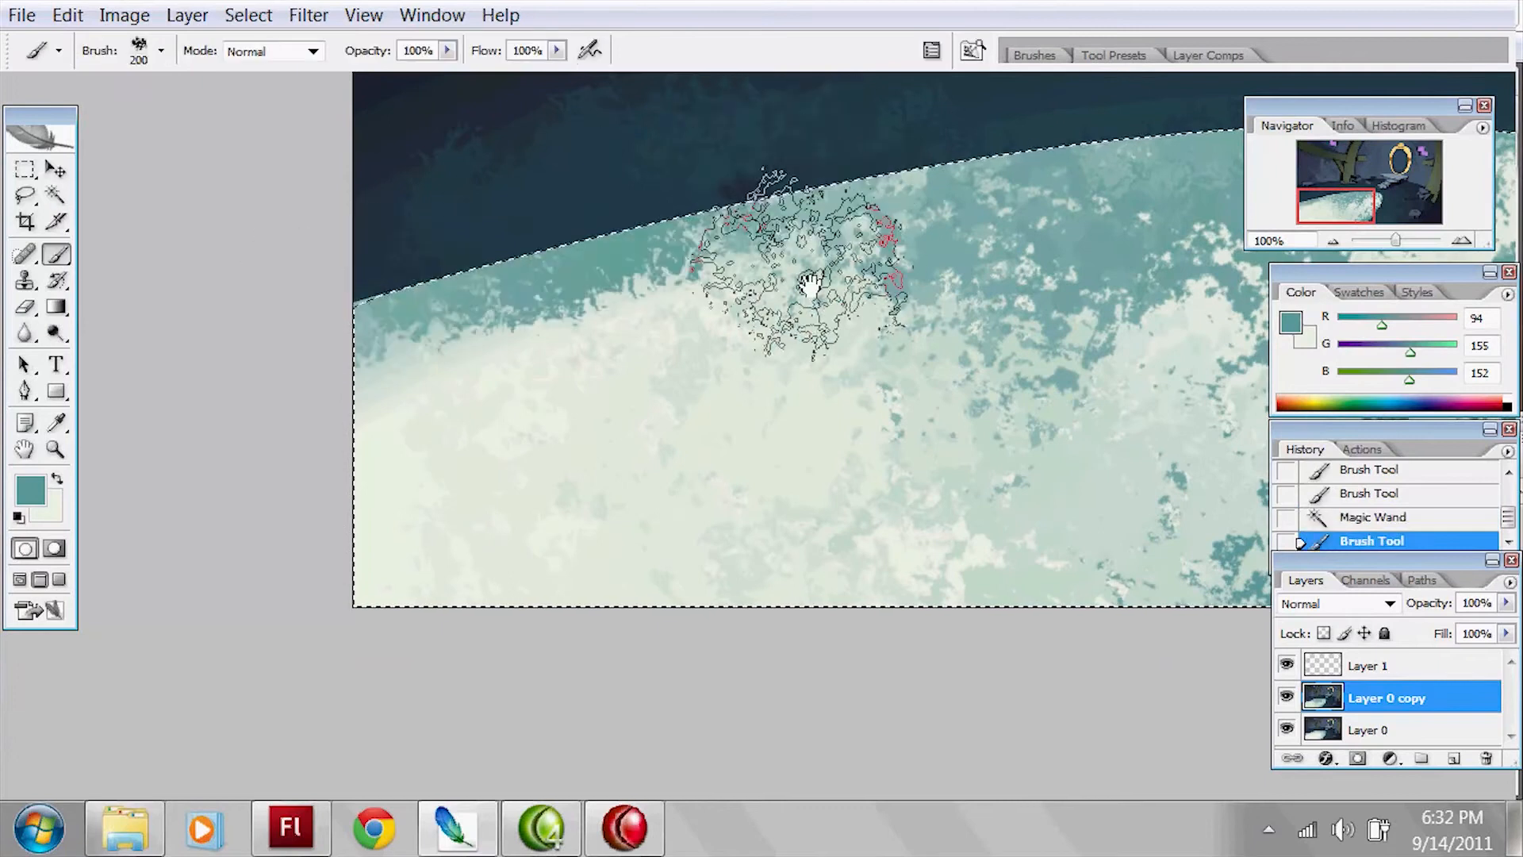
{"action": "key", "text": "space"}
{"action": "left_click_drag", "start_coordinate": [988, 230], "coordinate": [897, 280]}
{"action": "left_click_drag", "start_coordinate": [803, 361], "coordinate": [409, 382]}
Step: Finish the pool's rounded end with teal and pale cream texture, and clear the selection
{"action": "key", "text": "space"}
{"action": "left_click_drag", "start_coordinate": [992, 313], "coordinate": [767, 349]}
{"action": "mouse_move", "coordinate": [1060, 364]}
{"action": "left_mouse_down"}
{"action": "mouse_move", "coordinate": [955, 510]}
{"action": "mouse_move", "coordinate": [857, 556]}
{"action": "mouse_move", "coordinate": [1053, 432]}
{"action": "mouse_move", "coordinate": [944, 341]}
{"action": "mouse_move", "coordinate": [865, 619]}
{"action": "left_mouse_up"}
{"action": "key", "text": "x"}
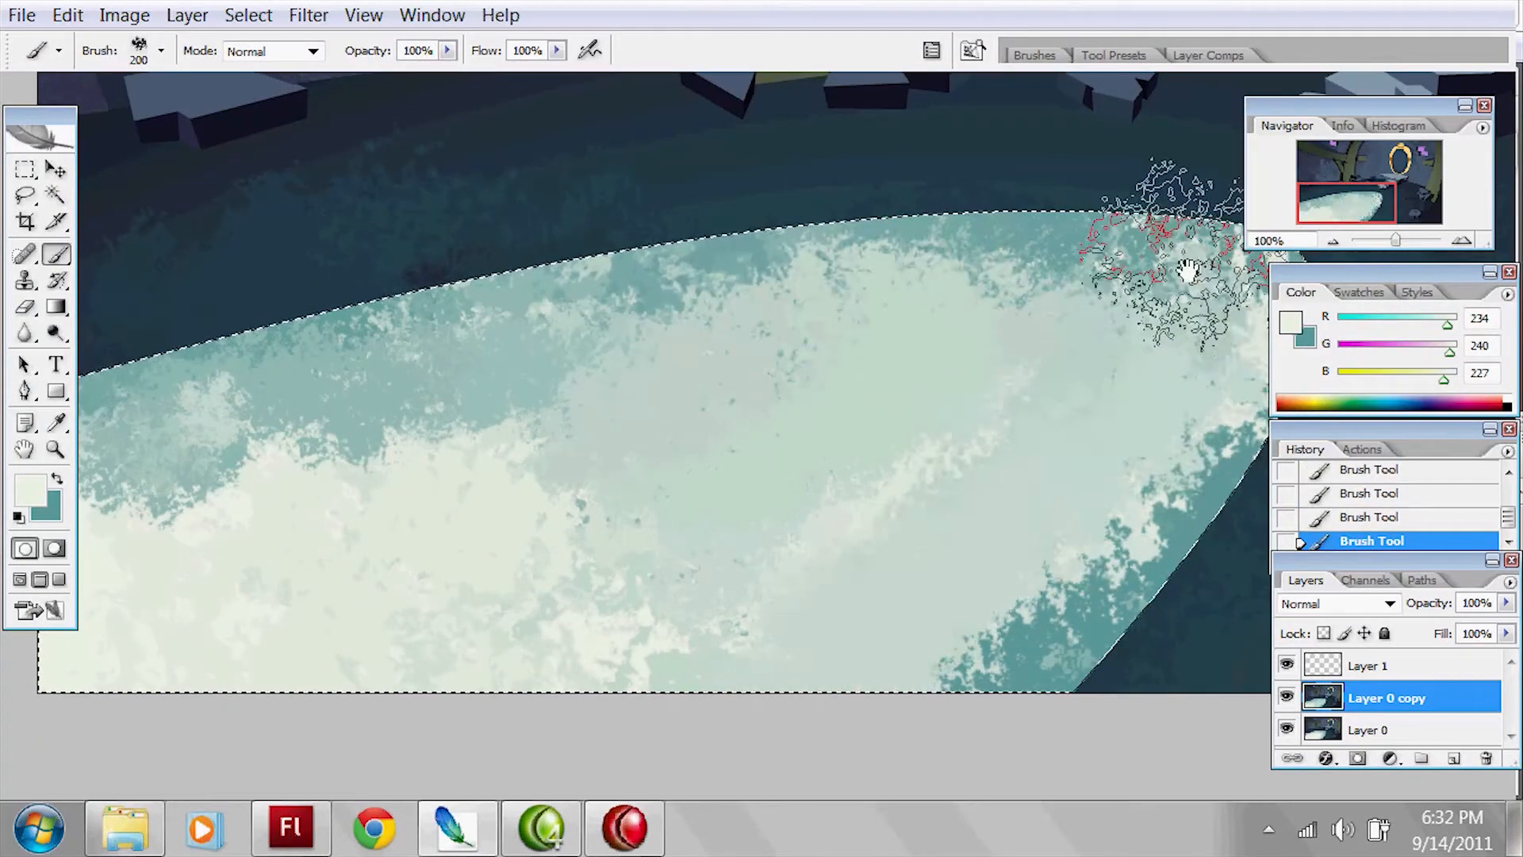
{"action": "key", "text": "ctrl+d"}
{"action": "key", "text": "space"}
{"action": "left_click_drag", "start_coordinate": [1216, 306], "coordinate": [849, 441]}
{"action": "key", "text": "space"}
{"action": "left_click_drag", "start_coordinate": [1114, 428], "coordinate": [901, 340]}
Step: Activate Layer 1 and load the SPLATTER_line brush preset
{"action": "left_click", "coordinate": [1428, 667]}
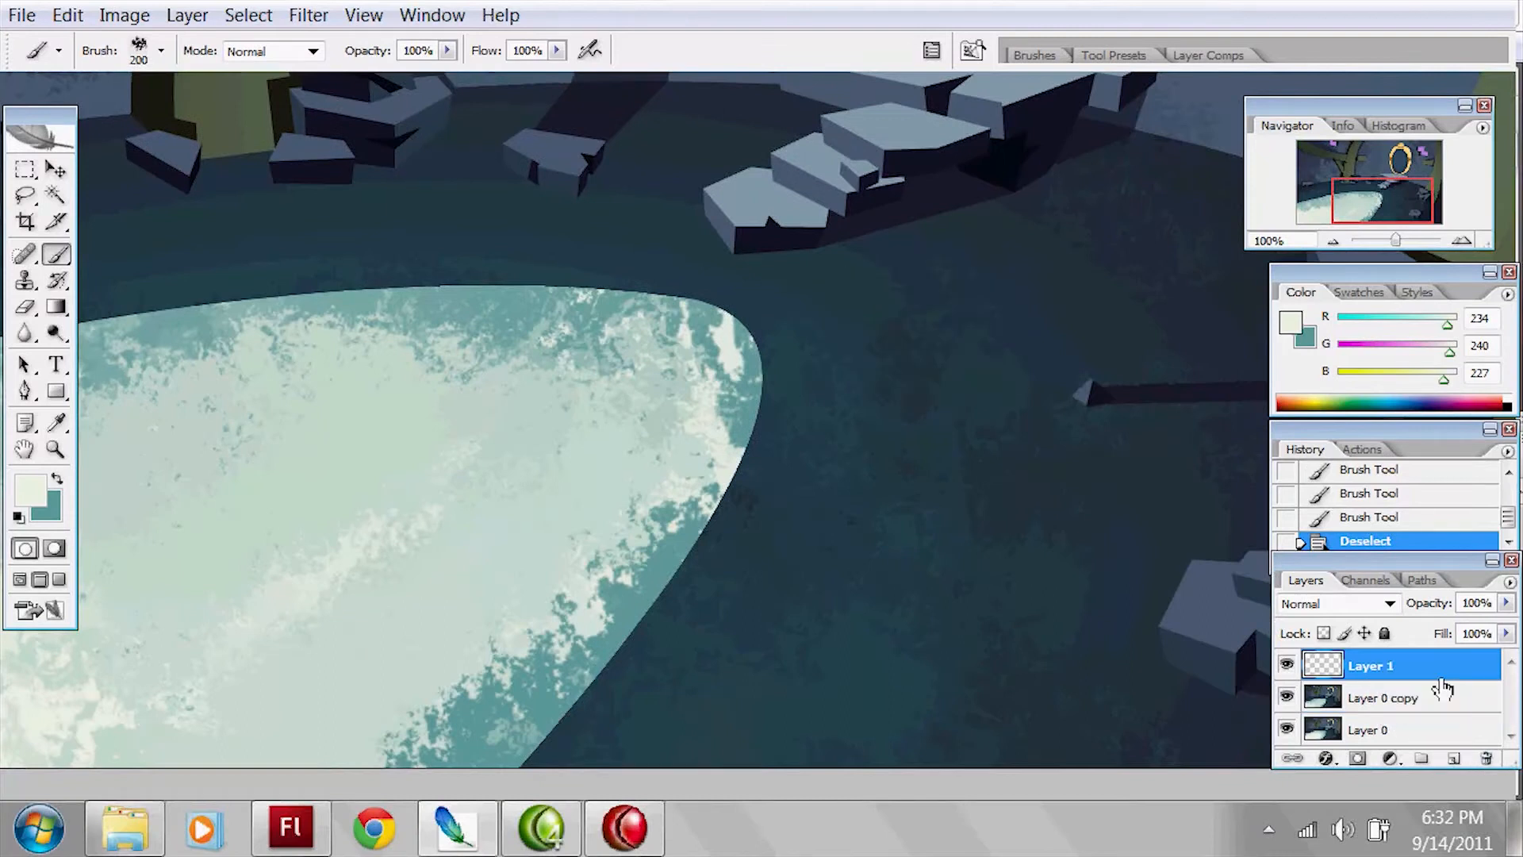
{"action": "key", "text": "space"}
{"action": "left_click_drag", "start_coordinate": [737, 529], "coordinate": [841, 449]}
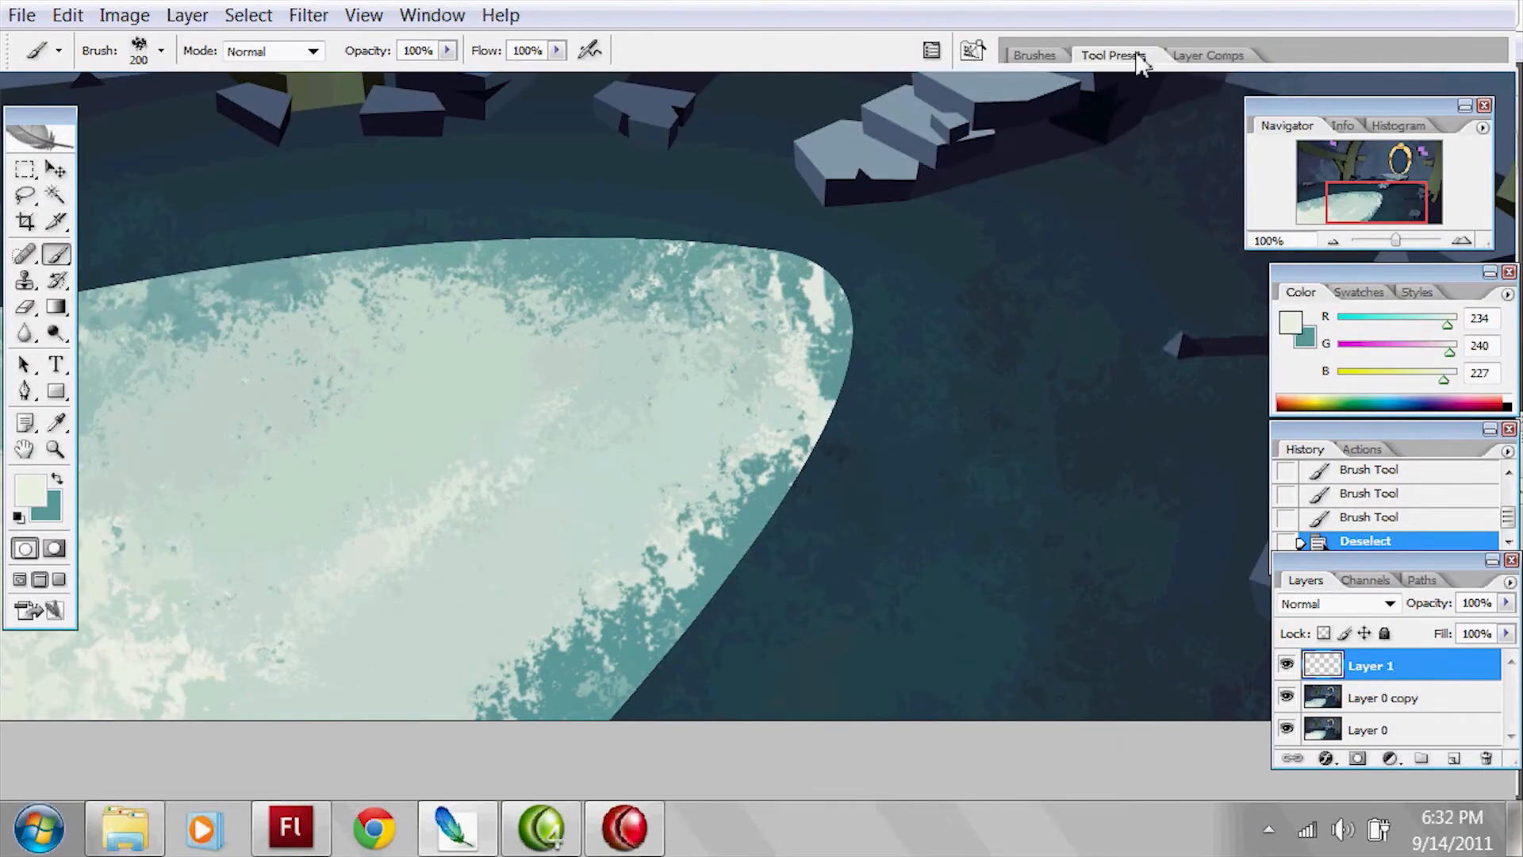
{"action": "left_click", "coordinate": [1114, 55]}
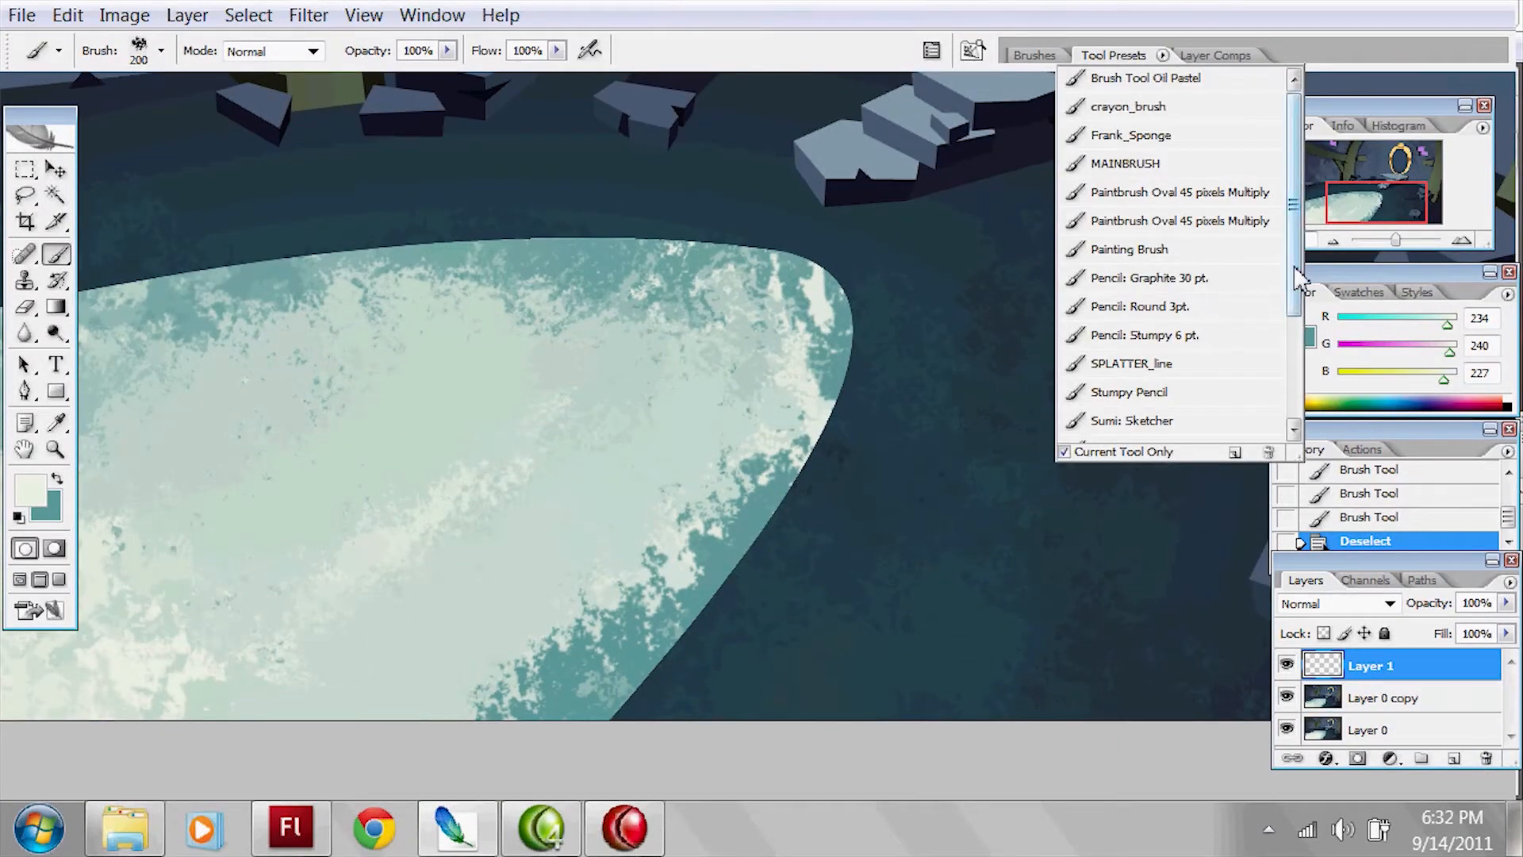
{"action": "scroll", "coordinate": [1298, 277], "scroll_direction": "up", "scroll_amount": 1}
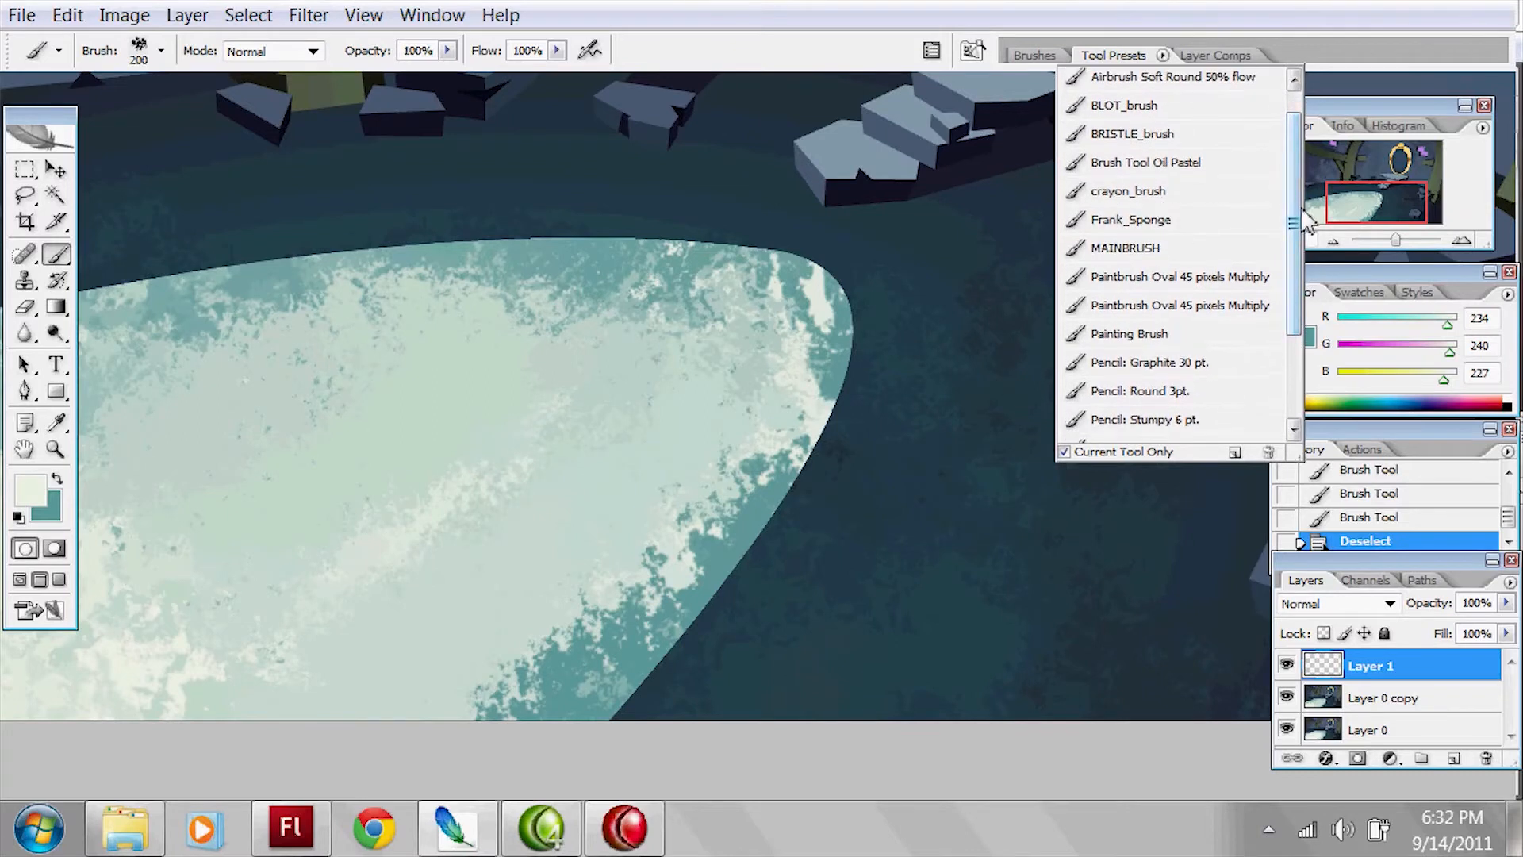
{"action": "scroll", "coordinate": [1297, 181], "scroll_direction": "up", "scroll_amount": 1}
{"action": "scroll", "coordinate": [1293, 198], "scroll_direction": "down", "scroll_amount": 3}
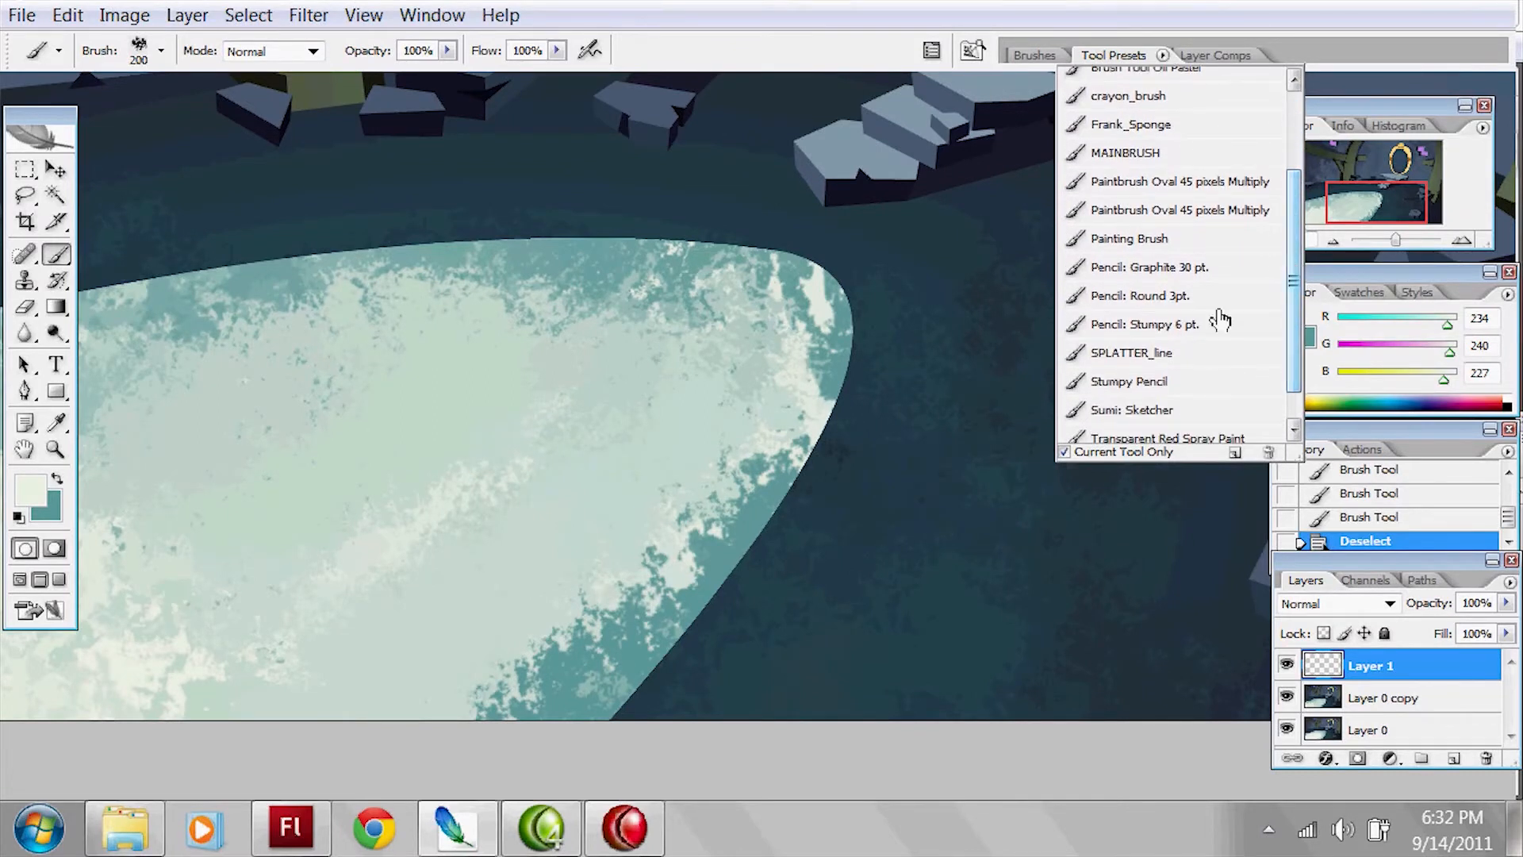
{"action": "left_click", "coordinate": [1159, 356]}
{"action": "left_click_drag", "start_coordinate": [1048, 264], "coordinate": [969, 333]}
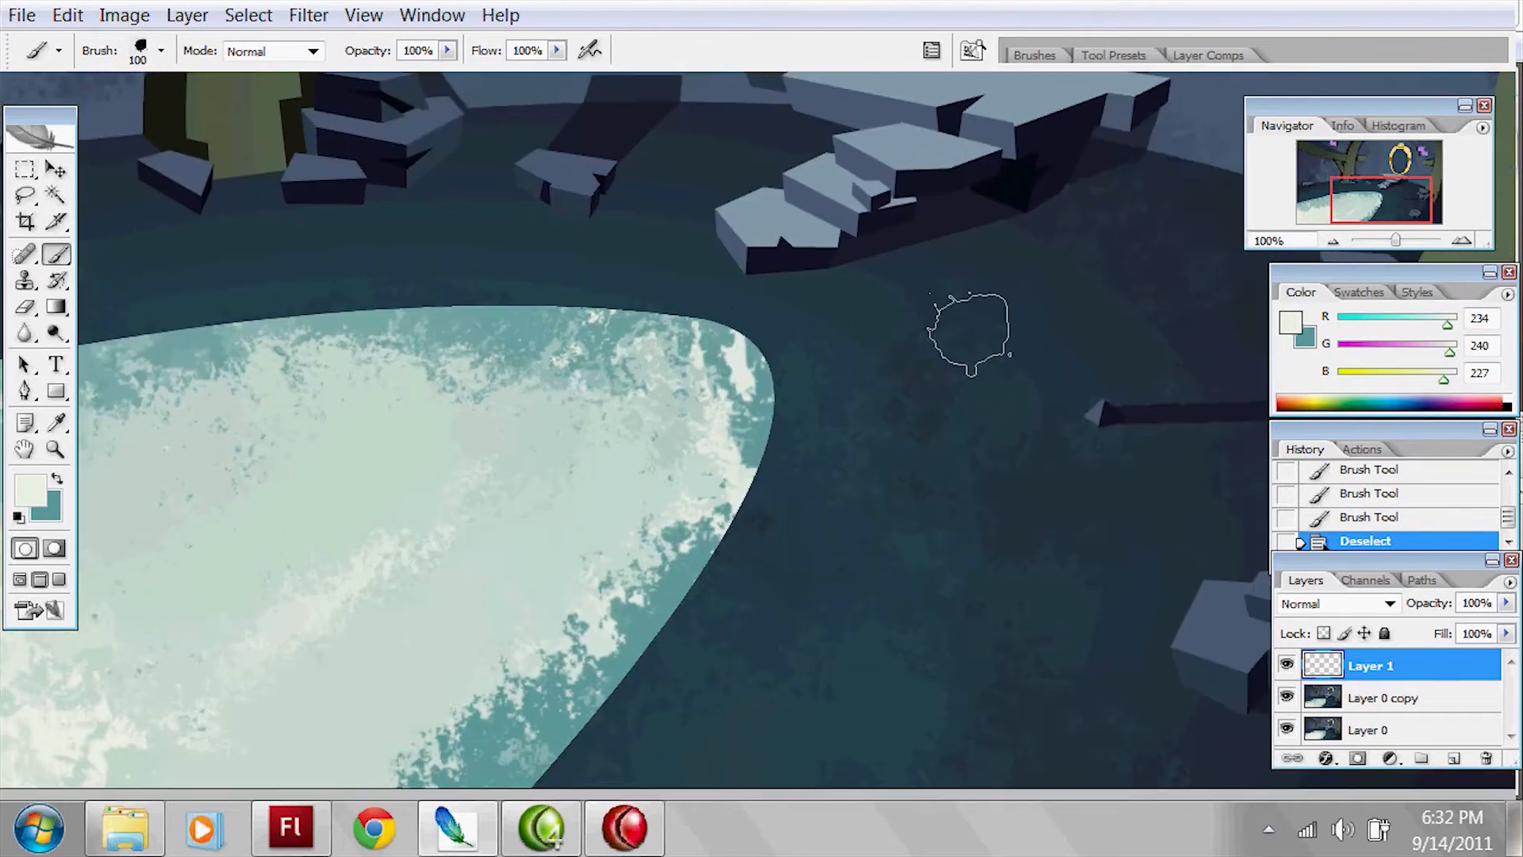
Step: Sample the dark floor colour (RGB 37, 59, 70) and reduce the brush size to 10
{"action": "left_click", "coordinate": [839, 298], "text": "alt"}
{"action": "key", "text": "["}
{"action": "key", "text": "bracketleft"}
{"action": "key", "text": "bracketleft"}
{"action": "key", "text": "bracketleft"}
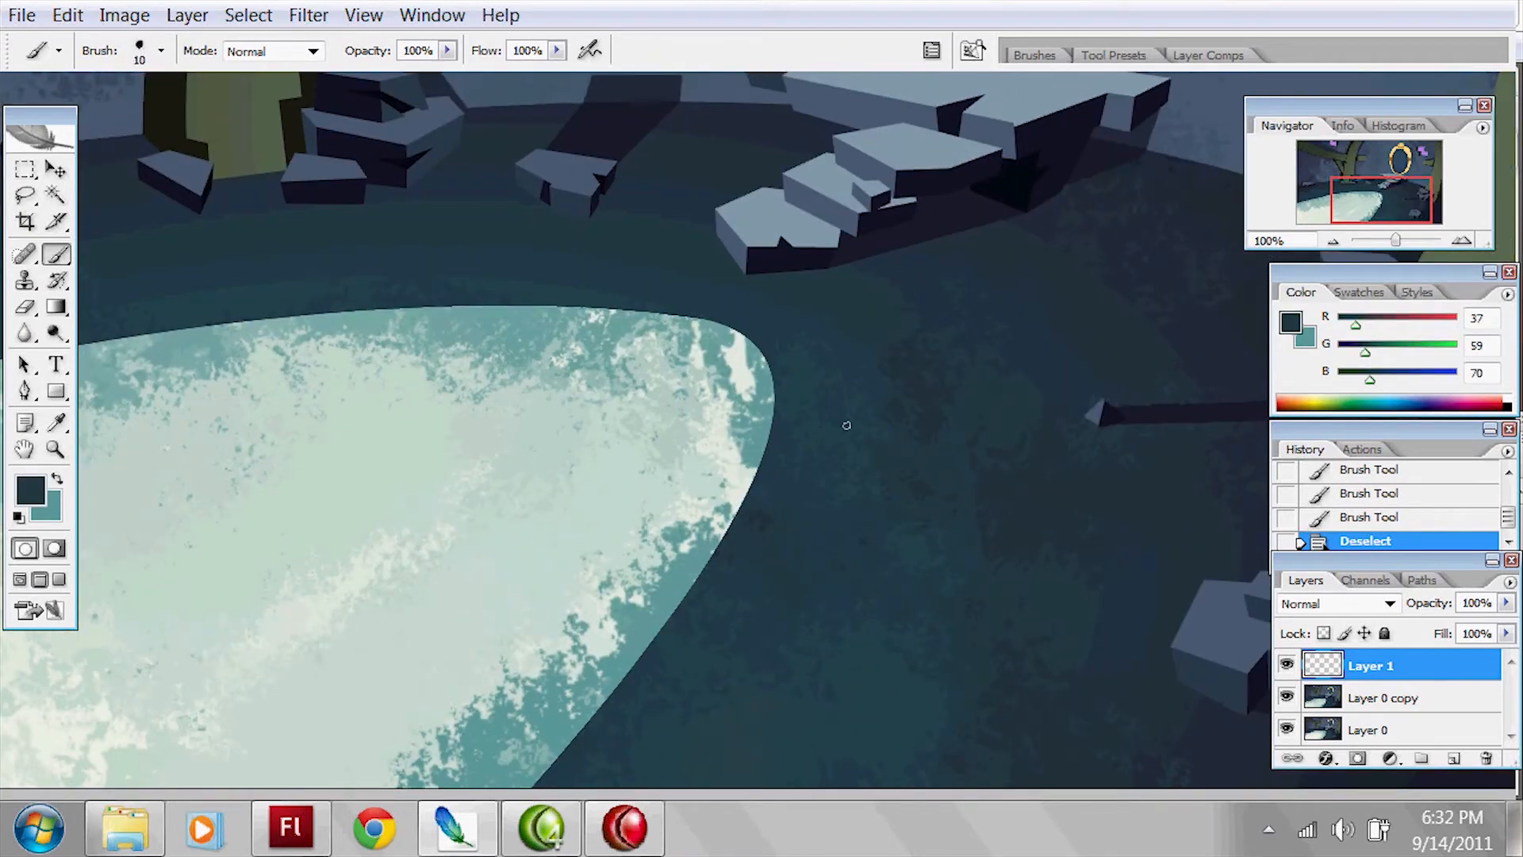
Step: Sample dark navy (RGB 36, 43, 57) and sketch a trial horizontal brick joint on the wall beside the trunk, undoing the last stroke
{"action": "left_click_drag", "start_coordinate": [1043, 232], "coordinate": [575, 576]}
{"action": "left_click_drag", "start_coordinate": [891, 140], "coordinate": [771, 453]}
{"action": "left_click_drag", "start_coordinate": [992, 320], "coordinate": [890, 318]}
{"action": "left_click", "coordinate": [880, 426], "text": "alt"}
{"action": "left_click_drag", "start_coordinate": [560, 331], "coordinate": [1063, 297]}
{"action": "left_click_drag", "start_coordinate": [446, 234], "coordinate": [480, 238]}
{"action": "mouse_move", "coordinate": [325, 174]}
{"action": "left_mouse_down"}
{"action": "mouse_move", "coordinate": [455, 187]}
{"action": "mouse_move", "coordinate": [447, 232]}
{"action": "mouse_move", "coordinate": [591, 242]}
{"action": "left_mouse_up"}
{"action": "left_click_drag", "start_coordinate": [593, 173], "coordinate": [716, 184]}
{"action": "left_click_drag", "start_coordinate": [595, 238], "coordinate": [658, 248]}
{"action": "left_click_drag", "start_coordinate": [698, 195], "coordinate": [687, 255]}
{"action": "scroll", "coordinate": [700, 238], "scroll_direction": "down", "scroll_amount": 5}
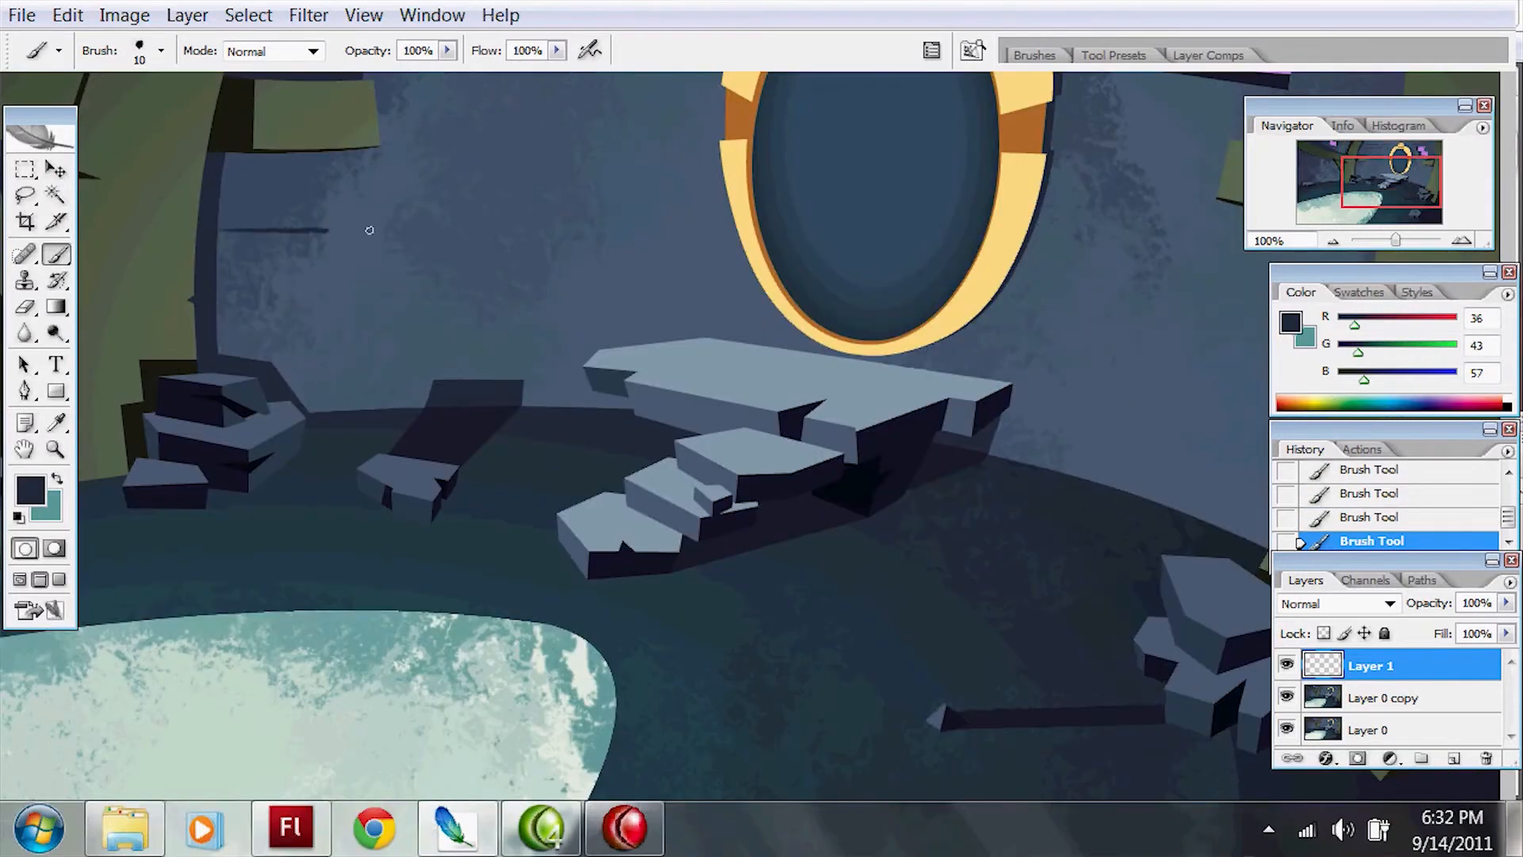
{"action": "key", "text": "ctrl+z"}
Step: Paint dark navy vertical and horizontal joints for the upper rows of bricks on the wall between the trunk and the mirror
{"action": "left_click_drag", "start_coordinate": [396, 166], "coordinate": [395, 226]}
{"action": "left_click_drag", "start_coordinate": [396, 166], "coordinate": [498, 157]}
{"action": "left_click_drag", "start_coordinate": [390, 234], "coordinate": [533, 231]}
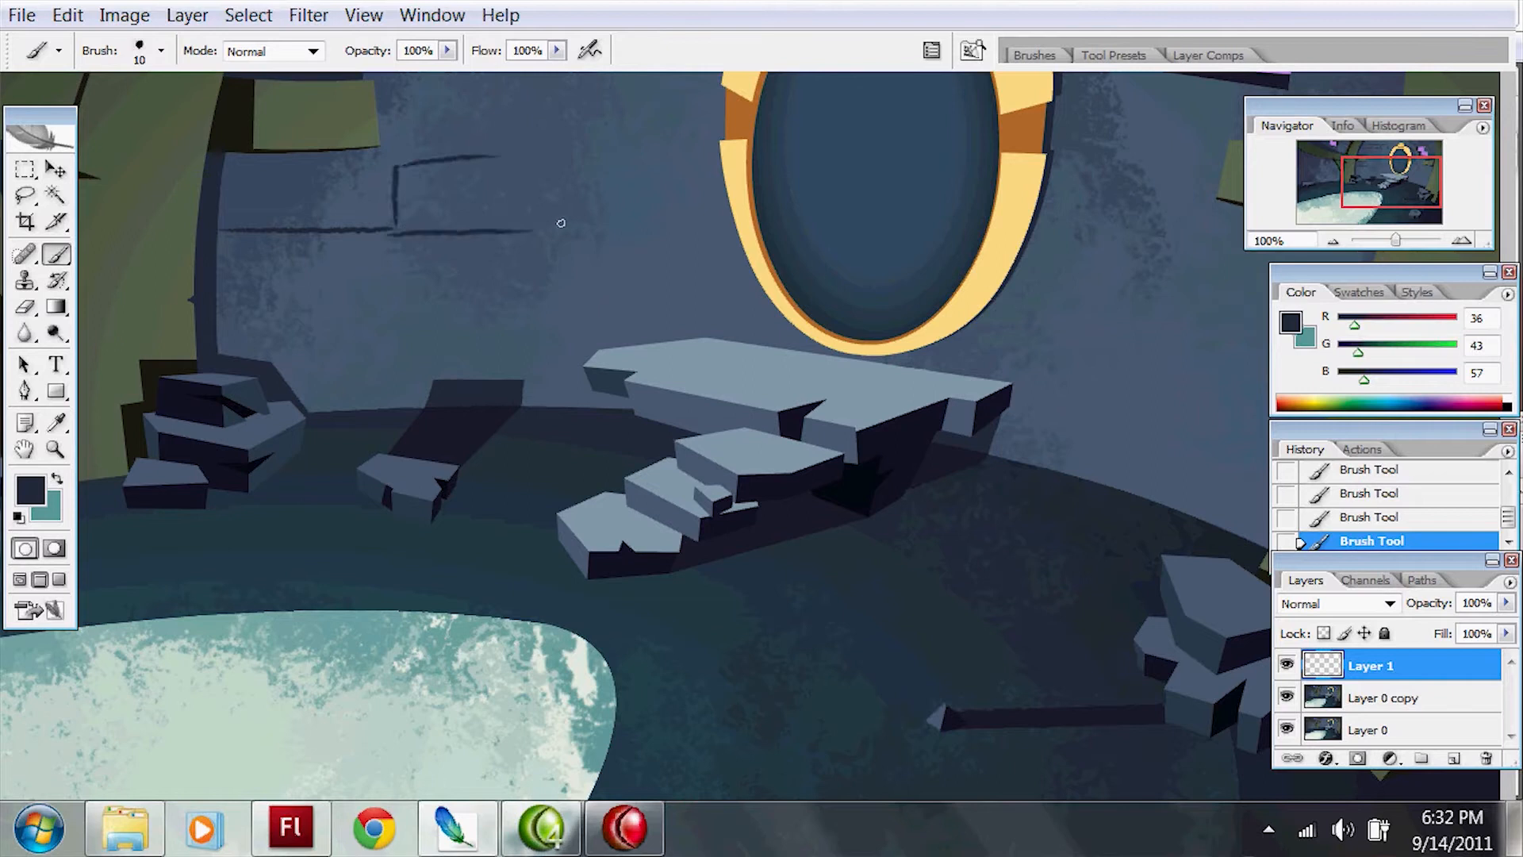
{"action": "key", "text": "ctrl+z"}
{"action": "mouse_move", "coordinate": [528, 165]}
{"action": "left_mouse_down"}
{"action": "mouse_move", "coordinate": [530, 218]}
{"action": "mouse_move", "coordinate": [694, 147]}
{"action": "left_mouse_up"}
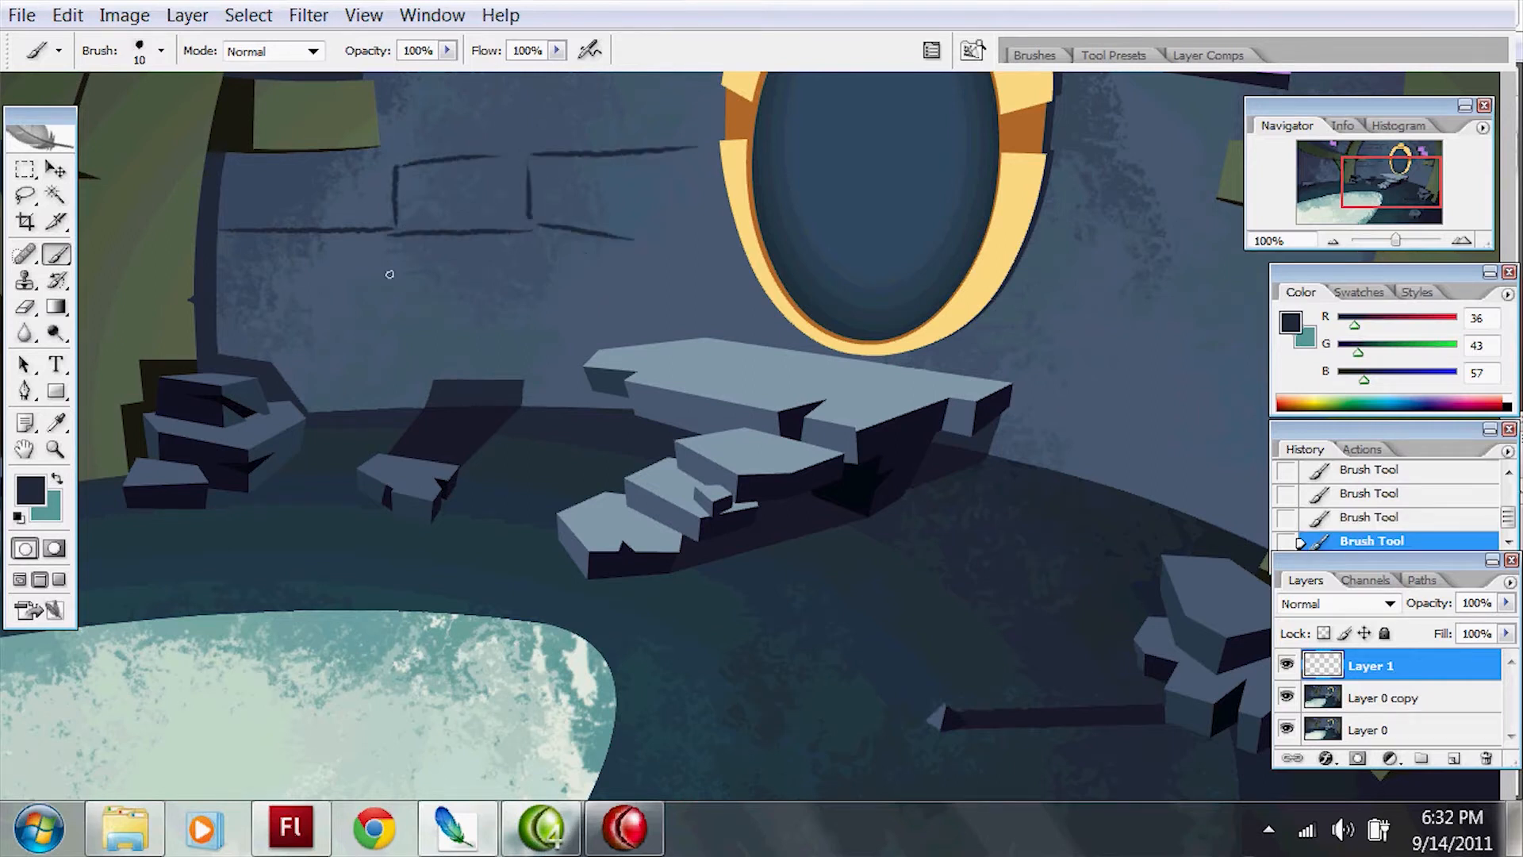
{"action": "key", "text": "ctrl+z"}
Step: Add staggered joints for the lower brick rows on the wall between the trunk and the mirror, undoing unwanted strokes
{"action": "left_click_drag", "start_coordinate": [466, 238], "coordinate": [462, 328]}
{"action": "left_click_drag", "start_coordinate": [527, 158], "coordinate": [529, 260]}
{"action": "key", "text": "ctrl+alt+z"}
{"action": "key", "text": "ctrl+alt+z"}
{"action": "left_click_drag", "start_coordinate": [473, 339], "coordinate": [468, 396]}
{"action": "mouse_move", "coordinate": [472, 254]}
{"action": "left_mouse_down"}
{"action": "mouse_move", "coordinate": [468, 210]}
{"action": "mouse_move", "coordinate": [594, 208]}
{"action": "left_mouse_up"}
{"action": "key", "text": "ctrl+z"}
{"action": "left_click_drag", "start_coordinate": [480, 198], "coordinate": [698, 168]}
{"action": "key", "text": "ctrl+z"}
Step: Paint a cluster of curved, staggered brick outlines on the wall below the plank at the right-hand trunk
{"action": "left_click_drag", "start_coordinate": [809, 136], "coordinate": [395, 152]}
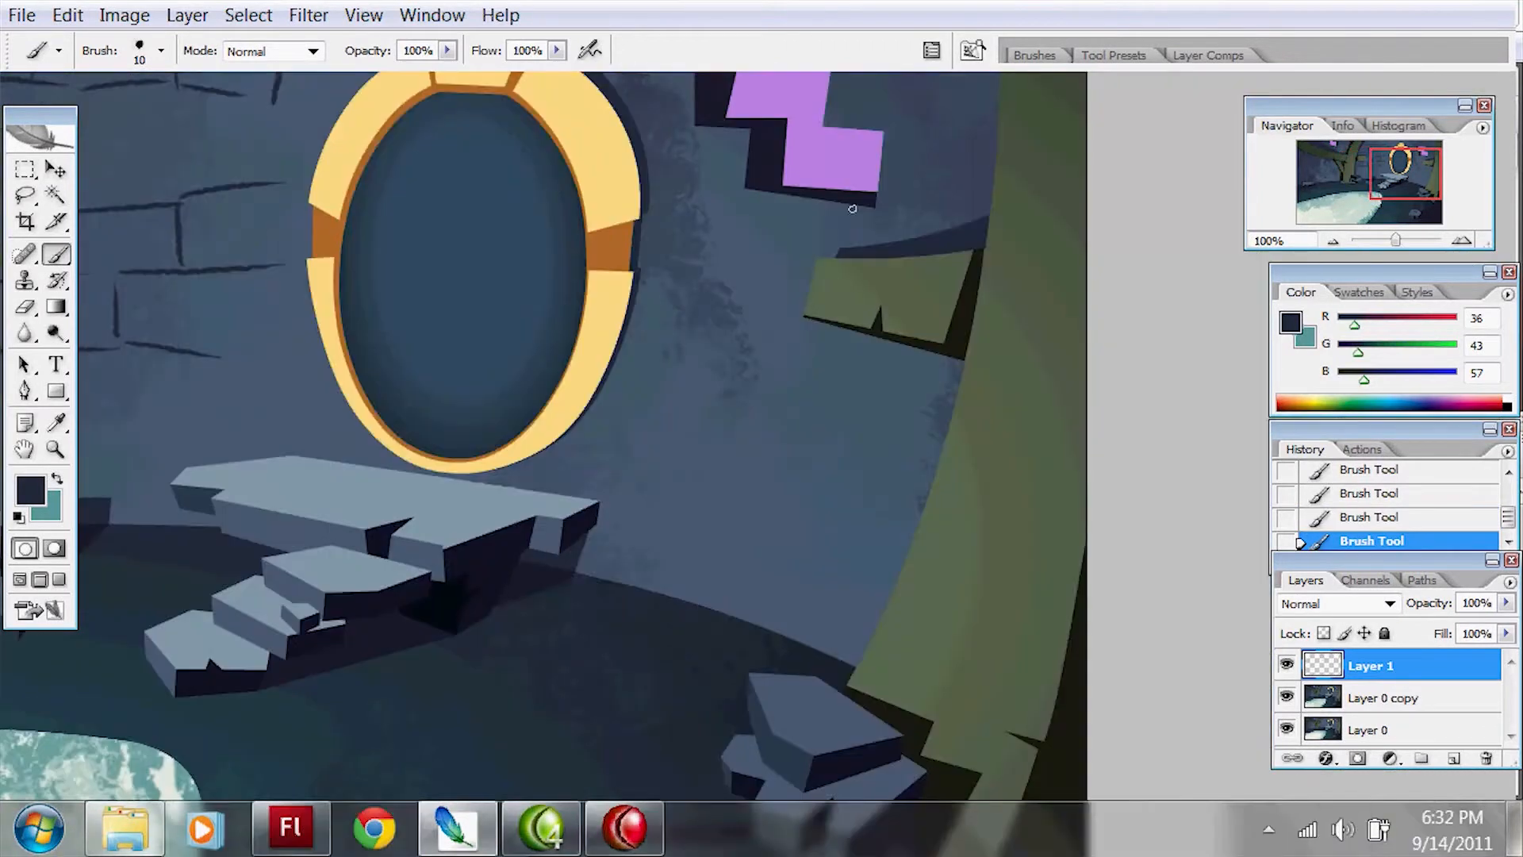
{"action": "key", "text": "ctrl+z"}
{"action": "left_click_drag", "start_coordinate": [936, 411], "coordinate": [766, 367]}
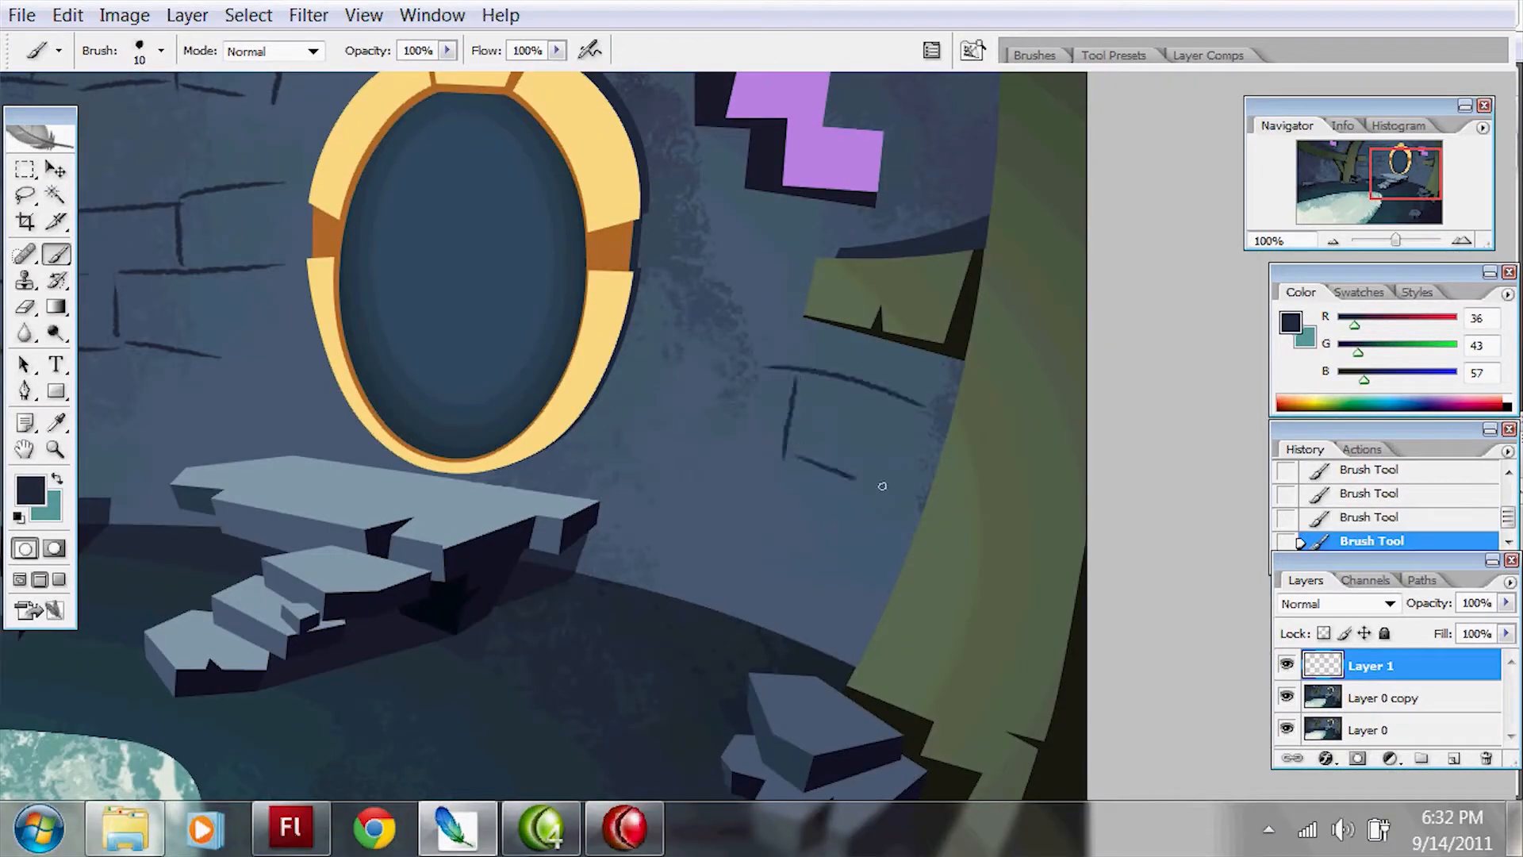
{"action": "left_click_drag", "start_coordinate": [803, 451], "coordinate": [686, 420]}
{"action": "left_click_drag", "start_coordinate": [842, 314], "coordinate": [871, 173]}
{"action": "left_click_drag", "start_coordinate": [866, 334], "coordinate": [856, 379]}
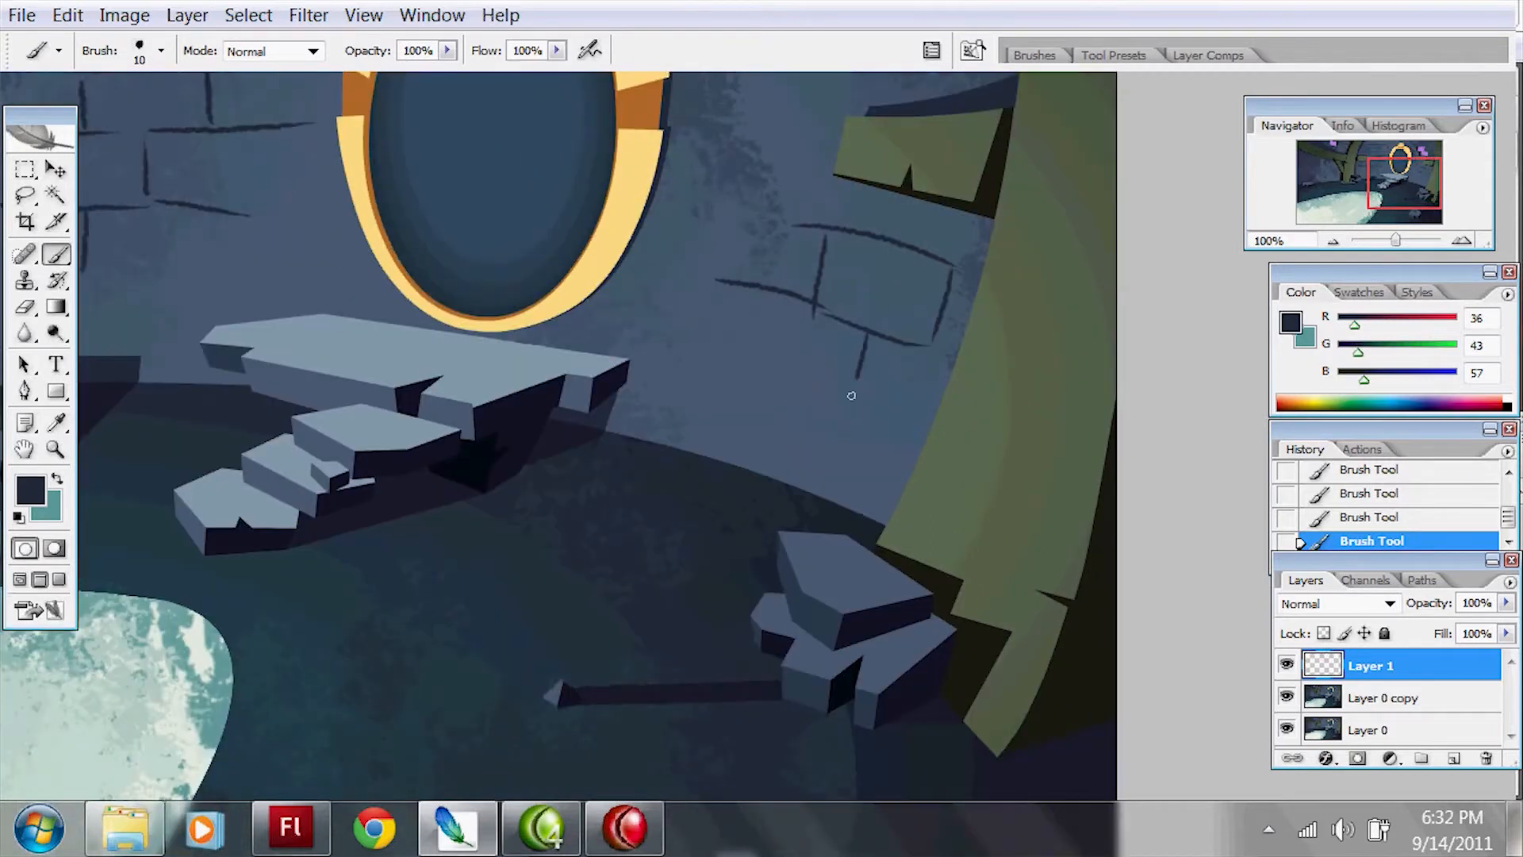
{"action": "left_click_drag", "start_coordinate": [752, 350], "coordinate": [860, 401]}
{"action": "mouse_move", "coordinate": [498, 274]}
{"action": "left_mouse_down"}
{"action": "mouse_move", "coordinate": [901, 428]}
{"action": "mouse_move", "coordinate": [925, 552]}
{"action": "left_mouse_up"}
{"action": "key", "text": "ctrl+z"}
Step: Add brick joints near the top of the wall, beside the mirror and next to the right-hand trunk
{"action": "left_click_drag", "start_coordinate": [574, 343], "coordinate": [582, 297]}
{"action": "left_click_drag", "start_coordinate": [1084, 267], "coordinate": [621, 331]}
{"action": "key", "text": "ctrl+z"}
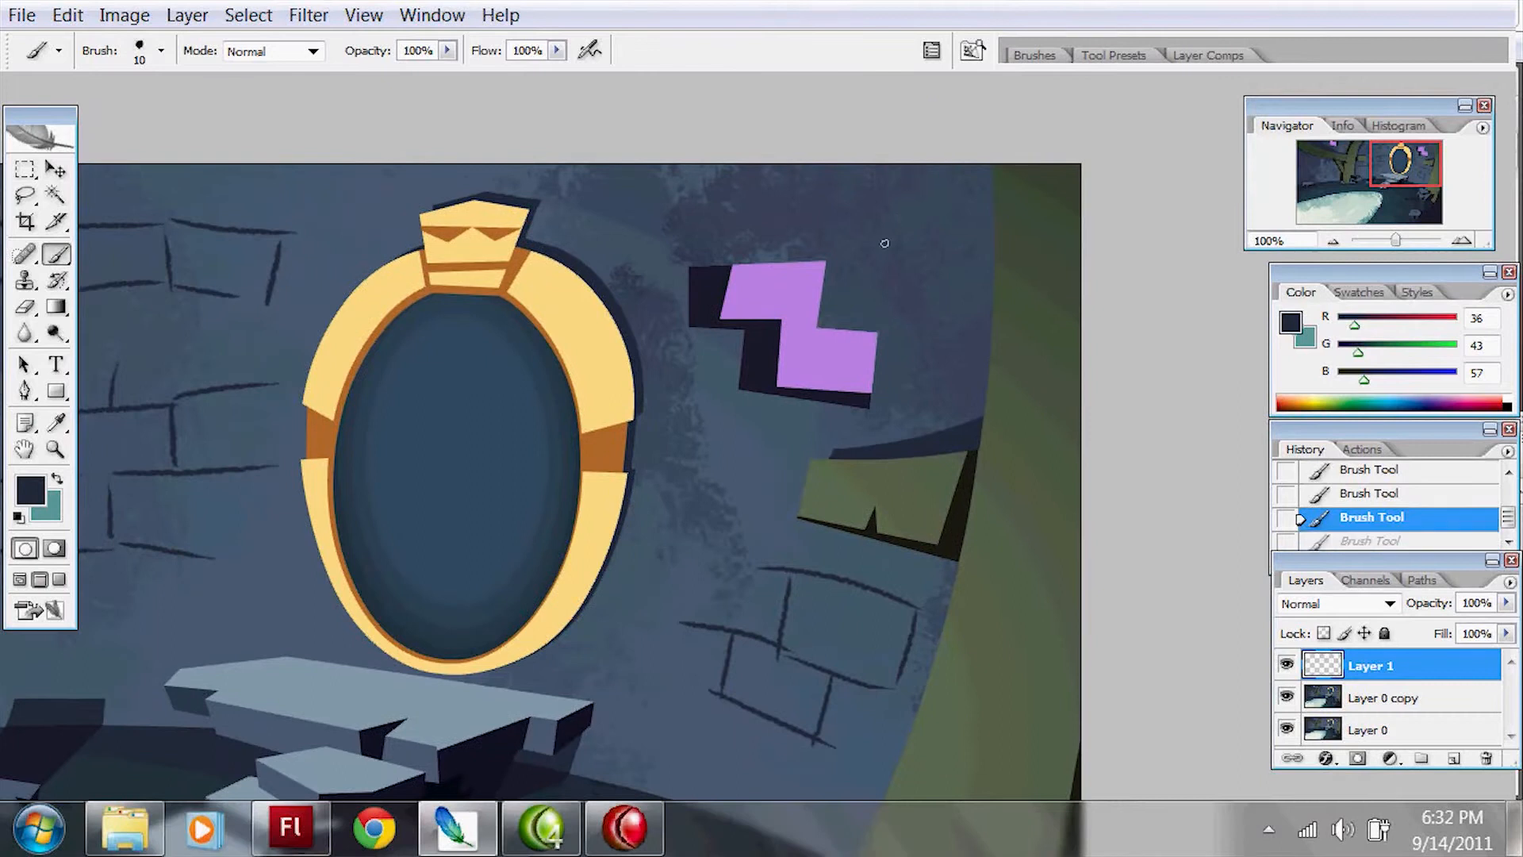
{"action": "left_click_drag", "start_coordinate": [944, 241], "coordinate": [991, 244]}
{"action": "left_click_drag", "start_coordinate": [925, 361], "coordinate": [762, 226]}
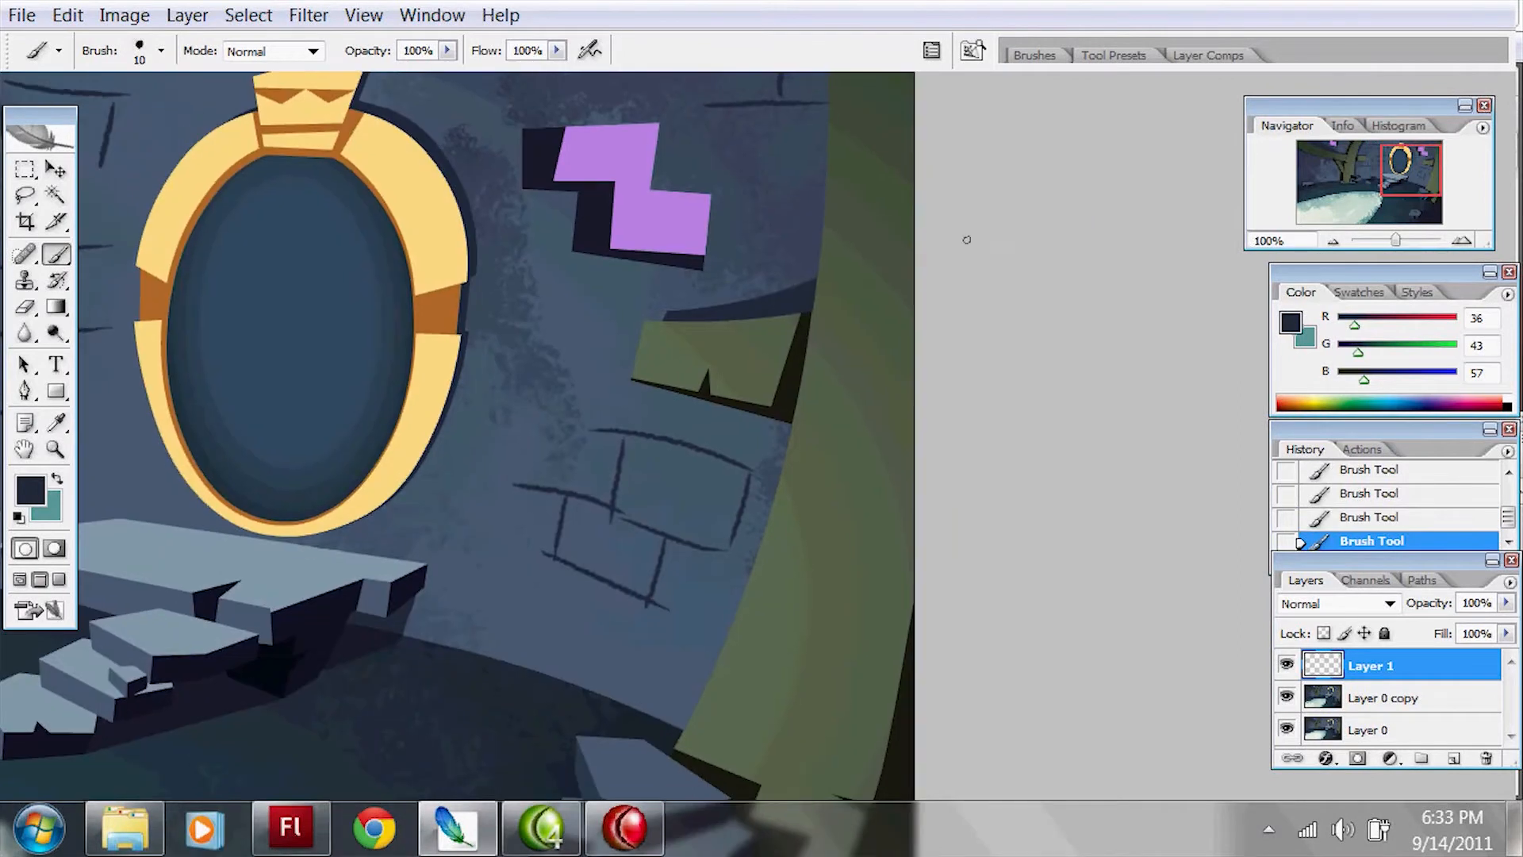
Step: Sample dark green (RGB 57, 69, 52) and draw long wood-grain lines and an oval knot on the right-hand trunk
{"action": "left_click_drag", "start_coordinate": [938, 203], "coordinate": [852, 358]}
{"action": "left_click", "coordinate": [831, 197], "text": "alt"}
{"action": "left_click_drag", "start_coordinate": [791, 196], "coordinate": [754, 716]}
{"action": "key", "text": "ctrl+z"}
{"action": "left_click_drag", "start_coordinate": [826, 161], "coordinate": [710, 767]}
{"action": "left_click_drag", "start_coordinate": [849, 357], "coordinate": [856, 116]}
{"action": "key", "text": "ctrl+z"}
{"action": "mouse_move", "coordinate": [690, 642]}
{"action": "left_mouse_down"}
{"action": "mouse_move", "coordinate": [825, 89]}
{"action": "mouse_move", "coordinate": [850, 193]}
{"action": "mouse_move", "coordinate": [701, 640]}
{"action": "left_mouse_up"}
{"action": "key", "text": "ctrl+z"}
{"action": "left_click_drag", "start_coordinate": [696, 587], "coordinate": [762, 159]}
{"action": "left_click_drag", "start_coordinate": [817, 381], "coordinate": [737, 780]}
{"action": "key", "text": "ctrl+z"}
{"action": "mouse_move", "coordinate": [736, 714]}
{"action": "left_mouse_down"}
{"action": "mouse_move", "coordinate": [740, 656]}
{"action": "mouse_move", "coordinate": [744, 717]}
{"action": "left_mouse_up"}
{"action": "key", "text": "ctrl+z"}
{"action": "mouse_move", "coordinate": [762, 595]}
{"action": "left_mouse_down"}
{"action": "mouse_move", "coordinate": [829, 446]}
{"action": "mouse_move", "coordinate": [728, 754]}
{"action": "mouse_move", "coordinate": [839, 337]}
{"action": "left_mouse_up"}
{"action": "key", "text": "ctrl+z"}
Step: Draw two curved wood-grain lines on the short plank beside the right-hand trunk
{"action": "key", "text": "ctrl+z"}
{"action": "left_click_drag", "start_coordinate": [823, 548], "coordinate": [756, 655]}
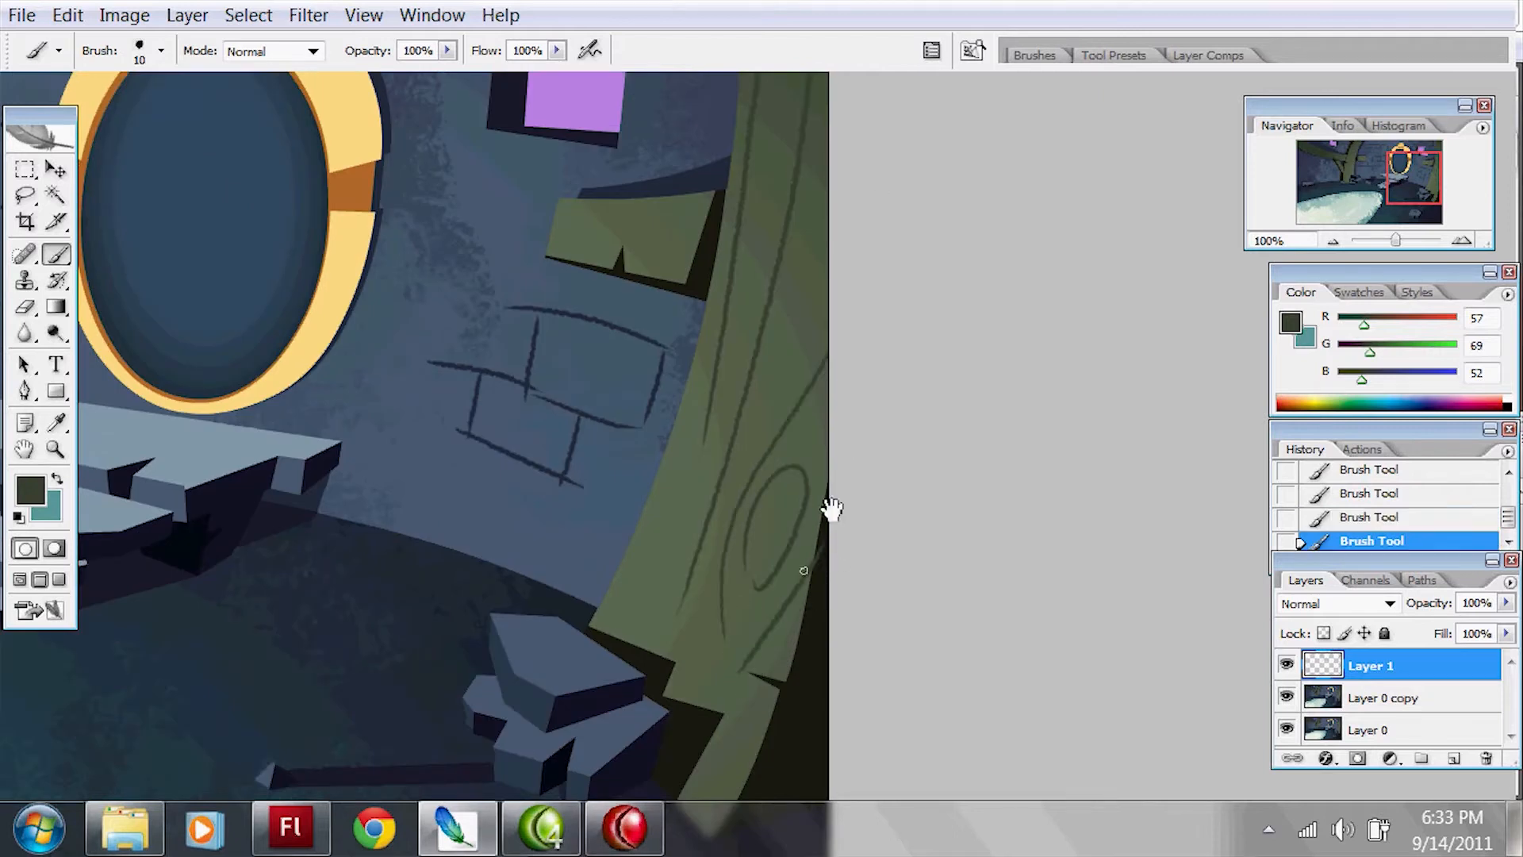
{"action": "left_click_drag", "start_coordinate": [691, 158], "coordinate": [775, 335]}
Step: Draw vertical wood-grain lines and oval knots along the left-hand trunk, undoing unwanted strokes
{"action": "key", "text": "ctrl+z"}
{"action": "left_click_drag", "start_coordinate": [659, 417], "coordinate": [776, 400]}
{"action": "left_click_drag", "start_coordinate": [679, 420], "coordinate": [793, 424]}
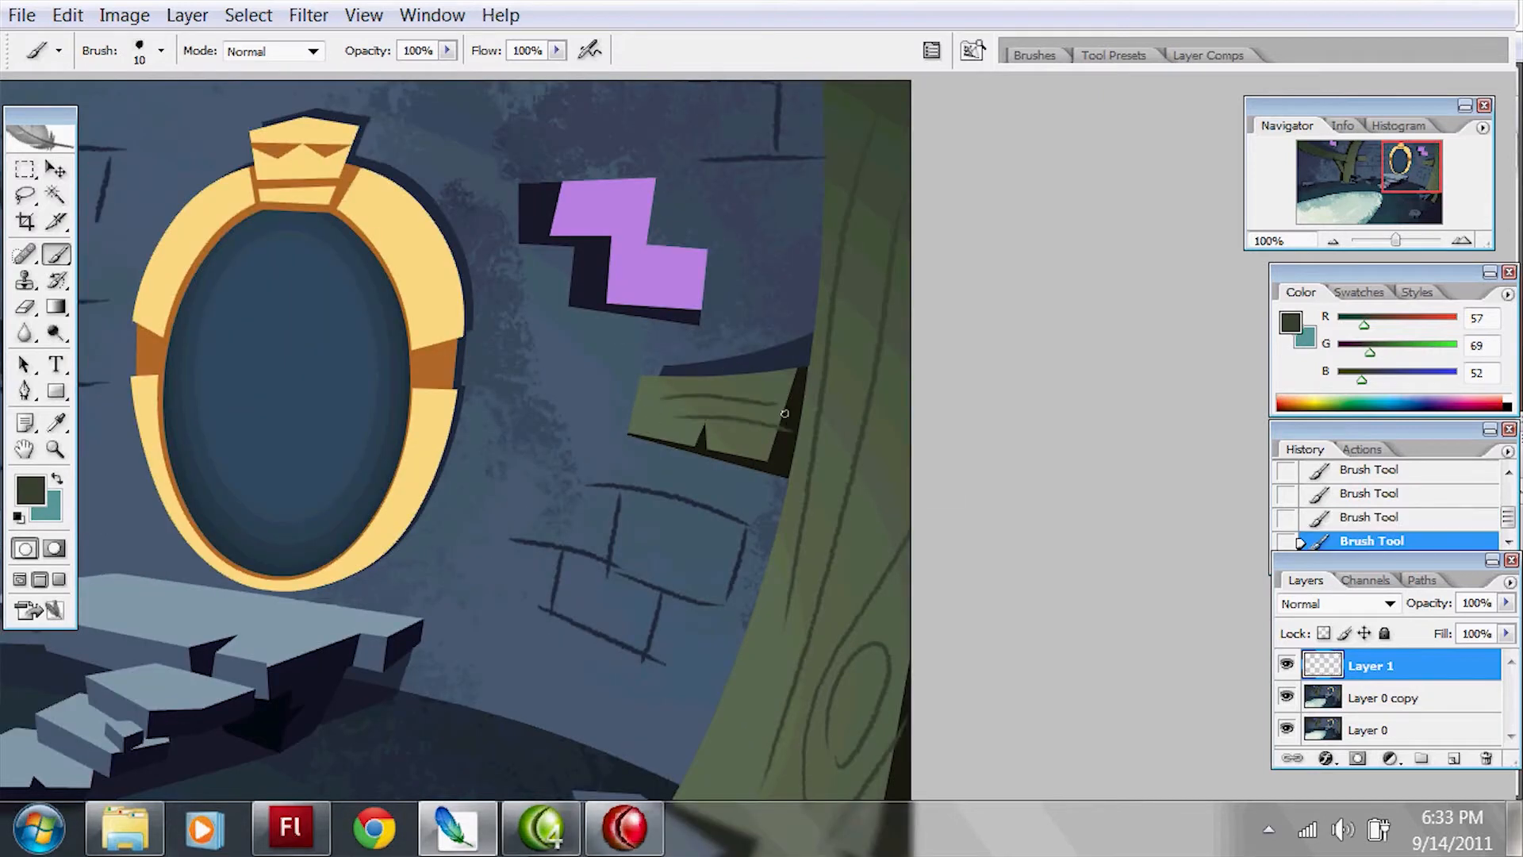
{"action": "left_click_drag", "start_coordinate": [289, 317], "coordinate": [788, 313]}
{"action": "left_click_drag", "start_coordinate": [210, 324], "coordinate": [840, 297]}
{"action": "mouse_move", "coordinate": [635, 441]}
{"action": "left_mouse_down"}
{"action": "mouse_move", "coordinate": [669, 276]}
{"action": "mouse_move", "coordinate": [752, 131]}
{"action": "left_mouse_up"}
{"action": "left_click_drag", "start_coordinate": [746, 159], "coordinate": [708, 289]}
{"action": "key", "text": "ctrl+z"}
{"action": "mouse_move", "coordinate": [633, 617]}
{"action": "left_mouse_down"}
{"action": "mouse_move", "coordinate": [781, 150]}
{"action": "mouse_move", "coordinate": [681, 479]}
{"action": "left_mouse_up"}
{"action": "key", "text": "ctrl+z"}
{"action": "left_click_drag", "start_coordinate": [627, 379], "coordinate": [755, 140]}
{"action": "key", "text": "ctrl+z"}
{"action": "left_click_drag", "start_coordinate": [574, 736], "coordinate": [591, 558]}
{"action": "mouse_move", "coordinate": [717, 455]}
{"action": "left_mouse_down"}
{"action": "mouse_move", "coordinate": [726, 321]}
{"action": "mouse_move", "coordinate": [675, 416]}
{"action": "left_mouse_up"}
{"action": "key", "text": "ctrl+z"}
{"action": "left_click_drag", "start_coordinate": [683, 299], "coordinate": [684, 359]}
{"action": "key", "text": "ctrl+z"}
{"action": "left_click_drag", "start_coordinate": [655, 266], "coordinate": [607, 638]}
{"action": "key", "text": "ctrl+z"}
{"action": "left_click_drag", "start_coordinate": [683, 462], "coordinate": [684, 510]}
Step: Draw long curved wood-grain lines along the large branch extending from the left-hand trunk
{"action": "left_click_drag", "start_coordinate": [696, 249], "coordinate": [925, 351]}
{"action": "left_click_drag", "start_coordinate": [694, 410], "coordinate": [186, 262]}
{"action": "left_click_drag", "start_coordinate": [273, 234], "coordinate": [714, 370]}
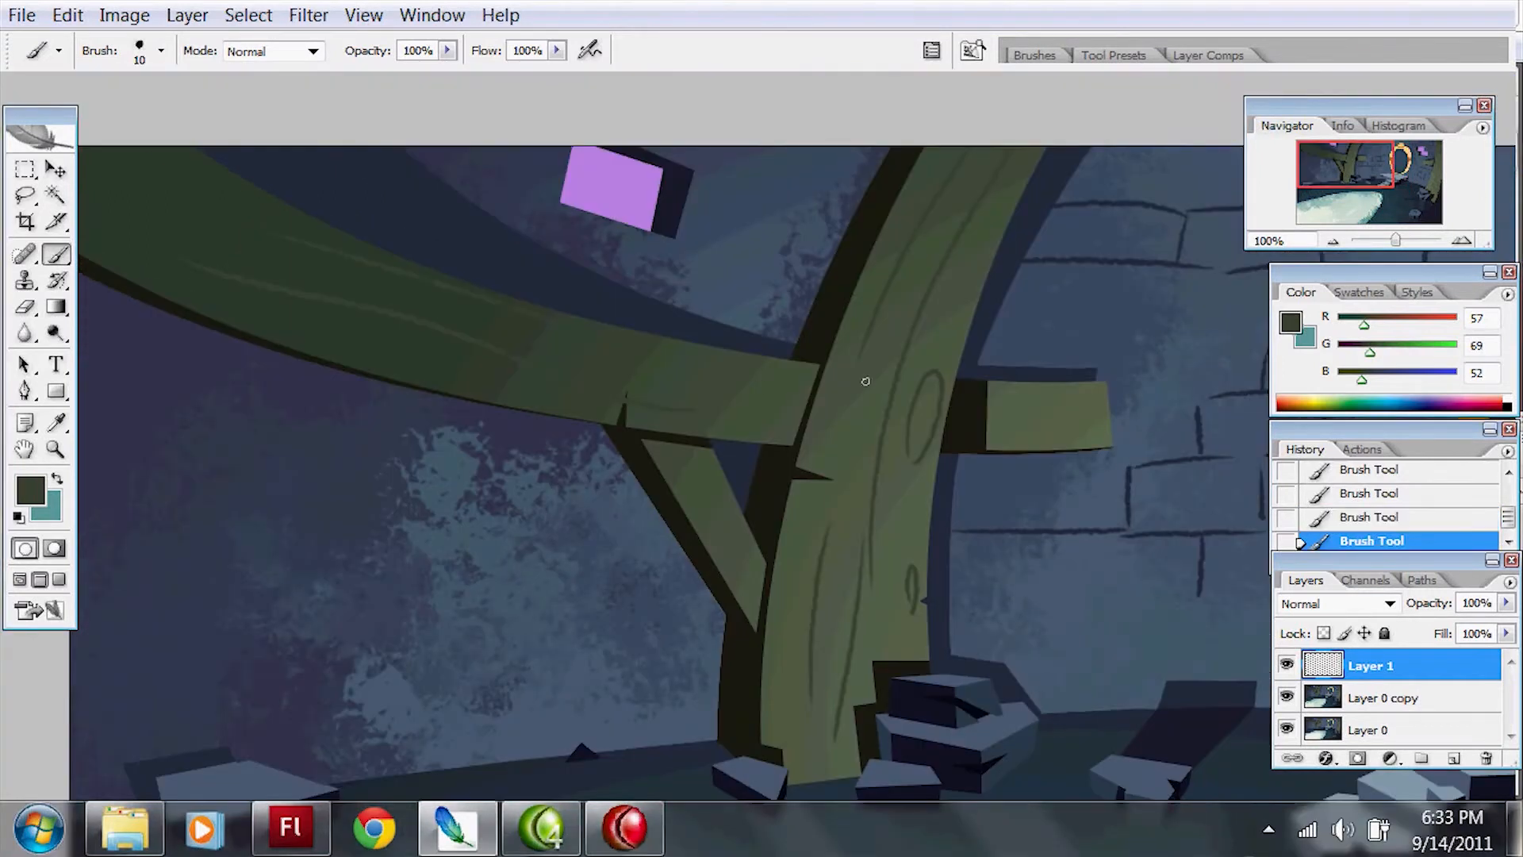
{"action": "key", "text": "z"}
{"action": "left_click", "coordinate": [960, 372]}
{"action": "left_click", "coordinate": [1131, 414]}
{"action": "left_click_drag", "start_coordinate": [1182, 479], "coordinate": [941, 358]}
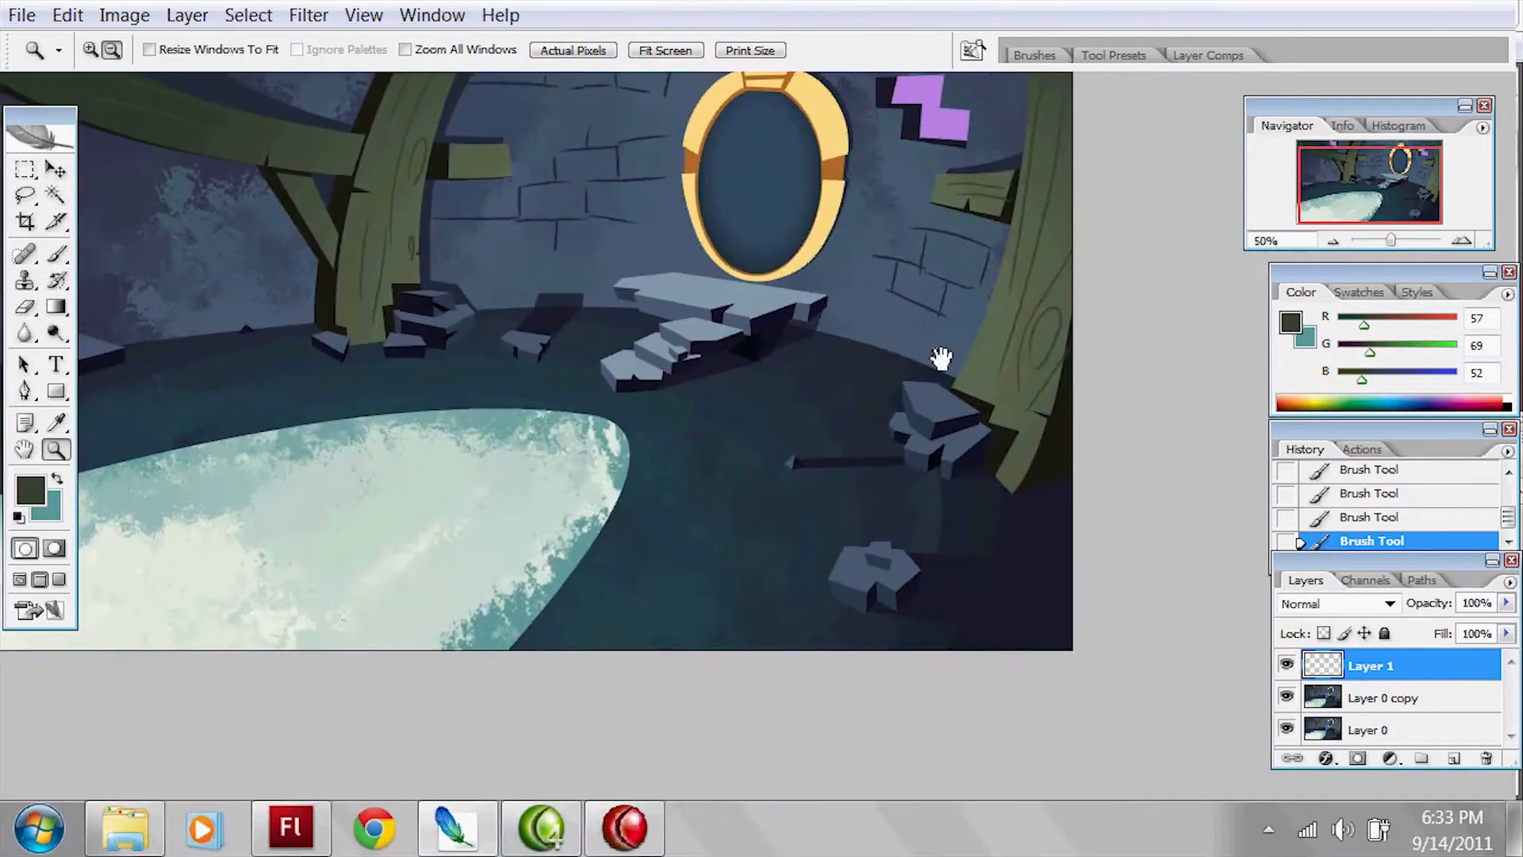
{"action": "key", "text": "f"}
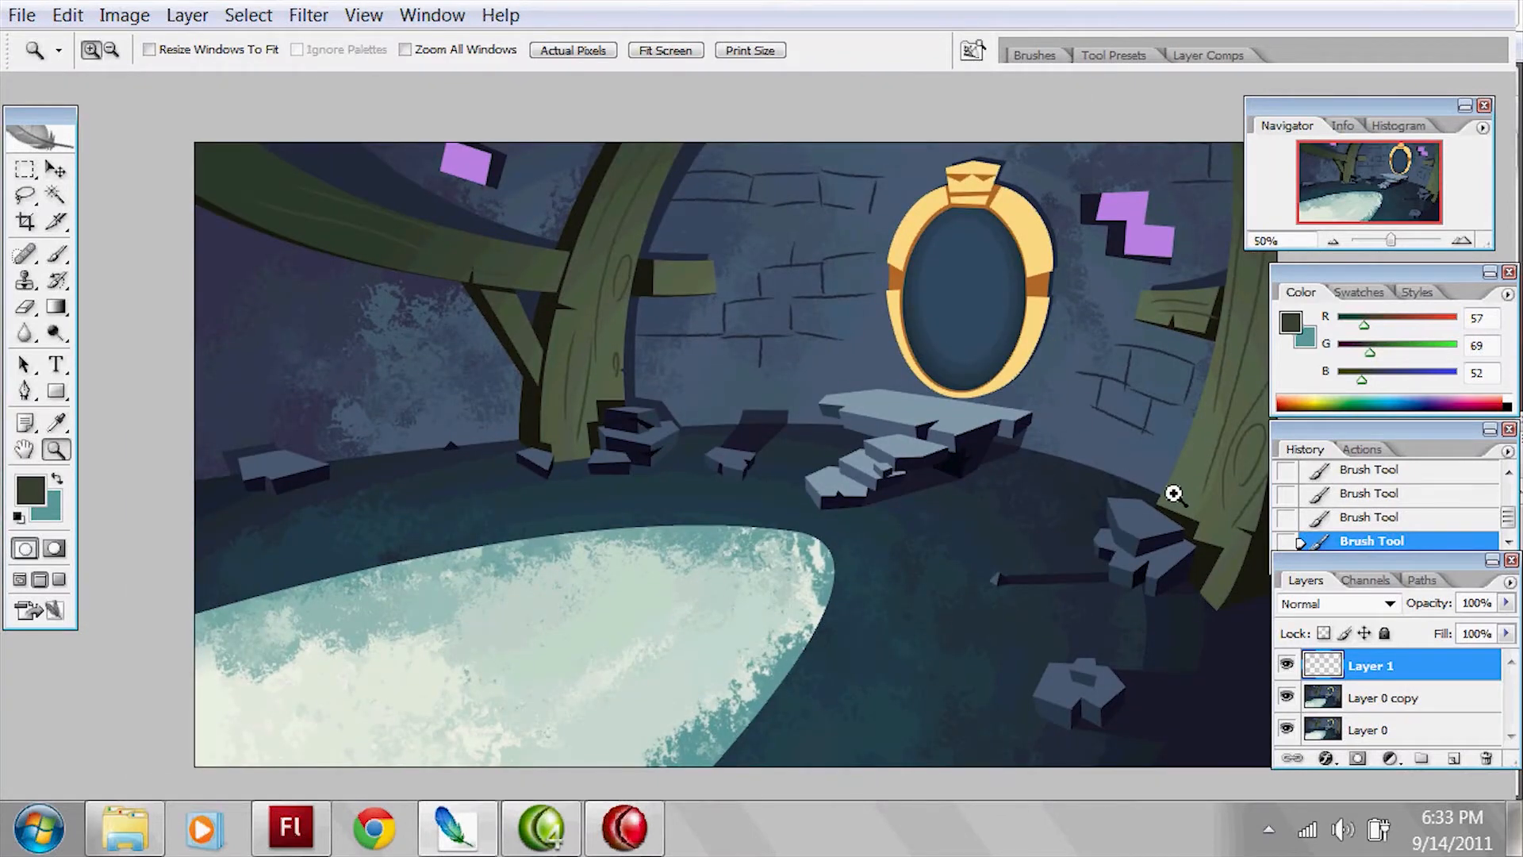
Step: Switch to Flash and close the Untitled-1 document
{"action": "left_click", "coordinate": [300, 835]}
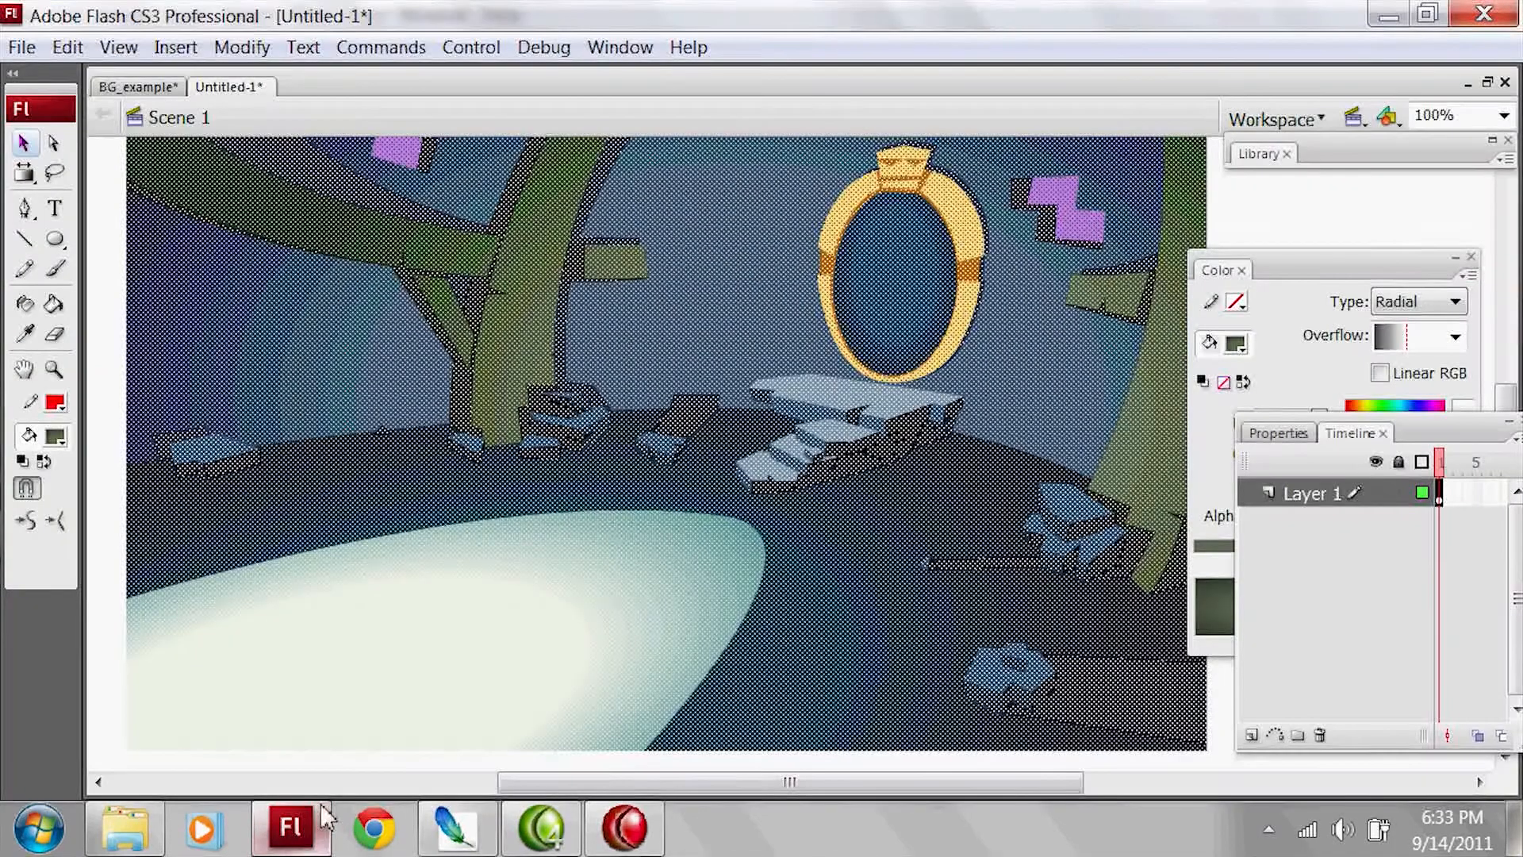
{"action": "left_click", "coordinate": [1303, 433]}
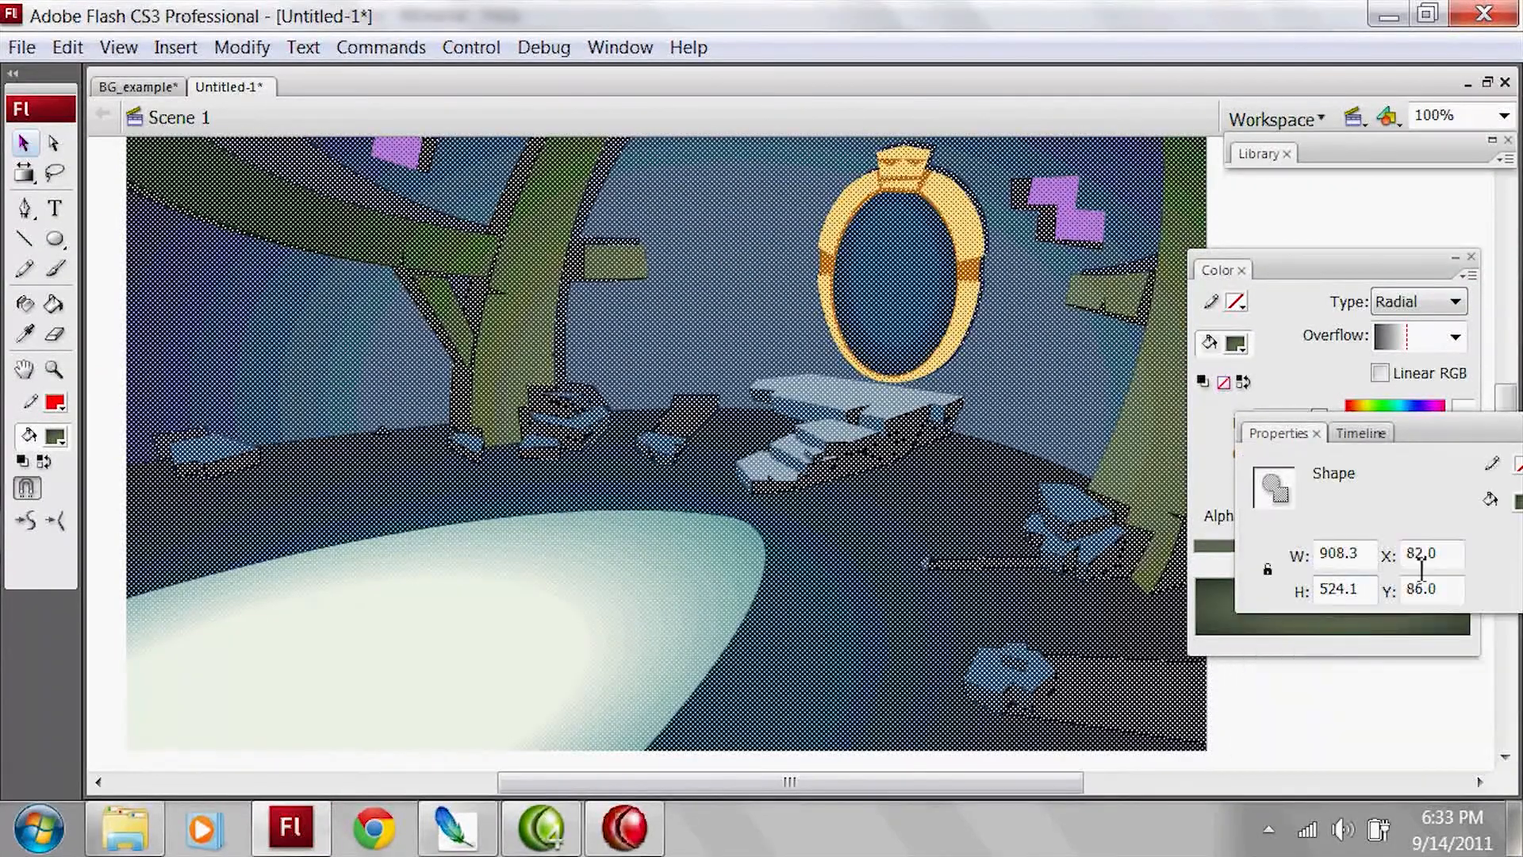
{"action": "left_click_drag", "start_coordinate": [1420, 414], "coordinate": [1147, 460]}
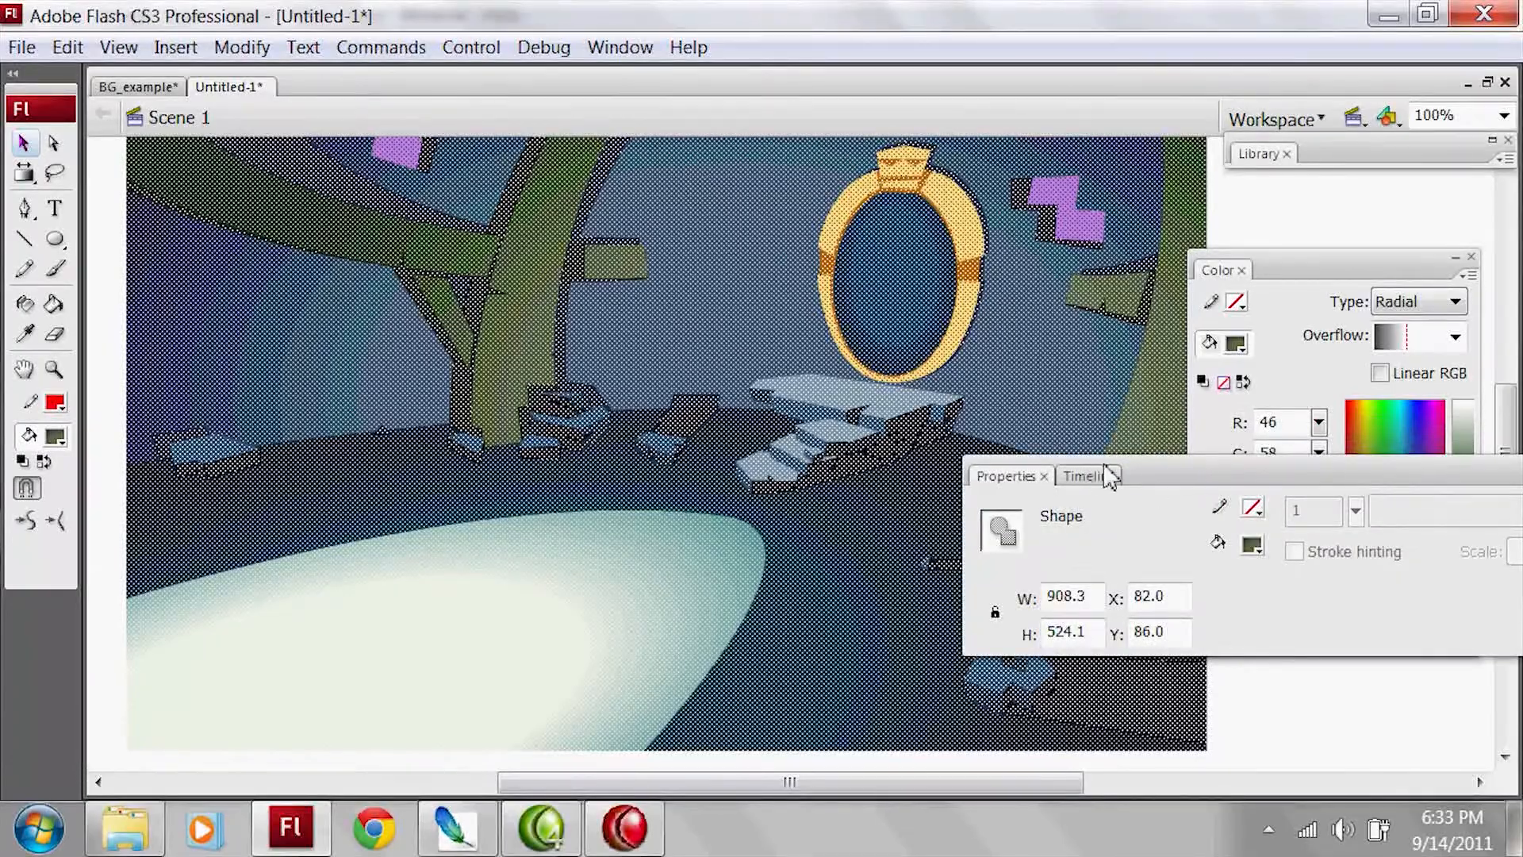
{"action": "left_click", "coordinate": [1083, 476]}
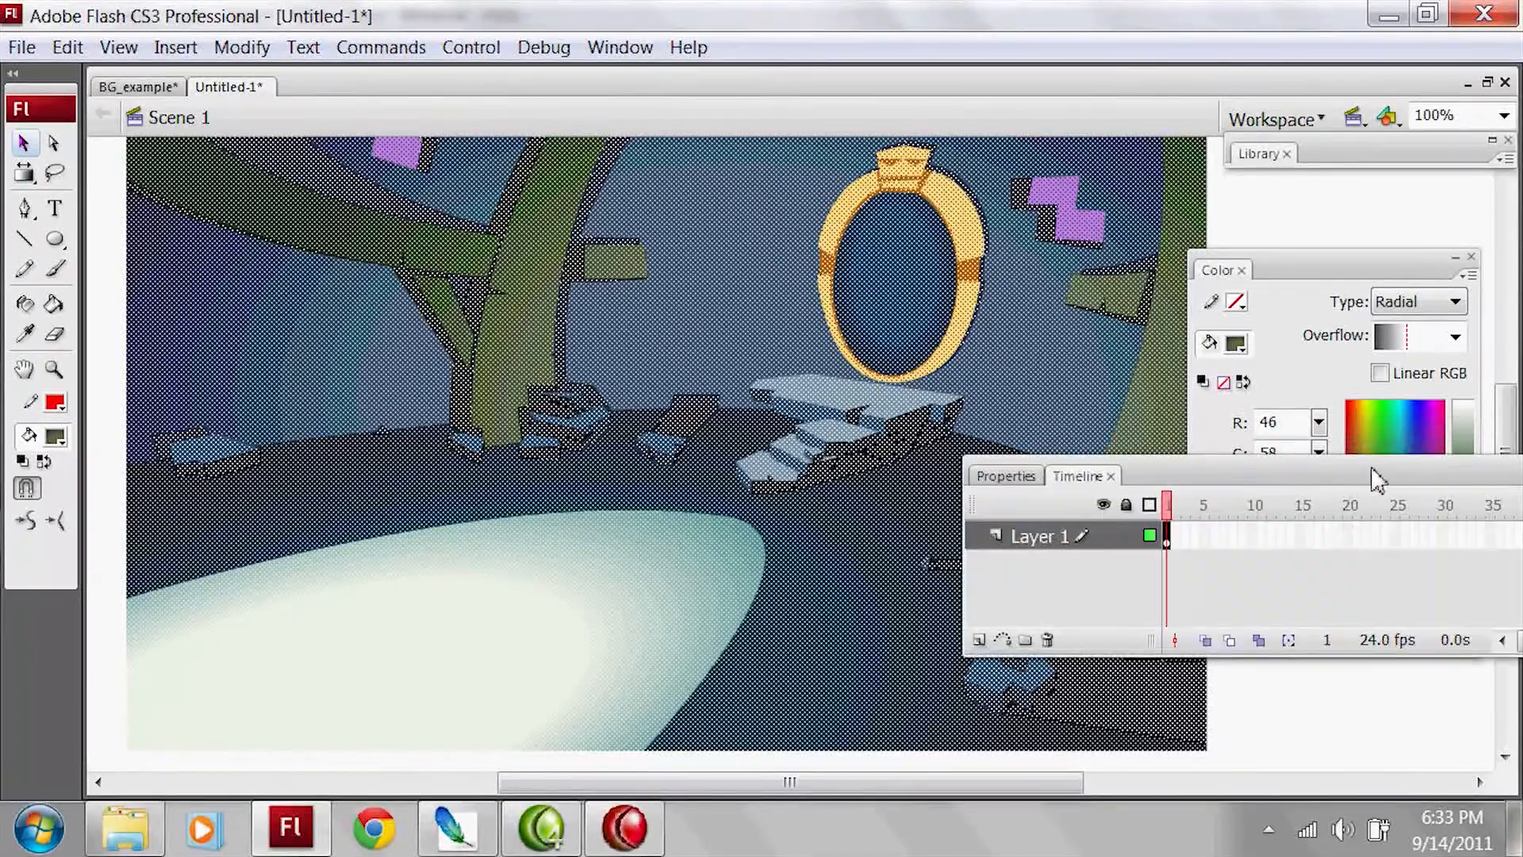
{"action": "left_click", "coordinate": [1506, 82]}
{"action": "left_click", "coordinate": [785, 476]}
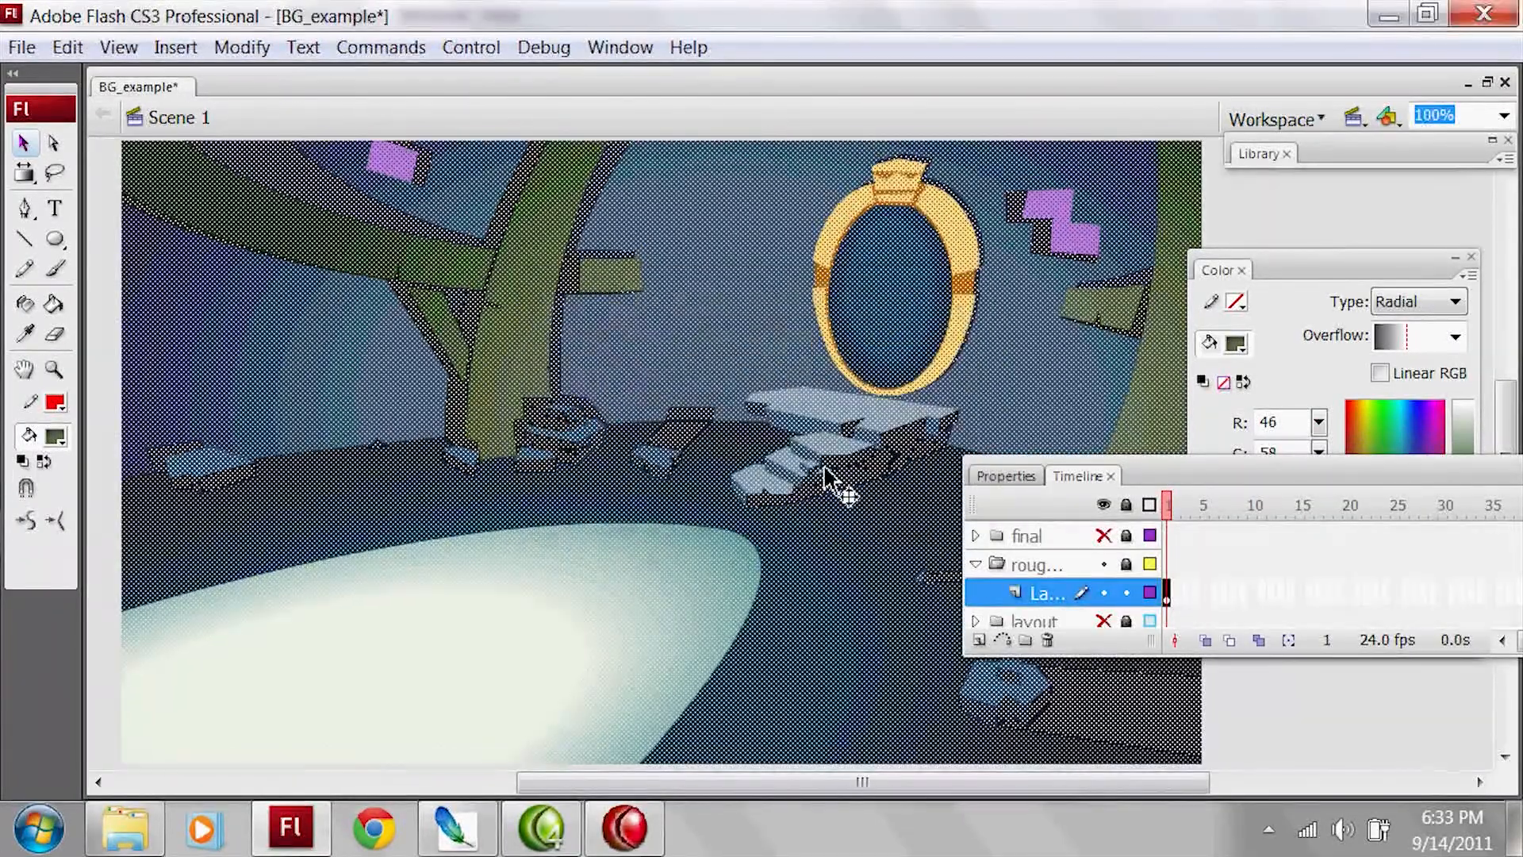
Step: In BG_example, hide the rough layer folder and show the final folder to examine the finished background
{"action": "left_click", "coordinate": [1103, 564]}
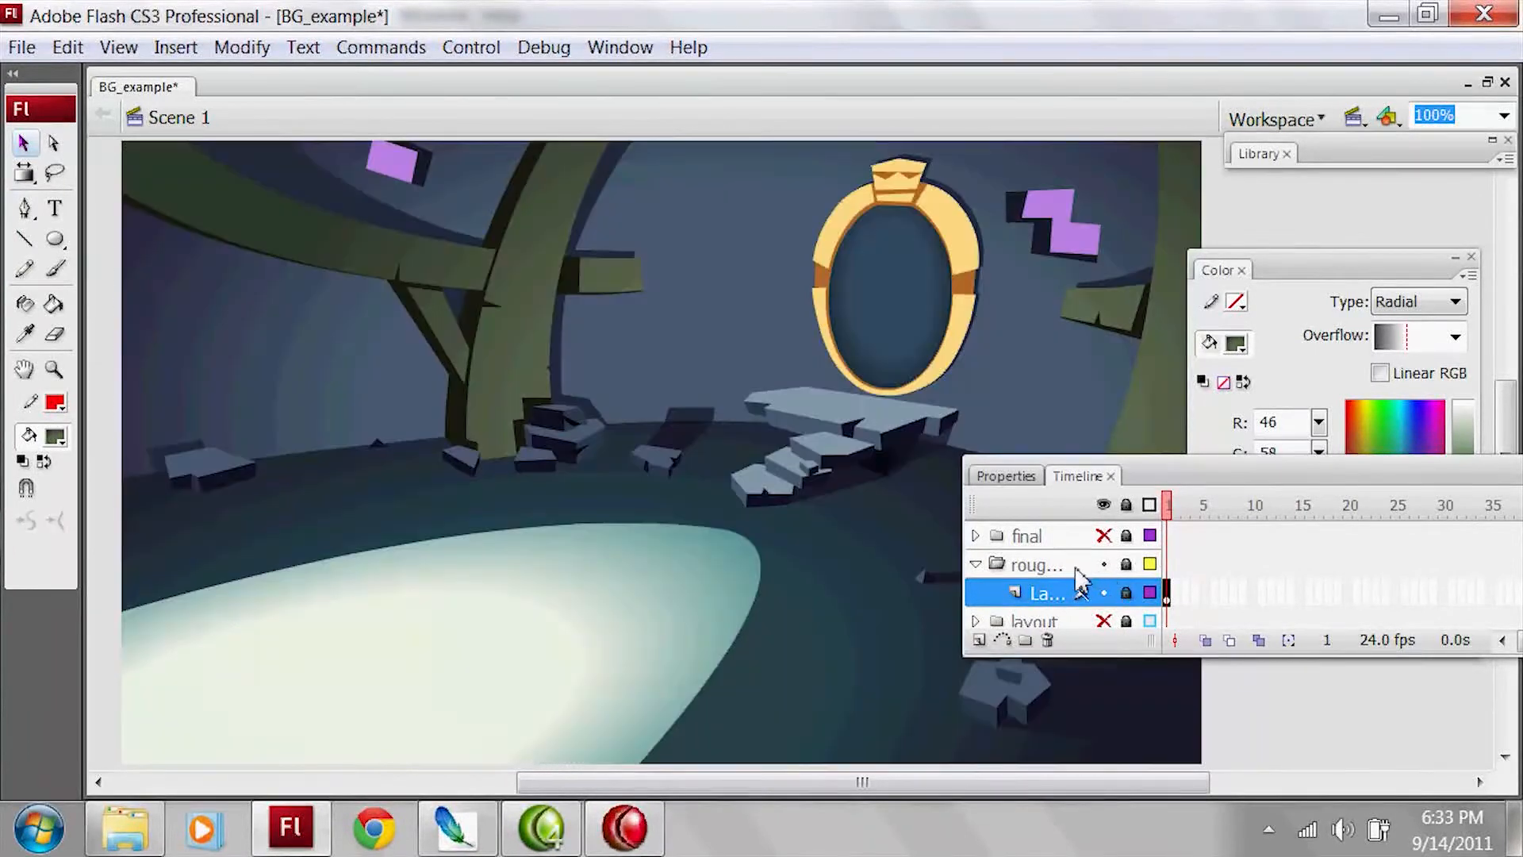
{"action": "left_click", "coordinate": [1104, 536]}
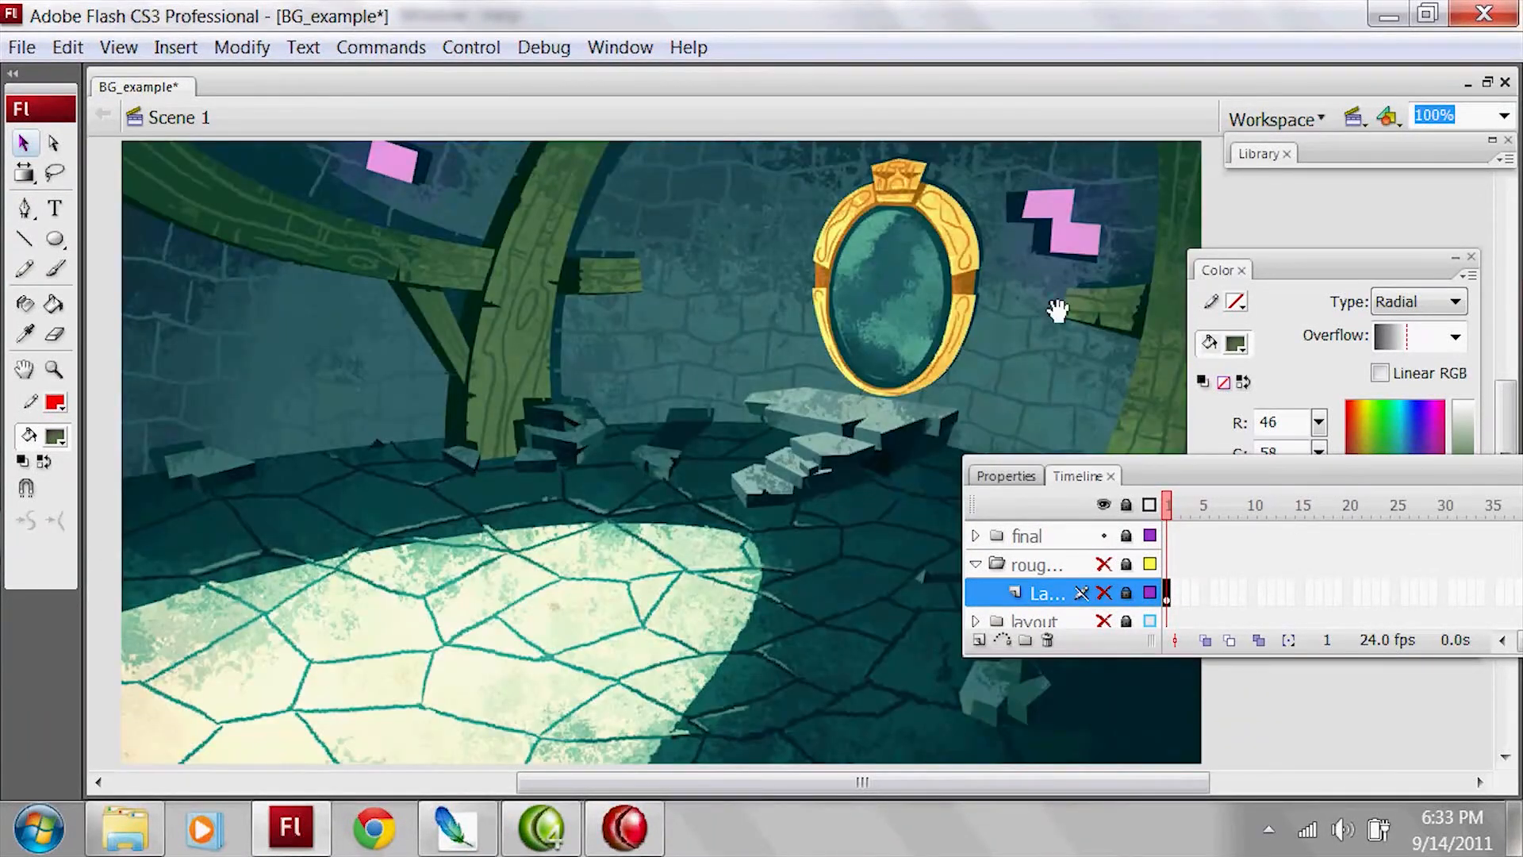
{"action": "left_click_drag", "start_coordinate": [1080, 292], "coordinate": [1132, 297]}
{"action": "key", "text": "ctrl+shift+w"}
{"action": "left_click_drag", "start_coordinate": [1220, 481], "coordinate": [1334, 594]}
{"action": "left_click_drag", "start_coordinate": [1348, 682], "coordinate": [1170, 607]}
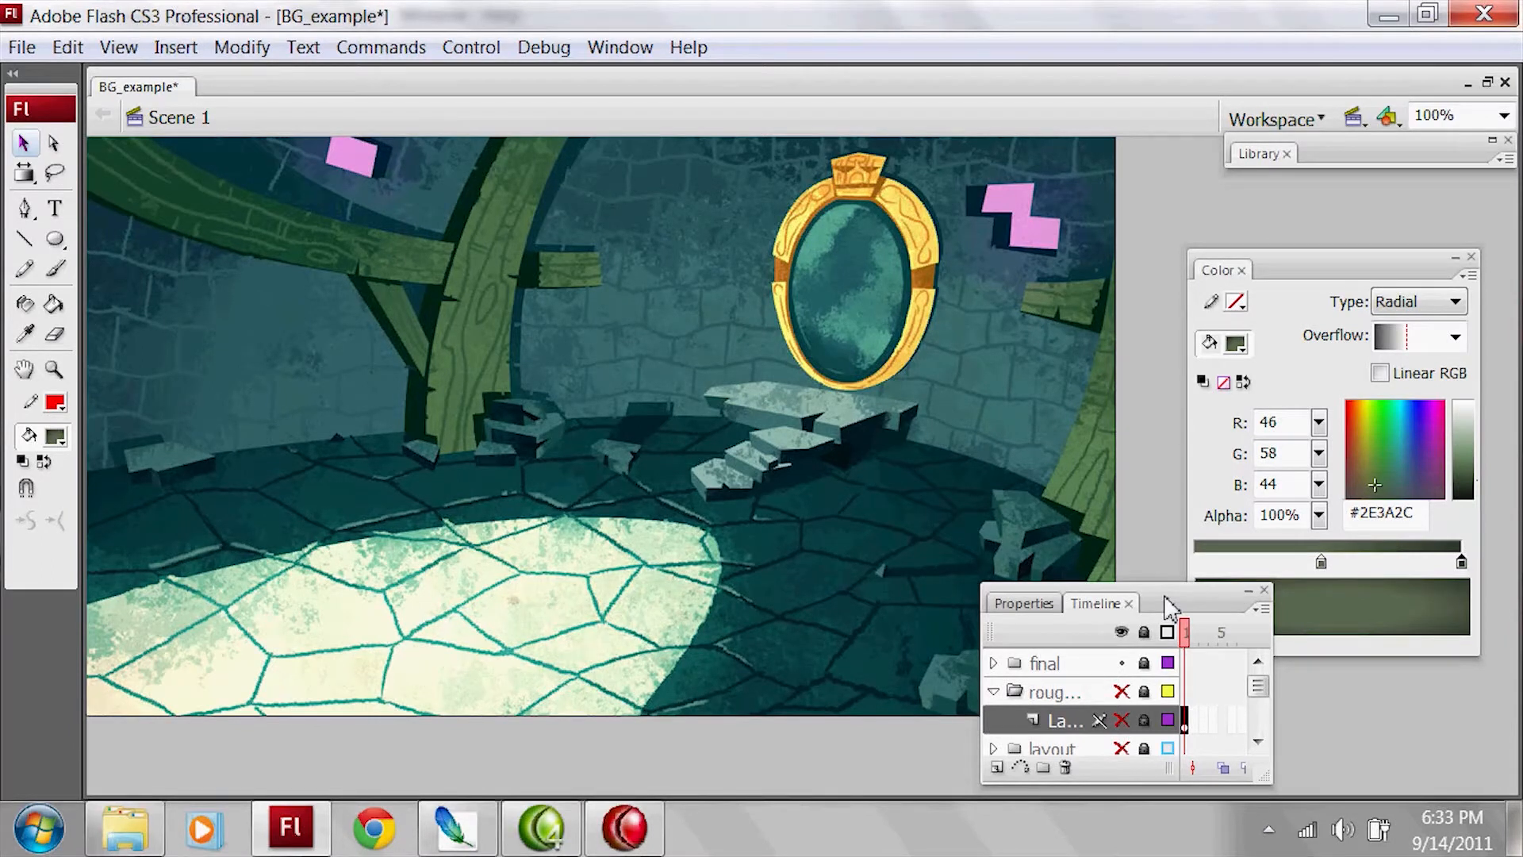
Step: Switch to Photoshop and add a Photo Filter adjustment layer above Layer 1 with a density of 49%
{"action": "left_click", "coordinate": [456, 827]}
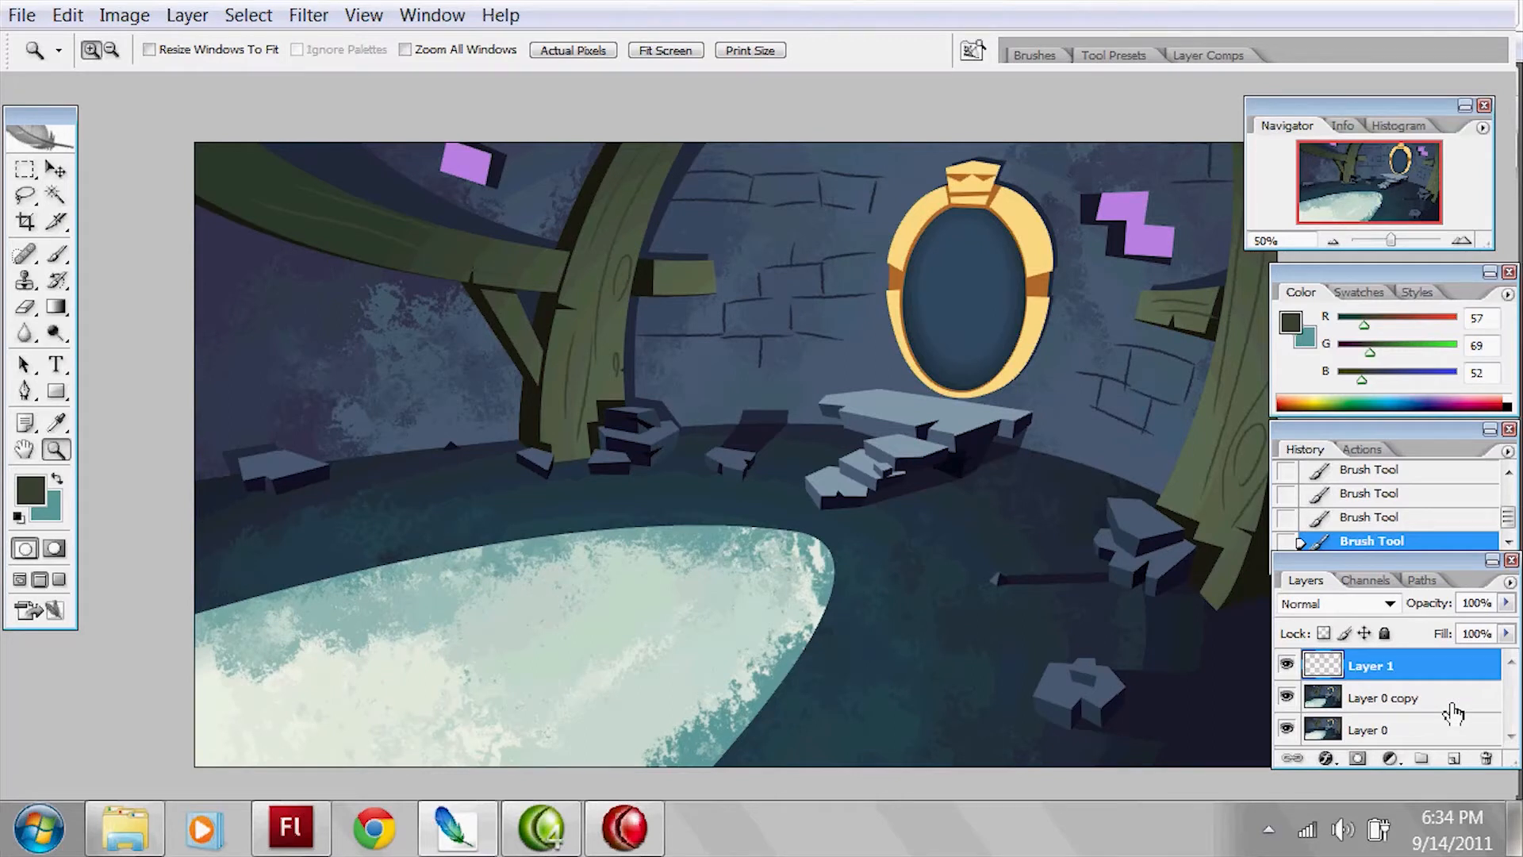
{"action": "left_click", "coordinate": [1389, 759]}
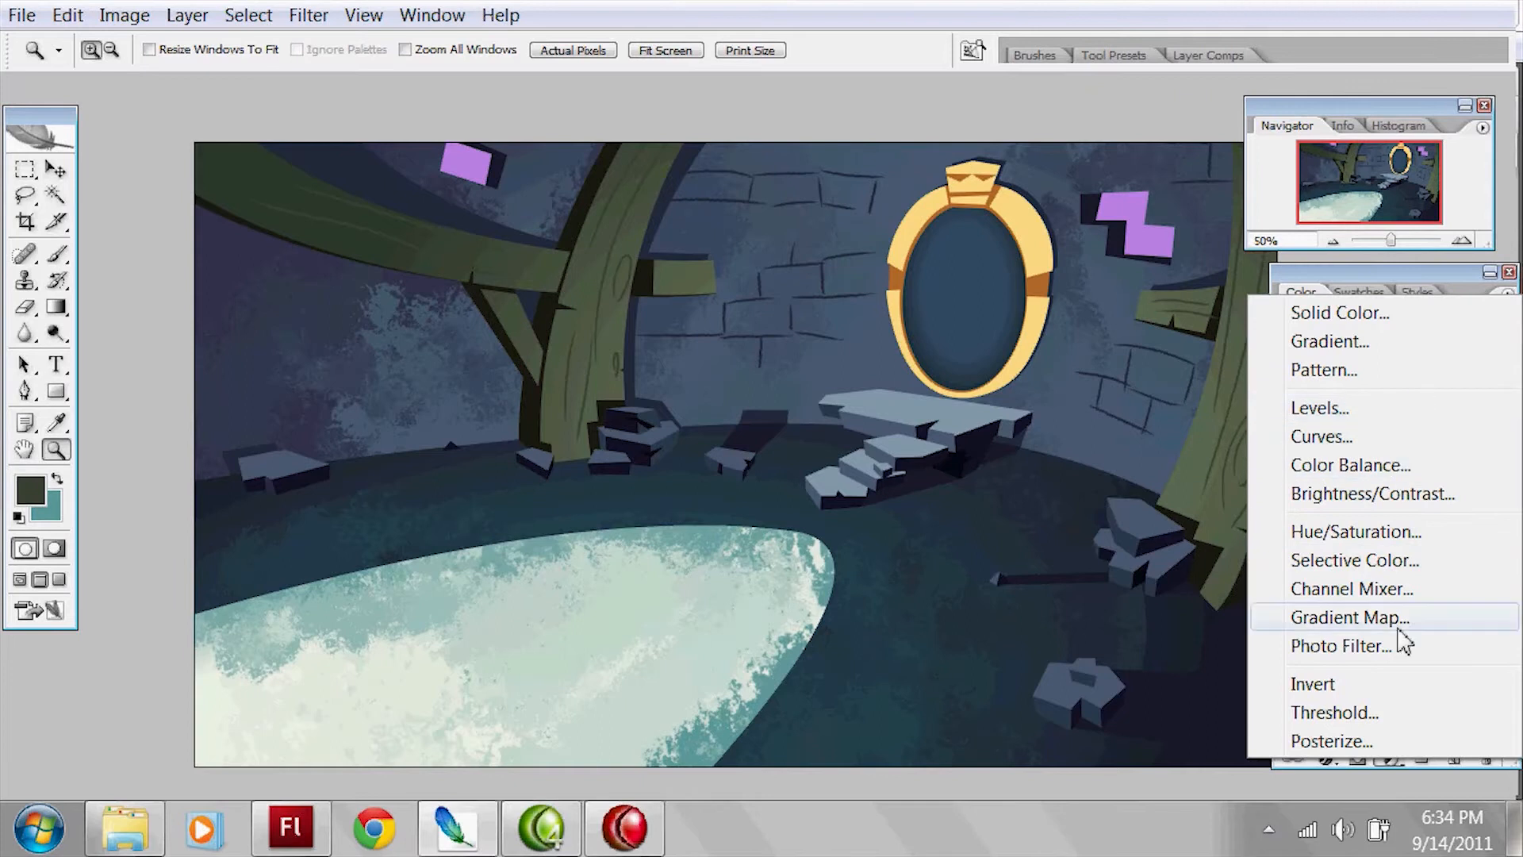
{"action": "left_click", "coordinate": [1341, 646]}
{"action": "left_click_drag", "start_coordinate": [888, 641], "coordinate": [937, 641]}
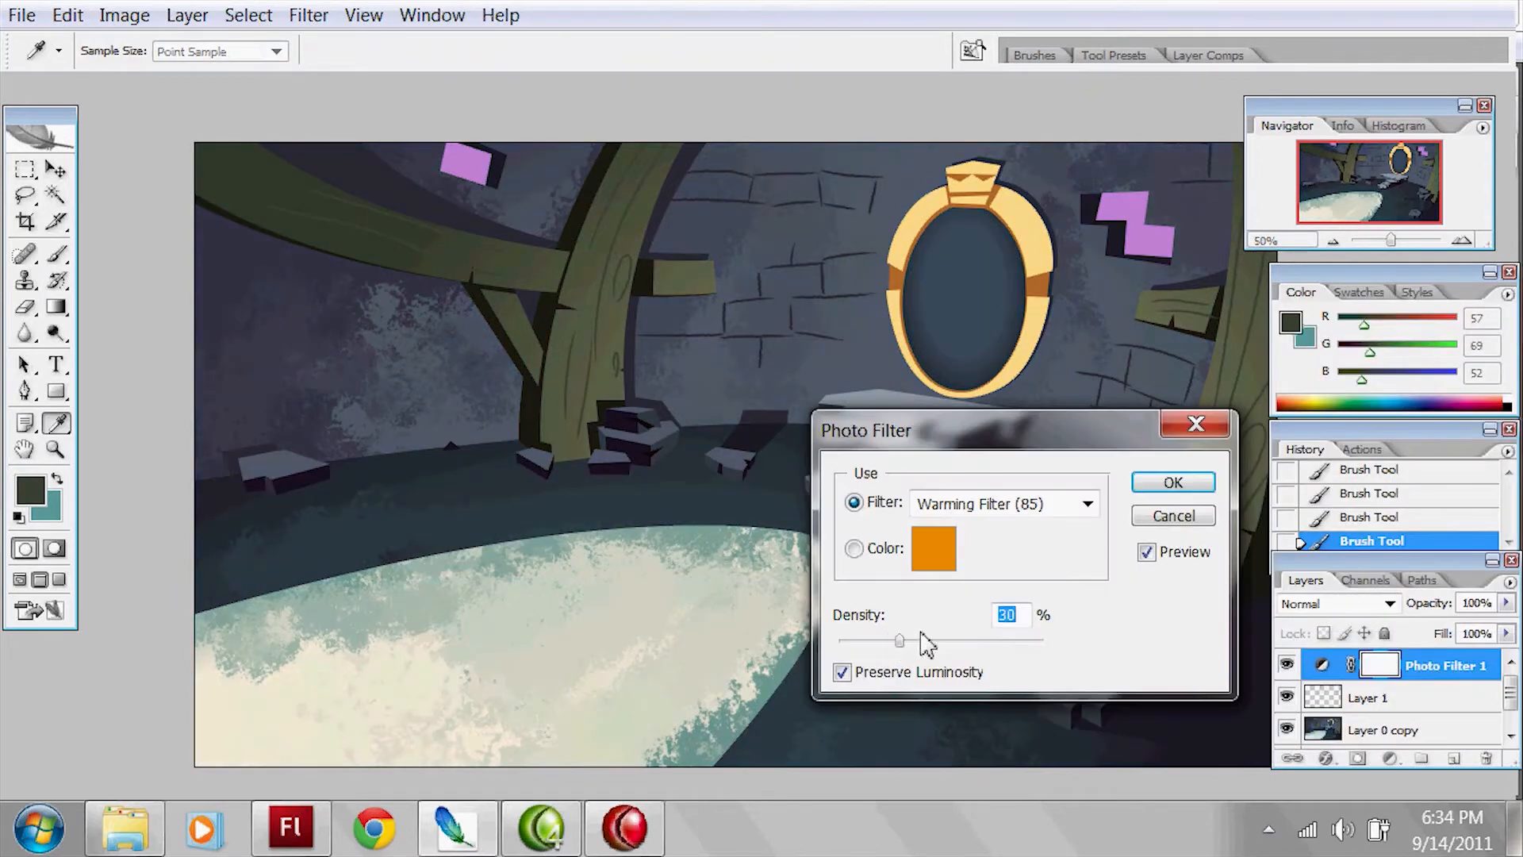
Step: Set the photo filter's colour to green (#00b53c) and apply the adjustment
{"action": "left_click", "coordinate": [932, 549]}
{"action": "left_click", "coordinate": [643, 349]}
{"action": "left_click", "coordinate": [673, 363]}
{"action": "left_click_drag", "start_coordinate": [650, 333], "coordinate": [696, 265]}
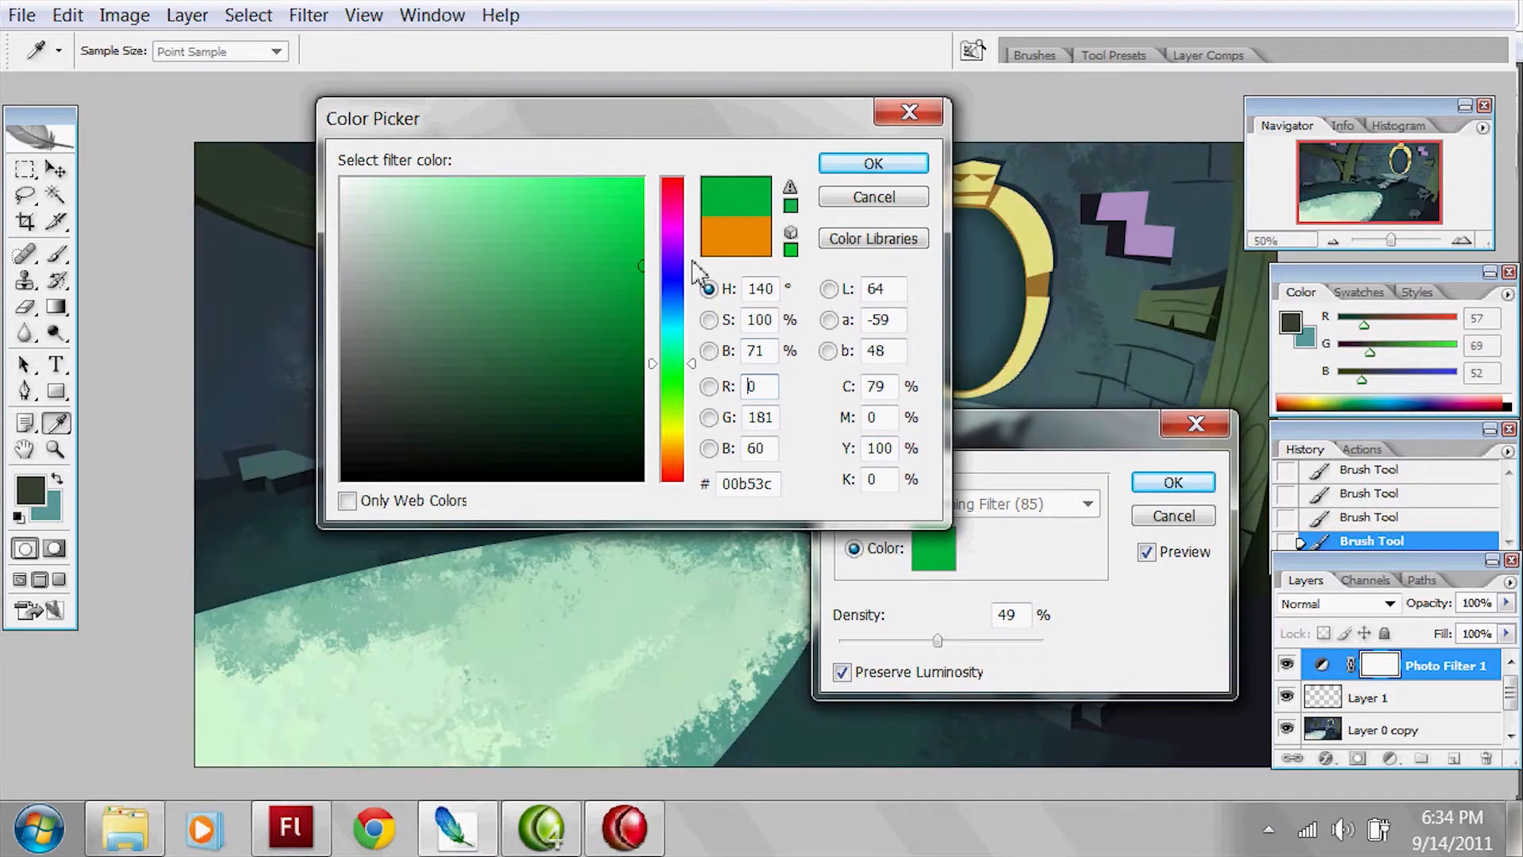
{"action": "left_click", "coordinate": [865, 168]}
{"action": "left_click_drag", "start_coordinate": [1150, 438], "coordinate": [1375, 480]}
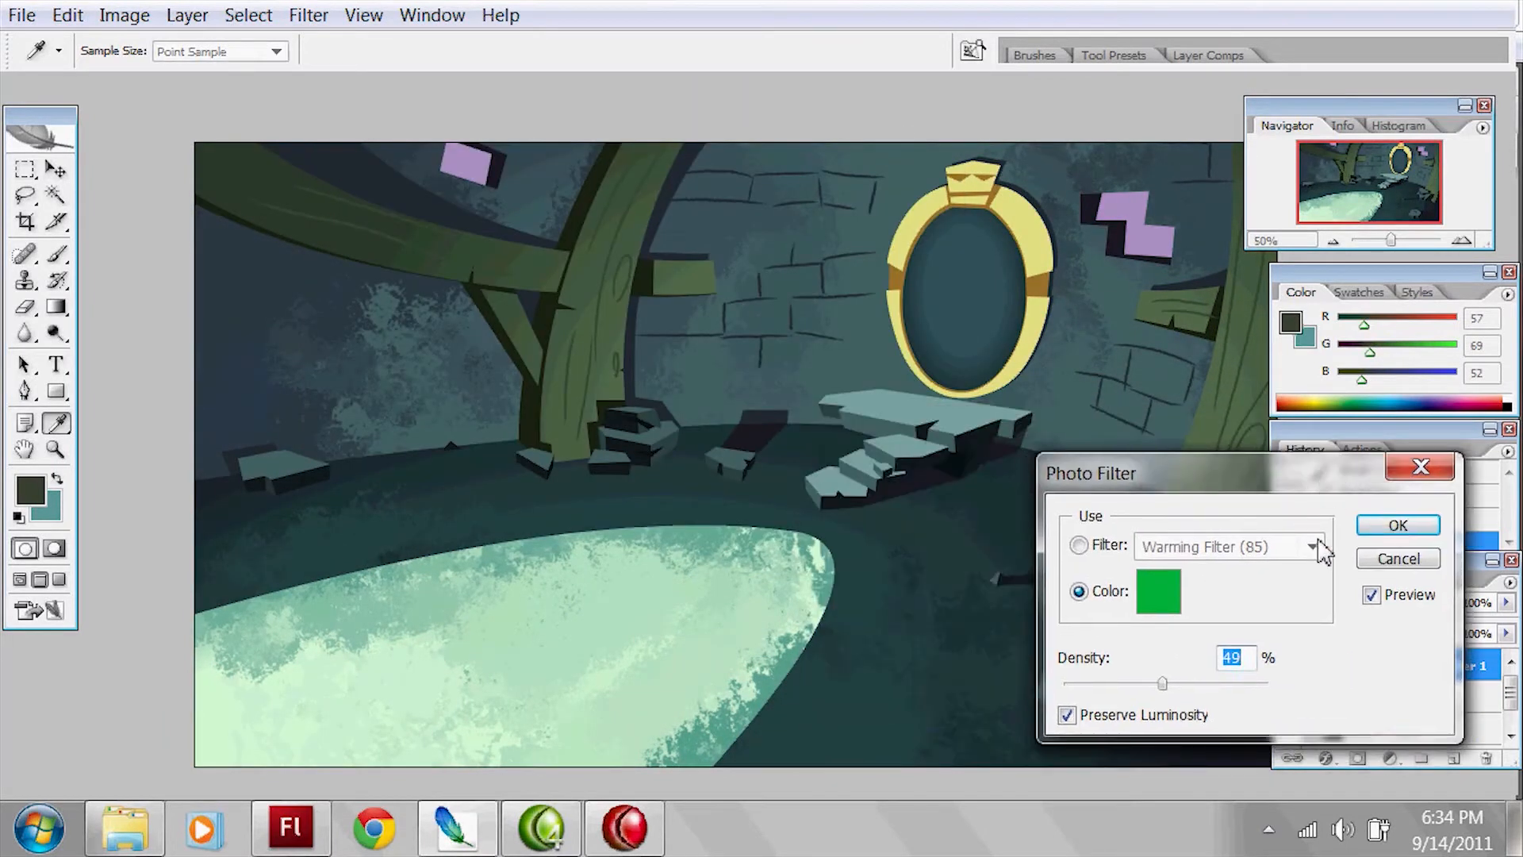
{"action": "mouse_move", "coordinate": [1163, 682]}
{"action": "left_mouse_down"}
{"action": "mouse_move", "coordinate": [1127, 680]}
{"action": "mouse_move", "coordinate": [1205, 674]}
{"action": "mouse_move", "coordinate": [1164, 683]}
{"action": "left_mouse_up"}
{"action": "left_click", "coordinate": [1398, 525]}
{"action": "key", "text": "z"}
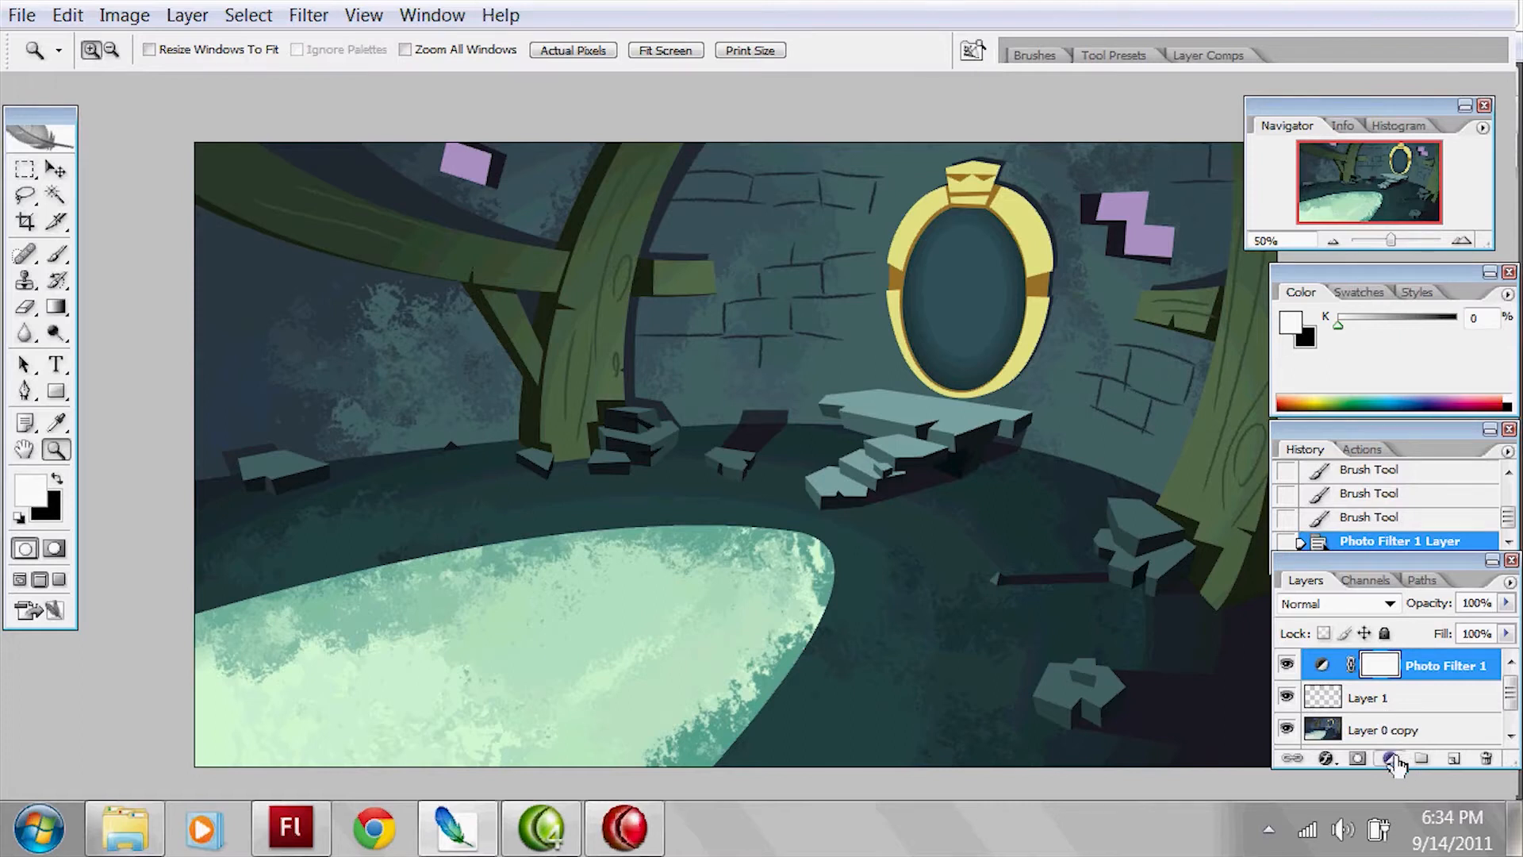
Step: Add a Levels adjustment layer above the photo filter, darkening the shadows and brightening the highlights for stronger contrast
{"action": "left_click", "coordinate": [1393, 759]}
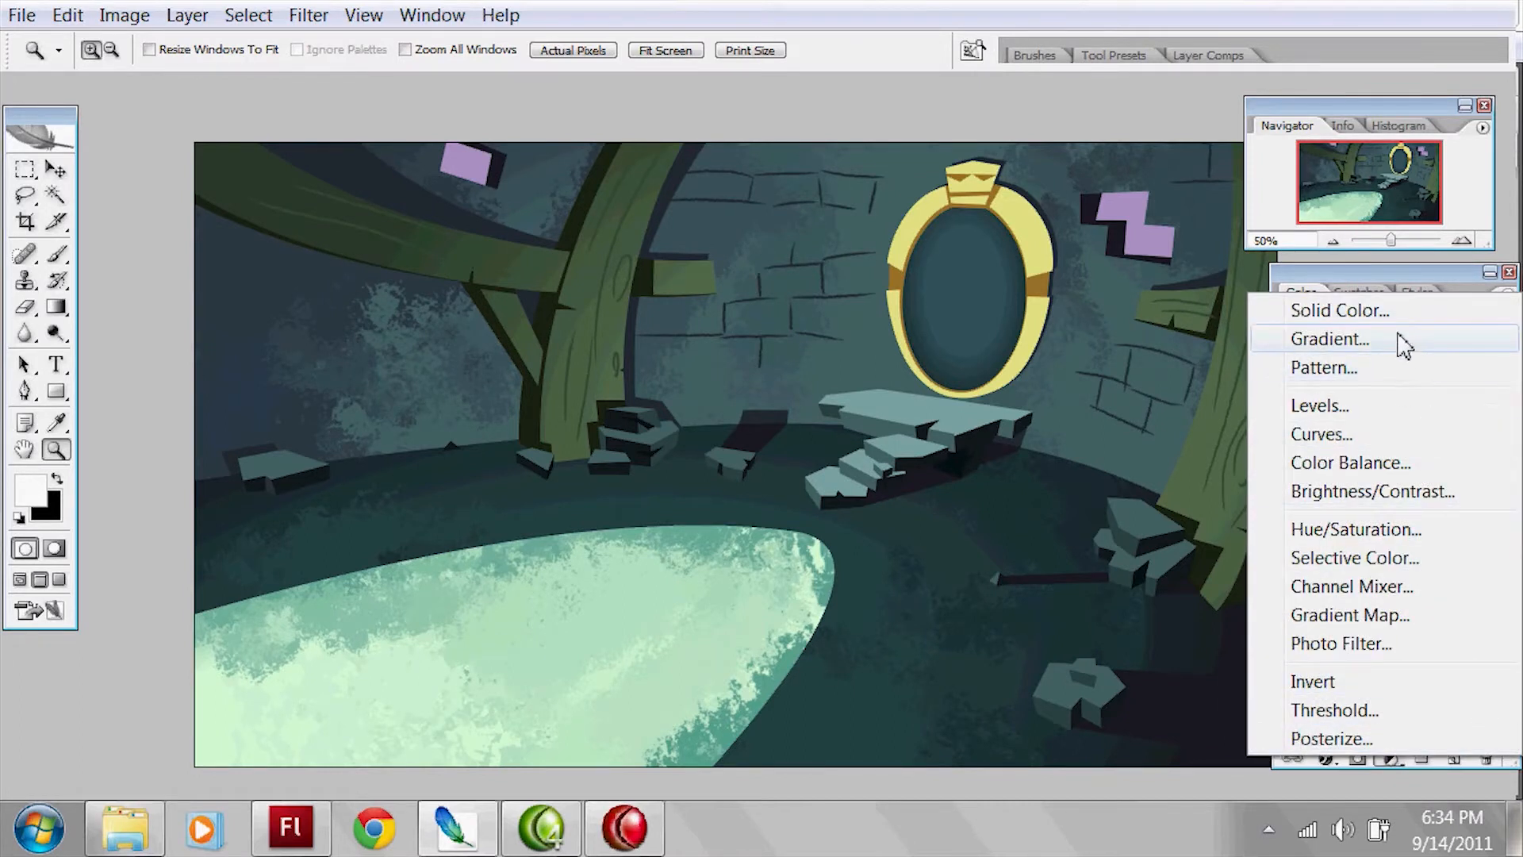
{"action": "left_click", "coordinate": [1389, 405]}
{"action": "left_click_drag", "start_coordinate": [1227, 712], "coordinate": [1262, 713]}
{"action": "left_click_drag", "start_coordinate": [1381, 712], "coordinate": [1331, 704]}
{"action": "mouse_move", "coordinate": [1076, 712]}
{"action": "left_mouse_down"}
{"action": "mouse_move", "coordinate": [1128, 714]}
{"action": "mouse_move", "coordinate": [1104, 712]}
{"action": "left_mouse_up"}
{"action": "left_click_drag", "start_coordinate": [1285, 462], "coordinate": [1120, 436]}
{"action": "left_click", "coordinate": [1335, 502]}
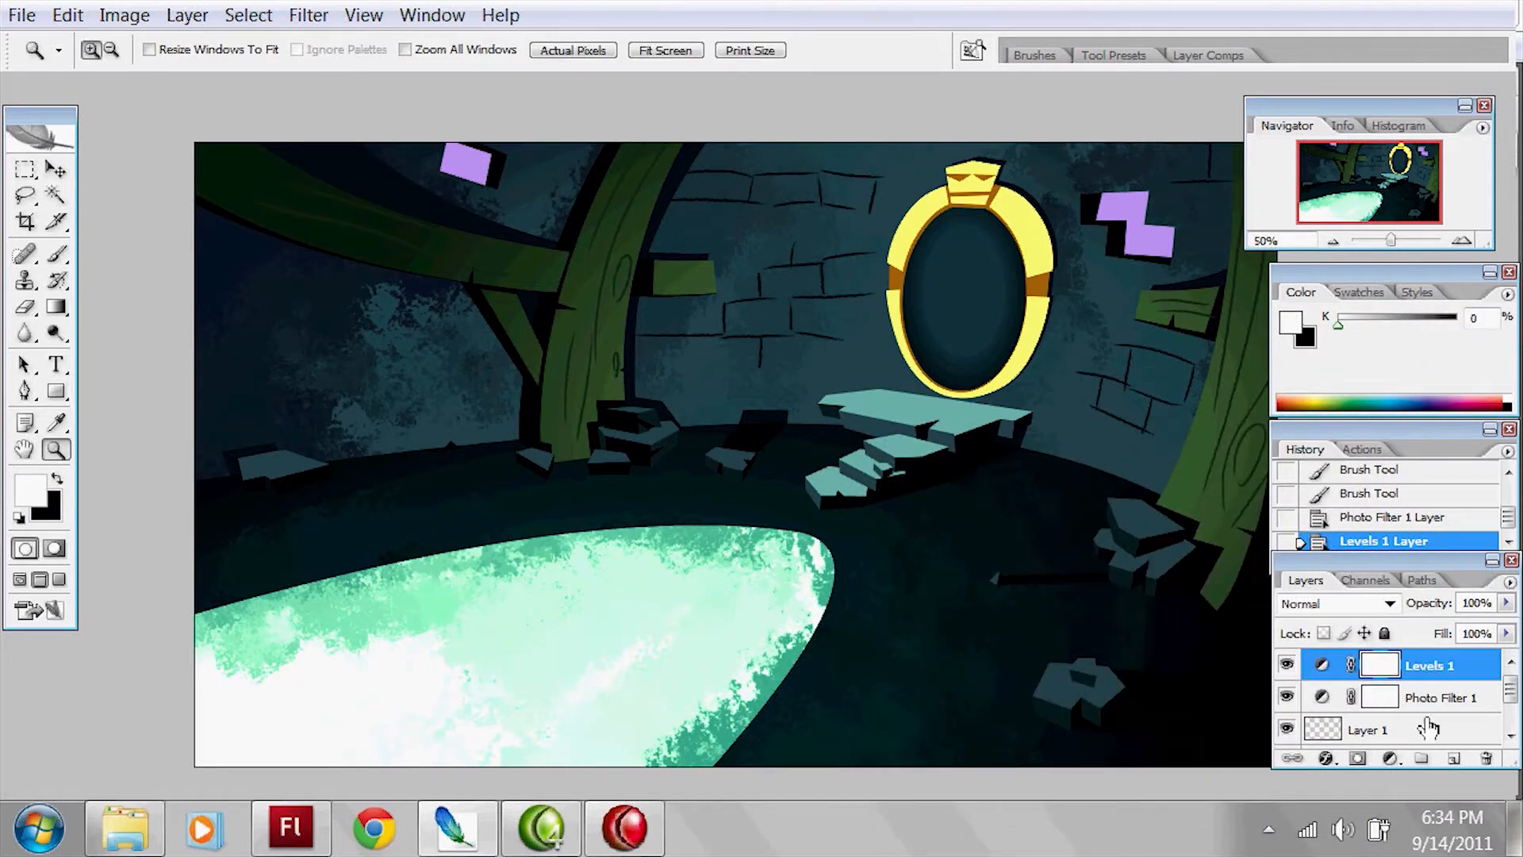
Step: Create a new layer above the Levels adjustment and choose a soft round brush enlarged to size 200
{"action": "left_click", "coordinate": [1453, 757]}
{"action": "key", "text": "b"}
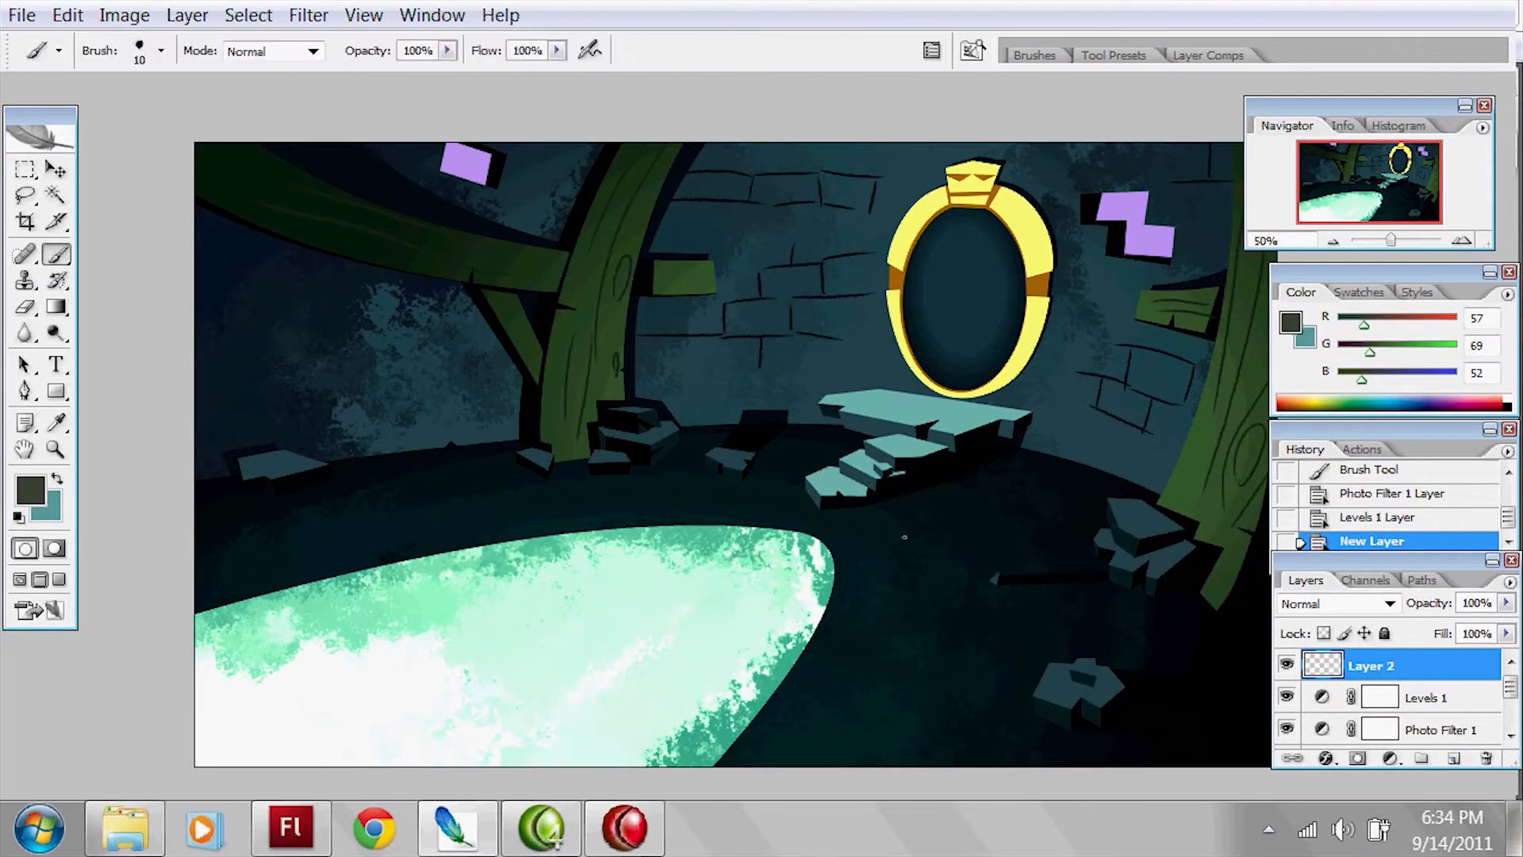
{"action": "key", "text": "bracketright"}
{"action": "key", "text": "bracketright"}
{"action": "key", "text": "bracketright"}
{"action": "left_click", "coordinate": [161, 51]}
{"action": "double_click", "coordinate": [214, 432]}
{"action": "key", "text": "bracketright"}
{"action": "key", "text": "bracketright"}
{"action": "key", "text": "bracketright"}
{"action": "key", "text": "bracketright"}
{"action": "key", "text": "bracketright"}
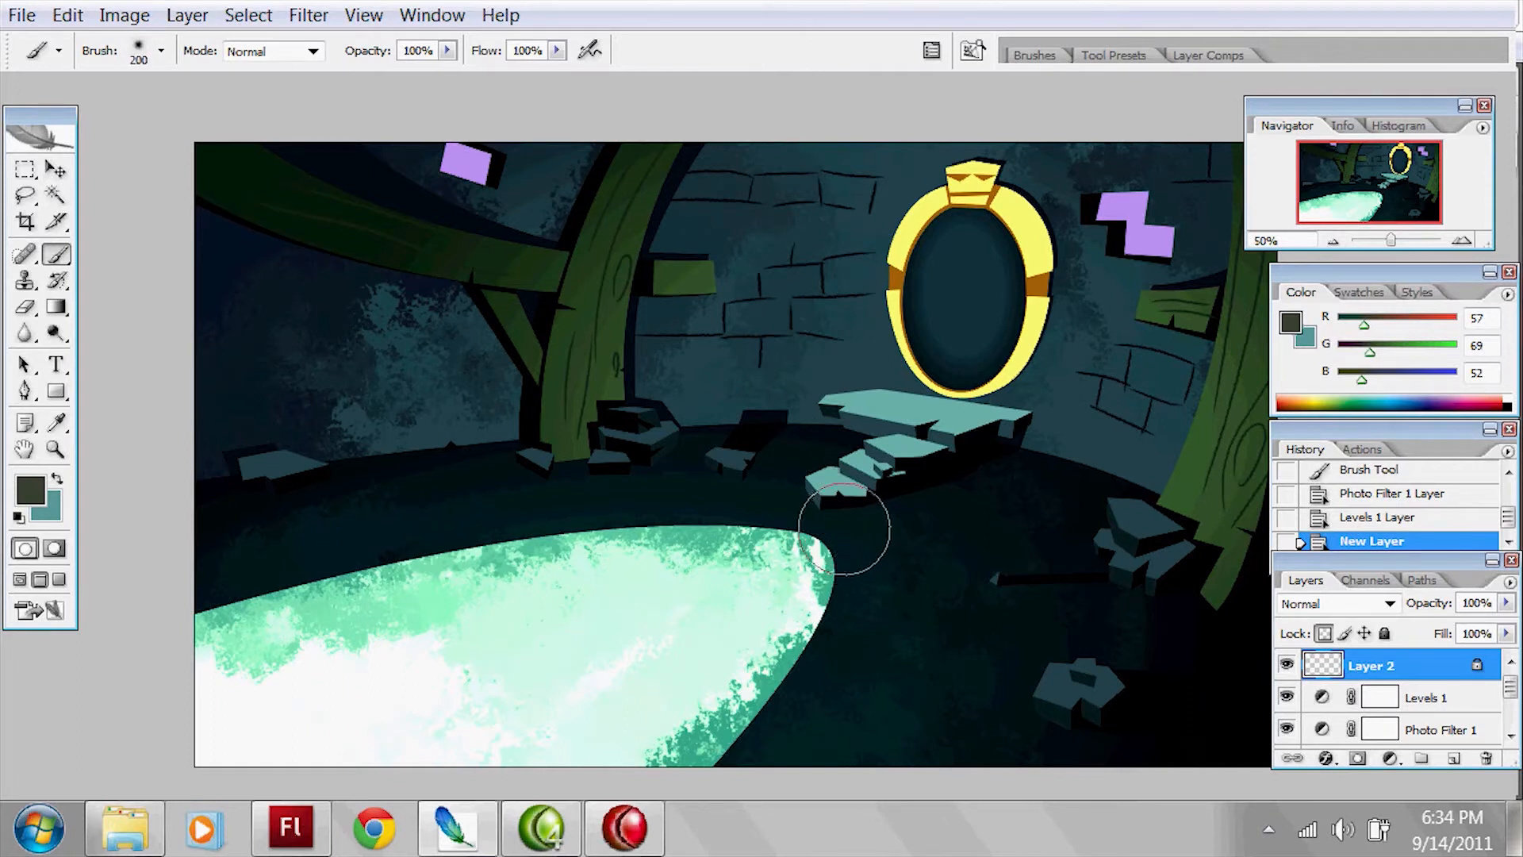
Step: Set the foreground colour to dark olive brown (RGB 110, 92, 19)
{"action": "left_click", "coordinate": [31, 490]}
{"action": "left_click", "coordinate": [671, 439]}
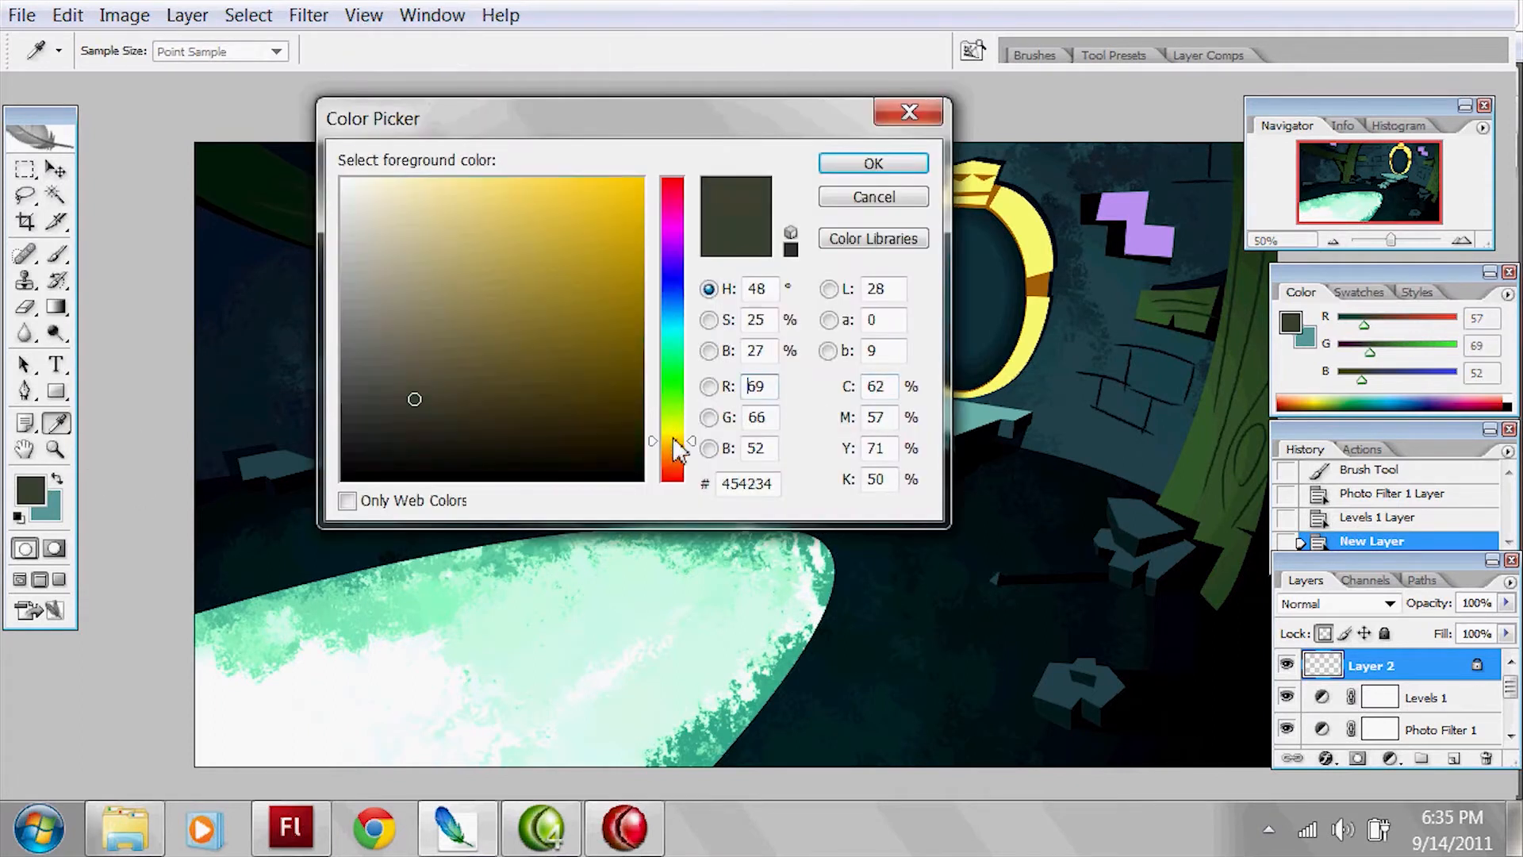
{"action": "left_click", "coordinate": [595, 360]}
{"action": "left_click", "coordinate": [591, 350]}
{"action": "left_click", "coordinate": [873, 163]}
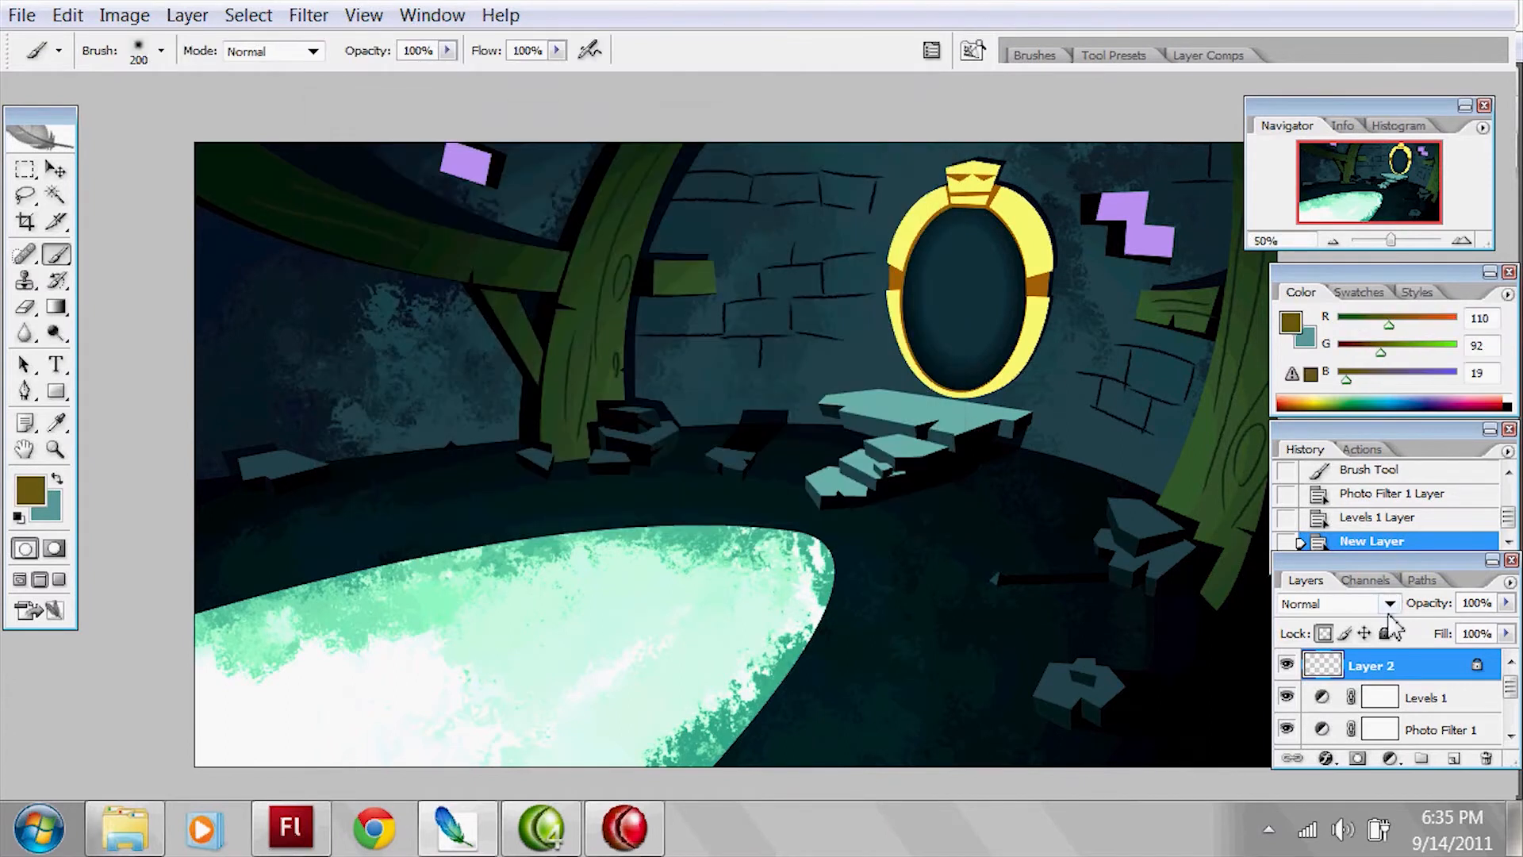
Step: Set Layer 2's blending mode to Overlay and try glow strokes at the pool's rounded end, undoing them
{"action": "left_click", "coordinate": [1382, 608]}
{"action": "left_click", "coordinate": [1341, 326]}
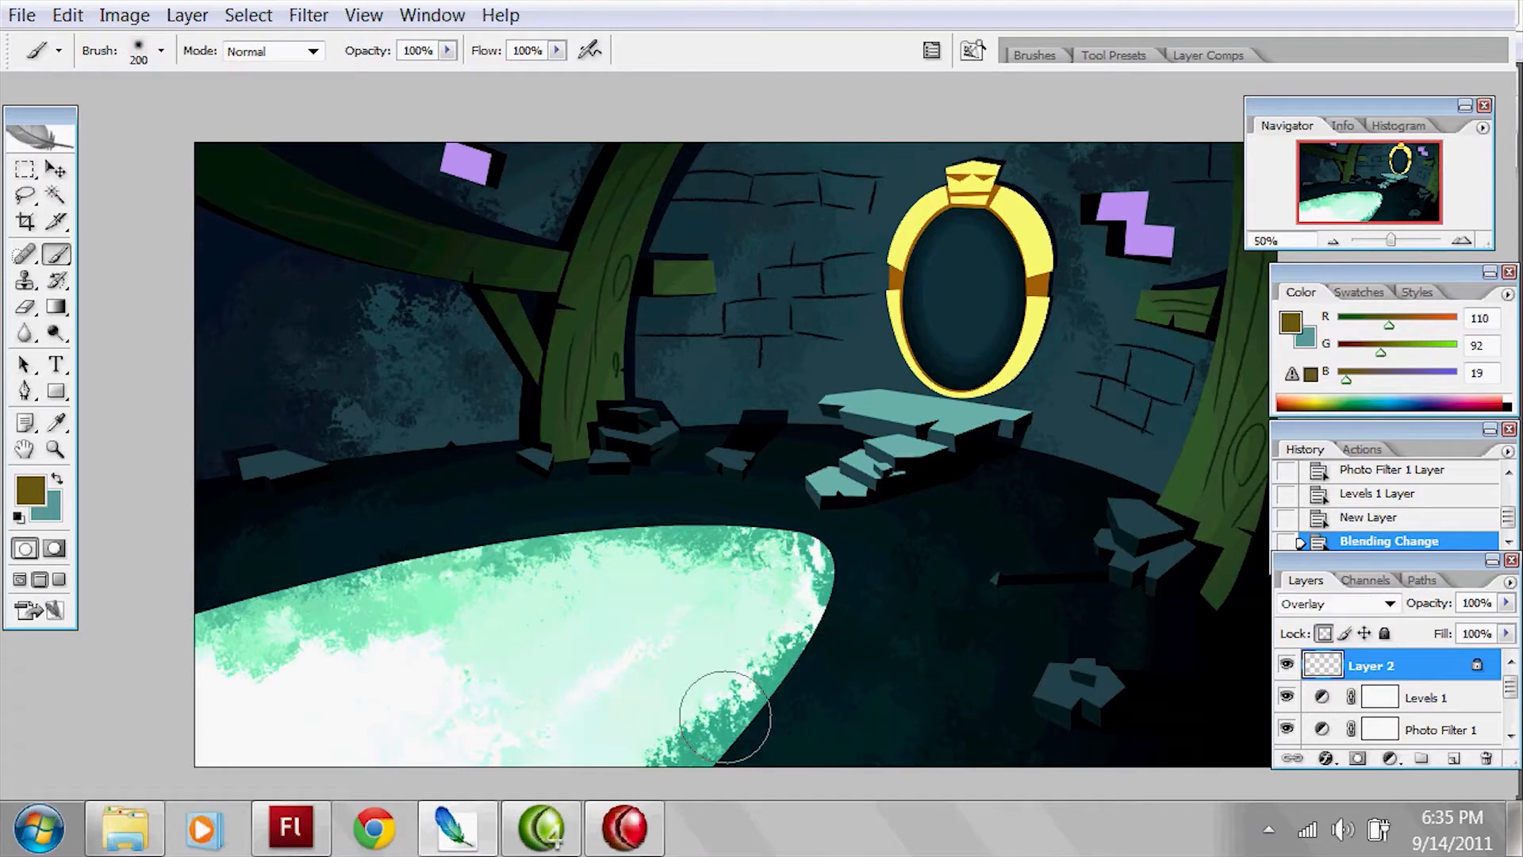
{"action": "left_click", "coordinate": [791, 601]}
{"action": "key", "text": "ctrl+z"}
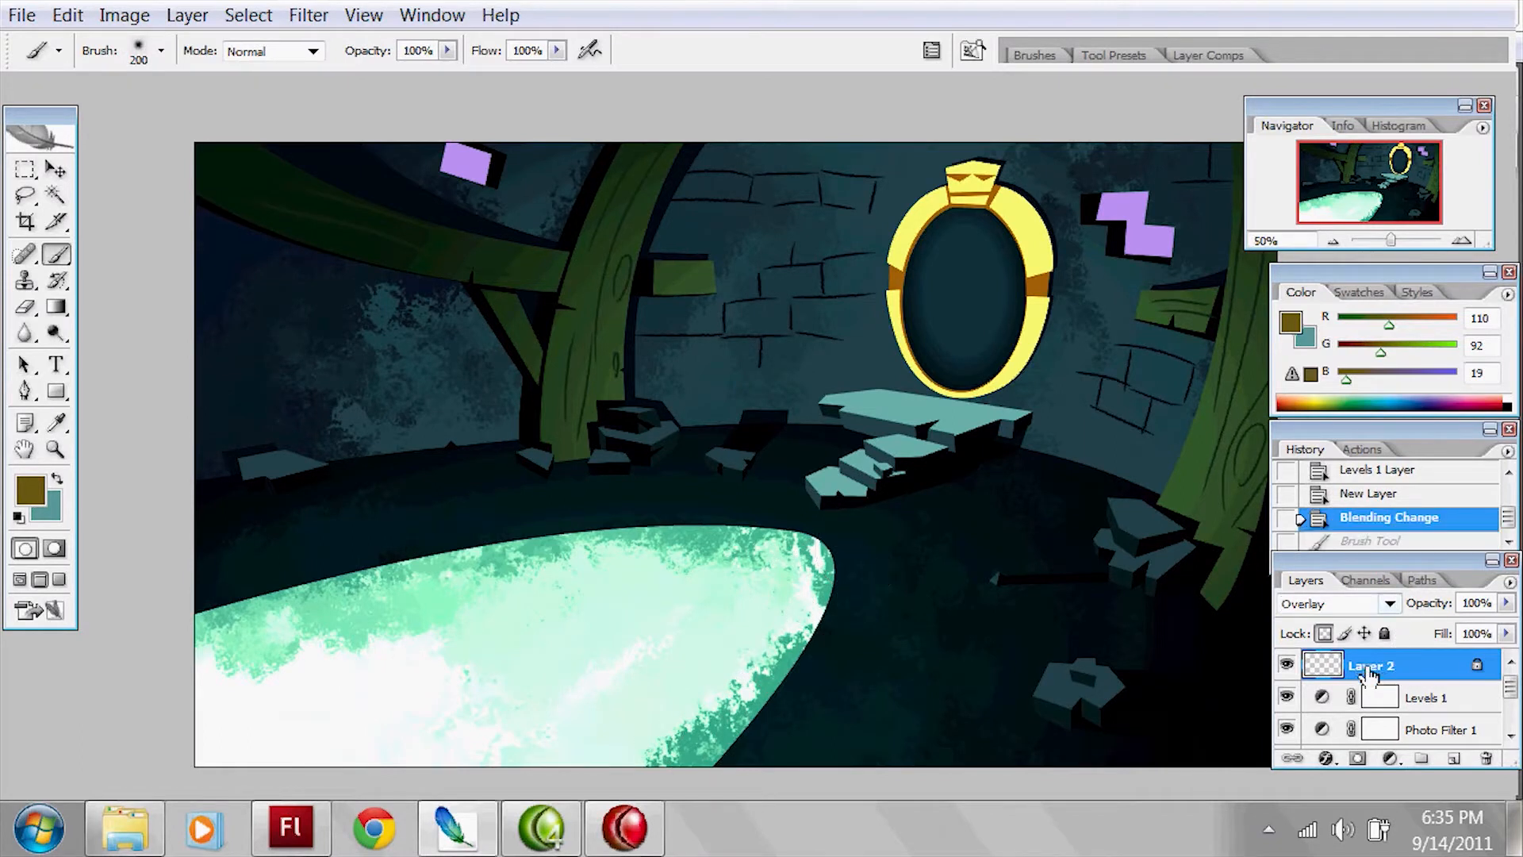
{"action": "mouse_move", "coordinate": [825, 583]}
{"action": "left_mouse_down"}
{"action": "mouse_move", "coordinate": [757, 683]}
{"action": "mouse_move", "coordinate": [825, 567]}
{"action": "left_mouse_up"}
{"action": "key", "text": "ctrl+z"}
Step: Change the foreground colour to a lighter golden yellow (RGB 183, 167, 78)
{"action": "left_click", "coordinate": [31, 493]}
{"action": "left_click", "coordinate": [518, 272]}
{"action": "left_click_drag", "start_coordinate": [518, 271], "coordinate": [514, 262]}
{"action": "left_click_drag", "start_coordinate": [674, 442], "coordinate": [673, 438]}
{"action": "left_click", "coordinate": [900, 161]}
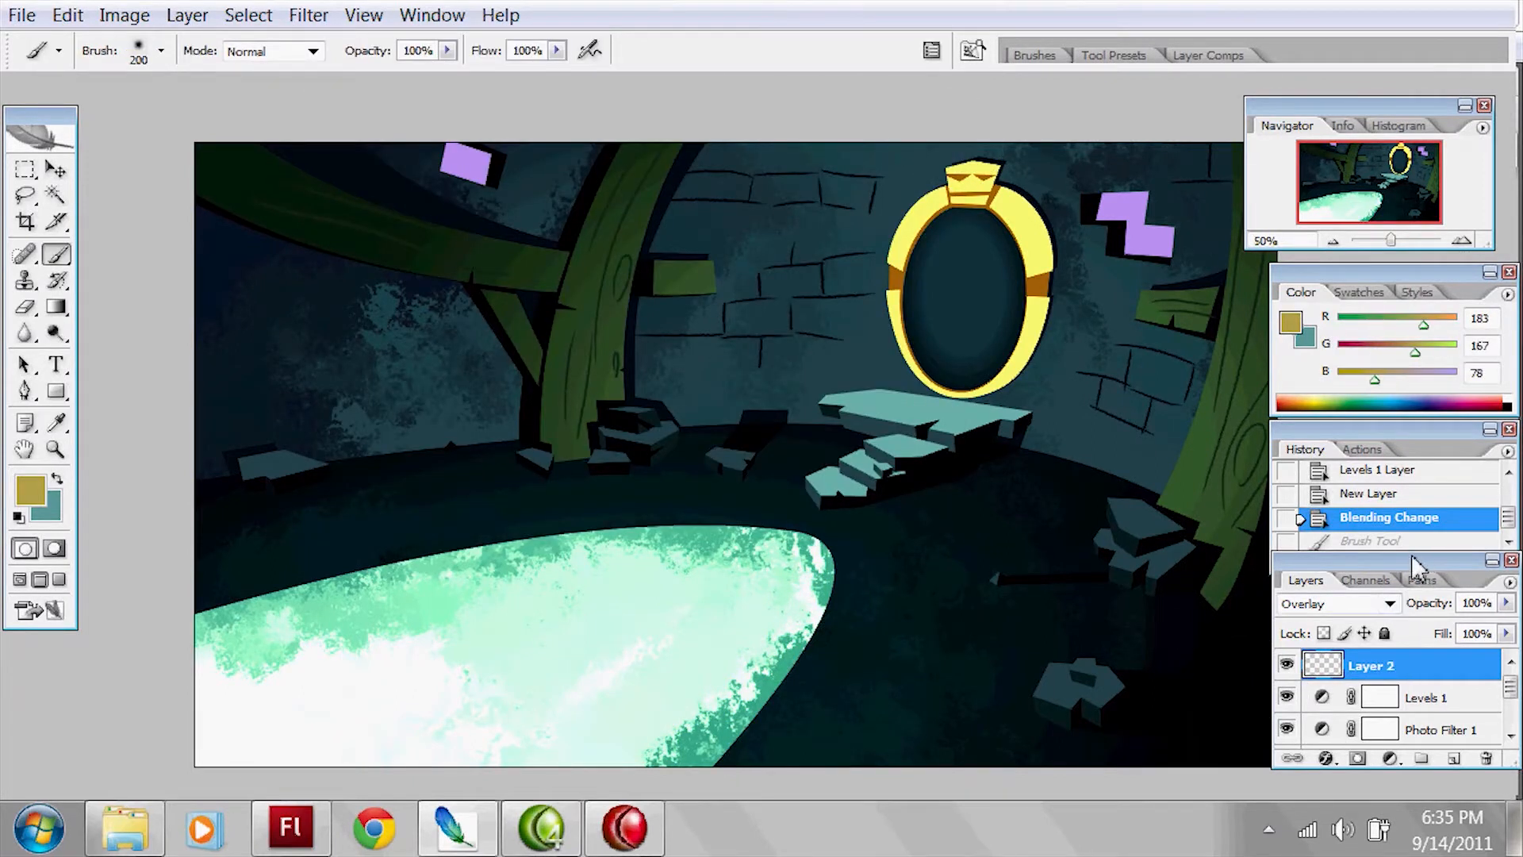
Step: Brush a golden glow over the pool on Layer 2, adding brighter strokes in foreground colour RGB 232, 200, 91
{"action": "left_click_drag", "start_coordinate": [1417, 551], "coordinate": [1416, 417]}
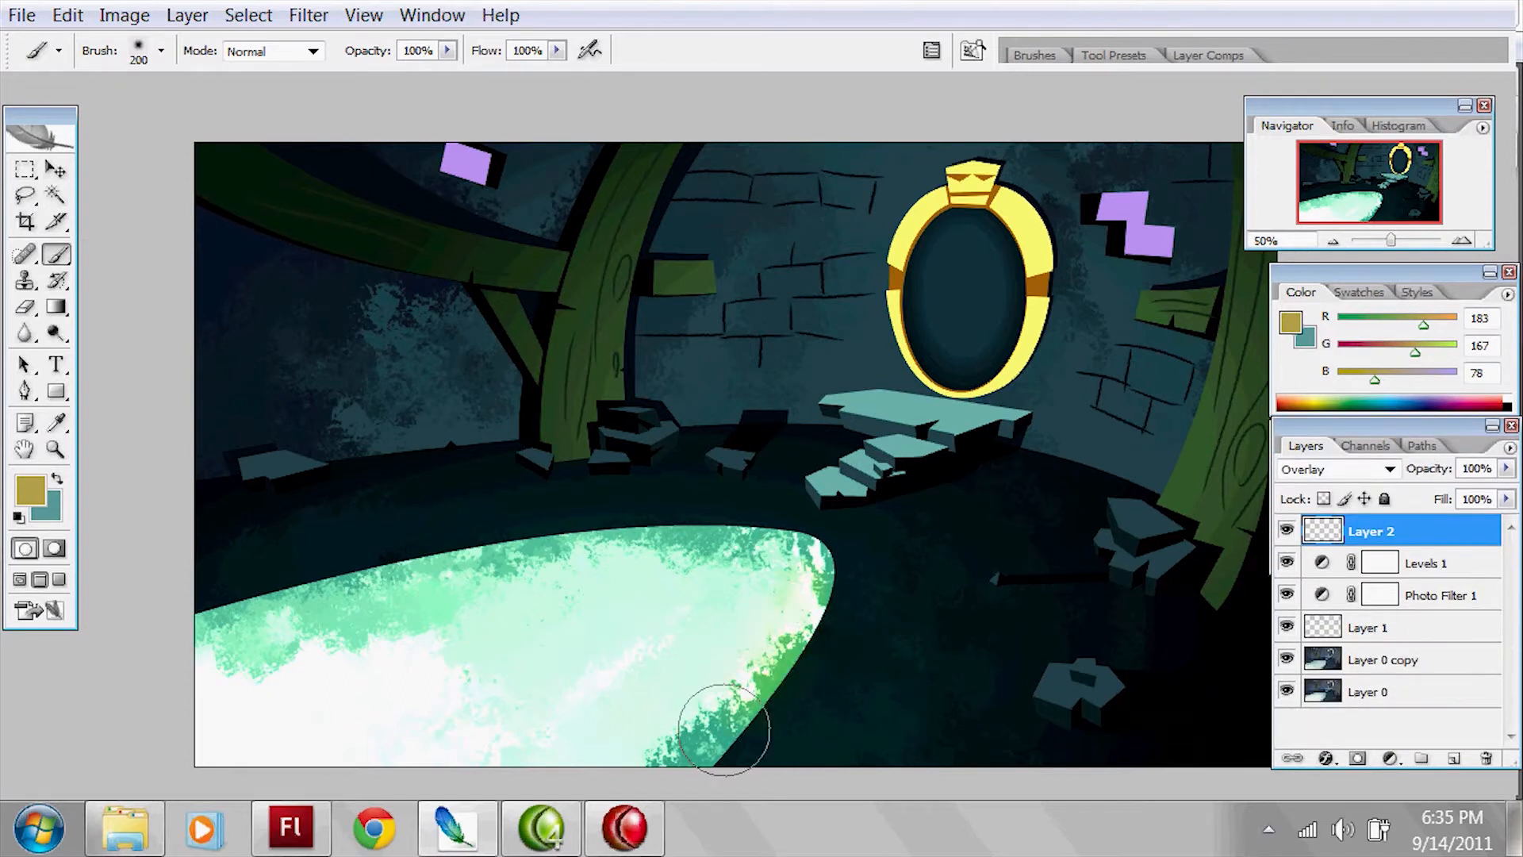
{"action": "mouse_move", "coordinate": [775, 537]}
{"action": "left_mouse_down"}
{"action": "mouse_move", "coordinate": [418, 571]}
{"action": "mouse_move", "coordinate": [237, 619]}
{"action": "mouse_move", "coordinate": [548, 585]}
{"action": "left_mouse_up"}
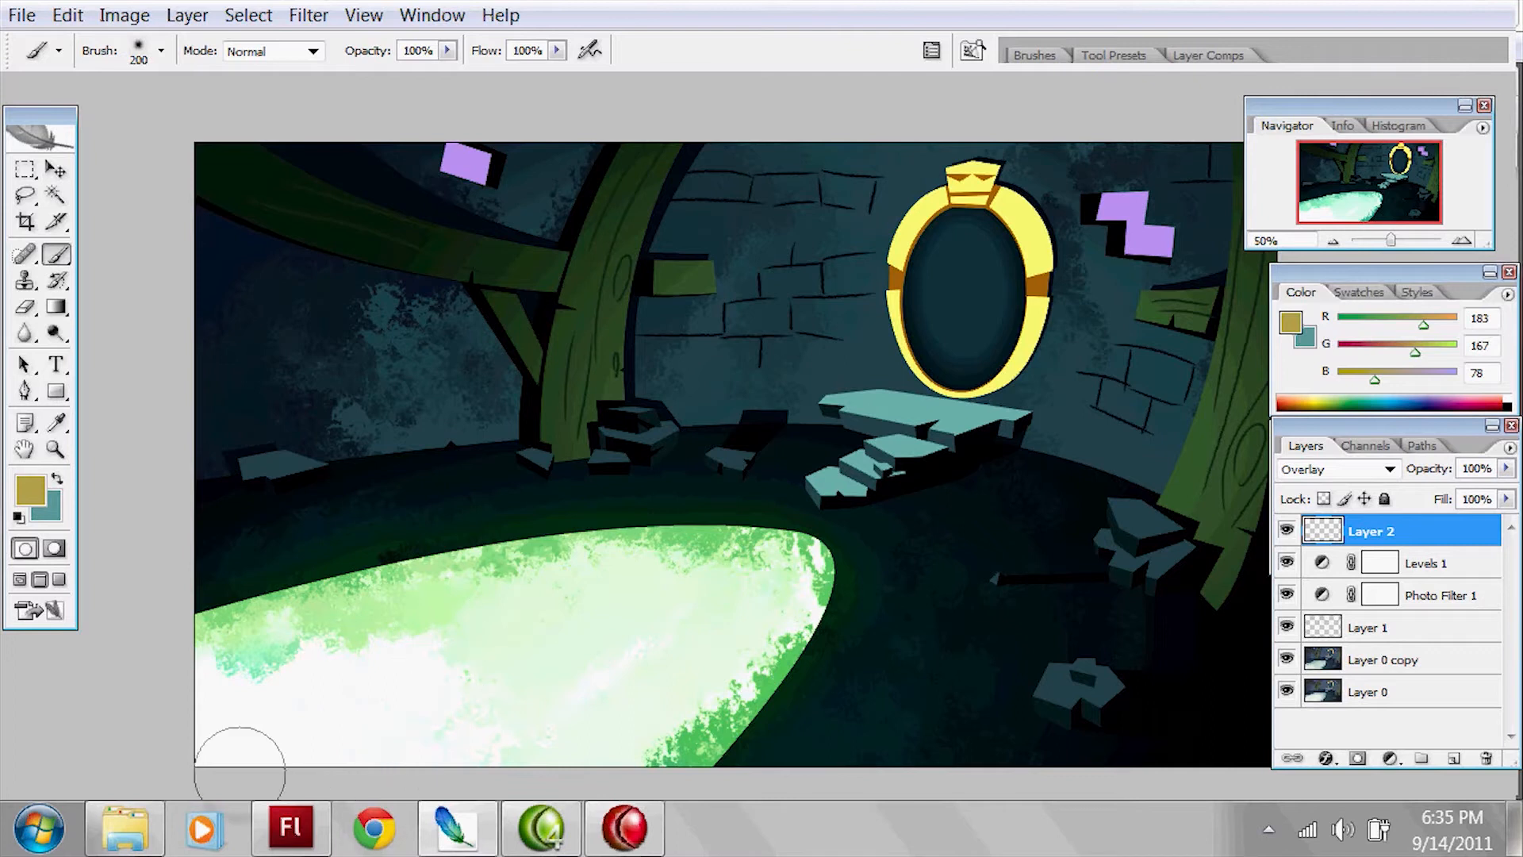
{"action": "left_click", "coordinate": [30, 489]}
{"action": "left_click", "coordinate": [523, 204]}
{"action": "left_click", "coordinate": [672, 442]}
{"action": "left_click", "coordinate": [873, 163]}
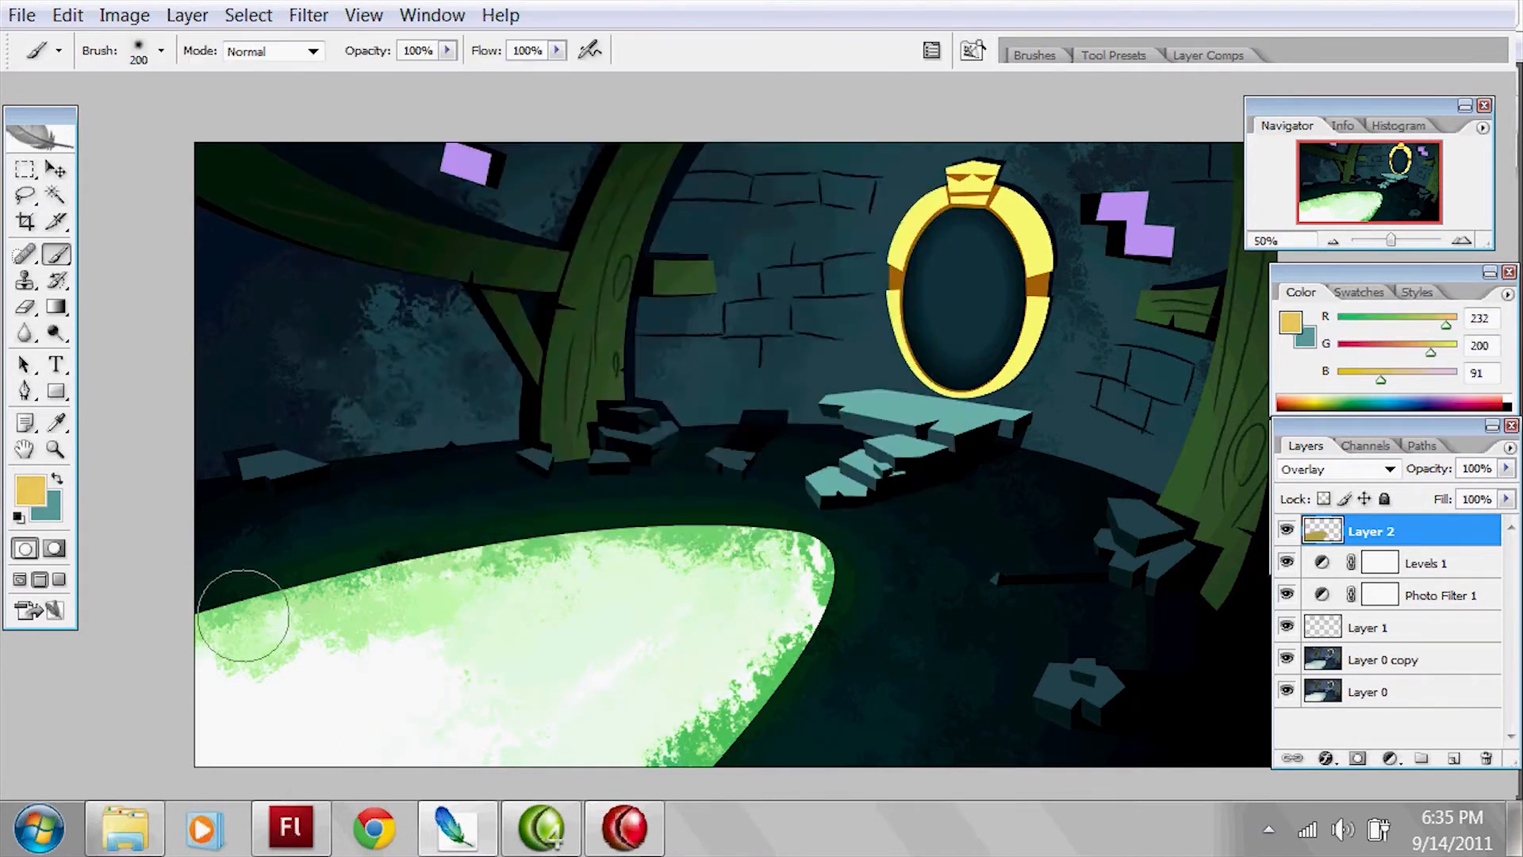
{"action": "mouse_move", "coordinate": [375, 580]}
{"action": "left_mouse_down"}
{"action": "mouse_move", "coordinate": [561, 544]}
{"action": "mouse_move", "coordinate": [710, 555]}
{"action": "mouse_move", "coordinate": [775, 585]}
{"action": "mouse_move", "coordinate": [702, 754]}
{"action": "left_mouse_up"}
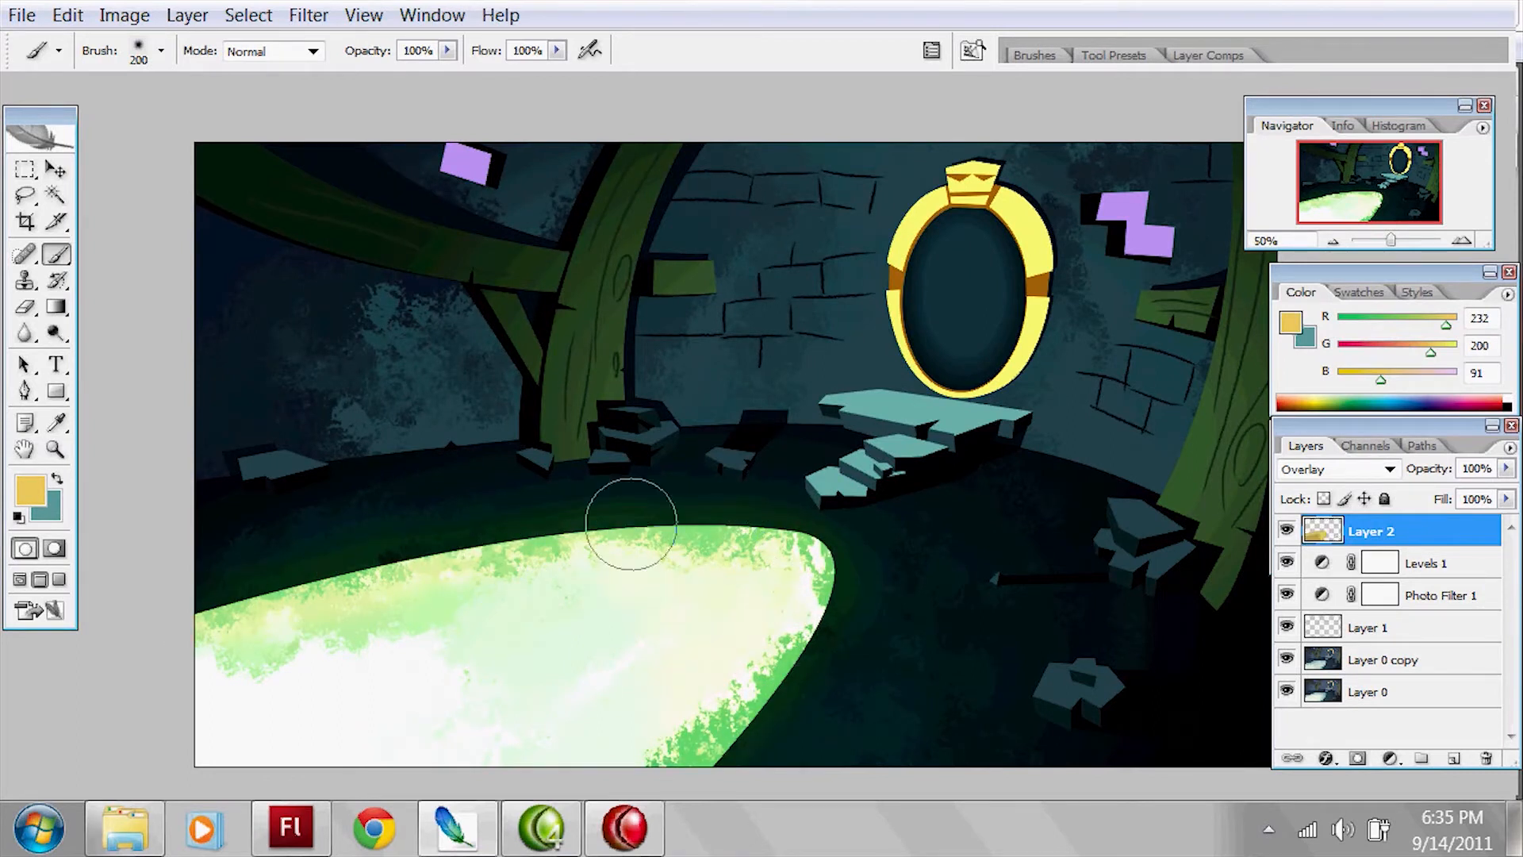
{"action": "key", "text": "ctrl+z"}
{"action": "key", "text": "ctrl+z"}
Step: Brush the same yellow glow over the wooden trunks and beam beside the pool and at the image's far right
{"action": "key", "text": "w"}
{"action": "key", "text": "b"}
{"action": "mouse_move", "coordinate": [602, 349]}
{"action": "left_mouse_down"}
{"action": "mouse_move", "coordinate": [584, 380]}
{"action": "mouse_move", "coordinate": [674, 155]}
{"action": "left_mouse_up"}
{"action": "key", "text": "space"}
{"action": "left_click_drag", "start_coordinate": [1180, 434], "coordinate": [1017, 462]}
{"action": "mouse_move", "coordinate": [1084, 404]}
{"action": "left_mouse_down"}
{"action": "mouse_move", "coordinate": [1016, 533]}
{"action": "mouse_move", "coordinate": [1055, 472]}
{"action": "mouse_move", "coordinate": [1040, 502]}
{"action": "left_mouse_up"}
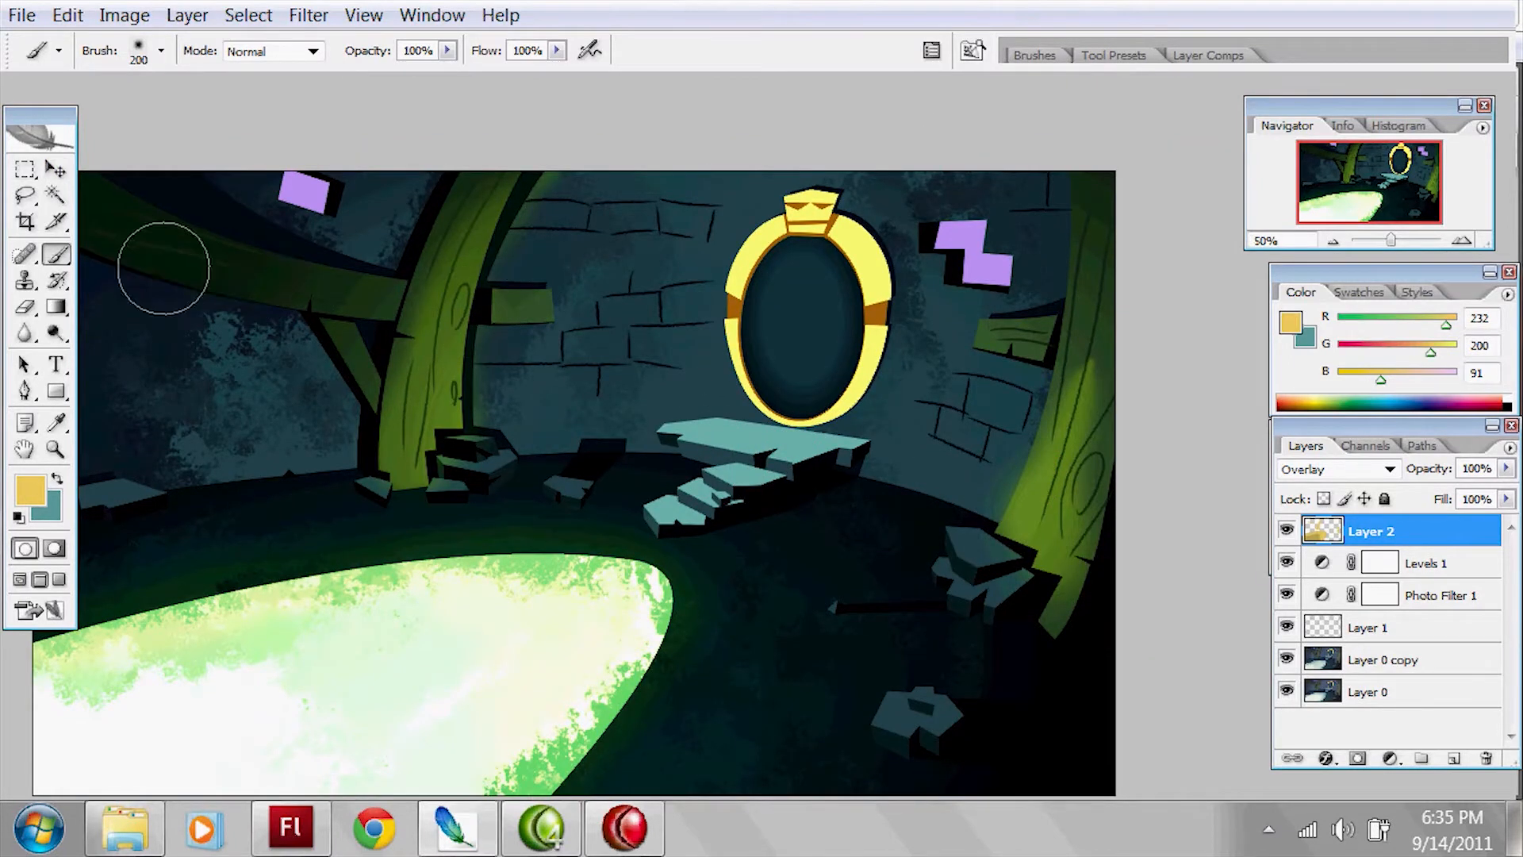
{"action": "left_click_drag", "start_coordinate": [944, 534], "coordinate": [1064, 544]}
Step: Set the foreground colour to magenta (RGB 222, 54, 233) and brush a glow over the purple wall blocks
{"action": "left_click", "coordinate": [30, 490]}
{"action": "left_click_drag", "start_coordinate": [679, 403], "coordinate": [576, 205]}
{"action": "left_click", "coordinate": [847, 165]}
{"action": "mouse_move", "coordinate": [1098, 238]}
{"action": "left_mouse_down"}
{"action": "mouse_move", "coordinate": [982, 252]}
{"action": "mouse_move", "coordinate": [1042, 274]}
{"action": "mouse_move", "coordinate": [978, 253]}
{"action": "mouse_move", "coordinate": [1046, 281]}
{"action": "mouse_move", "coordinate": [986, 248]}
{"action": "left_mouse_up"}
{"action": "left_click_drag", "start_coordinate": [397, 214], "coordinate": [405, 178]}
{"action": "mouse_move", "coordinate": [1031, 274]}
{"action": "left_mouse_down"}
{"action": "mouse_move", "coordinate": [1003, 255]}
{"action": "mouse_move", "coordinate": [1031, 260]}
{"action": "left_mouse_up"}
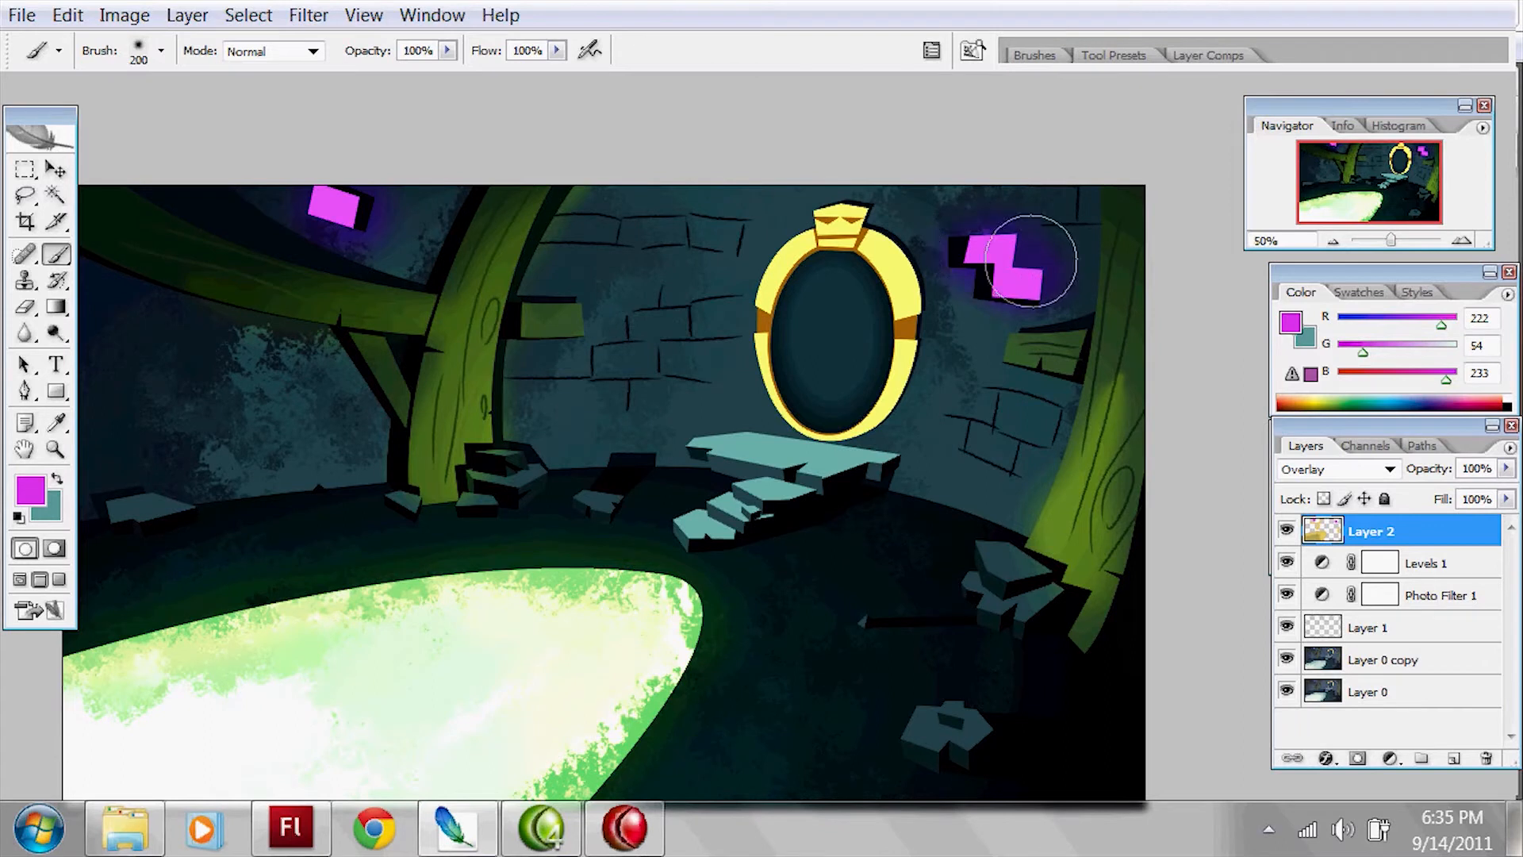
Step: Hide and reshow the Levels, Photo Filter and Layer 2 layers to compare their effect on the image
{"action": "key", "text": "e"}
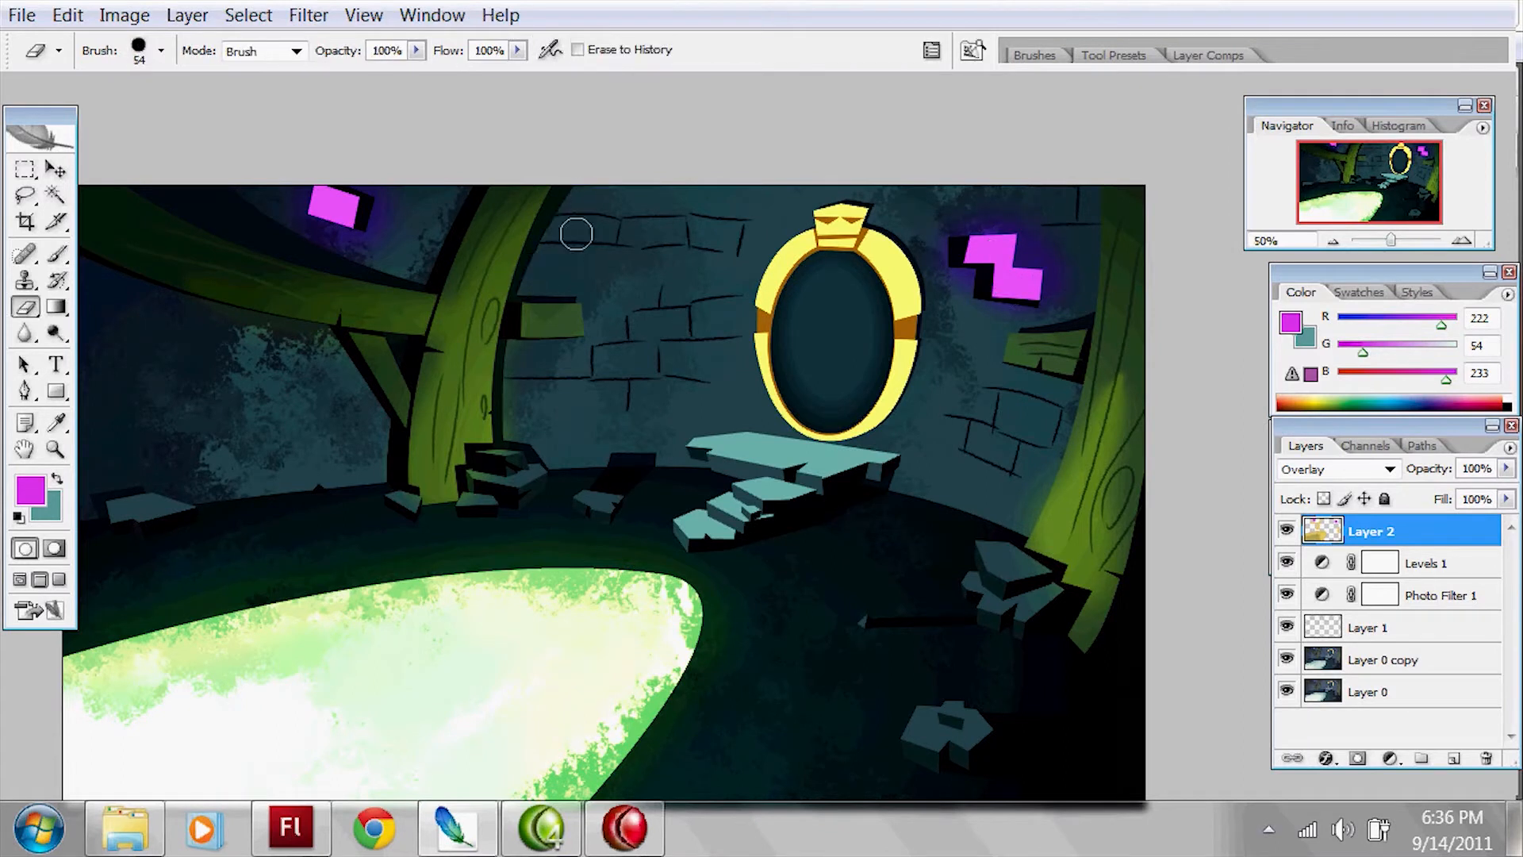
{"action": "left_click", "coordinate": [1286, 562]}
{"action": "left_click", "coordinate": [1287, 595]}
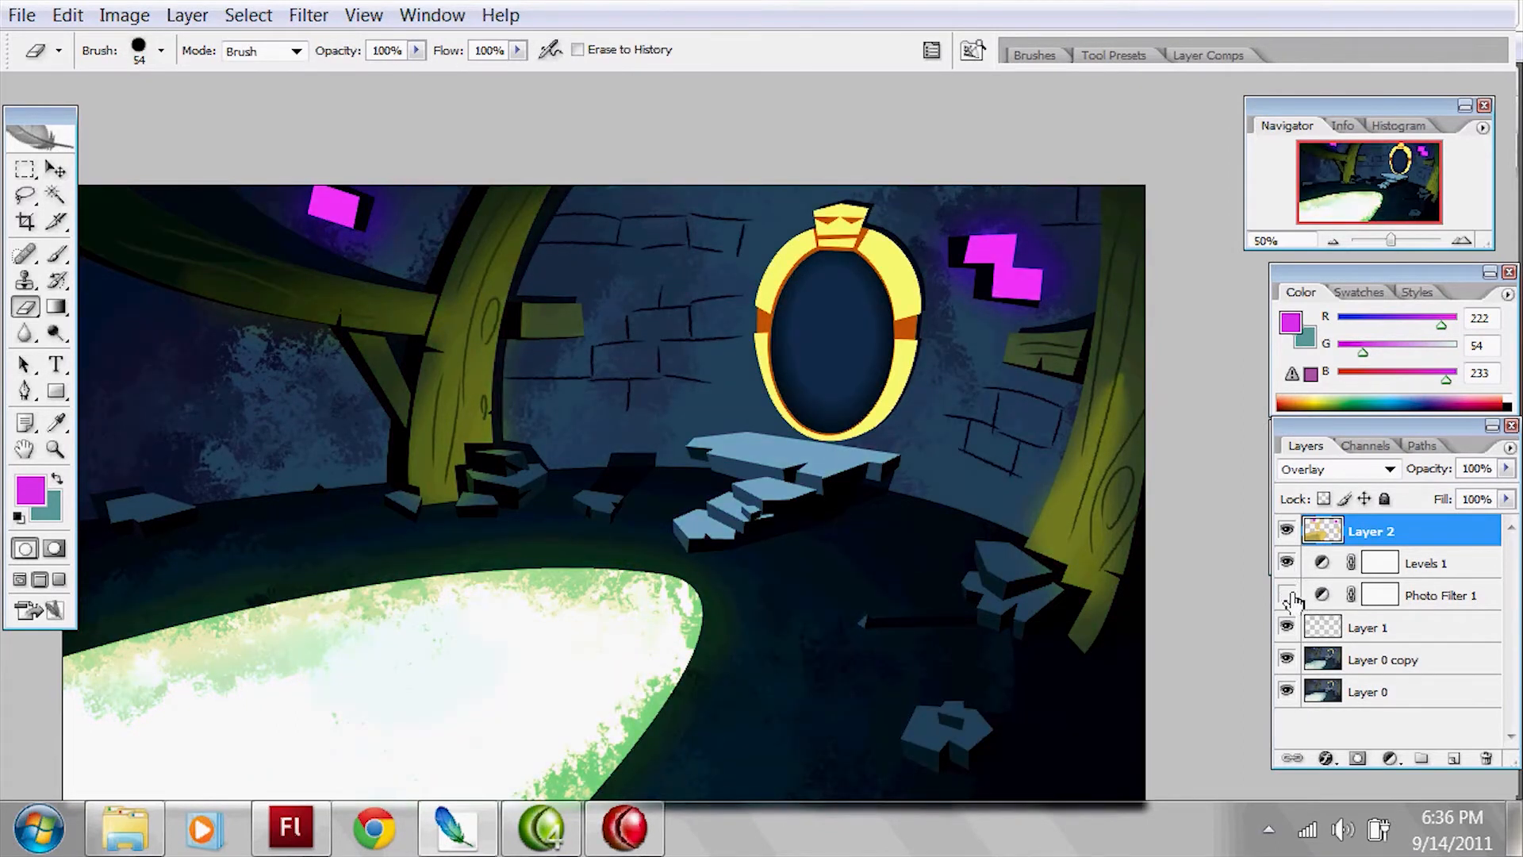
{"action": "left_click", "coordinate": [1287, 595]}
{"action": "left_click_drag", "start_coordinate": [1288, 531], "coordinate": [1288, 593]}
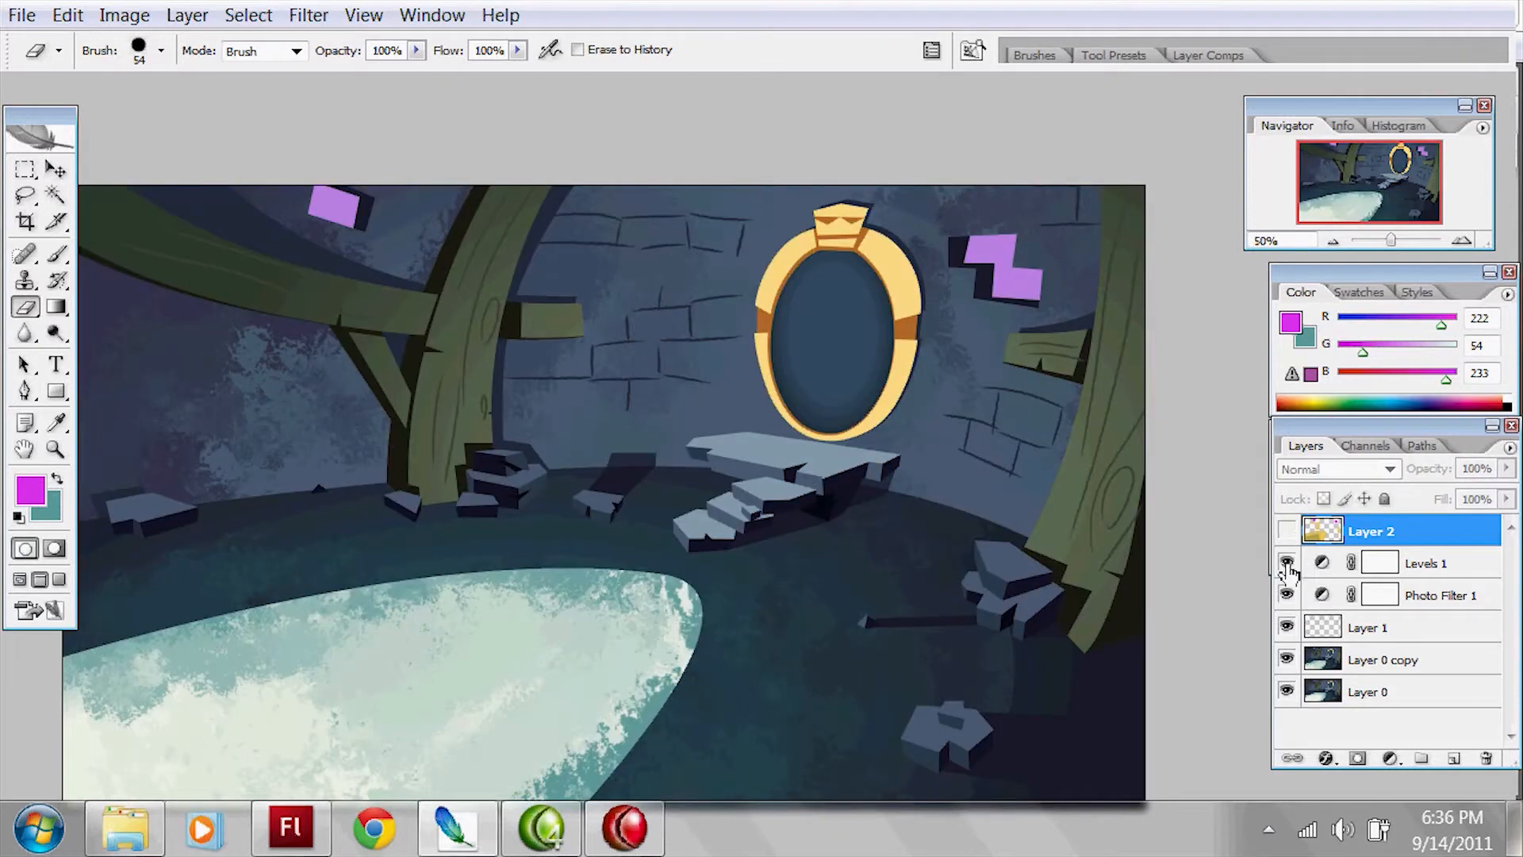
{"action": "left_click", "coordinate": [1287, 531]}
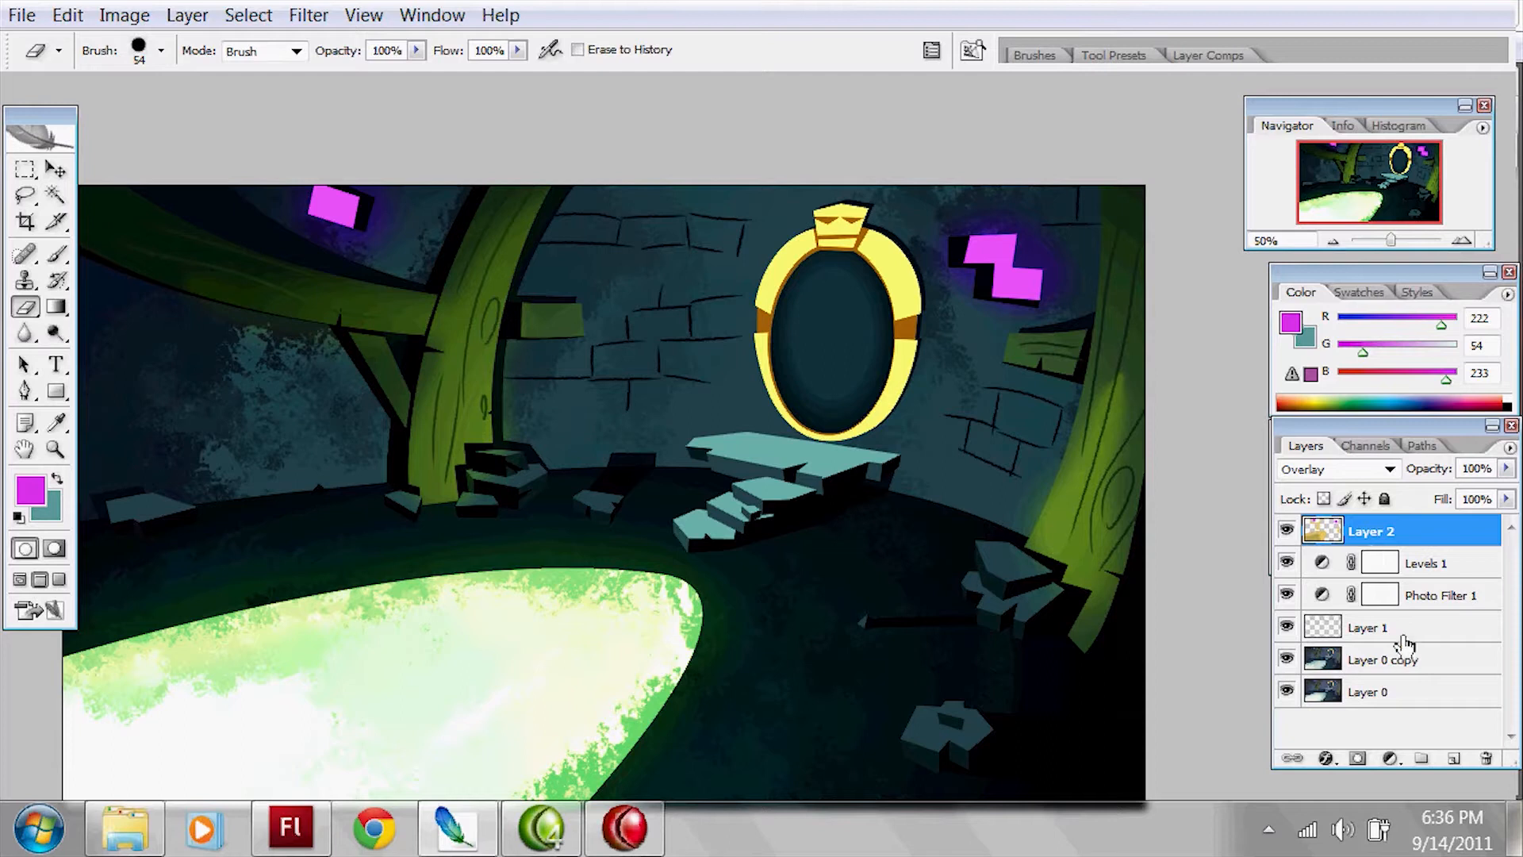
Step: Create a new layer above Layer 2 and choose the Gradient tool
{"action": "left_click", "coordinate": [1454, 761]}
{"action": "key", "text": "g"}
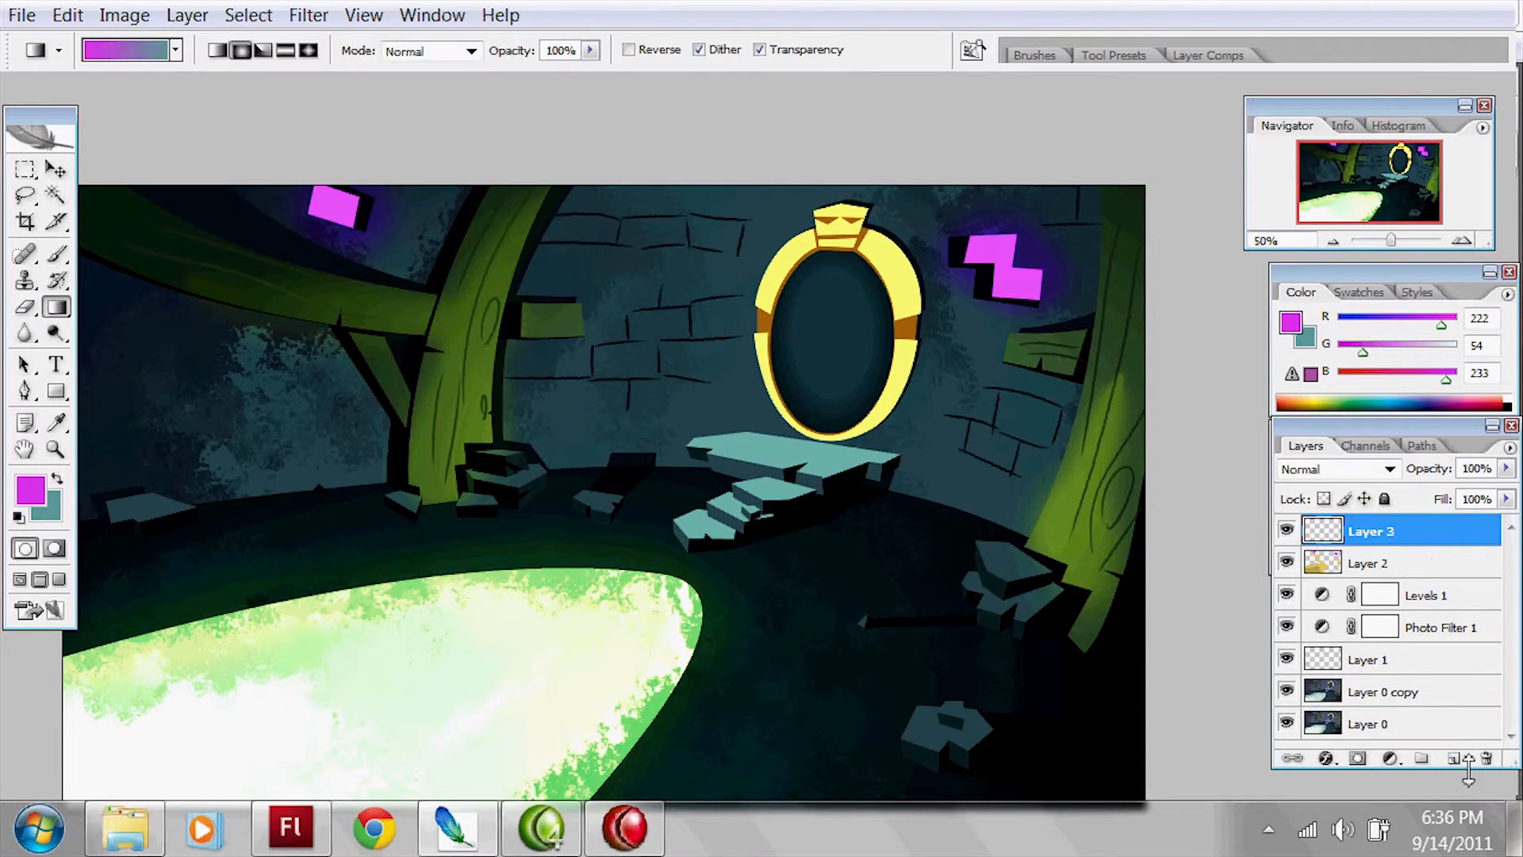
{"action": "left_click", "coordinate": [30, 491]}
{"action": "left_click", "coordinate": [408, 421]}
{"action": "left_click", "coordinate": [877, 164]}
{"action": "left_click", "coordinate": [58, 478]}
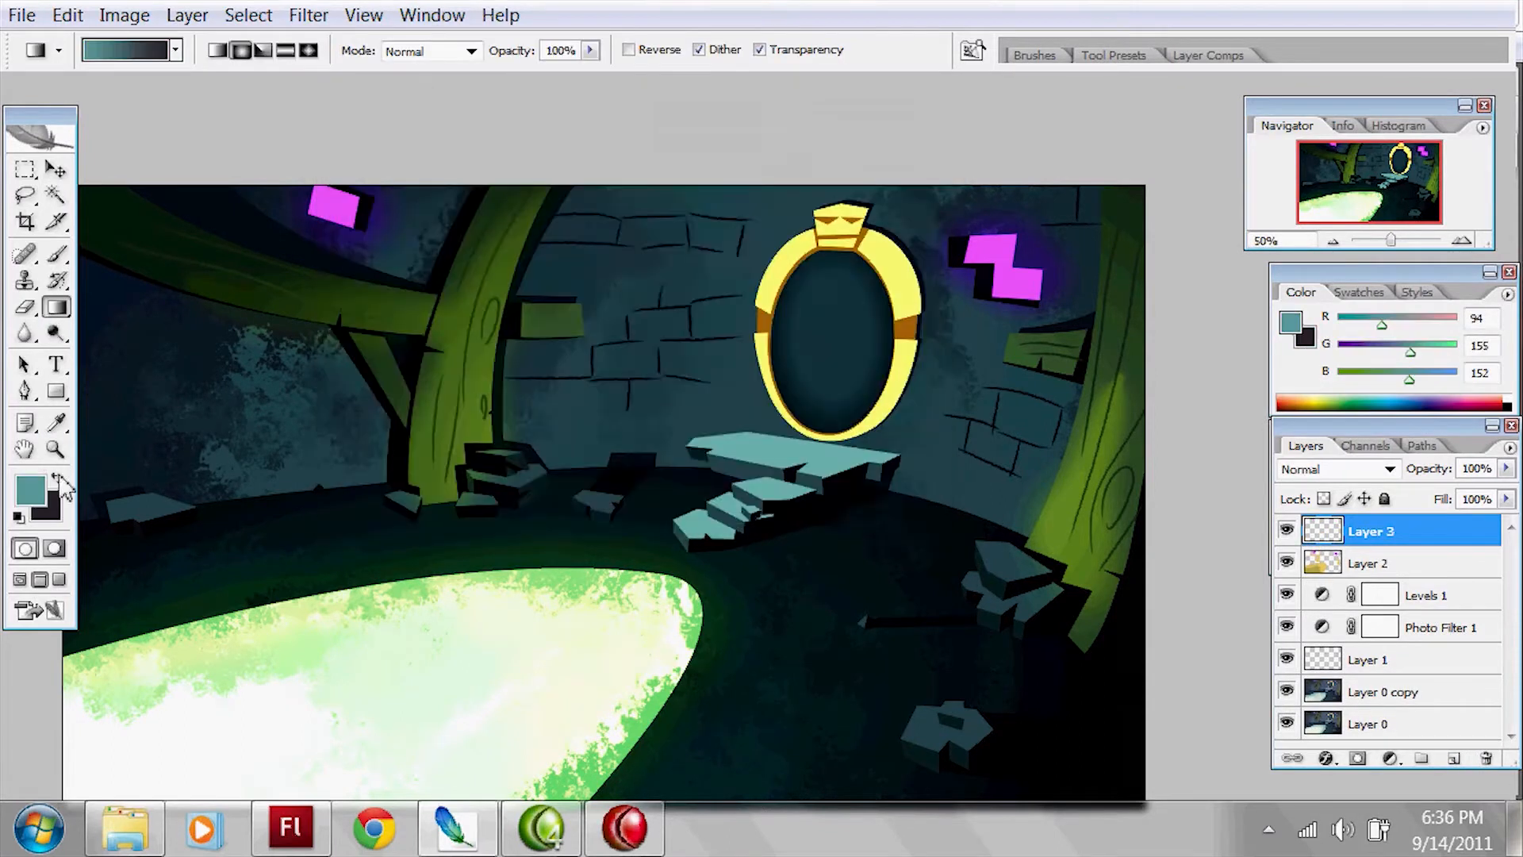
{"action": "left_click", "coordinate": [32, 492]}
{"action": "left_click", "coordinate": [341, 180]}
{"action": "left_click", "coordinate": [873, 165]}
Step: Restore the default colours and fill Layer 3 with a radial gradient running from white near the centre towards black
{"action": "key", "text": "d"}
{"action": "left_click", "coordinate": [981, 501], "text": "ctrl+alt"}
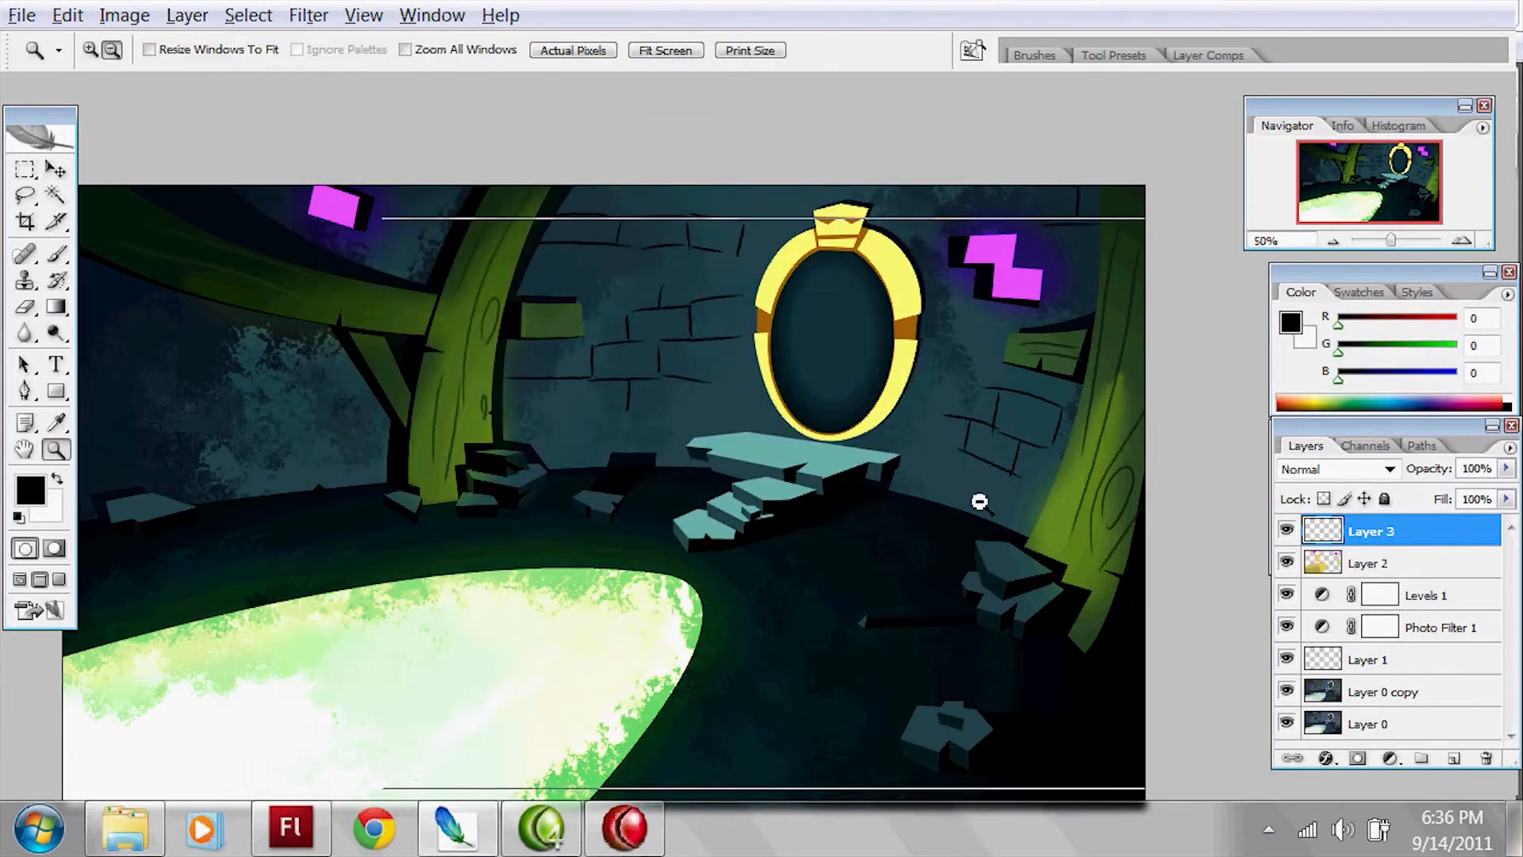
{"action": "mouse_move", "coordinate": [56, 308]}
{"action": "left_mouse_down"}
{"action": "mouse_move", "coordinate": [176, 326]}
{"action": "mouse_move", "coordinate": [179, 310]}
{"action": "left_mouse_up"}
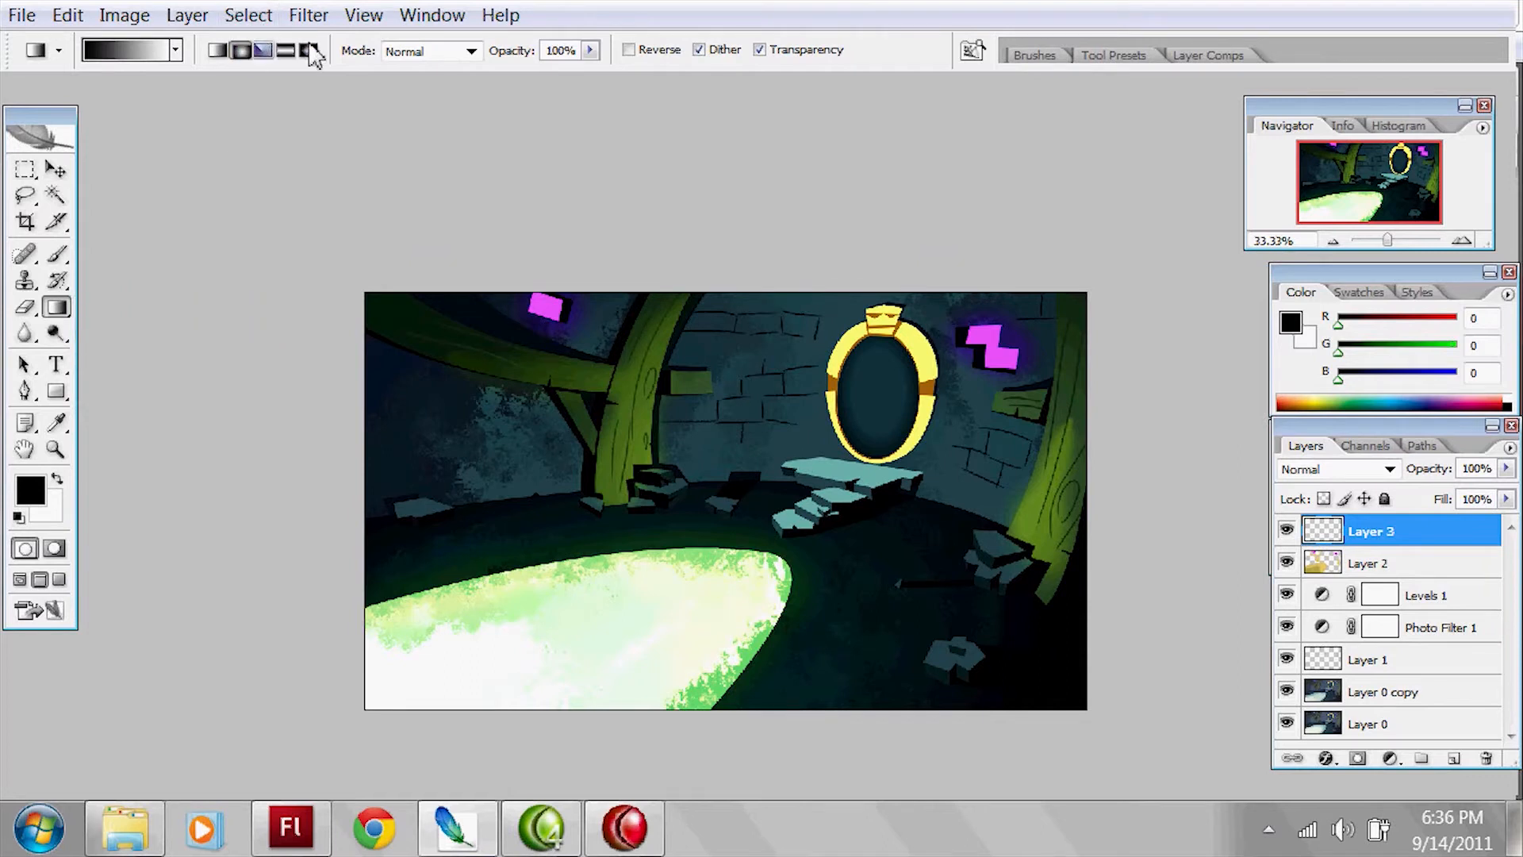
{"action": "left_click_drag", "start_coordinate": [686, 563], "coordinate": [1251, 199]}
{"action": "key", "text": "ctrl+z"}
{"action": "key", "text": "x"}
{"action": "left_click_drag", "start_coordinate": [696, 523], "coordinate": [1081, 510]}
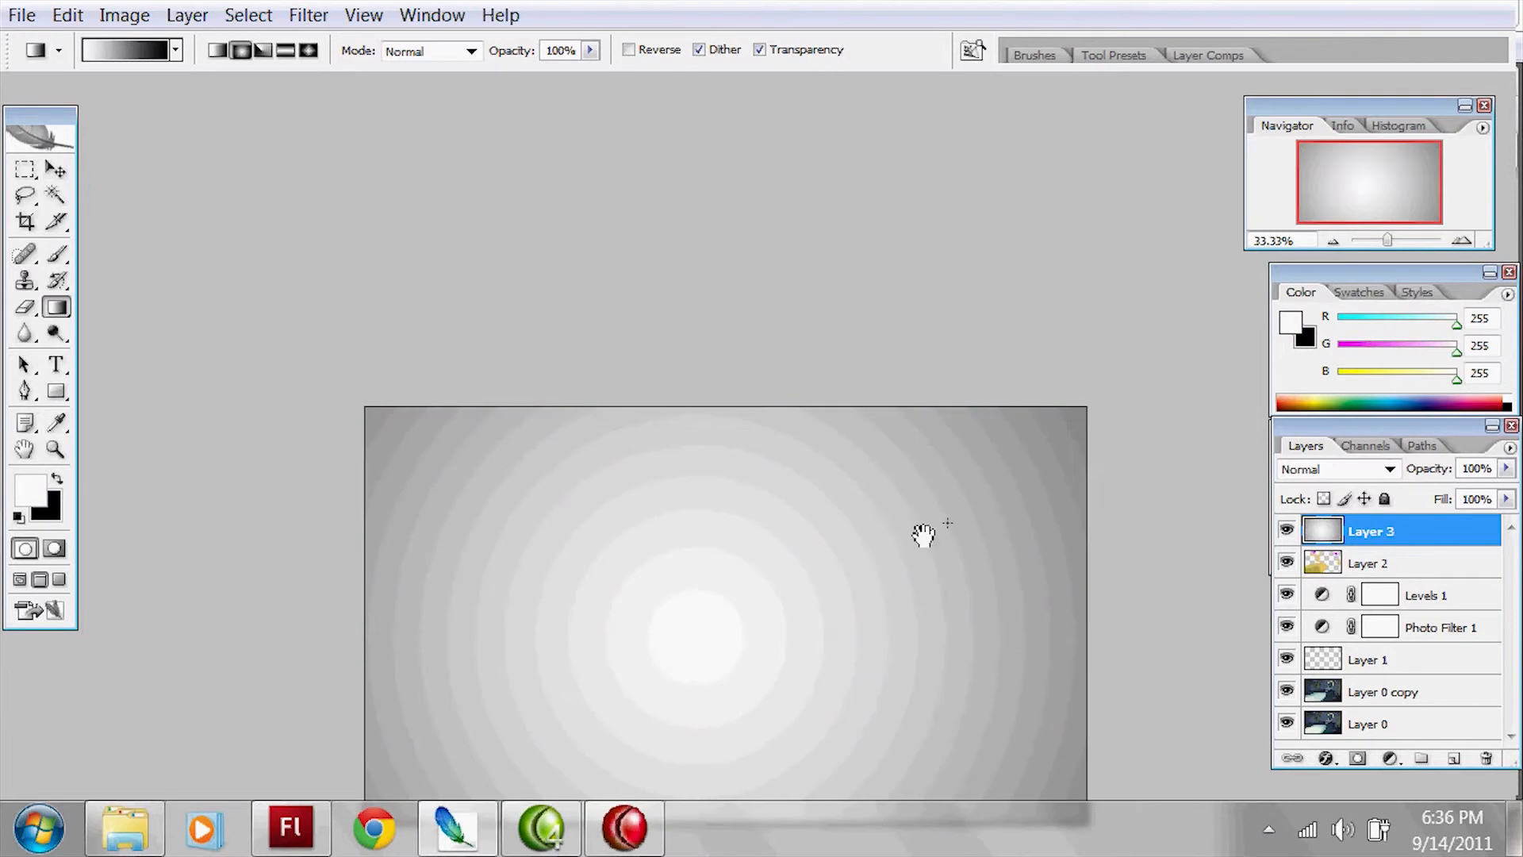
Step: Try Multiply on Layer 3, switch its blending mode to Darken and compare the image with the layer hidden
{"action": "left_click", "coordinate": [1358, 476]}
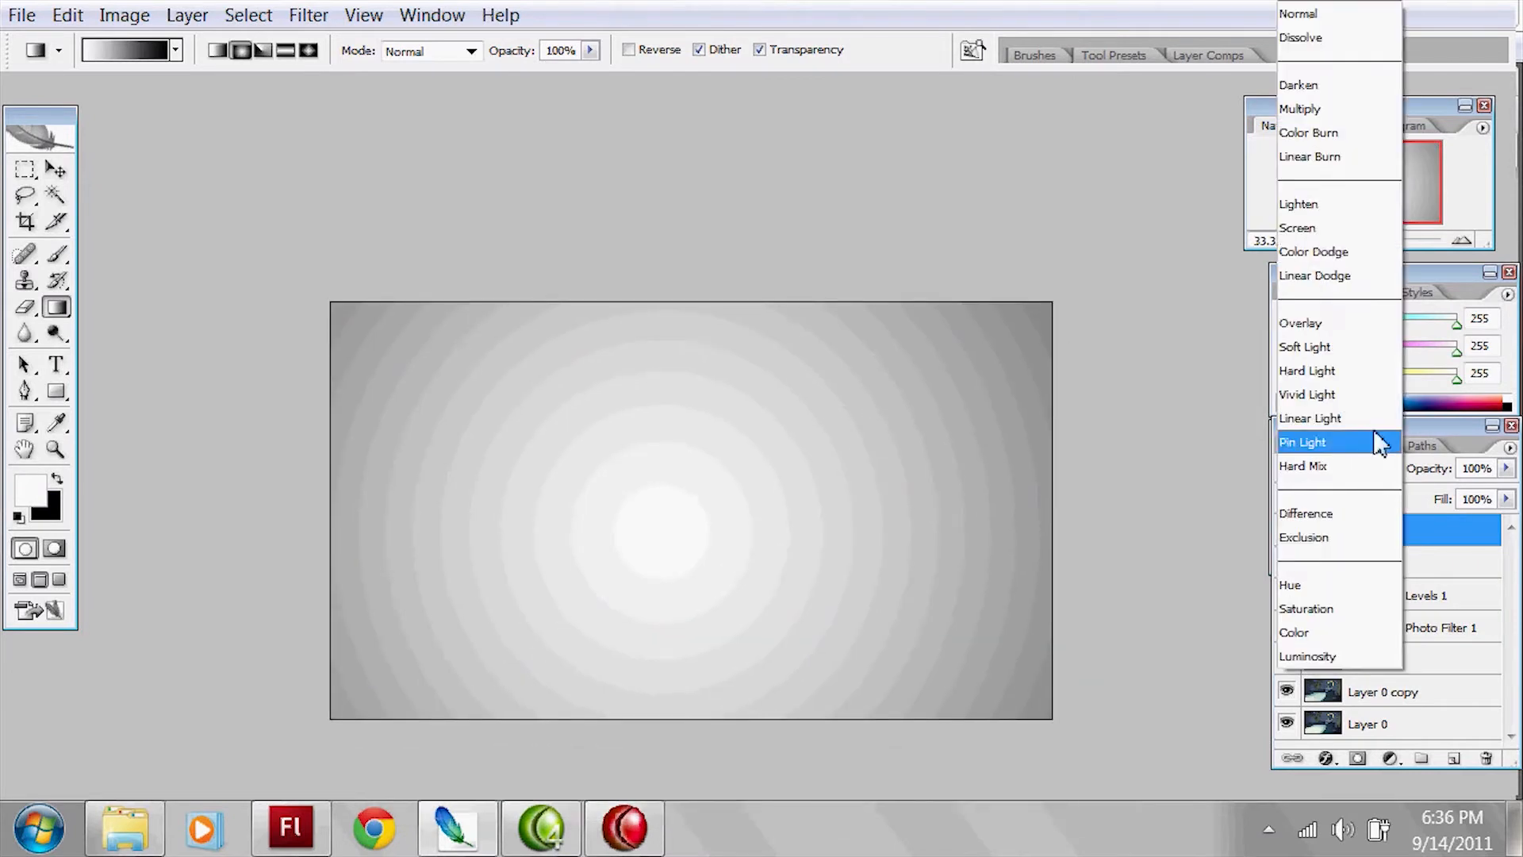
{"action": "left_click", "coordinate": [1364, 107]}
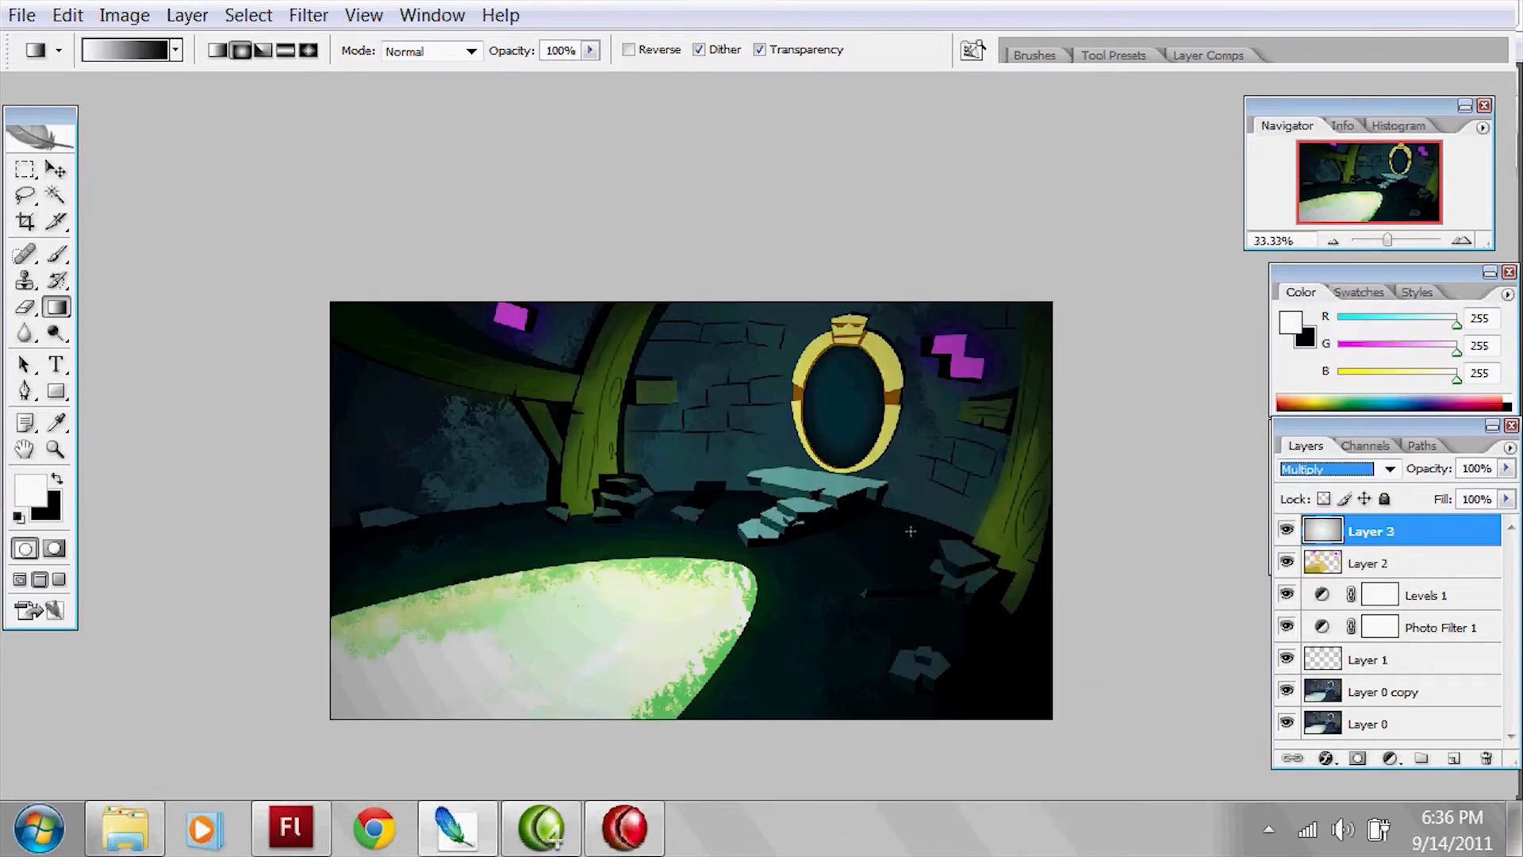
{"action": "left_click", "coordinate": [914, 533]}
{"action": "left_click", "coordinate": [1343, 474]}
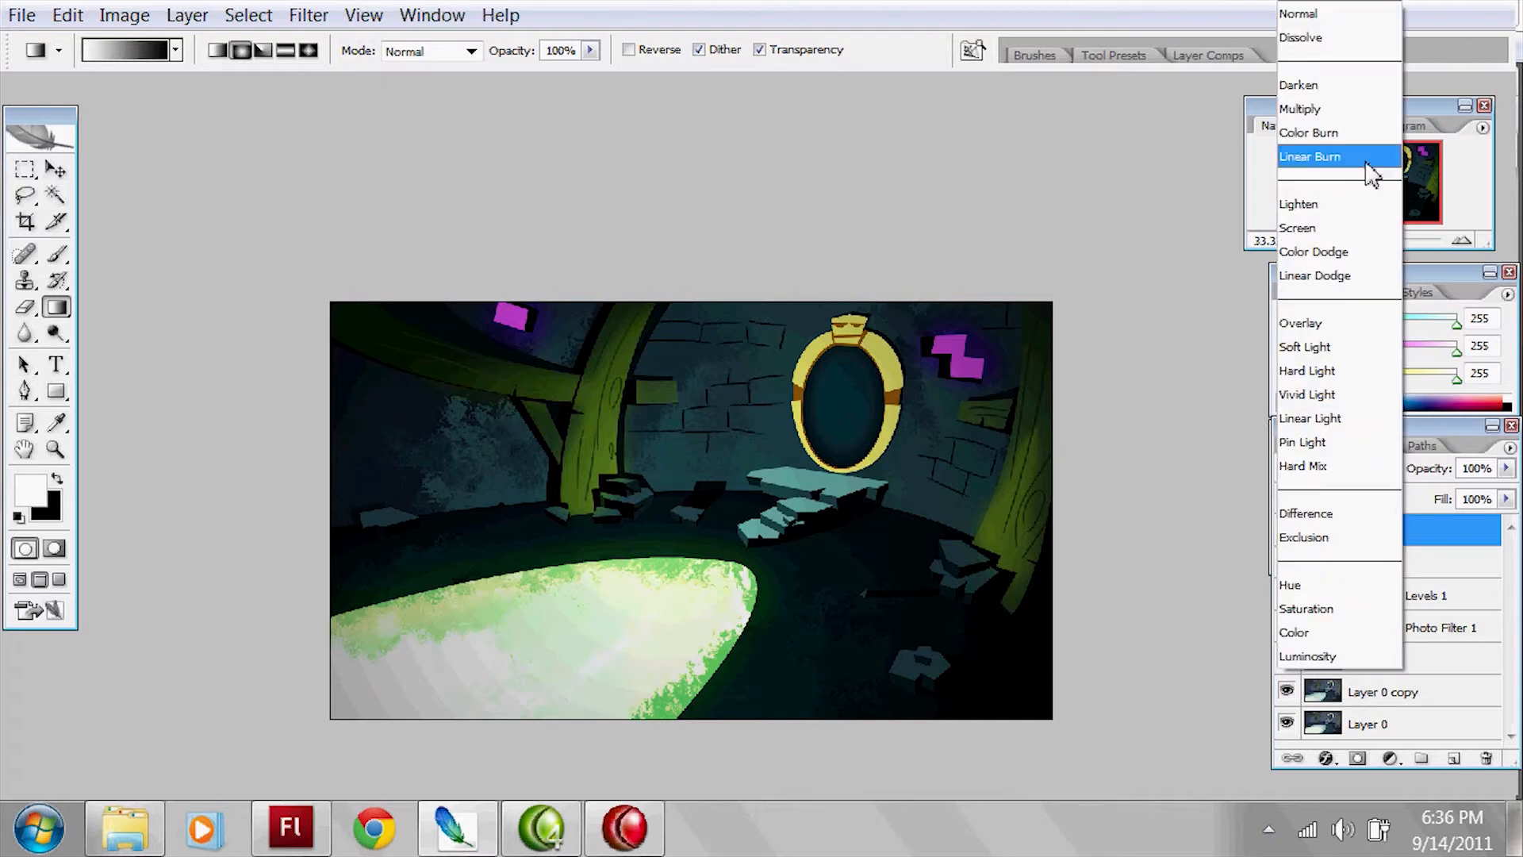
{"action": "left_click", "coordinate": [1353, 89]}
{"action": "left_click", "coordinate": [1286, 531]}
{"action": "left_click", "coordinate": [1287, 531]}
{"action": "left_click", "coordinate": [1287, 531]}
{"action": "left_click", "coordinate": [1286, 531]}
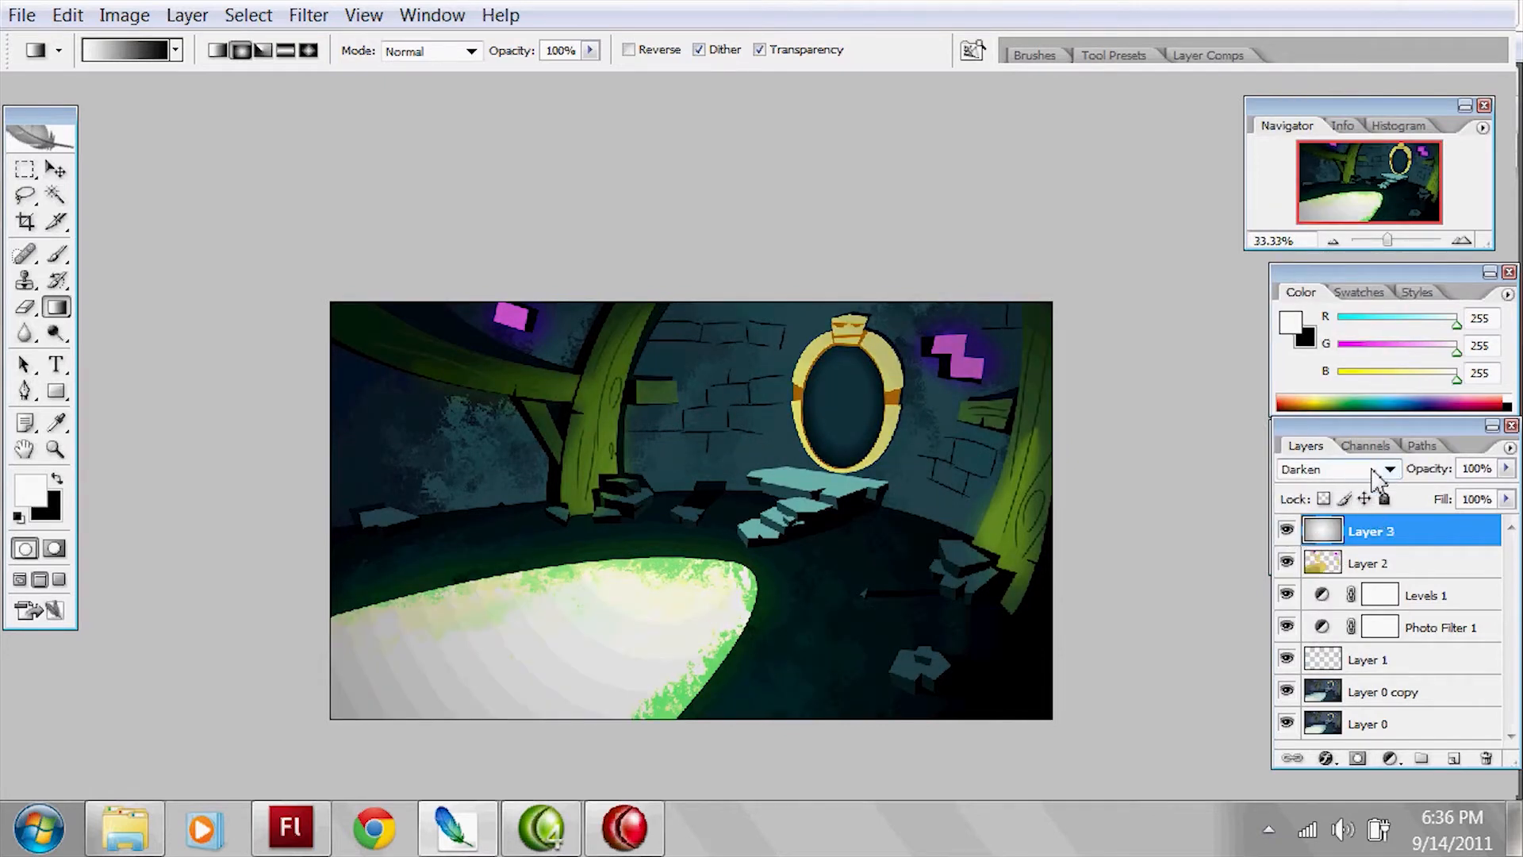
Step: Apply Color Balance to Layer 3, tinting the highlights pink and setting the shadows to -41, 0, +26
{"action": "left_click", "coordinate": [125, 15]}
{"action": "mouse_move", "coordinate": [147, 87]}
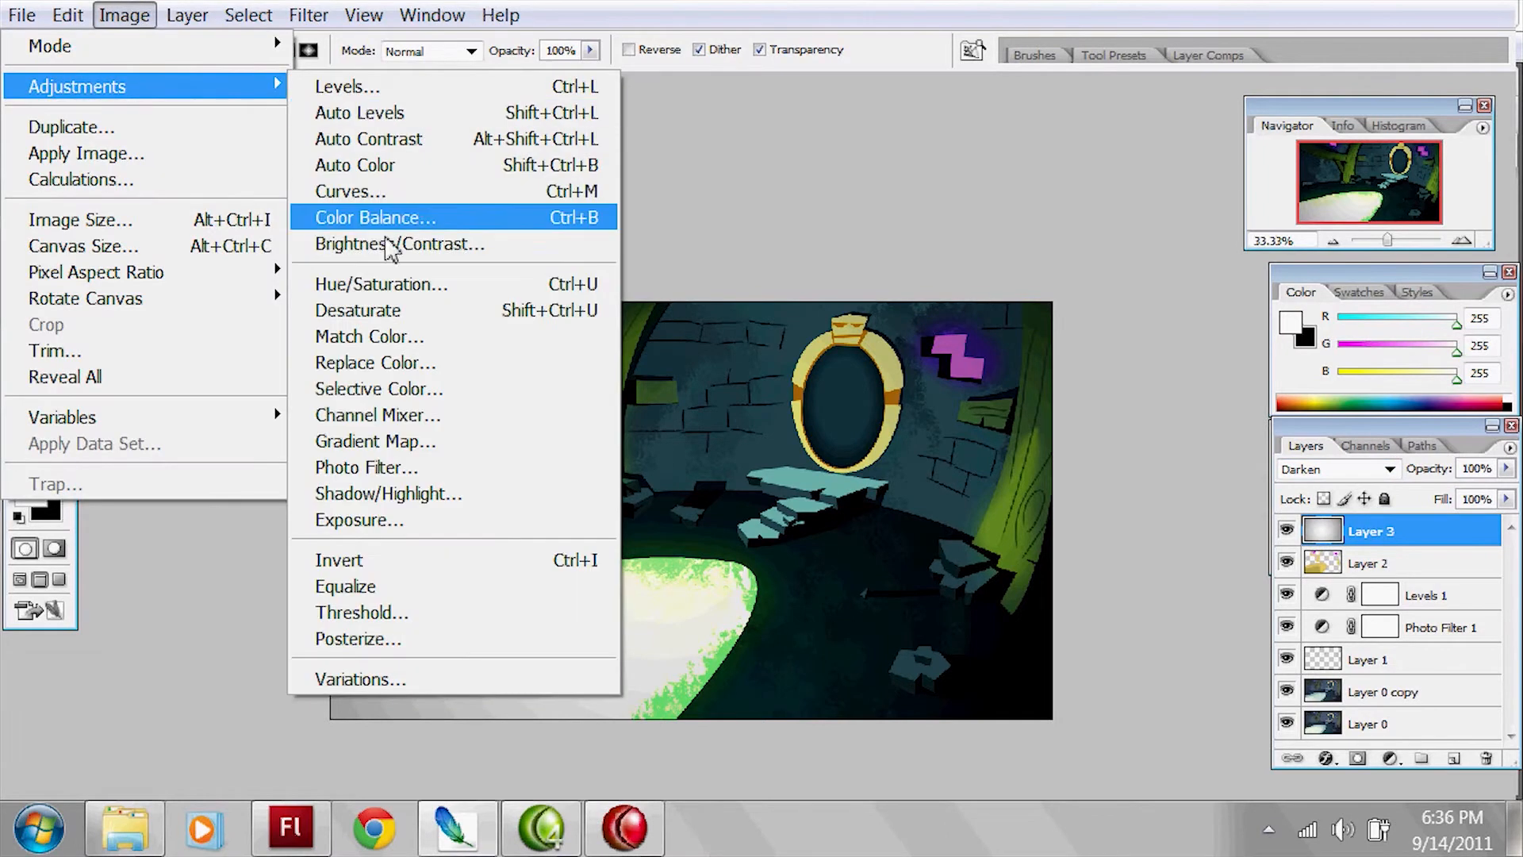
{"action": "left_click", "coordinate": [468, 217]}
{"action": "left_click_drag", "start_coordinate": [955, 201], "coordinate": [1222, 144]}
{"action": "left_click", "coordinate": [1155, 381]}
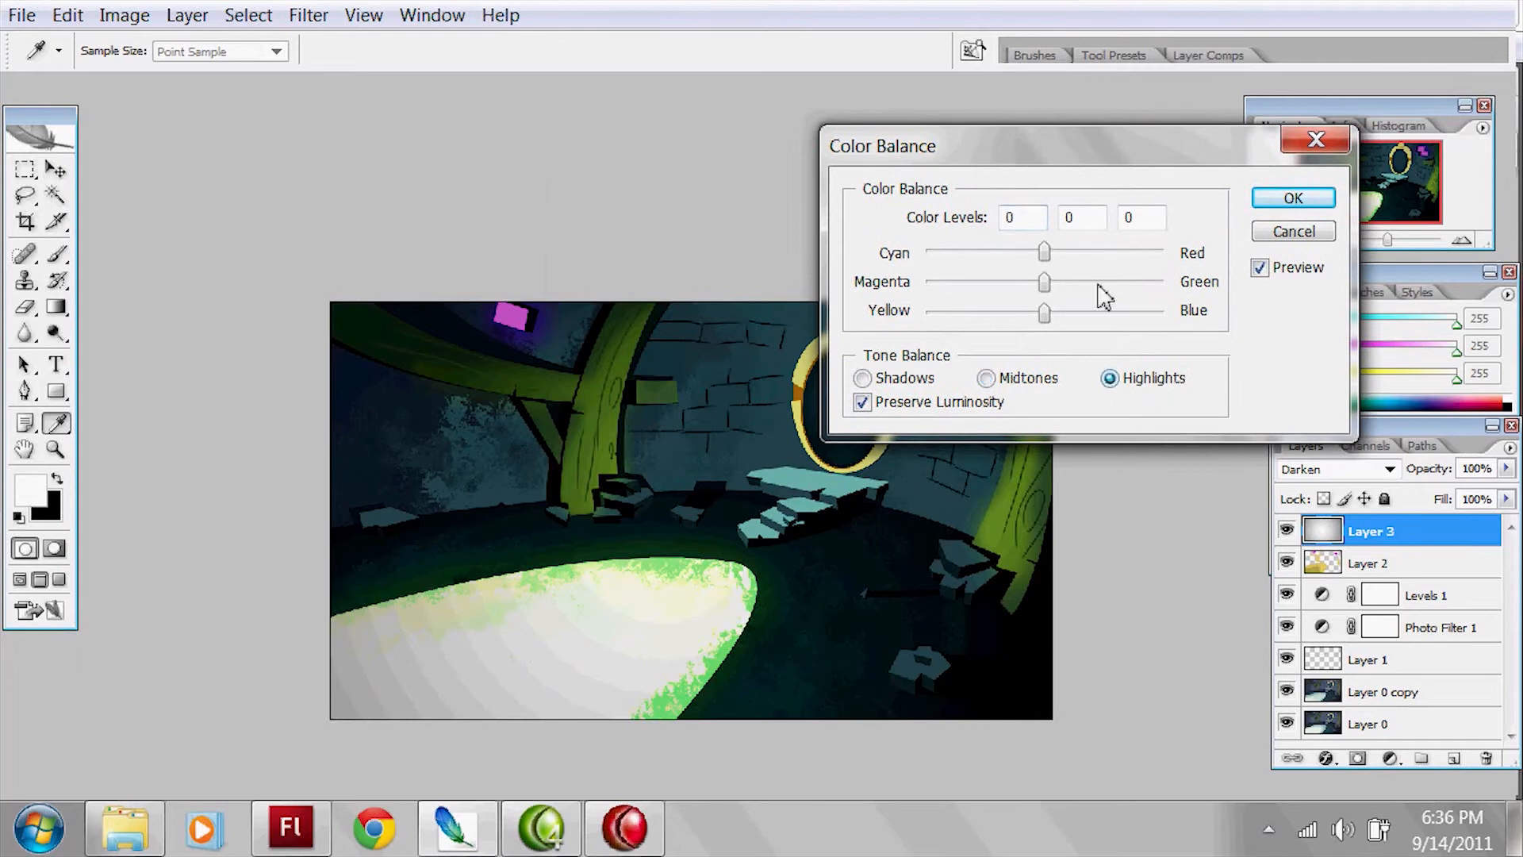
{"action": "left_click_drag", "start_coordinate": [1062, 255], "coordinate": [996, 254]}
{"action": "left_click", "coordinate": [920, 379]}
{"action": "left_click_drag", "start_coordinate": [1044, 312], "coordinate": [1080, 313]}
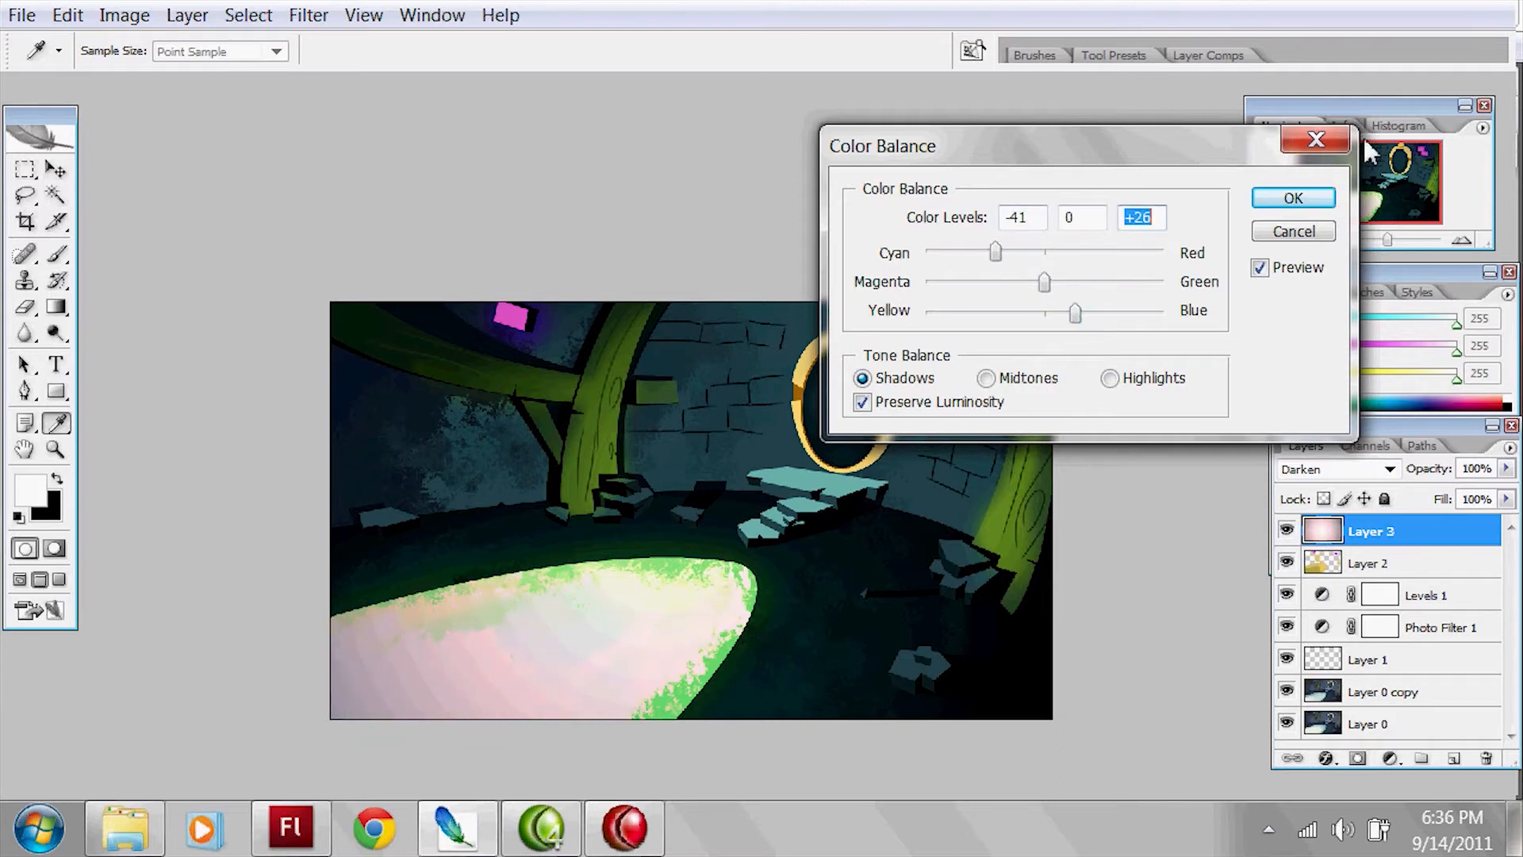
{"action": "left_click", "coordinate": [1293, 197]}
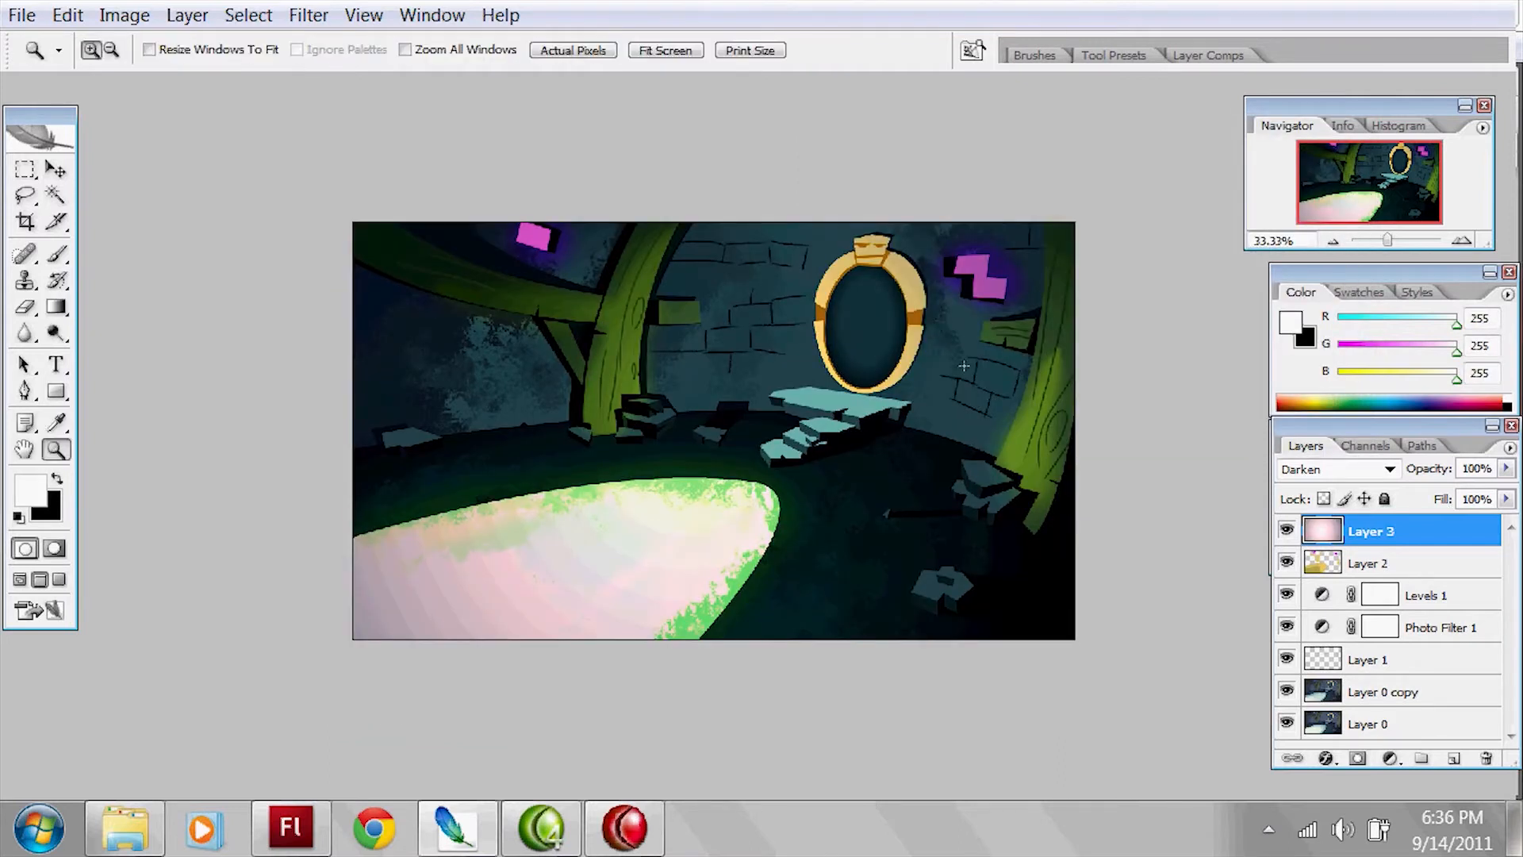
Step: Toggle Layer 3's visibility repeatedly to compare the image with and without the tinted gradient
{"action": "left_click", "coordinate": [964, 366]}
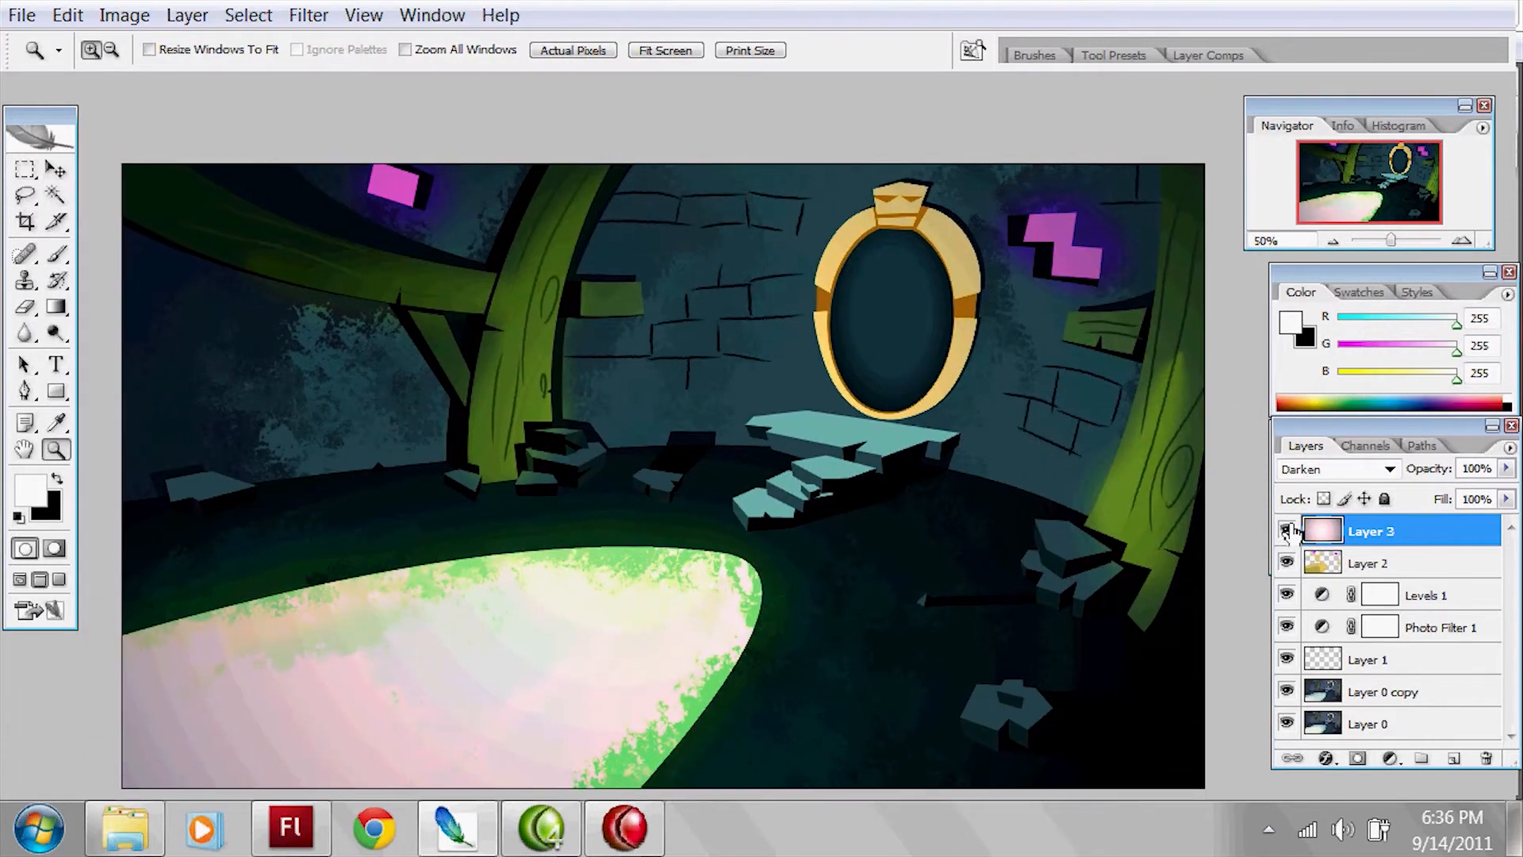
{"action": "left_click", "coordinate": [1287, 530]}
{"action": "left_click", "coordinate": [1286, 533]}
{"action": "left_click", "coordinate": [1285, 535]}
{"action": "left_click", "coordinate": [1286, 533]}
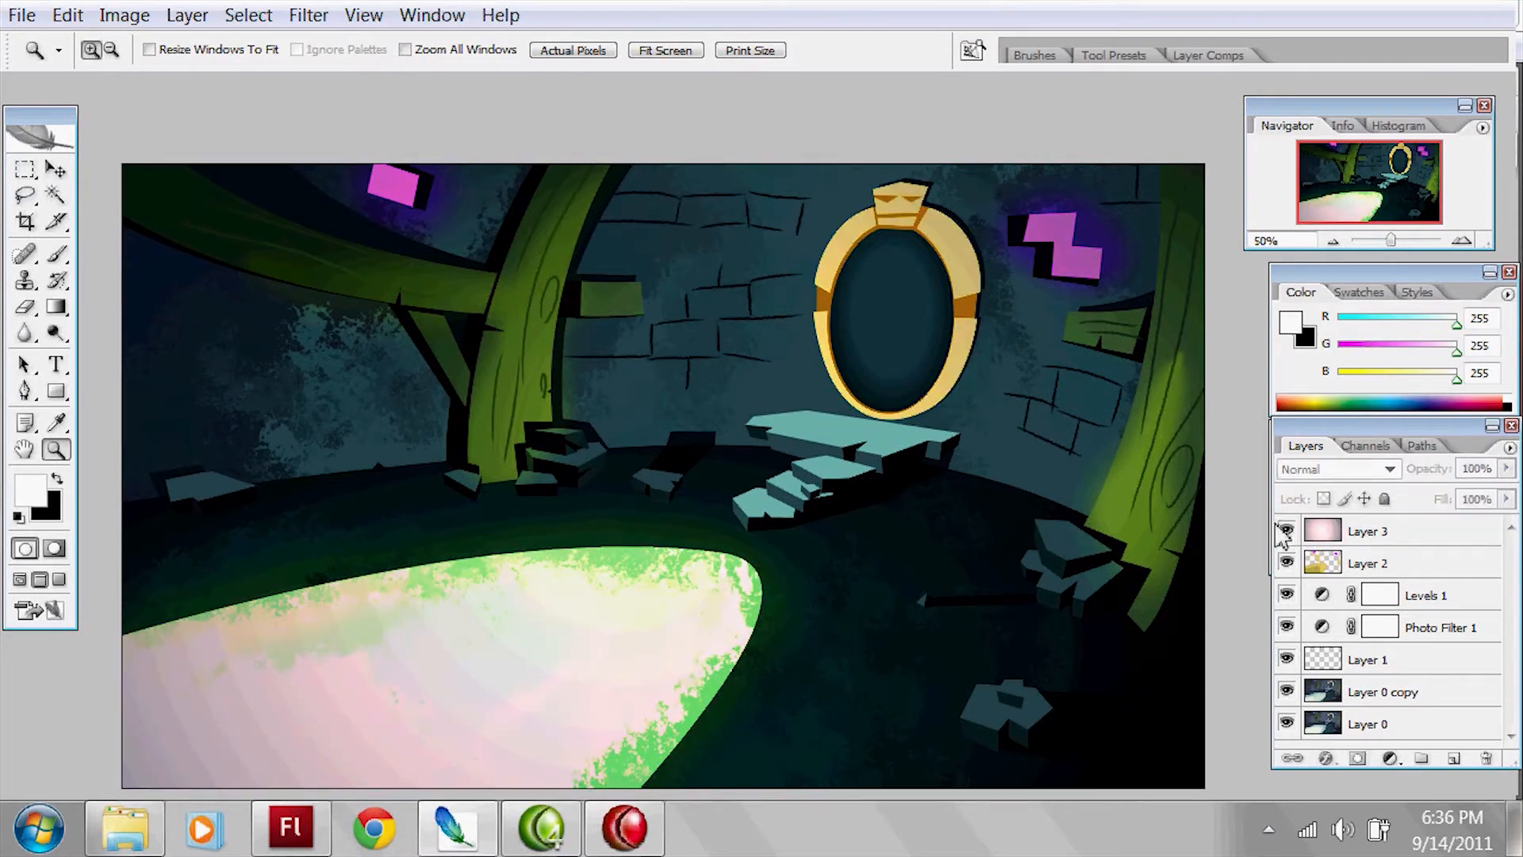
{"action": "left_click", "coordinate": [1285, 535]}
{"action": "left_click", "coordinate": [1286, 533]}
{"action": "left_click_drag", "start_coordinate": [1086, 579], "coordinate": [966, 563]}
{"action": "left_click", "coordinate": [1287, 533]}
{"action": "left_click", "coordinate": [1287, 533]}
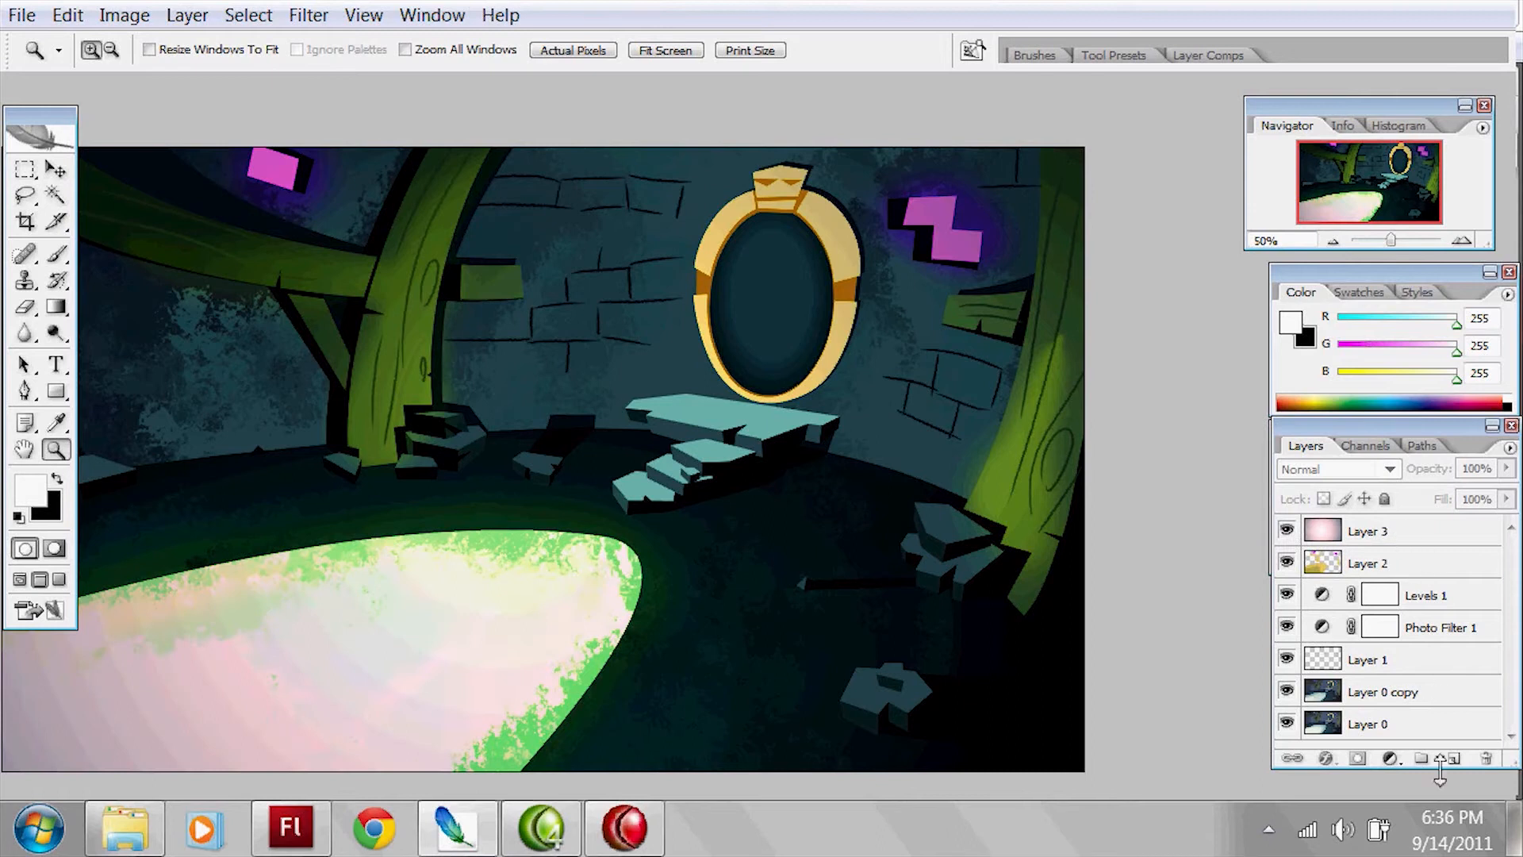
Step: Create a new layer above Layer 3, make black the foreground colour and try to apply the Add Noise filter
{"action": "left_click", "coordinate": [1453, 757]}
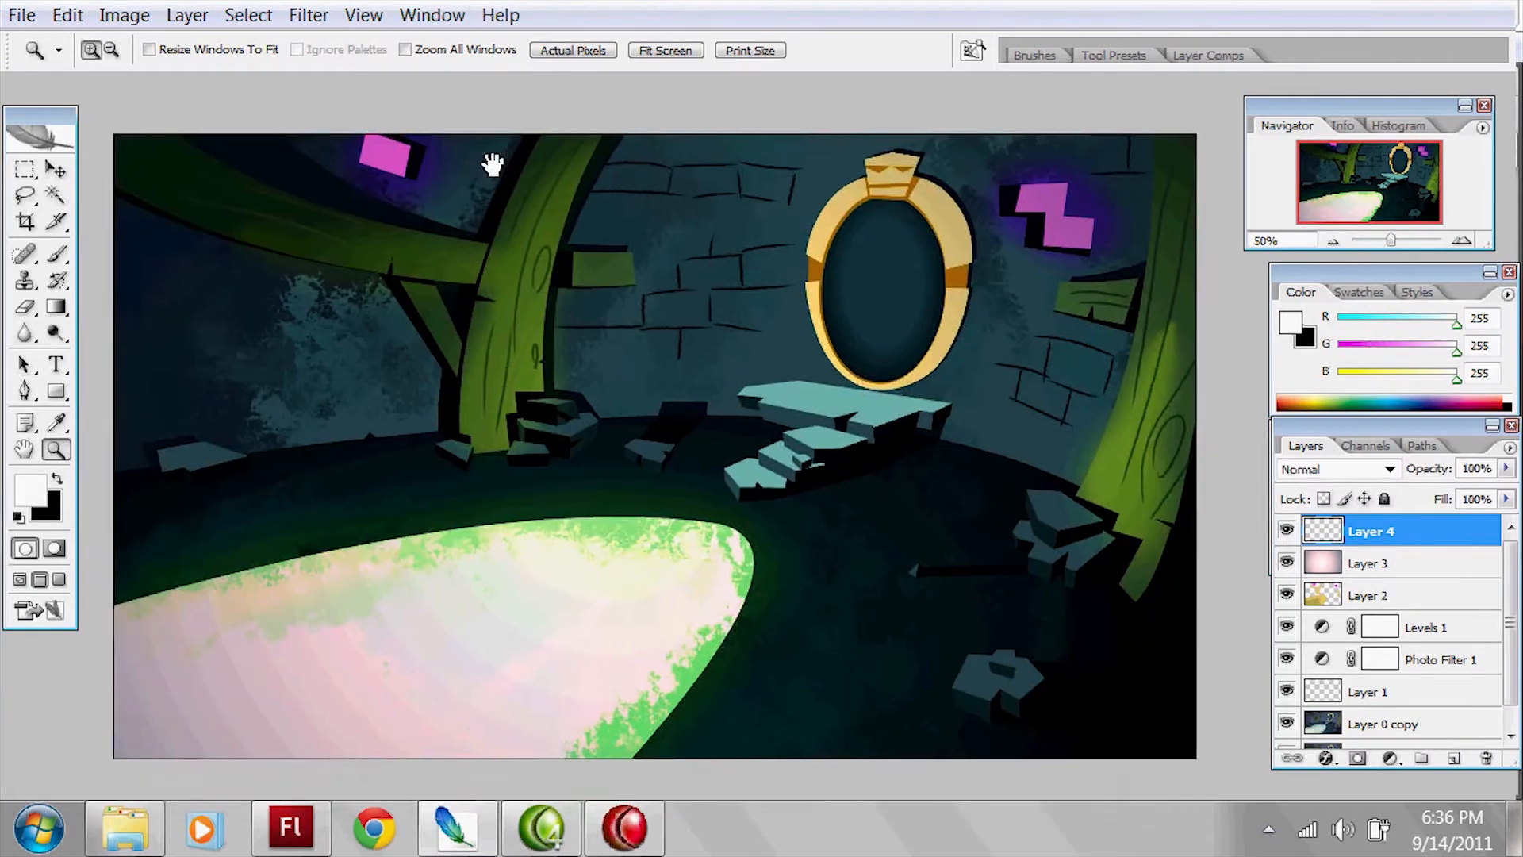
{"action": "left_click", "coordinate": [309, 15]}
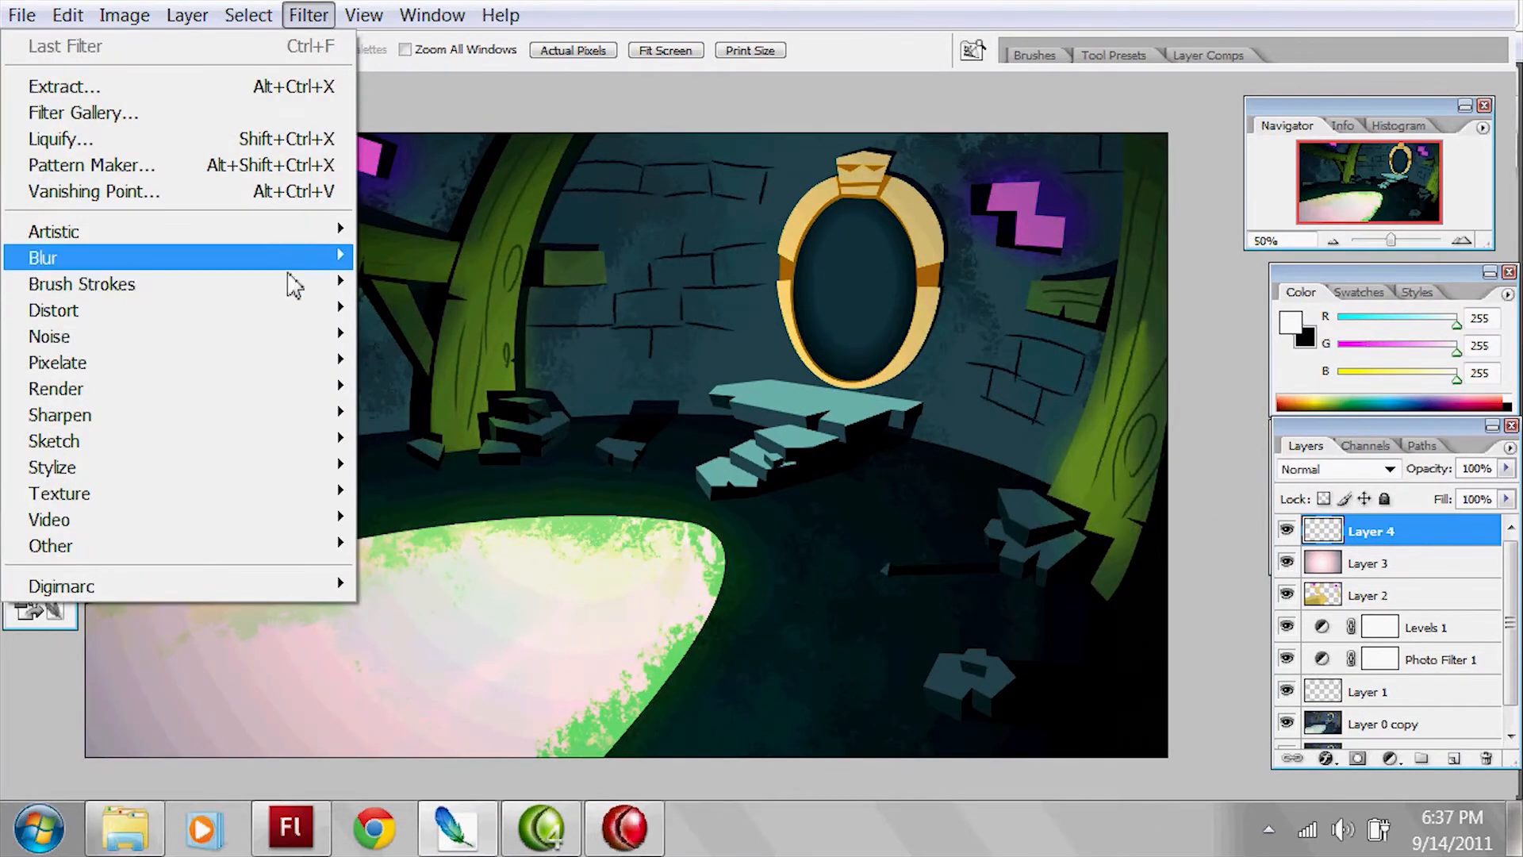
{"action": "left_click", "coordinate": [651, 91]}
{"action": "key", "text": "x"}
{"action": "left_click", "coordinate": [308, 15]}
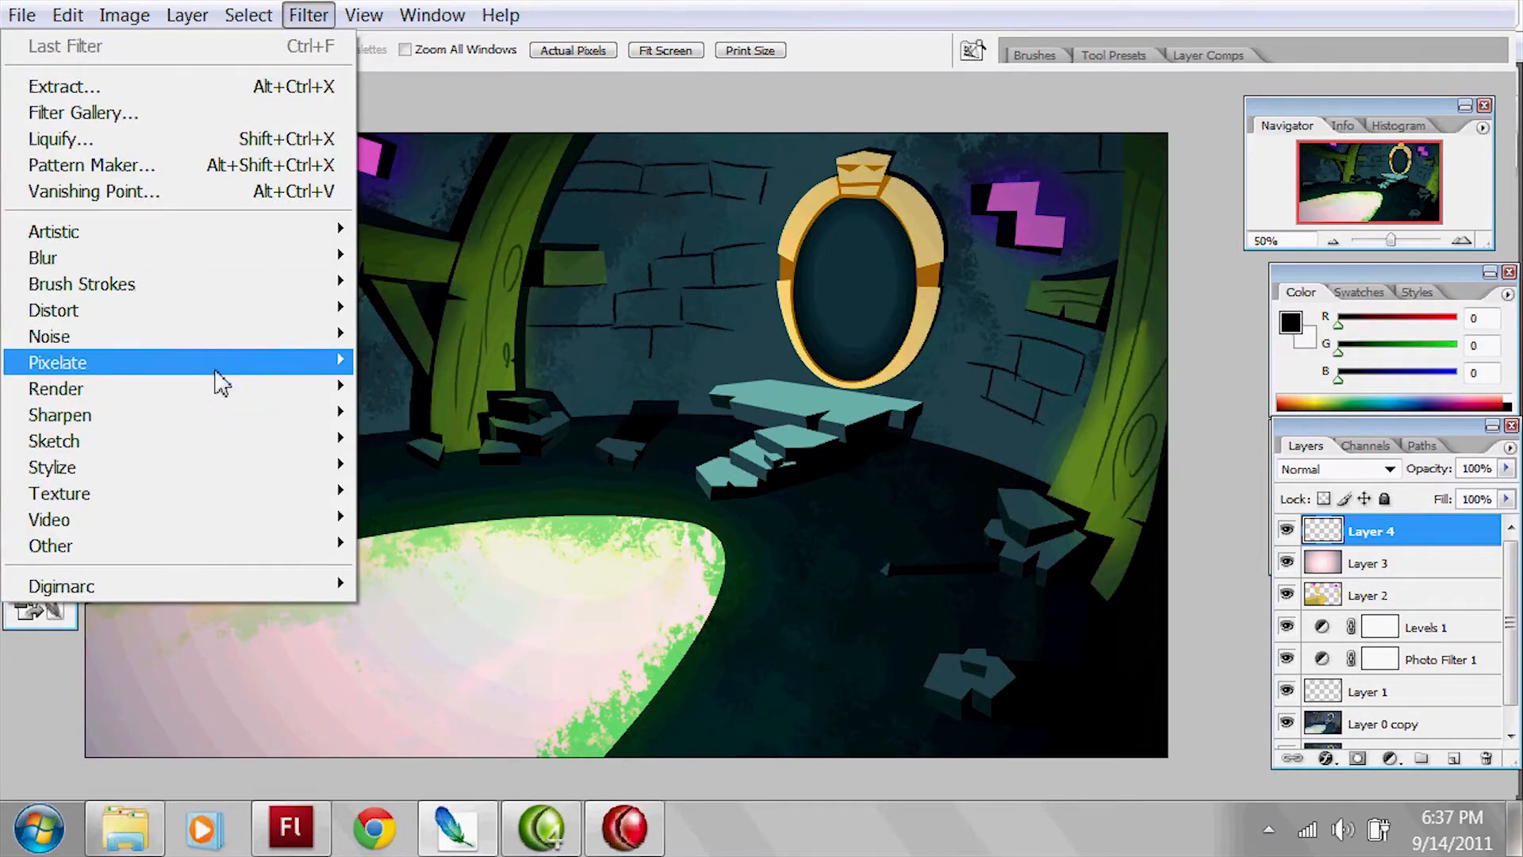
{"action": "mouse_move", "coordinate": [226, 369]}
{"action": "mouse_move", "coordinate": [262, 336]}
{"action": "left_click", "coordinate": [494, 337]}
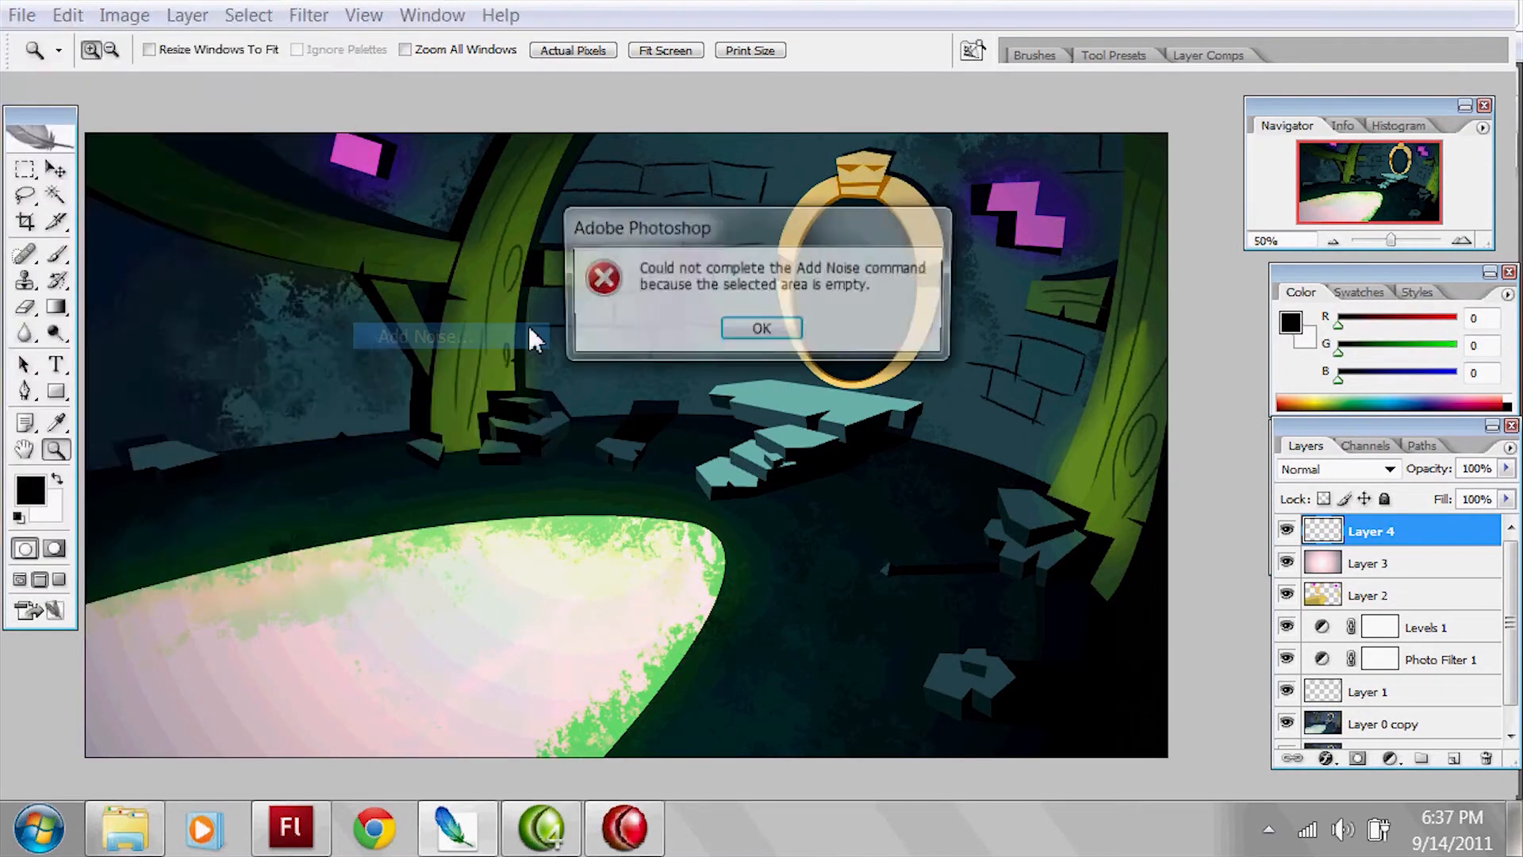
{"action": "left_click", "coordinate": [778, 336]}
Step: Fill the whole of Layer 4 with black using the Paint Bucket tool
{"action": "key", "text": "g"}
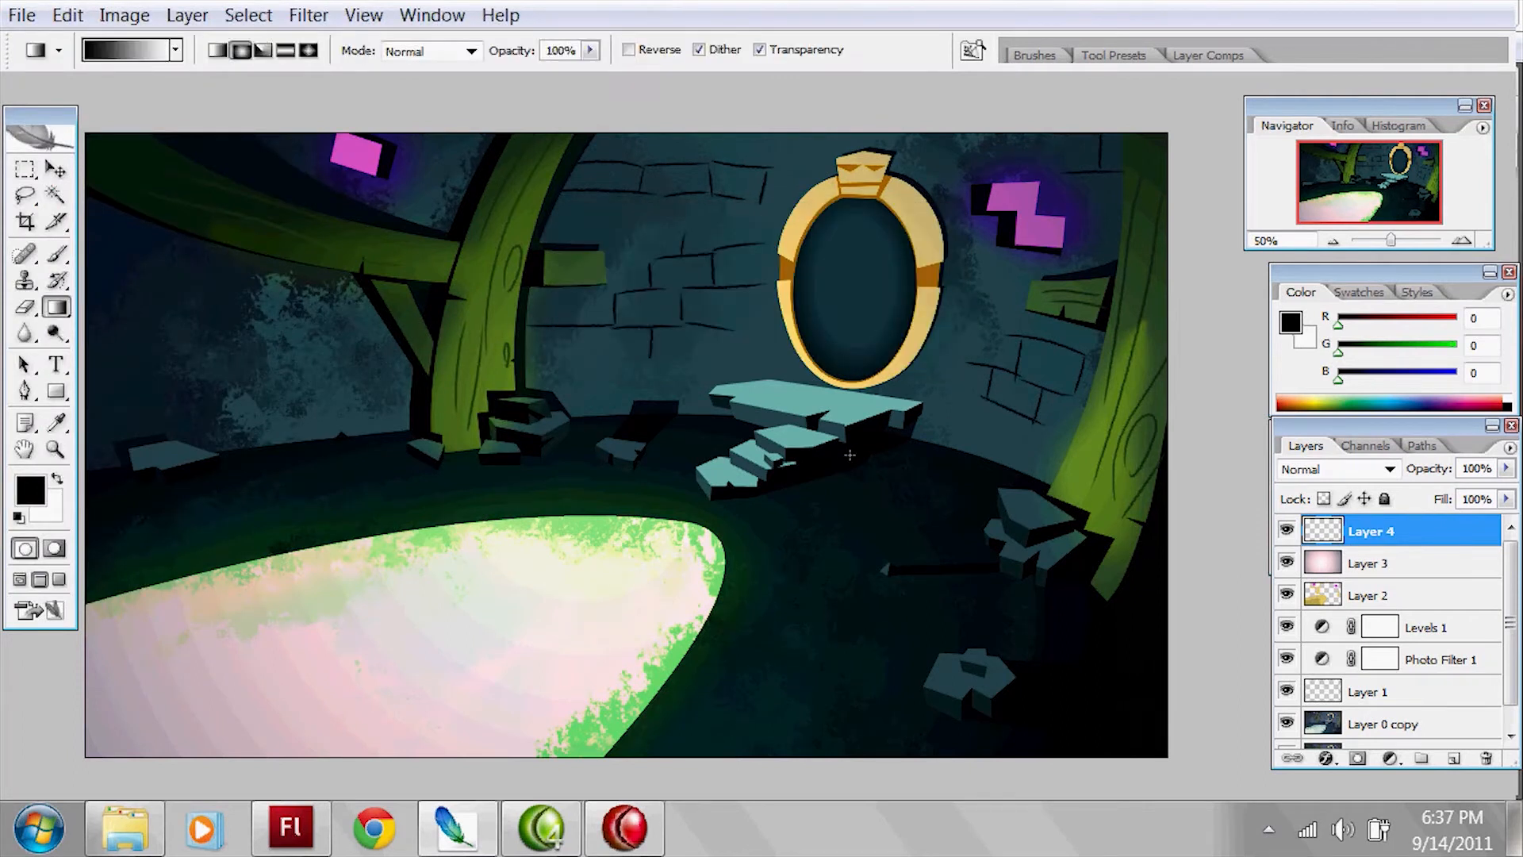
{"action": "right_click", "coordinate": [55, 307]}
{"action": "left_click", "coordinate": [143, 327]}
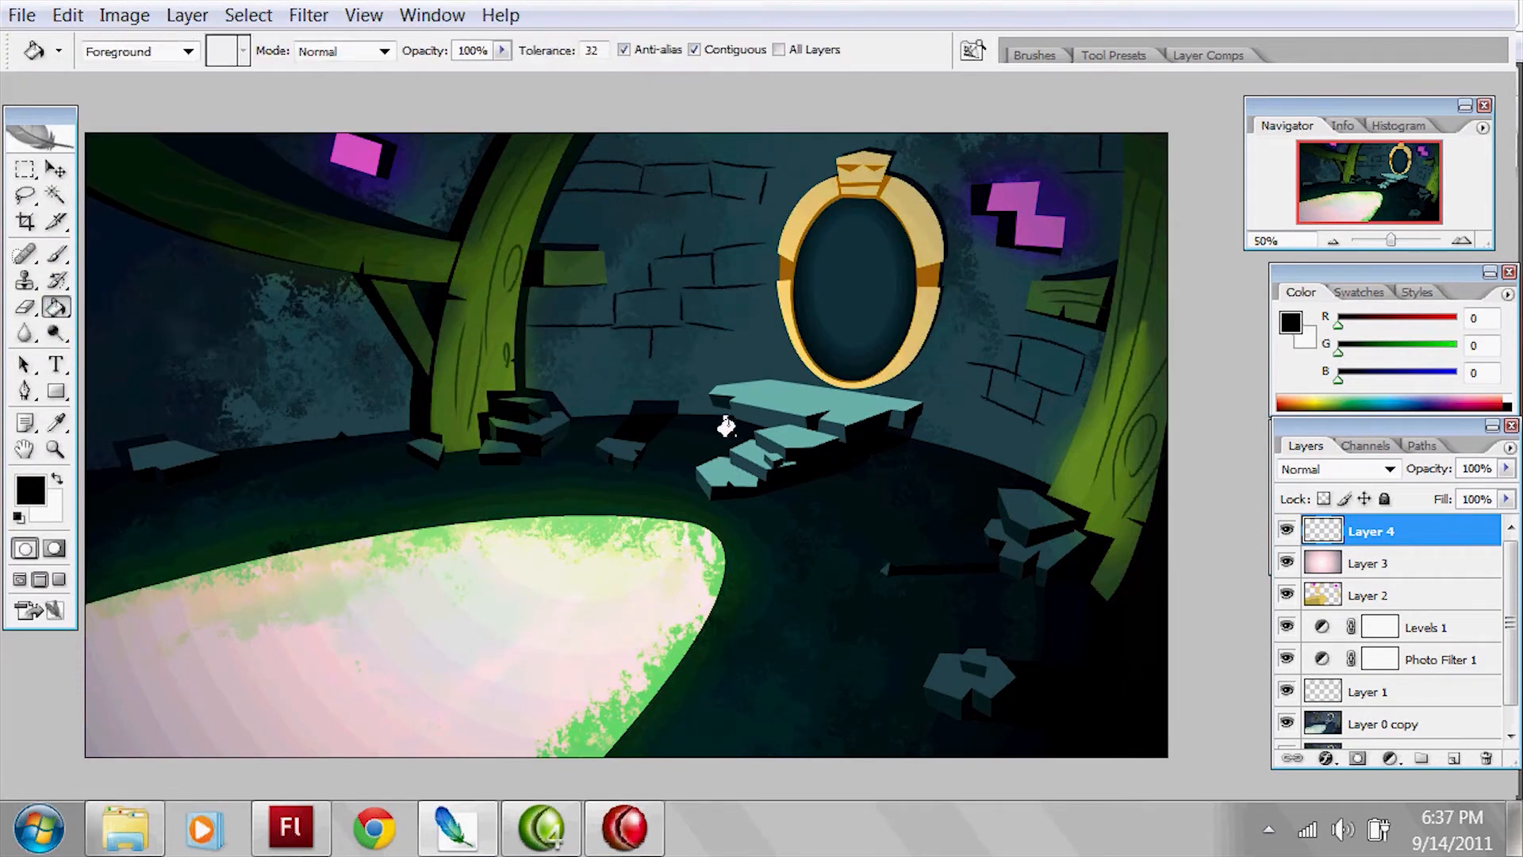
{"action": "left_click", "coordinate": [825, 432]}
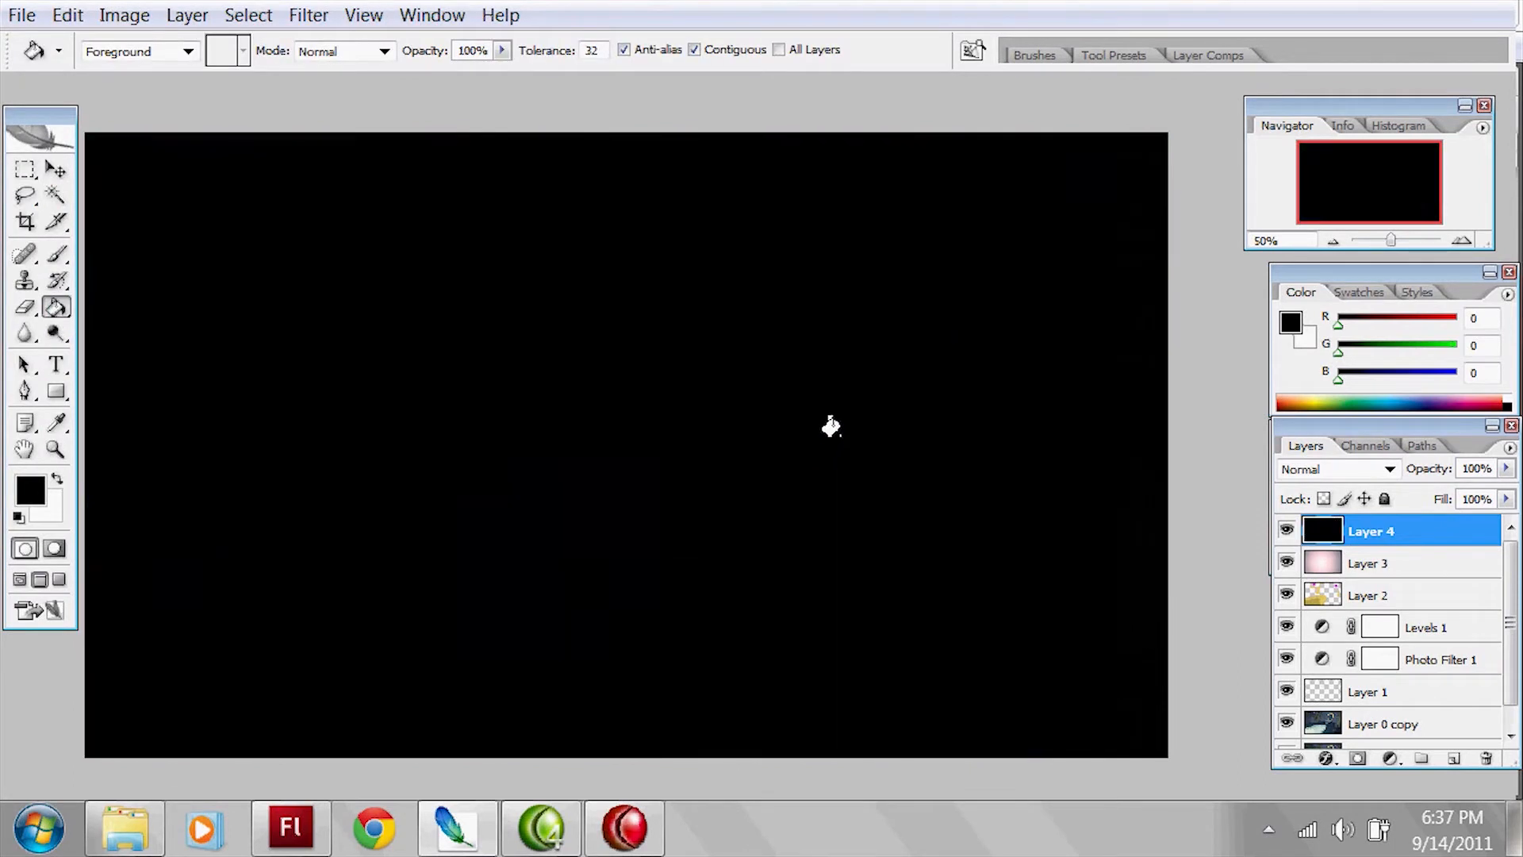
Step: Apply the Add Noise filter to the black Layer 4 and set its blending mode to Overlay
{"action": "left_click", "coordinate": [311, 16]}
{"action": "mouse_move", "coordinate": [207, 337]}
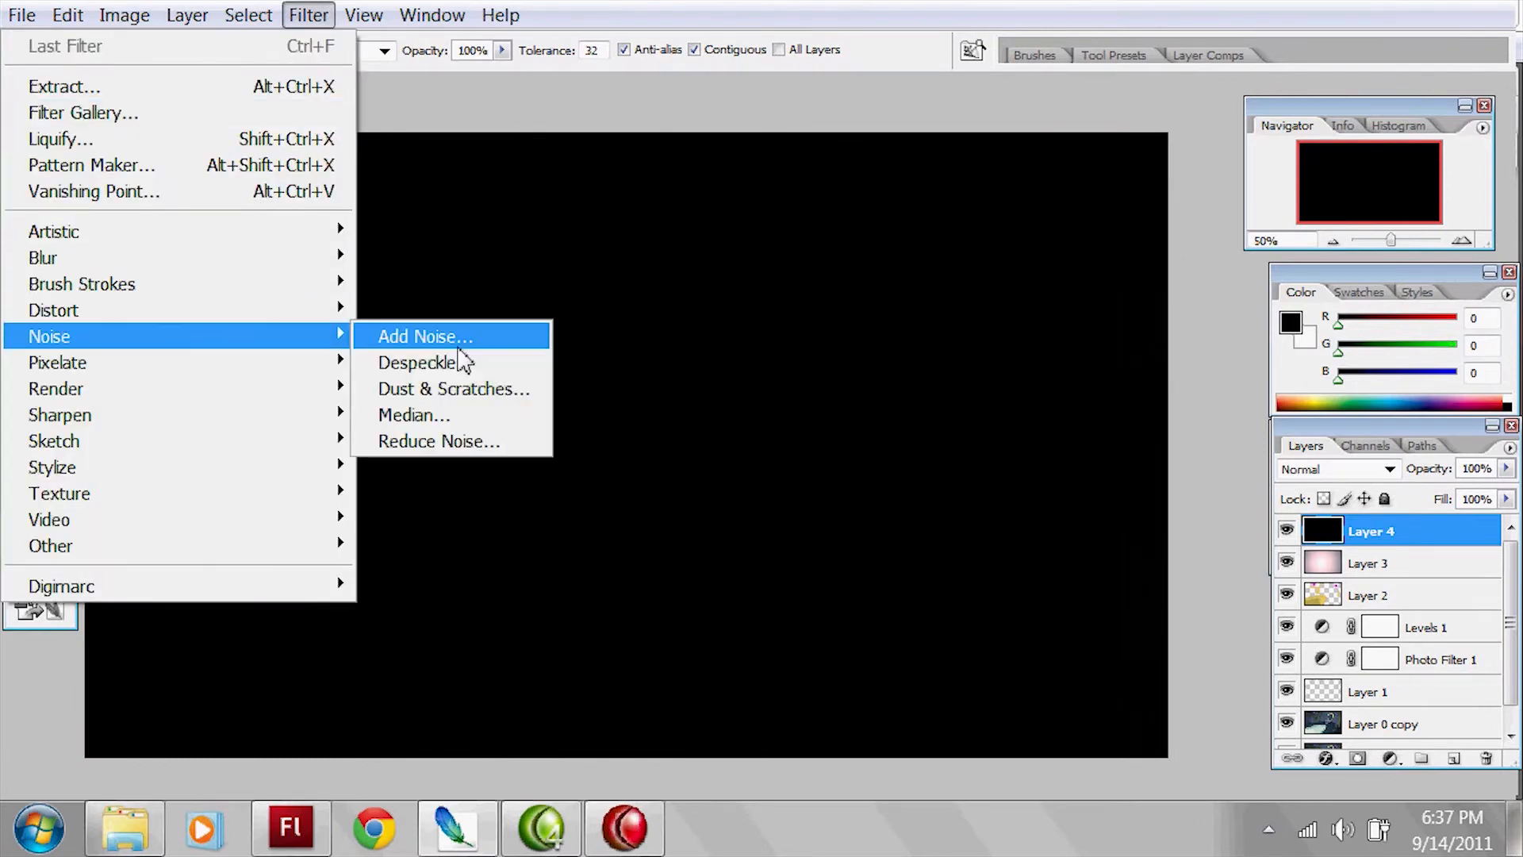
{"action": "left_click", "coordinate": [464, 337]}
{"action": "left_click", "coordinate": [920, 184]}
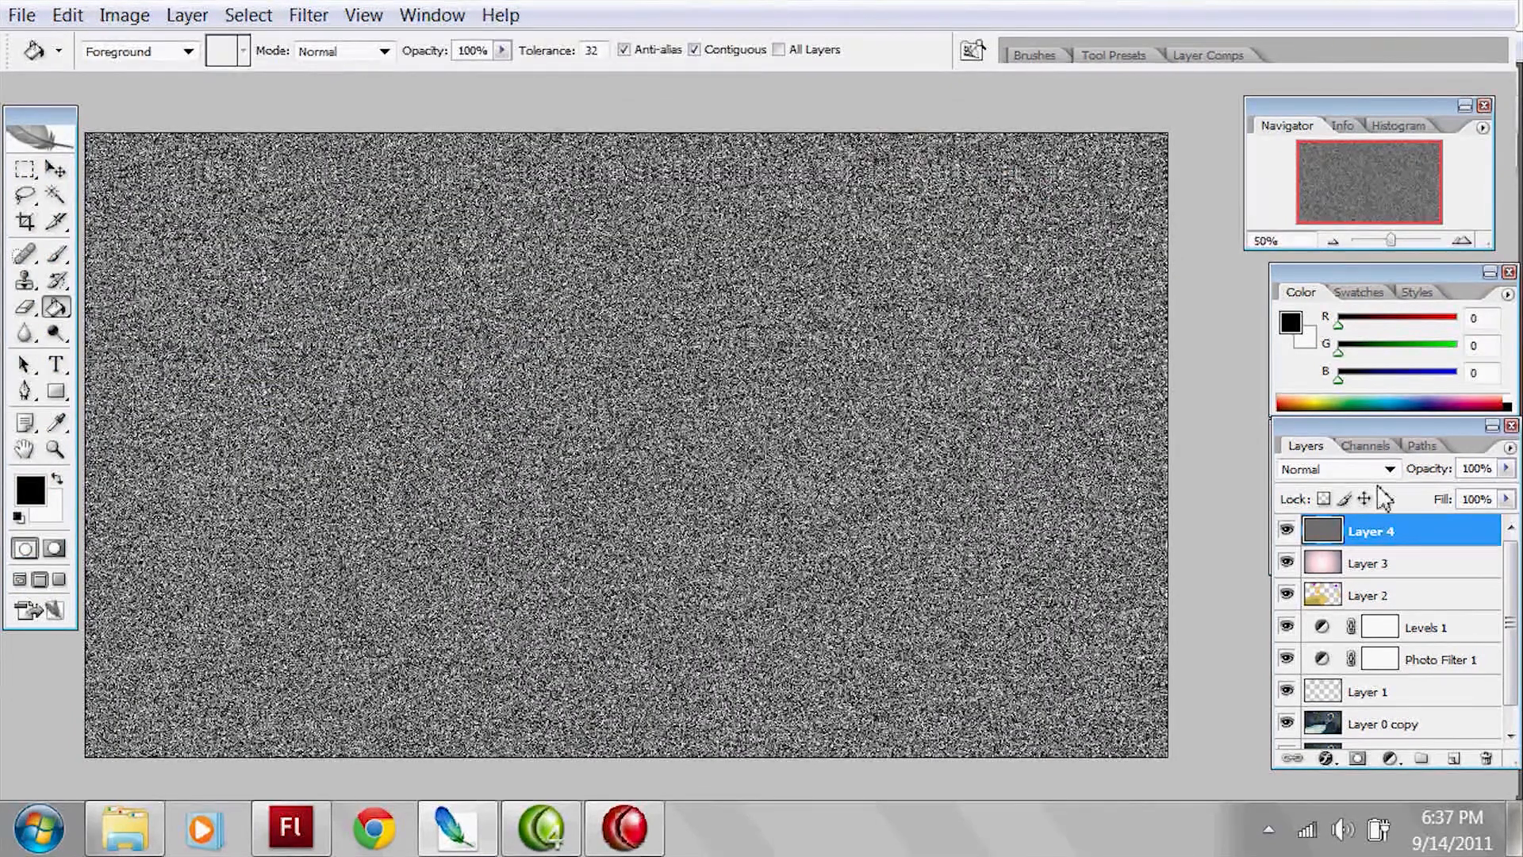
{"action": "left_click", "coordinate": [1380, 472]}
{"action": "left_click", "coordinate": [1370, 324]}
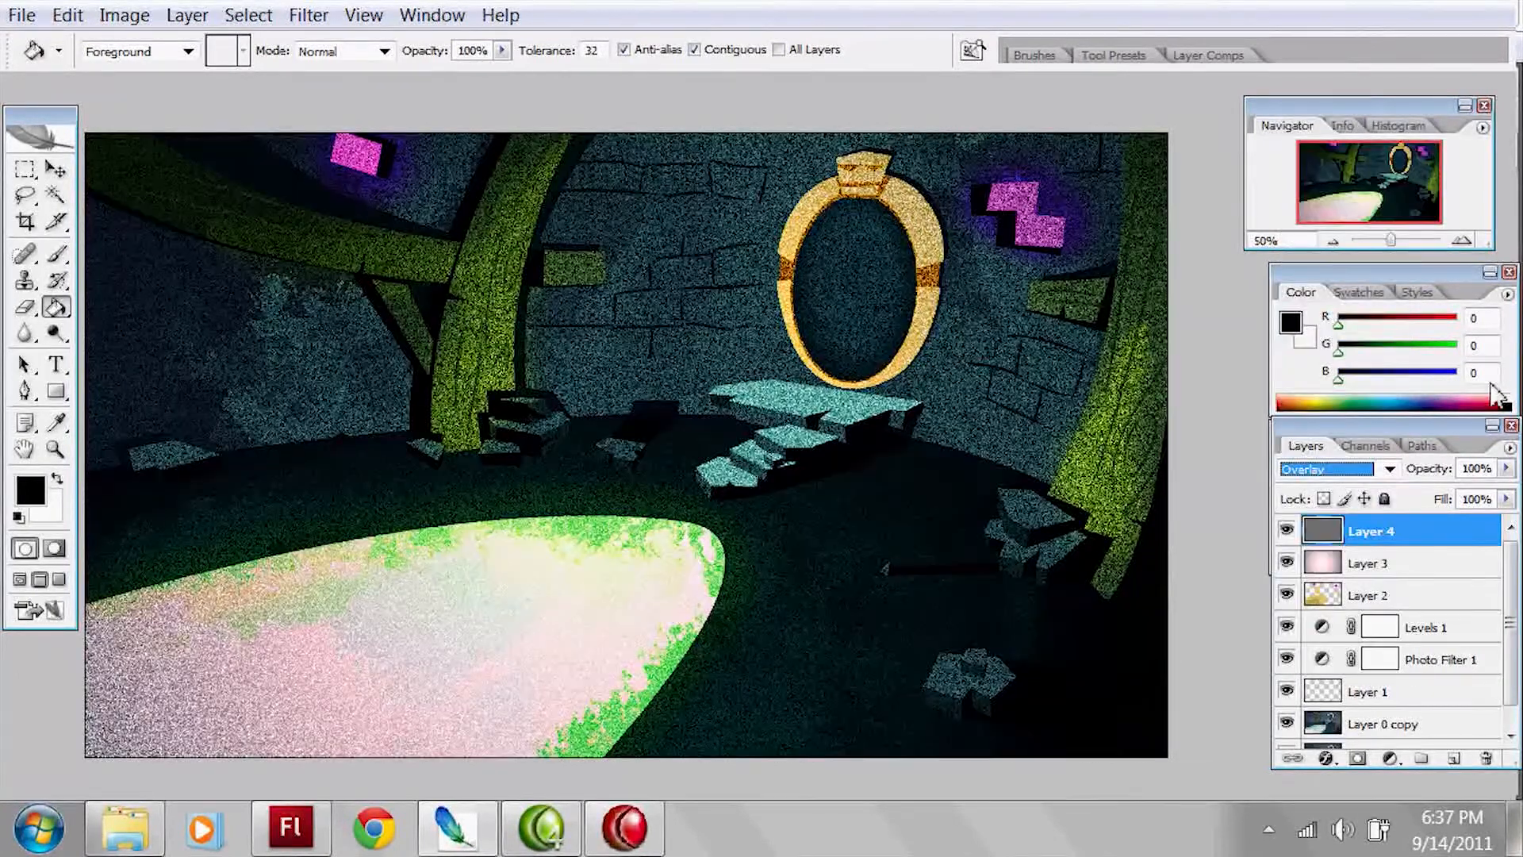
Step: Lower the noise layer's opacity to 11% and change its blending mode to Soft Light
{"action": "left_click_drag", "start_coordinate": [1504, 469], "coordinate": [1406, 500]}
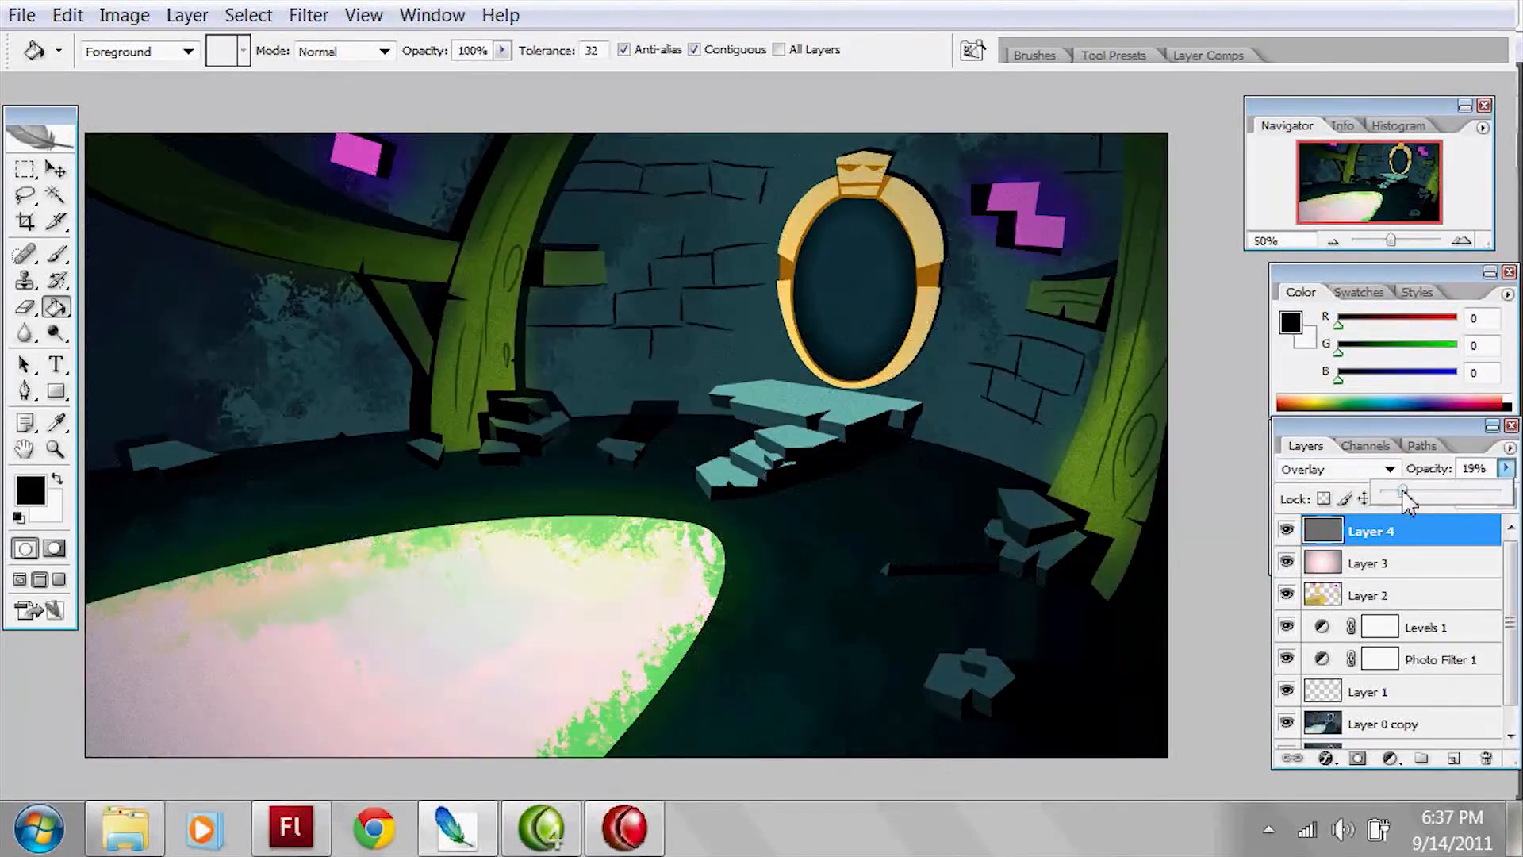
{"action": "left_click", "coordinate": [1365, 469]}
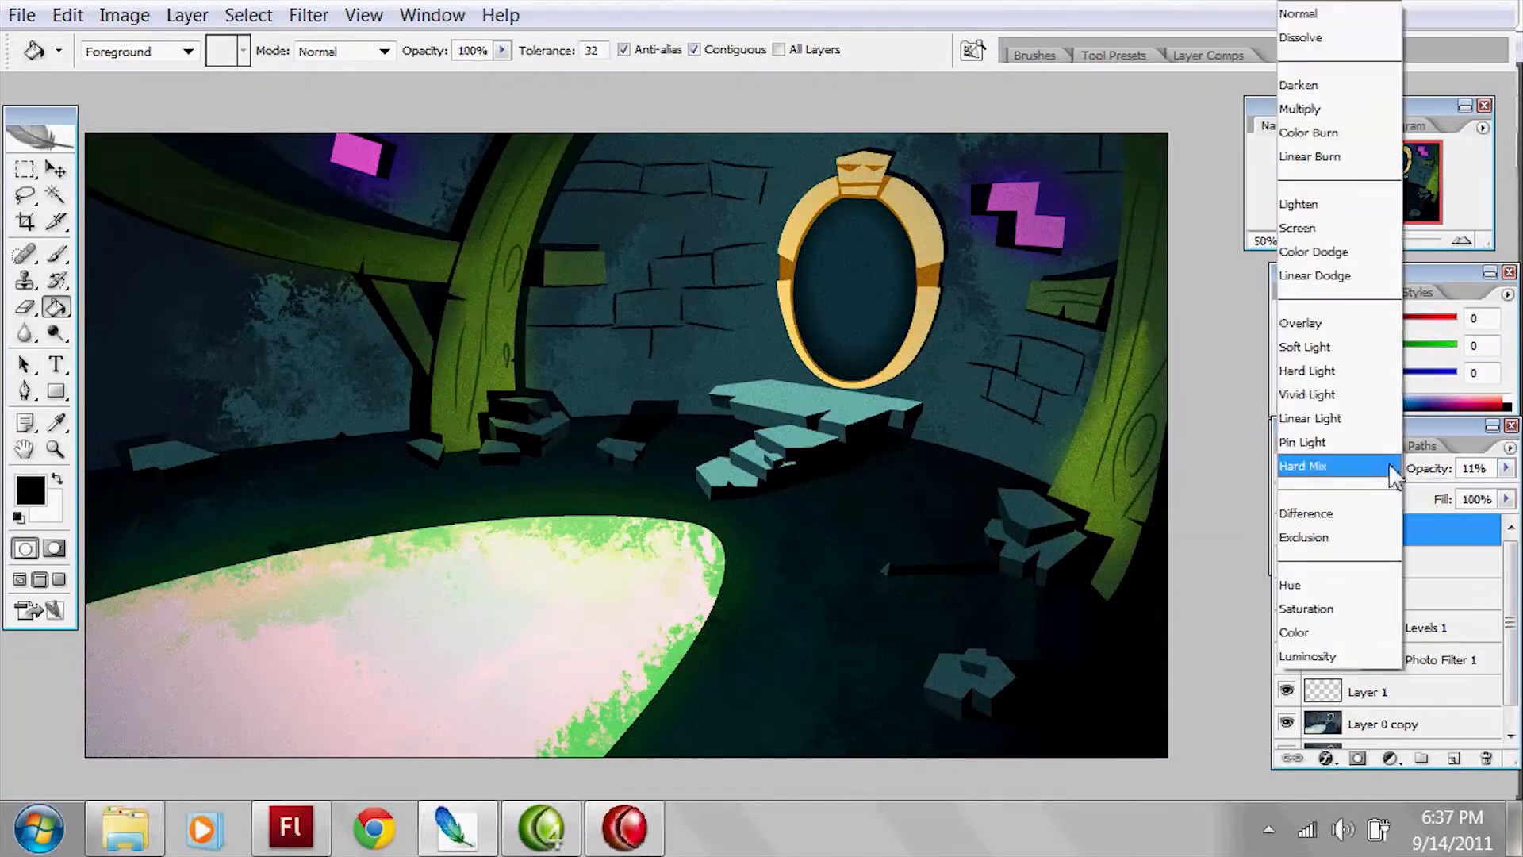
{"action": "left_click", "coordinate": [1352, 341]}
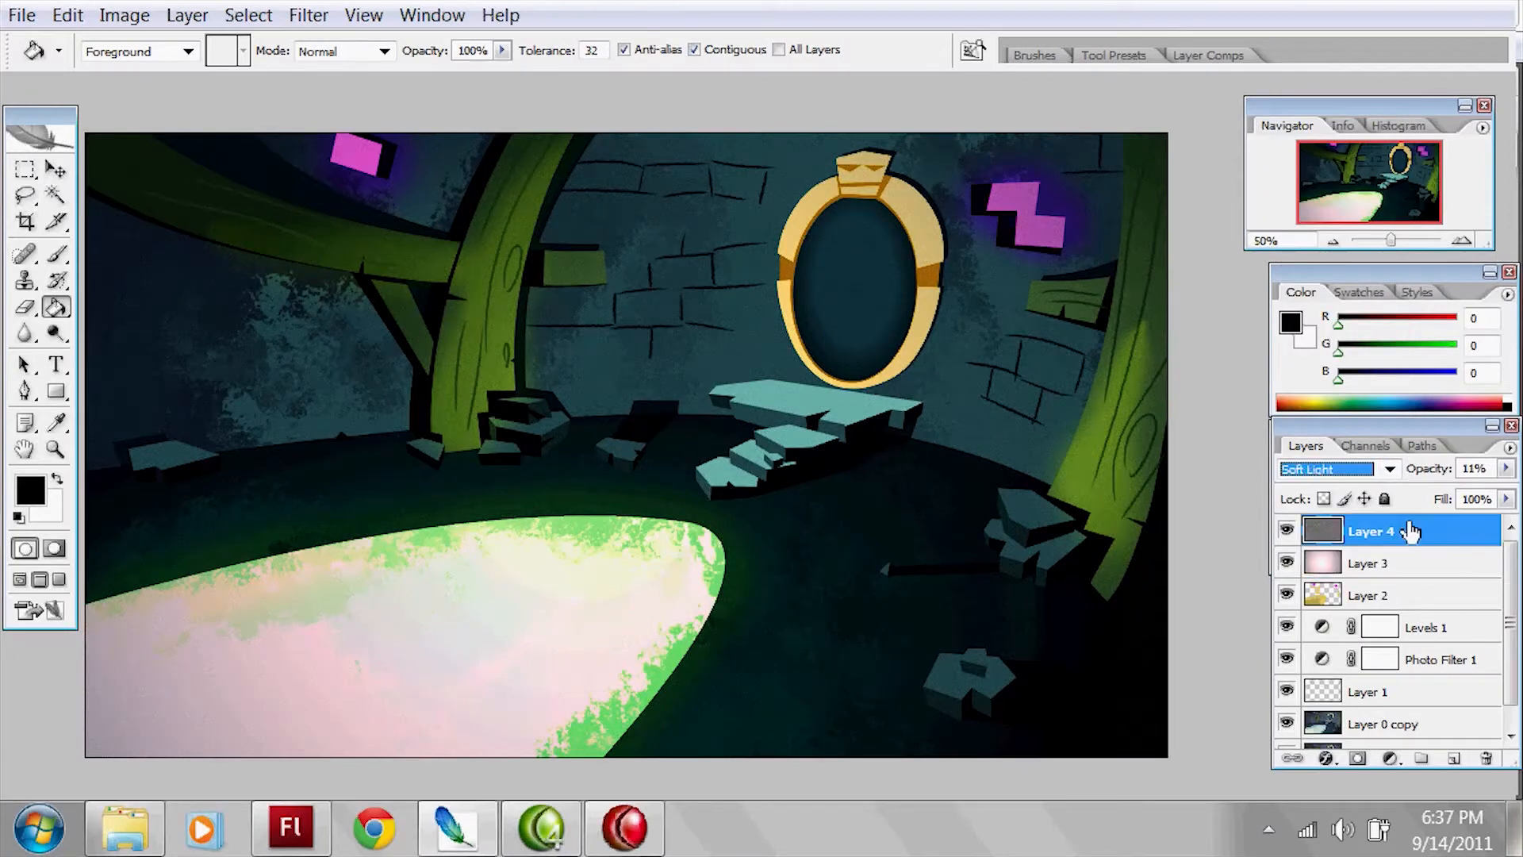
Step: Select Layer 3 and zoom in on the mirror area to examine the subtle noise grain on the artwork
{"action": "left_click", "coordinate": [1373, 564]}
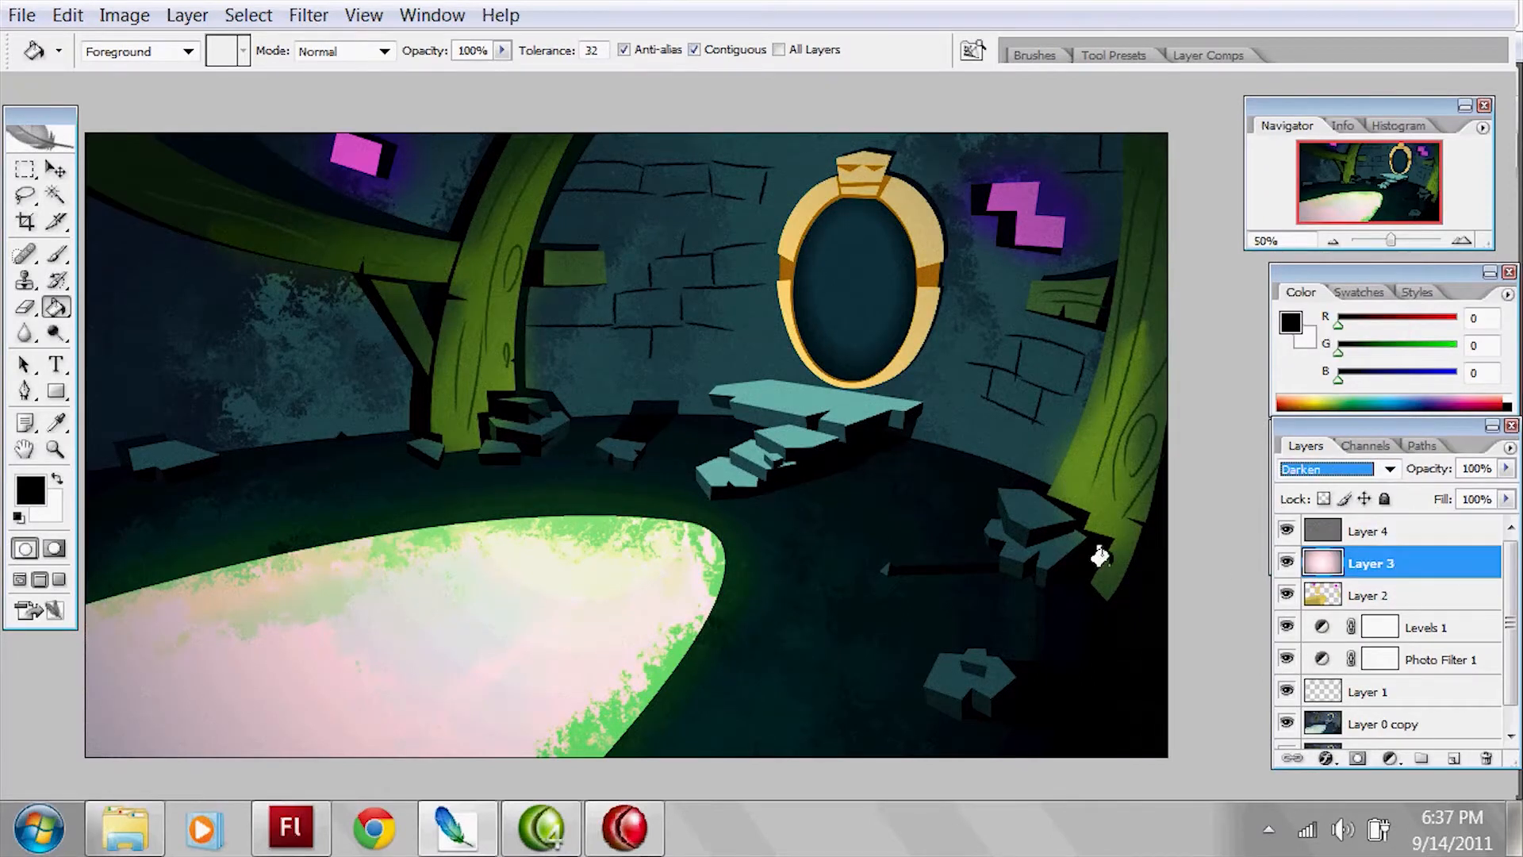
{"action": "key", "text": "z"}
{"action": "left_click", "coordinate": [952, 384]}
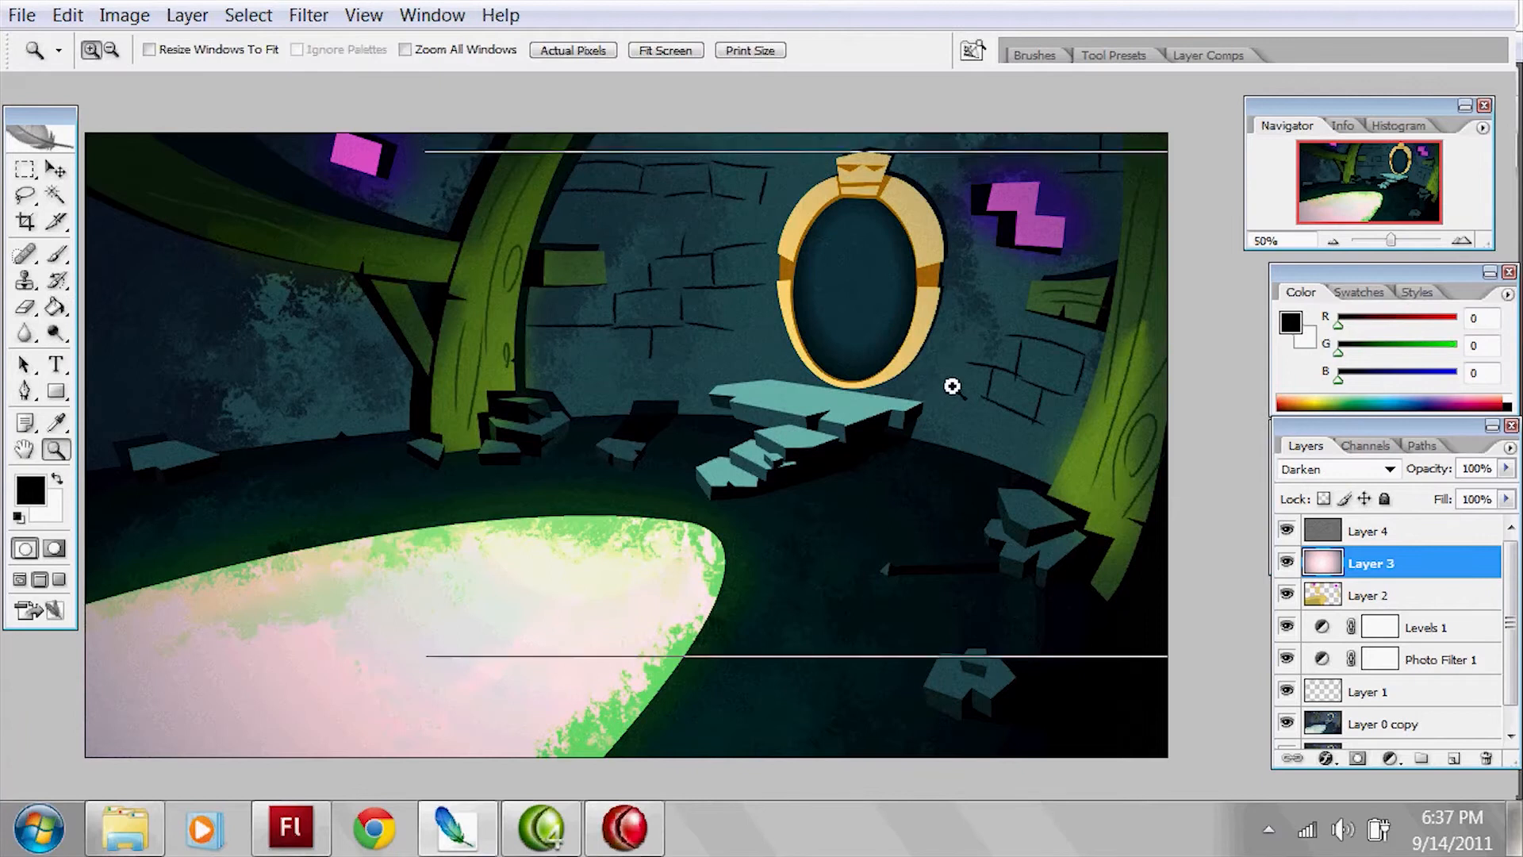
{"action": "mouse_move", "coordinate": [782, 363]}
{"action": "left_mouse_down"}
{"action": "mouse_move", "coordinate": [906, 530]}
{"action": "mouse_move", "coordinate": [840, 629]}
{"action": "mouse_move", "coordinate": [911, 340]}
{"action": "mouse_move", "coordinate": [1112, 389]}
{"action": "mouse_move", "coordinate": [941, 429]}
{"action": "mouse_move", "coordinate": [697, 591]}
{"action": "mouse_move", "coordinate": [690, 517]}
{"action": "mouse_move", "coordinate": [1067, 254]}
{"action": "left_mouse_up"}
{"action": "left_click", "coordinate": [978, 470], "text": "alt"}
{"action": "left_click", "coordinate": [980, 472], "text": "alt"}
Step: Return the image to the standard windowed screen mode, then switch to the BG_example document in Flash and reposition the floating Timeline
{"action": "key", "text": "f"}
{"action": "key", "text": "f"}
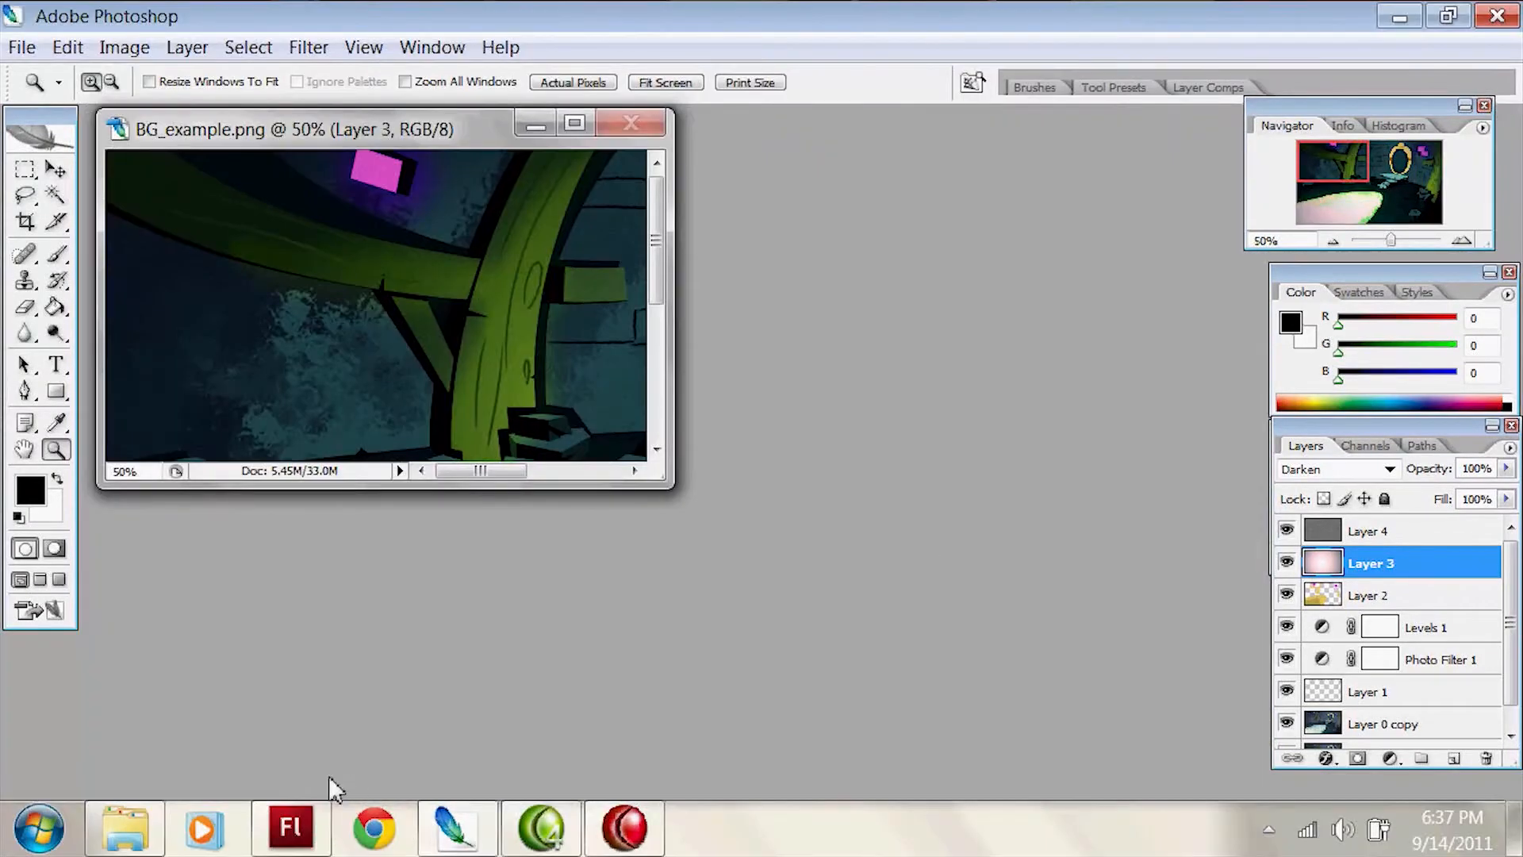
{"action": "left_click", "coordinate": [457, 829]}
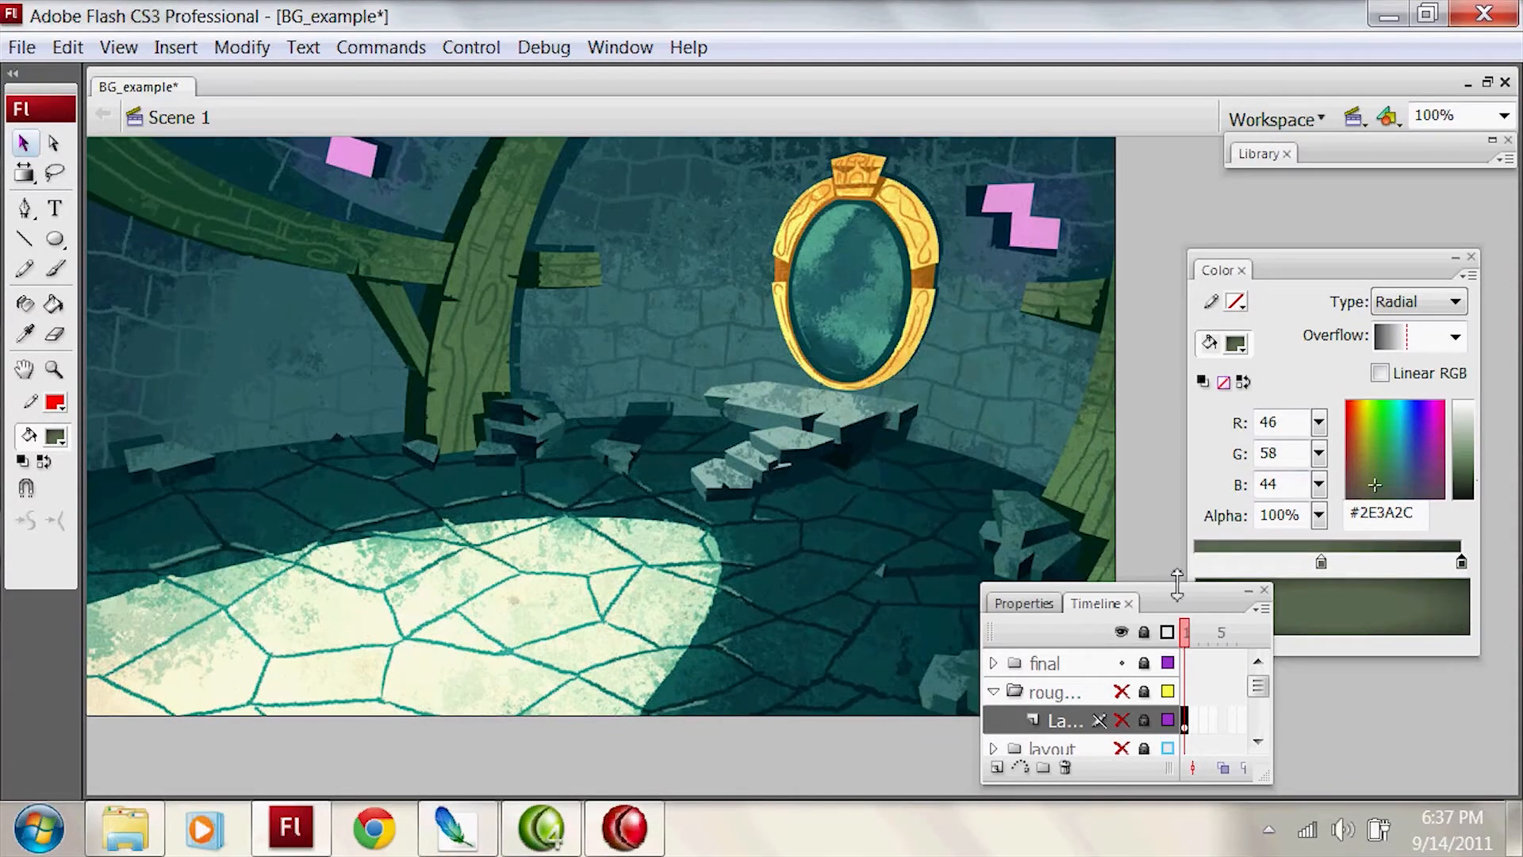
{"action": "left_click_drag", "start_coordinate": [1183, 602], "coordinate": [1194, 523]}
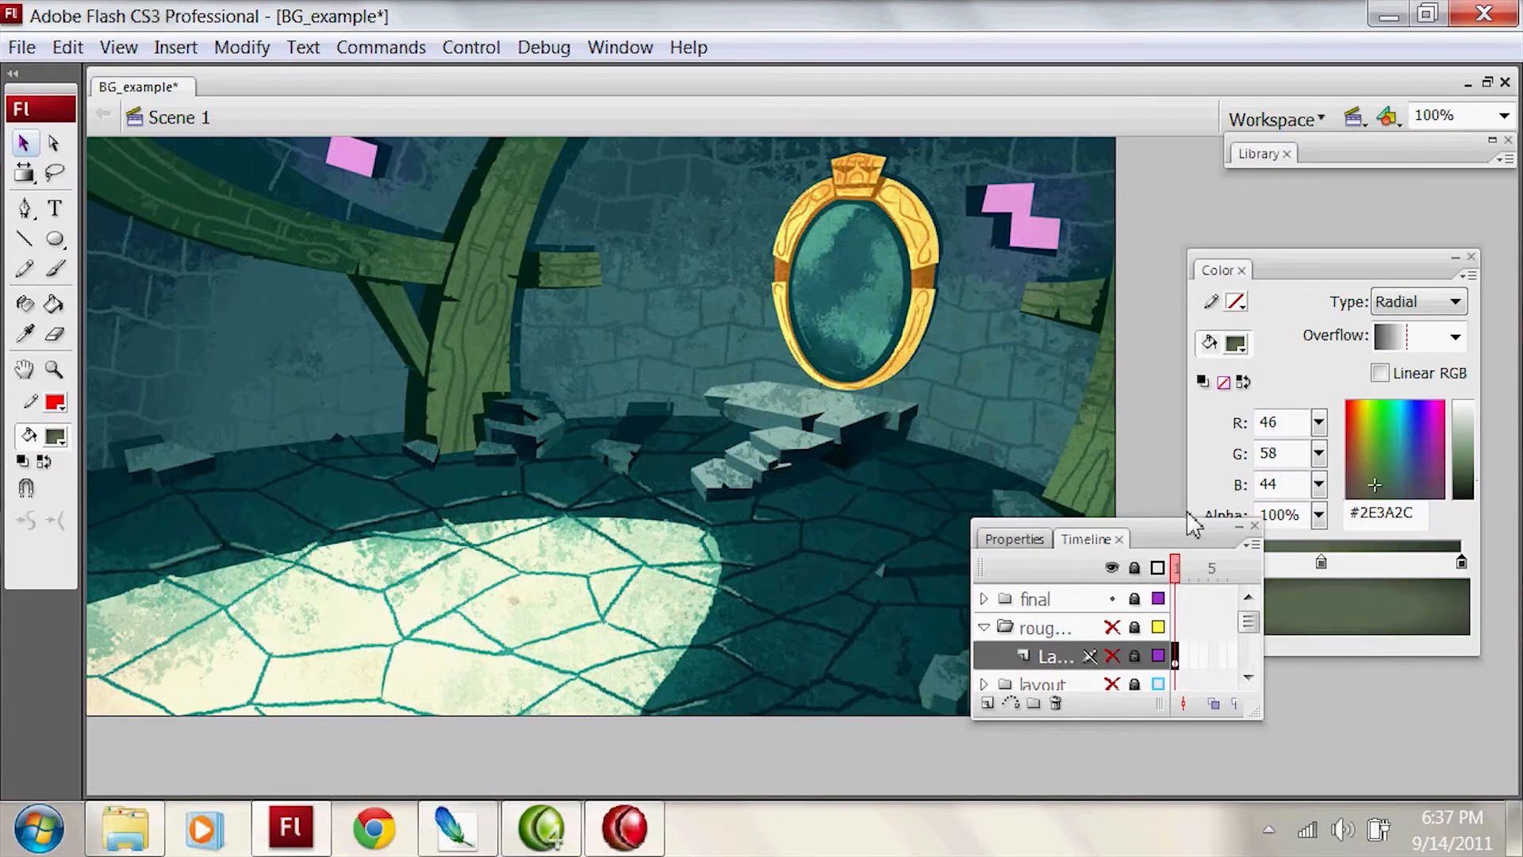
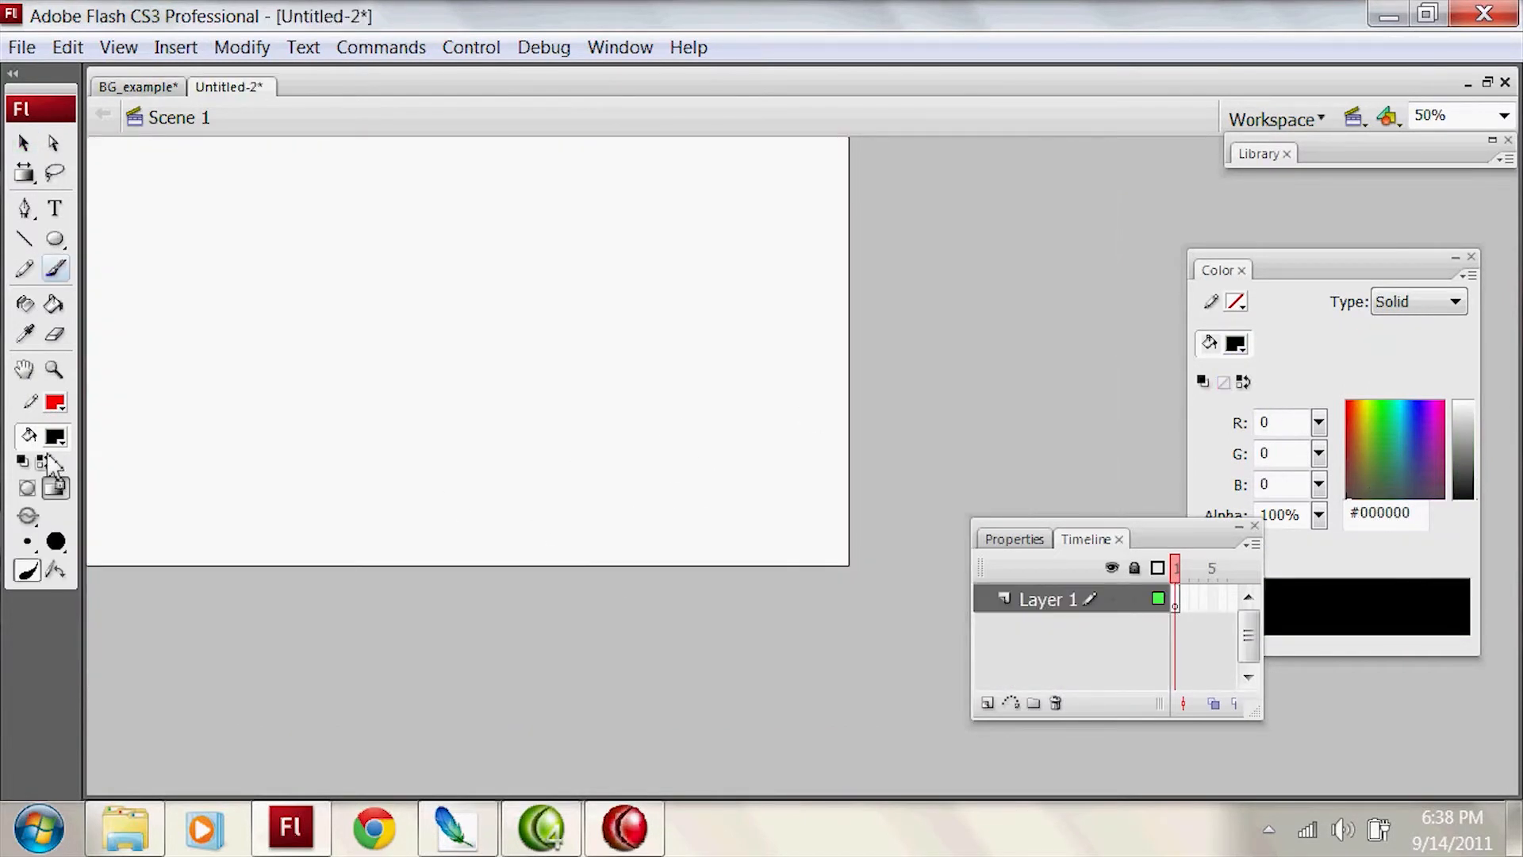
Step: Brush a clump of tall black foreground grass in the lower right corner of the blank canvas
{"action": "left_click_drag", "start_coordinate": [538, 473], "coordinate": [651, 562]}
{"action": "key", "text": "ctrl+z"}
{"action": "mouse_move", "coordinate": [349, 471]}
{"action": "left_mouse_down"}
{"action": "mouse_move", "coordinate": [640, 642]}
{"action": "mouse_move", "coordinate": [611, 544]}
{"action": "mouse_move", "coordinate": [683, 517]}
{"action": "mouse_move", "coordinate": [762, 390]}
{"action": "mouse_move", "coordinate": [897, 395]}
{"action": "mouse_move", "coordinate": [841, 470]}
{"action": "left_mouse_up"}
{"action": "mouse_move", "coordinate": [559, 511]}
{"action": "left_mouse_down"}
{"action": "mouse_move", "coordinate": [681, 548]}
{"action": "mouse_move", "coordinate": [791, 523]}
{"action": "mouse_move", "coordinate": [873, 476]}
{"action": "left_mouse_up"}
{"action": "mouse_move", "coordinate": [293, 368]}
{"action": "left_mouse_down"}
{"action": "mouse_move", "coordinate": [238, 382]}
{"action": "mouse_move", "coordinate": [742, 382]}
{"action": "left_mouse_up"}
{"action": "key", "text": "ctrl+z"}
Step: Sketch receding ground lines across the foreground and a long horizontal horizon line behind the grass
{"action": "left_click_drag", "start_coordinate": [459, 379], "coordinate": [53, 449]}
{"action": "left_click_drag", "start_coordinate": [720, 388], "coordinate": [268, 564]}
{"action": "left_click_drag", "start_coordinate": [438, 395], "coordinate": [719, 334]}
{"action": "key", "text": "ctrl+z"}
{"action": "left_click_drag", "start_coordinate": [520, 366], "coordinate": [730, 330]}
{"action": "left_click_drag", "start_coordinate": [844, 311], "coordinate": [97, 309]}
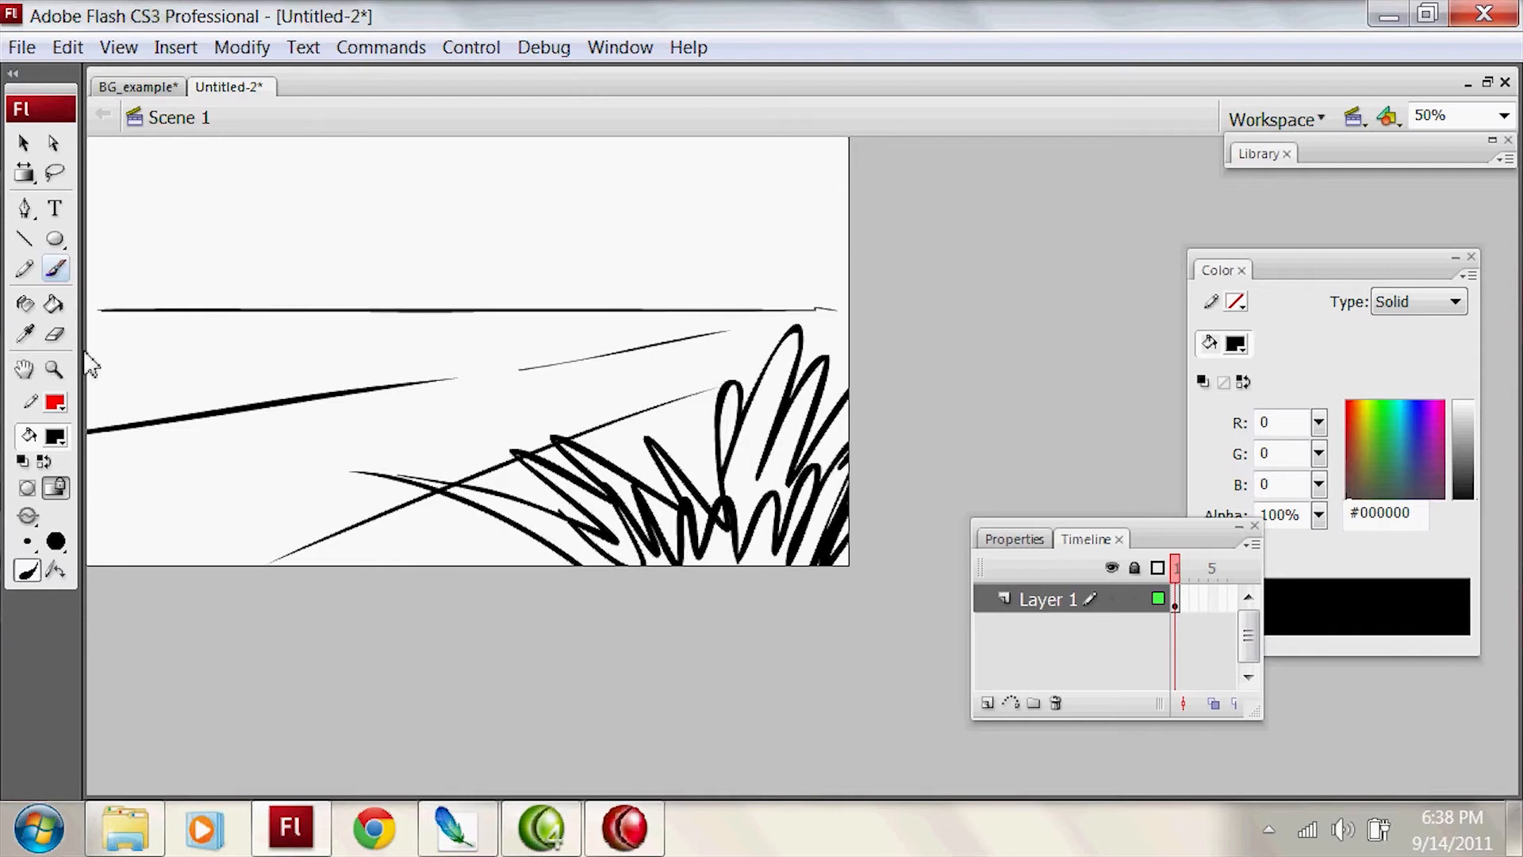
Step: Sketch a walking stick figure with torso, legs, feet and arms standing across the horizon line
{"action": "mouse_move", "coordinate": [407, 283]}
{"action": "left_mouse_down"}
{"action": "mouse_move", "coordinate": [439, 306]}
{"action": "mouse_move", "coordinate": [376, 404]}
{"action": "mouse_move", "coordinate": [438, 365]}
{"action": "mouse_move", "coordinate": [389, 367]}
{"action": "left_mouse_up"}
{"action": "mouse_move", "coordinate": [410, 293]}
{"action": "left_mouse_down"}
{"action": "mouse_move", "coordinate": [429, 365]}
{"action": "mouse_move", "coordinate": [475, 425]}
{"action": "left_mouse_up"}
{"action": "key", "text": "ctrl+z"}
{"action": "left_click_drag", "start_coordinate": [421, 356], "coordinate": [457, 402]}
{"action": "left_click_drag", "start_coordinate": [457, 406], "coordinate": [479, 373]}
{"action": "left_click_drag", "start_coordinate": [371, 391], "coordinate": [341, 412]}
{"action": "key", "text": "ctrl+z"}
{"action": "mouse_move", "coordinate": [420, 300]}
{"action": "left_mouse_down"}
{"action": "mouse_move", "coordinate": [475, 350]}
{"action": "mouse_move", "coordinate": [362, 345]}
{"action": "left_mouse_up"}
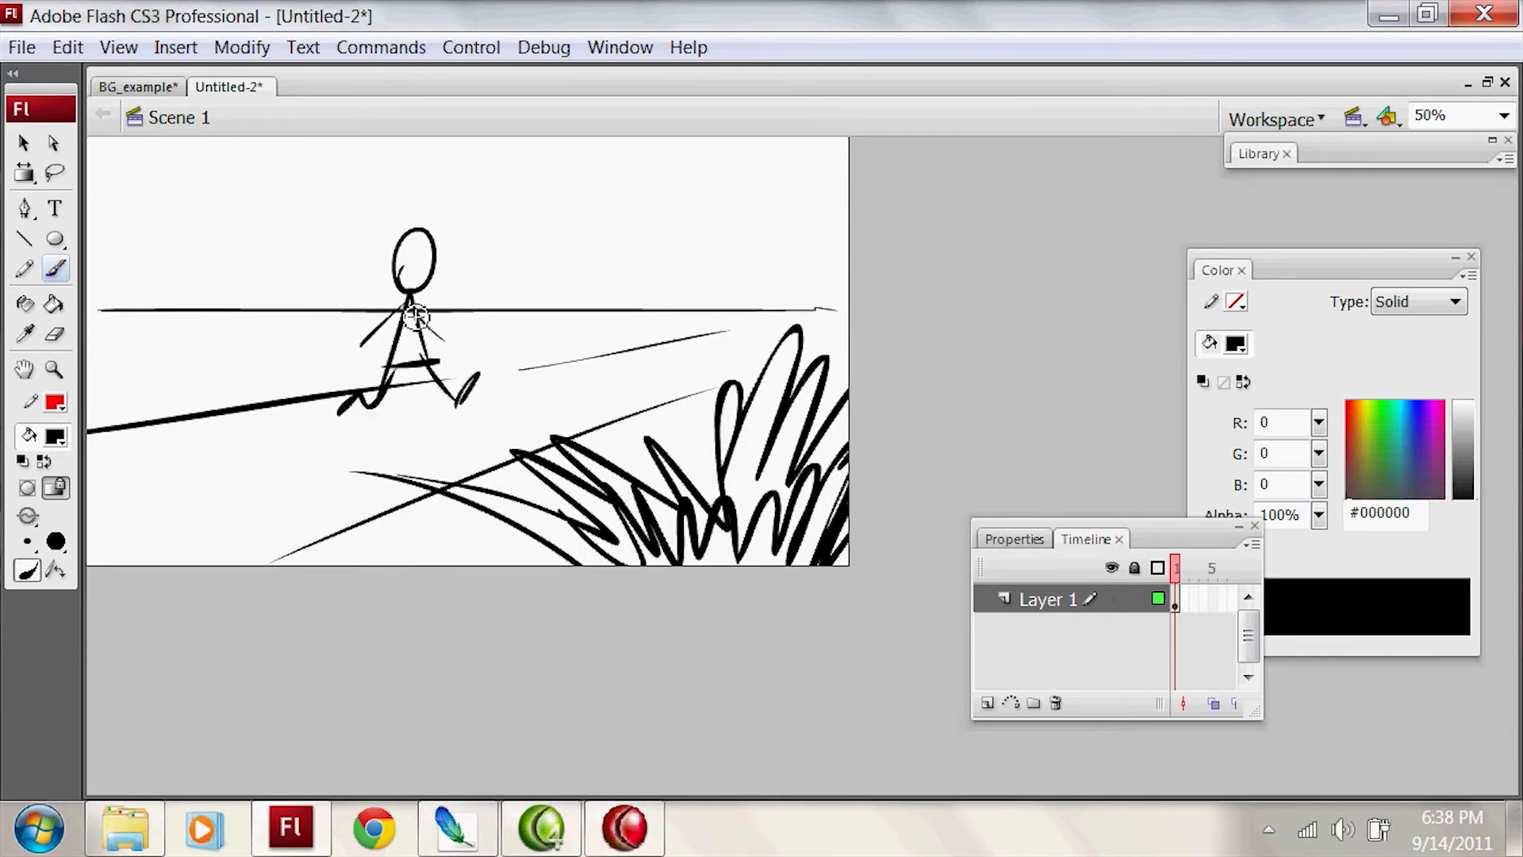
Step: Draw distant hills along the horizon and a cloud on each side of the sky
{"action": "left_click_drag", "start_coordinate": [573, 307], "coordinate": [848, 277]}
{"action": "left_click_drag", "start_coordinate": [704, 309], "coordinate": [803, 328]}
{"action": "key", "text": "ctrl+z"}
{"action": "key", "text": "ctrl+z"}
{"action": "mouse_move", "coordinate": [547, 306]}
{"action": "left_mouse_down"}
{"action": "mouse_move", "coordinate": [849, 295]}
{"action": "mouse_move", "coordinate": [71, 294]}
{"action": "left_mouse_up"}
{"action": "mouse_move", "coordinate": [537, 218]}
{"action": "left_mouse_down"}
{"action": "mouse_move", "coordinate": [671, 196]}
{"action": "mouse_move", "coordinate": [847, 211]}
{"action": "left_mouse_up"}
{"action": "mouse_move", "coordinate": [364, 225]}
{"action": "left_mouse_down"}
{"action": "mouse_move", "coordinate": [145, 241]}
{"action": "mouse_move", "coordinate": [391, 230]}
{"action": "left_mouse_up"}
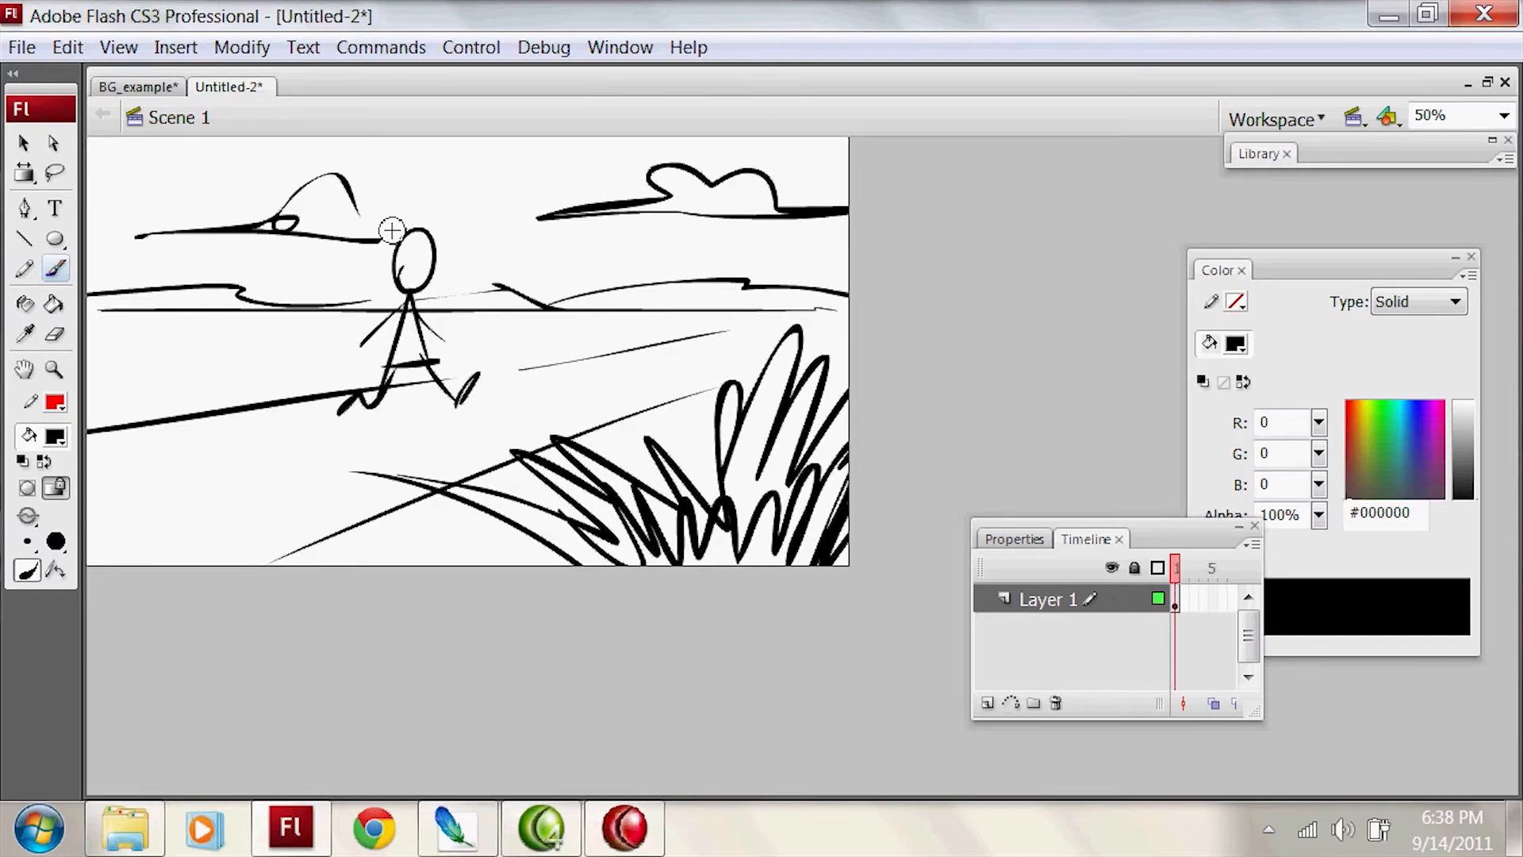
{"action": "key", "text": "ctrl+z"}
{"action": "key", "text": "ctrl+z"}
{"action": "mouse_move", "coordinate": [153, 213]}
{"action": "left_mouse_down"}
{"action": "mouse_move", "coordinate": [226, 178]}
{"action": "mouse_move", "coordinate": [97, 204]}
{"action": "left_mouse_up"}
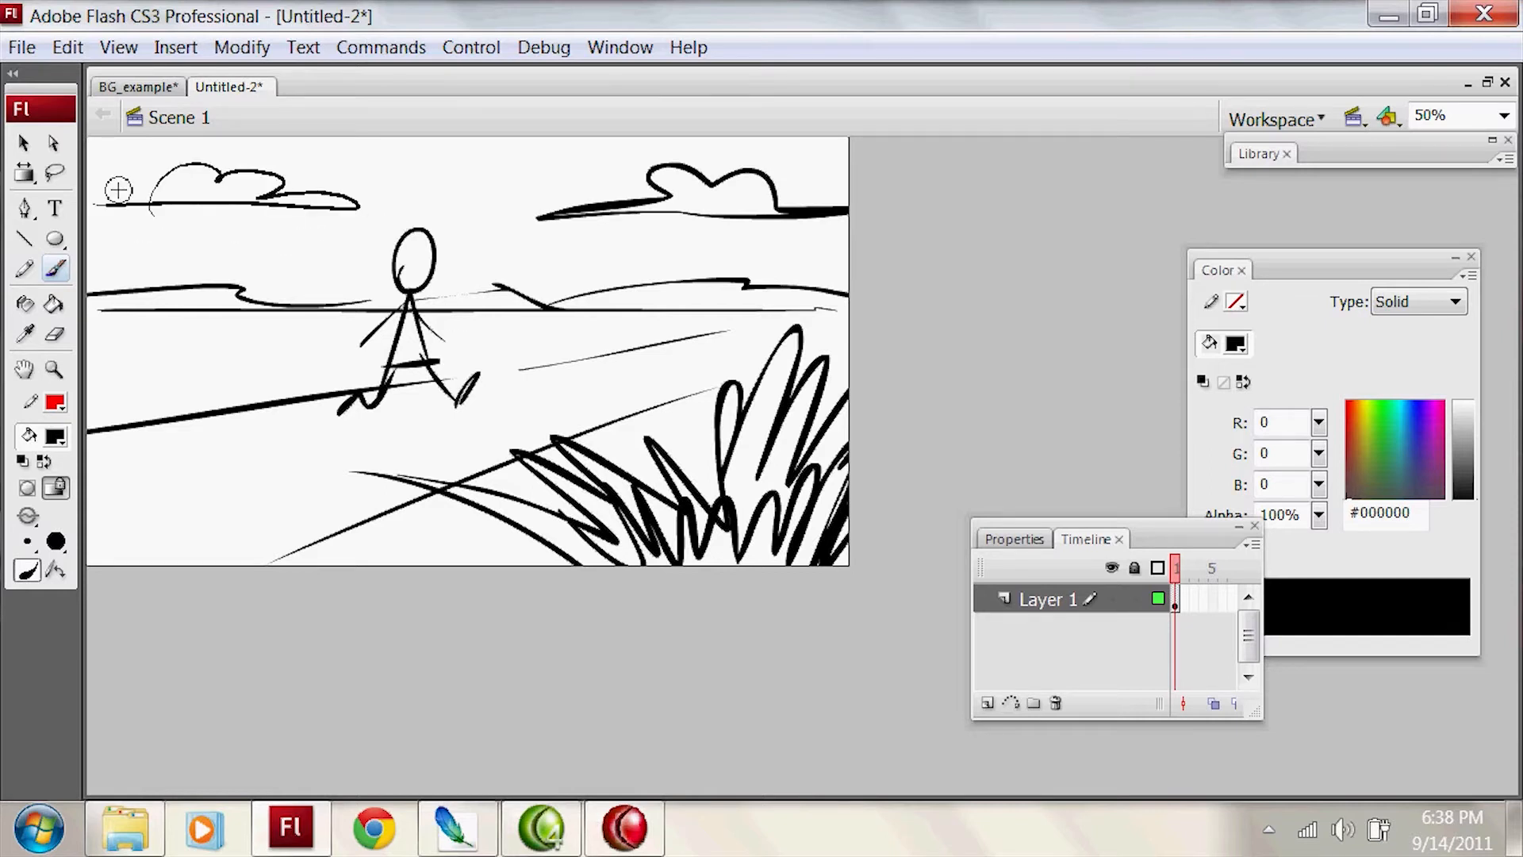
Step: Thicken the foreground grass clump with dense, overlapping black brush strokes
{"action": "mouse_move", "coordinate": [676, 560]}
{"action": "left_mouse_down"}
{"action": "mouse_move", "coordinate": [459, 560]}
{"action": "mouse_move", "coordinate": [753, 536]}
{"action": "mouse_move", "coordinate": [833, 562]}
{"action": "mouse_move", "coordinate": [742, 508]}
{"action": "mouse_move", "coordinate": [733, 565]}
{"action": "left_mouse_up"}
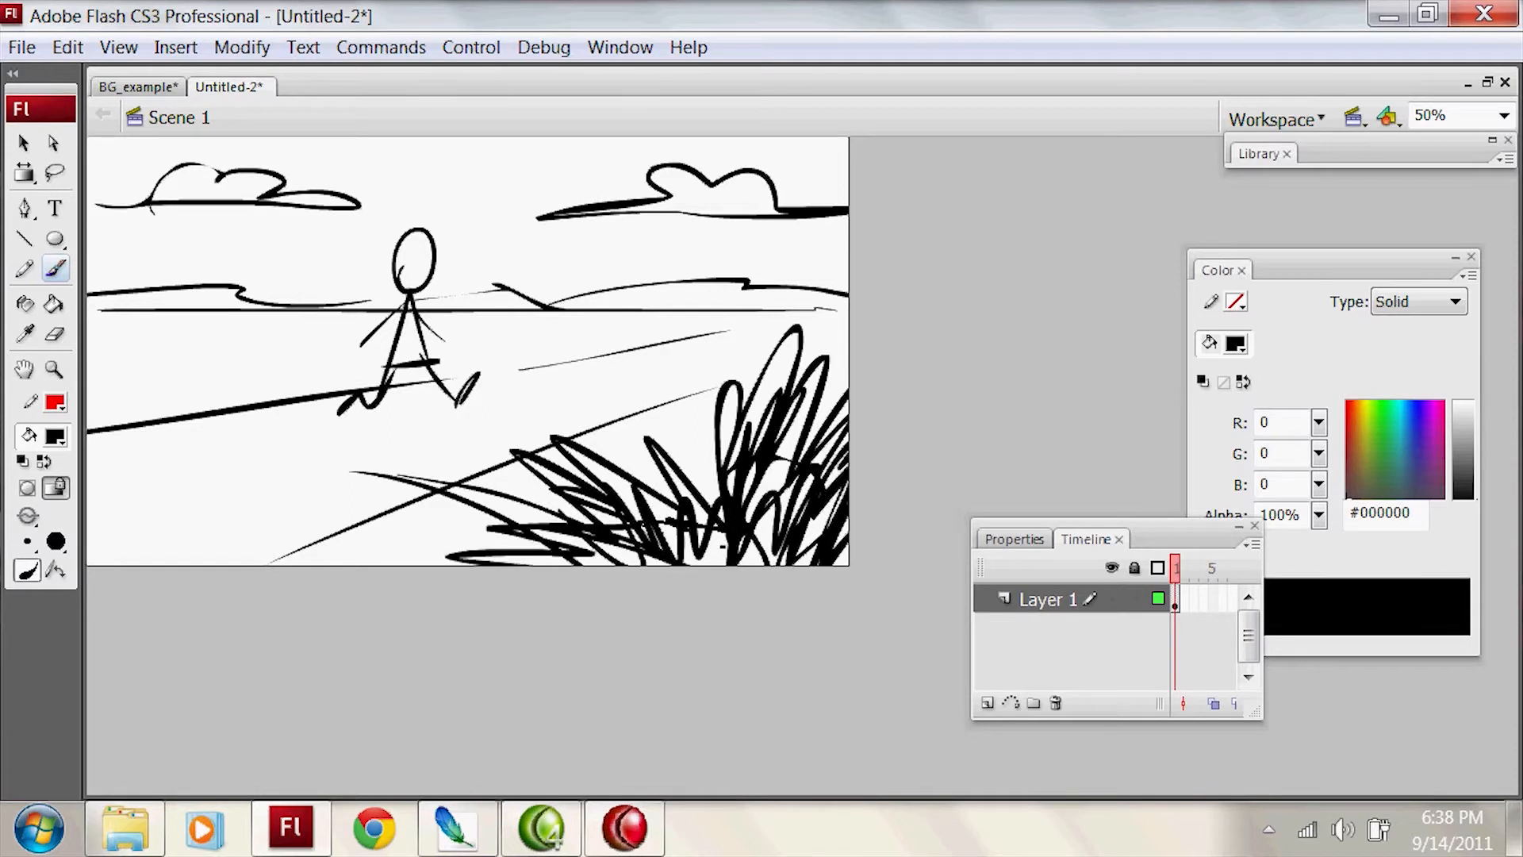
{"action": "key", "text": "k"}
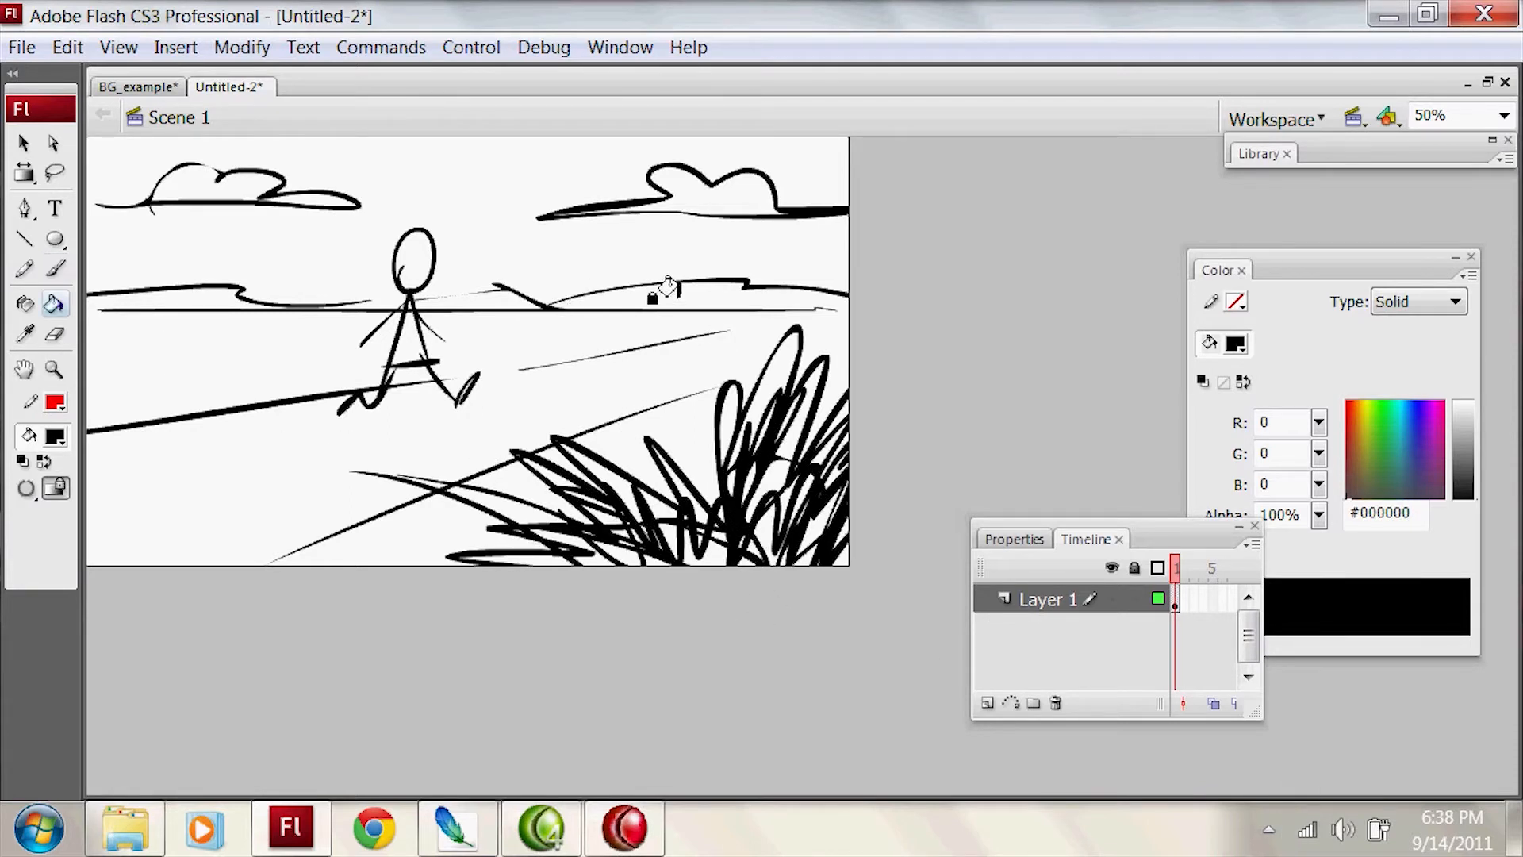
{"action": "key", "text": "b"}
{"action": "left_click_drag", "start_coordinate": [817, 321], "coordinate": [821, 349]}
{"action": "key", "text": "ctrl+z"}
Step: Reinforce the outline of the distant hills with heavier strokes and add dark shading beside the stick figure
{"action": "left_click_drag", "start_coordinate": [599, 292], "coordinate": [735, 279]}
{"action": "left_click_drag", "start_coordinate": [742, 284], "coordinate": [847, 293]}
{"action": "key", "text": "ctrl+z"}
{"action": "key", "text": "ctrl+z"}
{"action": "mouse_move", "coordinate": [605, 290]}
{"action": "left_mouse_down"}
{"action": "mouse_move", "coordinate": [695, 278]}
{"action": "mouse_move", "coordinate": [813, 293]}
{"action": "left_mouse_up"}
{"action": "left_click_drag", "start_coordinate": [750, 281], "coordinate": [583, 295]}
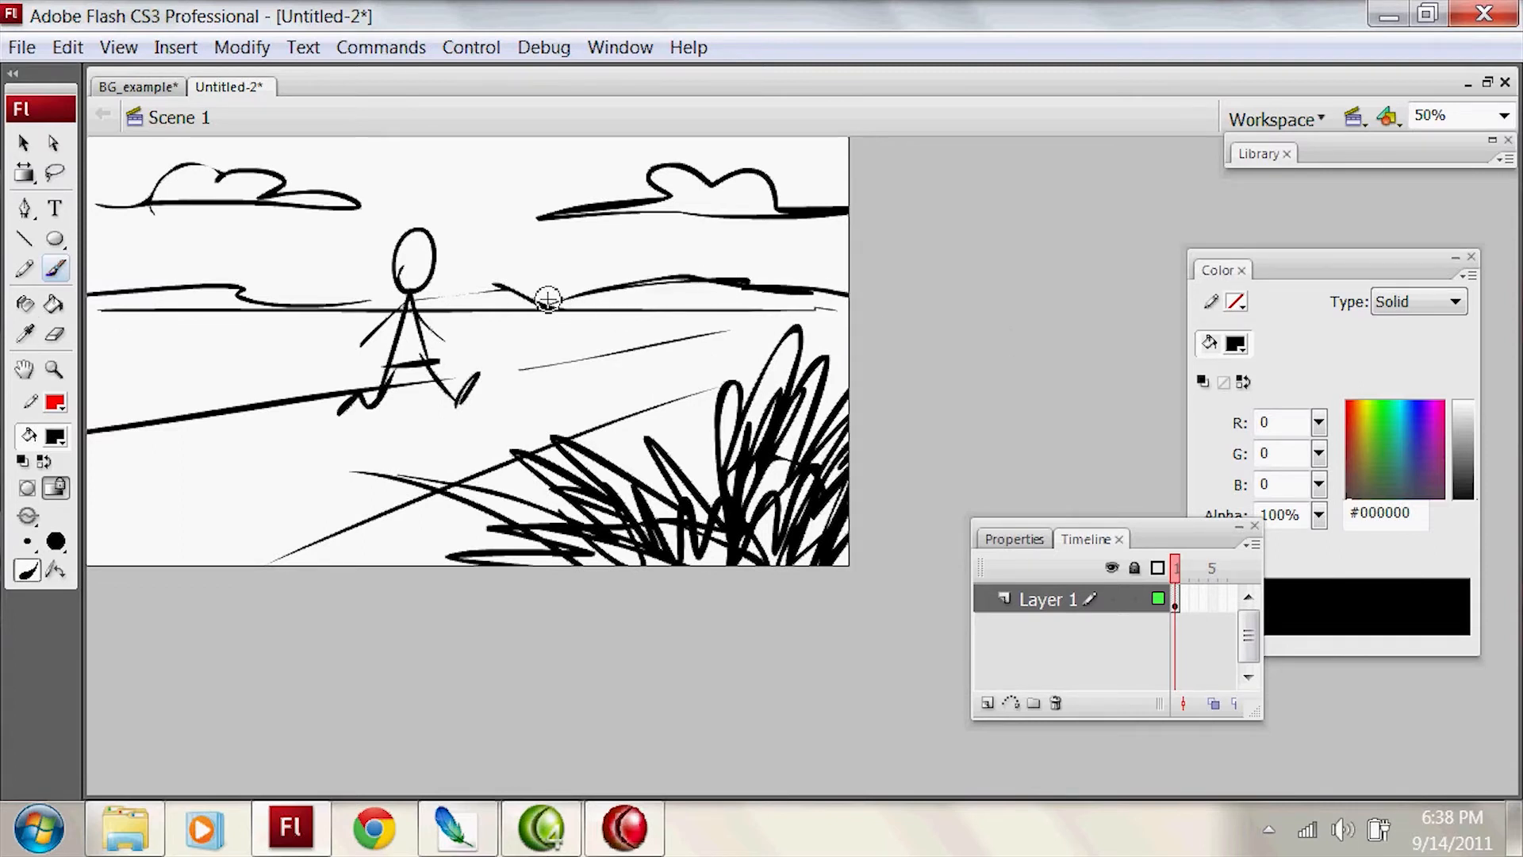
{"action": "left_click_drag", "start_coordinate": [456, 301], "coordinate": [524, 302]}
{"action": "mouse_move", "coordinate": [508, 234]}
{"action": "left_mouse_down"}
{"action": "mouse_move", "coordinate": [526, 259]}
{"action": "mouse_move", "coordinate": [611, 222]}
{"action": "left_mouse_up"}
{"action": "key", "text": "ctrl+z"}
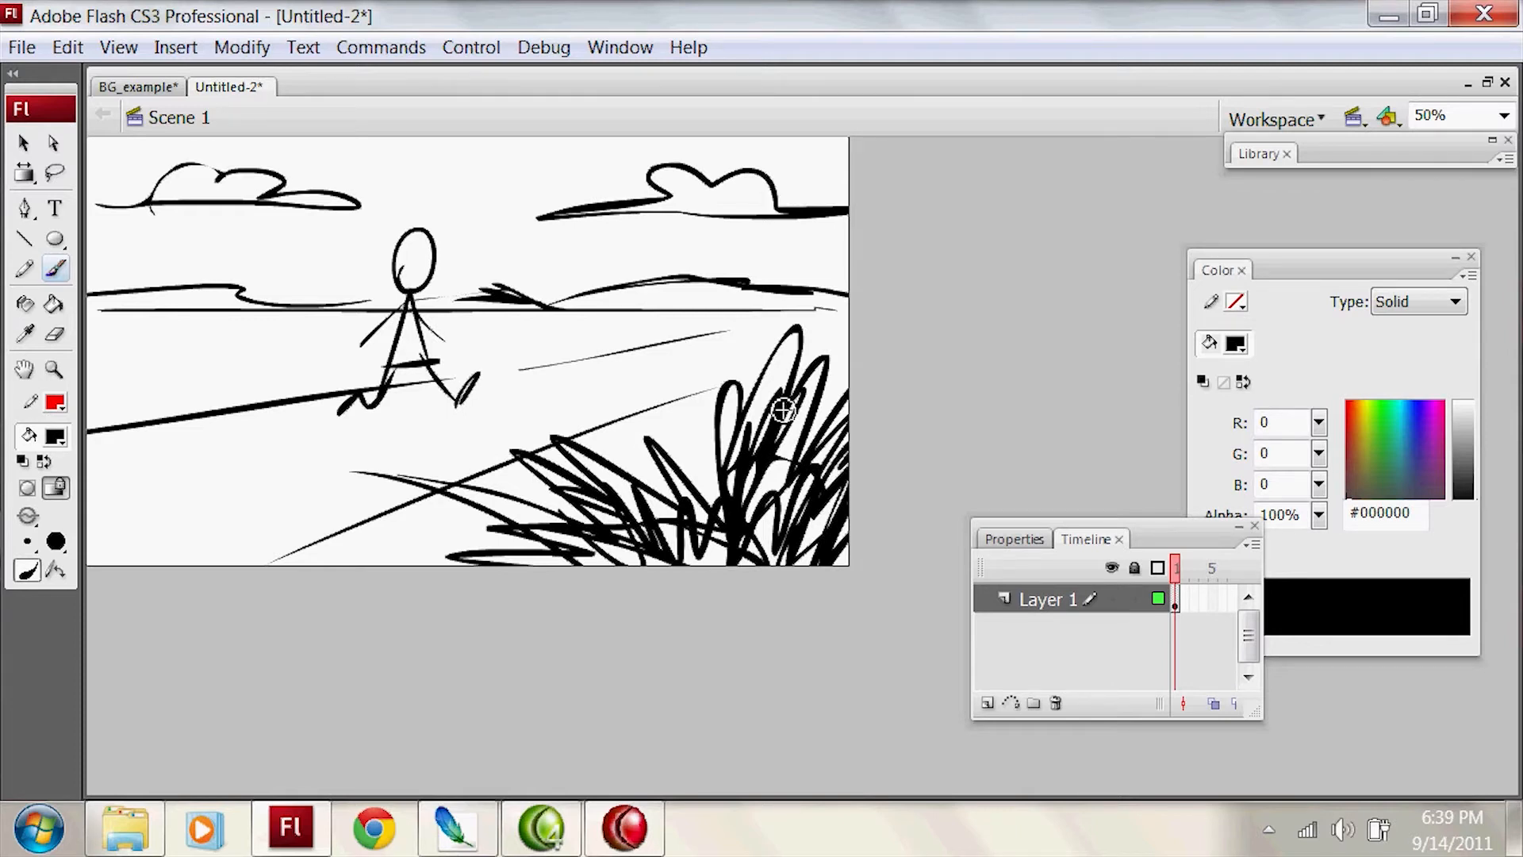
{"action": "left_click_drag", "start_coordinate": [714, 394], "coordinate": [717, 400]}
{"action": "mouse_move", "coordinate": [674, 395]}
{"action": "left_mouse_down"}
{"action": "mouse_move", "coordinate": [736, 521]}
{"action": "mouse_move", "coordinate": [714, 466]}
{"action": "mouse_move", "coordinate": [754, 495]}
{"action": "mouse_move", "coordinate": [817, 482]}
{"action": "left_mouse_up"}
{"action": "key", "text": "ctrl+z"}
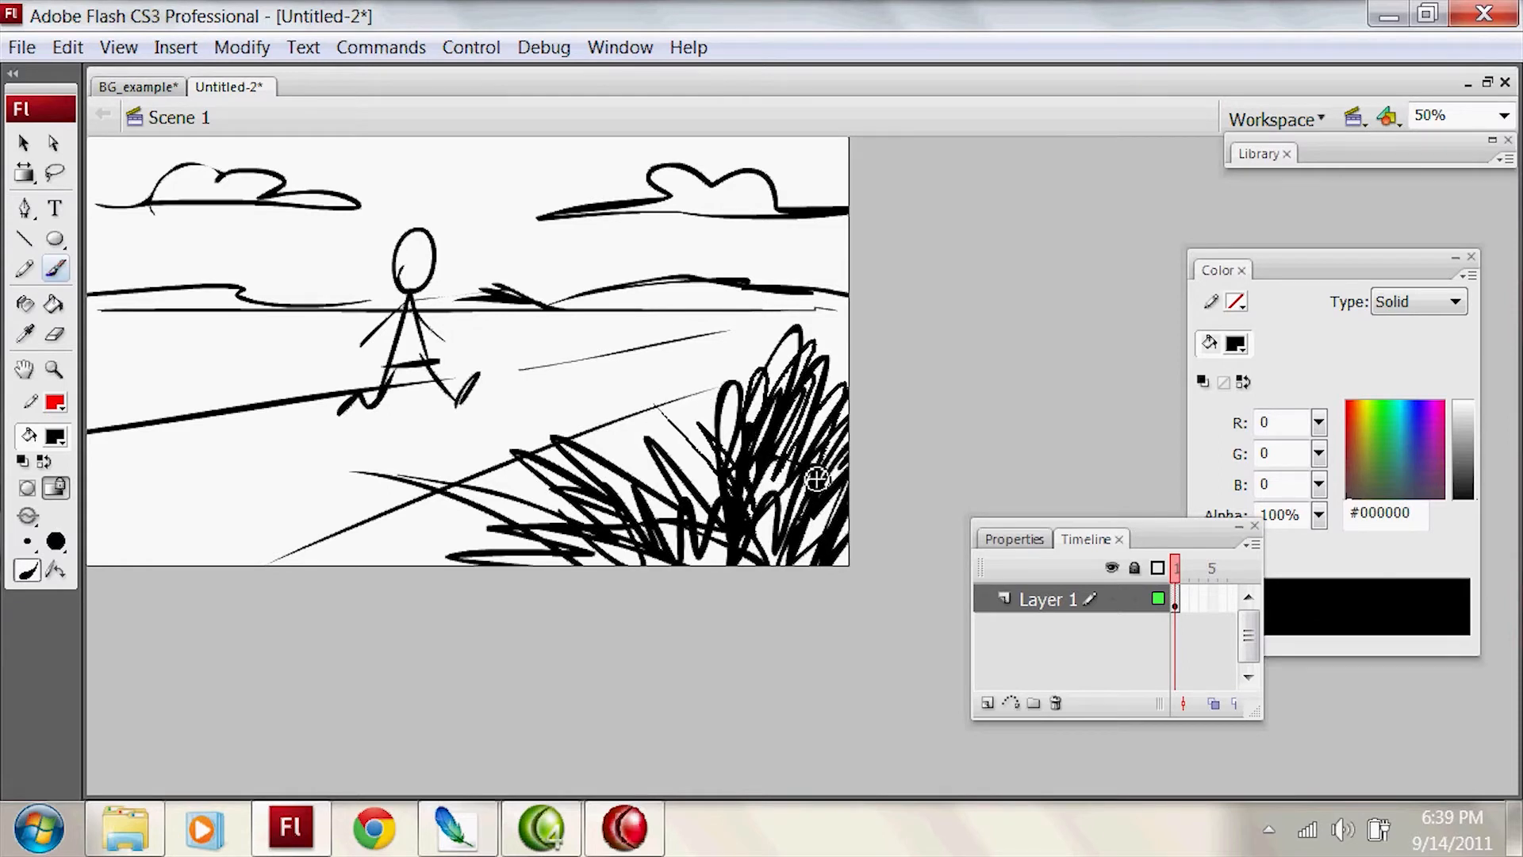
{"action": "key", "text": "ctrl+z"}
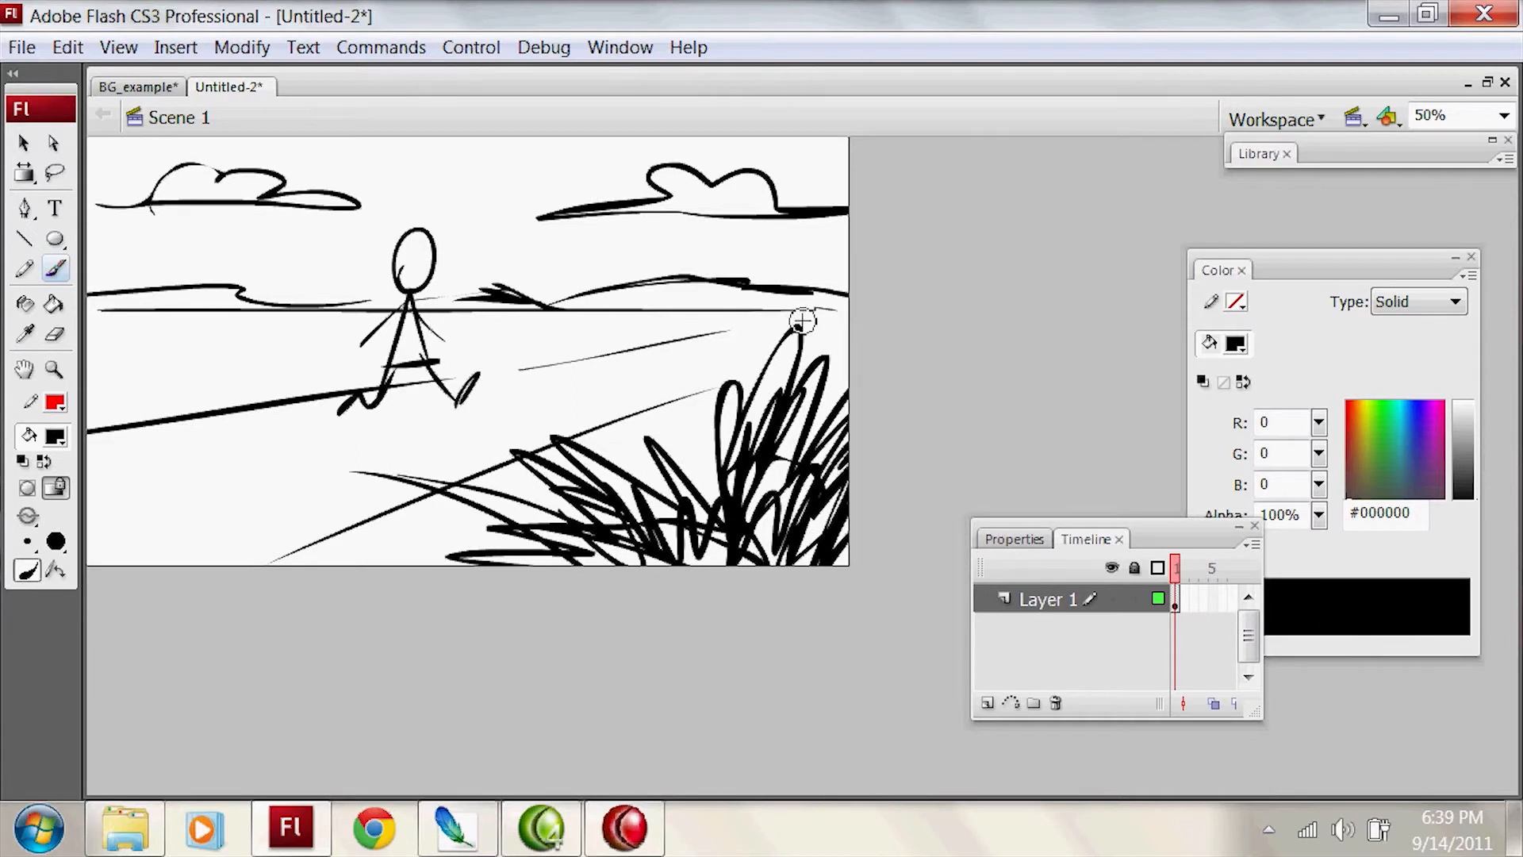
Step: Try to lasso the foreground grass clump and move it away from the rest of the drawing, then deselect it
{"action": "key", "text": "l"}
{"action": "mouse_move", "coordinate": [771, 311]}
{"action": "left_mouse_down"}
{"action": "mouse_move", "coordinate": [600, 436]}
{"action": "mouse_move", "coordinate": [460, 434]}
{"action": "mouse_move", "coordinate": [445, 579]}
{"action": "mouse_move", "coordinate": [852, 566]}
{"action": "left_mouse_up"}
{"action": "key", "text": "v"}
{"action": "mouse_move", "coordinate": [751, 476]}
{"action": "left_mouse_down"}
{"action": "mouse_move", "coordinate": [825, 479]}
{"action": "mouse_move", "coordinate": [791, 491]}
{"action": "left_mouse_up"}
{"action": "key", "text": "ctrl+z"}
{"action": "key", "text": "ctrl+z"}
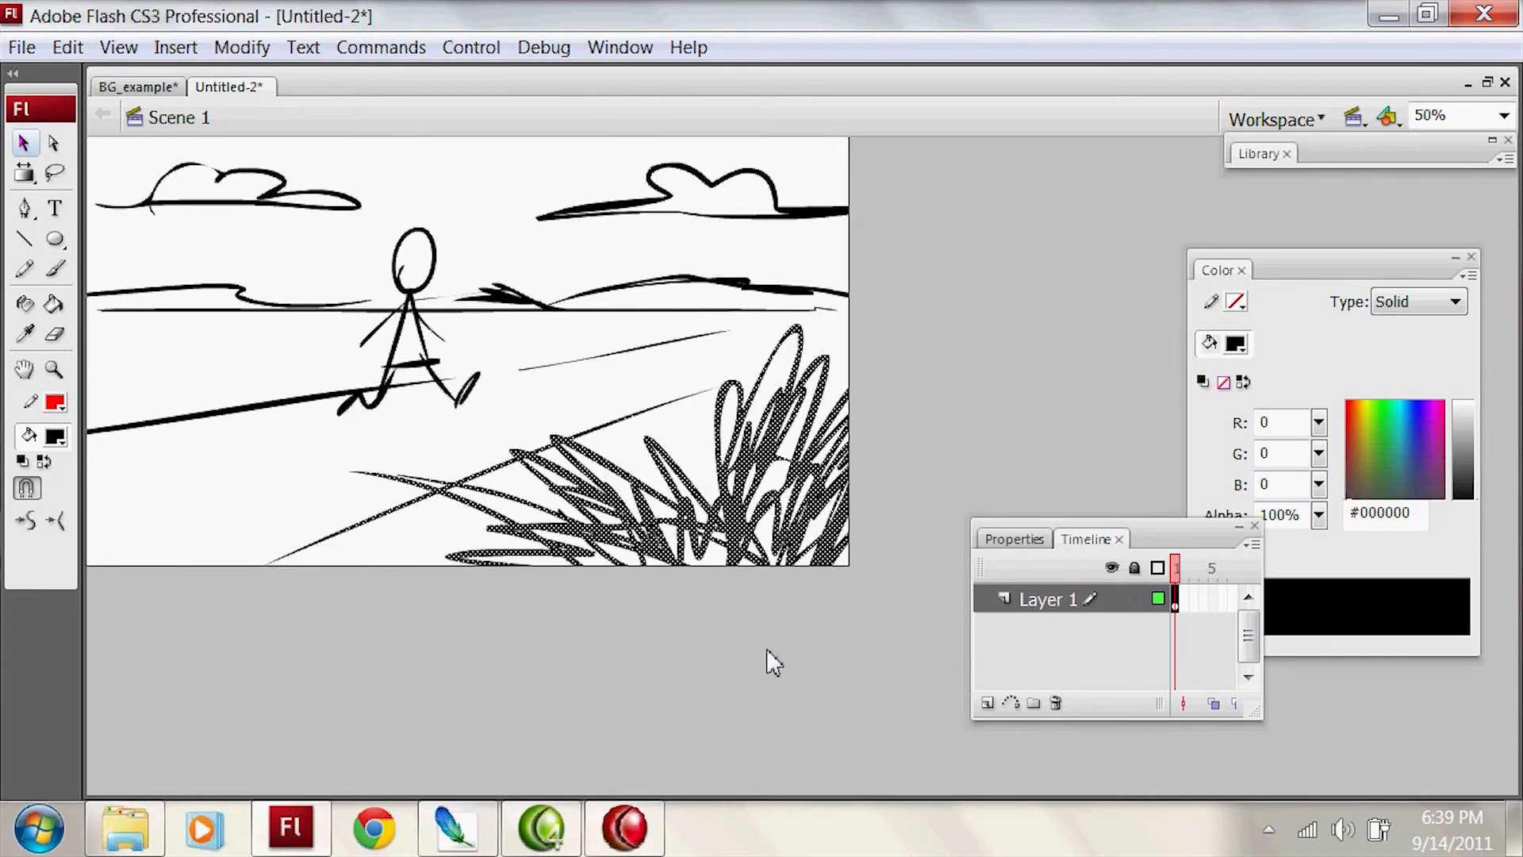
{"action": "left_click", "coordinate": [618, 398]}
Step: Sketch a second, larger walking figure with head, body and legs between the first figure and the grass
{"action": "key", "text": "b"}
{"action": "mouse_move", "coordinate": [509, 406]}
{"action": "left_mouse_down"}
{"action": "mouse_move", "coordinate": [561, 435]}
{"action": "mouse_move", "coordinate": [529, 430]}
{"action": "left_mouse_up"}
{"action": "key", "text": "ctrl+z"}
{"action": "mouse_move", "coordinate": [501, 406]}
{"action": "left_mouse_down"}
{"action": "mouse_move", "coordinate": [522, 281]}
{"action": "mouse_move", "coordinate": [530, 411]}
{"action": "left_mouse_up"}
{"action": "left_click_drag", "start_coordinate": [536, 211], "coordinate": [530, 272]}
{"action": "left_click_drag", "start_coordinate": [559, 456], "coordinate": [600, 498]}
{"action": "key", "text": "ctrl+z"}
{"action": "left_click_drag", "start_coordinate": [555, 400], "coordinate": [656, 399]}
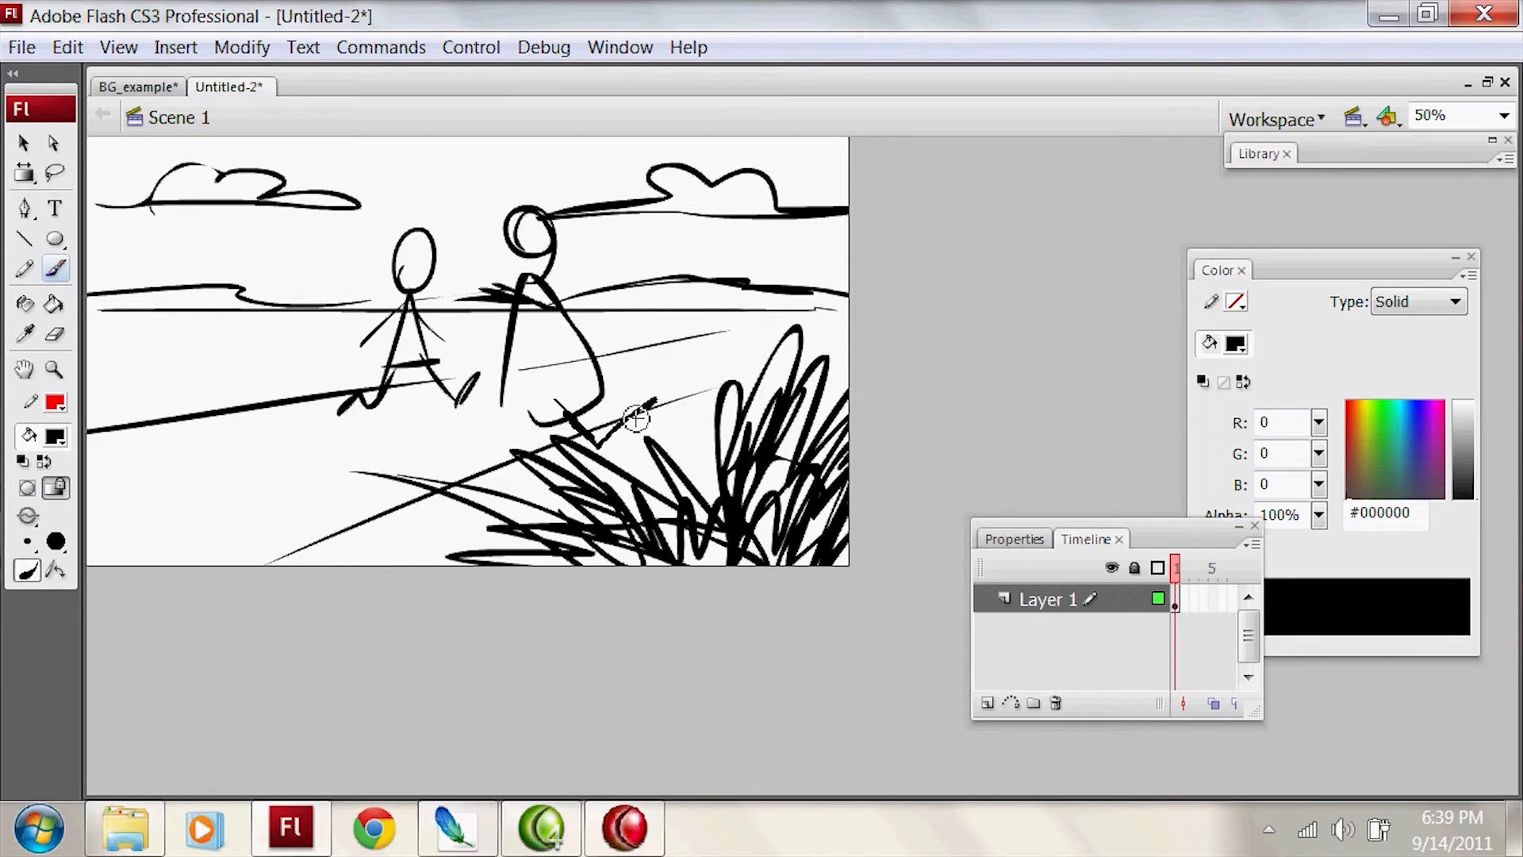
{"action": "left_click_drag", "start_coordinate": [516, 402], "coordinate": [458, 441]}
{"action": "key", "text": "ctrl+z"}
Step: Erase part of the ground line beside the larger figure's foot and brush a line from its other foot into the grass
{"action": "key", "text": "e"}
{"action": "left_click_drag", "start_coordinate": [653, 401], "coordinate": [639, 409]}
{"action": "key", "text": "b"}
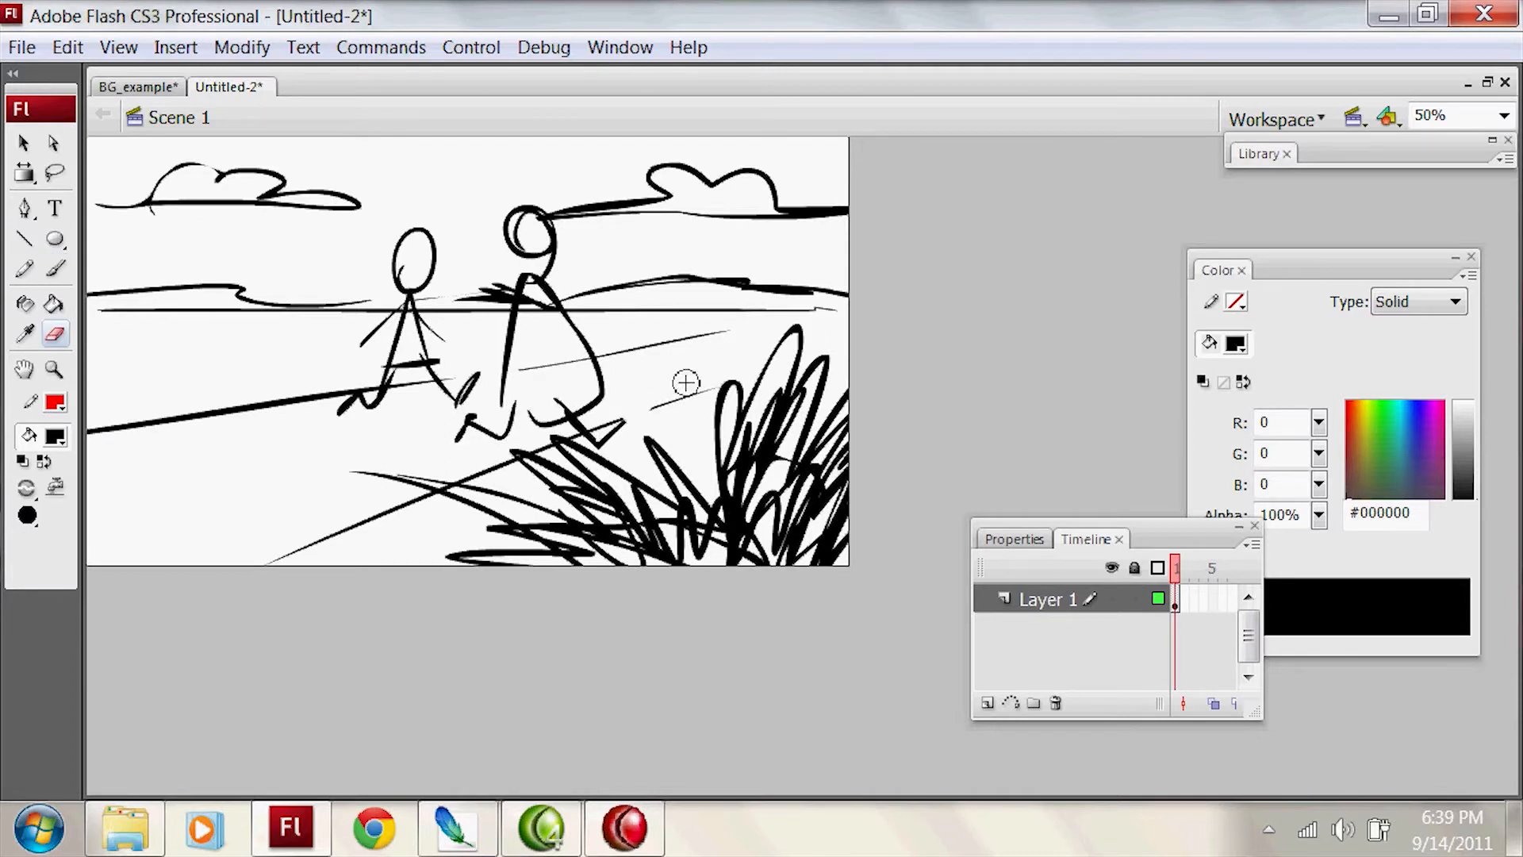
{"action": "left_click_drag", "start_coordinate": [460, 438], "coordinate": [553, 477]}
Step: Delete the entire sketch from Layer 1
{"action": "key", "text": "ctrl+a"}
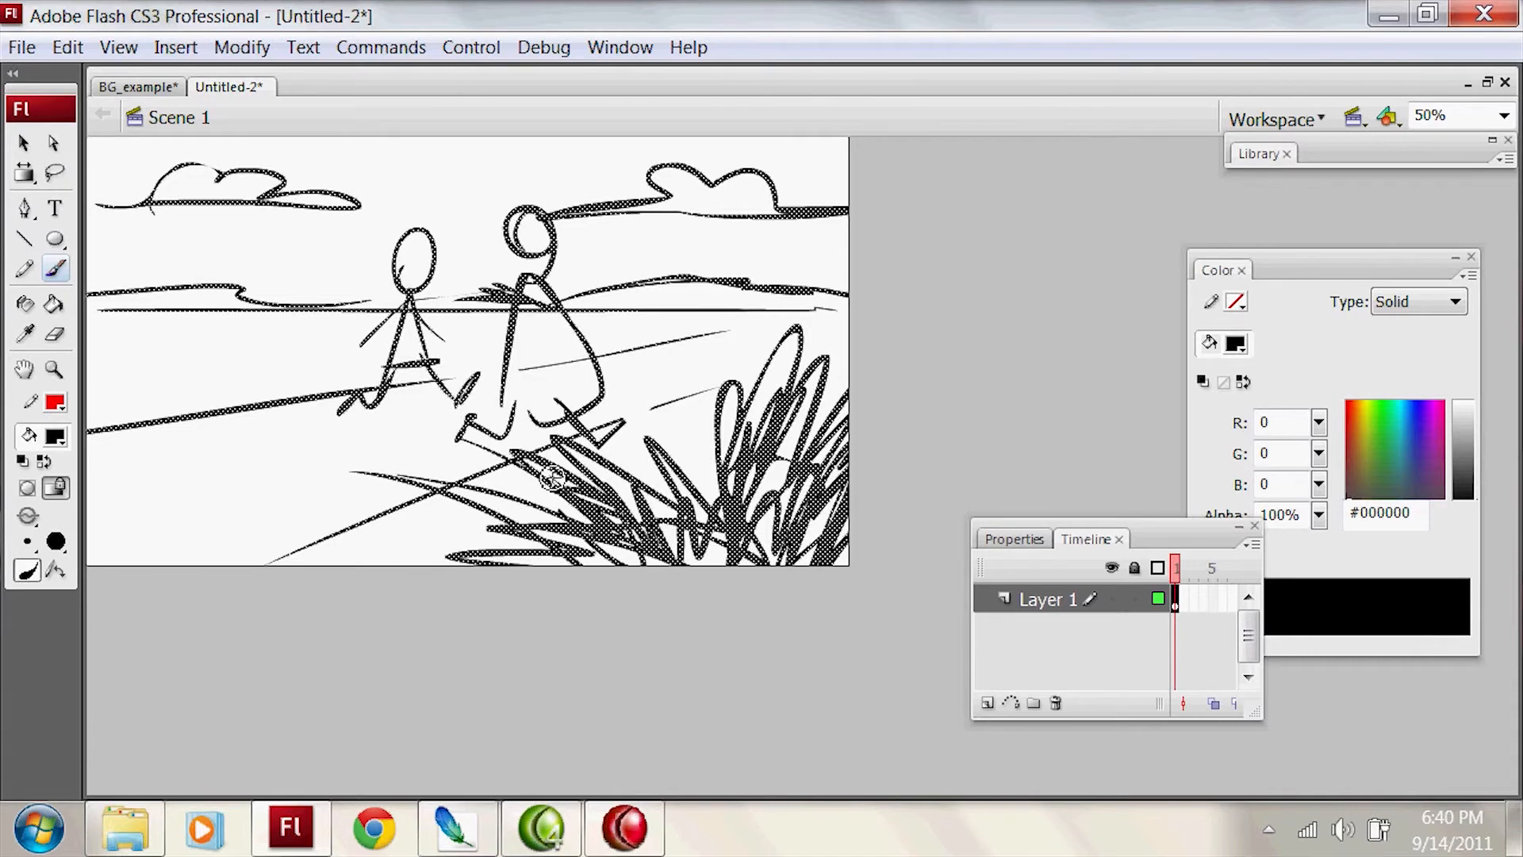
{"action": "key", "text": "Delete"}
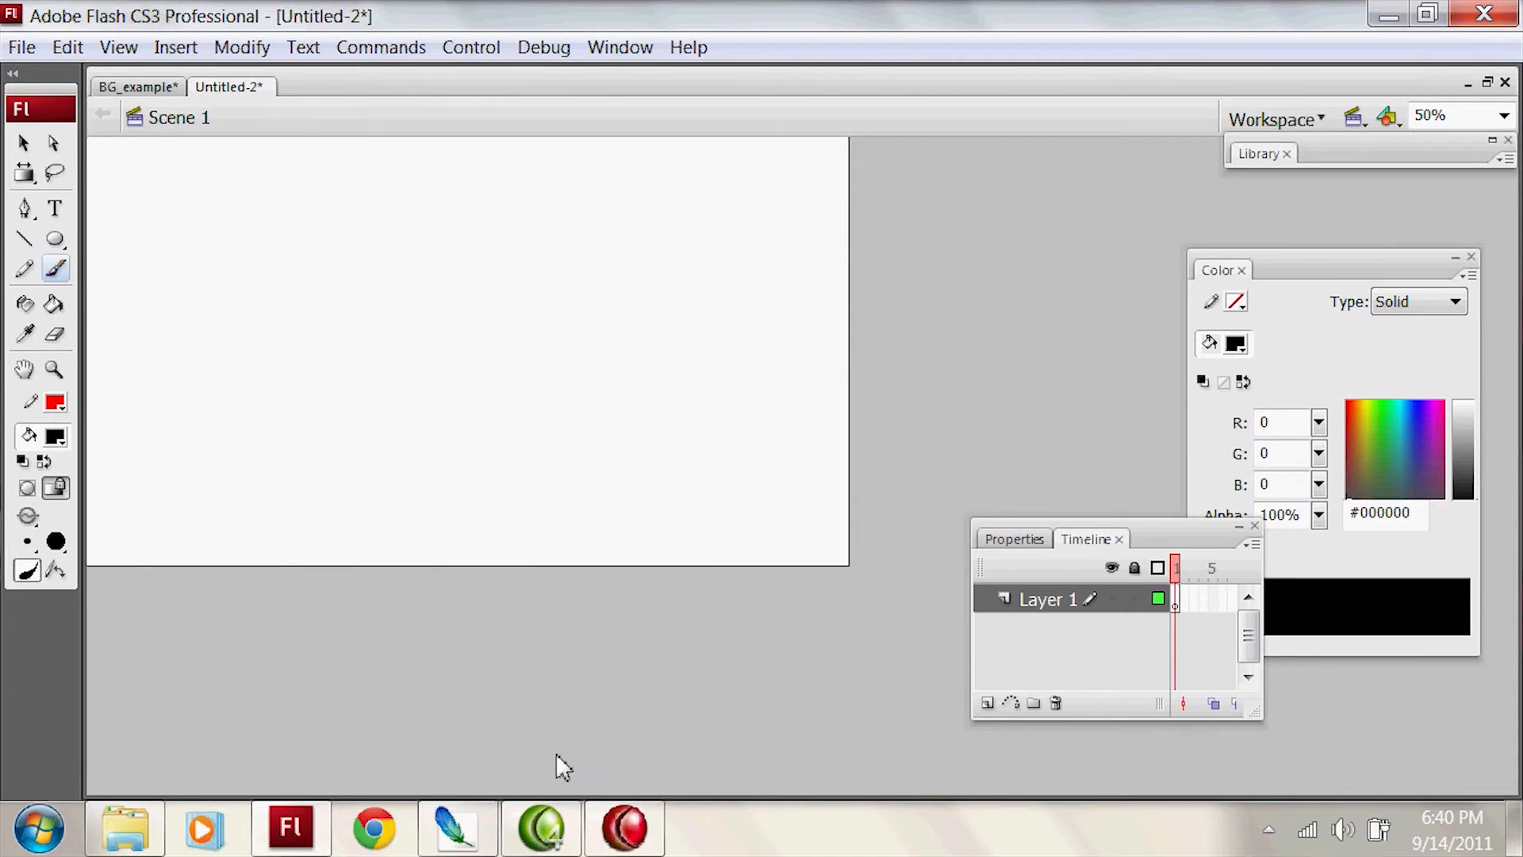
{"action": "key", "text": "ctrl+2"}
{"action": "key", "text": "ctrl+1"}
{"action": "key", "text": "z"}
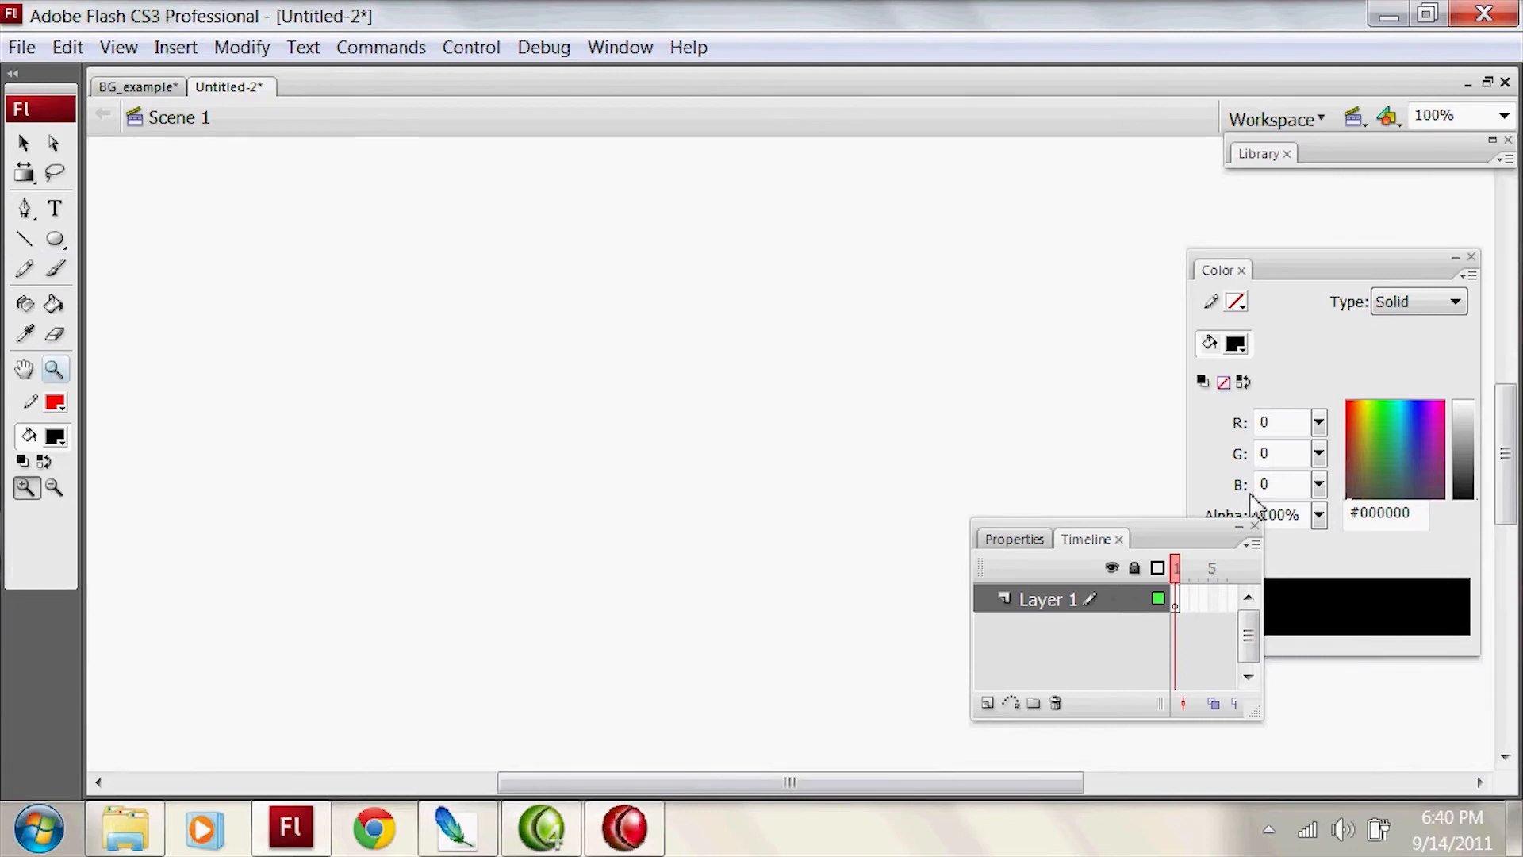
{"action": "left_click", "coordinate": [1031, 406], "text": "alt"}
Step: Set the Rectangle tool's fill to a linear gradient running from brown #9F6439 to dark green
{"action": "key", "text": "r"}
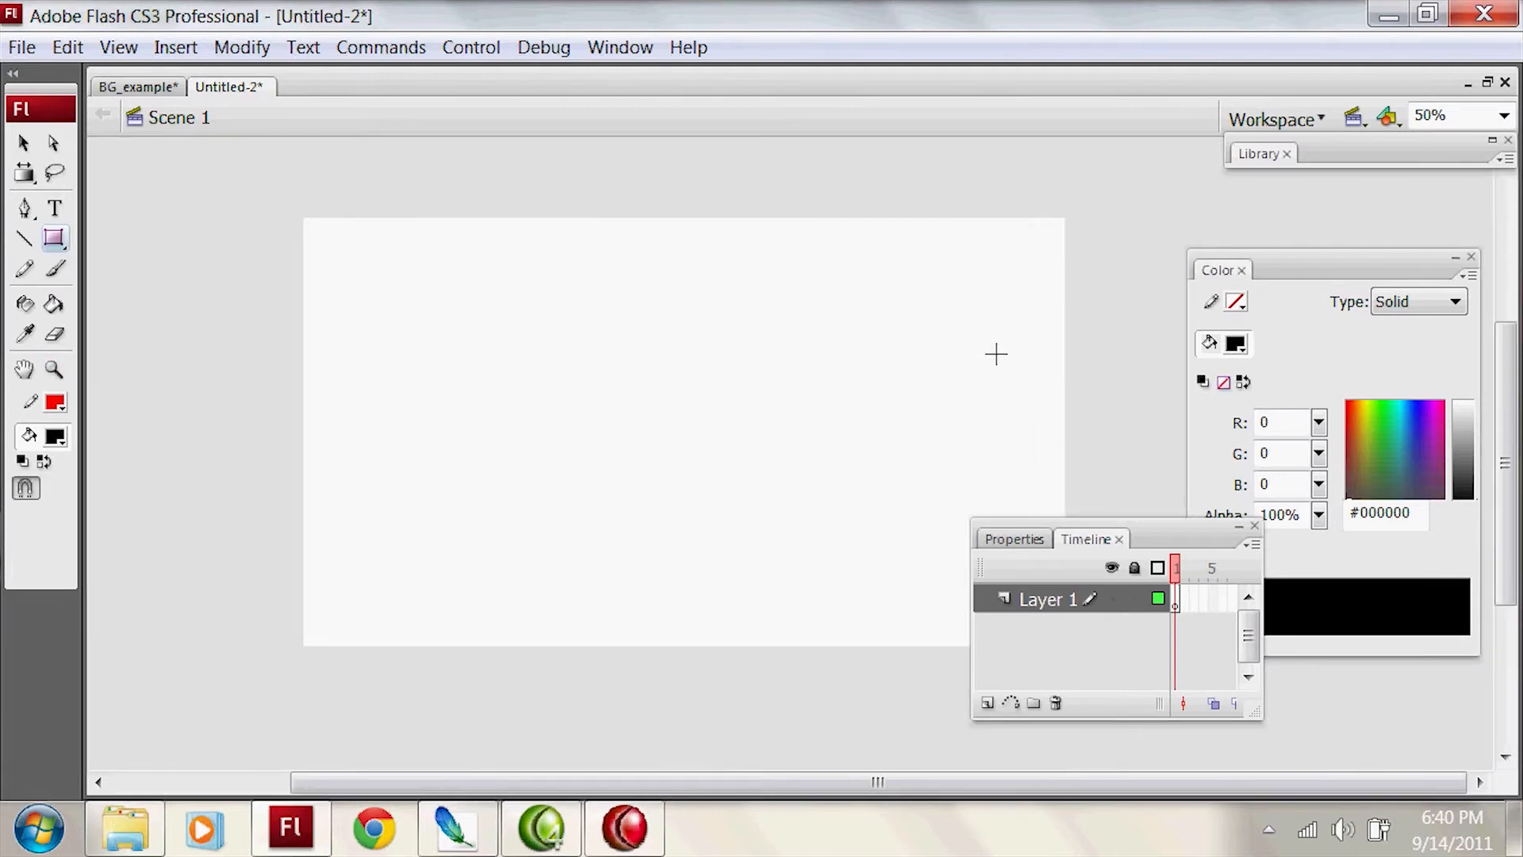
{"action": "left_click_drag", "start_coordinate": [1153, 524], "coordinate": [1206, 532]}
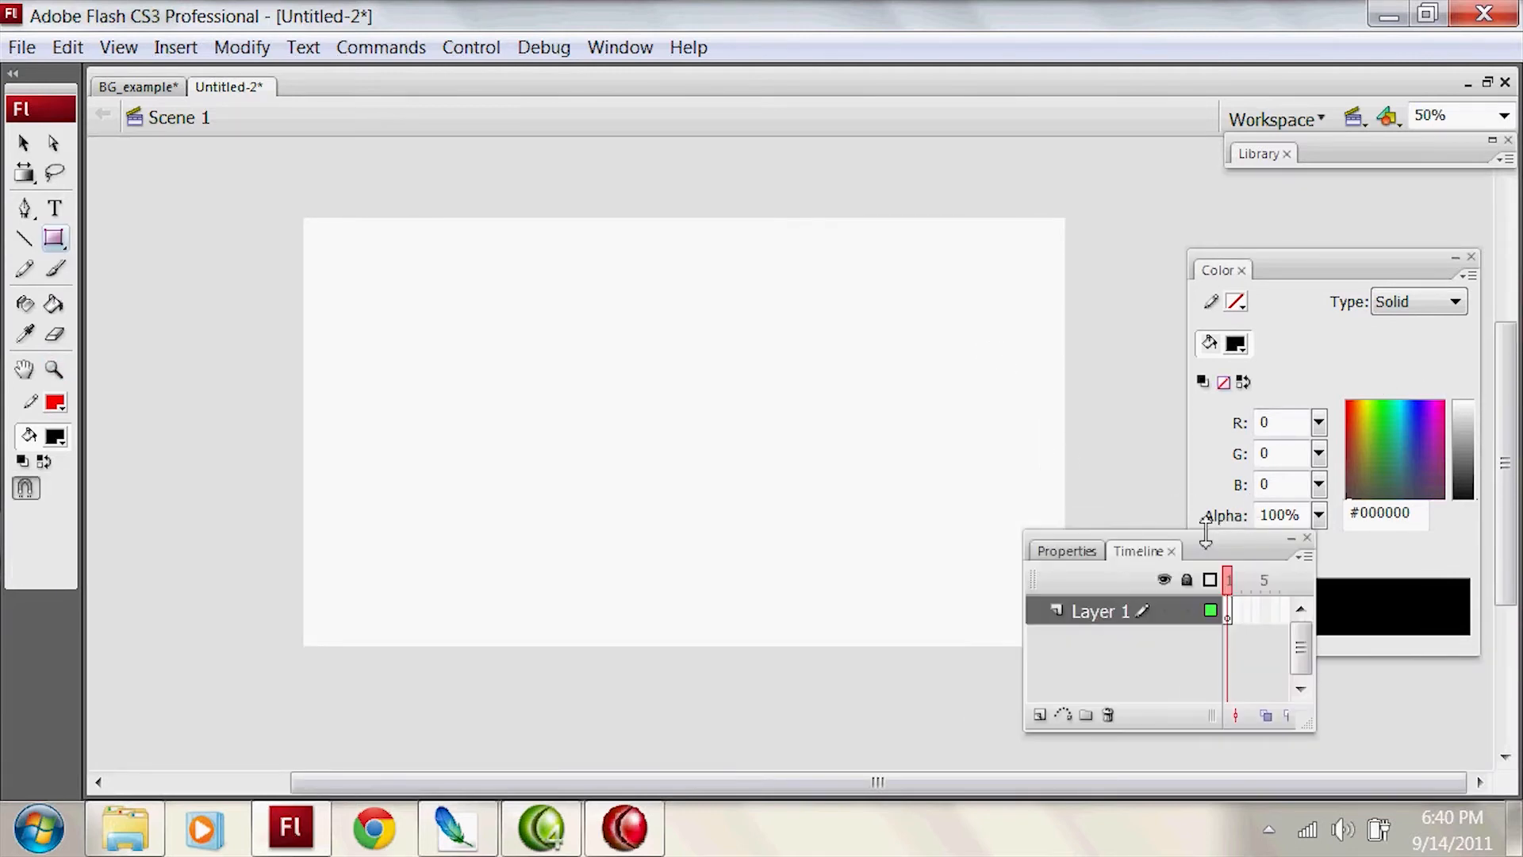
{"action": "left_click", "coordinate": [1436, 302]}
{"action": "left_click", "coordinate": [1420, 363]}
{"action": "left_click_drag", "start_coordinate": [1320, 563], "coordinate": [1195, 563]}
{"action": "left_click_drag", "start_coordinate": [1380, 479], "coordinate": [1352, 450]}
{"action": "mouse_move", "coordinate": [1462, 449]}
{"action": "left_mouse_down"}
{"action": "mouse_move", "coordinate": [1464, 476]}
{"action": "mouse_move", "coordinate": [1468, 441]}
{"action": "left_mouse_up"}
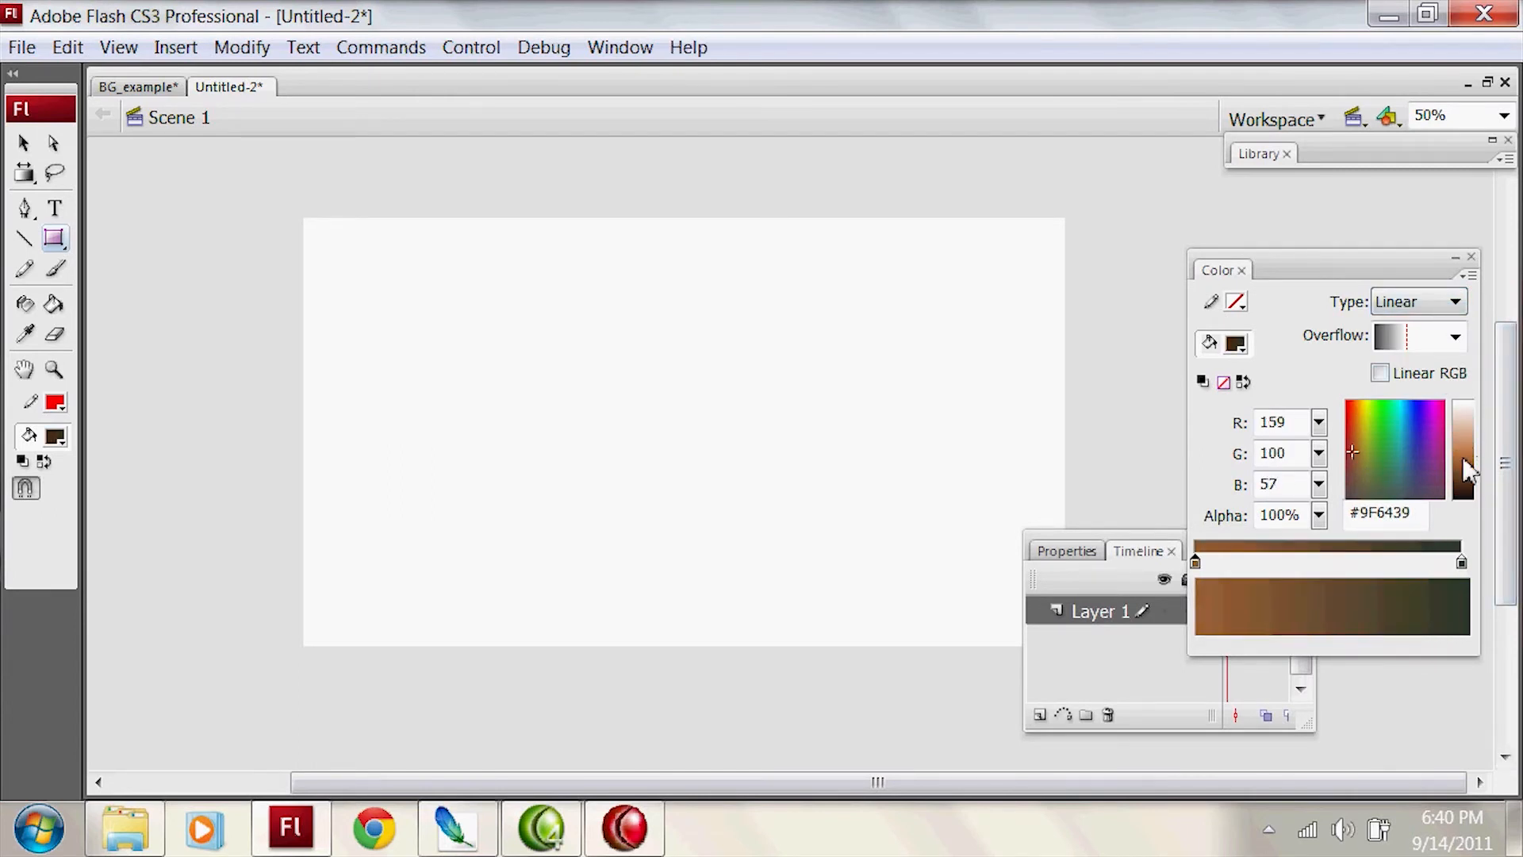
{"action": "left_click", "coordinate": [1462, 561]}
Step: Draw a gradient-filled rectangle without an outline that covers the whole canvas
{"action": "left_click_drag", "start_coordinate": [231, 684], "coordinate": [1127, 190]}
{"action": "key", "text": "v"}
{"action": "double_click", "coordinate": [1130, 325]}
{"action": "left_click", "coordinate": [1138, 330]}
Step: Transform the rectangle's gradient so it runs diagonally, and shift its centre toward the lower left
{"action": "key", "text": "f"}
{"action": "left_click", "coordinate": [992, 384]}
{"action": "left_click_drag", "start_coordinate": [1127, 435], "coordinate": [1024, 437]}
{"action": "left_click_drag", "start_coordinate": [1017, 188], "coordinate": [665, 247]}
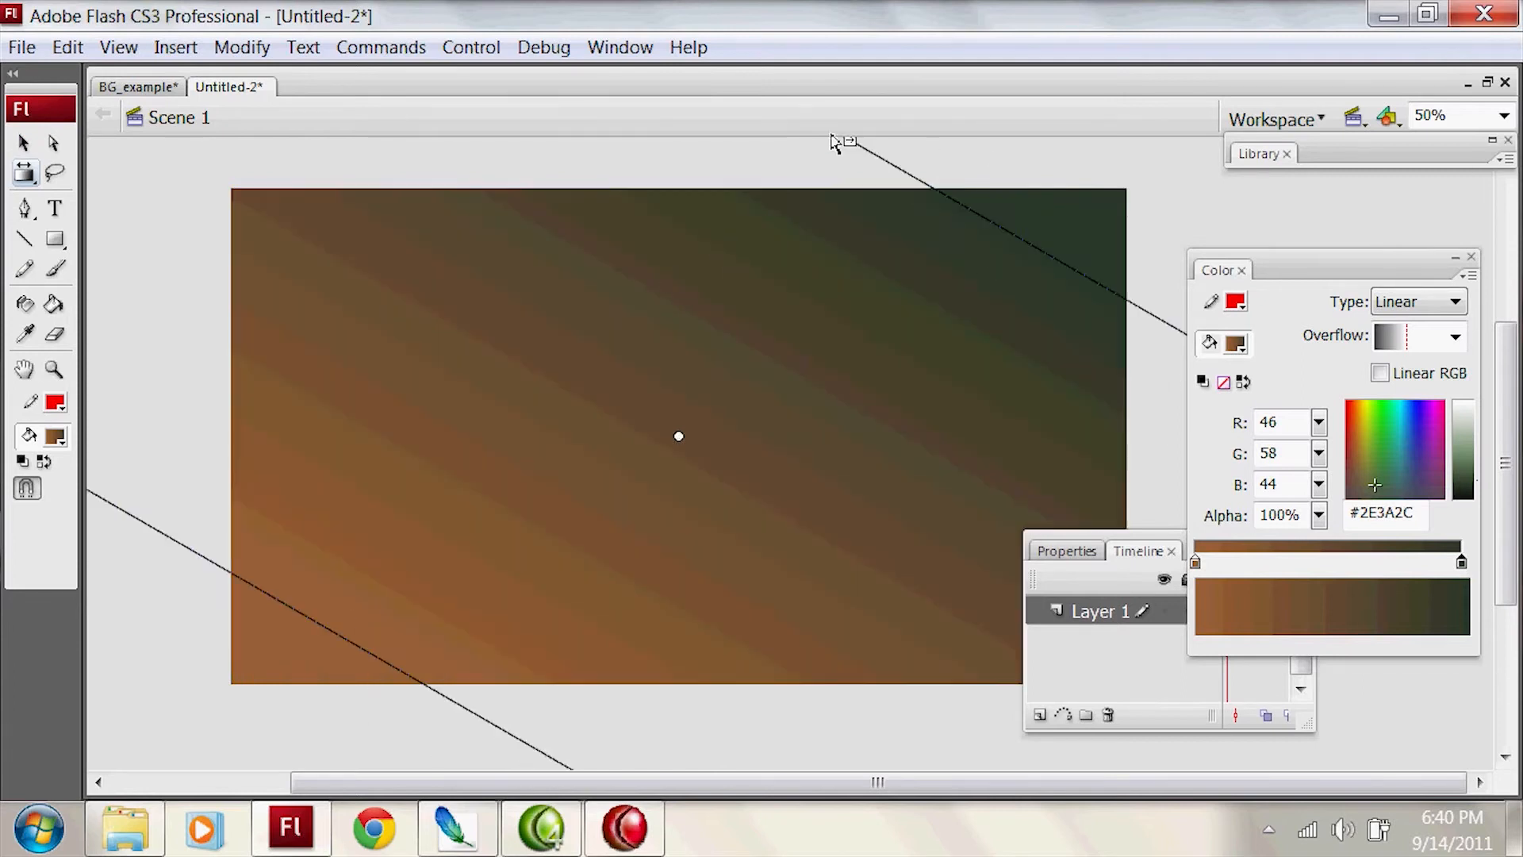
{"action": "left_click_drag", "start_coordinate": [684, 436], "coordinate": [631, 507]}
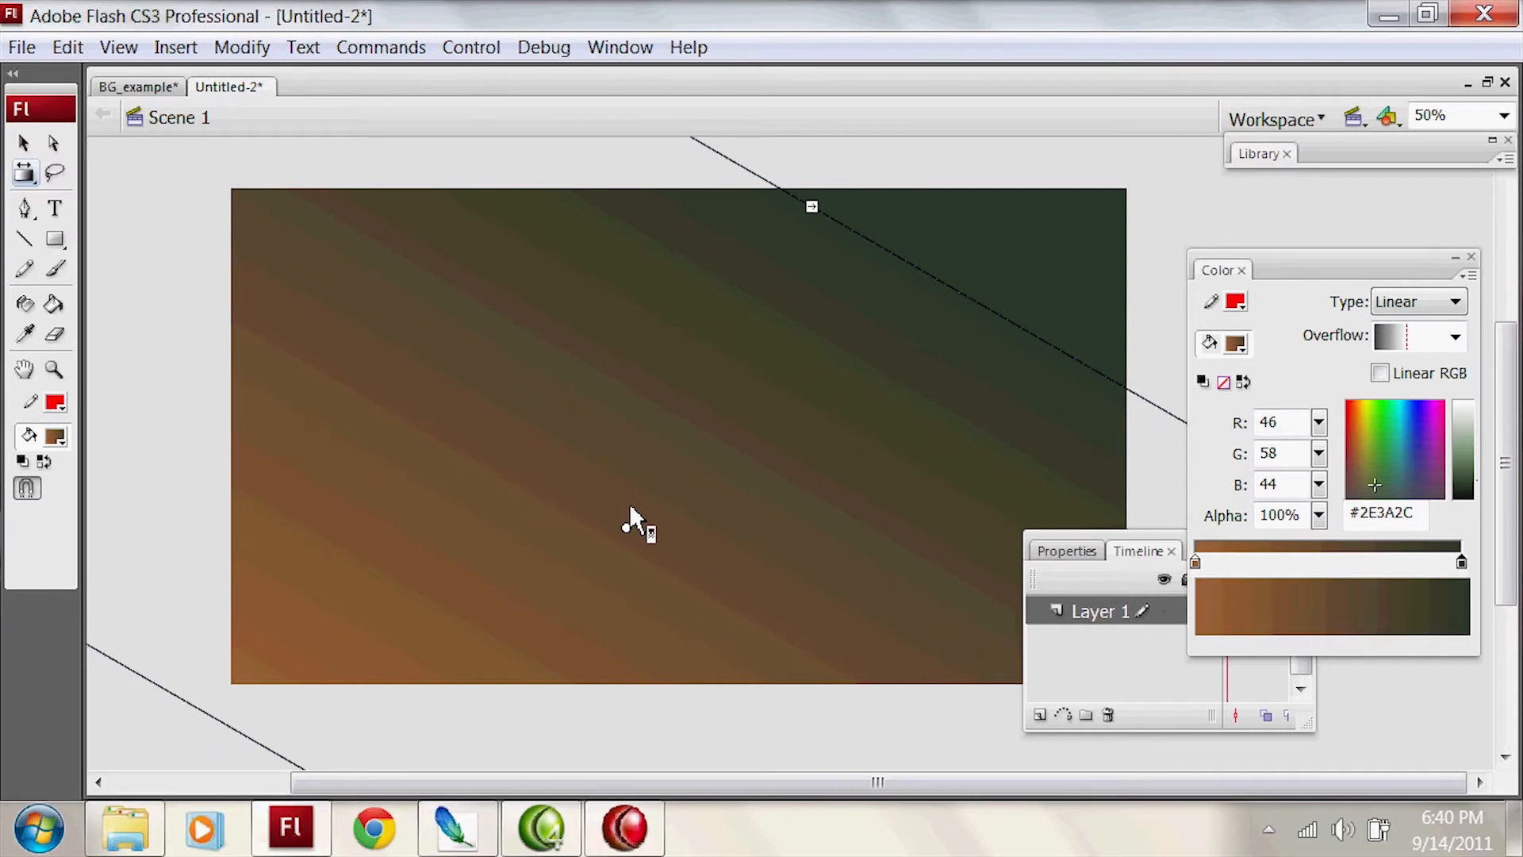
Step: Try purple and teal for the rectangle's first gradient stop and olive #6D7726 for the second stop
{"action": "key", "text": "v"}
{"action": "left_click", "coordinate": [977, 438]}
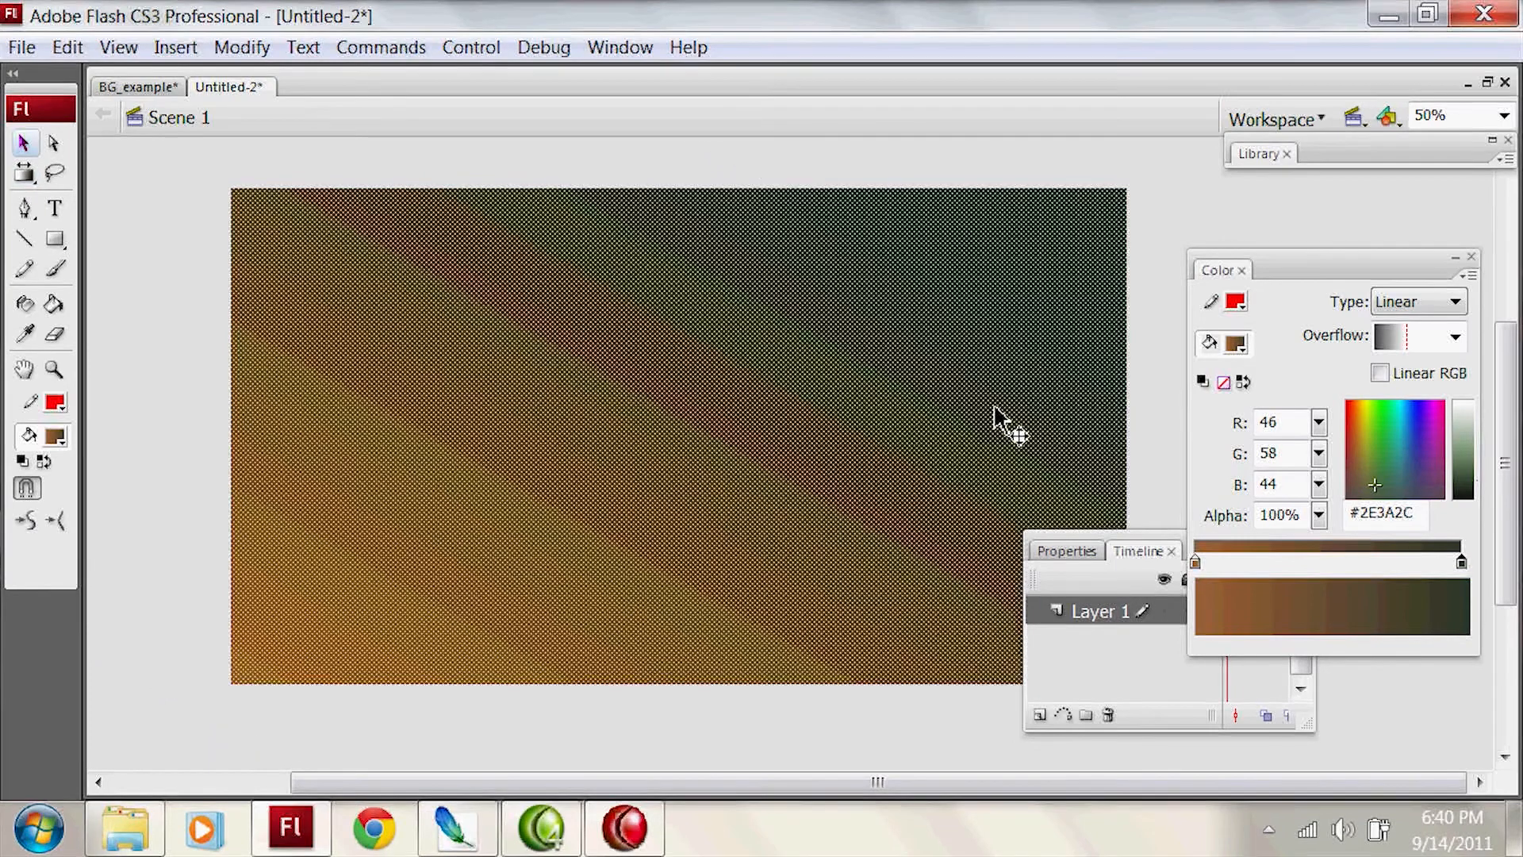
{"action": "left_click", "coordinate": [1195, 563]}
{"action": "left_click", "coordinate": [1418, 467]}
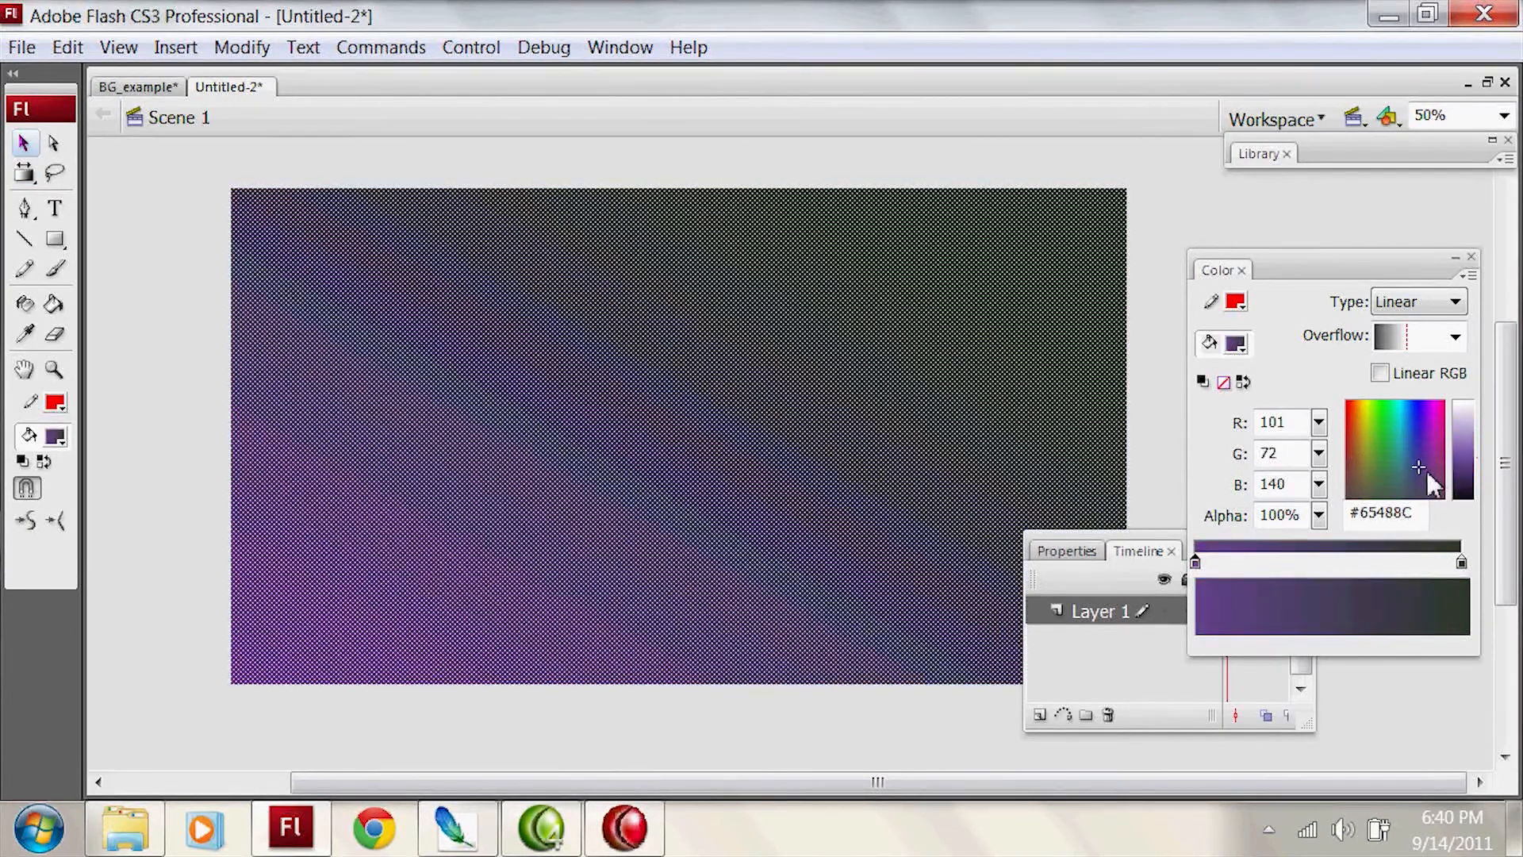
{"action": "left_click", "coordinate": [1027, 437]}
{"action": "left_click", "coordinate": [1399, 443]}
{"action": "left_click_drag", "start_coordinate": [1473, 458], "coordinate": [1478, 468]}
{"action": "left_click", "coordinate": [1456, 563]}
{"action": "left_click", "coordinate": [1364, 449]}
{"action": "left_click_drag", "start_coordinate": [1457, 563], "coordinate": [1456, 631]}
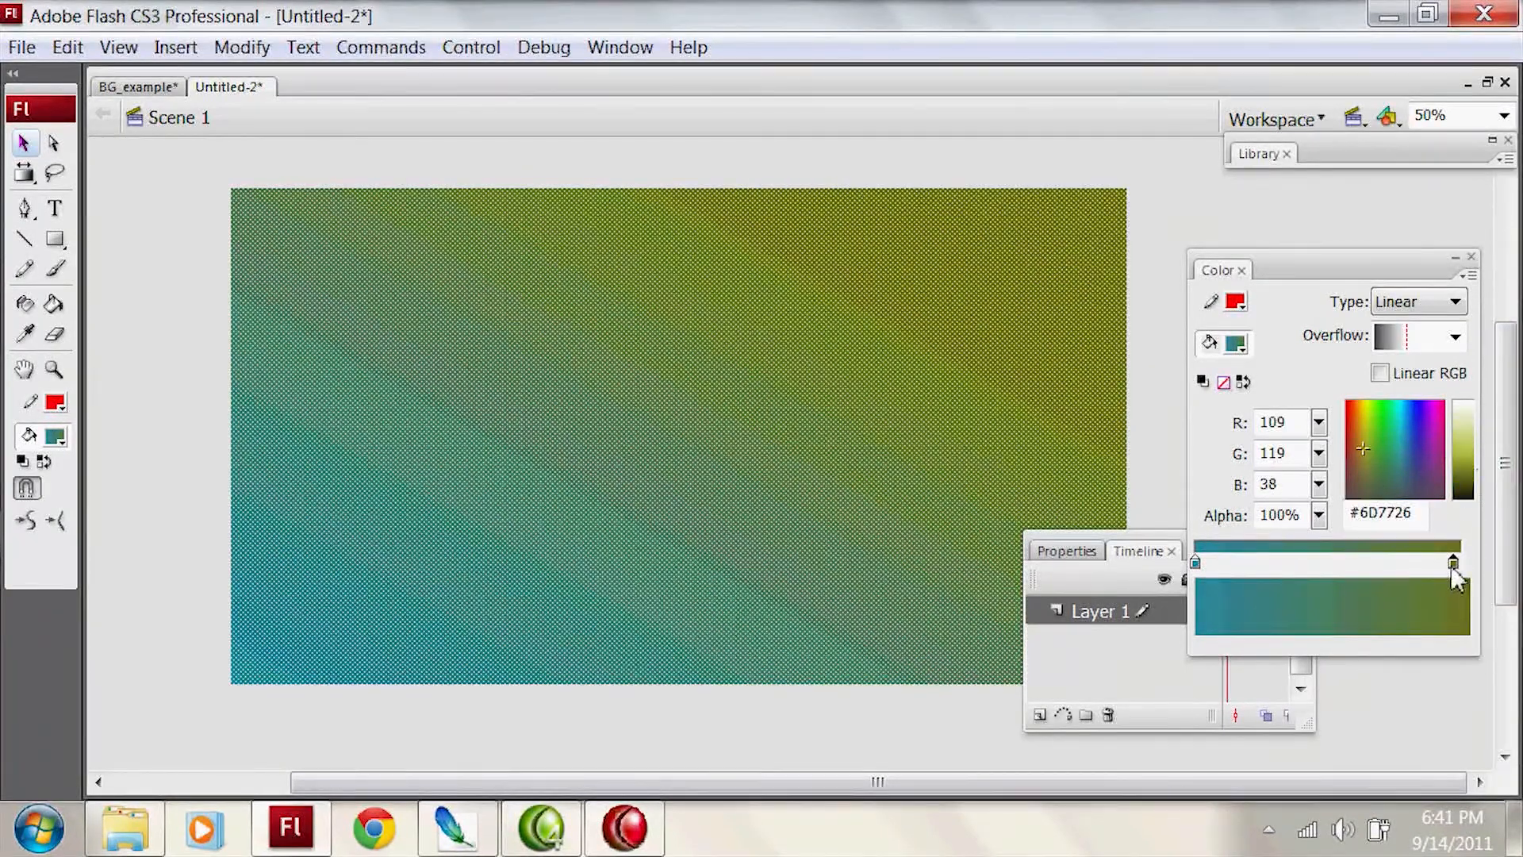
Step: Recolor the rectangle's gradient to run from bright blue to green #1F7856
{"action": "left_click", "coordinate": [1195, 561]}
{"action": "left_click", "coordinate": [1401, 416]}
{"action": "left_click_drag", "start_coordinate": [1453, 434], "coordinate": [1463, 420]}
{"action": "left_click", "coordinate": [1461, 561]}
{"action": "left_click", "coordinate": [1389, 440]}
Step: Shift the blue-green gradient's centre toward the upper right of the rectangle and deselect the shape
{"action": "key", "text": "f"}
{"action": "left_click", "coordinate": [1094, 380]}
{"action": "left_click_drag", "start_coordinate": [656, 499], "coordinate": [709, 384]}
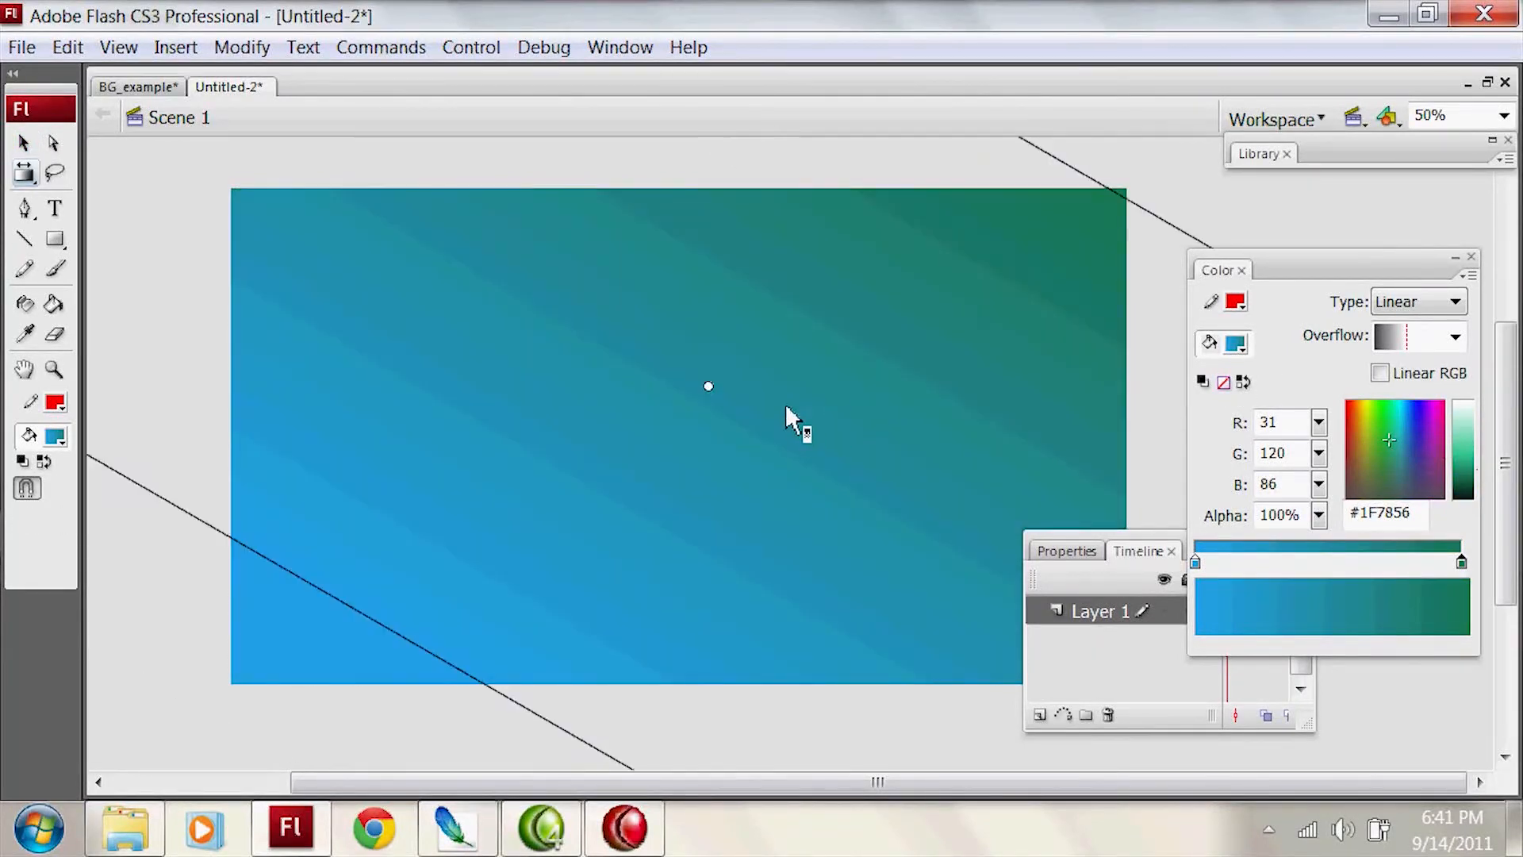
{"action": "key", "text": "v"}
{"action": "key", "text": "f"}
{"action": "key", "text": "v"}
{"action": "left_click", "coordinate": [1291, 236]}
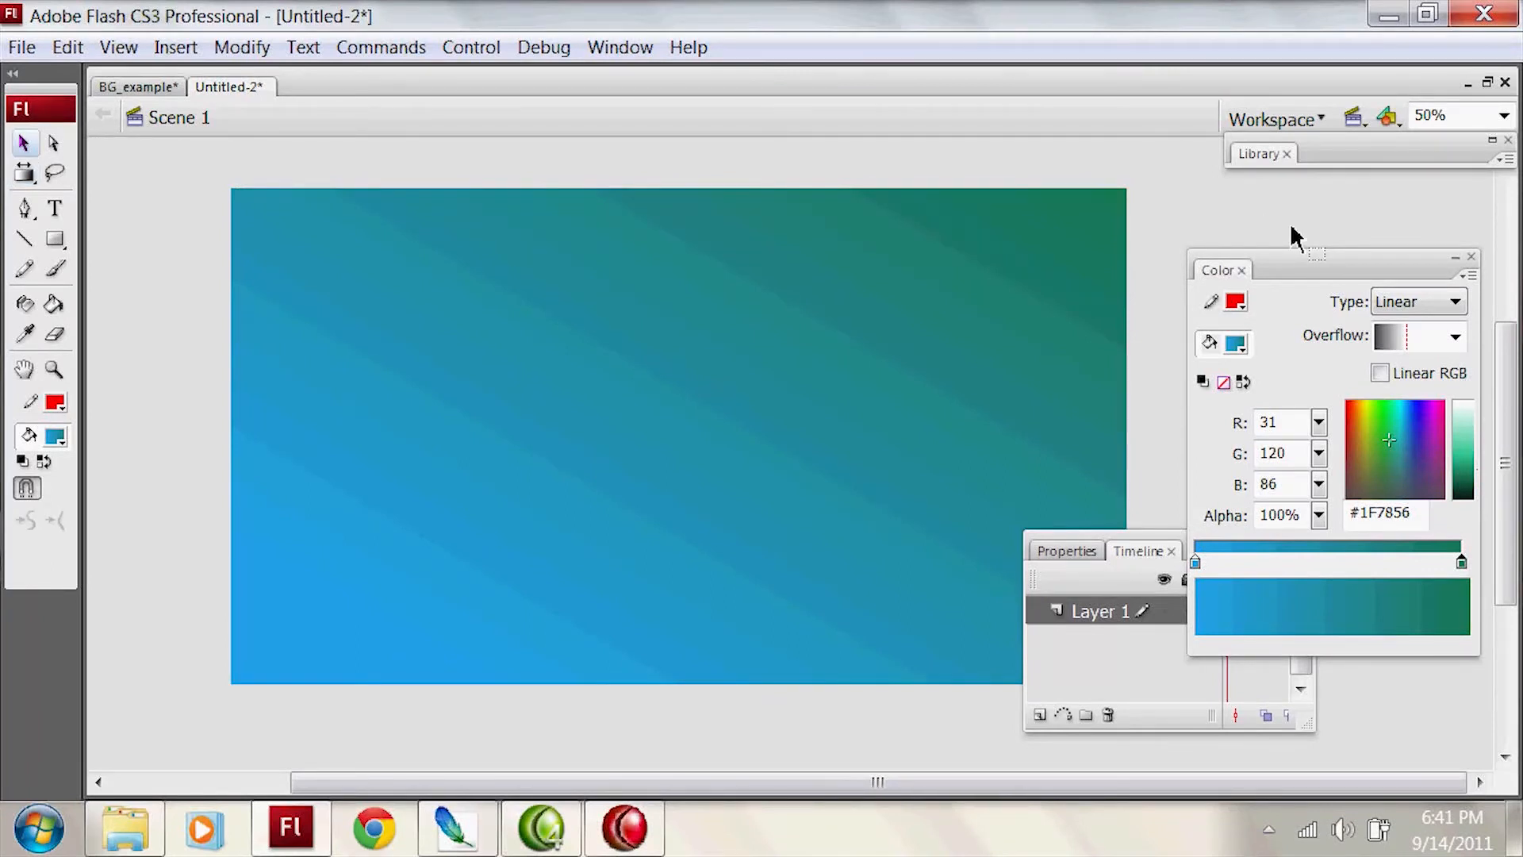
Step: Expand the document's Library to check its contents, then collapse it again
{"action": "left_click", "coordinate": [1361, 159]}
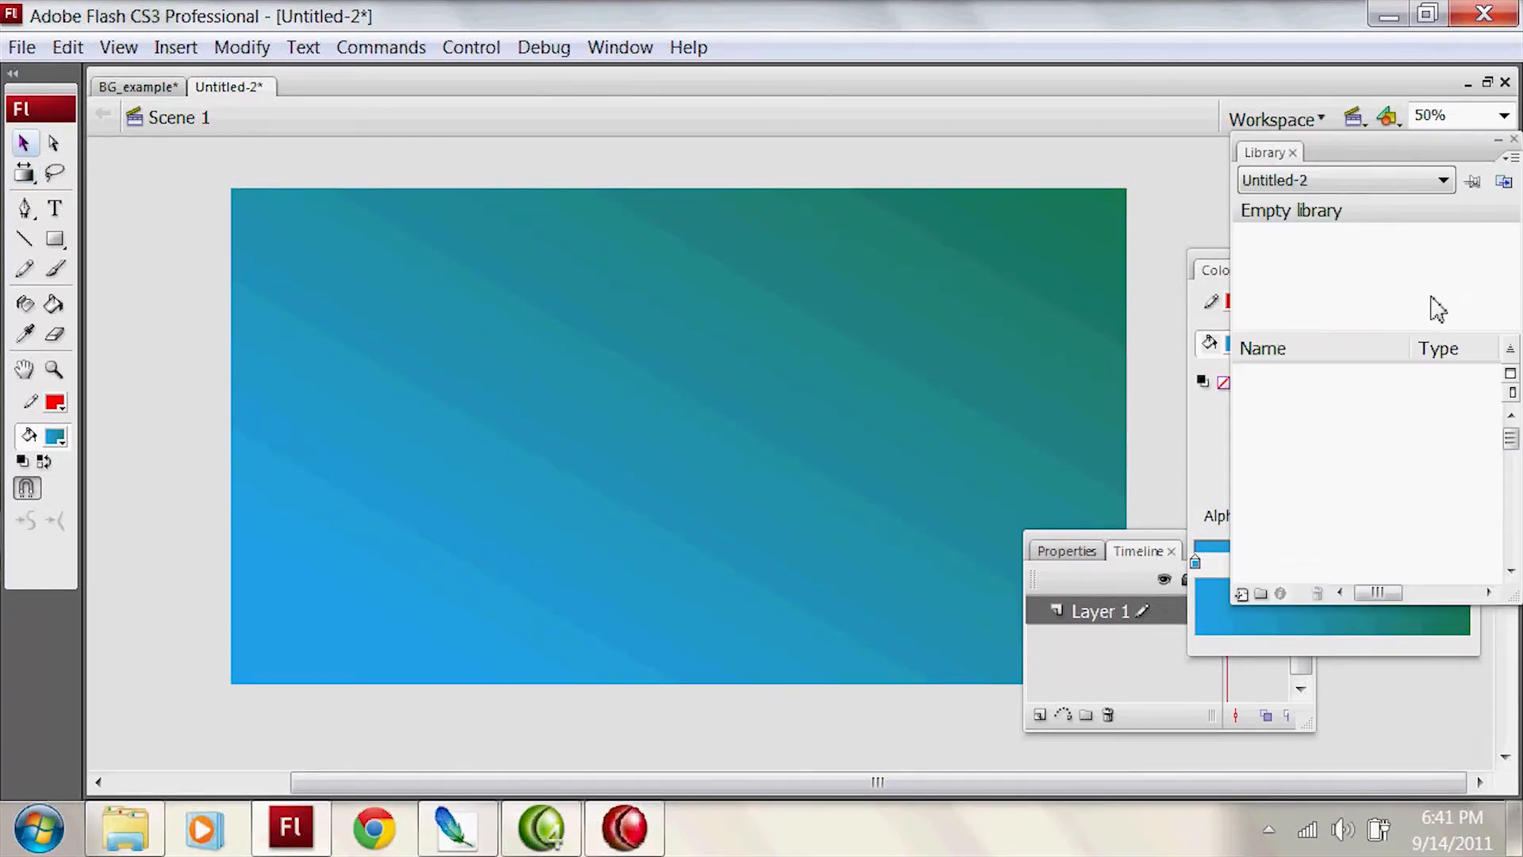
{"action": "left_click_drag", "start_coordinate": [1384, 154], "coordinate": [1409, 145]}
{"action": "left_click", "coordinate": [1400, 152]}
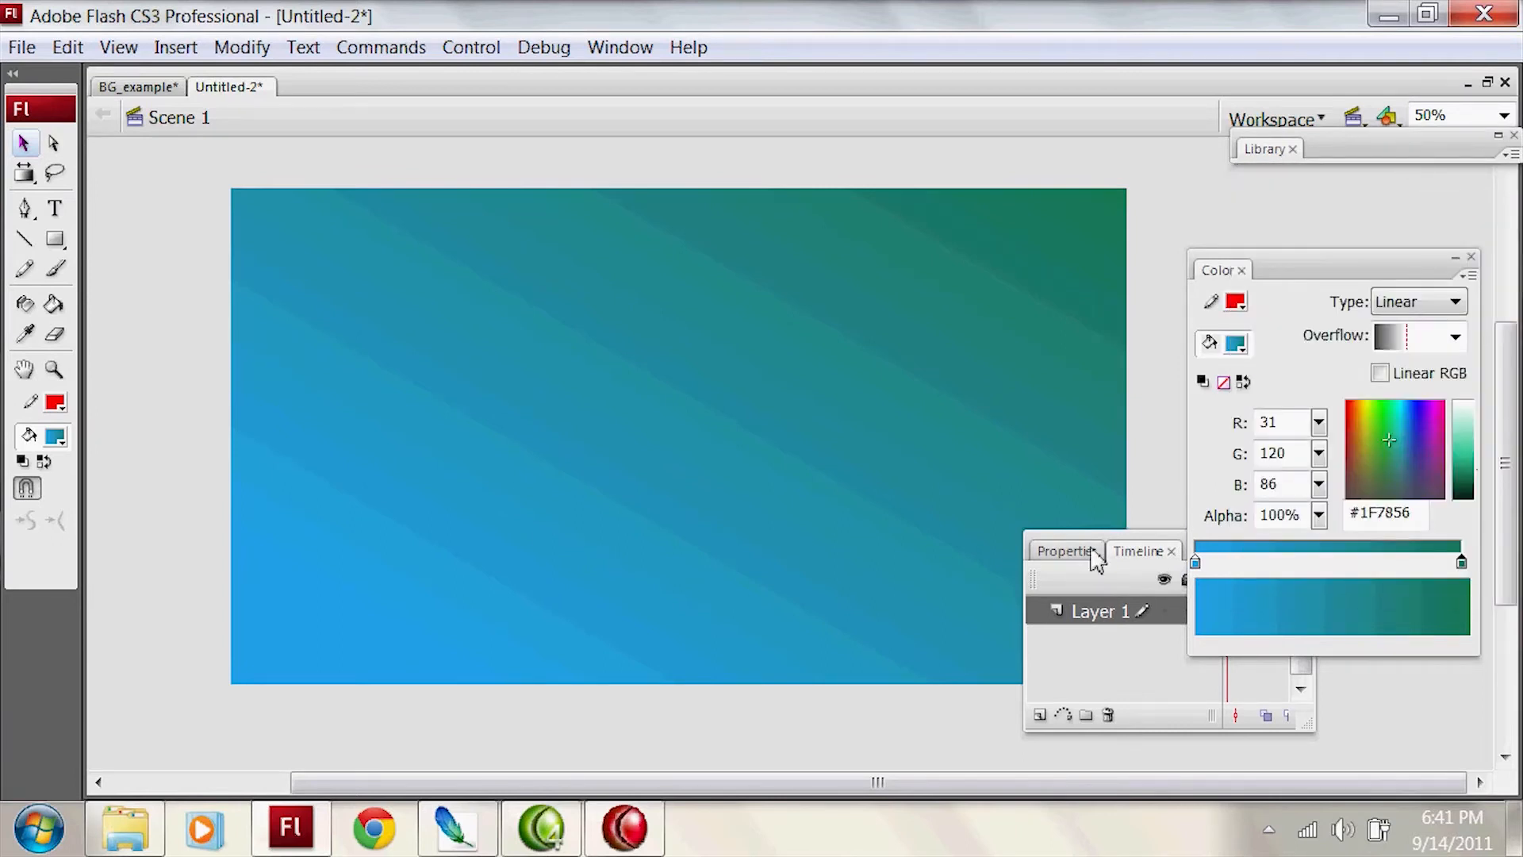
Step: Add a new layer above Layer 1 and set the Brush tool's fill to dark navy #000033
{"action": "left_click", "coordinate": [1132, 588]}
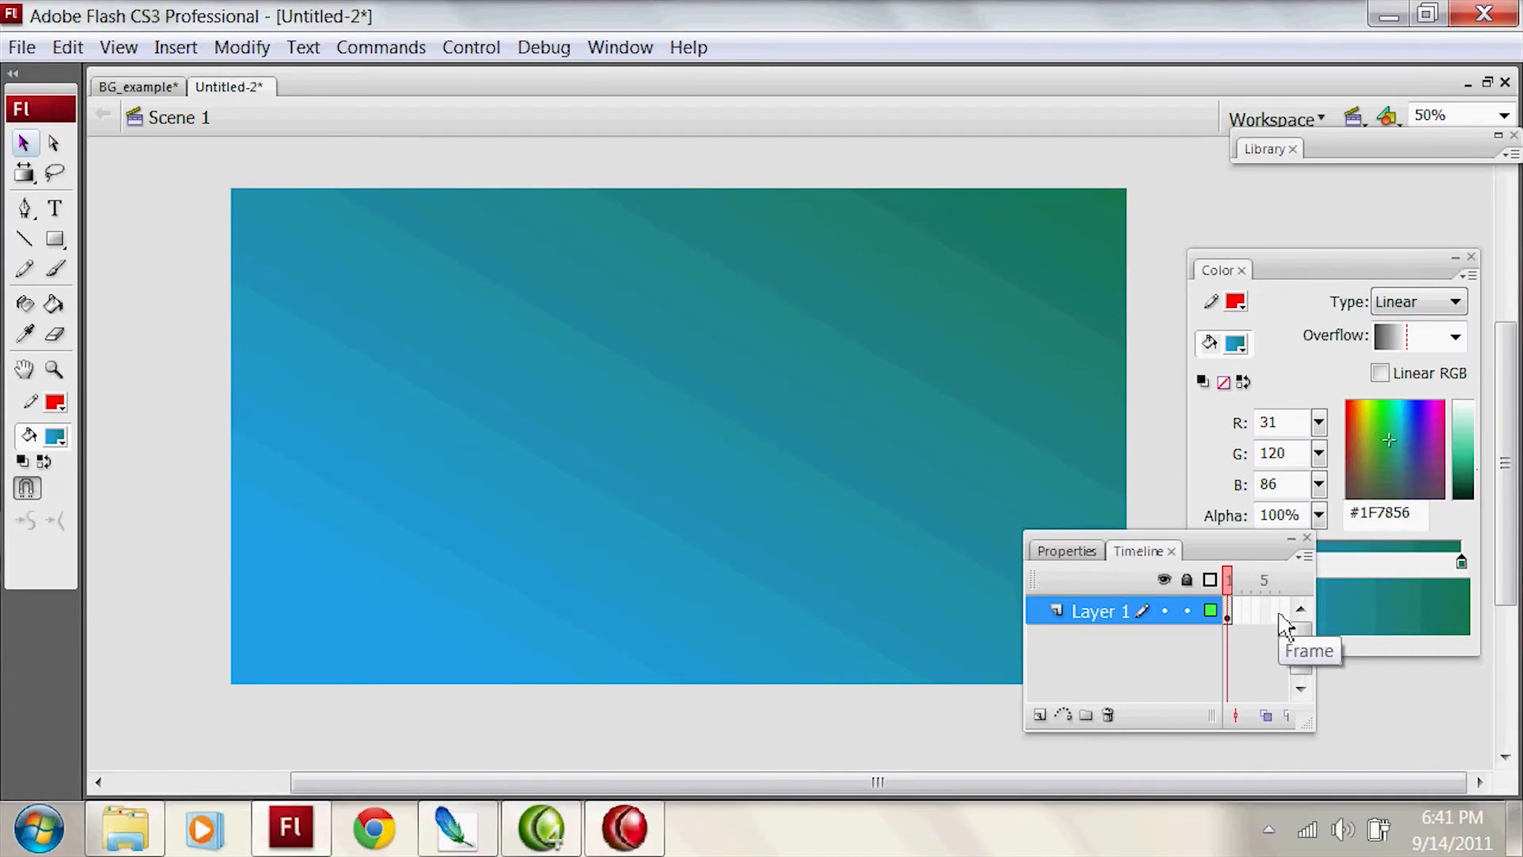
{"action": "left_click", "coordinate": [1039, 715]}
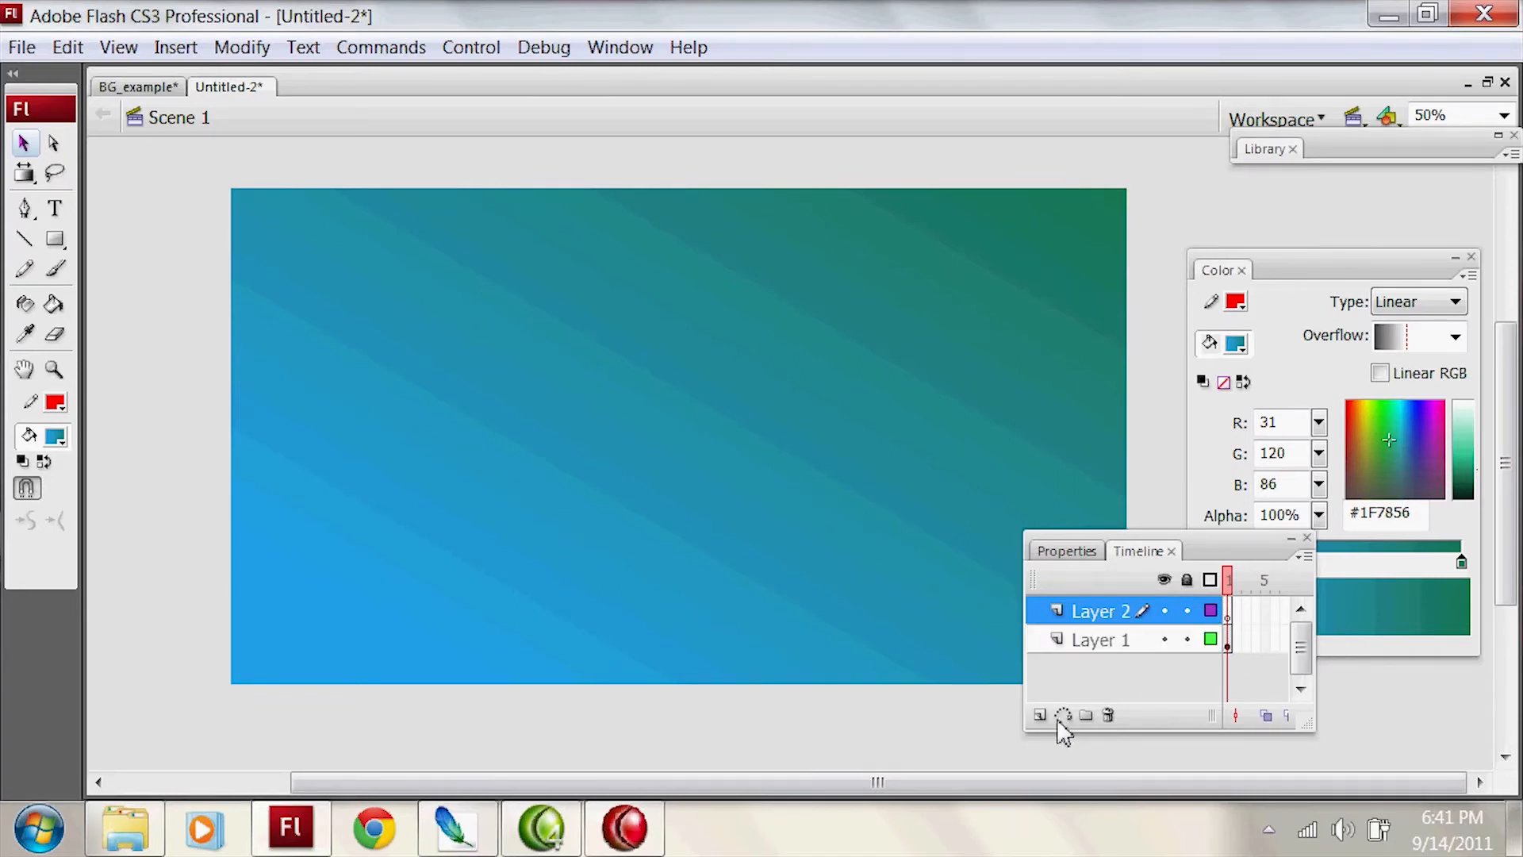
{"action": "key", "text": "b"}
{"action": "left_click", "coordinate": [55, 437]}
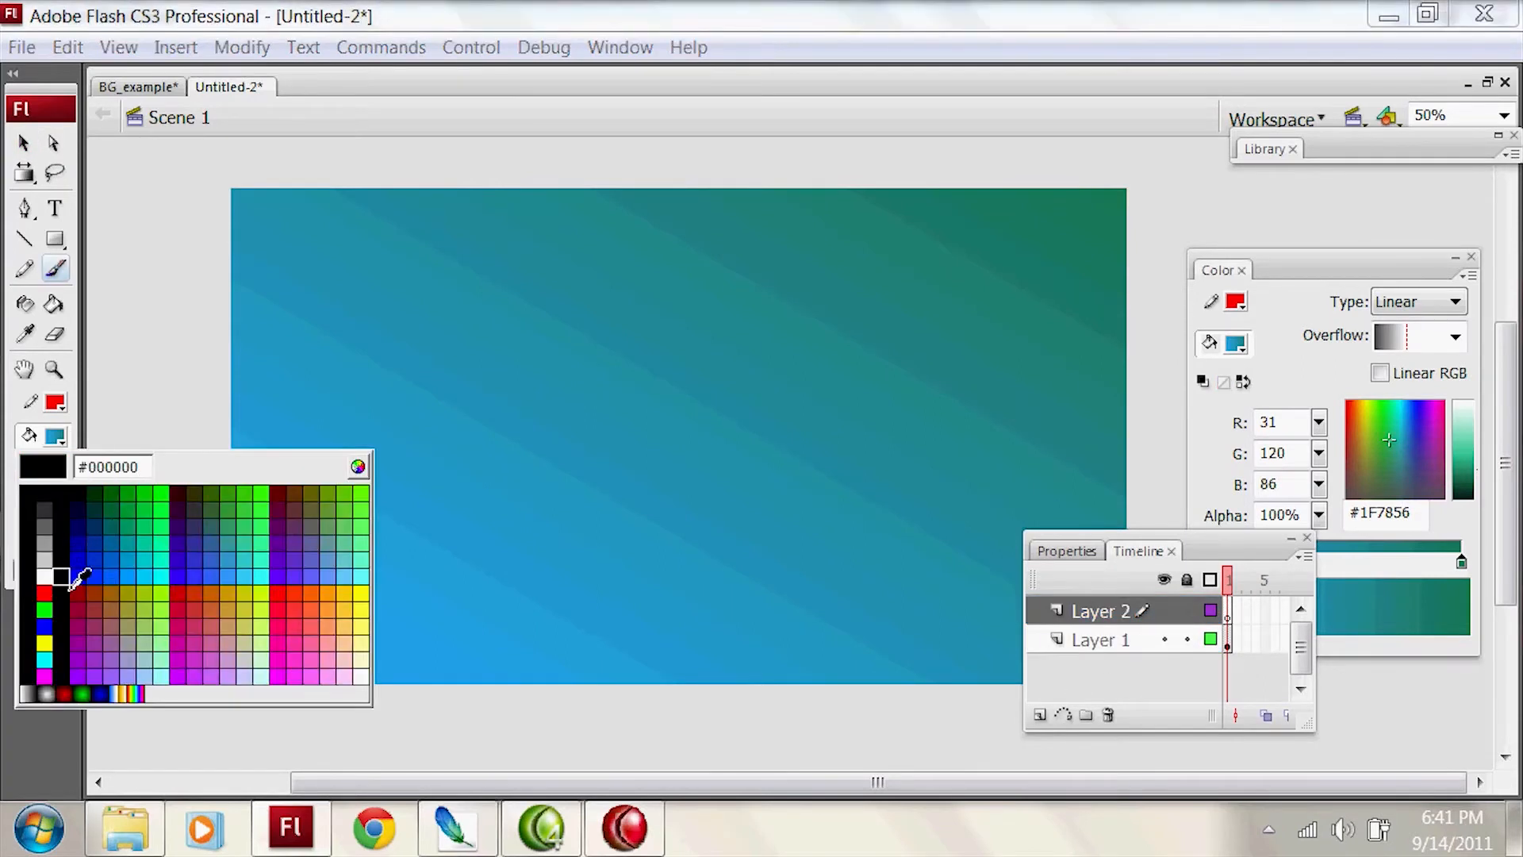
{"action": "left_click", "coordinate": [80, 509]}
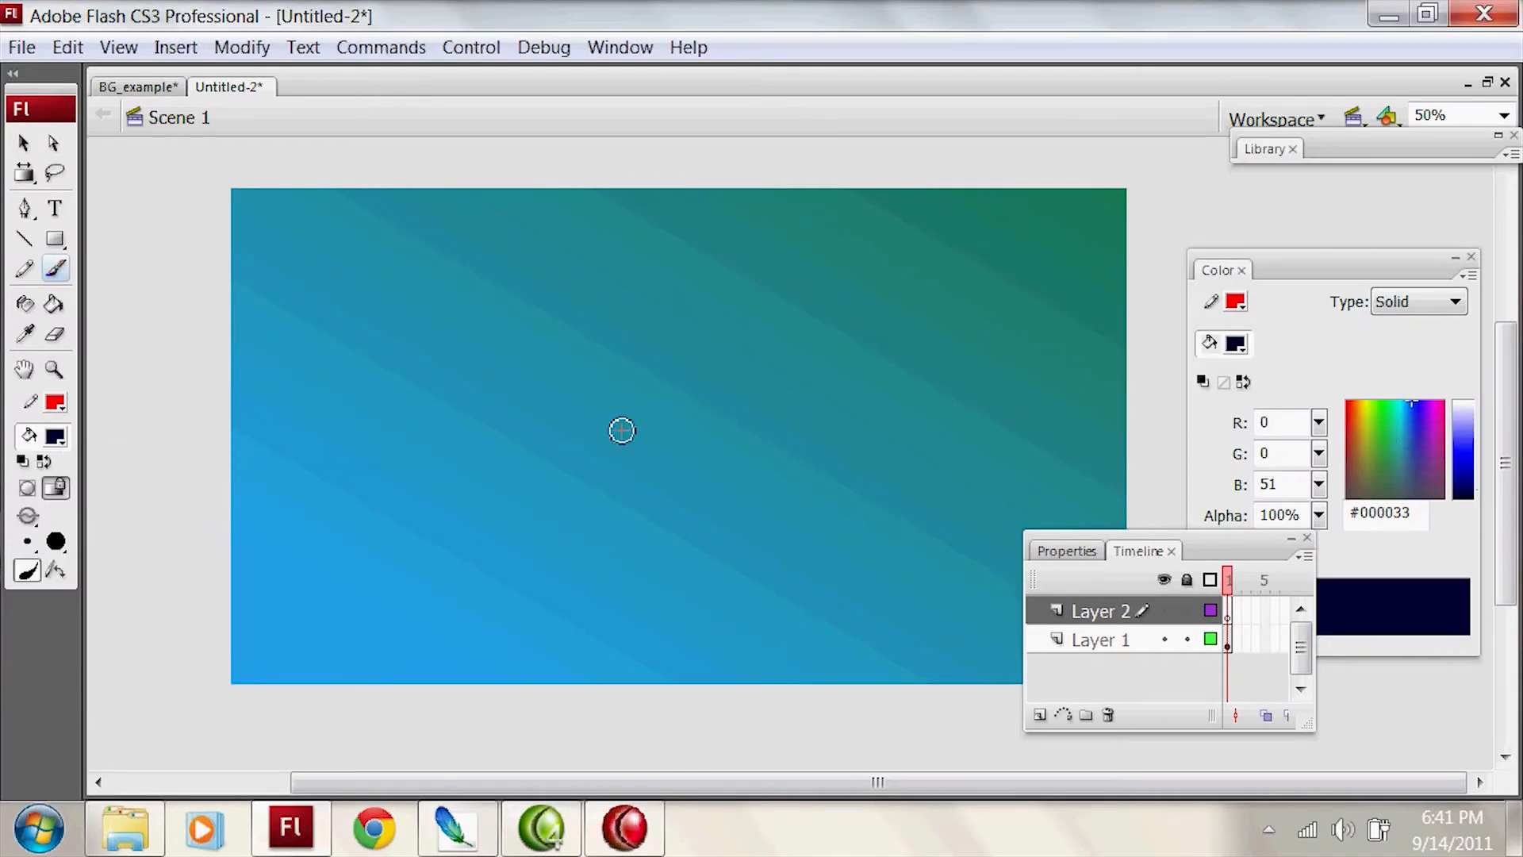
Step: Brush the outline of a box in perspective on Layer 2, right of the canvas centre
{"action": "mouse_move", "coordinate": [607, 536]}
{"action": "left_mouse_down"}
{"action": "mouse_move", "coordinate": [608, 350]}
{"action": "mouse_move", "coordinate": [816, 401]}
{"action": "left_mouse_up"}
{"action": "left_click_drag", "start_coordinate": [608, 345], "coordinate": [872, 326]}
{"action": "mouse_move", "coordinate": [841, 325]}
{"action": "left_mouse_down"}
{"action": "mouse_move", "coordinate": [1024, 353]}
{"action": "mouse_move", "coordinate": [816, 396]}
{"action": "left_mouse_up"}
{"action": "left_click_drag", "start_coordinate": [1002, 349], "coordinate": [978, 540]}
{"action": "mouse_move", "coordinate": [821, 401]}
{"action": "left_mouse_down"}
{"action": "mouse_move", "coordinate": [817, 577]}
{"action": "mouse_move", "coordinate": [690, 558]}
{"action": "left_mouse_up"}
{"action": "key", "text": "ctrl+z"}
{"action": "mouse_move", "coordinate": [603, 512]}
{"action": "left_mouse_down"}
{"action": "mouse_move", "coordinate": [817, 608]}
{"action": "mouse_move", "coordinate": [994, 551]}
{"action": "left_mouse_up"}
{"action": "mouse_move", "coordinate": [986, 546]}
{"action": "left_mouse_down"}
{"action": "mouse_move", "coordinate": [815, 607]}
{"action": "mouse_move", "coordinate": [984, 547]}
{"action": "left_mouse_up"}
{"action": "mouse_move", "coordinate": [981, 544]}
{"action": "left_mouse_down"}
{"action": "mouse_move", "coordinate": [1006, 354]}
{"action": "mouse_move", "coordinate": [813, 319]}
{"action": "left_mouse_up"}
{"action": "mouse_move", "coordinate": [860, 320]}
{"action": "left_mouse_down"}
{"action": "mouse_move", "coordinate": [596, 347]}
{"action": "mouse_move", "coordinate": [778, 319]}
{"action": "left_mouse_up"}
Step: Set the brush fill to red #FF0000 and draw an arrow from the upper left pointing toward the box
{"action": "left_click", "coordinate": [55, 436]}
{"action": "left_click", "coordinate": [28, 583]}
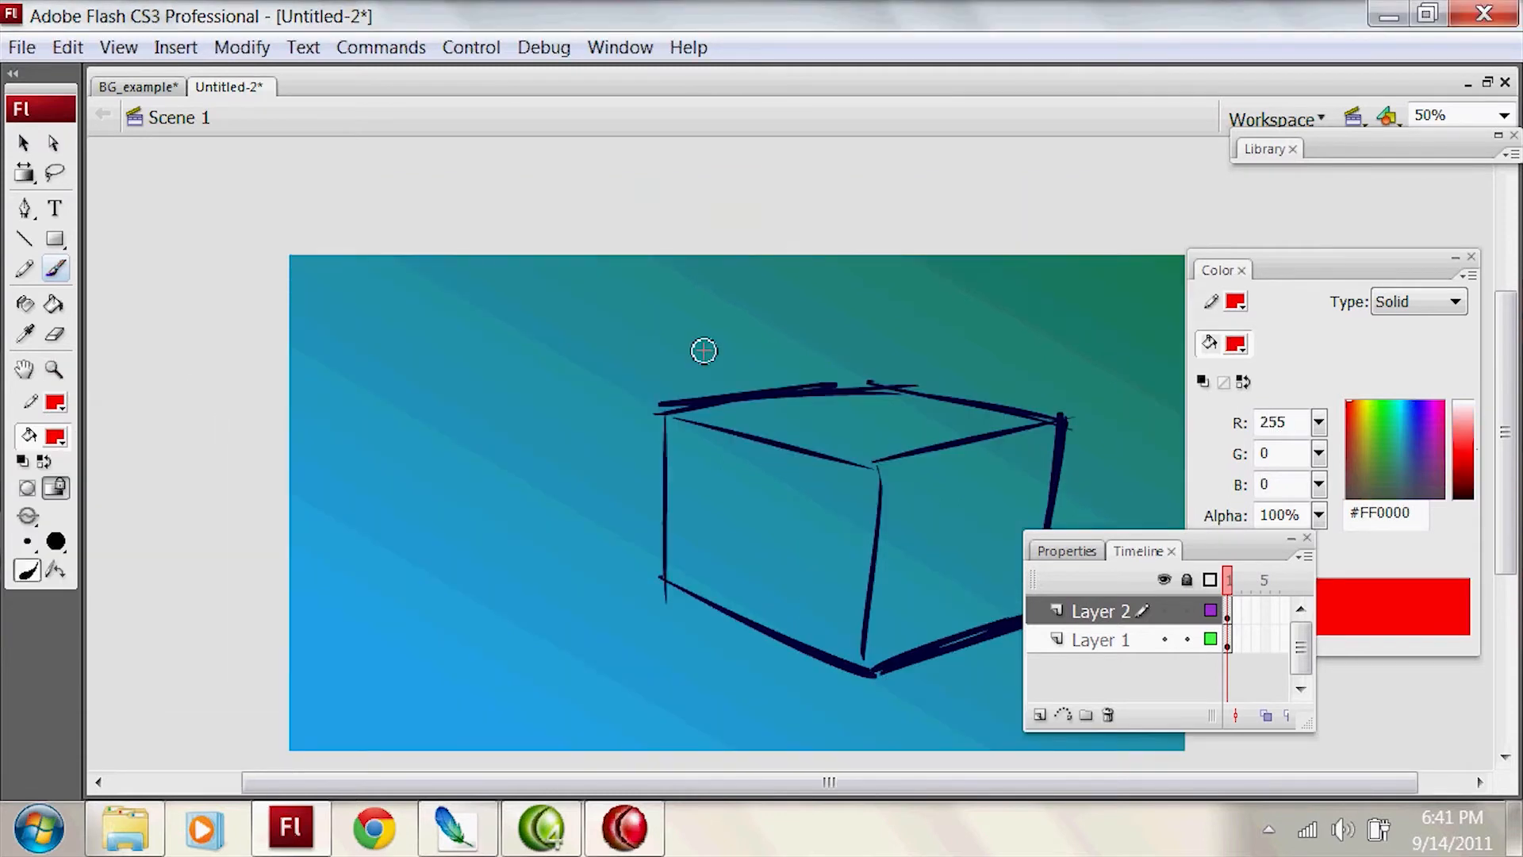
{"action": "mouse_move", "coordinate": [282, 302]}
{"action": "left_mouse_down"}
{"action": "mouse_move", "coordinate": [453, 384]}
{"action": "mouse_move", "coordinate": [449, 322]}
{"action": "left_mouse_up"}
{"action": "key", "text": "ctrl+z"}
{"action": "mouse_move", "coordinate": [216, 279]}
{"action": "left_mouse_down"}
{"action": "mouse_move", "coordinate": [418, 341]}
{"action": "mouse_move", "coordinate": [340, 273]}
{"action": "left_mouse_up"}
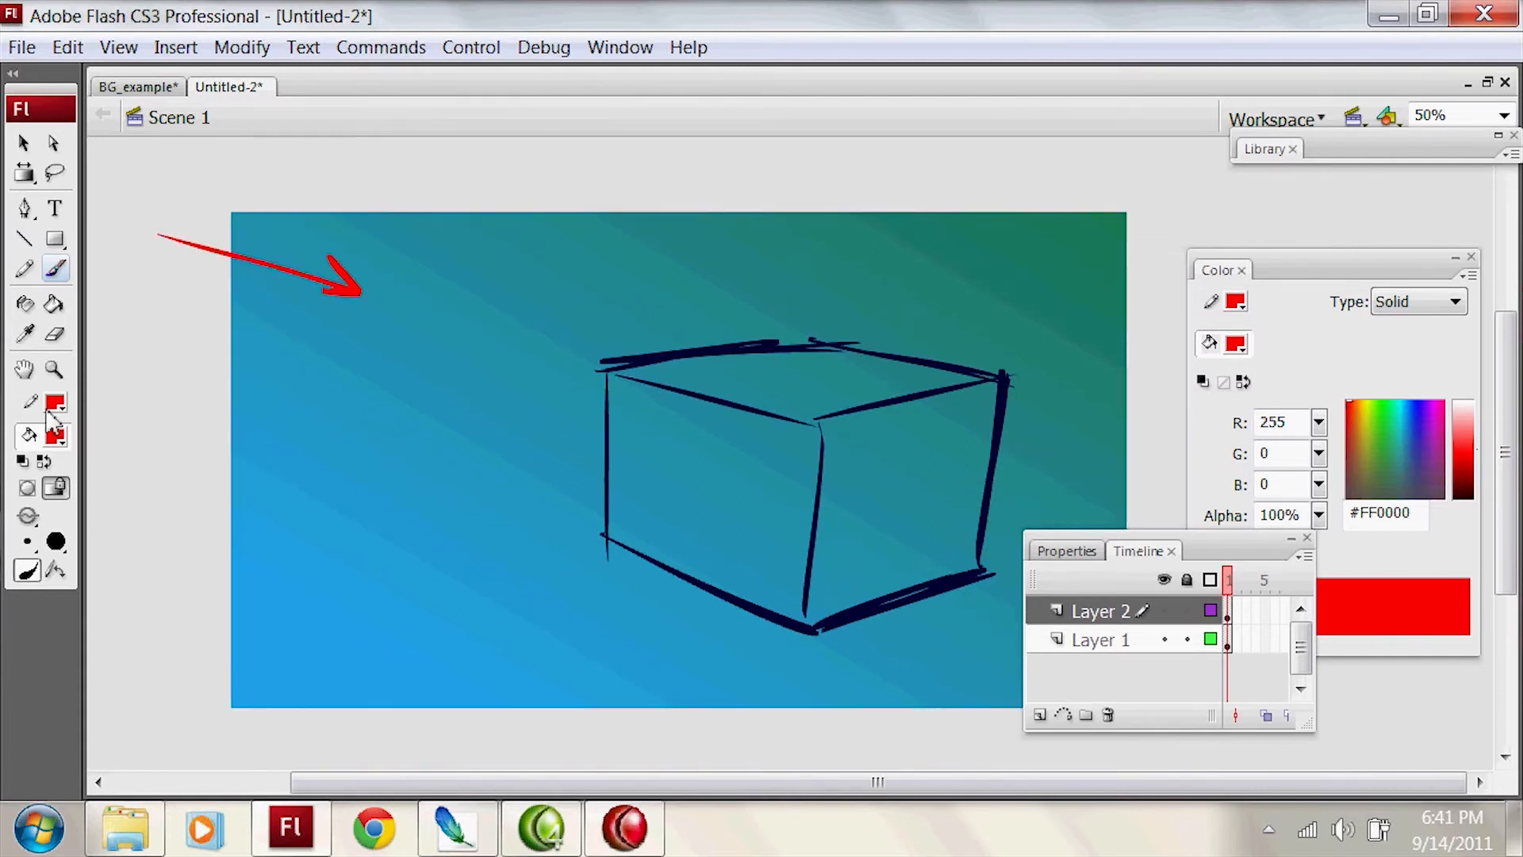
Step: Set the brush fill colour to pale green #DFF5B4
{"action": "left_click", "coordinate": [53, 437]}
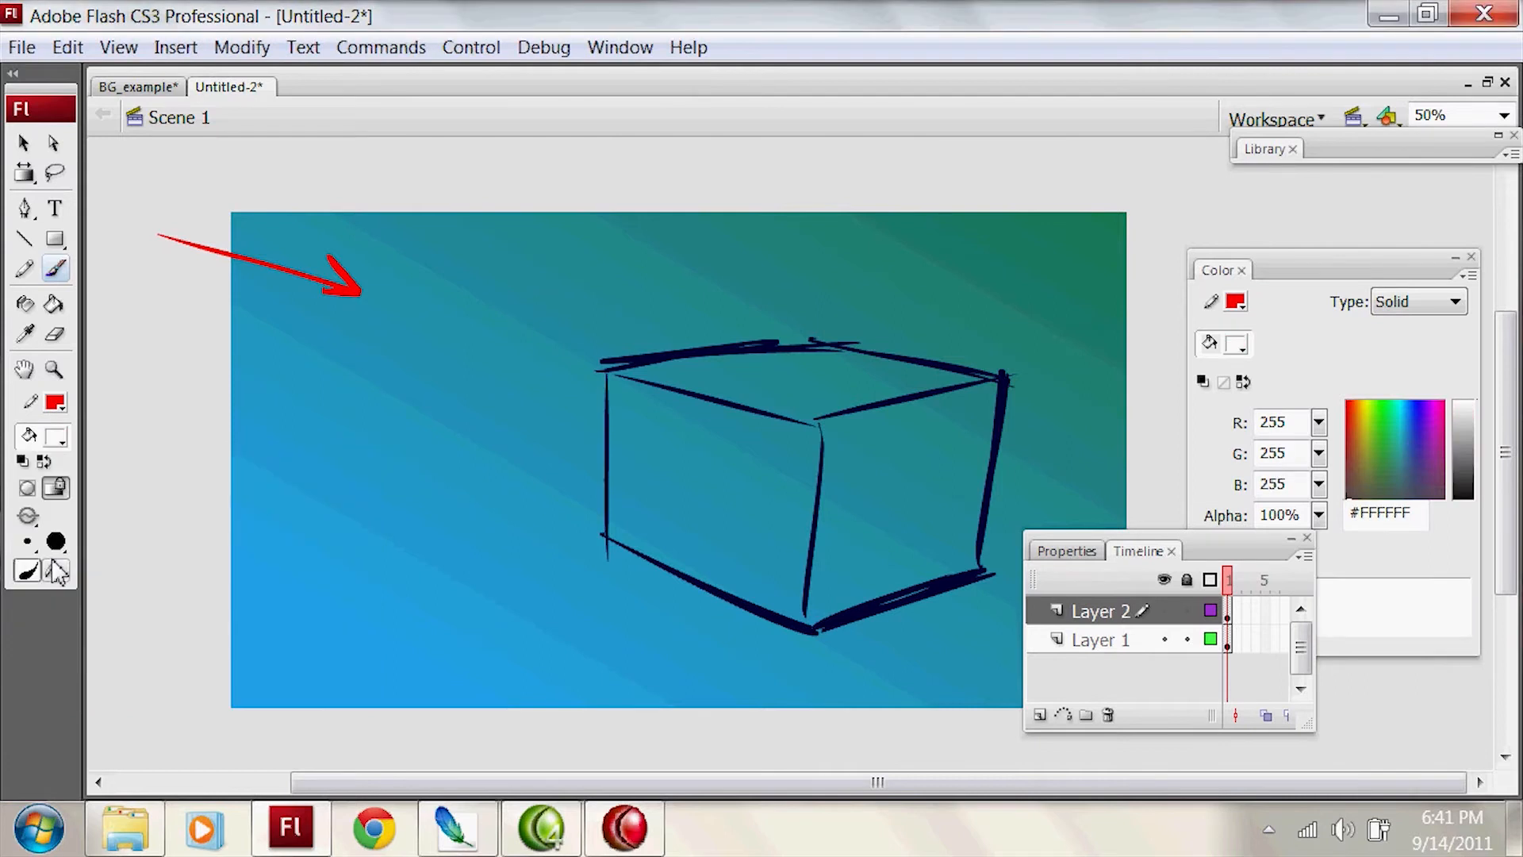
{"action": "left_click", "coordinate": [44, 568]}
{"action": "left_click", "coordinate": [1465, 439]}
{"action": "left_click_drag", "start_coordinate": [1464, 438], "coordinate": [1464, 421]}
{"action": "left_click_drag", "start_coordinate": [1366, 427], "coordinate": [1367, 421]}
{"action": "left_click", "coordinate": [1464, 420]}
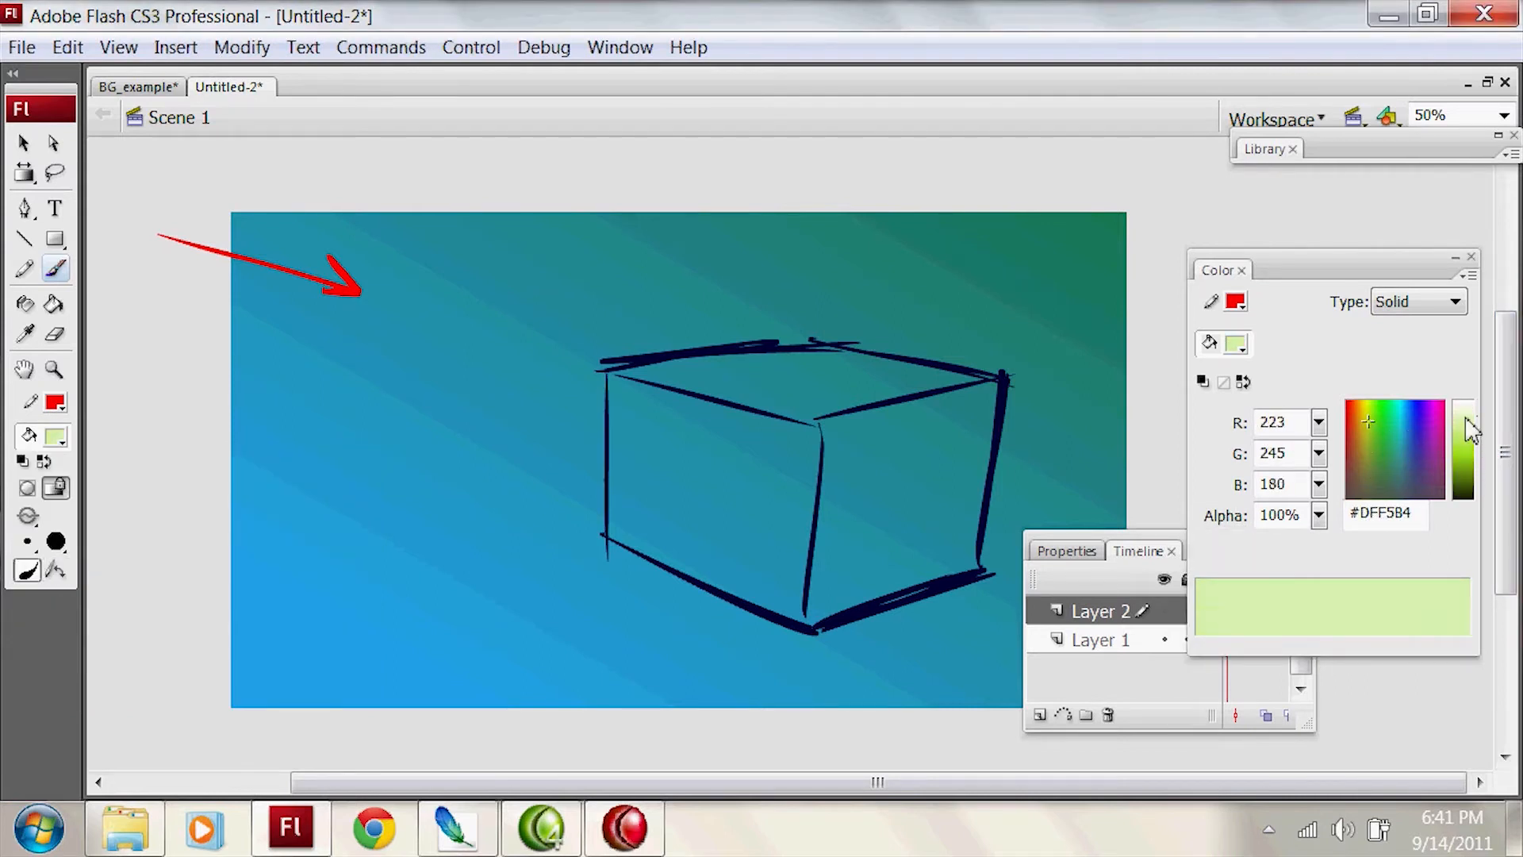
Step: Brush over the gaps in the outline of the box's left face and fill that face with the pale green
{"action": "key", "text": "k"}
{"action": "left_click", "coordinate": [765, 476]}
{"action": "key", "text": "ctrl+z"}
{"action": "key", "text": "b"}
{"action": "mouse_move", "coordinate": [735, 406]}
{"action": "left_mouse_down"}
{"action": "mouse_move", "coordinate": [804, 410]}
{"action": "mouse_move", "coordinate": [820, 496]}
{"action": "left_mouse_up"}
{"action": "key", "text": "k"}
{"action": "left_click", "coordinate": [783, 520]}
{"action": "key", "text": "ctrl+z"}
{"action": "key", "text": "b"}
{"action": "left_click_drag", "start_coordinate": [811, 571], "coordinate": [806, 628]}
{"action": "key", "text": "k"}
{"action": "left_click", "coordinate": [778, 520]}
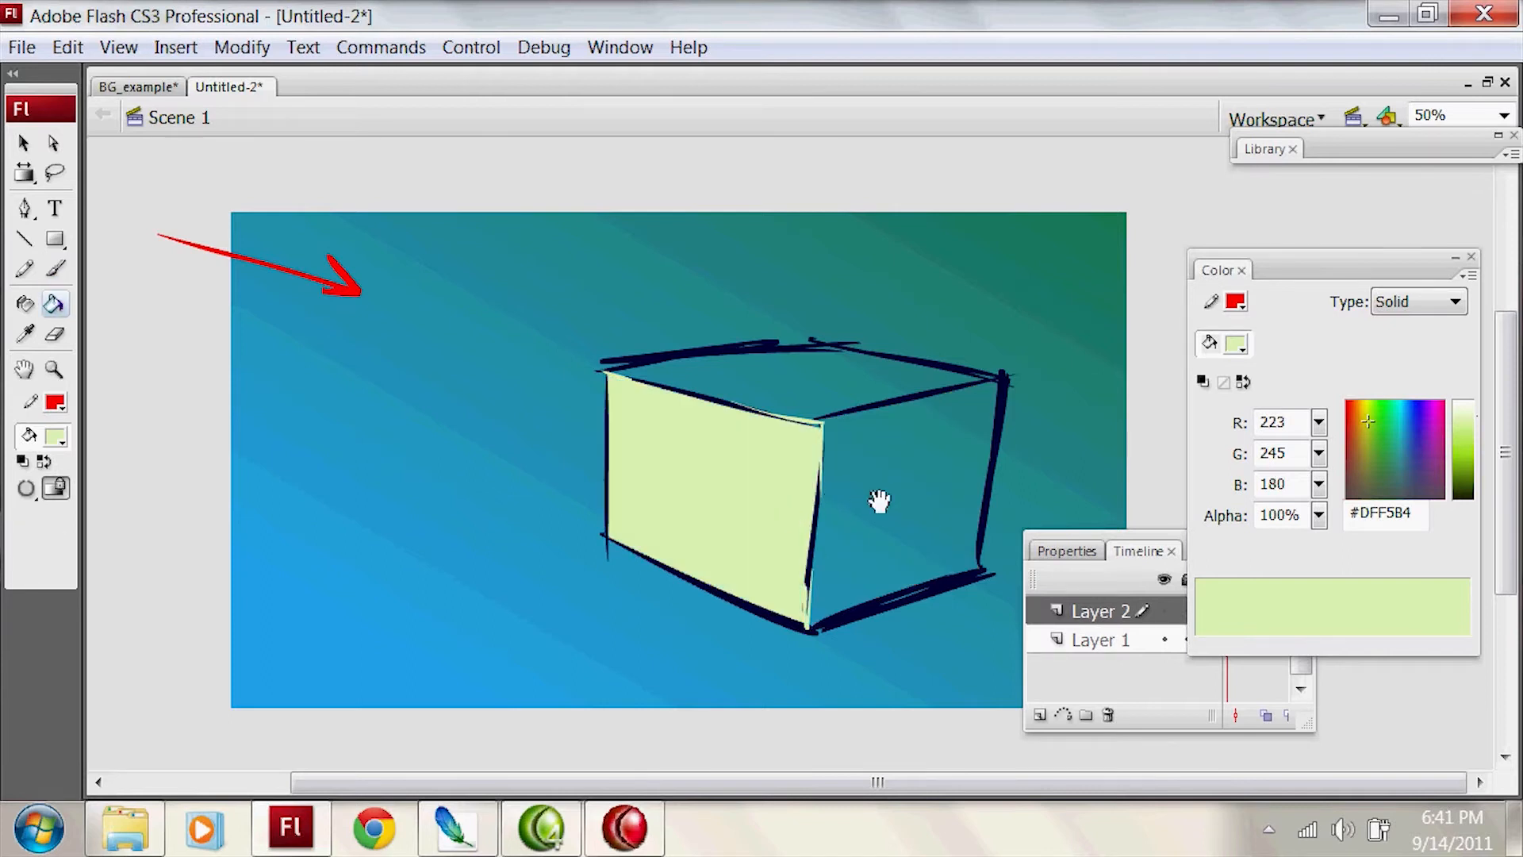
Step: Fill the box's top face with medium green #73CE77
{"action": "scroll", "coordinate": [877, 500], "scroll_direction": "up", "scroll_amount": 2}
{"action": "scroll", "coordinate": [1081, 449], "scroll_direction": "down", "scroll_amount": 1}
{"action": "left_click", "coordinate": [1370, 446]}
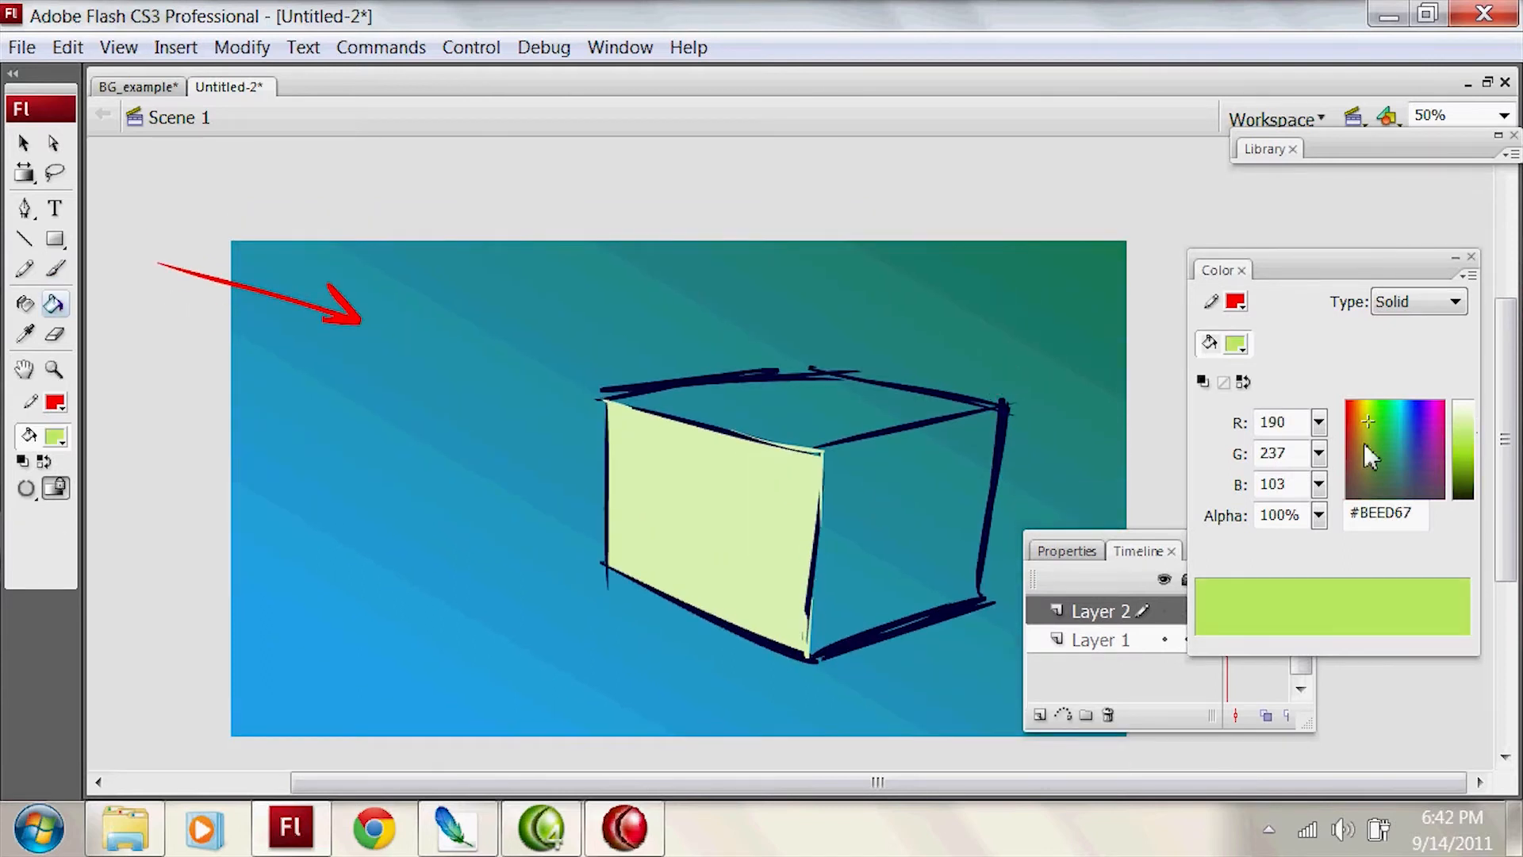
{"action": "left_click", "coordinate": [904, 412]}
{"action": "left_click_drag", "start_coordinate": [1382, 468], "coordinate": [1380, 450]}
{"action": "left_click", "coordinate": [935, 415]}
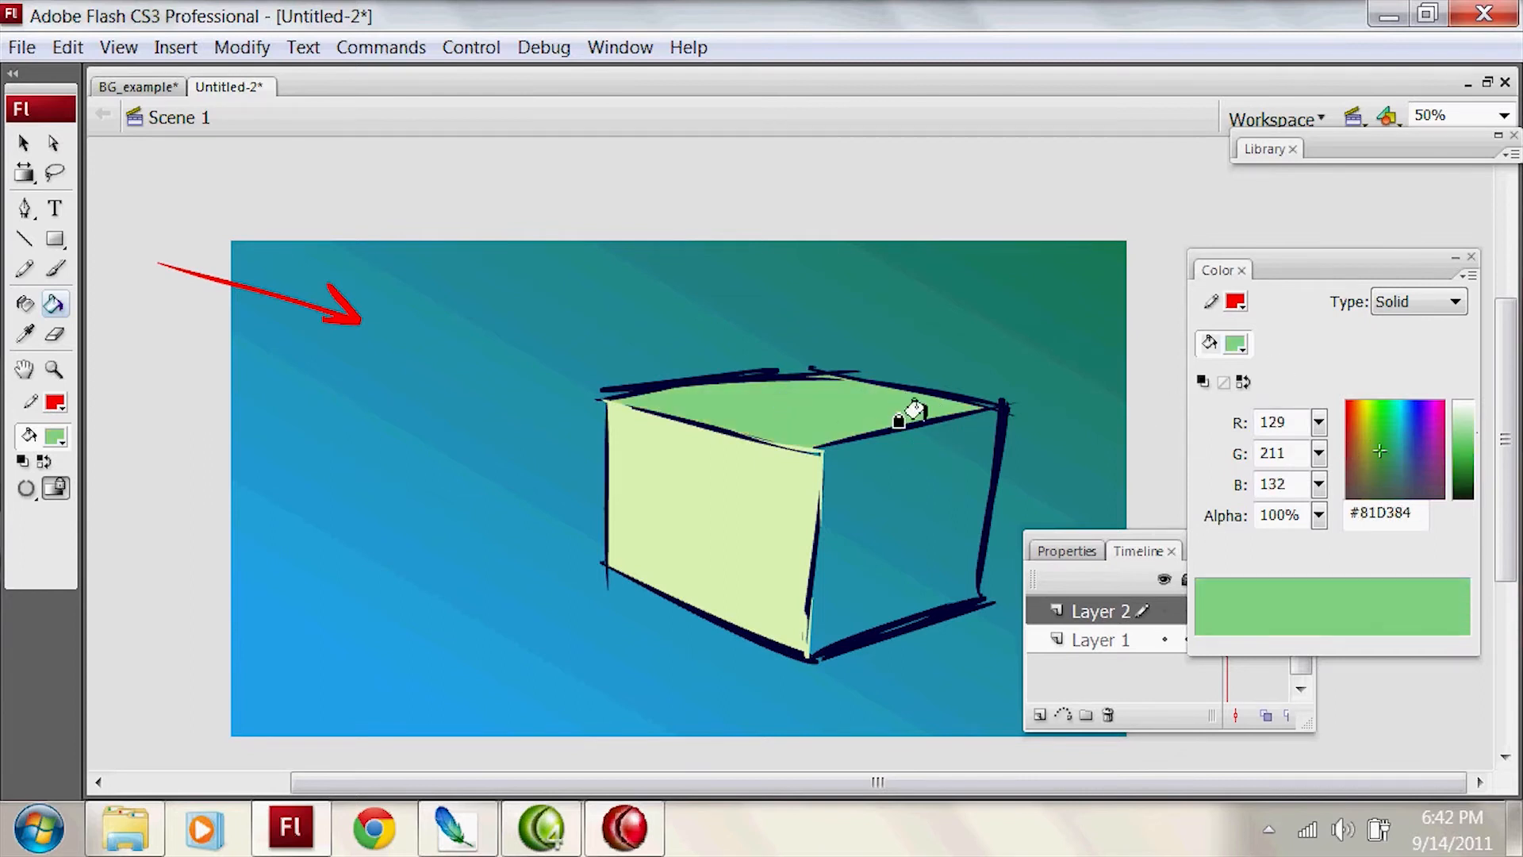
{"action": "key", "text": "b"}
{"action": "left_click", "coordinate": [1477, 437]}
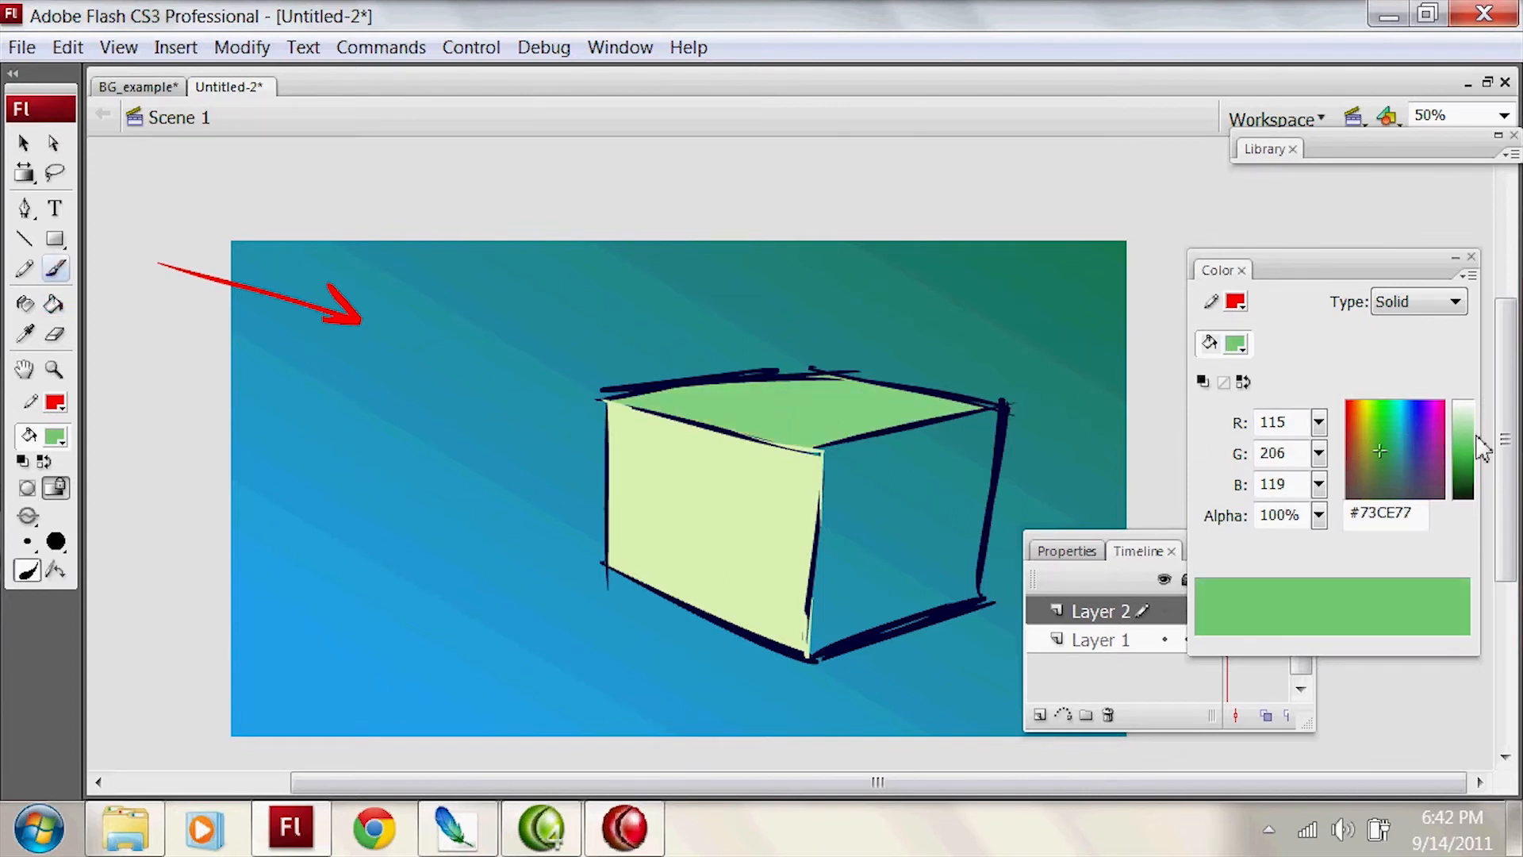
{"action": "key", "text": "k"}
{"action": "left_click", "coordinate": [829, 409]}
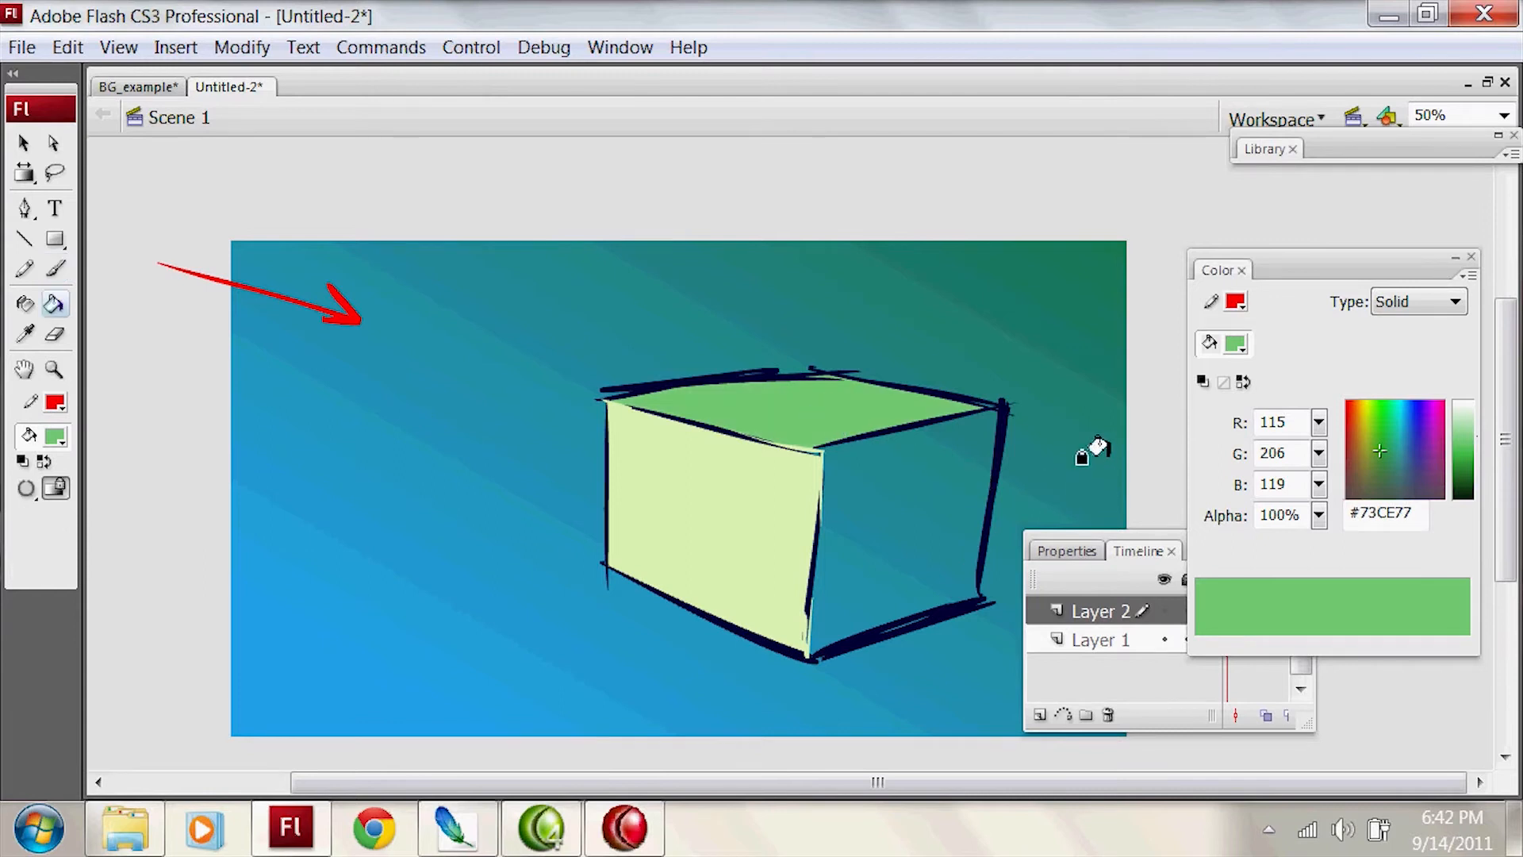
Step: Mix a dark, slightly violet fill colour, #292640
{"action": "scroll", "coordinate": [1067, 381], "scroll_direction": "down", "scroll_amount": 1}
{"action": "left_click", "coordinate": [1407, 471]}
{"action": "left_click_drag", "start_coordinate": [1464, 457], "coordinate": [1463, 479]}
{"action": "left_click", "coordinate": [1413, 472]}
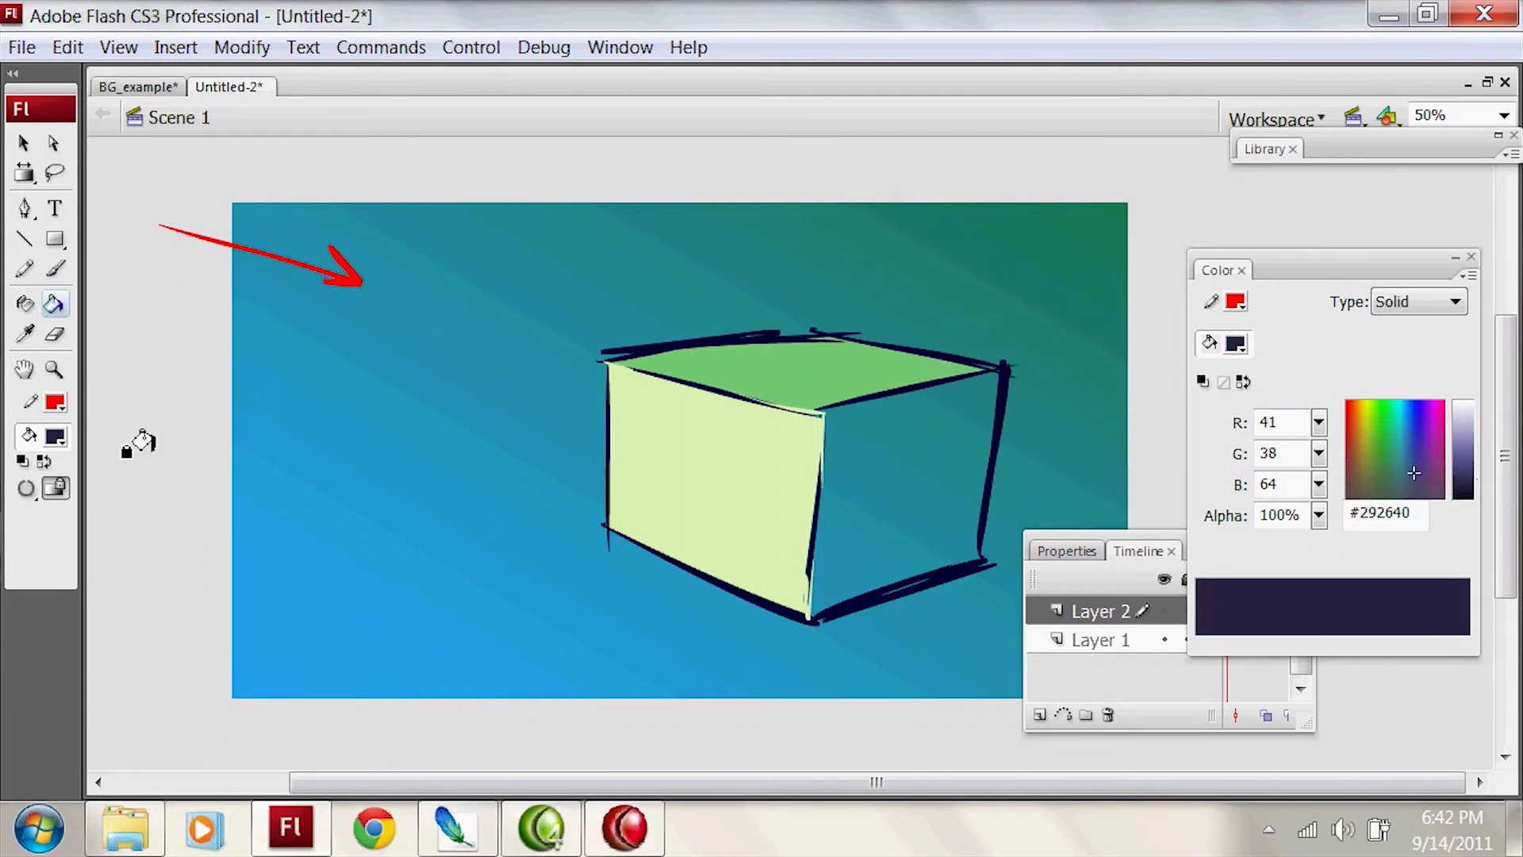
Step: Sample the existing arrow's red #FF0000 as the fill and brush a second arrow from the right pointing toward the box
{"action": "left_click", "coordinate": [54, 436]}
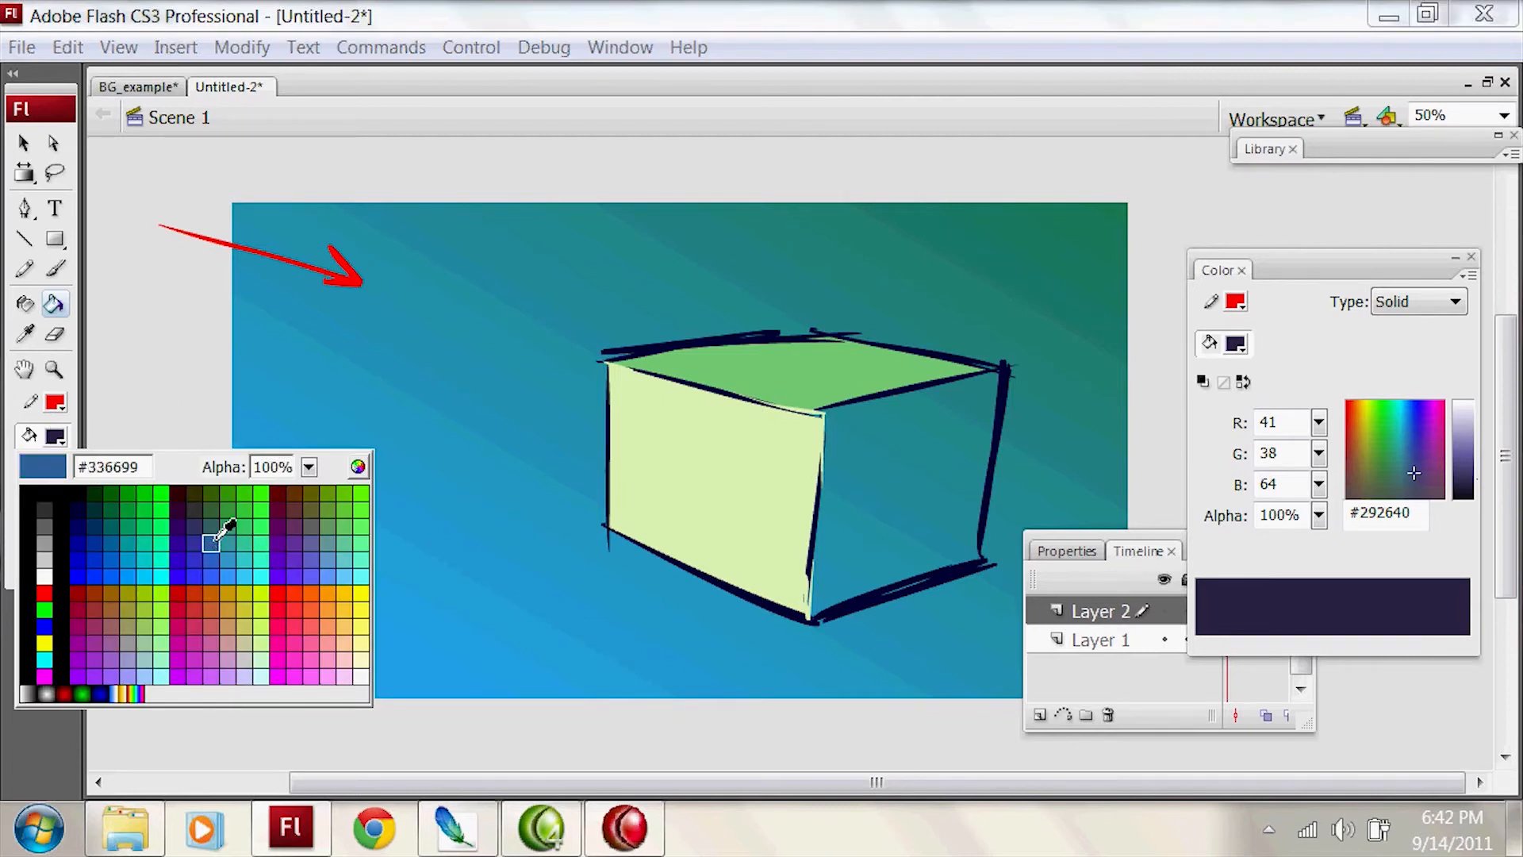
{"action": "left_click", "coordinate": [358, 269]}
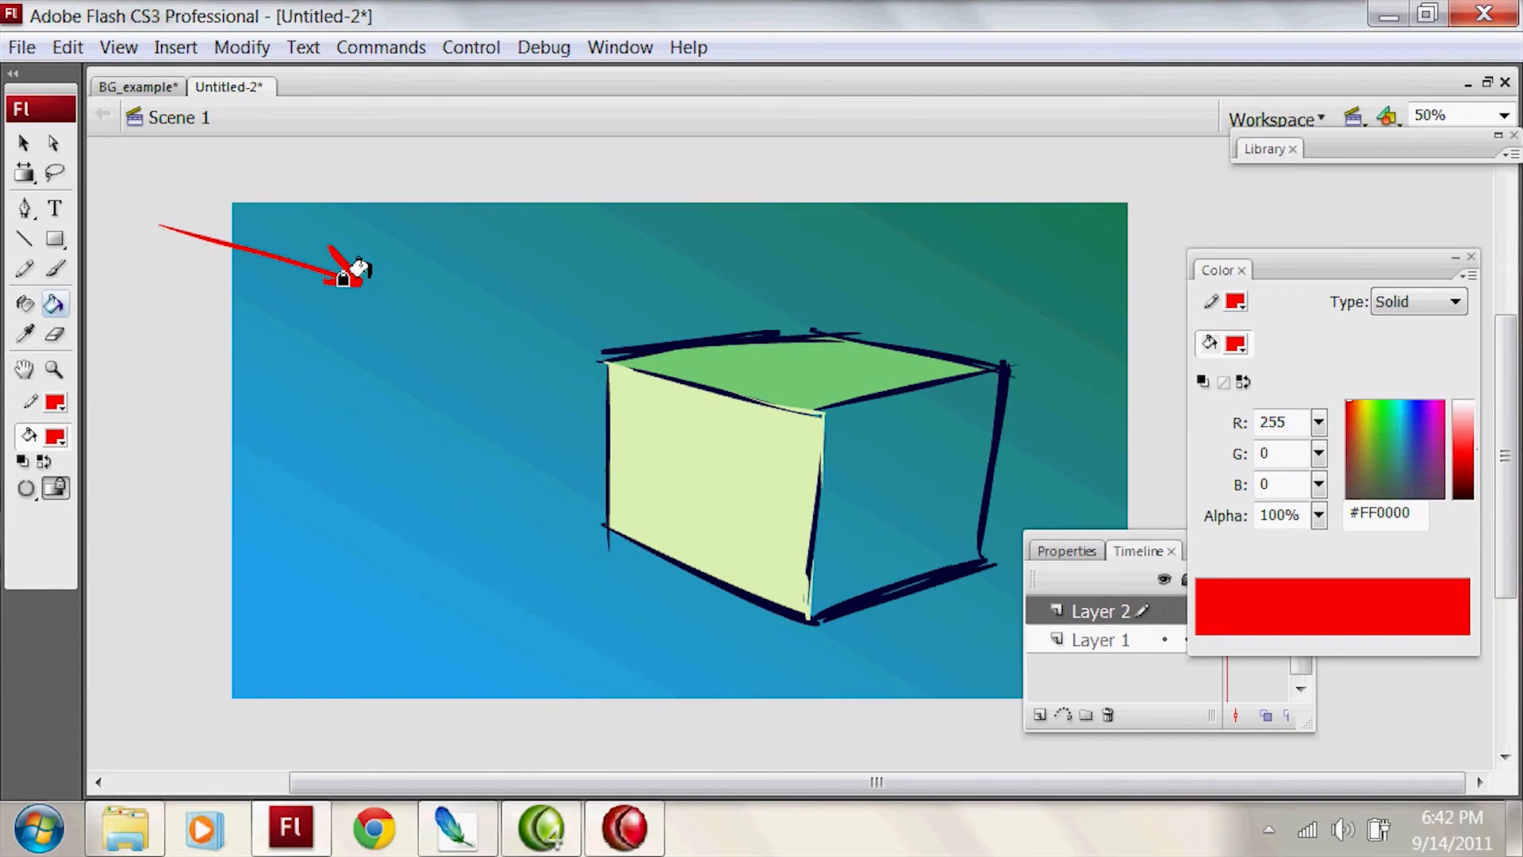
{"action": "left_click_drag", "start_coordinate": [1354, 265], "coordinate": [1444, 506]}
{"action": "key", "text": "b"}
{"action": "mouse_move", "coordinate": [1434, 251]}
{"action": "left_mouse_down"}
{"action": "mouse_move", "coordinate": [1262, 300]}
{"action": "mouse_move", "coordinate": [1269, 359]}
{"action": "left_mouse_up"}
{"action": "key", "text": "ctrl+z"}
{"action": "key", "text": "ctrl+z"}
{"action": "left_click_drag", "start_coordinate": [1393, 271], "coordinate": [1200, 365]}
{"action": "key", "text": "ctrl+z"}
{"action": "left_click_drag", "start_coordinate": [1293, 308], "coordinate": [1067, 384]}
{"action": "left_click_drag", "start_coordinate": [1089, 348], "coordinate": [1092, 403]}
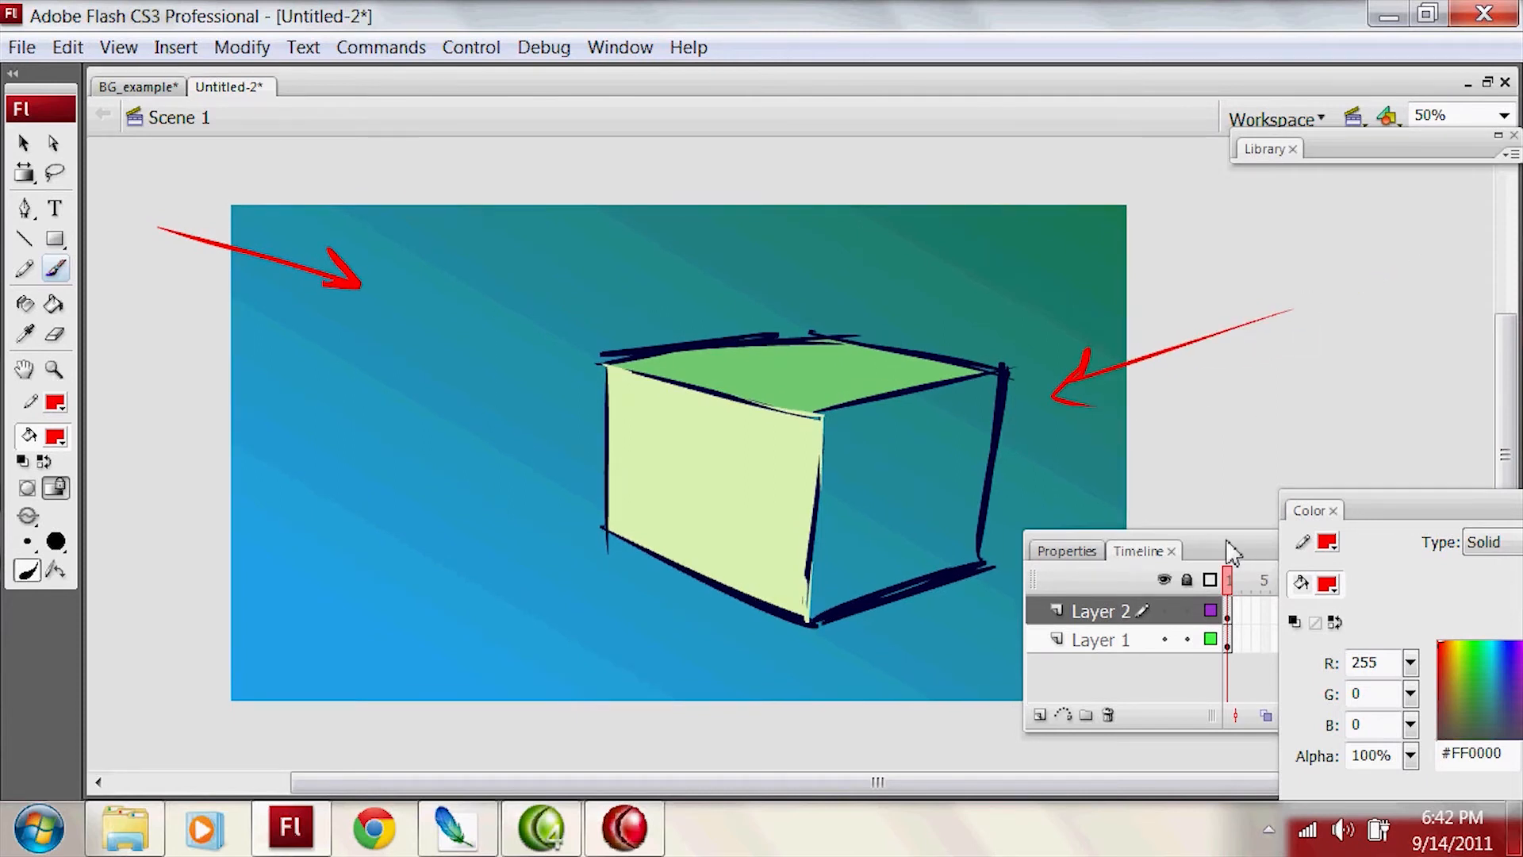
Step: Fill the box's right face with dark navy #1A294D
{"action": "left_click_drag", "start_coordinate": [1230, 546], "coordinate": [1104, 506]}
{"action": "left_click_drag", "start_coordinate": [1456, 517], "coordinate": [1344, 433]}
{"action": "mouse_move", "coordinate": [1382, 609]}
{"action": "left_mouse_down"}
{"action": "mouse_move", "coordinate": [1388, 628]}
{"action": "mouse_move", "coordinate": [1442, 638]}
{"action": "mouse_move", "coordinate": [1385, 607]}
{"action": "left_mouse_up"}
{"action": "key", "text": "k"}
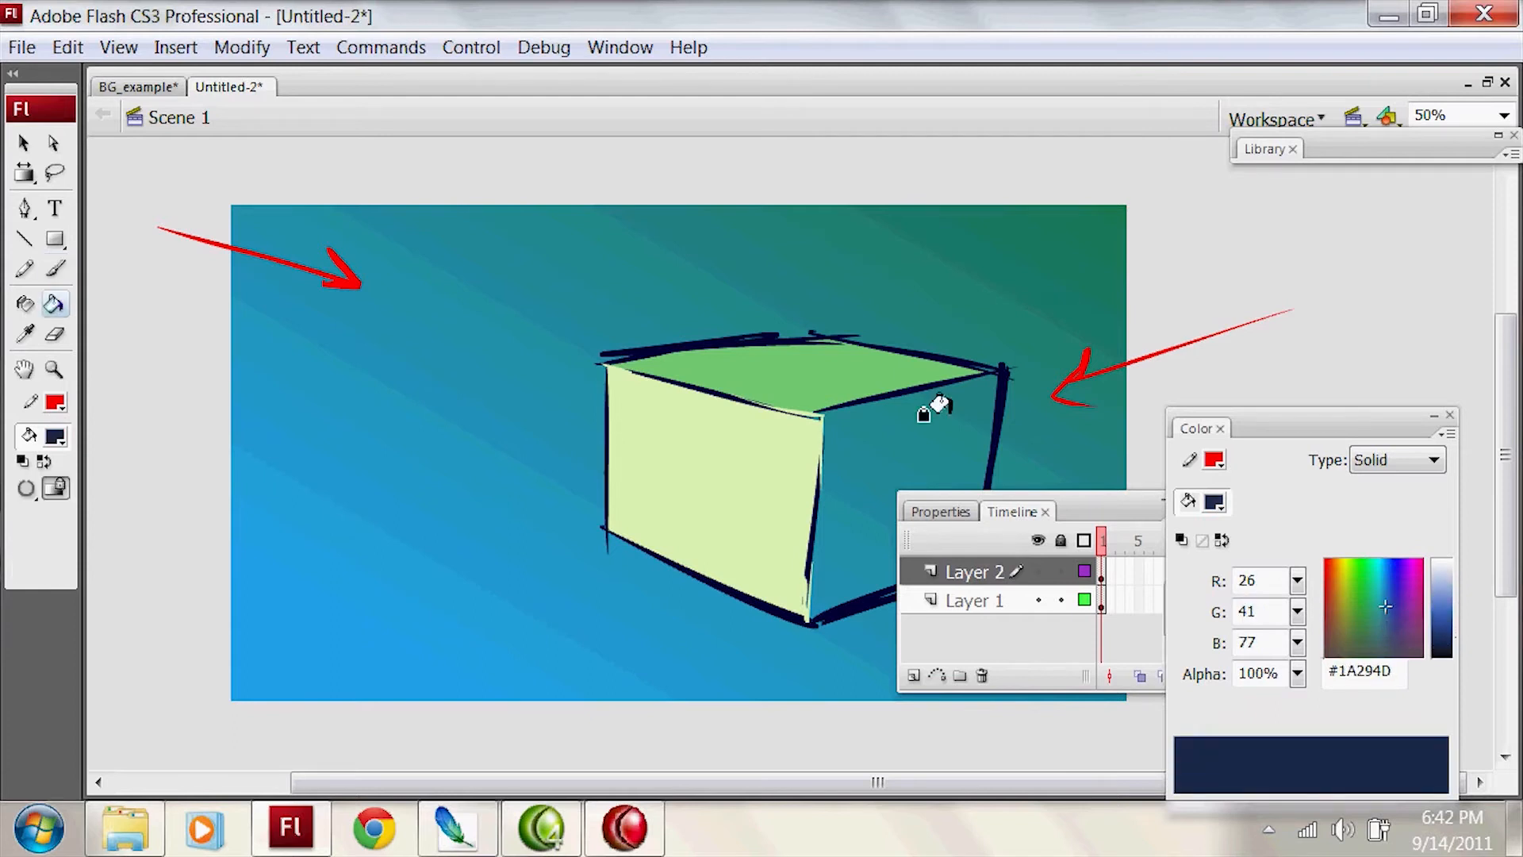
{"action": "left_click", "coordinate": [962, 416]}
Step: Try a black #000000 fill on the box's right face and undo it
{"action": "left_click_drag", "start_coordinate": [1102, 510], "coordinate": [1281, 526]}
{"action": "left_click_drag", "start_coordinate": [1450, 618], "coordinate": [1445, 715]}
{"action": "left_click", "coordinate": [934, 464]}
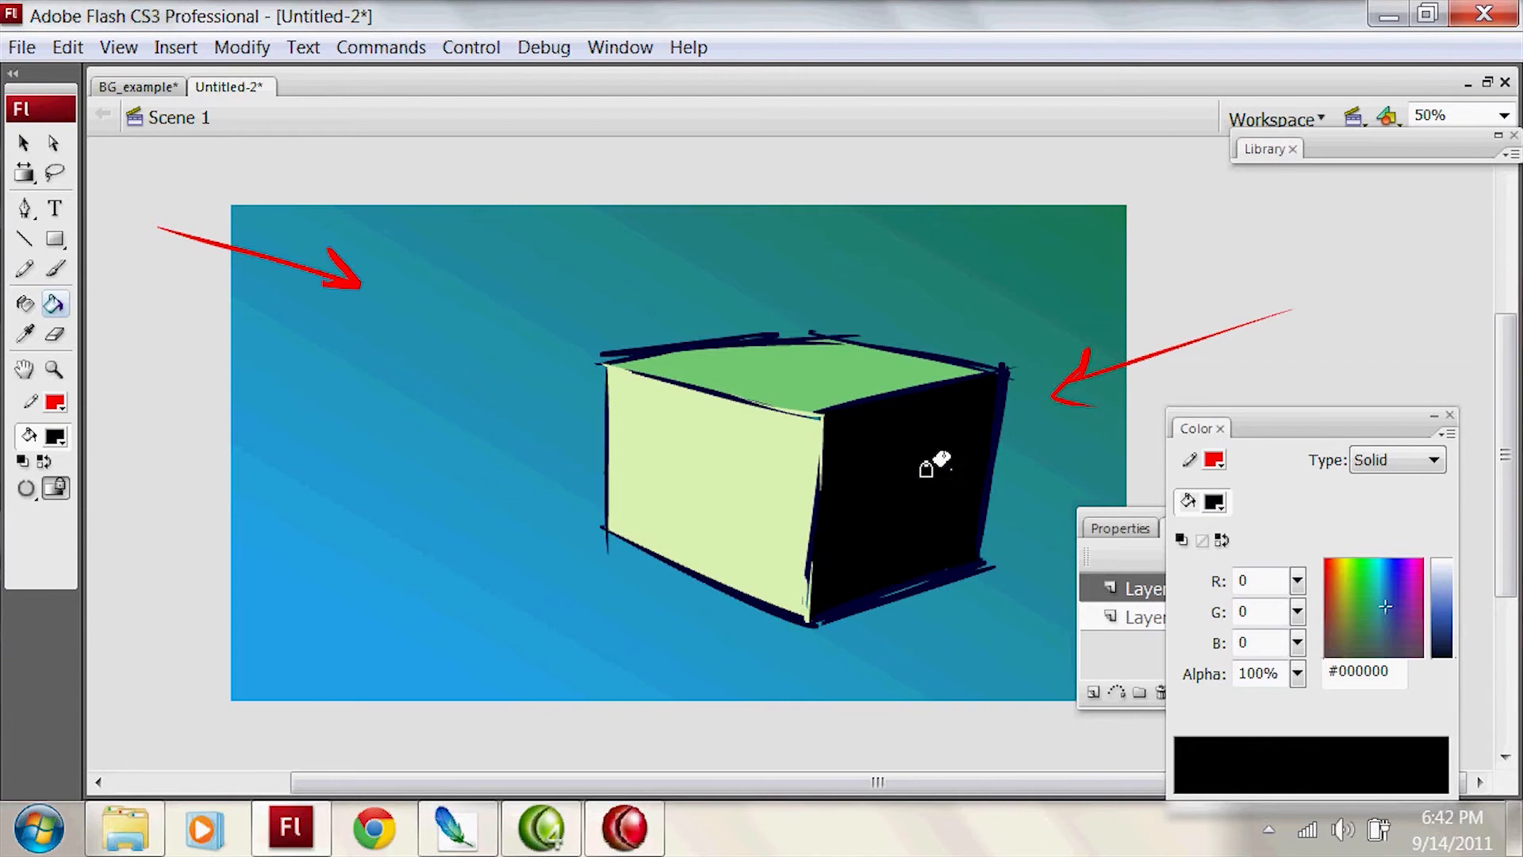
{"action": "key", "text": "ctrl+z"}
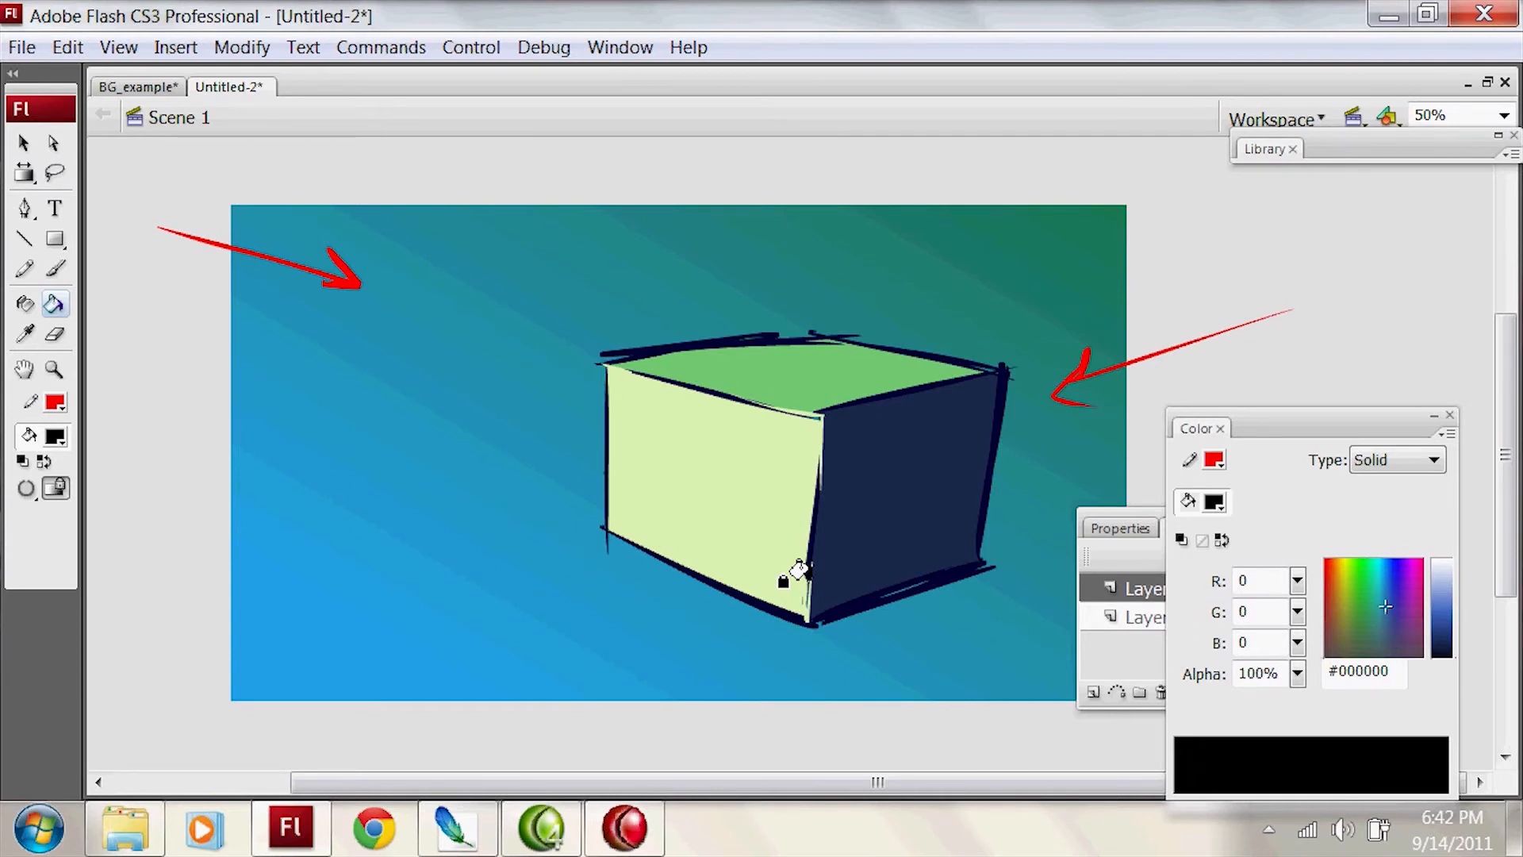
Step: Brush a small black #000000 stick figure just below the lower right corner of the box
{"action": "scroll", "coordinate": [798, 570], "scroll_direction": "down", "scroll_amount": 3}
{"action": "key", "text": "b"}
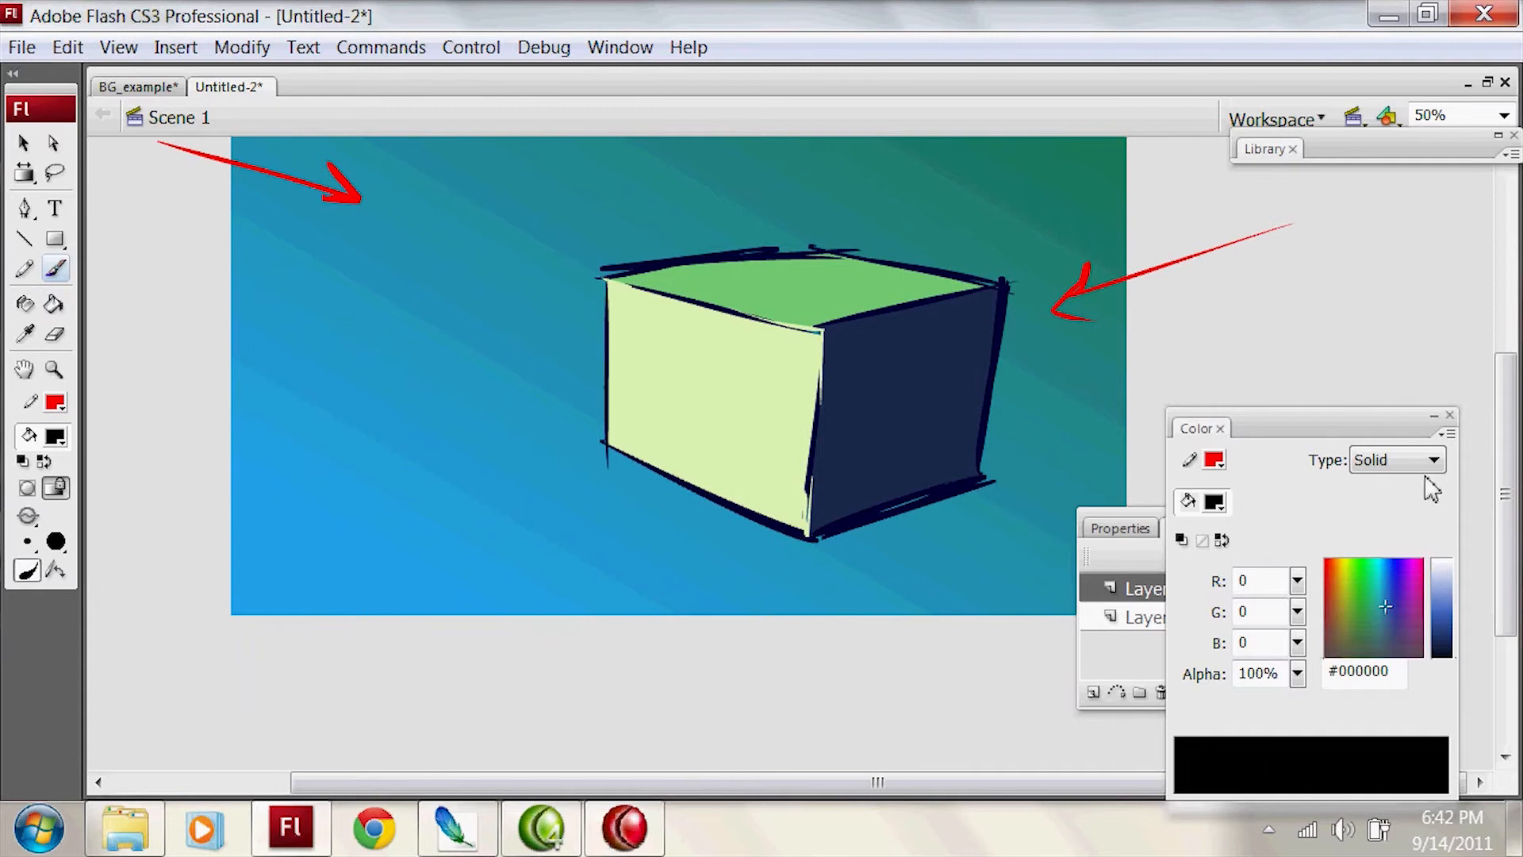
{"action": "left_click_drag", "start_coordinate": [1392, 420], "coordinate": [1401, 326]}
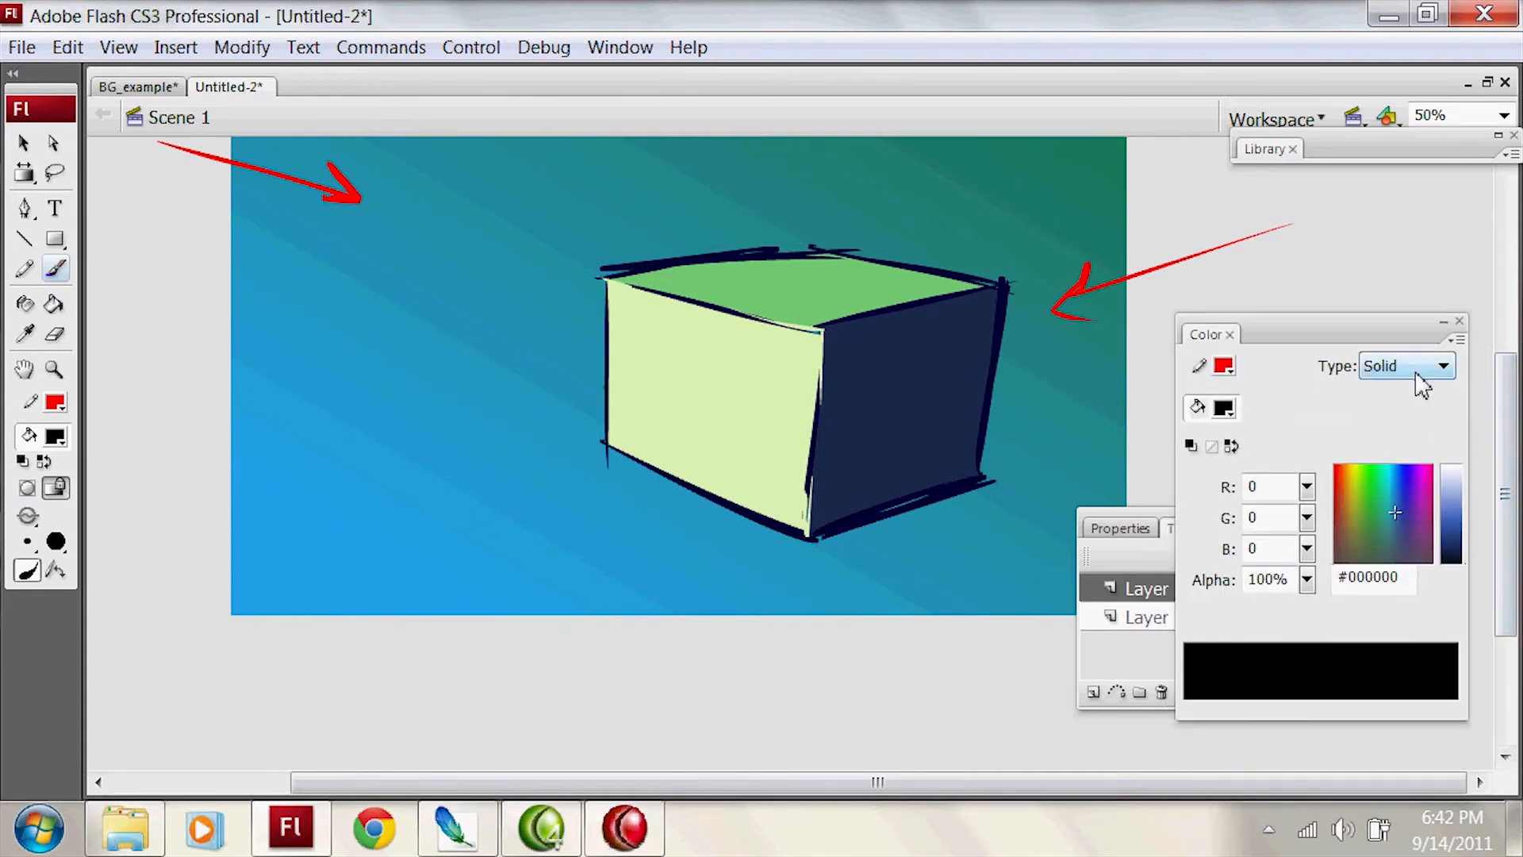
{"action": "left_click", "coordinate": [54, 436]}
{"action": "left_click", "coordinate": [52, 511]}
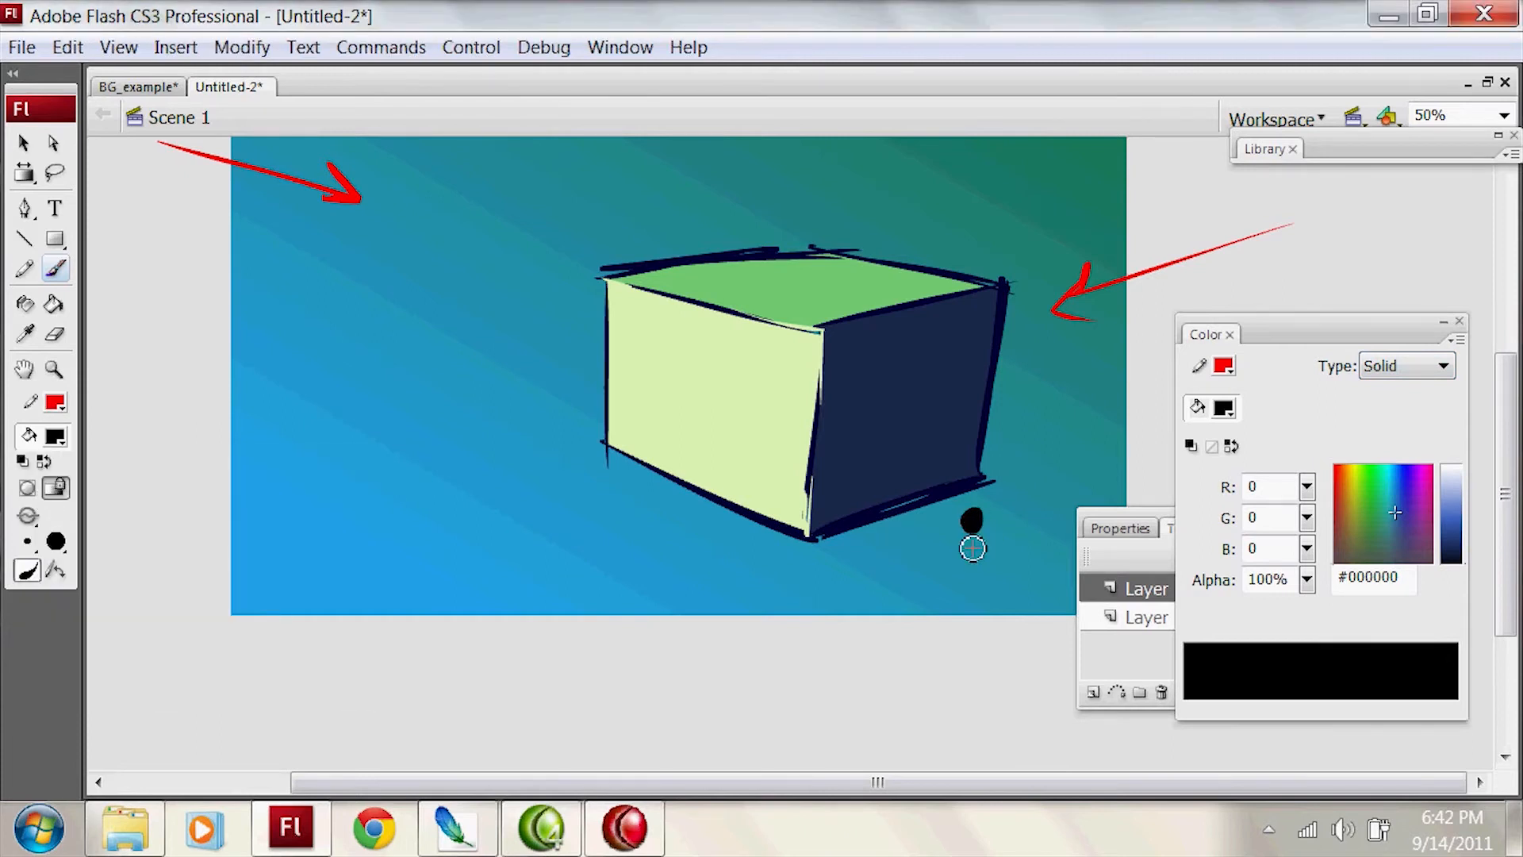
{"action": "left_click_drag", "start_coordinate": [958, 569], "coordinate": [972, 599]}
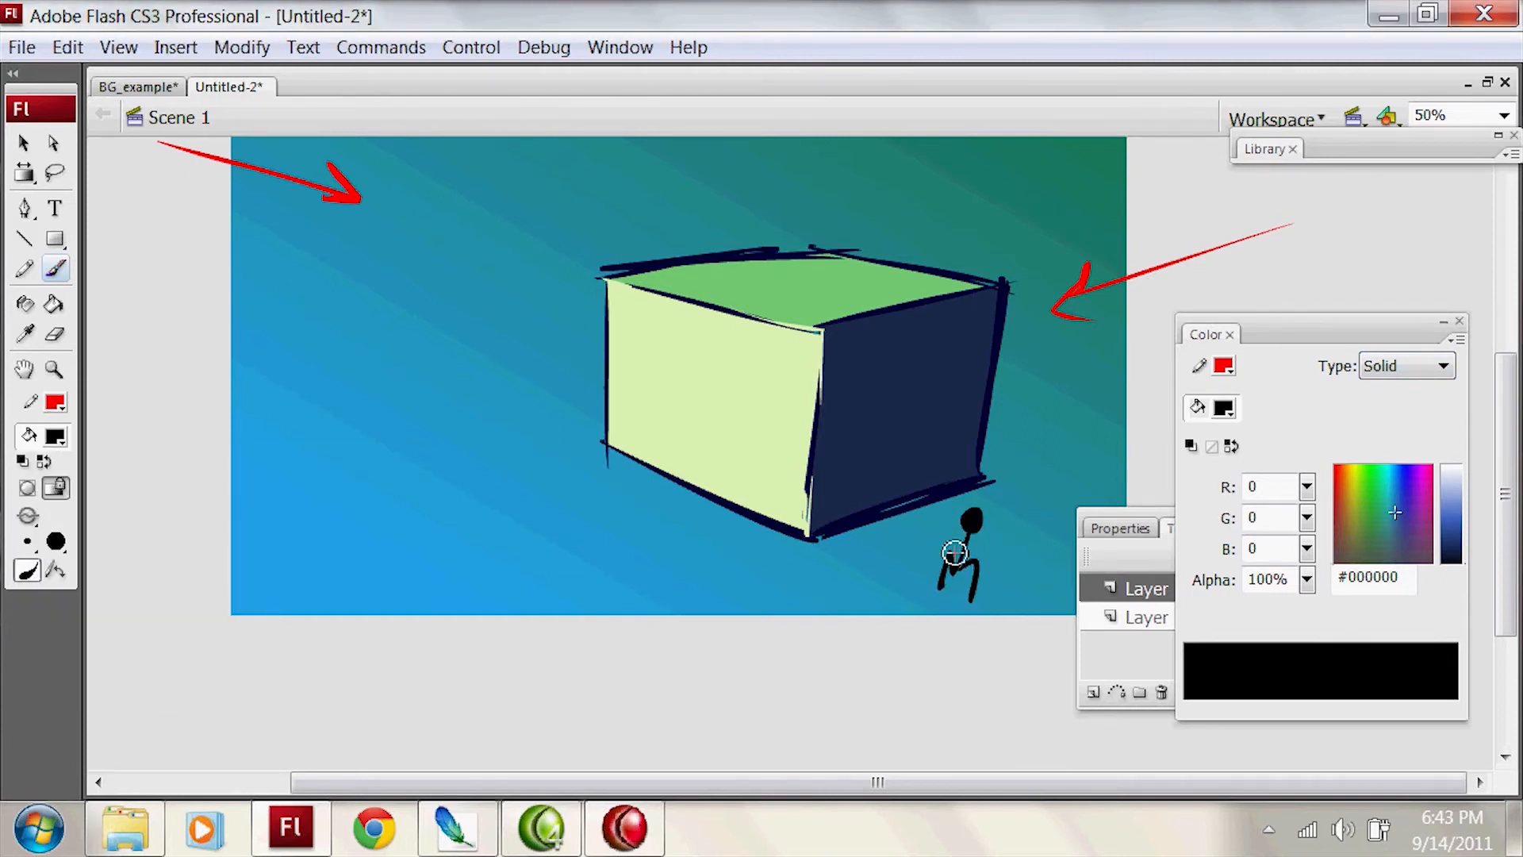
{"action": "left_click_drag", "start_coordinate": [940, 547], "coordinate": [988, 535]}
{"action": "key", "text": "ctrl+z"}
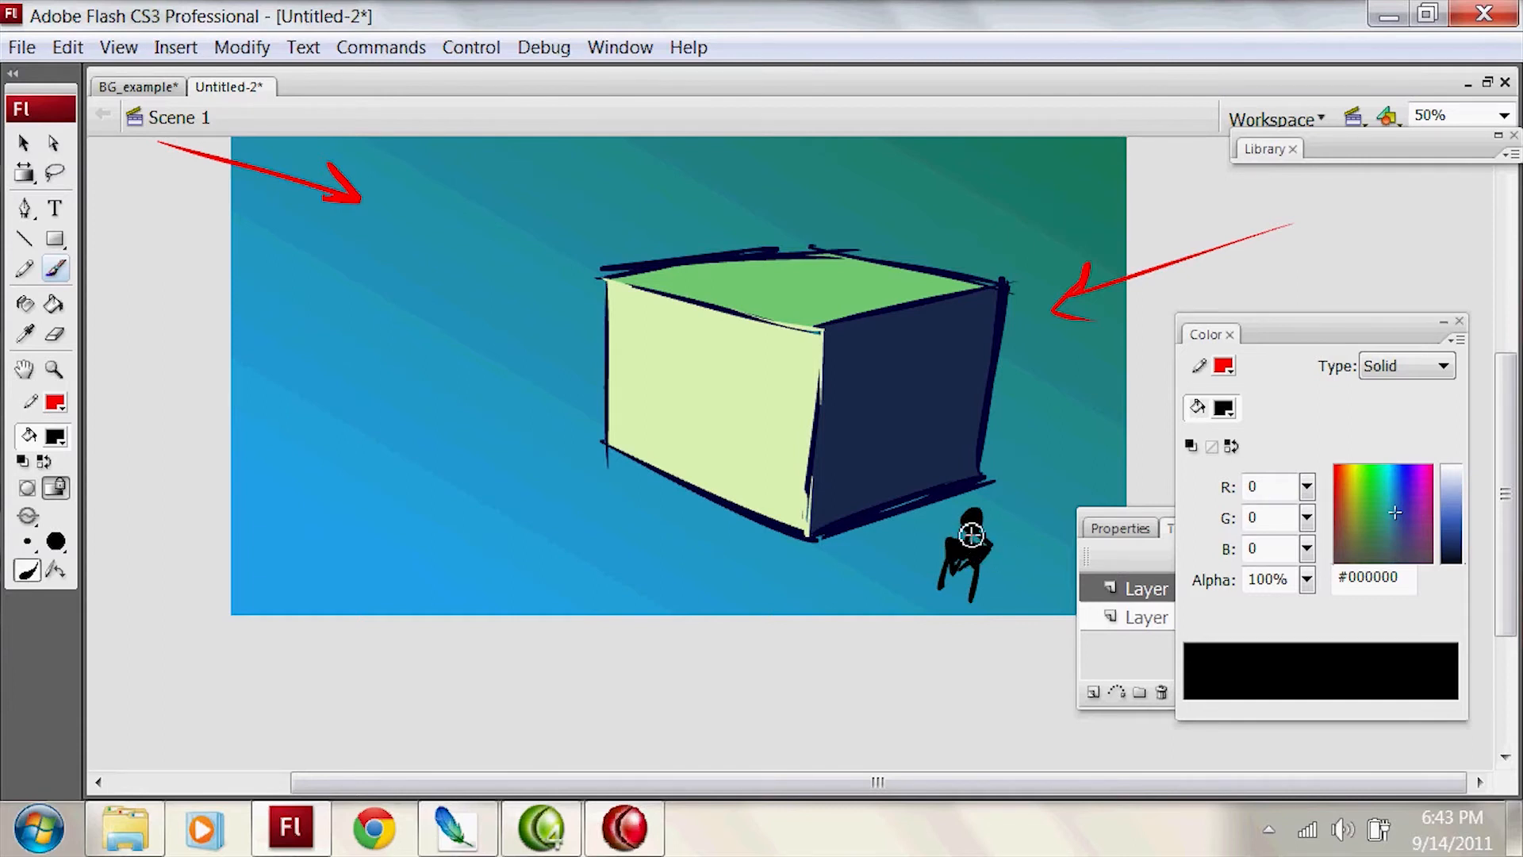
Step: Try several lighter fill colours for a glow on the stick figure and undo the test stroke
{"action": "left_click_drag", "start_coordinate": [1371, 335], "coordinate": [1296, 309]}
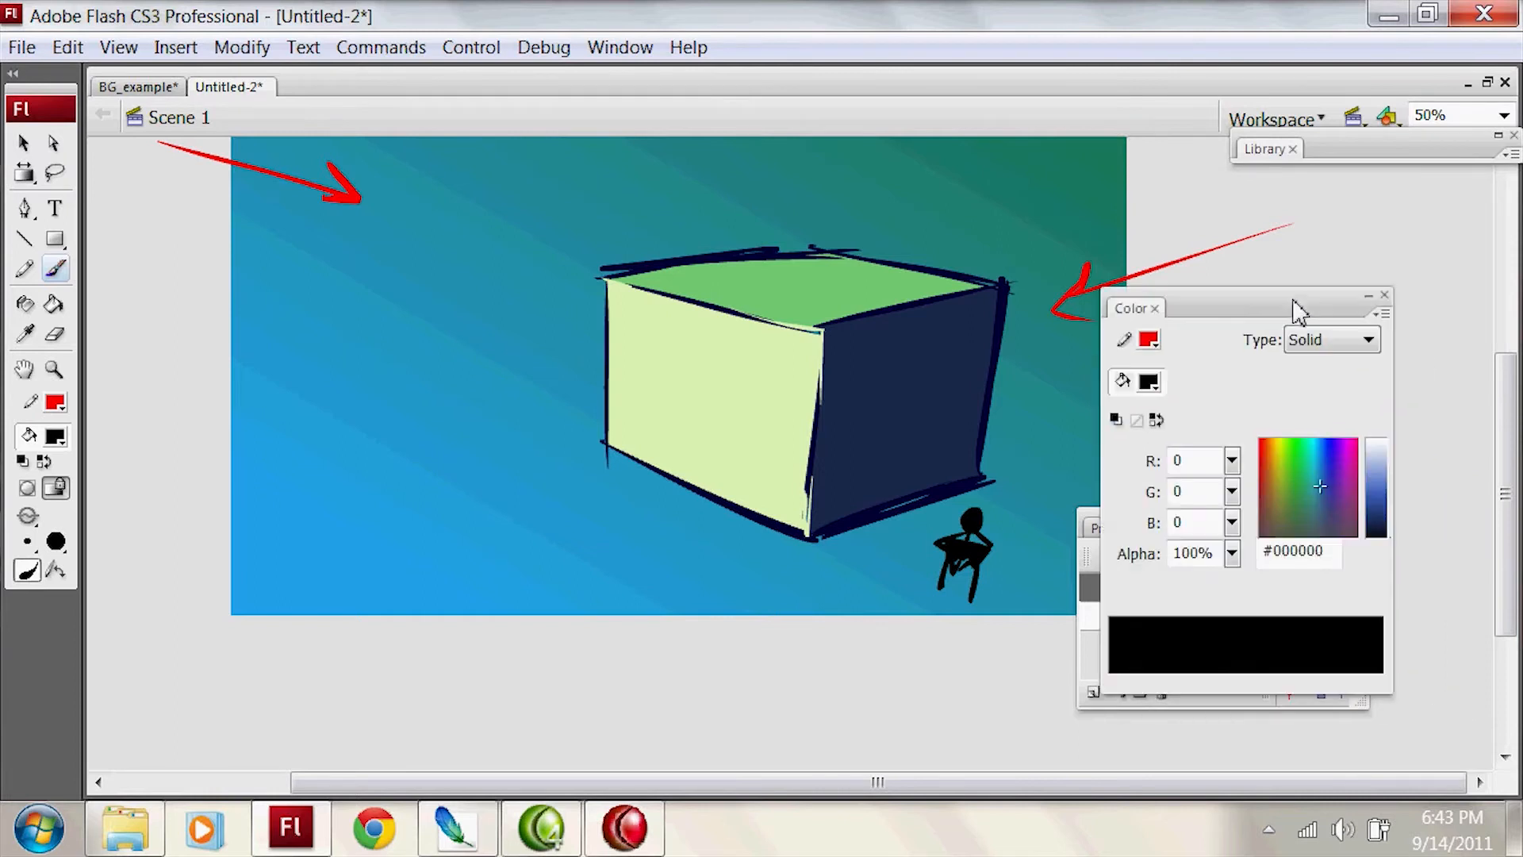
{"action": "left_click", "coordinate": [1380, 460]}
{"action": "left_click", "coordinate": [1322, 461]}
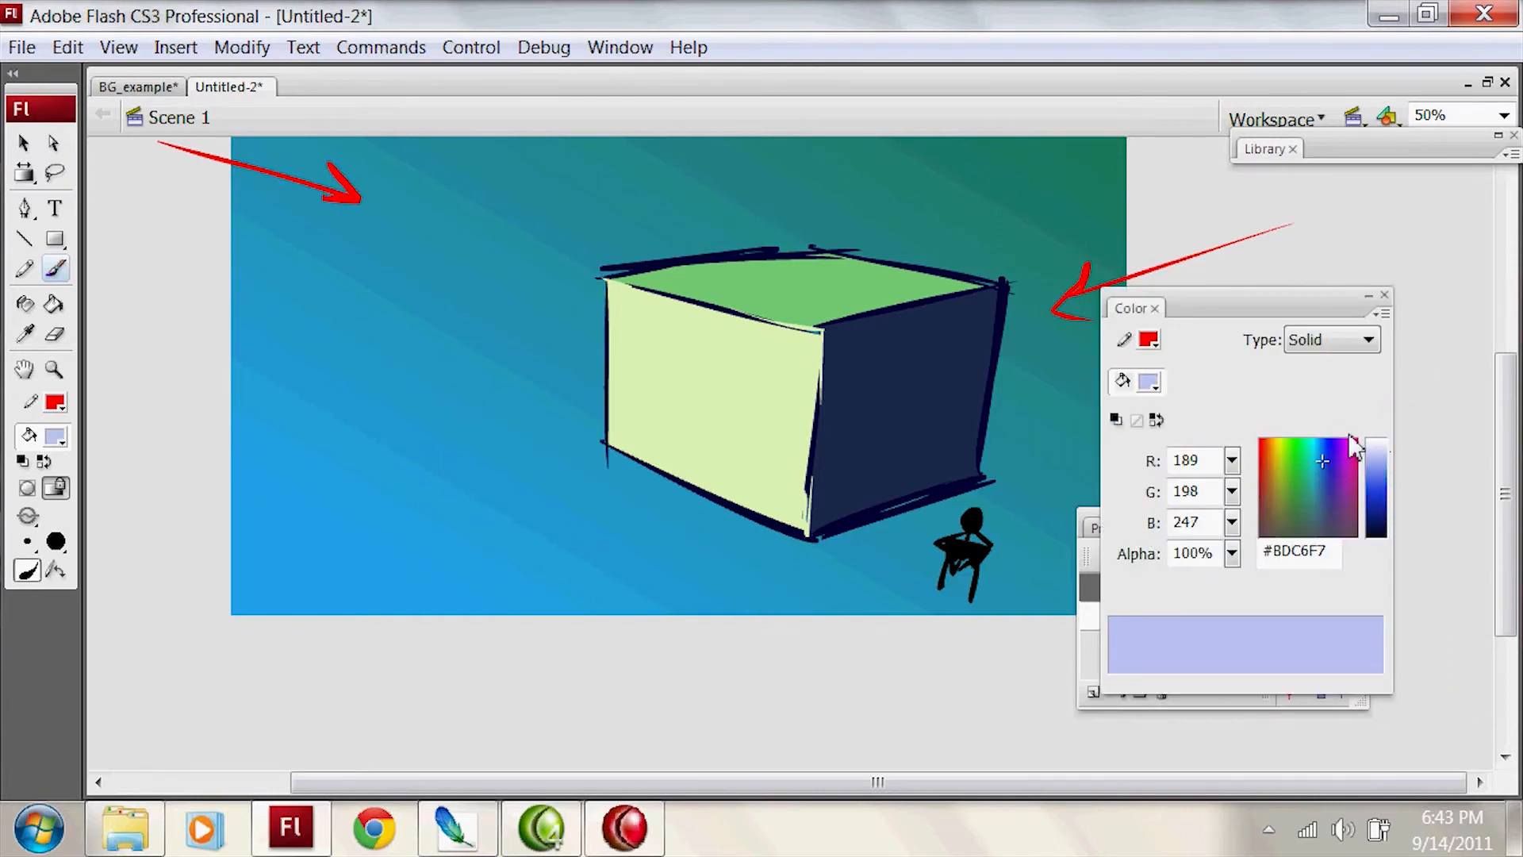
{"action": "left_click", "coordinate": [1275, 460]}
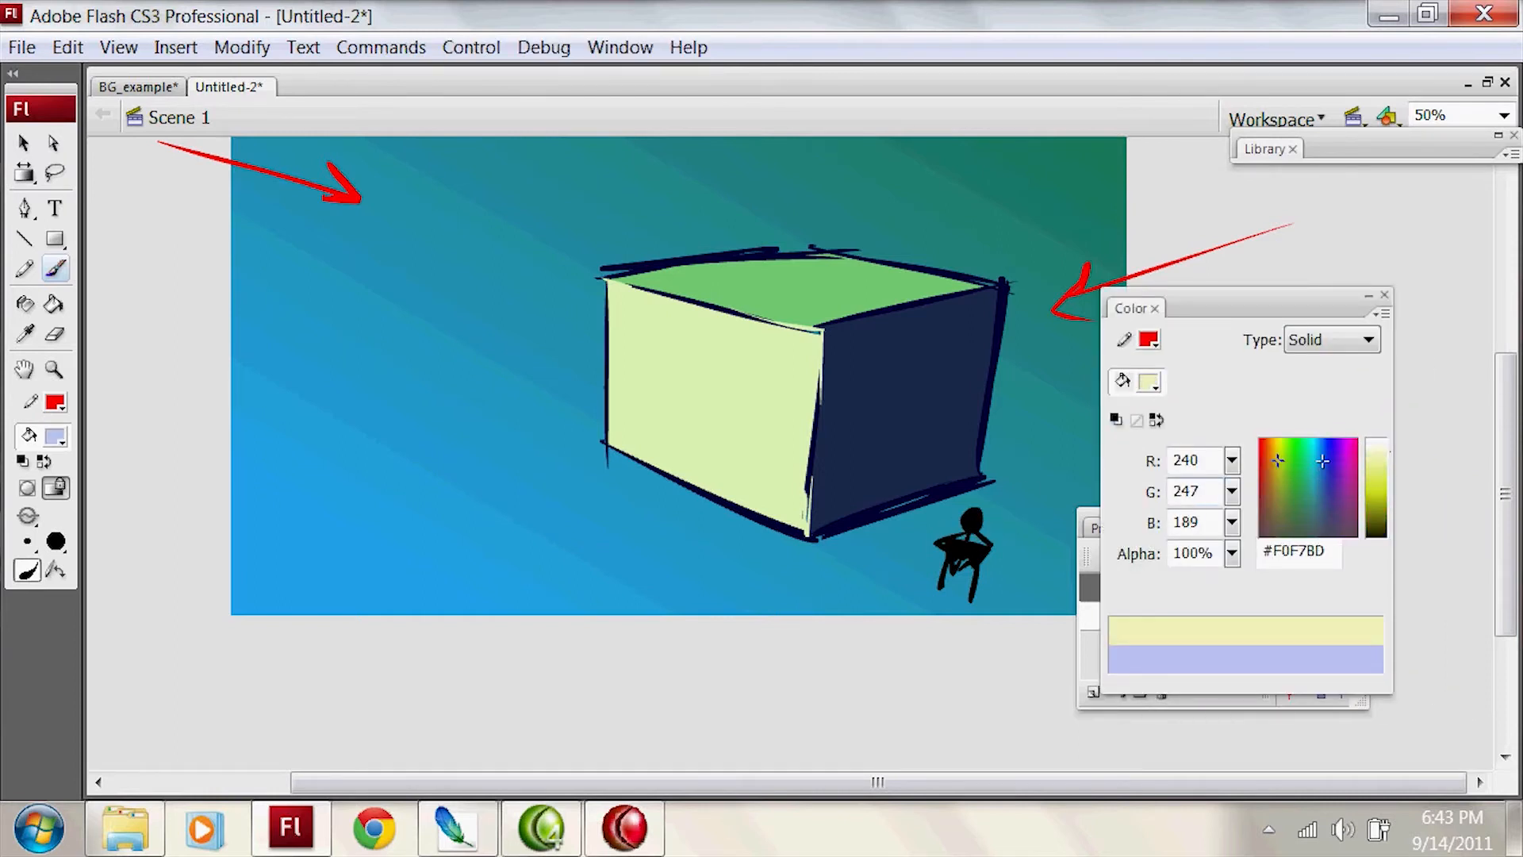
{"action": "left_click", "coordinate": [1269, 460]}
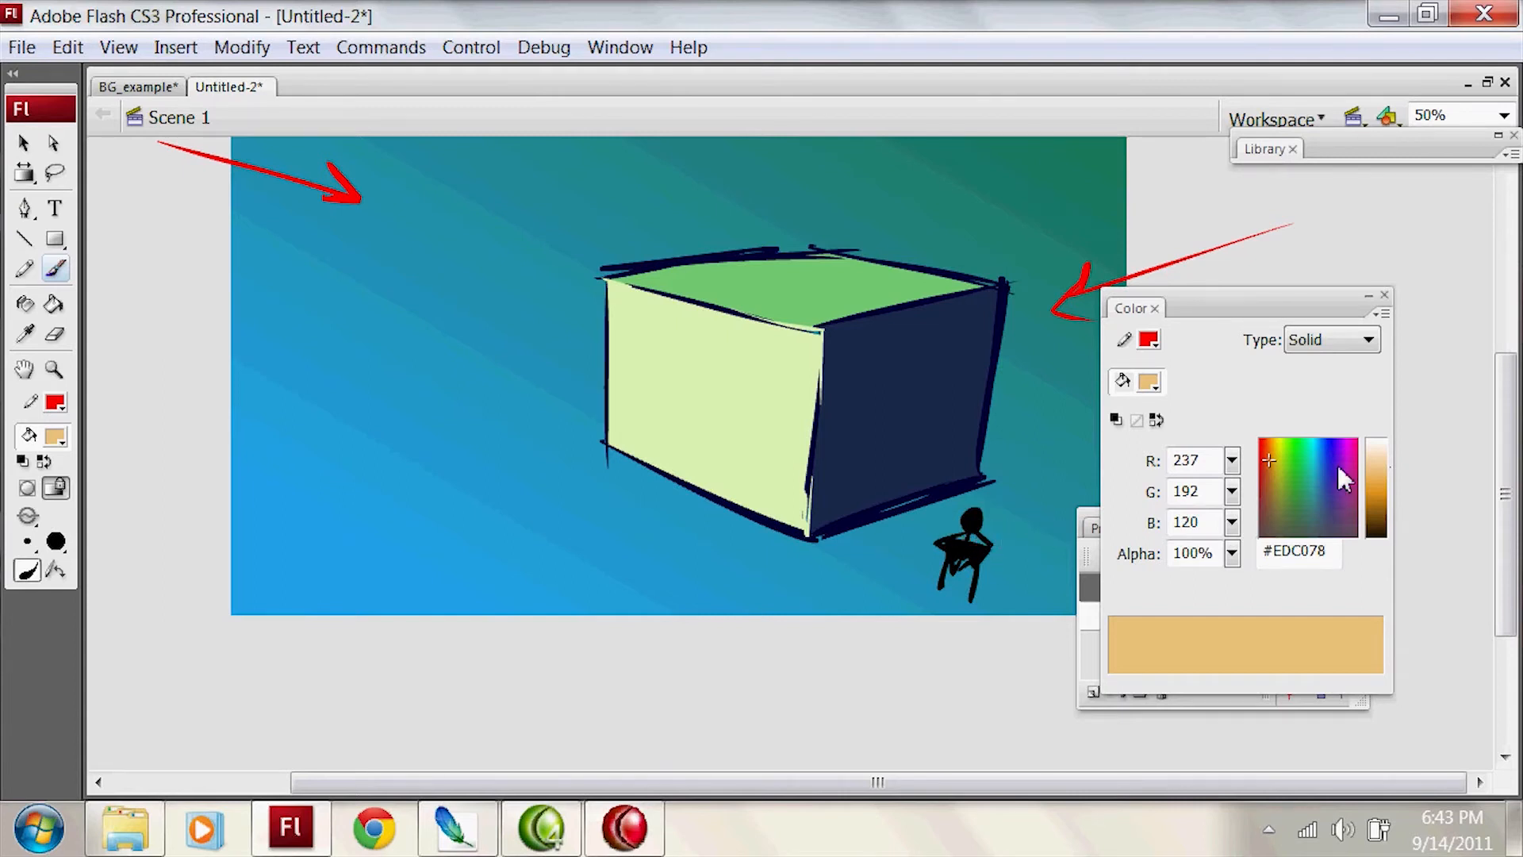
{"action": "left_click_drag", "start_coordinate": [1271, 466], "coordinate": [1280, 449]}
{"action": "left_click_drag", "start_coordinate": [940, 542], "coordinate": [990, 551]}
{"action": "key", "text": "ctrl+z"}
Step: Set the brush fill to orange #E79129 and paint short glow strokes around the stick figure's shoulders
{"action": "mouse_move", "coordinate": [1278, 459]}
{"action": "left_mouse_down"}
{"action": "mouse_move", "coordinate": [1261, 475]}
{"action": "mouse_move", "coordinate": [1261, 457]}
{"action": "left_mouse_up"}
{"action": "left_click", "coordinate": [1382, 483]}
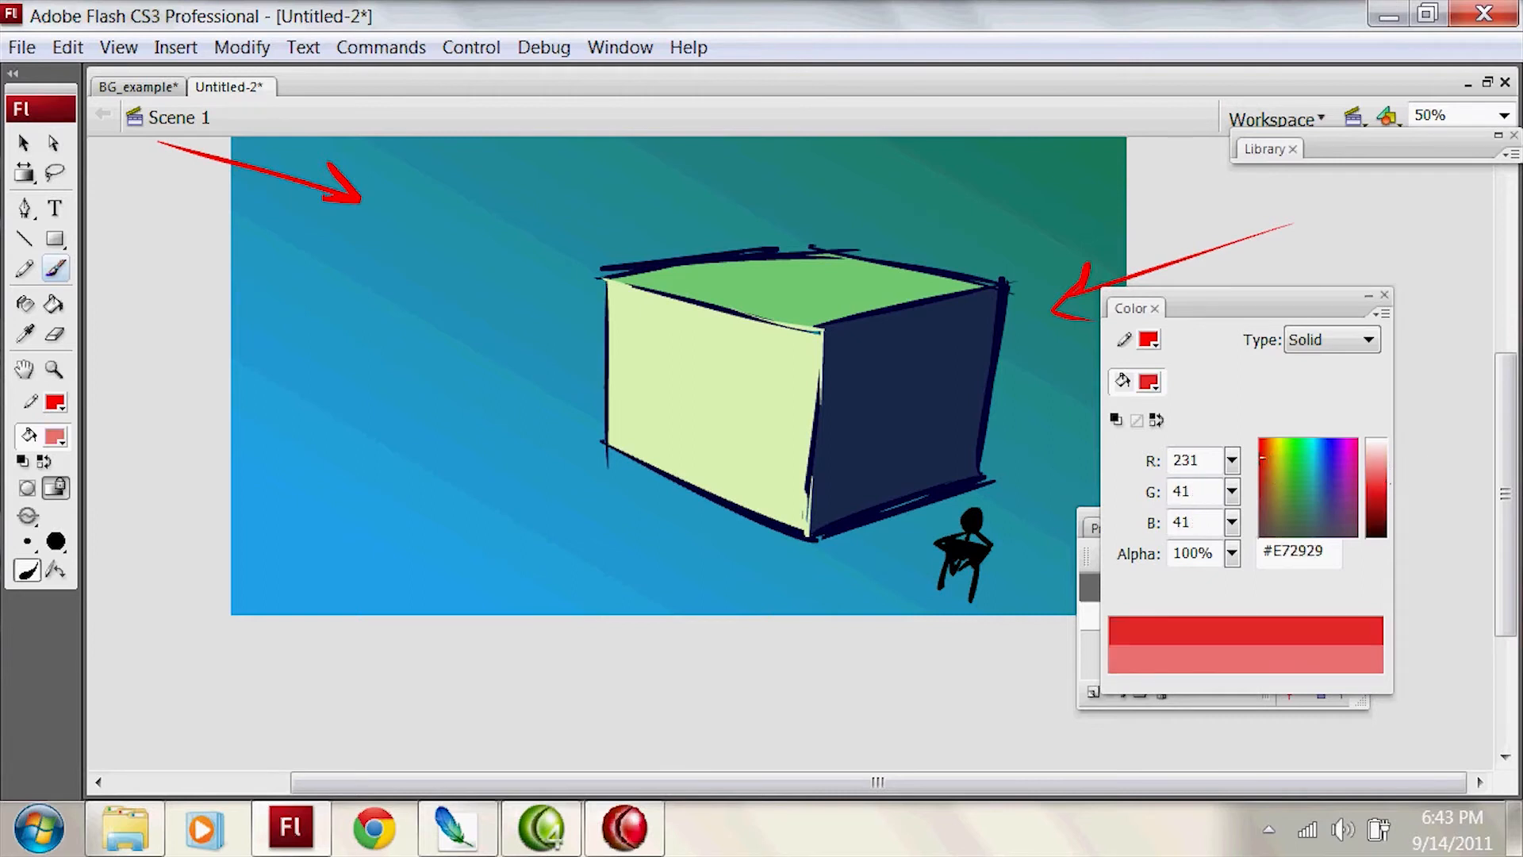
{"action": "left_click", "coordinate": [1267, 457]}
{"action": "left_click_drag", "start_coordinate": [948, 542], "coordinate": [1008, 535]}
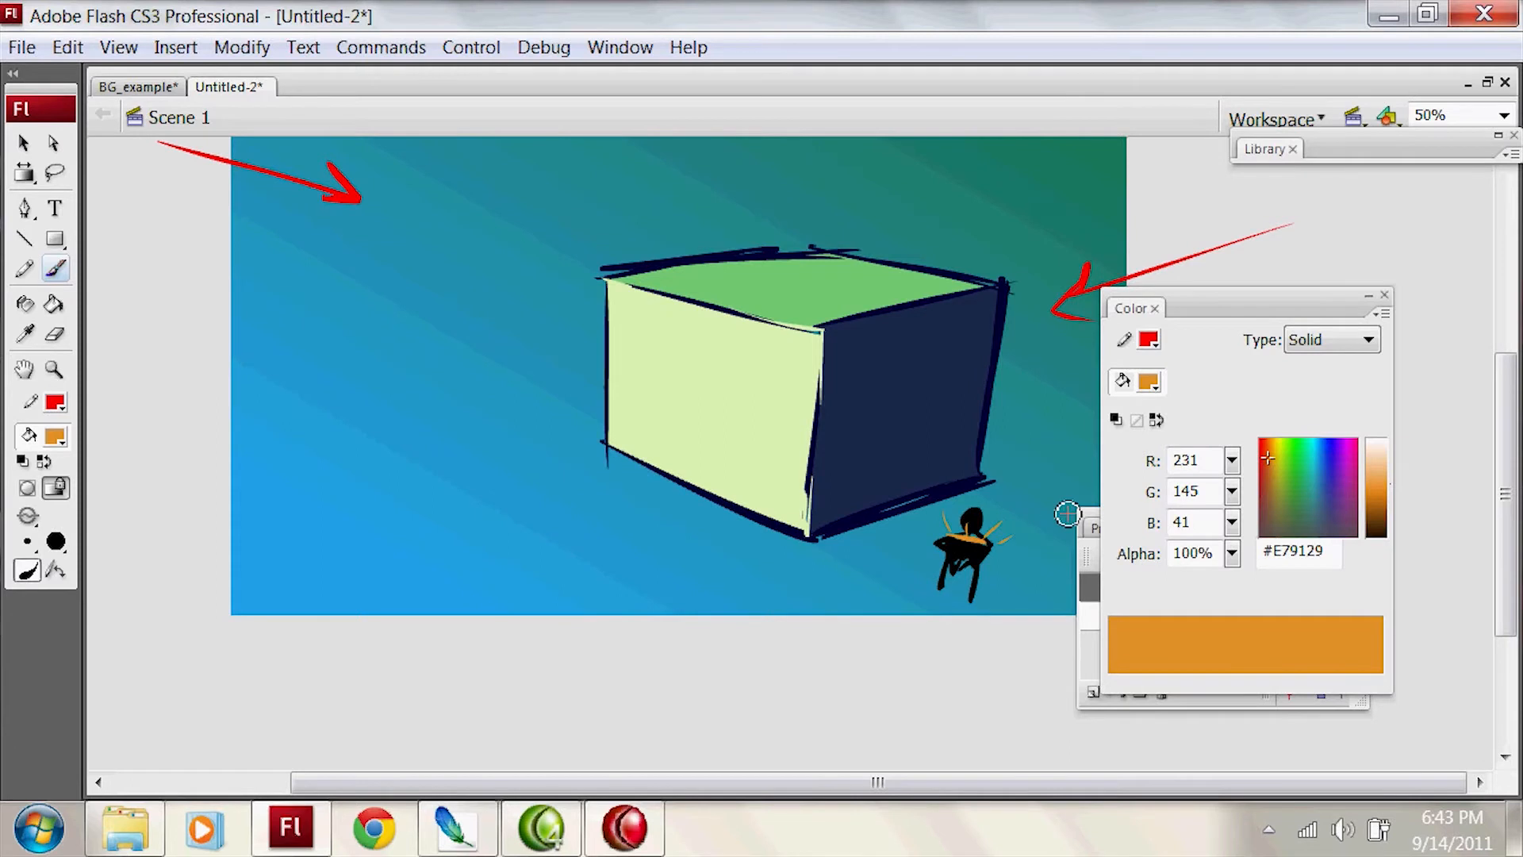
Step: Change the fill to a linear gradient running from the figure's orange #E79129 to the box's navy #1A294D
{"action": "left_click", "coordinate": [1352, 343]}
{"action": "left_click", "coordinate": [1348, 402]}
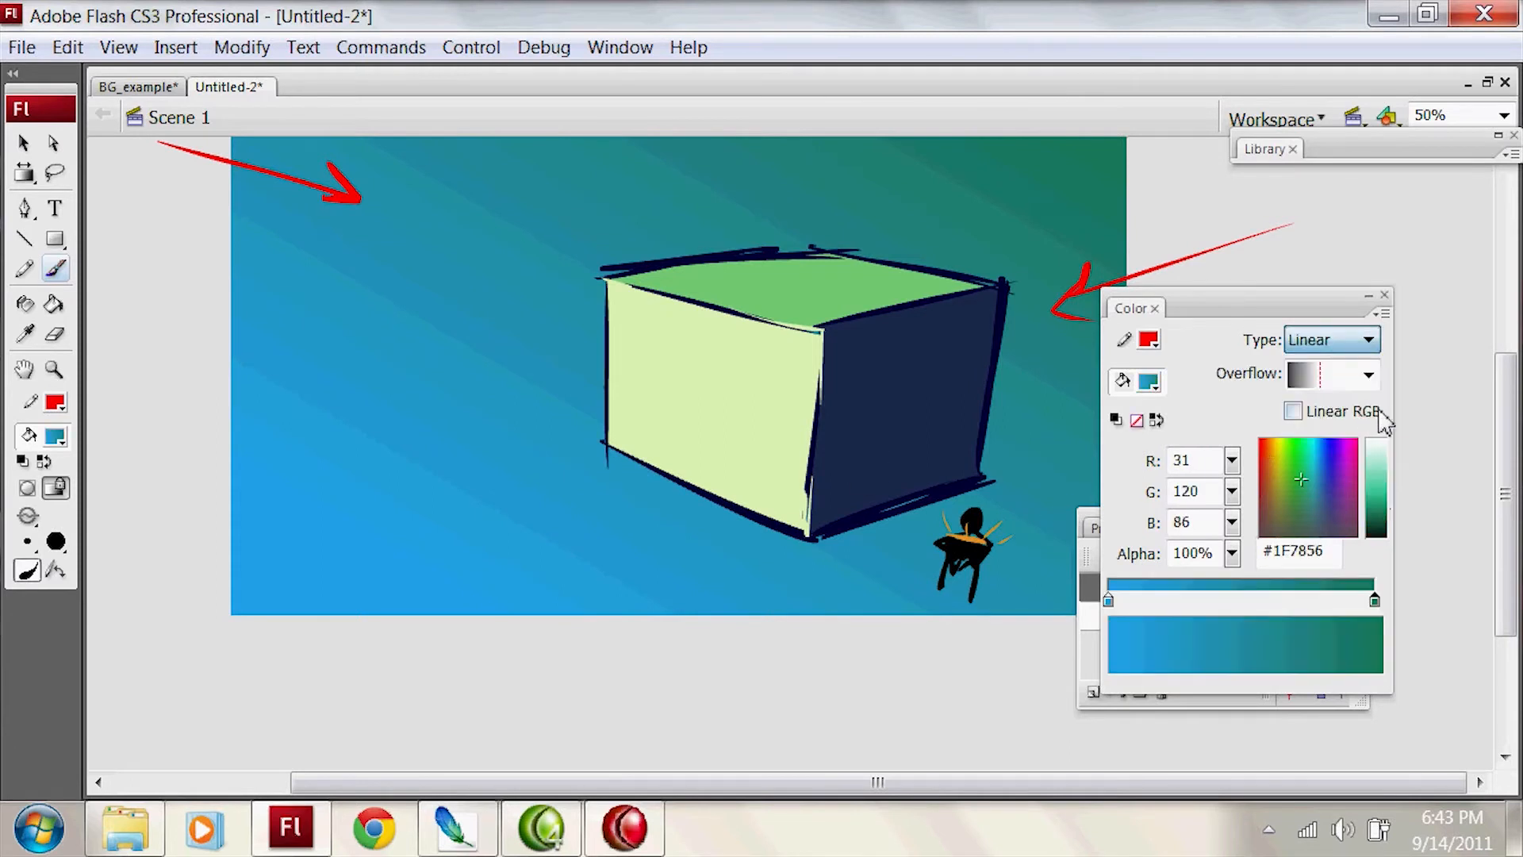
{"action": "double_click", "coordinate": [1377, 600]}
{"action": "left_click", "coordinate": [1379, 600]}
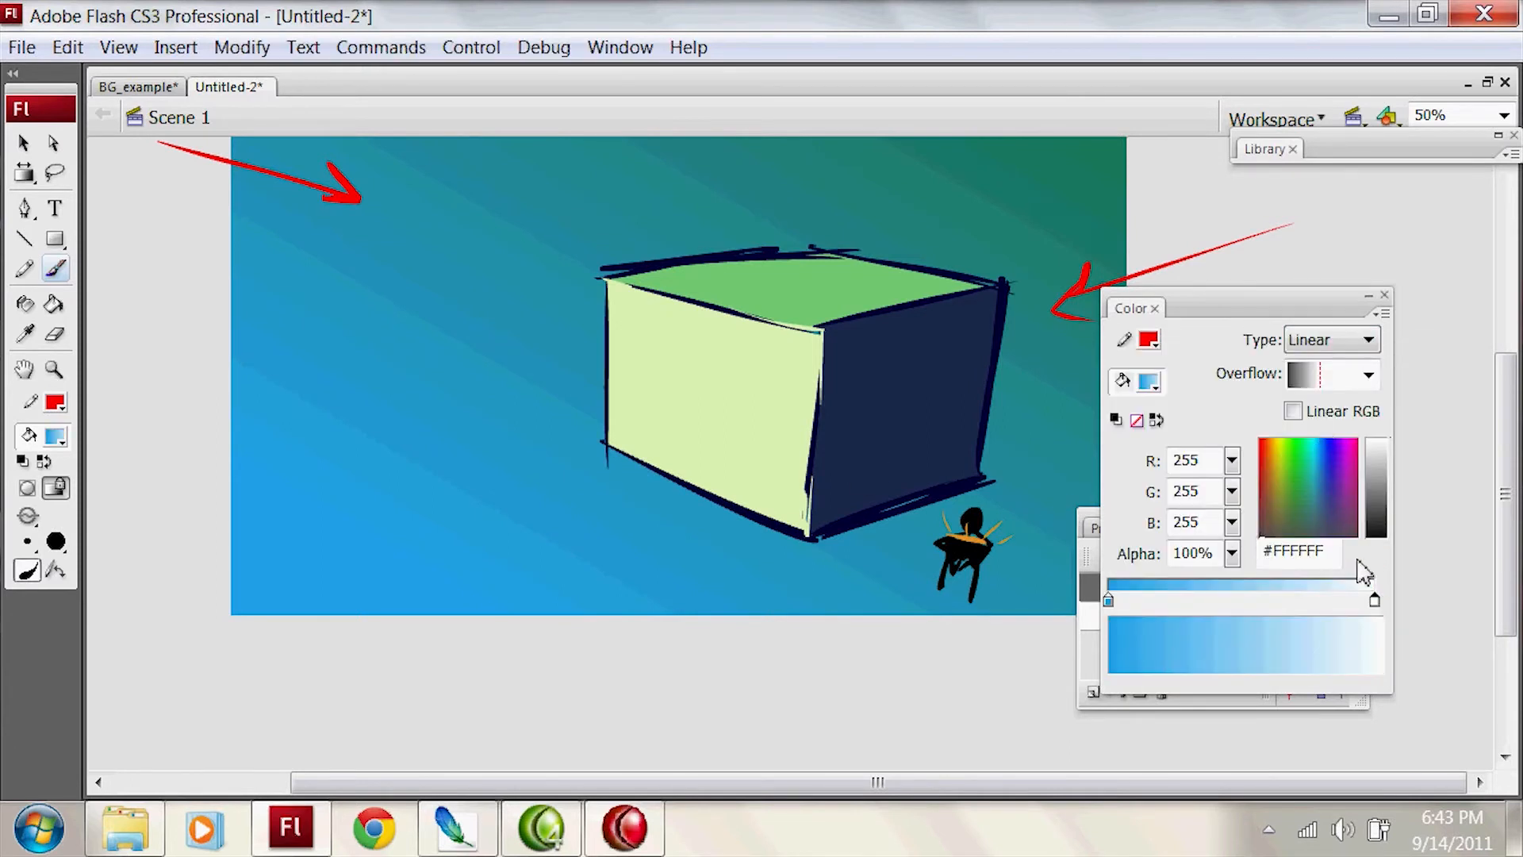
{"action": "double_click", "coordinate": [1377, 603]}
{"action": "left_click", "coordinate": [948, 377]}
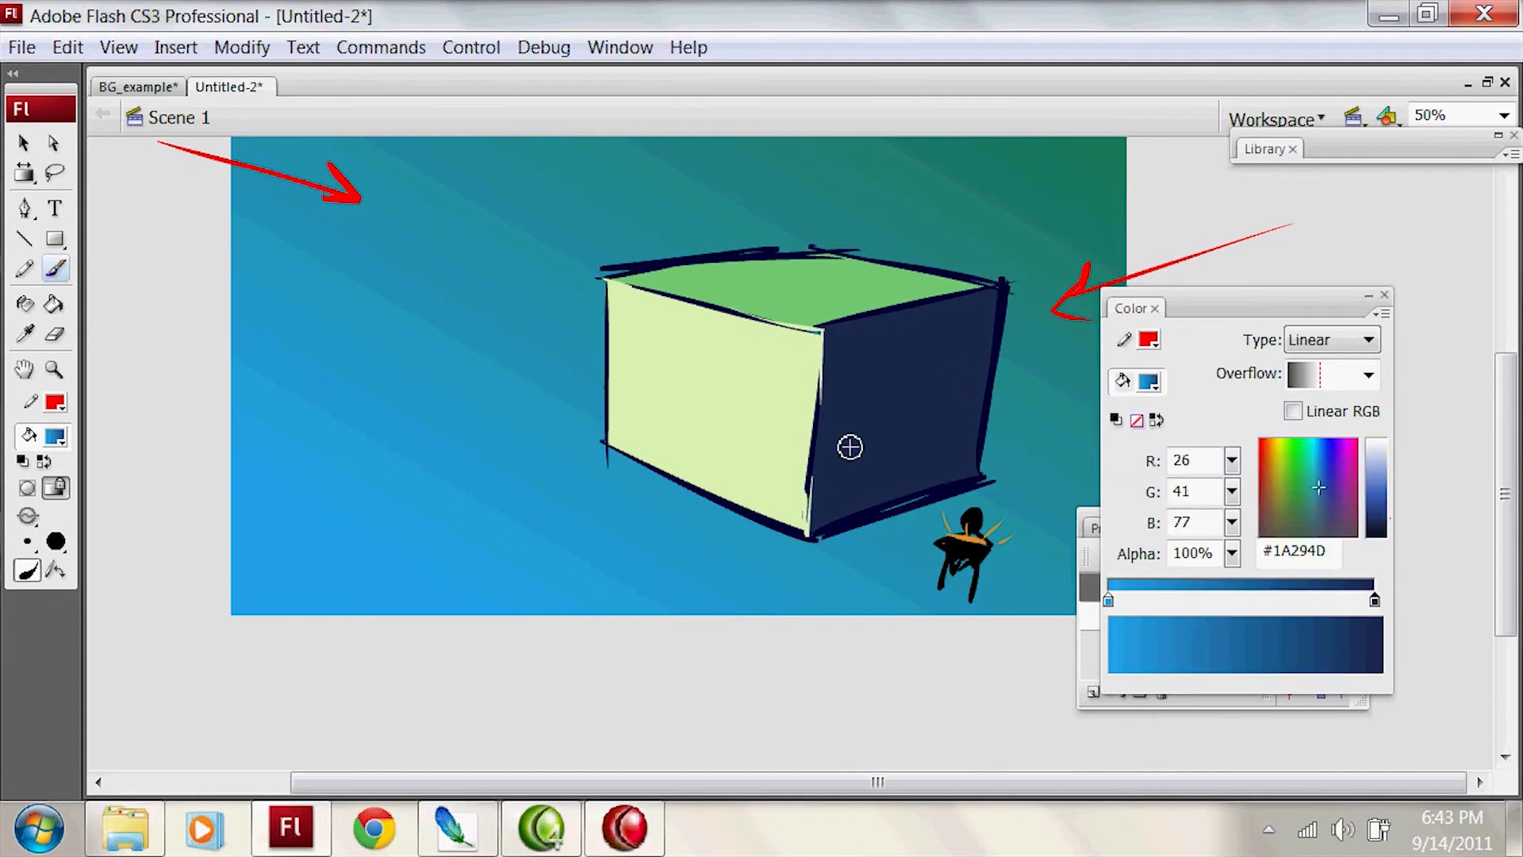
{"action": "left_click", "coordinate": [1109, 601]}
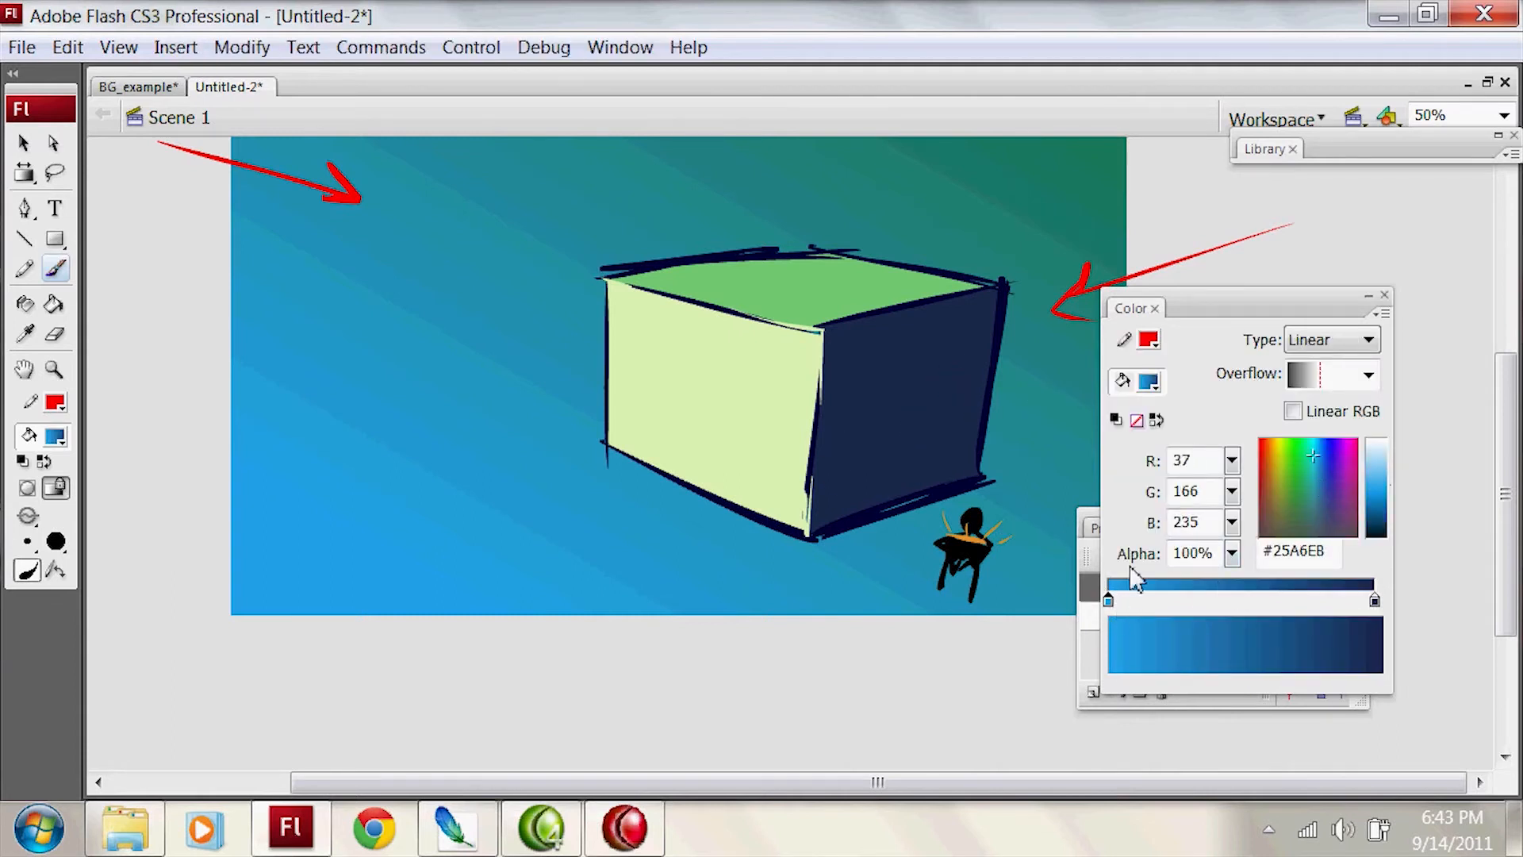
{"action": "double_click", "coordinate": [1109, 601]}
{"action": "left_click", "coordinate": [921, 448]}
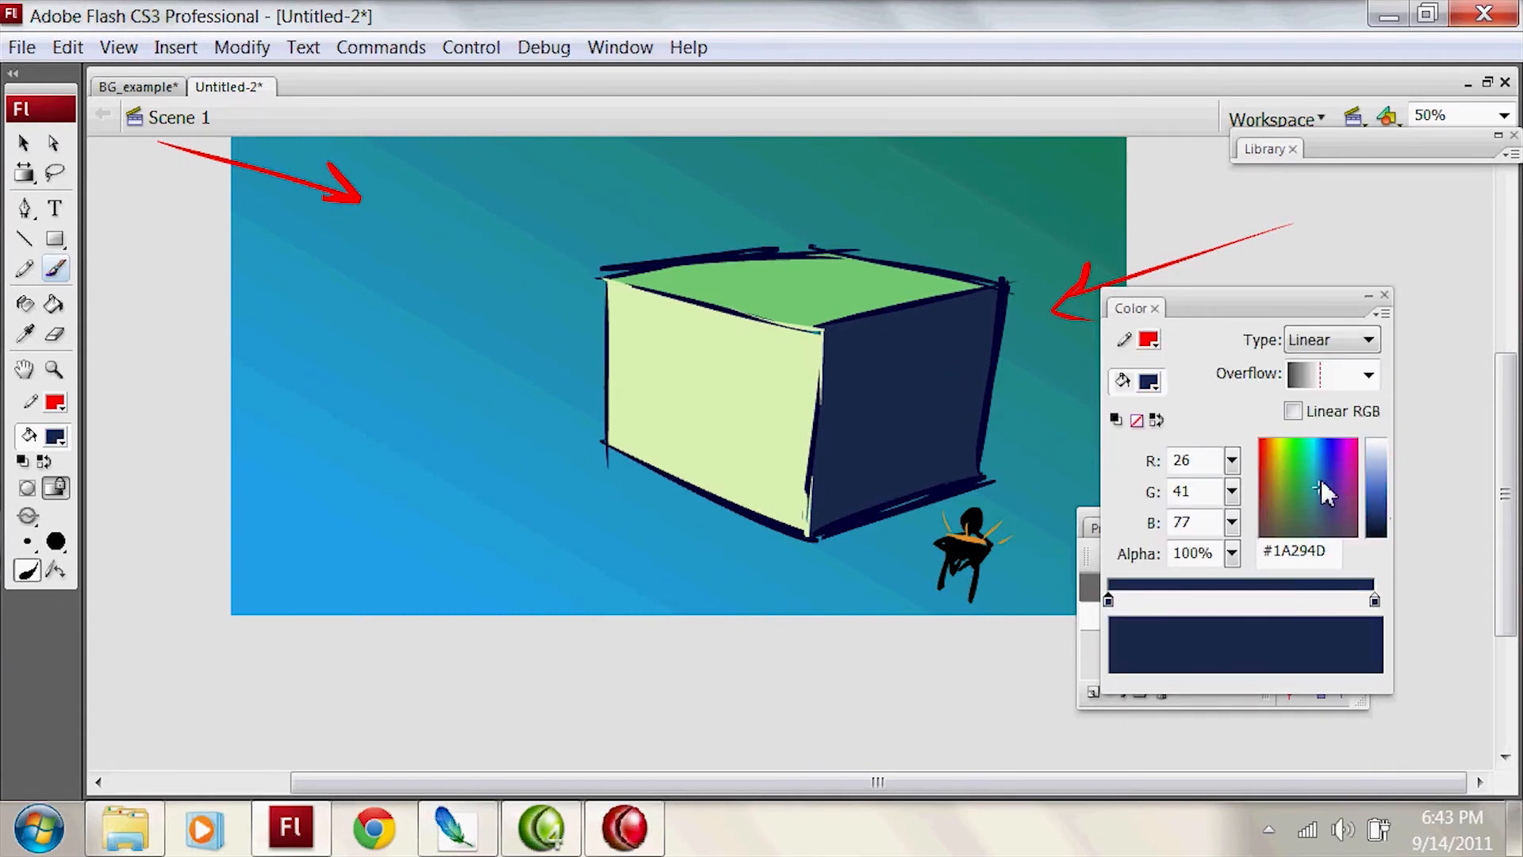
{"action": "double_click", "coordinate": [1108, 601]}
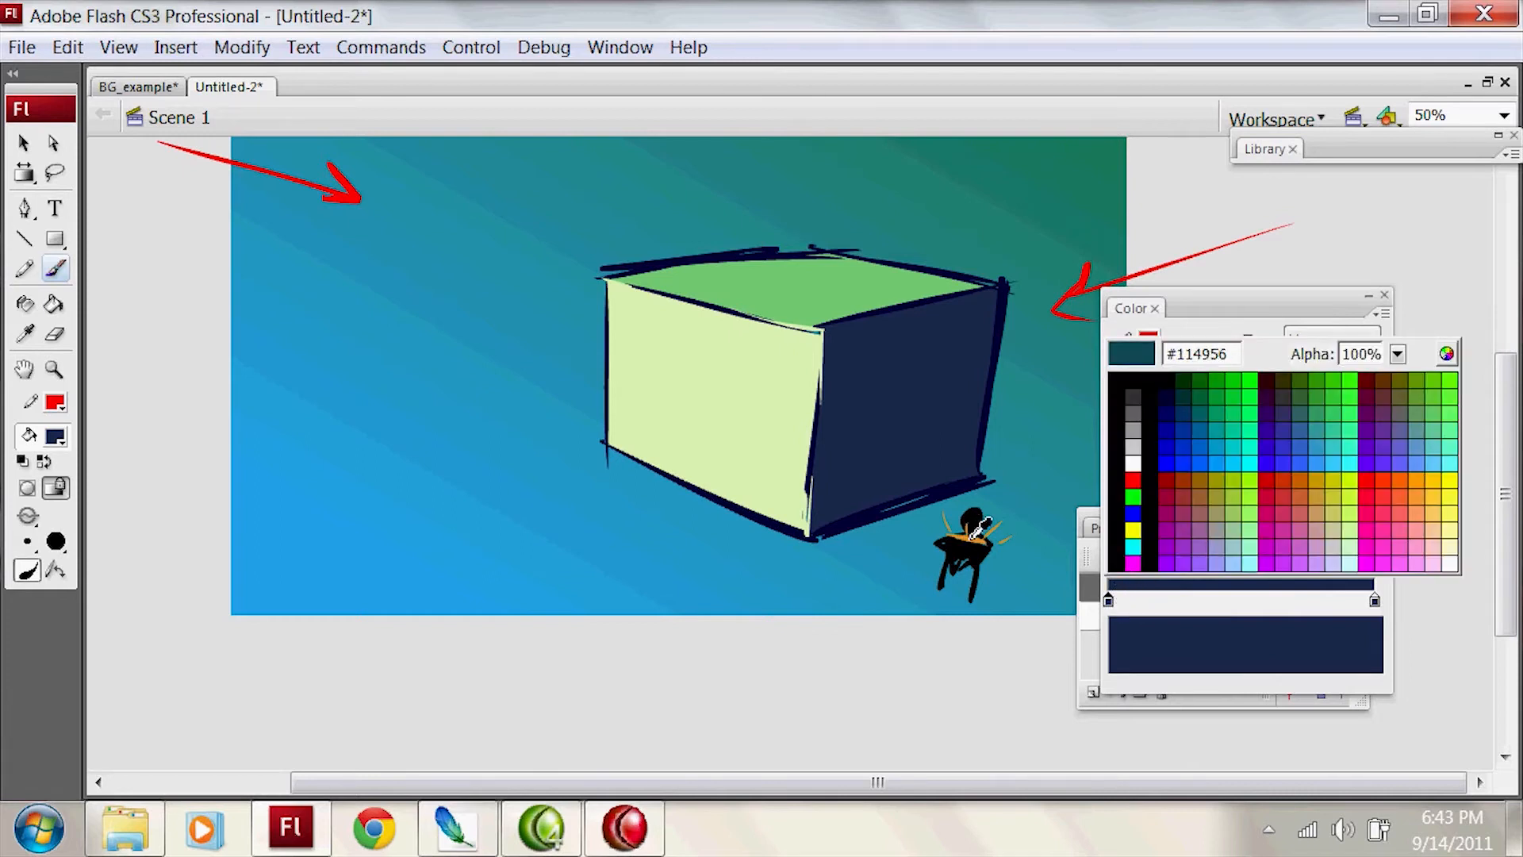
{"action": "left_click", "coordinate": [974, 533]}
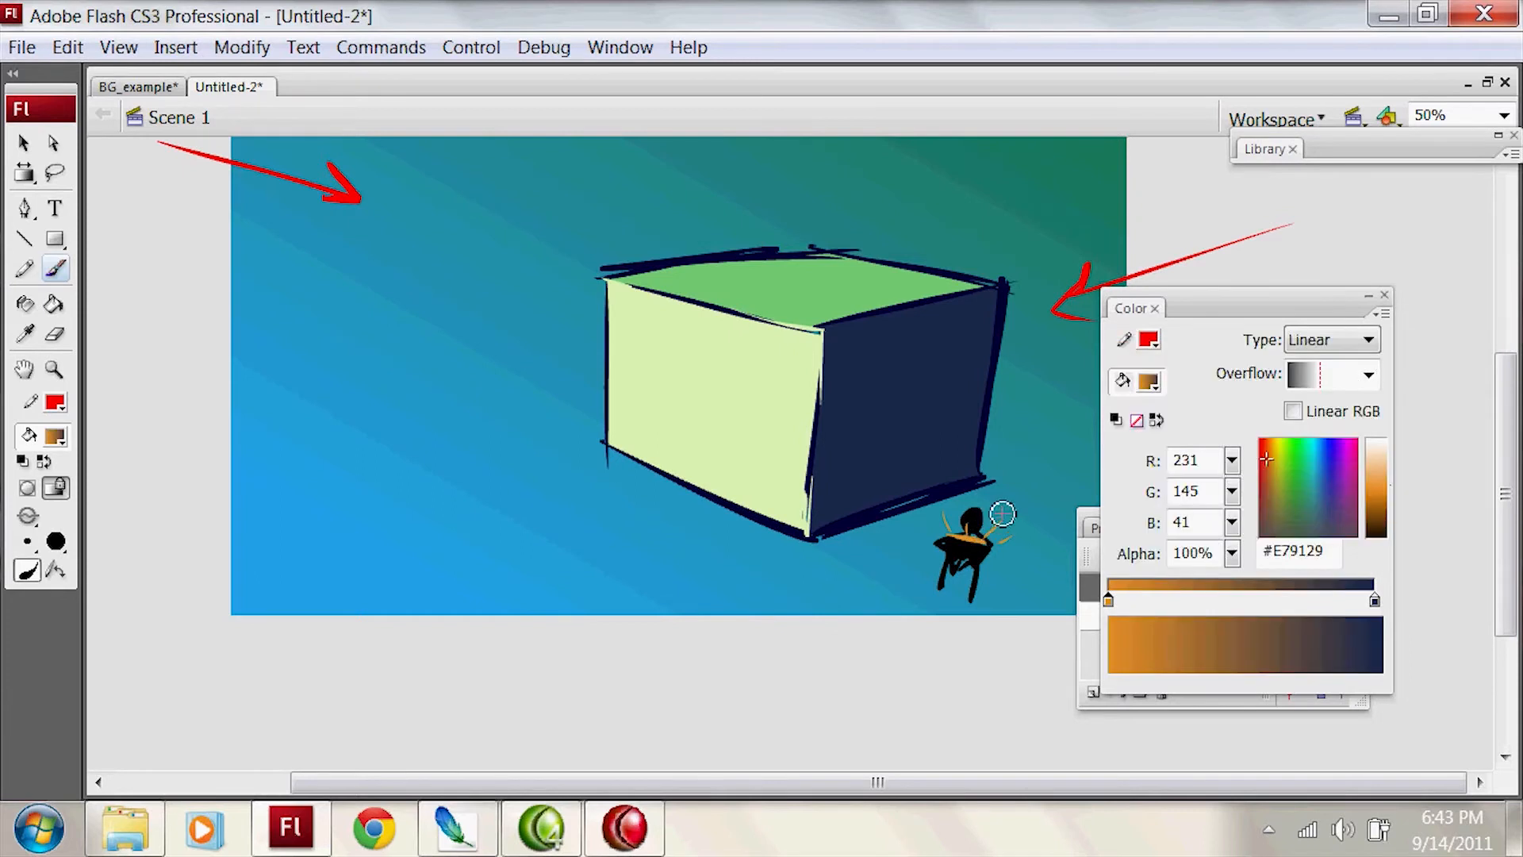
Step: Fill the box's right face with the gradient, with orange at the base and navy at the top
{"action": "key", "text": "k"}
{"action": "left_click", "coordinate": [942, 282]}
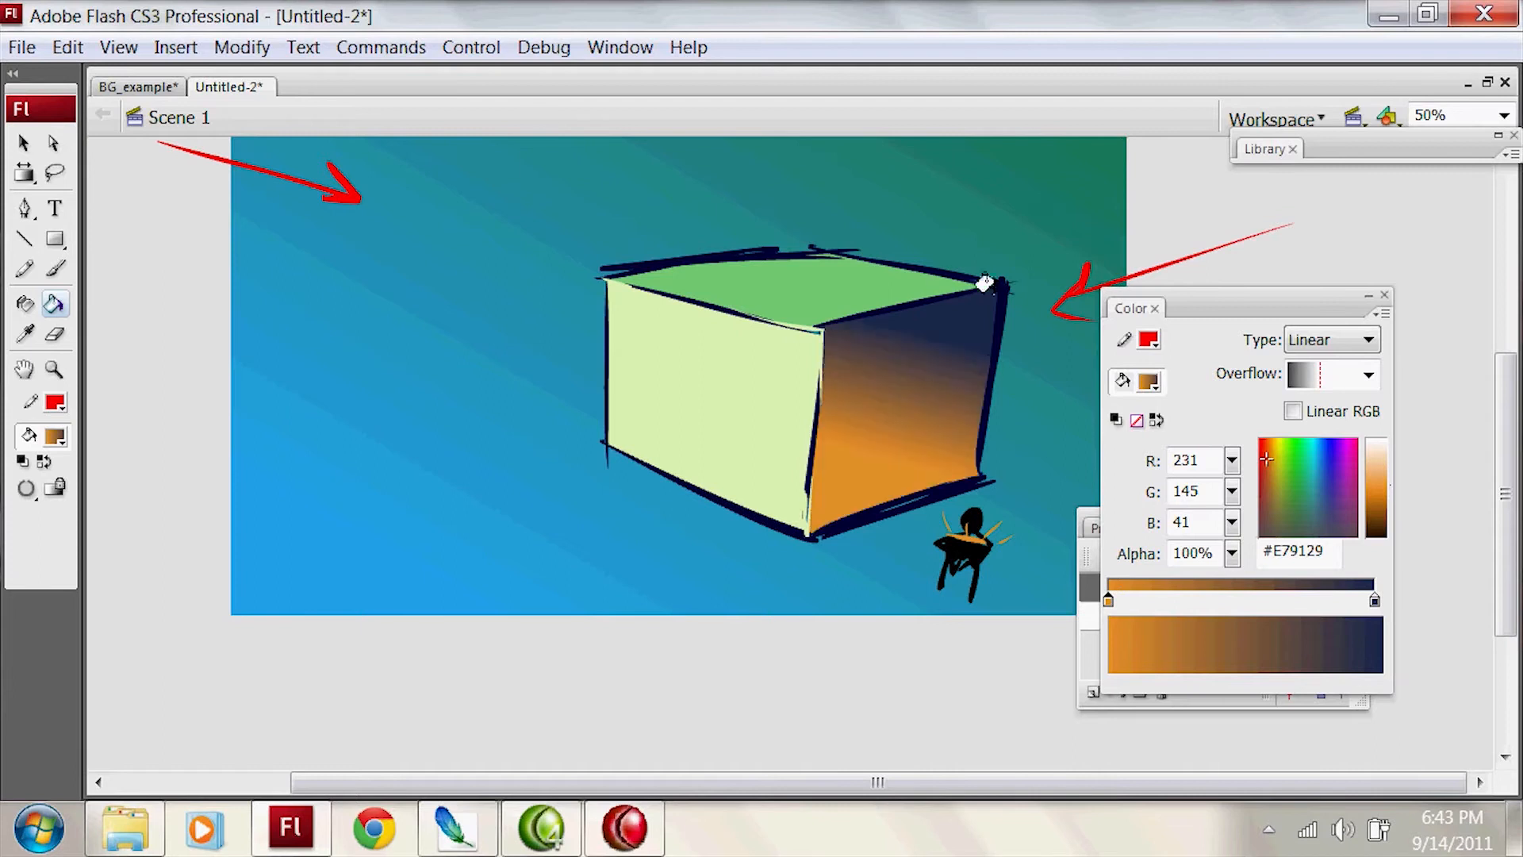
{"action": "key", "text": "ctrl+z"}
{"action": "left_click", "coordinate": [963, 320]}
Step: Shift the right face's gradient down and left with Gradient Transform so the orange glow hugs the base, and deselect it
{"action": "key", "text": "f"}
{"action": "left_click", "coordinate": [944, 470]}
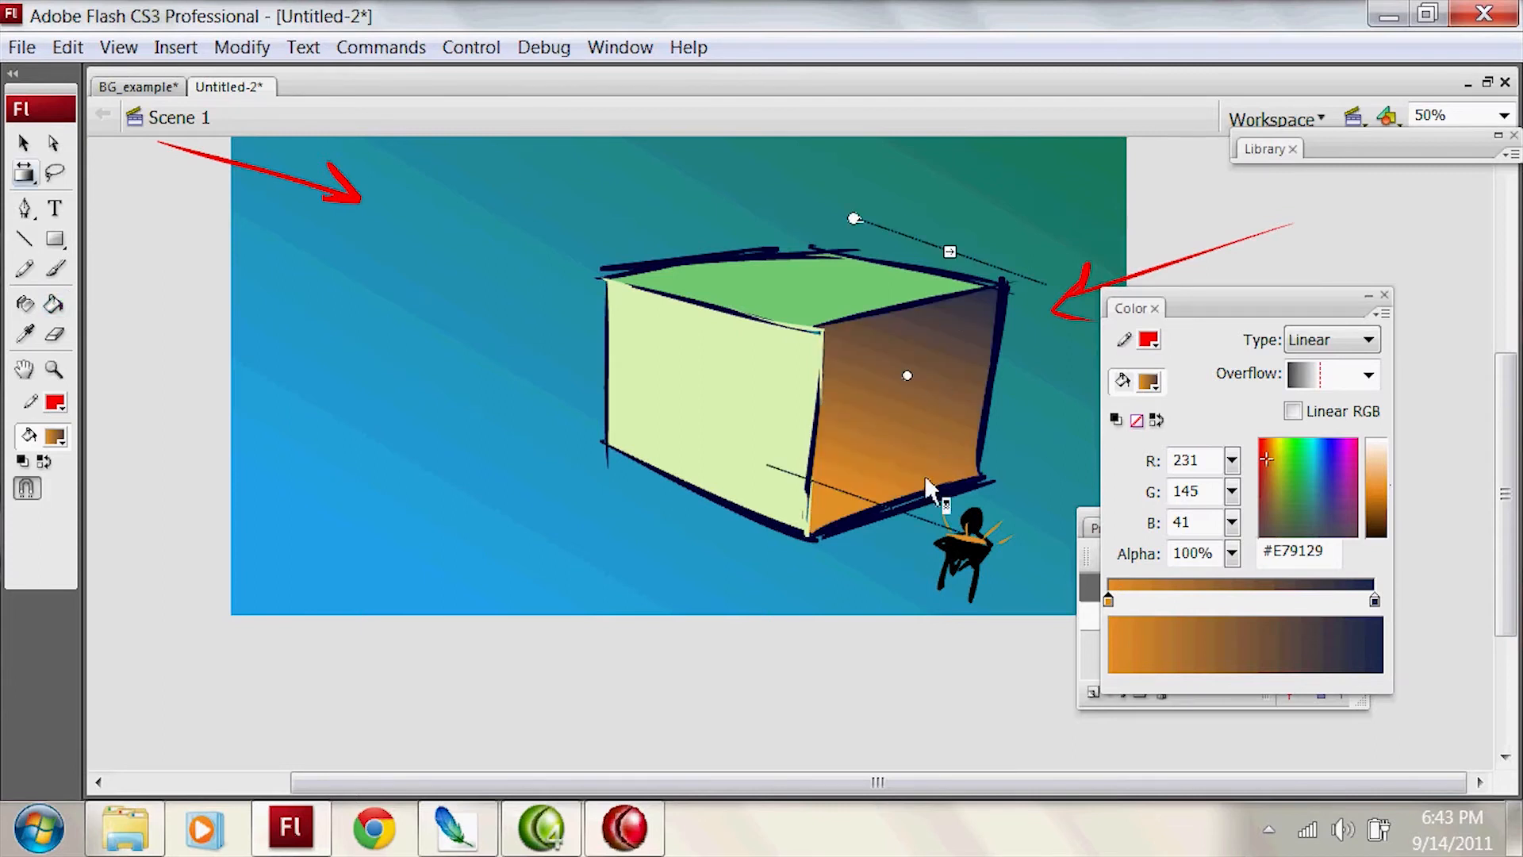
{"action": "left_click_drag", "start_coordinate": [917, 385], "coordinate": [865, 500]}
{"action": "key", "text": "v"}
{"action": "left_click", "coordinate": [1004, 679]}
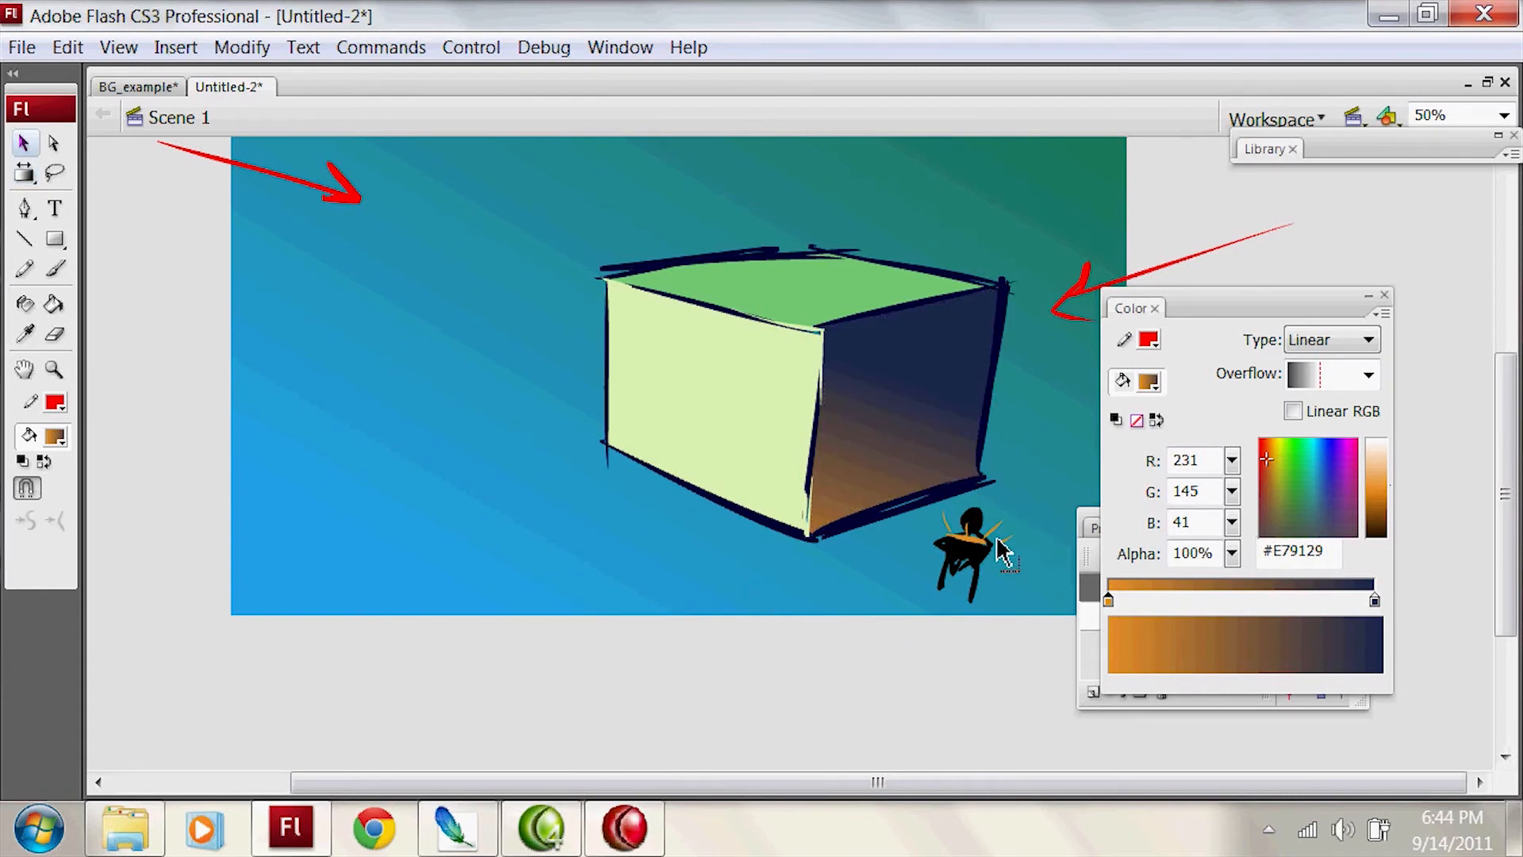
Step: Sample the box's dark navy #1A294D from the right face as the fill color
{"action": "key", "text": "l"}
{"action": "mouse_move", "coordinate": [929, 520]}
{"action": "left_mouse_down"}
{"action": "mouse_move", "coordinate": [1007, 568]}
{"action": "mouse_move", "coordinate": [962, 595]}
{"action": "left_mouse_up"}
{"action": "key", "text": "v"}
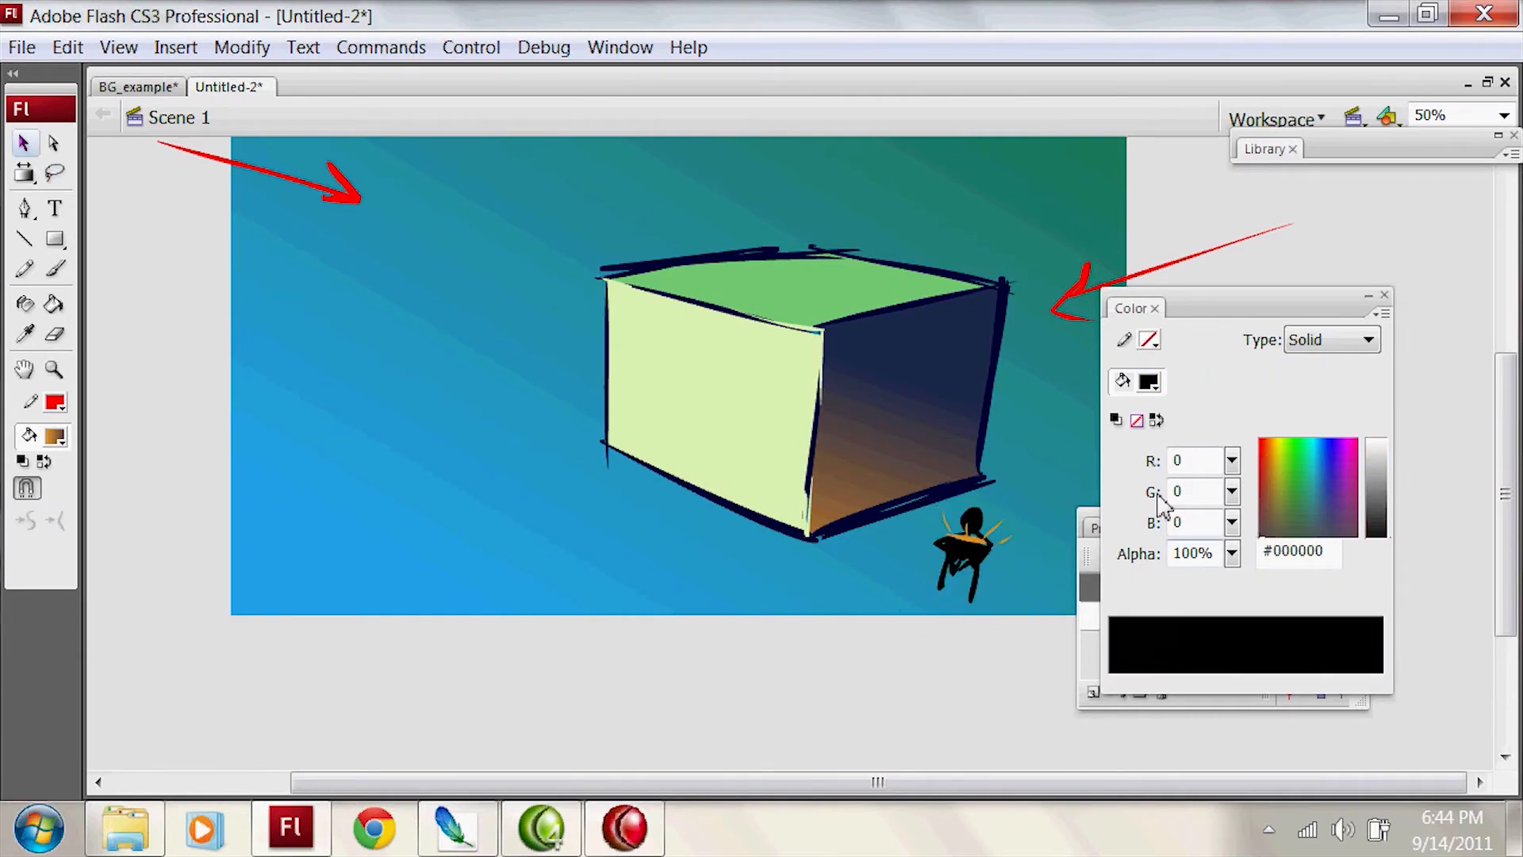
{"action": "left_click", "coordinate": [55, 436]}
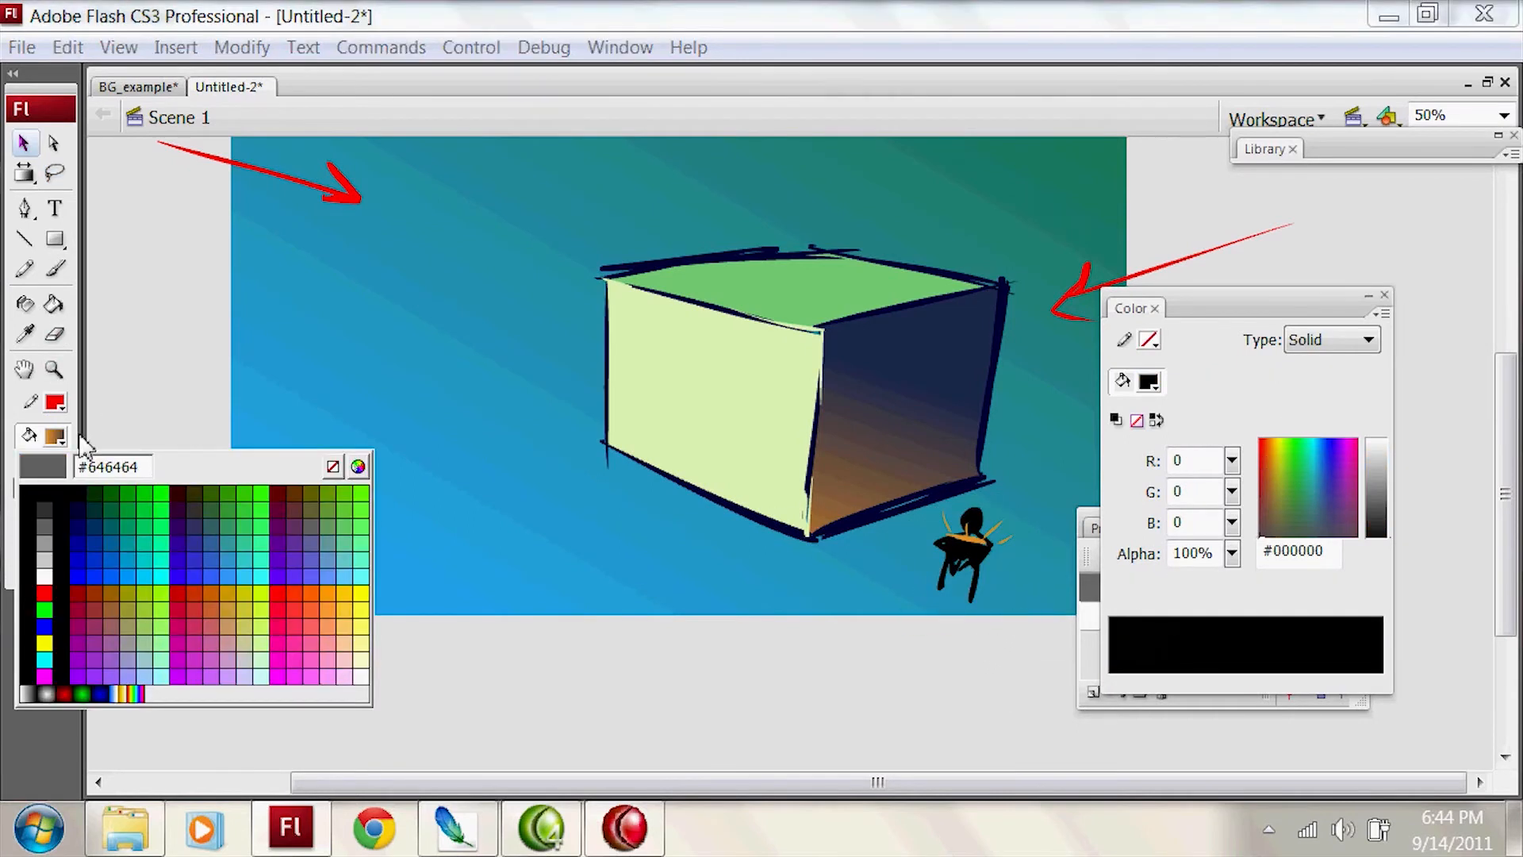
{"action": "left_click", "coordinate": [986, 292]}
Step: Try to paint and fill the stick figure's navy shadow silhouette on the box's right face
{"action": "key", "text": "b"}
{"action": "key", "text": "ctrl+z"}
{"action": "mouse_move", "coordinate": [876, 504]}
{"action": "left_mouse_down"}
{"action": "mouse_move", "coordinate": [940, 422]}
{"action": "mouse_move", "coordinate": [922, 475]}
{"action": "left_mouse_up"}
{"action": "key", "text": "ctrl+z"}
{"action": "mouse_move", "coordinate": [898, 470]}
{"action": "left_mouse_down"}
{"action": "mouse_move", "coordinate": [883, 503]}
{"action": "mouse_move", "coordinate": [944, 479]}
{"action": "left_mouse_up"}
{"action": "key", "text": "ctrl+z"}
{"action": "key", "text": "ctrl+z"}
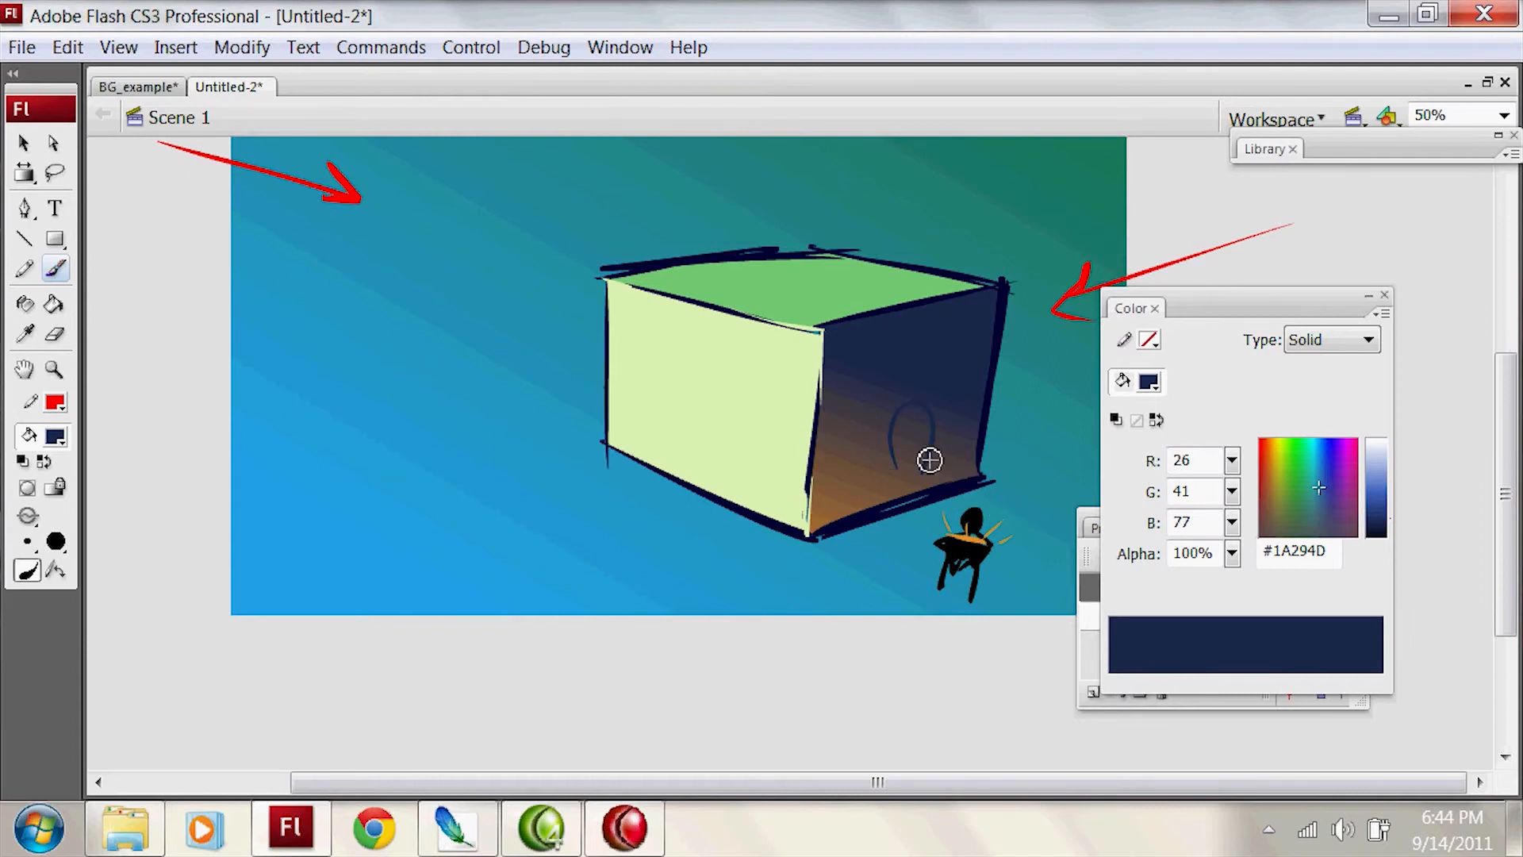
{"action": "left_click_drag", "start_coordinate": [931, 474], "coordinate": [947, 483]}
{"action": "key", "text": "k"}
{"action": "left_click", "coordinate": [909, 435]}
{"action": "key", "text": "b"}
{"action": "left_click_drag", "start_coordinate": [983, 574], "coordinate": [1003, 534]}
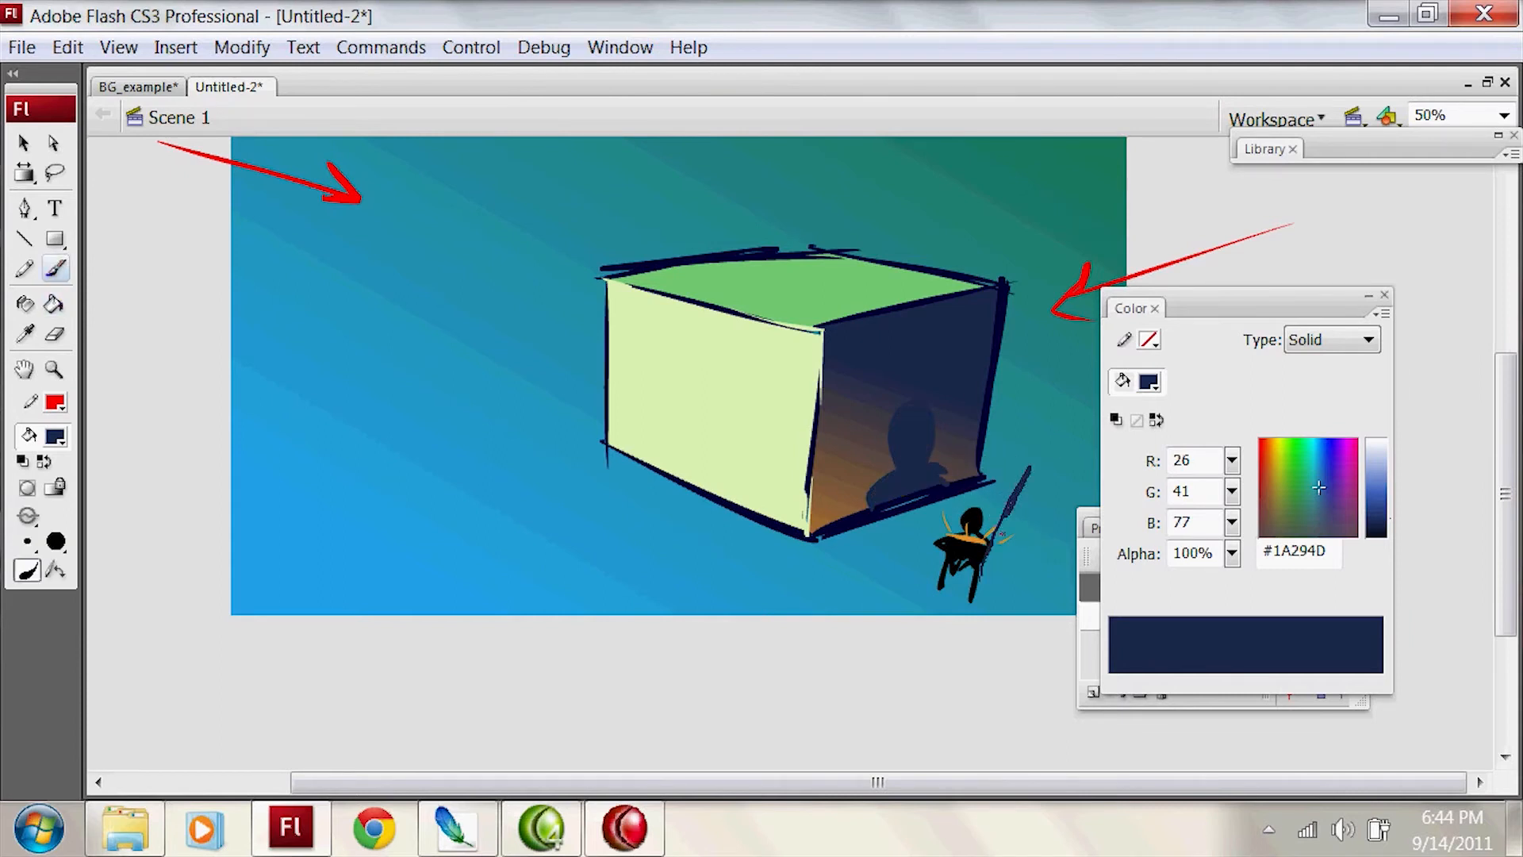
{"action": "key", "text": "ctrl+z"}
{"action": "key", "text": "ctrl+z"}
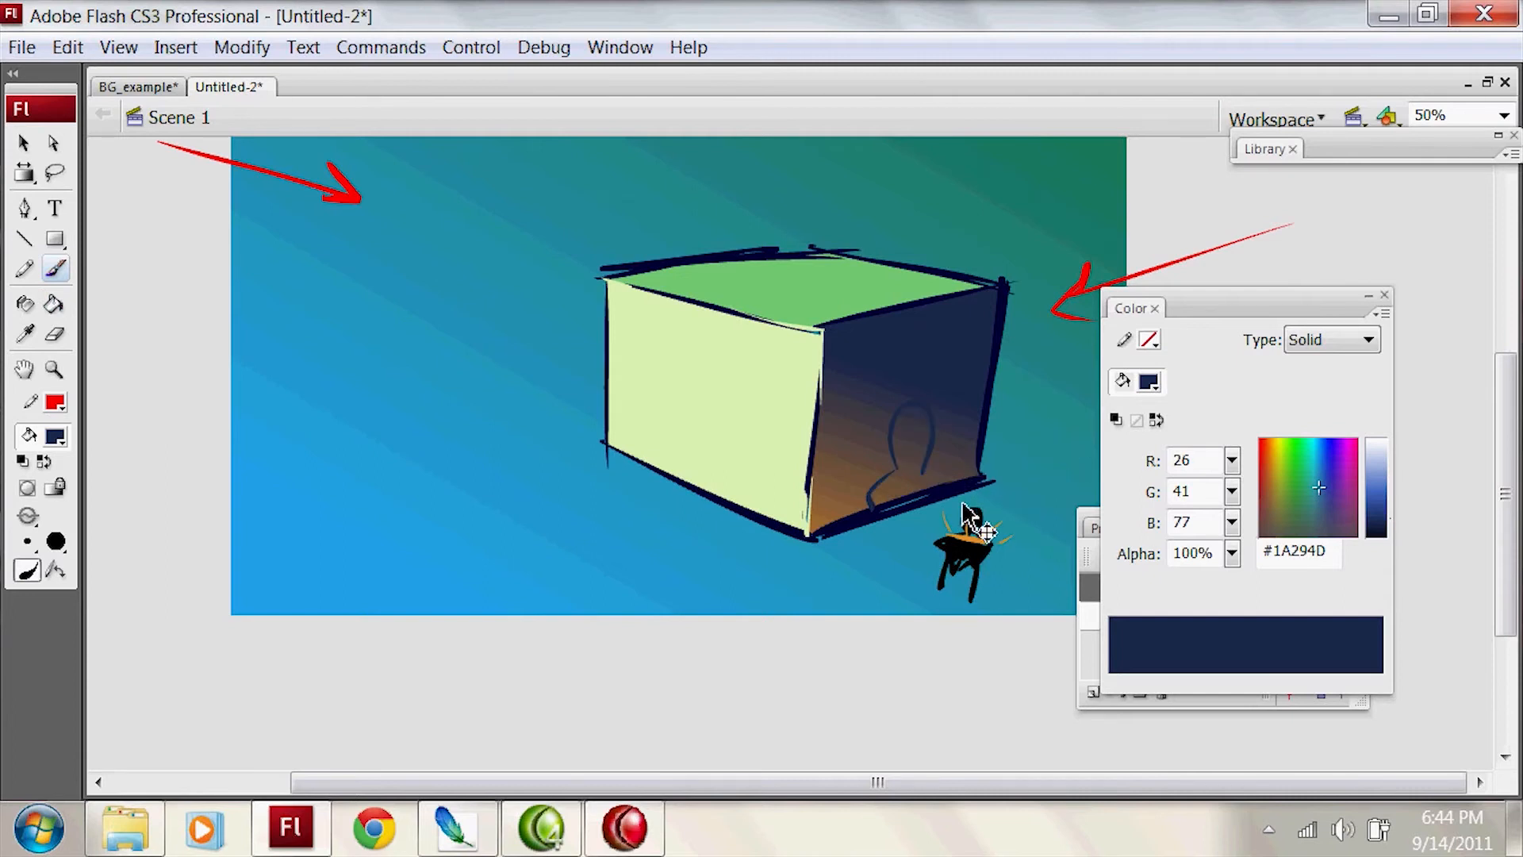
{"action": "key", "text": "ctrl+z"}
{"action": "key", "text": "ctrl+z"}
Step: Outline a navy shadow around the stick figure and fill its part on the box's lower right edge
{"action": "mouse_move", "coordinate": [940, 546]}
{"action": "left_mouse_down"}
{"action": "mouse_move", "coordinate": [930, 501]}
{"action": "mouse_move", "coordinate": [1034, 491]}
{"action": "left_mouse_up"}
{"action": "left_click_drag", "start_coordinate": [984, 579], "coordinate": [1041, 486]}
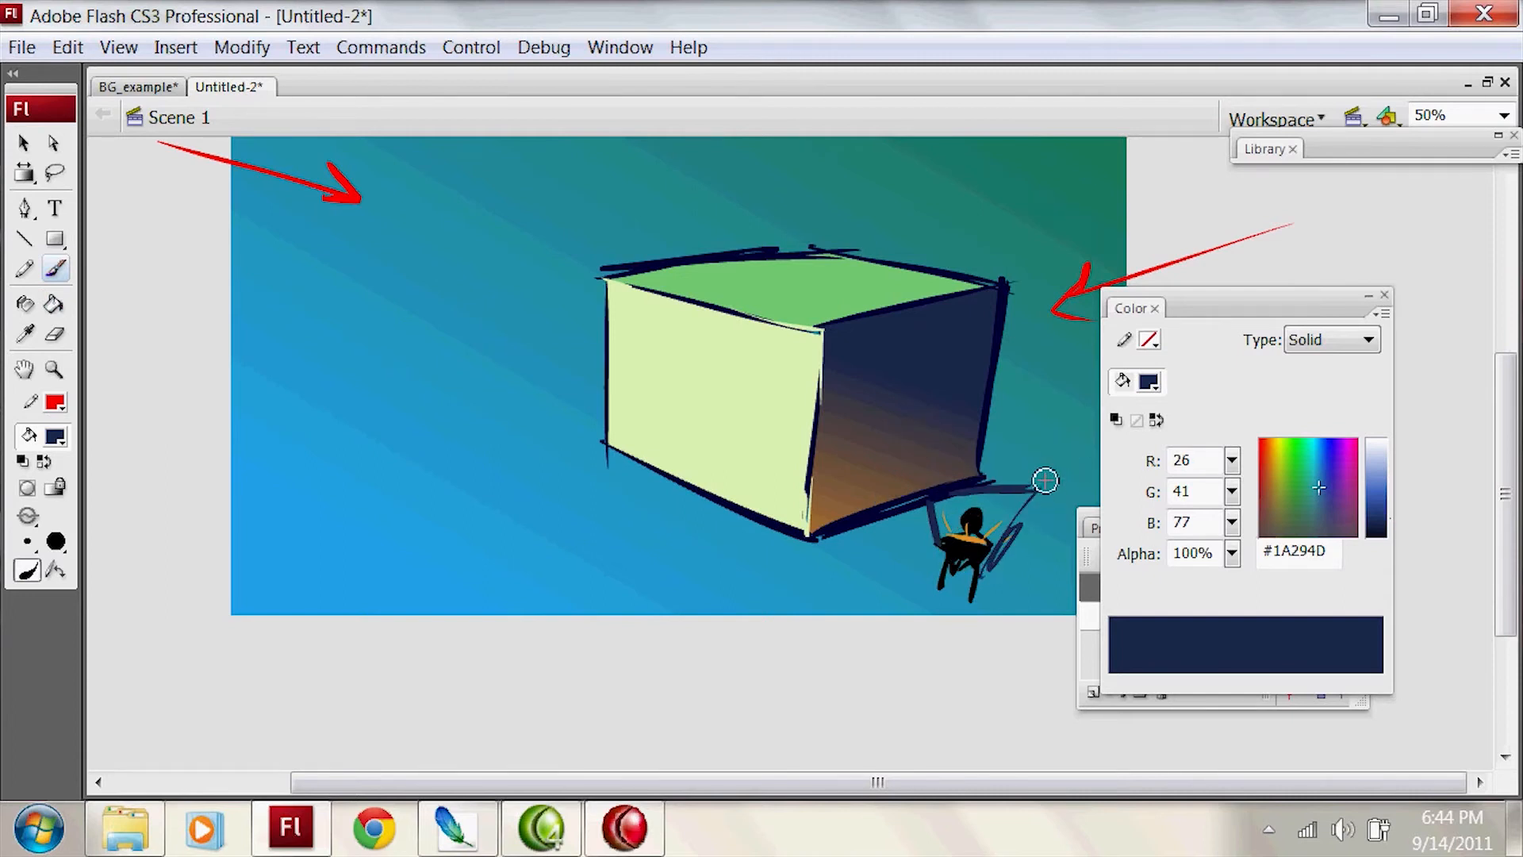
{"action": "key", "text": "k"}
{"action": "mouse_move", "coordinate": [973, 422]}
{"action": "left_mouse_down"}
{"action": "mouse_move", "coordinate": [987, 405]}
{"action": "mouse_move", "coordinate": [1018, 473]}
{"action": "mouse_move", "coordinate": [1005, 481]}
{"action": "left_mouse_up"}
{"action": "left_click", "coordinate": [967, 435]}
{"action": "key", "text": "b"}
{"action": "key", "text": "ctrl+z"}
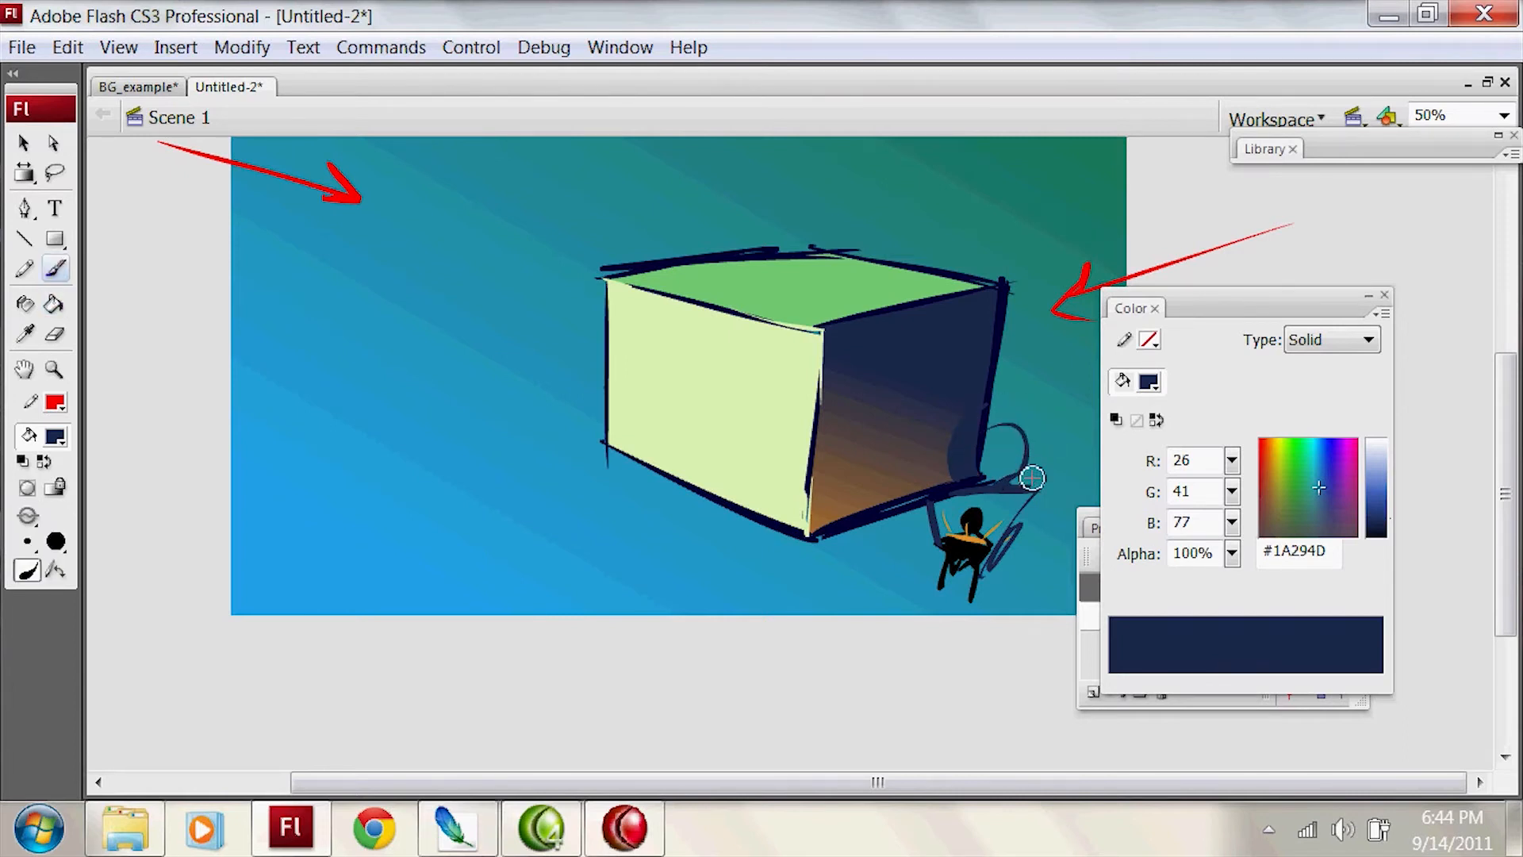
Step: Fill the rounded shadow beyond the box's right edge and paint the area around the stick figure solid navy
{"action": "key", "text": "k"}
{"action": "left_click", "coordinate": [1044, 478]}
{"action": "key", "text": "ctrl+z"}
{"action": "left_click", "coordinate": [1003, 449]}
{"action": "key", "text": "b"}
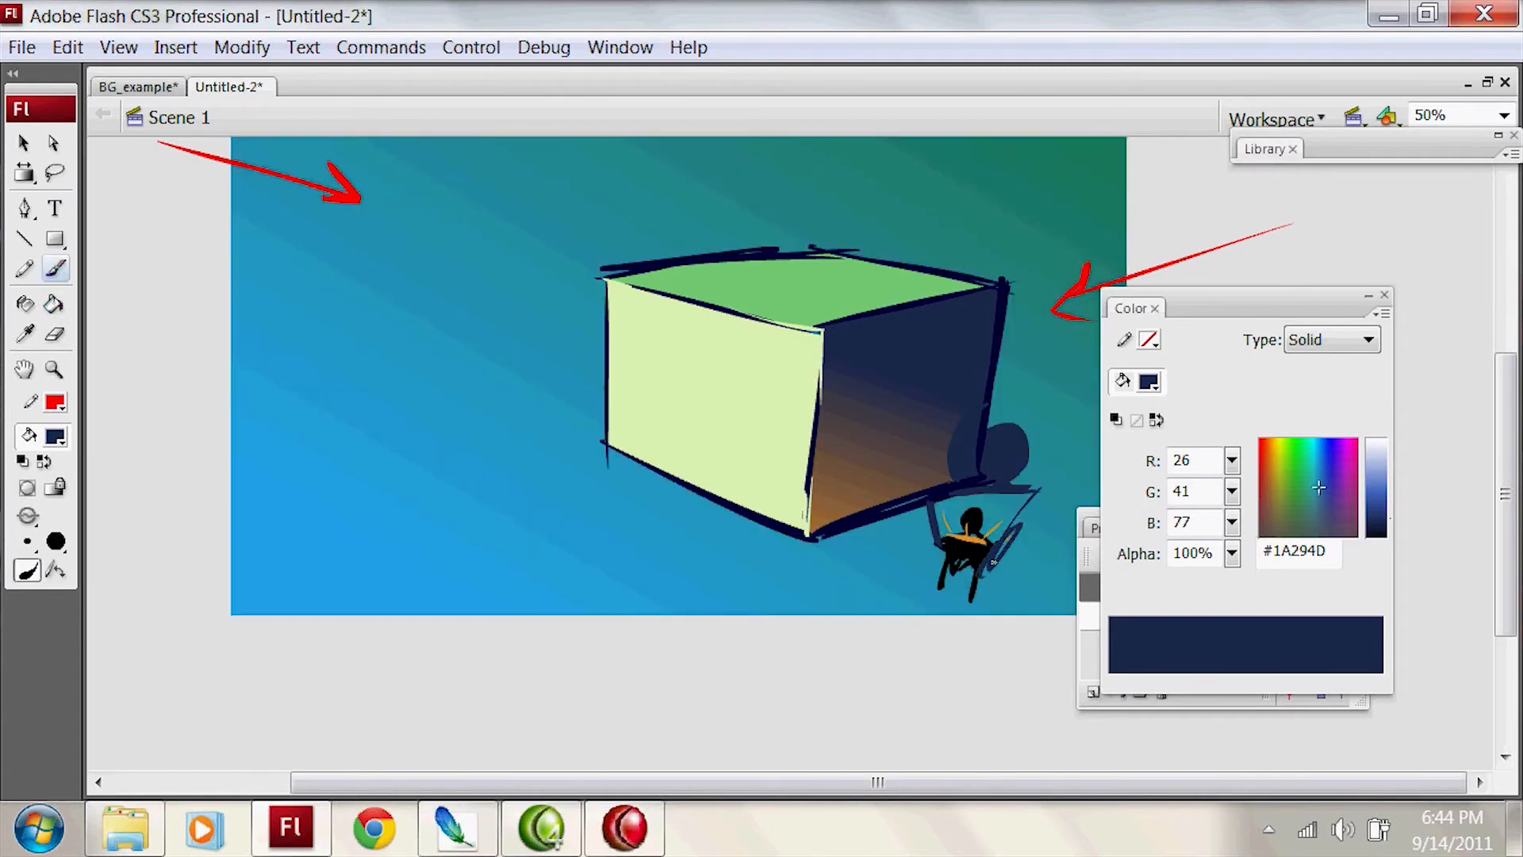
{"action": "mouse_move", "coordinate": [1023, 505]}
{"action": "left_mouse_down"}
{"action": "mouse_move", "coordinate": [976, 525]}
{"action": "mouse_move", "coordinate": [993, 503]}
{"action": "left_mouse_up"}
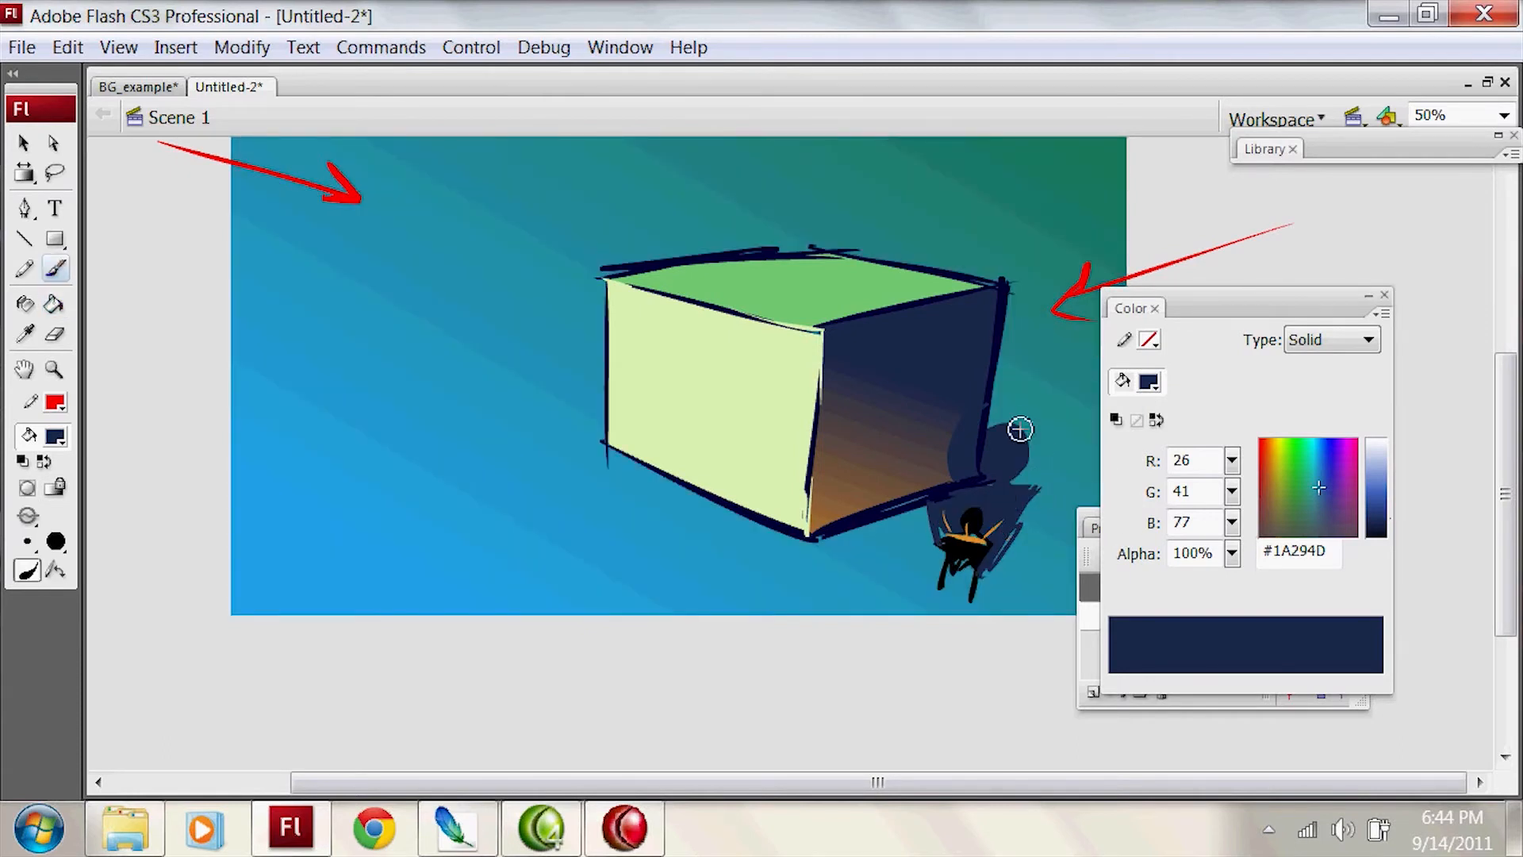
{"action": "key", "text": "e"}
{"action": "key", "text": "b"}
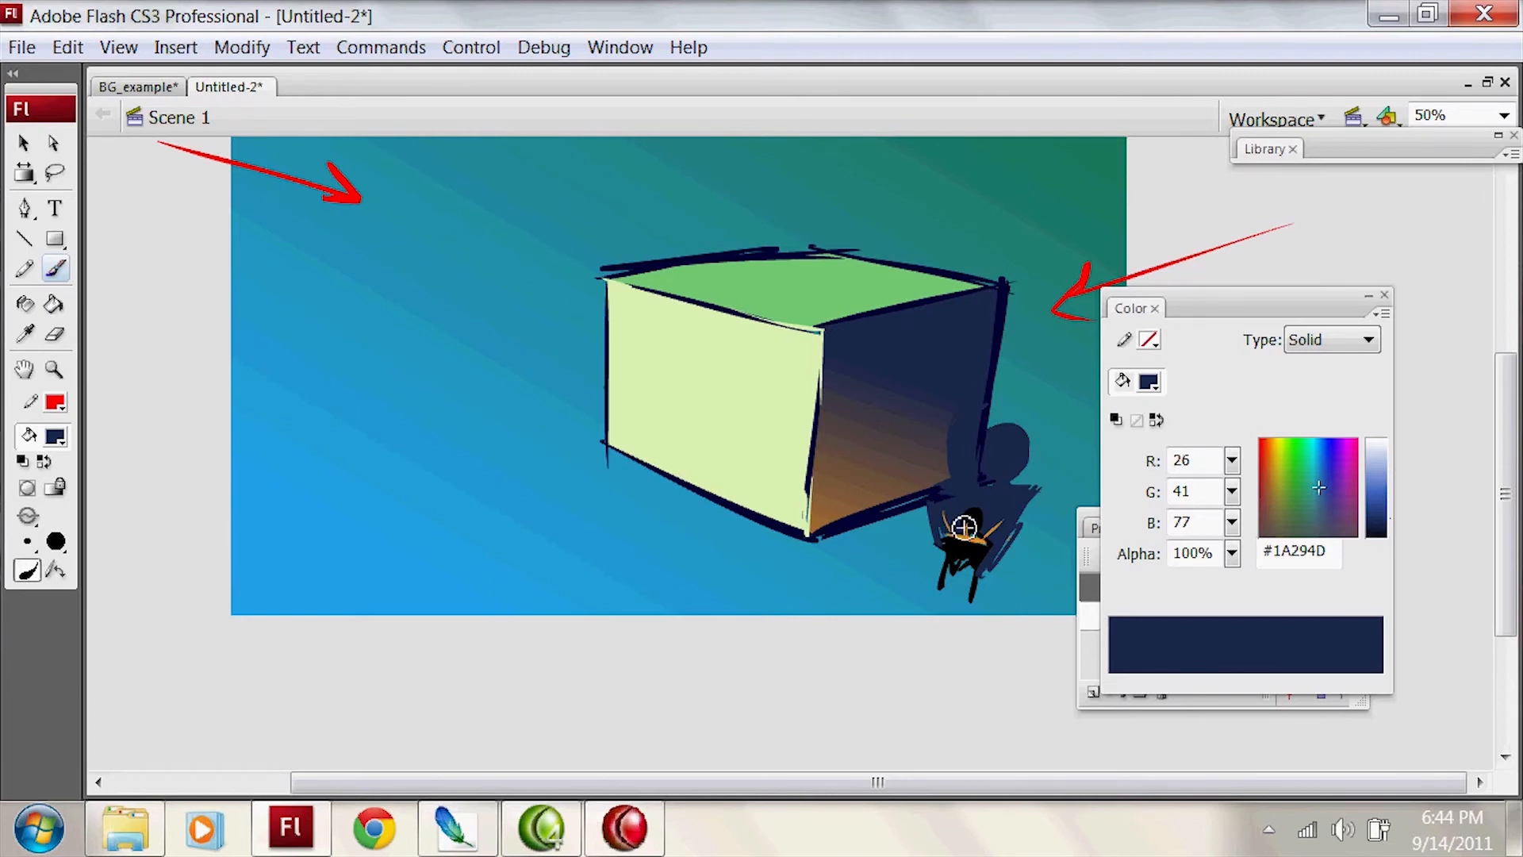
Step: Set the brush fill to the very dark blue #15212D
{"action": "left_click_drag", "start_coordinate": [964, 526], "coordinate": [979, 585]}
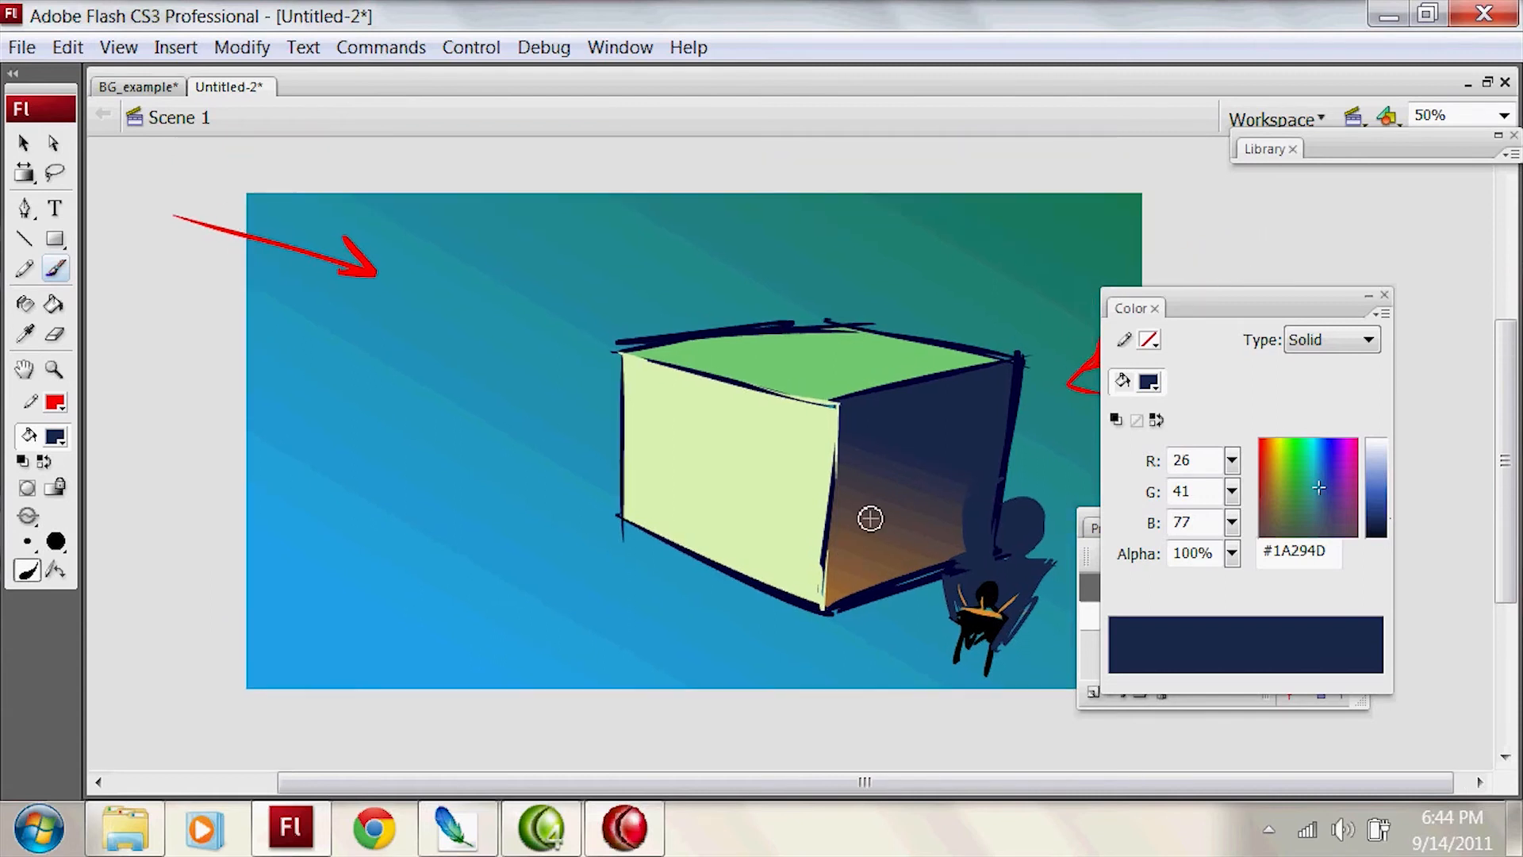
{"action": "left_click", "coordinate": [55, 436]}
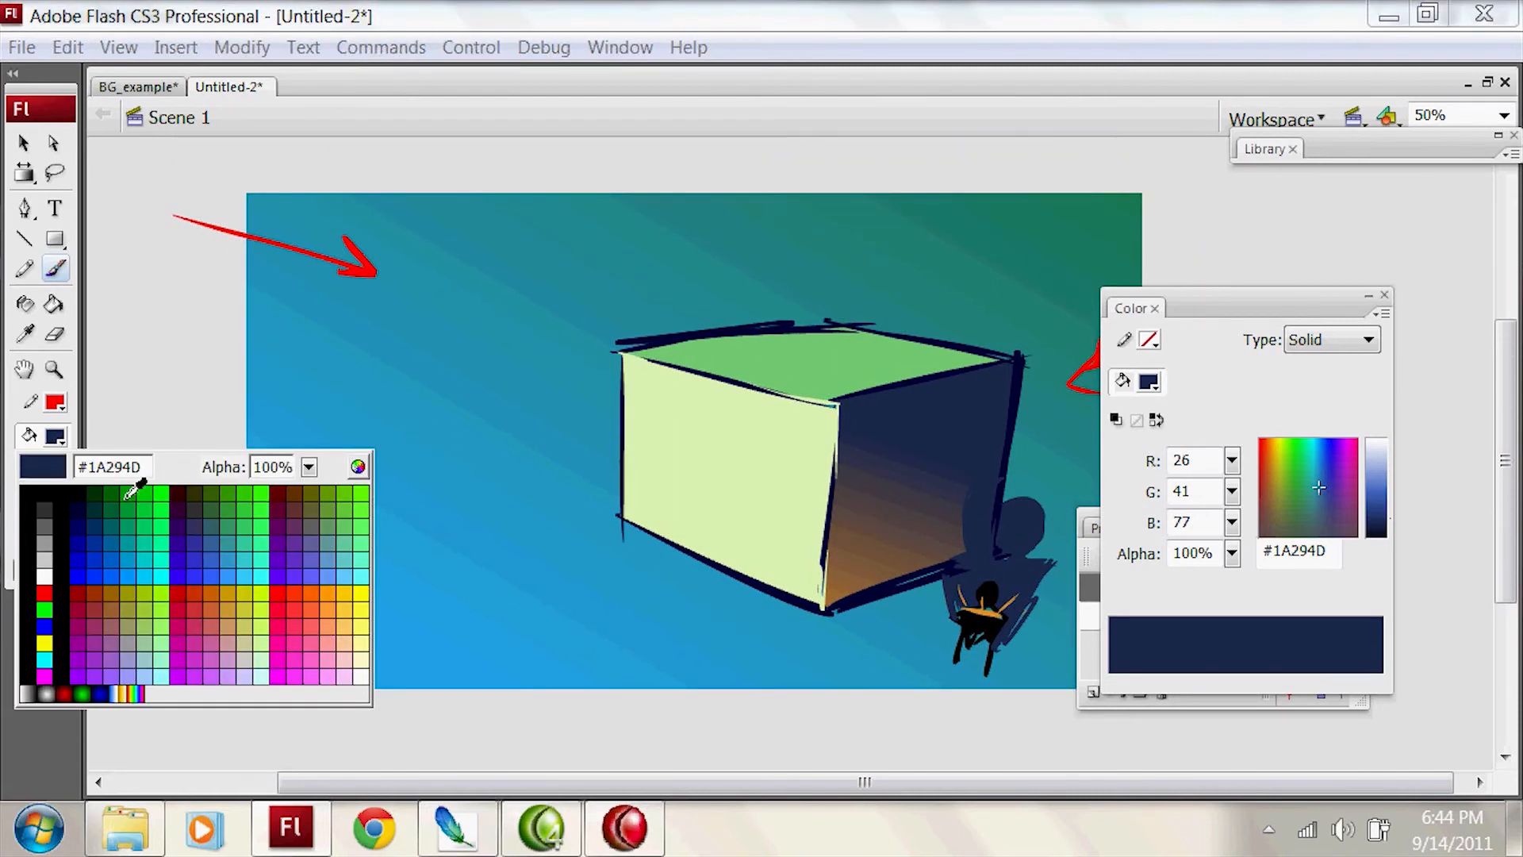
{"action": "left_click", "coordinate": [79, 510]}
{"action": "left_click_drag", "start_coordinate": [1311, 500], "coordinate": [1316, 502]}
{"action": "left_click", "coordinate": [1395, 511]}
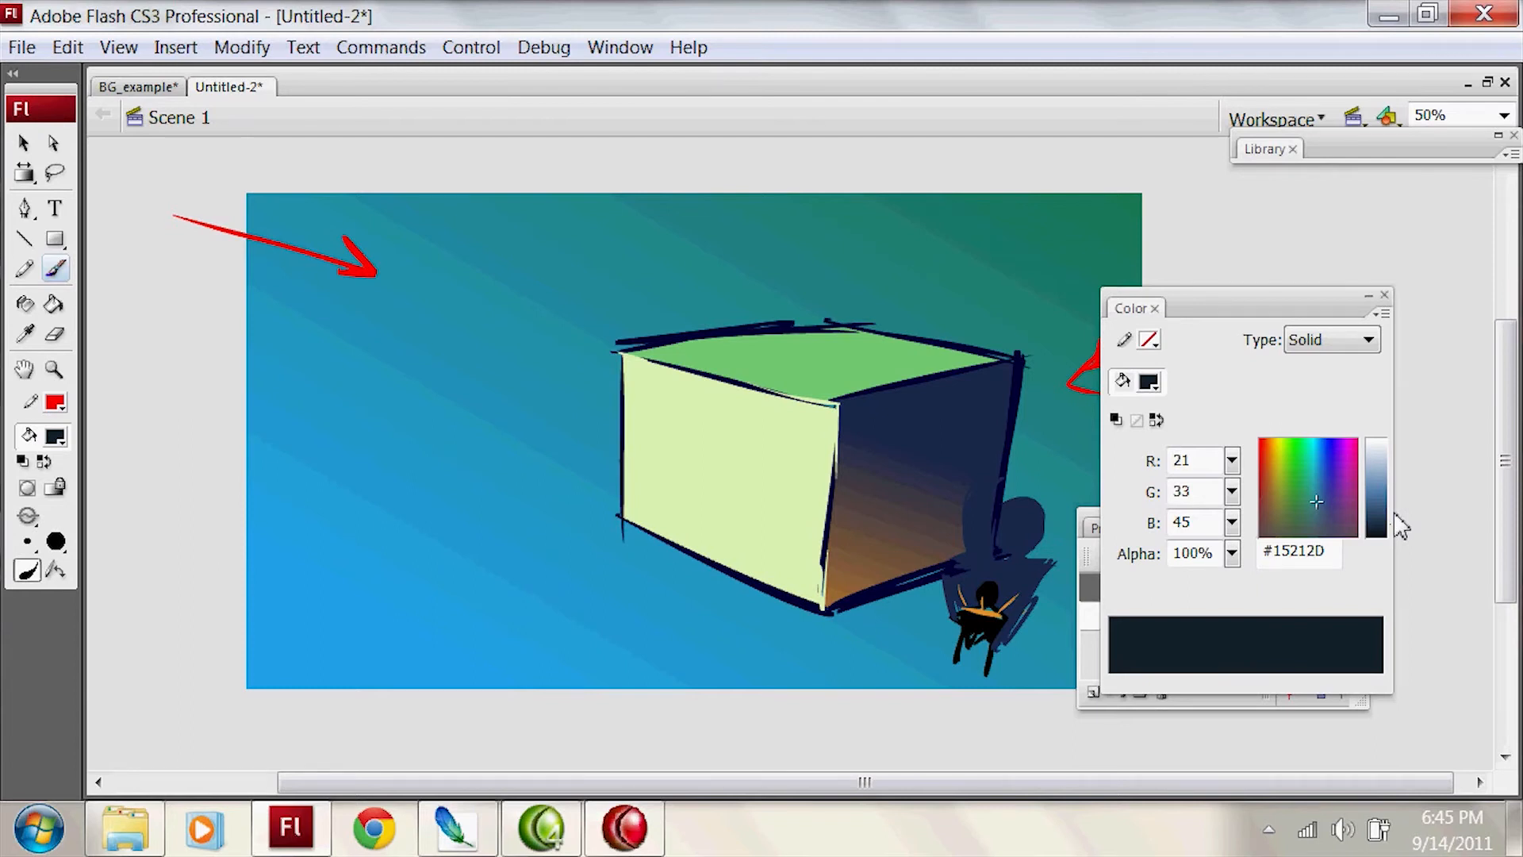
{"action": "mouse_move", "coordinate": [436, 282]}
{"action": "left_mouse_down"}
{"action": "mouse_move", "coordinate": [424, 563]}
{"action": "mouse_move", "coordinate": [448, 262]}
{"action": "left_mouse_up"}
{"action": "key", "text": "ctrl+z"}
{"action": "left_click_drag", "start_coordinate": [442, 554], "coordinate": [459, 214]}
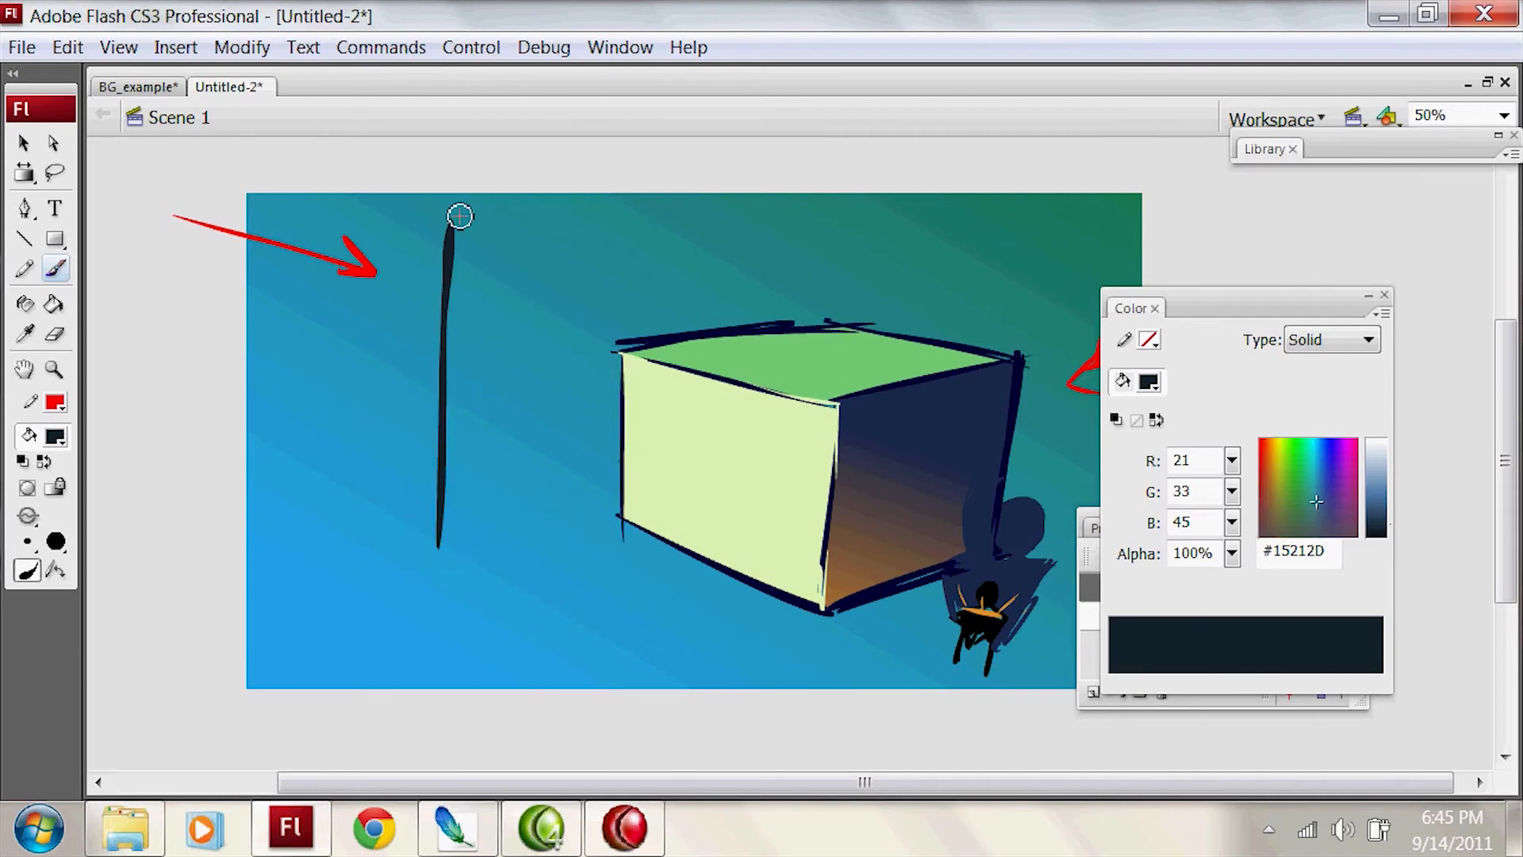
{"action": "key", "text": "ctrl+z"}
{"action": "left_click_drag", "start_coordinate": [427, 516], "coordinate": [441, 262]}
{"action": "key", "text": "ctrl+z"}
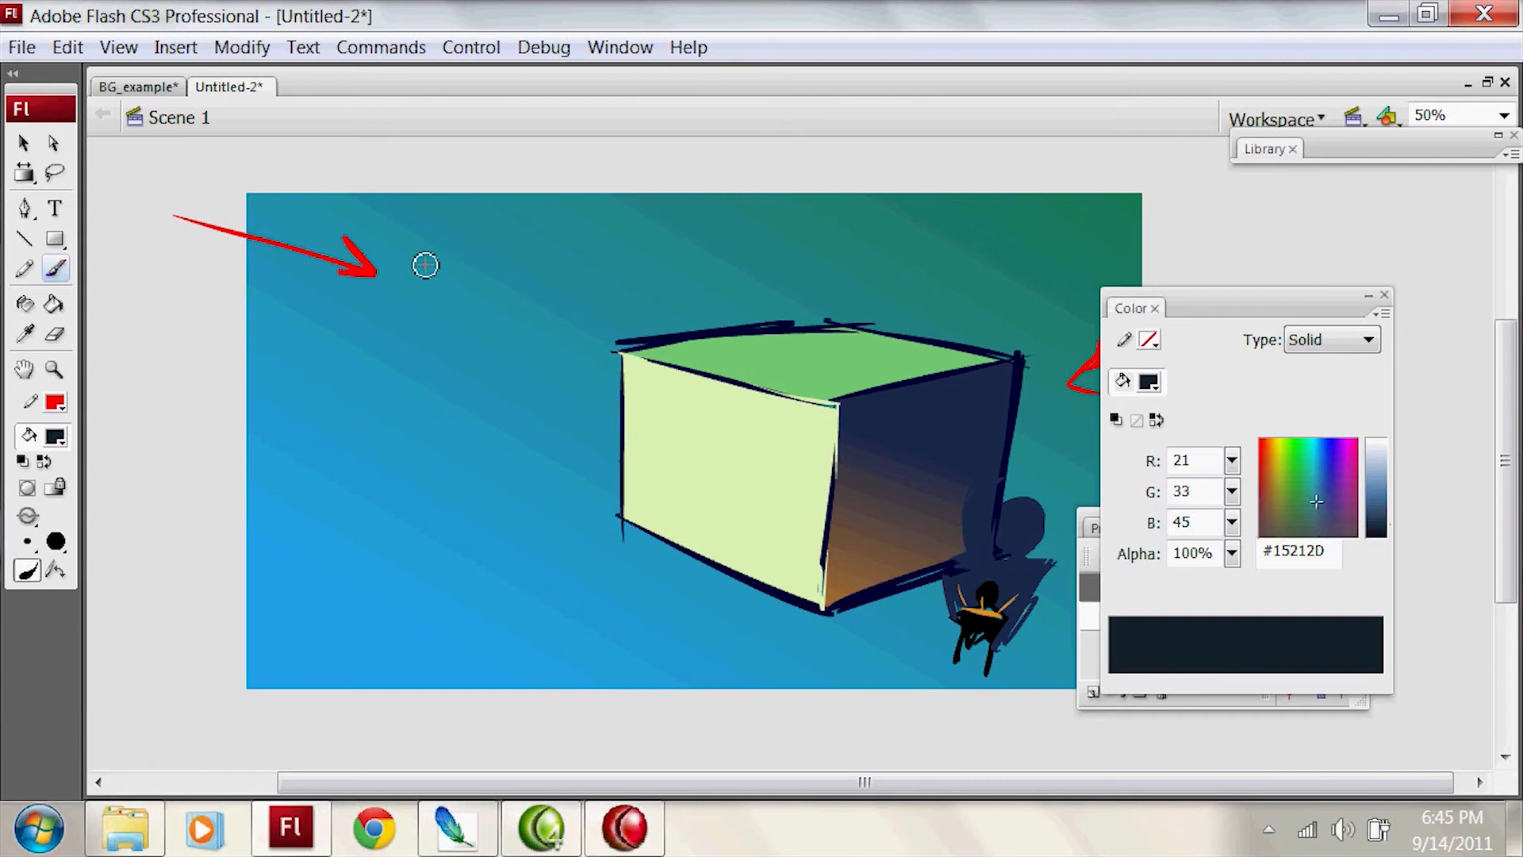
{"action": "left_click_drag", "start_coordinate": [492, 151], "coordinate": [483, 512]}
{"action": "key", "text": "ctrl+z"}
Step: Paint a tall pillar outline between the red arrow and the box and fill it with #15212D
{"action": "mouse_move", "coordinate": [498, 183]}
{"action": "left_mouse_down"}
{"action": "mouse_move", "coordinate": [500, 501]}
{"action": "mouse_move", "coordinate": [395, 456]}
{"action": "mouse_move", "coordinate": [410, 508]}
{"action": "mouse_move", "coordinate": [515, 517]}
{"action": "mouse_move", "coordinate": [511, 480]}
{"action": "left_mouse_up"}
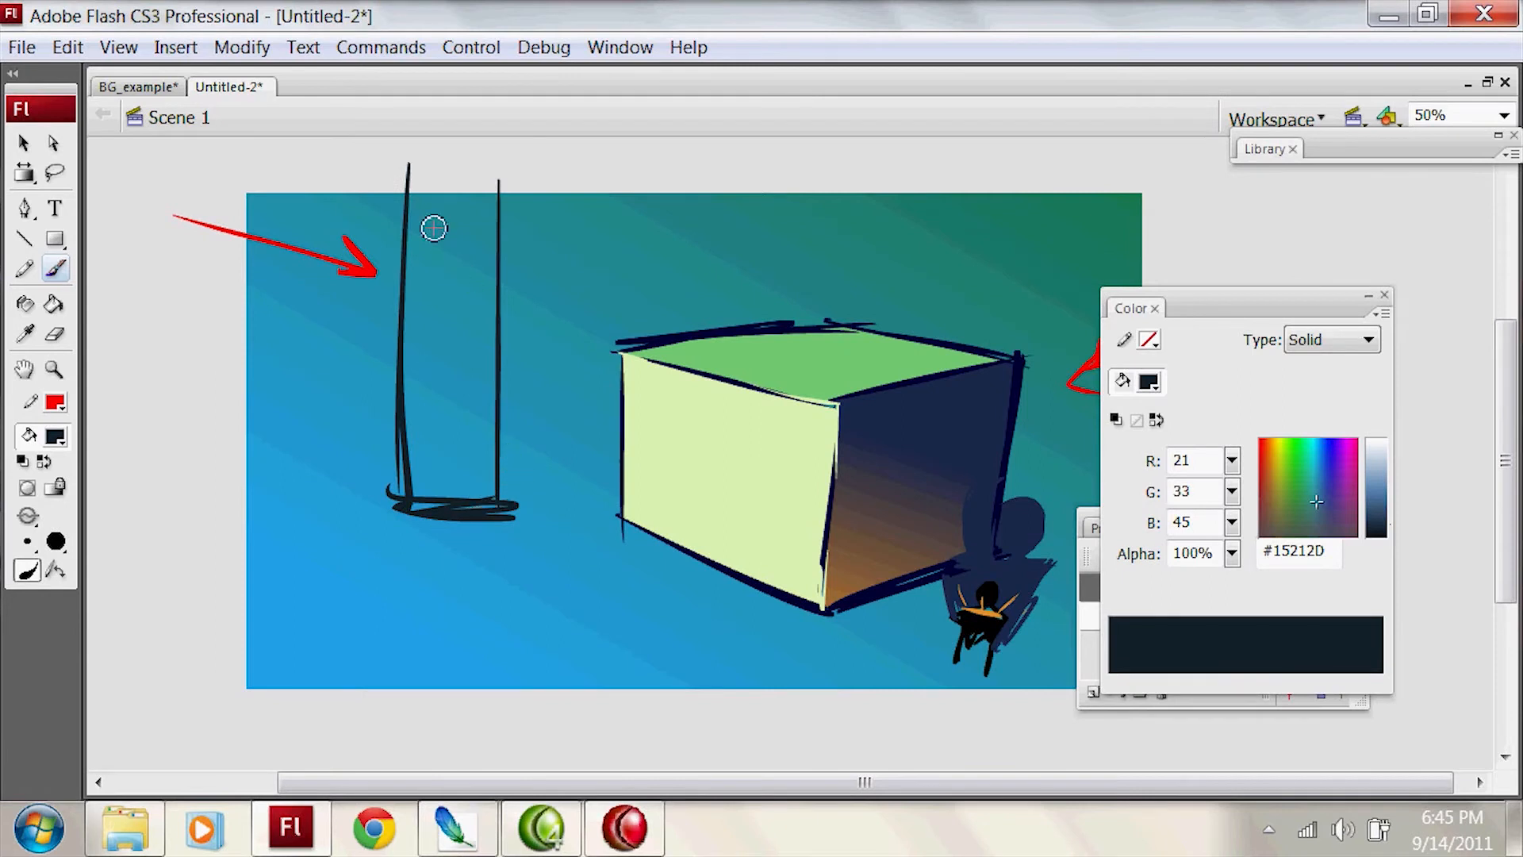
{"action": "key", "text": "k"}
{"action": "left_click", "coordinate": [452, 262]}
{"action": "key", "text": "ctrl+z"}
{"action": "key", "text": "b"}
{"action": "mouse_move", "coordinate": [506, 192]}
{"action": "left_mouse_down"}
{"action": "mouse_move", "coordinate": [416, 204]}
{"action": "mouse_move", "coordinate": [495, 215]}
{"action": "left_mouse_up"}
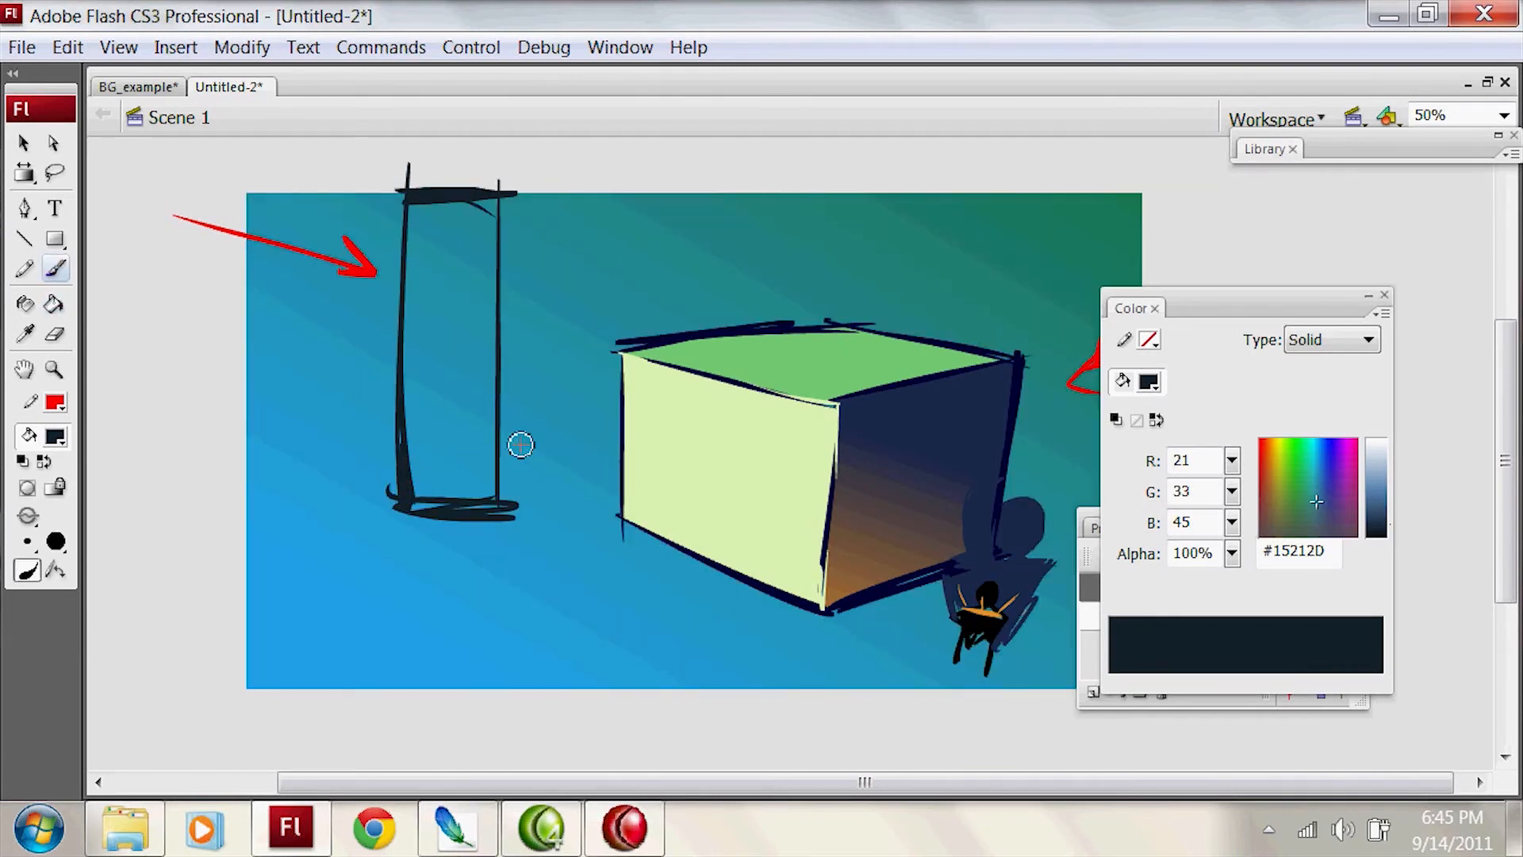
{"action": "key", "text": "k"}
{"action": "left_click", "coordinate": [490, 425]}
{"action": "key", "text": "b"}
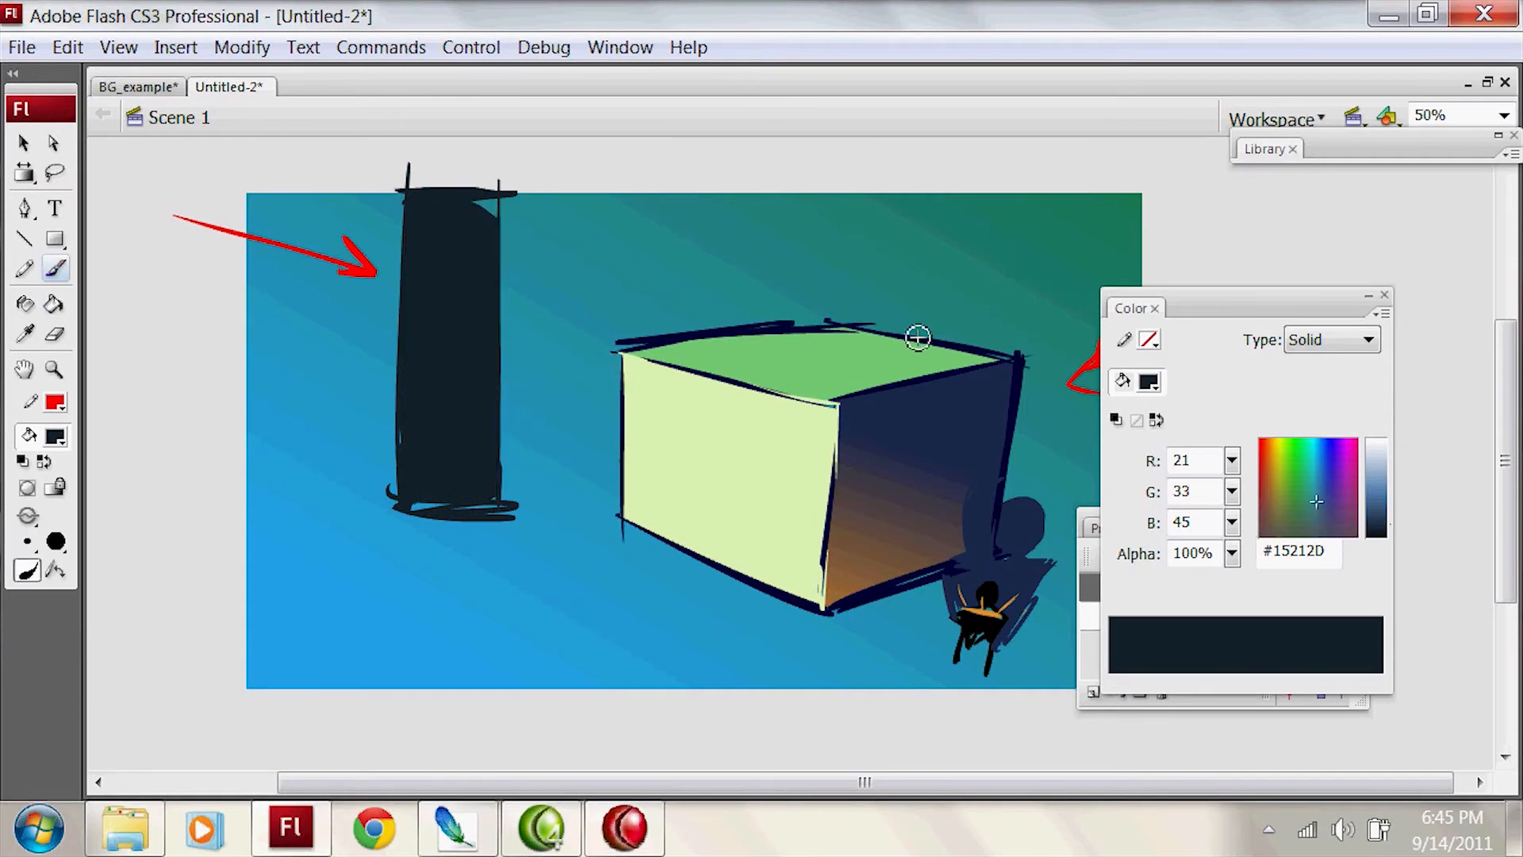
Step: Sample the box's navy #1A294D again as the fill color
{"action": "left_click", "coordinate": [54, 436]}
{"action": "left_click", "coordinate": [1004, 476]}
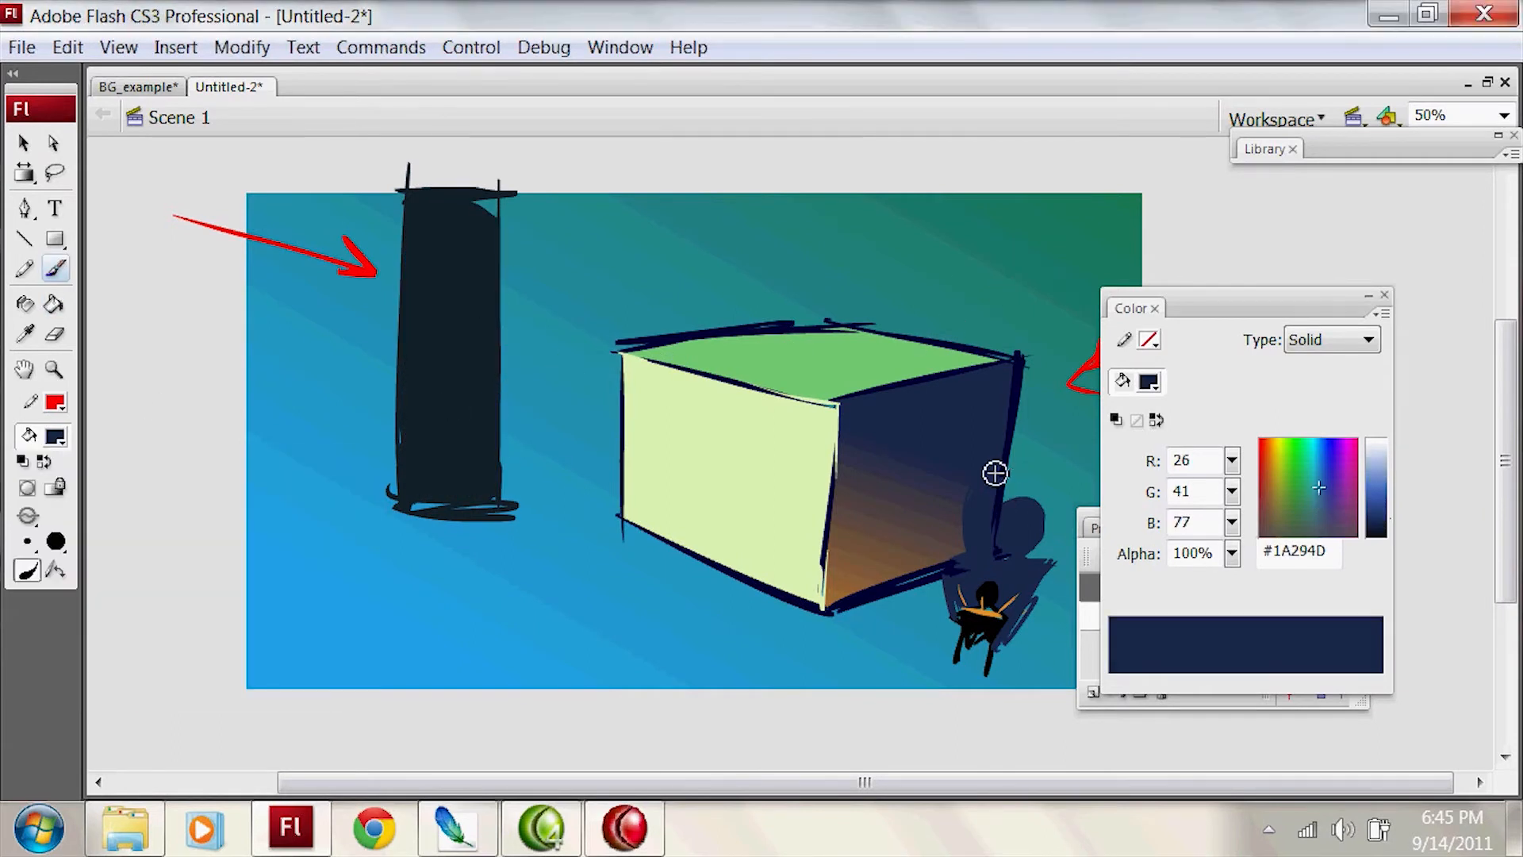
Step: Try to sketch the pillar's shadow running along the ground and up the box's pale face
{"action": "mouse_move", "coordinate": [486, 501]}
{"action": "left_mouse_down"}
{"action": "mouse_move", "coordinate": [704, 549]}
{"action": "mouse_move", "coordinate": [530, 516]}
{"action": "mouse_move", "coordinate": [690, 554]}
{"action": "mouse_move", "coordinate": [571, 548]}
{"action": "mouse_move", "coordinate": [800, 614]}
{"action": "left_mouse_up"}
{"action": "key", "text": "ctrl+z"}
{"action": "key", "text": "ctrl+z"}
{"action": "mouse_move", "coordinate": [703, 550]}
{"action": "left_mouse_down"}
{"action": "mouse_move", "coordinate": [798, 375]}
{"action": "mouse_move", "coordinate": [834, 441]}
{"action": "mouse_move", "coordinate": [752, 568]}
{"action": "mouse_move", "coordinate": [838, 432]}
{"action": "left_mouse_up"}
{"action": "key", "text": "ctrl+z"}
{"action": "key", "text": "ctrl+z"}
{"action": "mouse_move", "coordinate": [699, 549]}
{"action": "left_mouse_down"}
{"action": "mouse_move", "coordinate": [798, 403]}
{"action": "mouse_move", "coordinate": [812, 429]}
{"action": "left_mouse_up"}
Step: Sketch the pillar's navy shadow outline along the ground, diagonally up the box's pale face and across its top
{"action": "key", "text": "ctrl+z"}
{"action": "key", "text": "ctrl+z"}
{"action": "key", "text": "ctrl+z"}
{"action": "key", "text": "ctrl+z"}
{"action": "mouse_move", "coordinate": [509, 502]}
{"action": "left_mouse_down"}
{"action": "mouse_move", "coordinate": [649, 524]}
{"action": "mouse_move", "coordinate": [712, 571]}
{"action": "left_mouse_up"}
{"action": "mouse_move", "coordinate": [588, 541]}
{"action": "left_mouse_down"}
{"action": "mouse_move", "coordinate": [744, 582]}
{"action": "mouse_move", "coordinate": [827, 452]}
{"action": "left_mouse_up"}
{"action": "key", "text": "ctrl+z"}
{"action": "left_click_drag", "start_coordinate": [741, 570], "coordinate": [838, 413]}
{"action": "mouse_move", "coordinate": [682, 525]}
{"action": "left_mouse_down"}
{"action": "mouse_move", "coordinate": [738, 436]}
{"action": "mouse_move", "coordinate": [662, 539]}
{"action": "left_mouse_up"}
{"action": "key", "text": "ctrl+z"}
{"action": "left_click_drag", "start_coordinate": [761, 411], "coordinate": [661, 539]}
{"action": "key", "text": "ctrl+z"}
{"action": "mouse_move", "coordinate": [787, 374]}
{"action": "left_mouse_down"}
{"action": "mouse_move", "coordinate": [664, 532]}
{"action": "mouse_move", "coordinate": [781, 395]}
{"action": "mouse_move", "coordinate": [935, 373]}
{"action": "left_mouse_up"}
{"action": "key", "text": "ctrl+z"}
Step: Fill the outlined pillar shadow on the box and the ground with navy #1A294D
{"action": "key", "text": "k"}
{"action": "left_click", "coordinate": [774, 464]}
{"action": "left_click", "coordinate": [597, 521]}
{"action": "left_click", "coordinate": [615, 533]}
{"action": "key", "text": "b"}
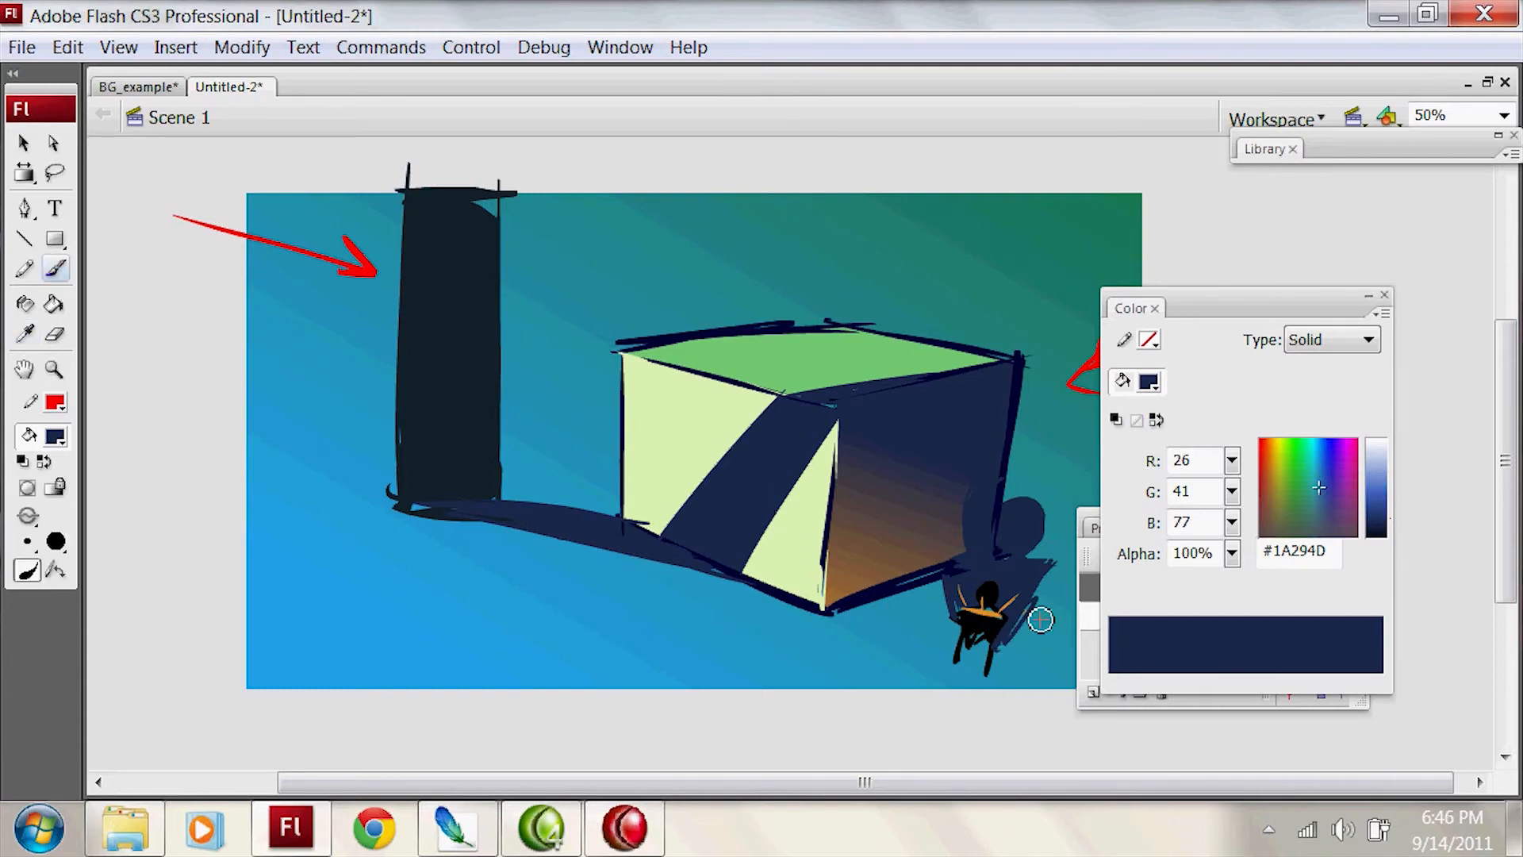
Step: Sample the box outline's dark navy #000033 as the brush fill
{"action": "key", "text": "v"}
{"action": "mouse_move", "coordinate": [764, 550]}
{"action": "left_mouse_down"}
{"action": "mouse_move", "coordinate": [749, 561]}
{"action": "mouse_move", "coordinate": [766, 480]}
{"action": "left_mouse_up"}
{"action": "key", "text": "b"}
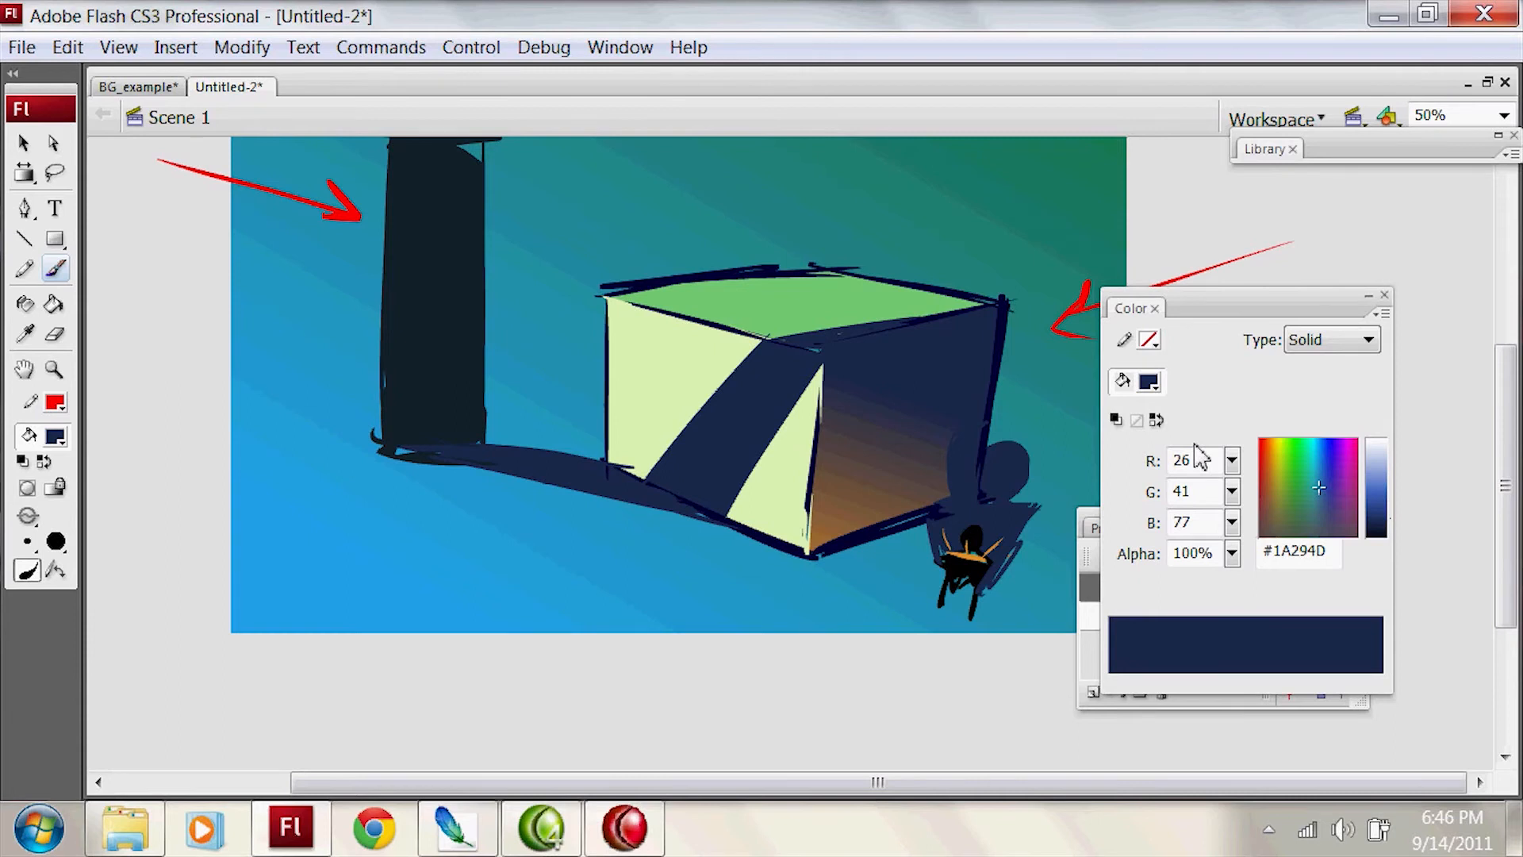
{"action": "left_click_drag", "start_coordinate": [855, 468], "coordinate": [857, 539]}
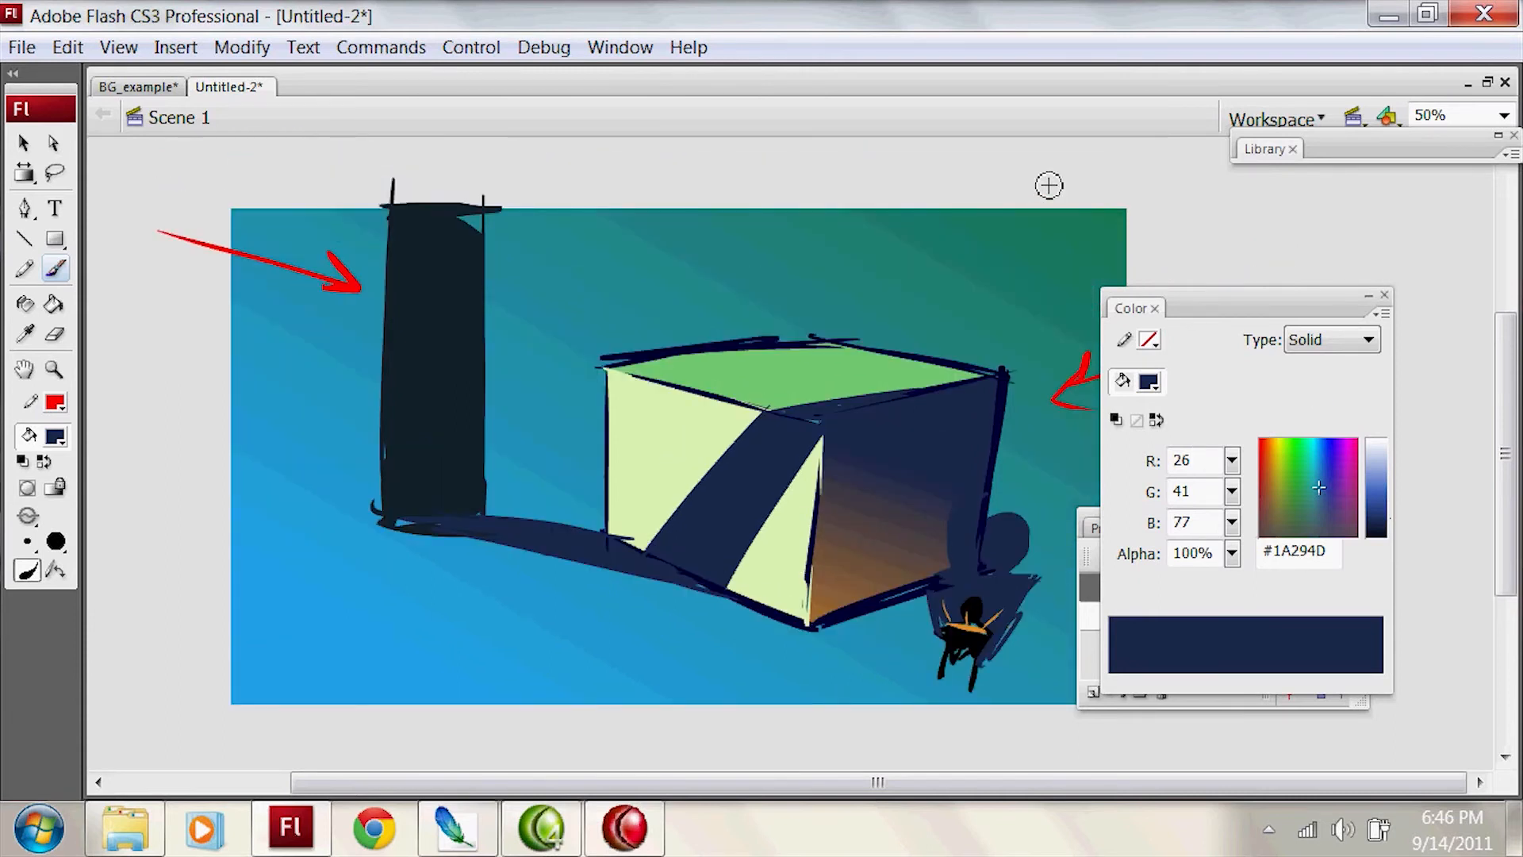
{"action": "key", "text": "i"}
{"action": "left_click", "coordinate": [767, 337]}
{"action": "key", "text": "b"}
{"action": "scroll", "coordinate": [839, 302], "scroll_direction": "up", "scroll_amount": 3}
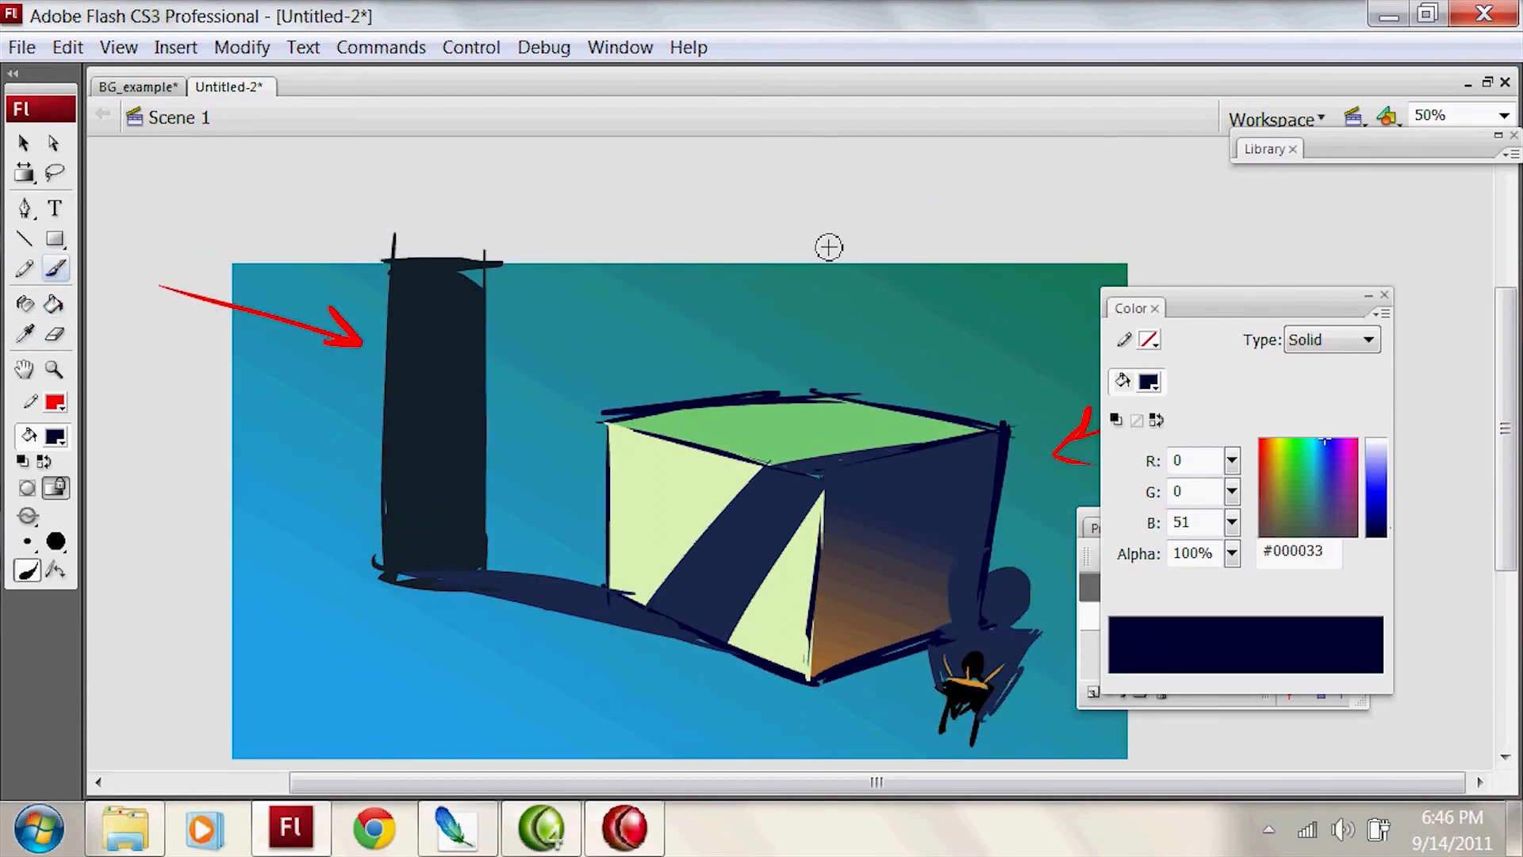
Step: Paint a small solid triangular lampshade above the stage over the box
{"action": "left_click_drag", "start_coordinate": [742, 232], "coordinate": [812, 188]}
{"action": "key", "text": "ctrl+z"}
{"action": "mouse_move", "coordinate": [747, 230]}
{"action": "left_mouse_down"}
{"action": "mouse_move", "coordinate": [833, 236]}
{"action": "mouse_move", "coordinate": [750, 230]}
{"action": "left_mouse_up"}
{"action": "key", "text": "k"}
{"action": "key", "text": "b"}
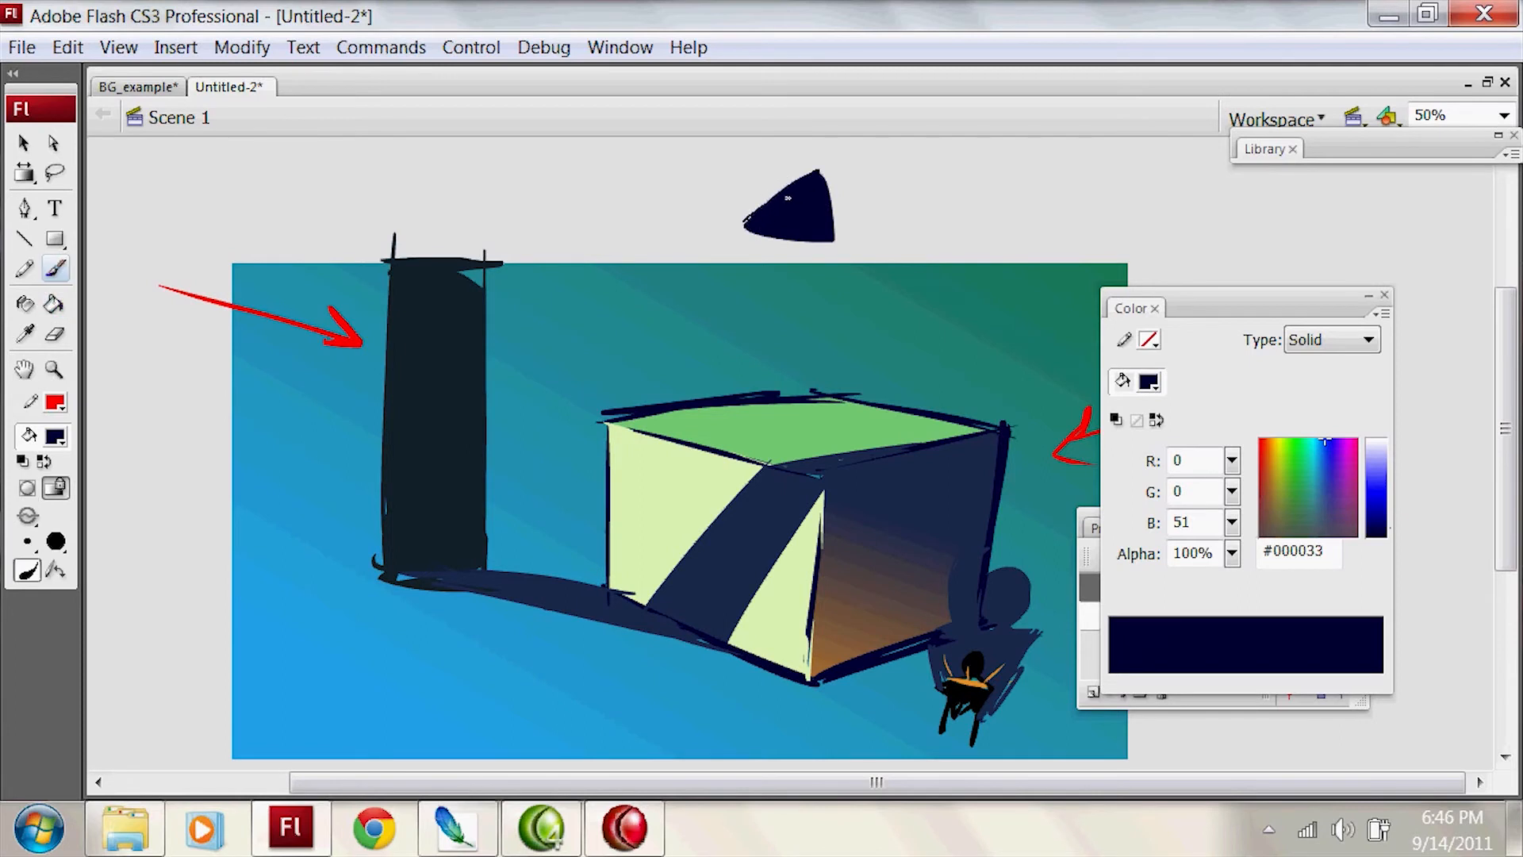
Step: Move the lampshade down so it overlaps the stage's upper edge above the box, and deselect it
{"action": "key", "text": "v"}
{"action": "left_click", "coordinate": [816, 238]}
{"action": "left_click_drag", "start_coordinate": [816, 238], "coordinate": [822, 298]}
{"action": "left_click", "coordinate": [920, 218]}
{"action": "left_click_drag", "start_coordinate": [1002, 225], "coordinate": [1016, 158]}
{"action": "key", "text": "b"}
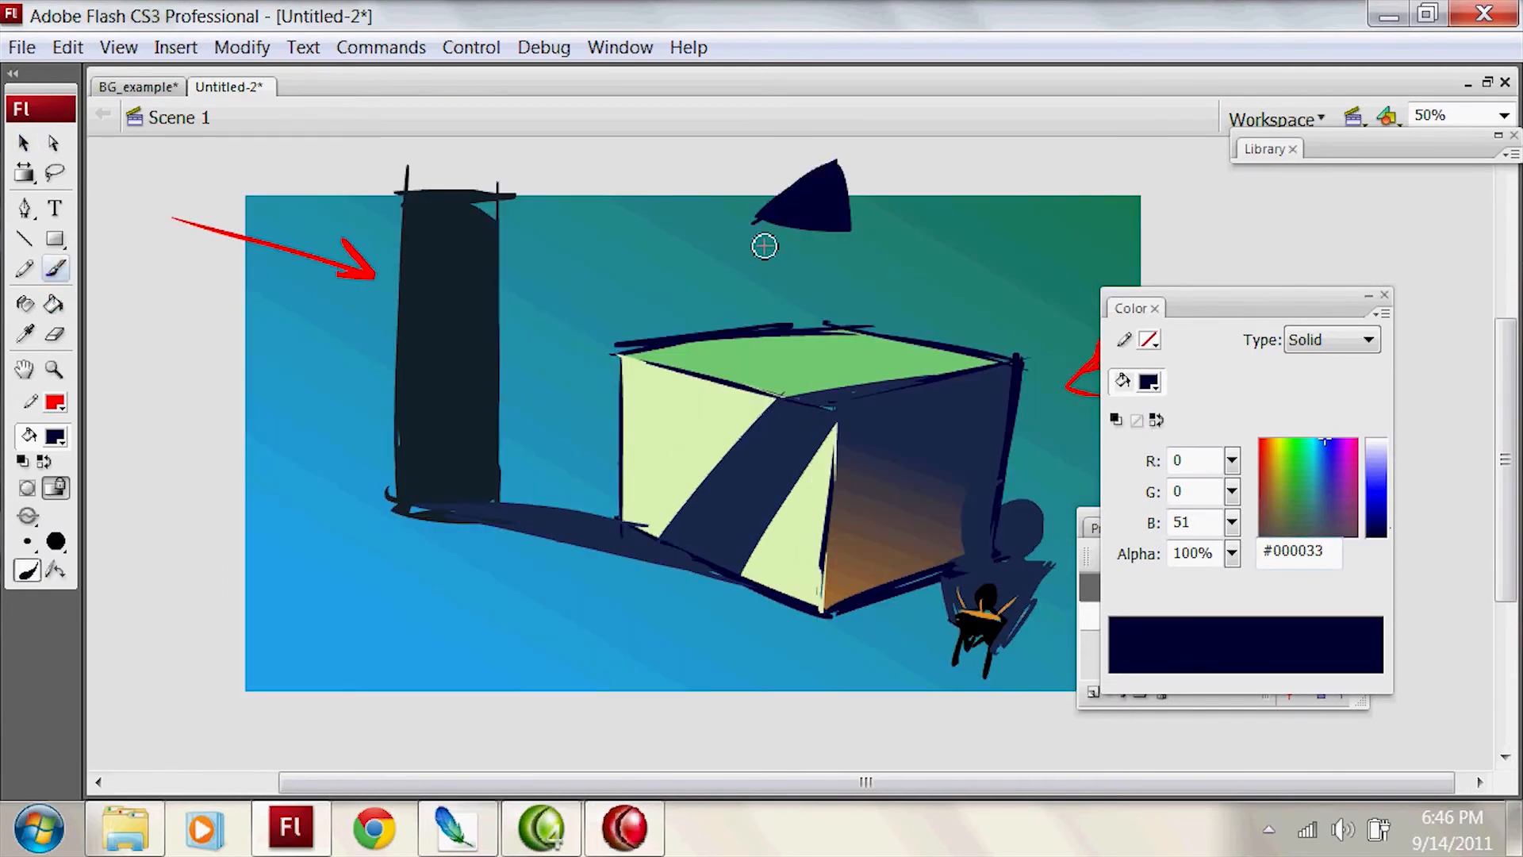
Step: Sample the box's pale green #DFF5B4 and paint short light rays below the lampshade
{"action": "key", "text": "i"}
{"action": "left_click", "coordinate": [712, 401]}
{"action": "key", "text": "b"}
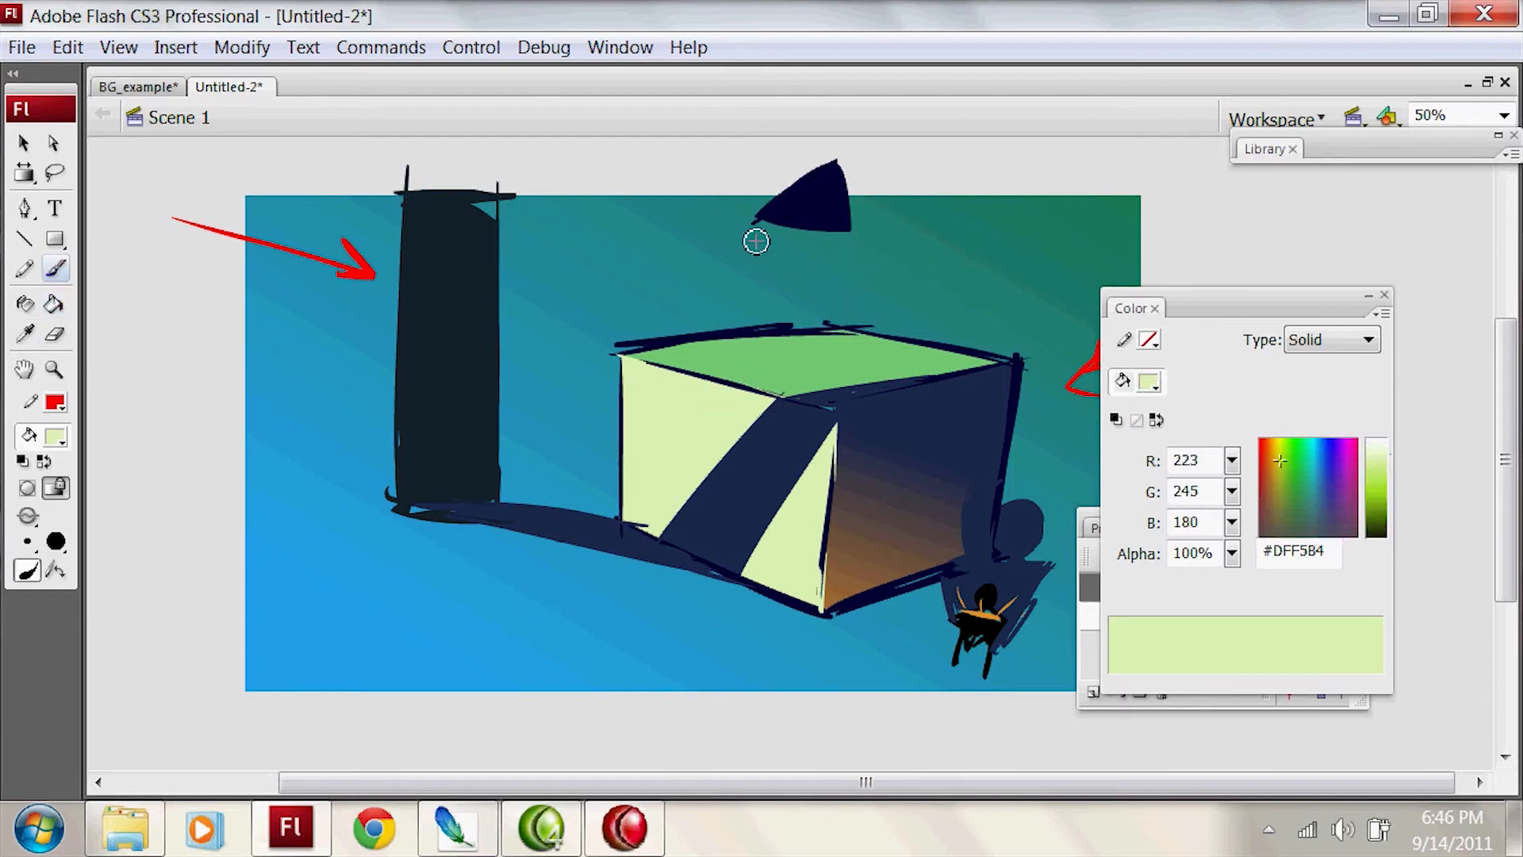
{"action": "left_click_drag", "start_coordinate": [783, 260], "coordinate": [775, 255]}
{"action": "left_click_drag", "start_coordinate": [825, 249], "coordinate": [827, 267]}
{"action": "left_click_drag", "start_coordinate": [853, 242], "coordinate": [863, 268]}
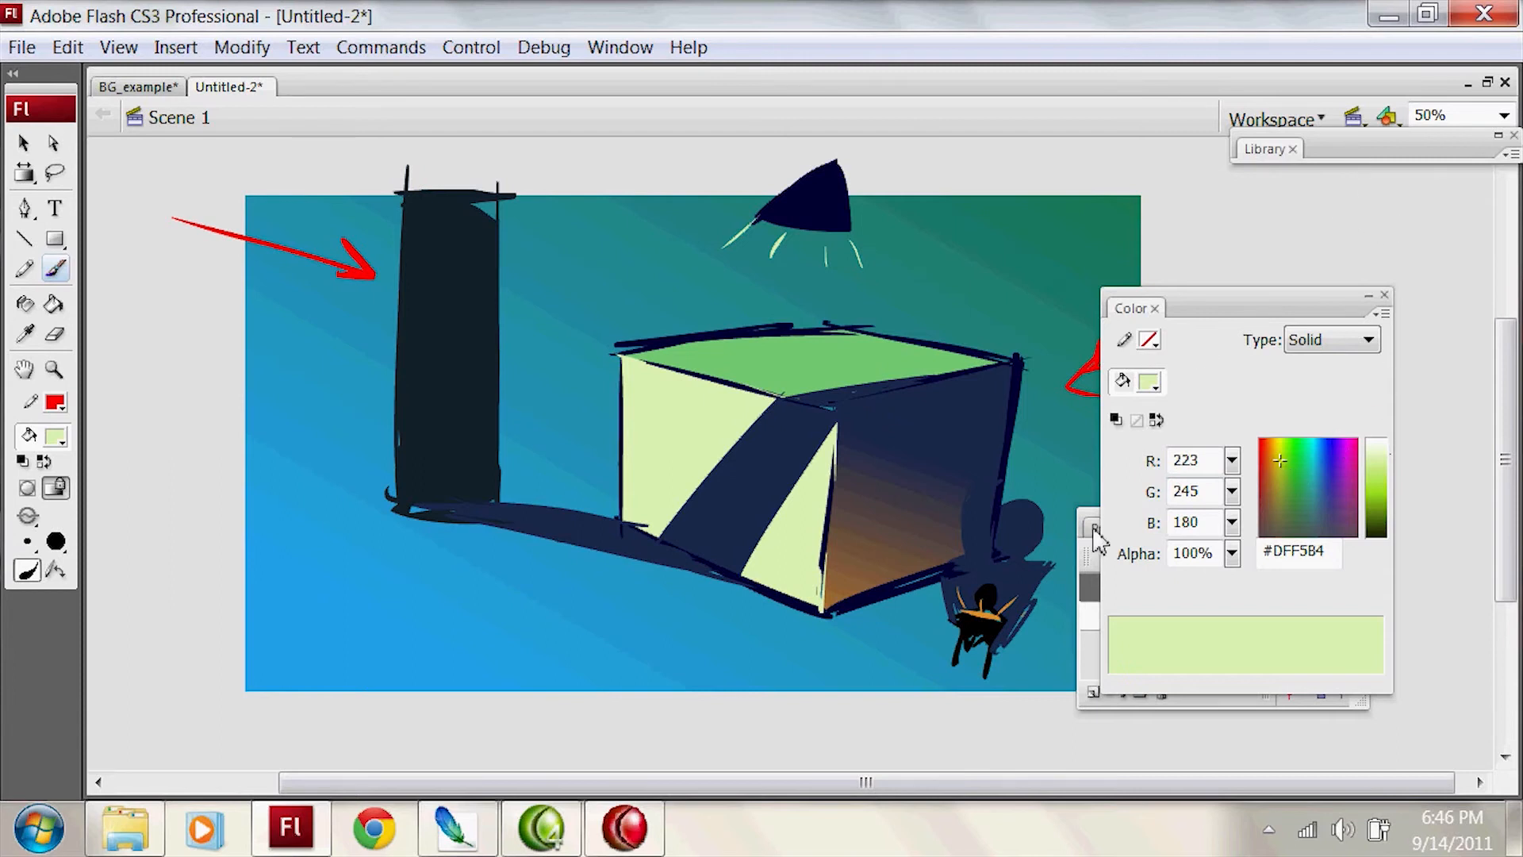
Step: Add a new layer above Layer 2 and set the fill to #EAF8C2 with 50% alpha
{"action": "left_click", "coordinate": [1109, 631]}
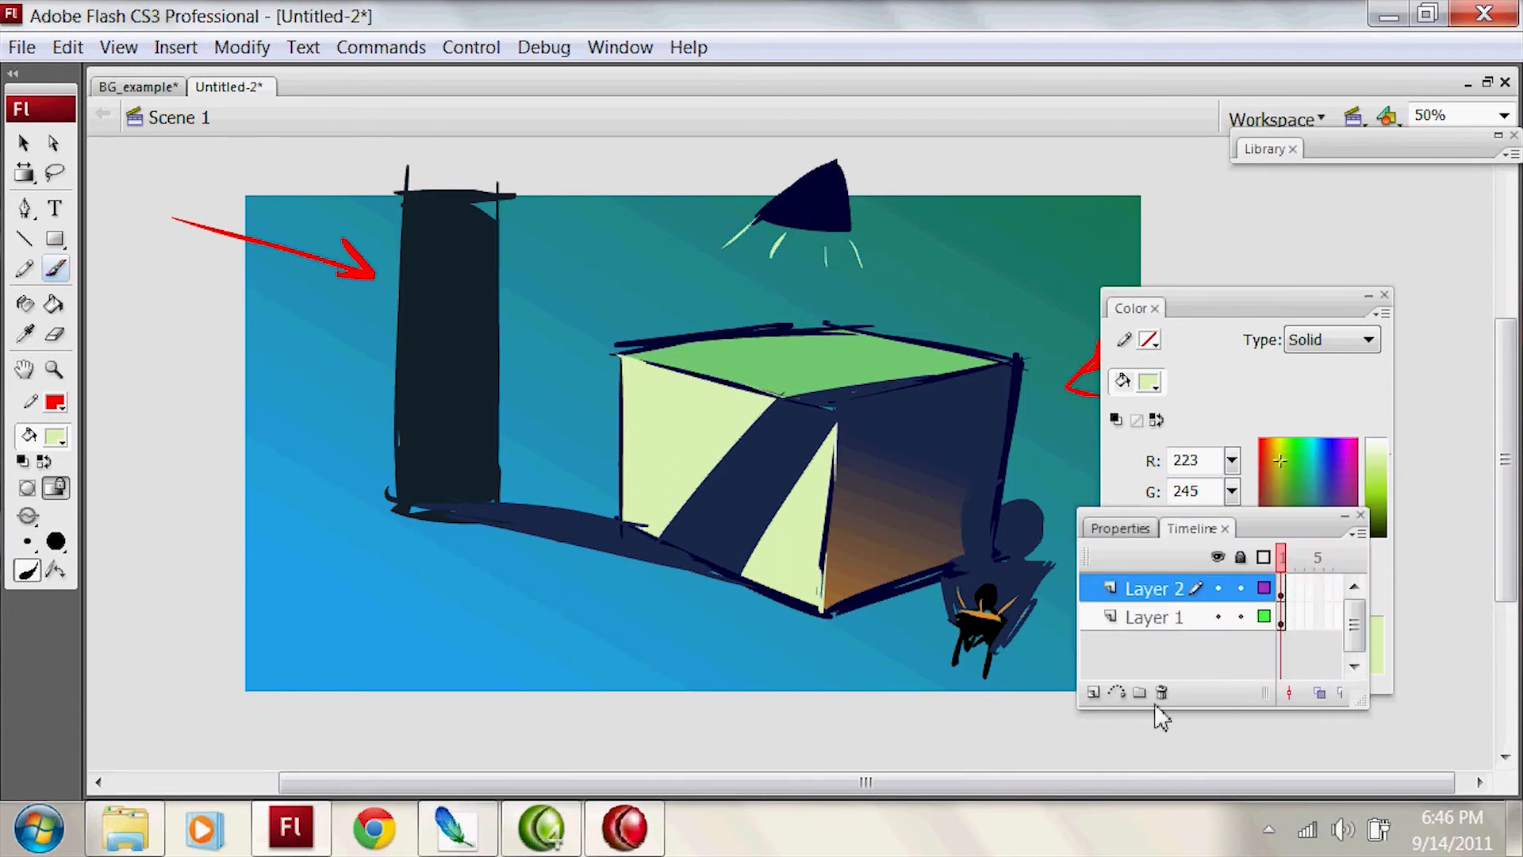
{"action": "left_click", "coordinate": [1094, 692]}
{"action": "left_click_drag", "start_coordinate": [1383, 453], "coordinate": [1391, 442]}
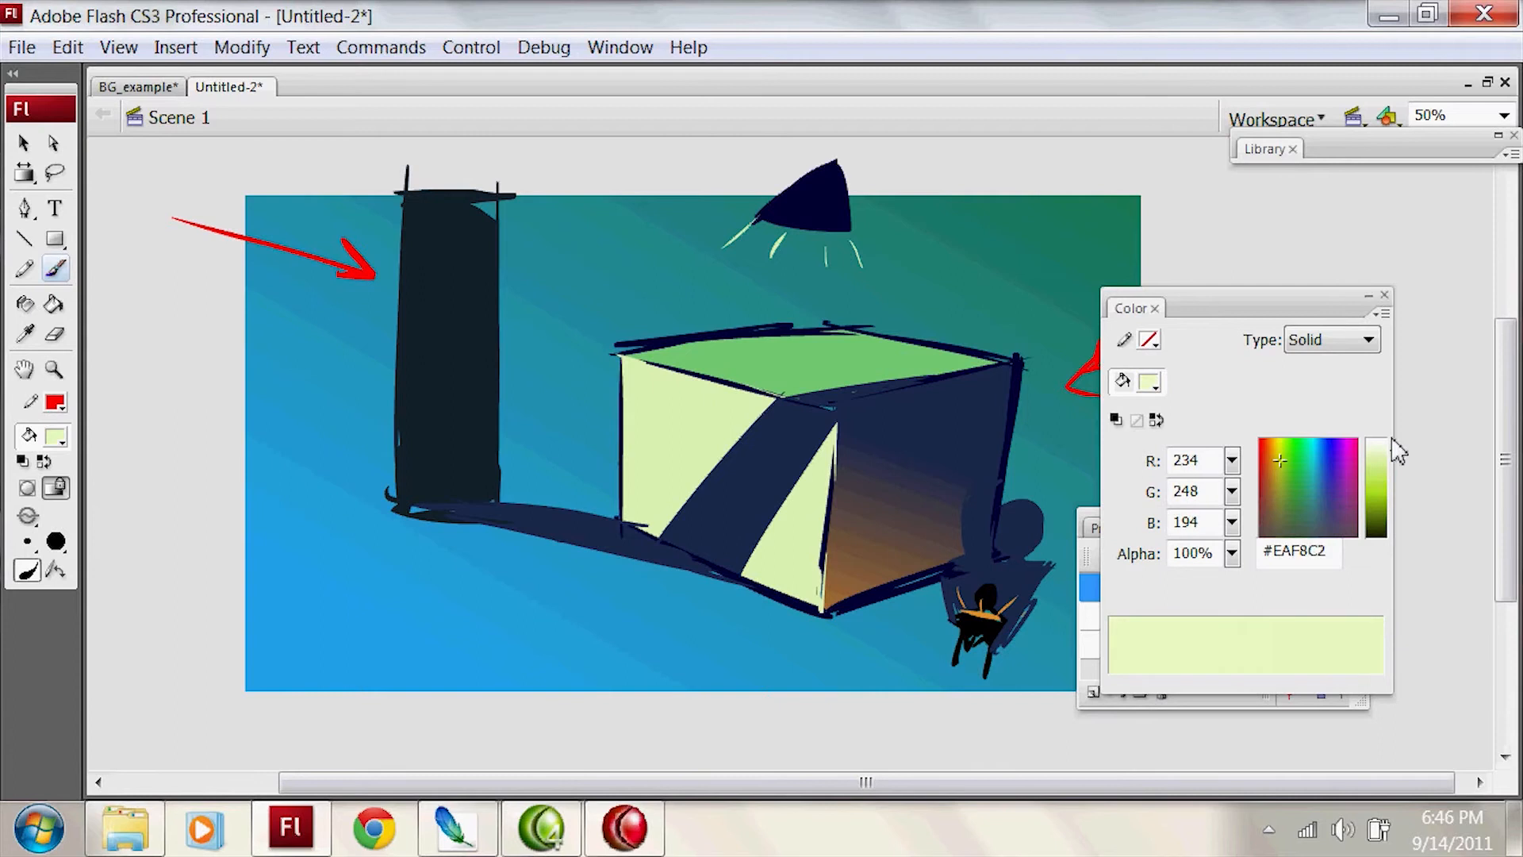
{"action": "left_click_drag", "start_coordinate": [1216, 553], "coordinate": [1144, 582]}
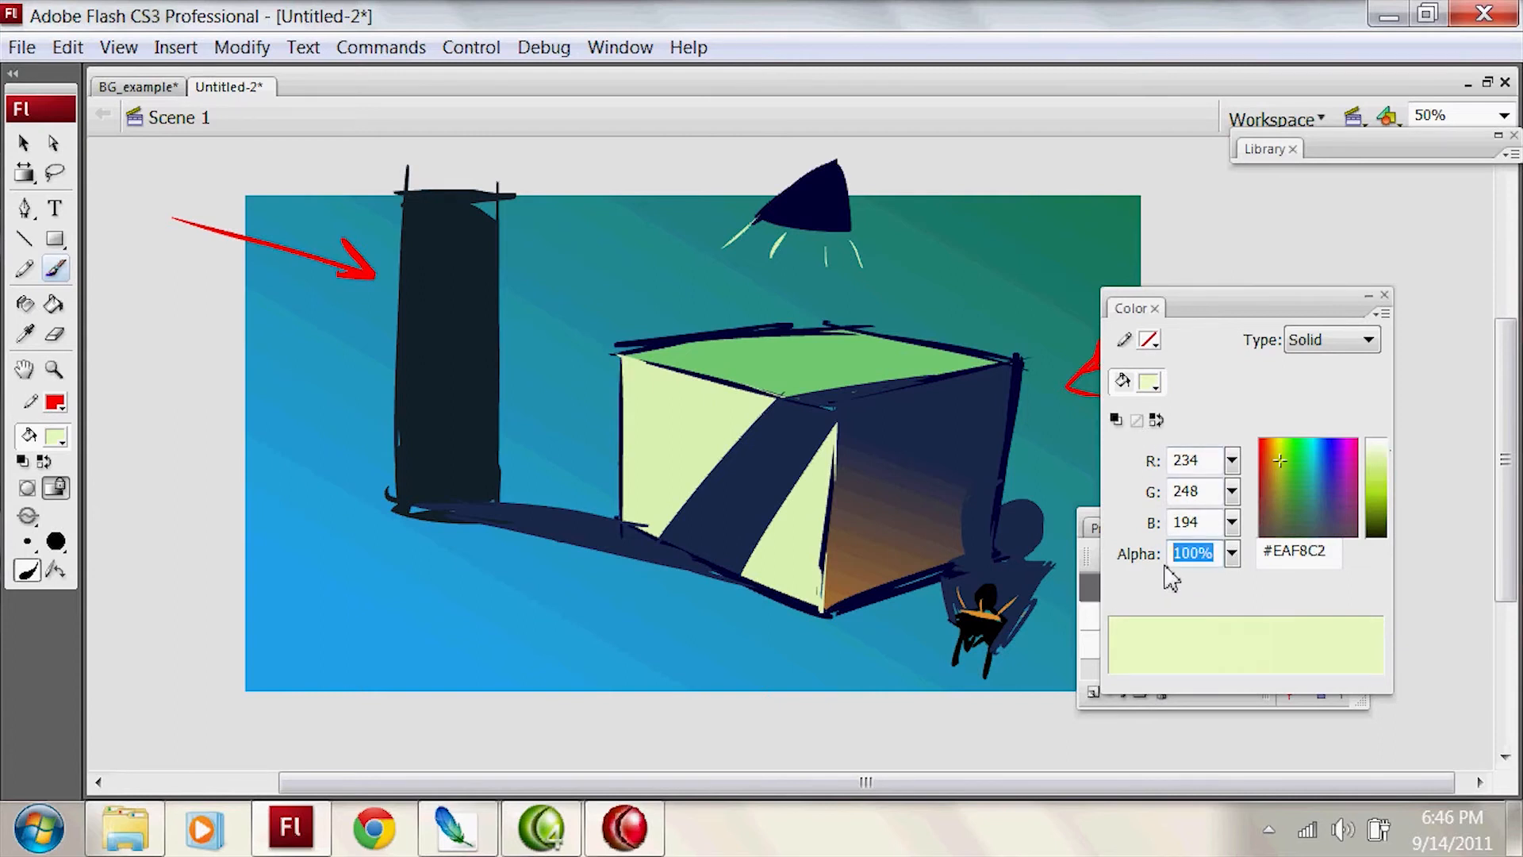
{"action": "key", "text": "Return"}
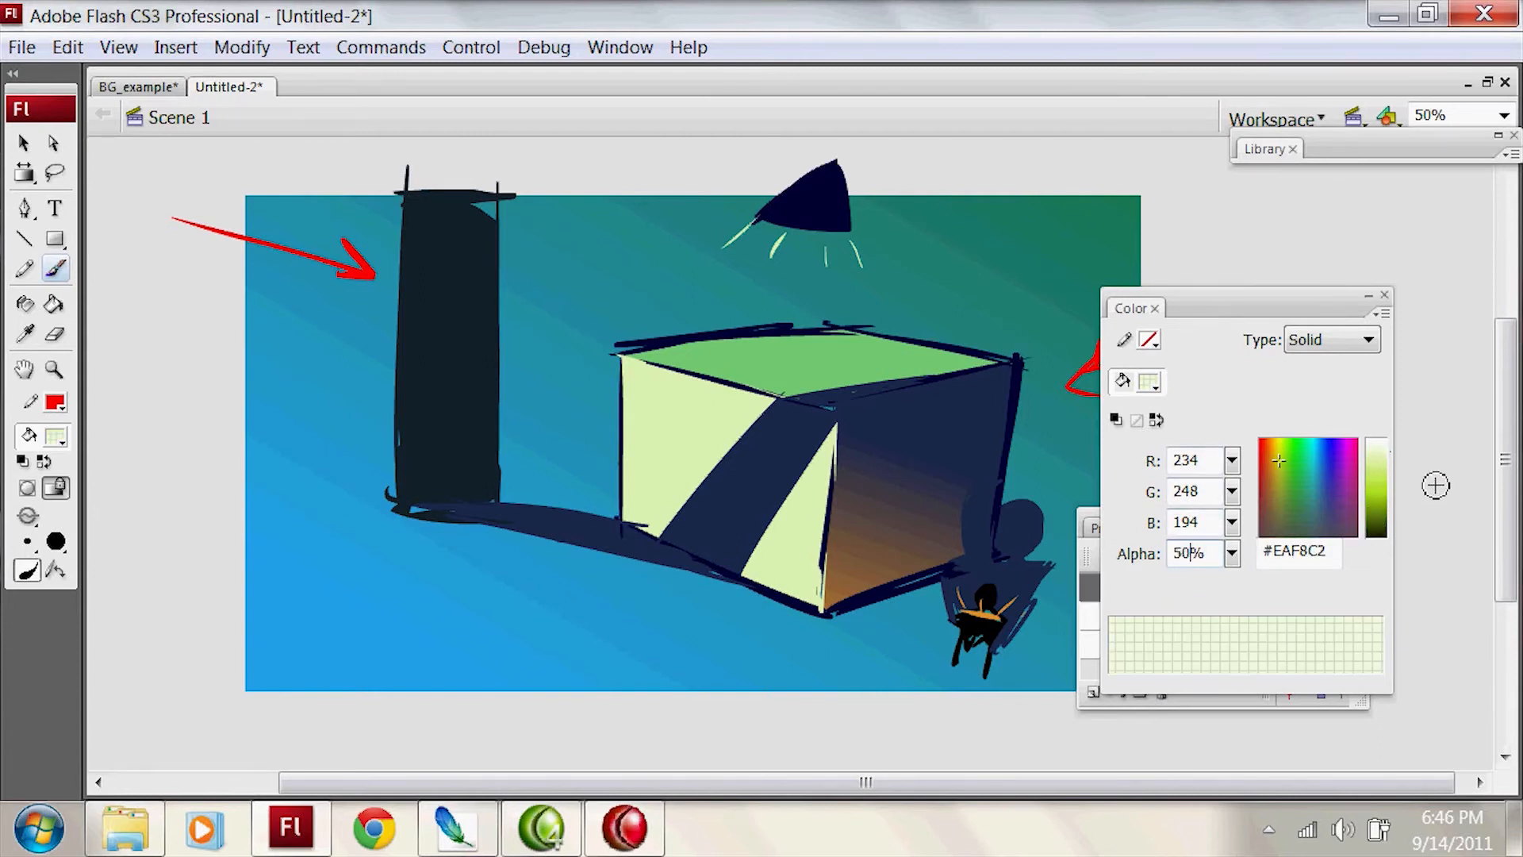
Step: Sketch a translucent outline of the lamp's light area over the box's top, both sides and the ground in front
{"action": "left_click_drag", "start_coordinate": [353, 591], "coordinate": [622, 517]}
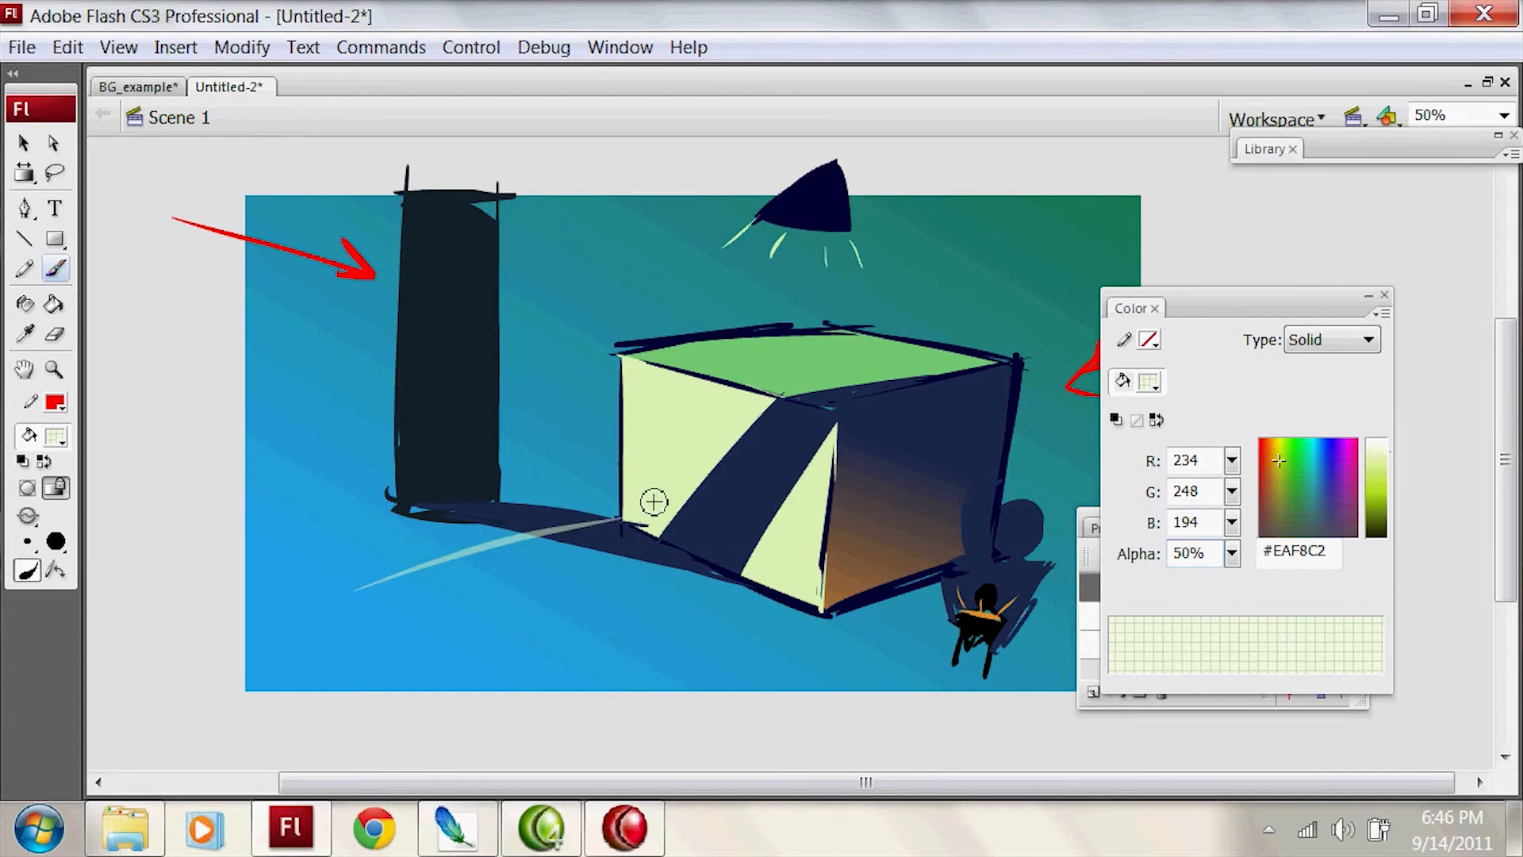
{"action": "mouse_move", "coordinate": [631, 360]}
{"action": "left_mouse_down"}
{"action": "mouse_move", "coordinate": [837, 361]}
{"action": "mouse_move", "coordinate": [901, 440]}
{"action": "left_mouse_up"}
{"action": "key", "text": "ctrl+z"}
{"action": "mouse_move", "coordinate": [643, 360]}
{"action": "left_mouse_down"}
{"action": "mouse_move", "coordinate": [846, 363]}
{"action": "mouse_move", "coordinate": [867, 408]}
{"action": "mouse_move", "coordinate": [880, 602]}
{"action": "mouse_move", "coordinate": [578, 695]}
{"action": "mouse_move", "coordinate": [541, 691]}
{"action": "left_mouse_up"}
{"action": "key", "text": "ctrl+z"}
{"action": "left_click_drag", "start_coordinate": [877, 565], "coordinate": [873, 607]}
{"action": "left_click_drag", "start_coordinate": [882, 605], "coordinate": [562, 654]}
{"action": "mouse_move", "coordinate": [623, 652]}
{"action": "left_mouse_down"}
{"action": "mouse_move", "coordinate": [391, 573]}
{"action": "mouse_move", "coordinate": [595, 656]}
{"action": "left_mouse_up"}
{"action": "key", "text": "ctrl+z"}
{"action": "mouse_move", "coordinate": [595, 656]}
{"action": "left_mouse_down"}
{"action": "mouse_move", "coordinate": [391, 570]}
{"action": "mouse_move", "coordinate": [627, 516]}
{"action": "left_mouse_up"}
Step: Try to fill the outlined light area on the ground and the box with the translucent color
{"action": "key", "text": "k"}
{"action": "left_click", "coordinate": [609, 589]}
{"action": "key", "text": "ctrl+z"}
{"action": "key", "text": "b"}
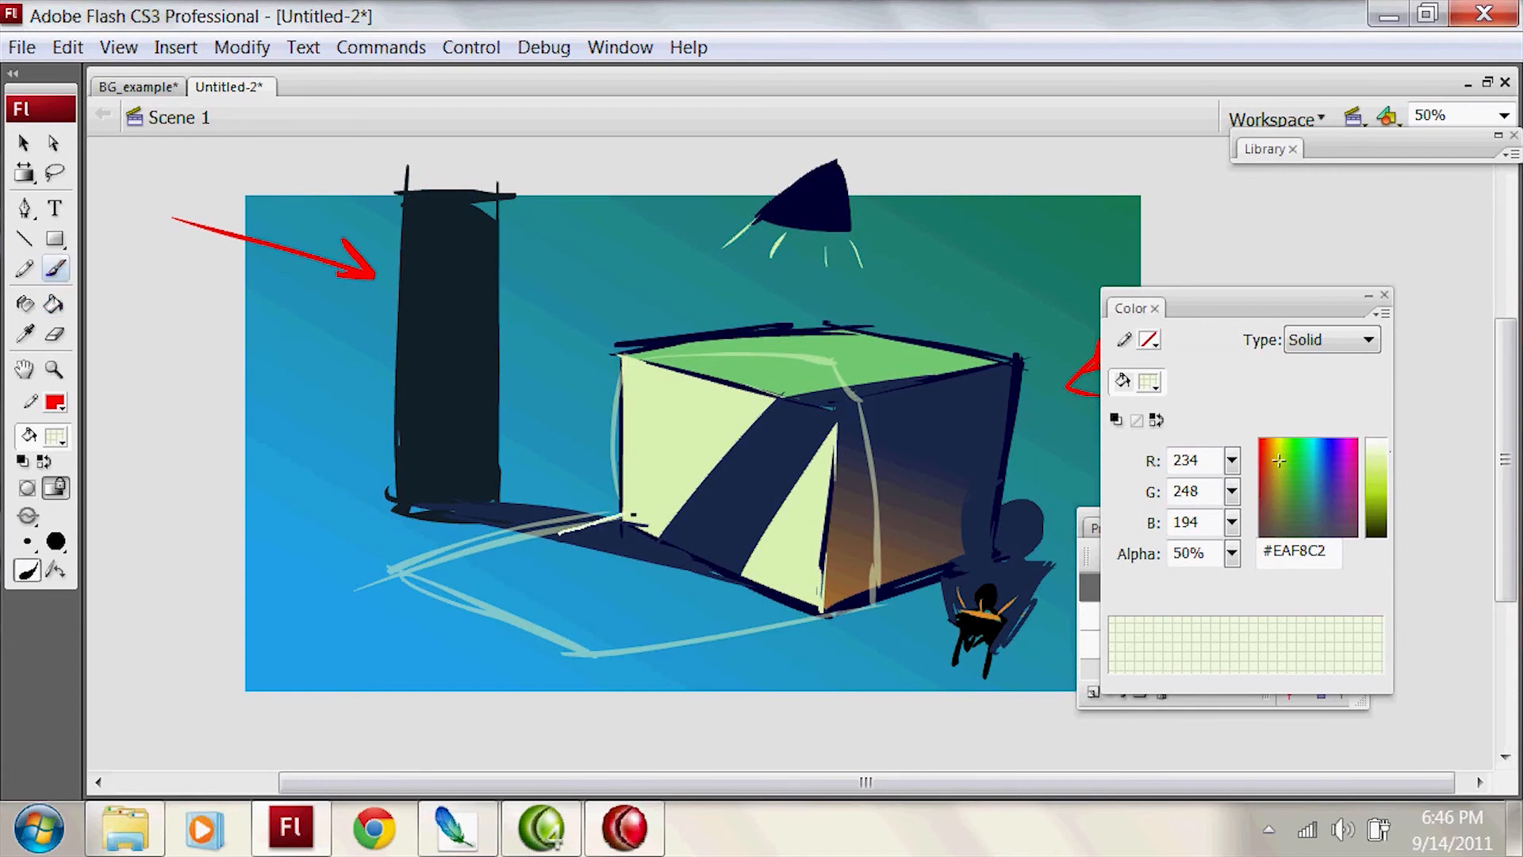
{"action": "key", "text": "ctrl+z"}
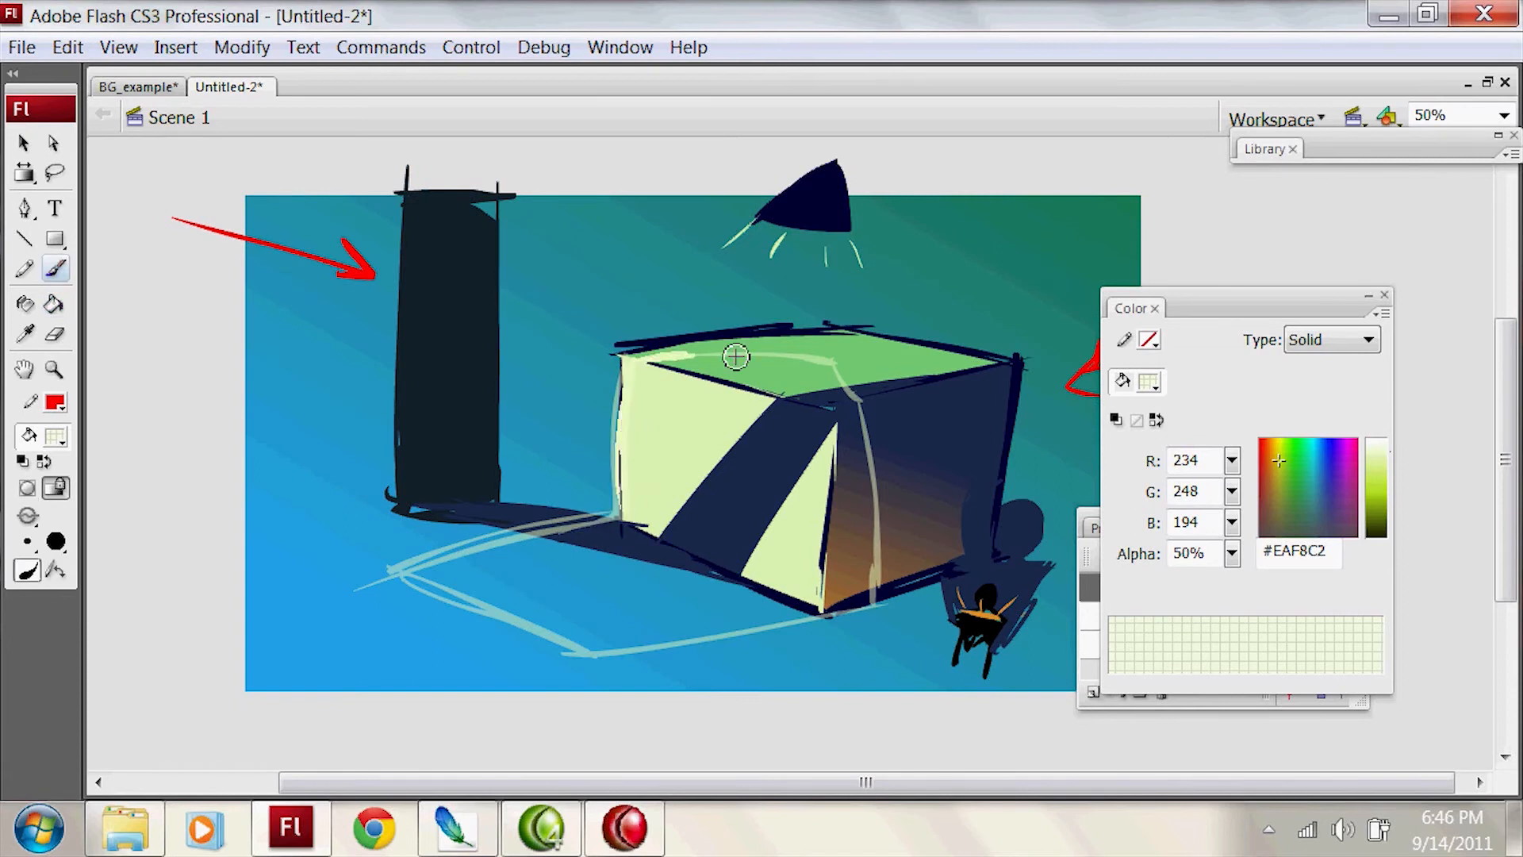
{"action": "key", "text": "k"}
{"action": "left_click", "coordinate": [823, 373]}
{"action": "key", "text": "ctrl+z"}
Step: Close the gaps in the light outline along the box's dark side and fill the outlined area with the translucent #EAF8C2
{"action": "key", "text": "b"}
{"action": "mouse_move", "coordinate": [847, 379]}
{"action": "left_mouse_down"}
{"action": "mouse_move", "coordinate": [866, 418]}
{"action": "mouse_move", "coordinate": [853, 412]}
{"action": "left_mouse_up"}
{"action": "left_click_drag", "start_coordinate": [878, 519], "coordinate": [871, 605]}
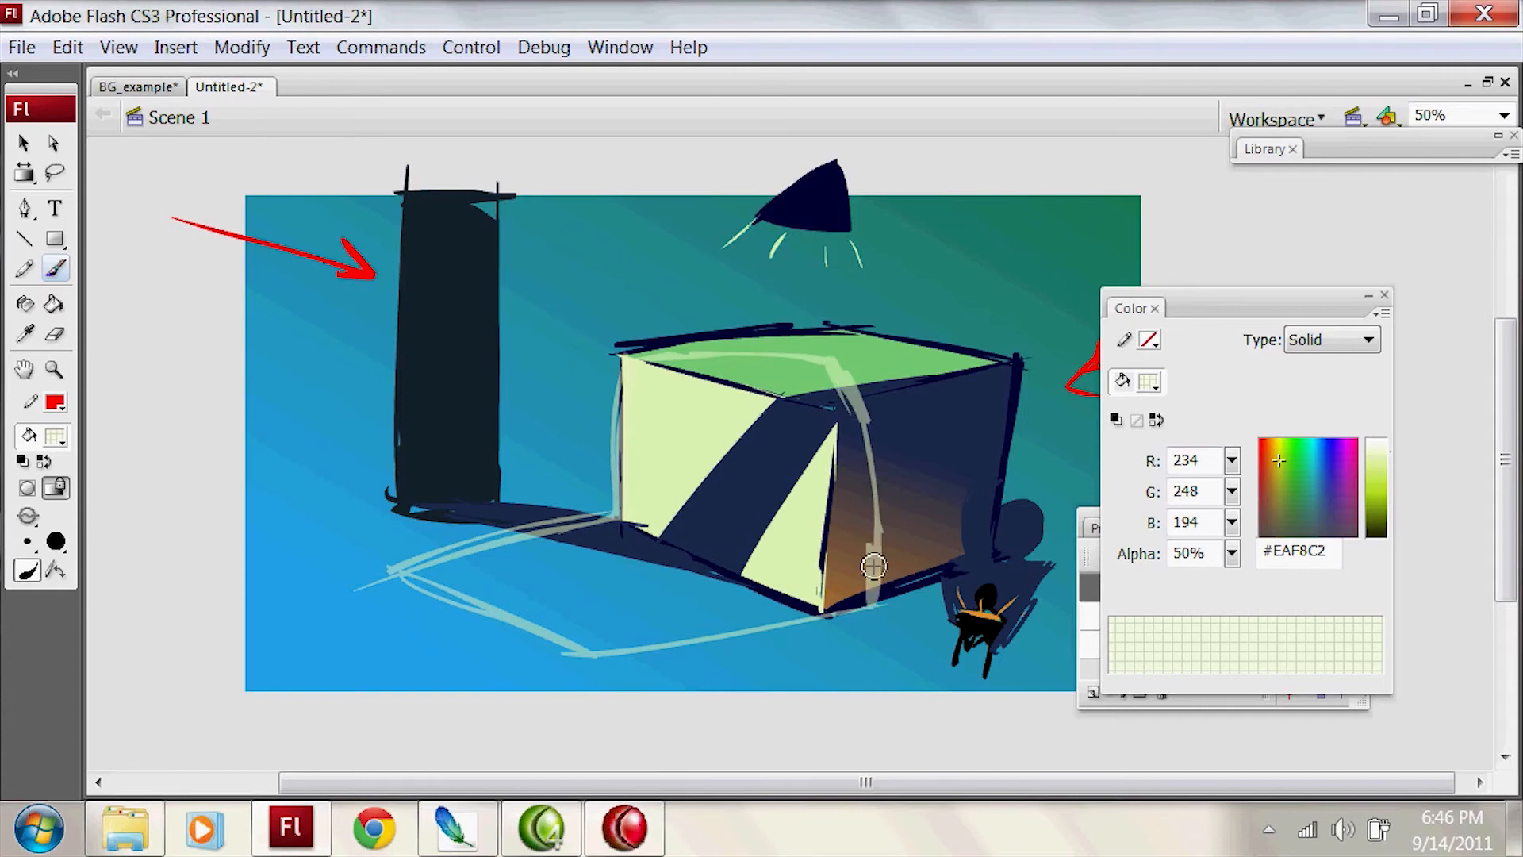
{"action": "key", "text": "k"}
{"action": "left_click", "coordinate": [656, 585]}
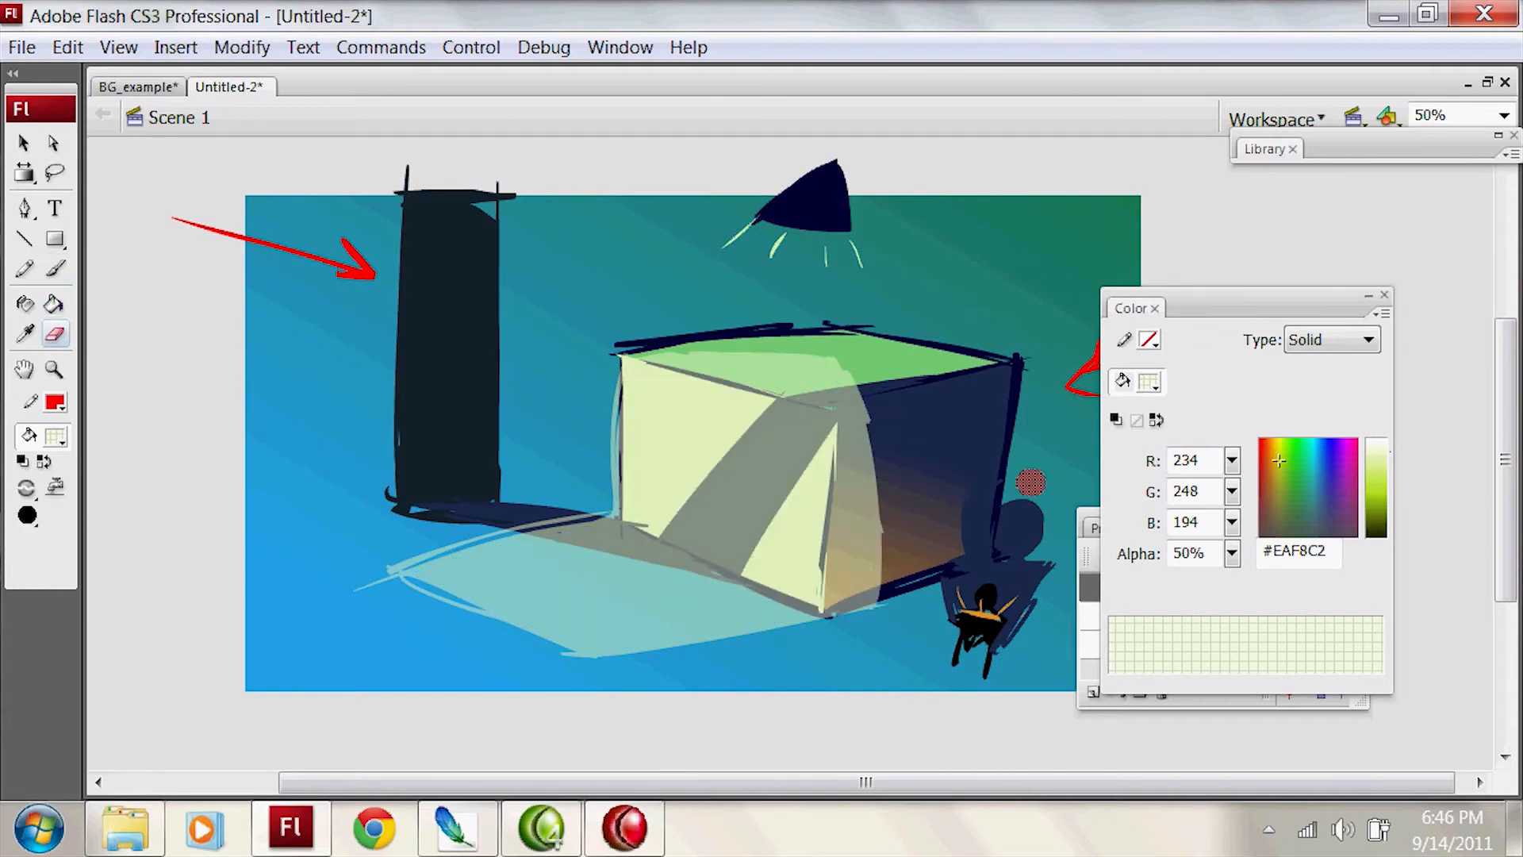
Step: Try moving the filled translucent light area slightly sideways across the box
{"action": "key", "text": "b"}
{"action": "key", "text": "v"}
{"action": "left_click", "coordinate": [799, 577]}
{"action": "key", "text": "Escape"}
{"action": "left_click_drag", "start_coordinate": [802, 530], "coordinate": [827, 536]}
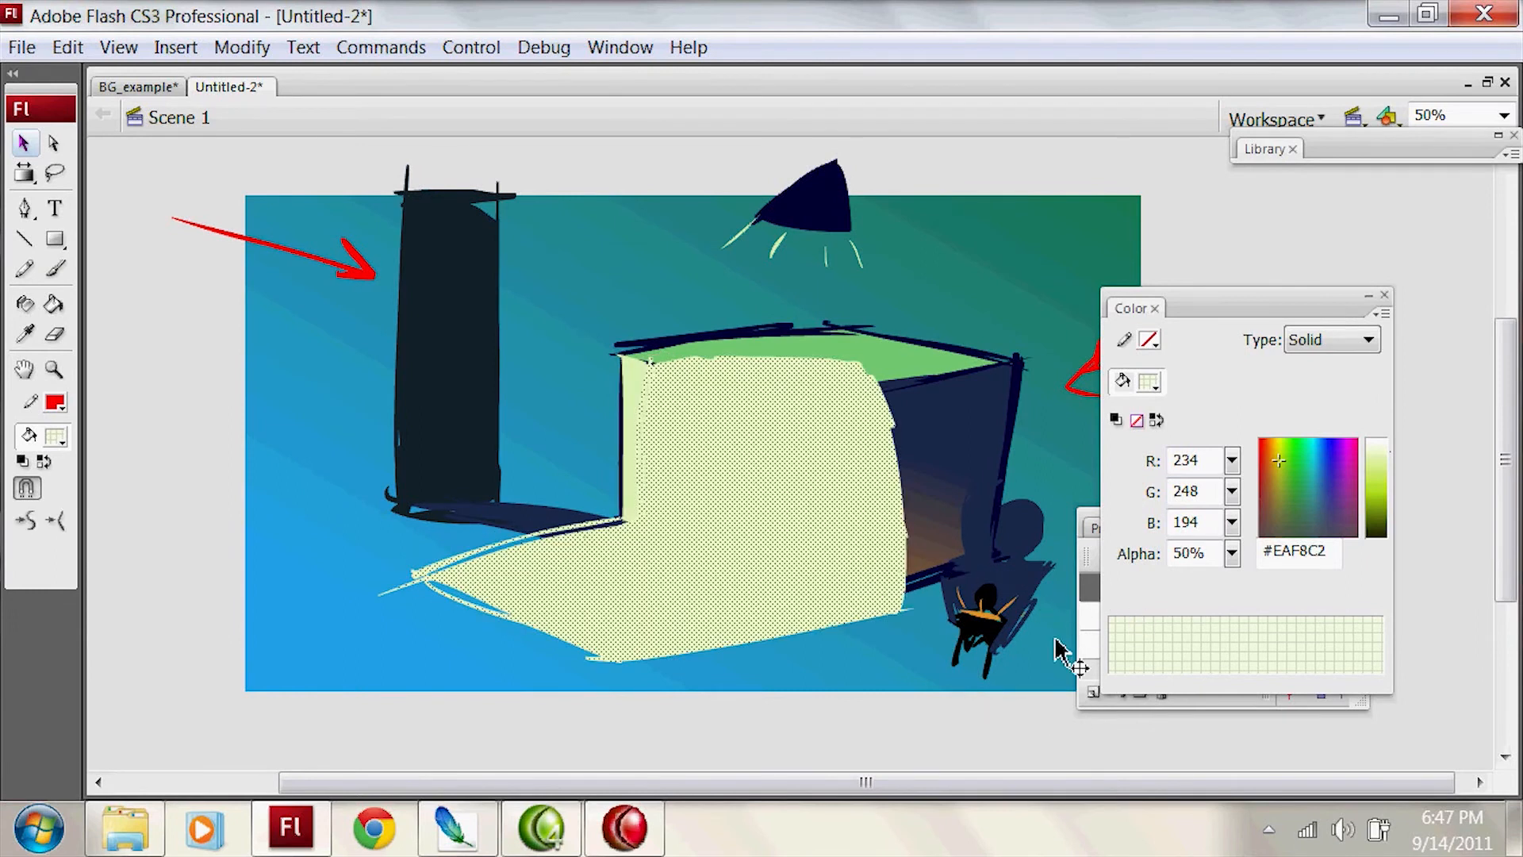
{"action": "key", "text": "ctrl+z"}
{"action": "key", "text": "ctrl+z"}
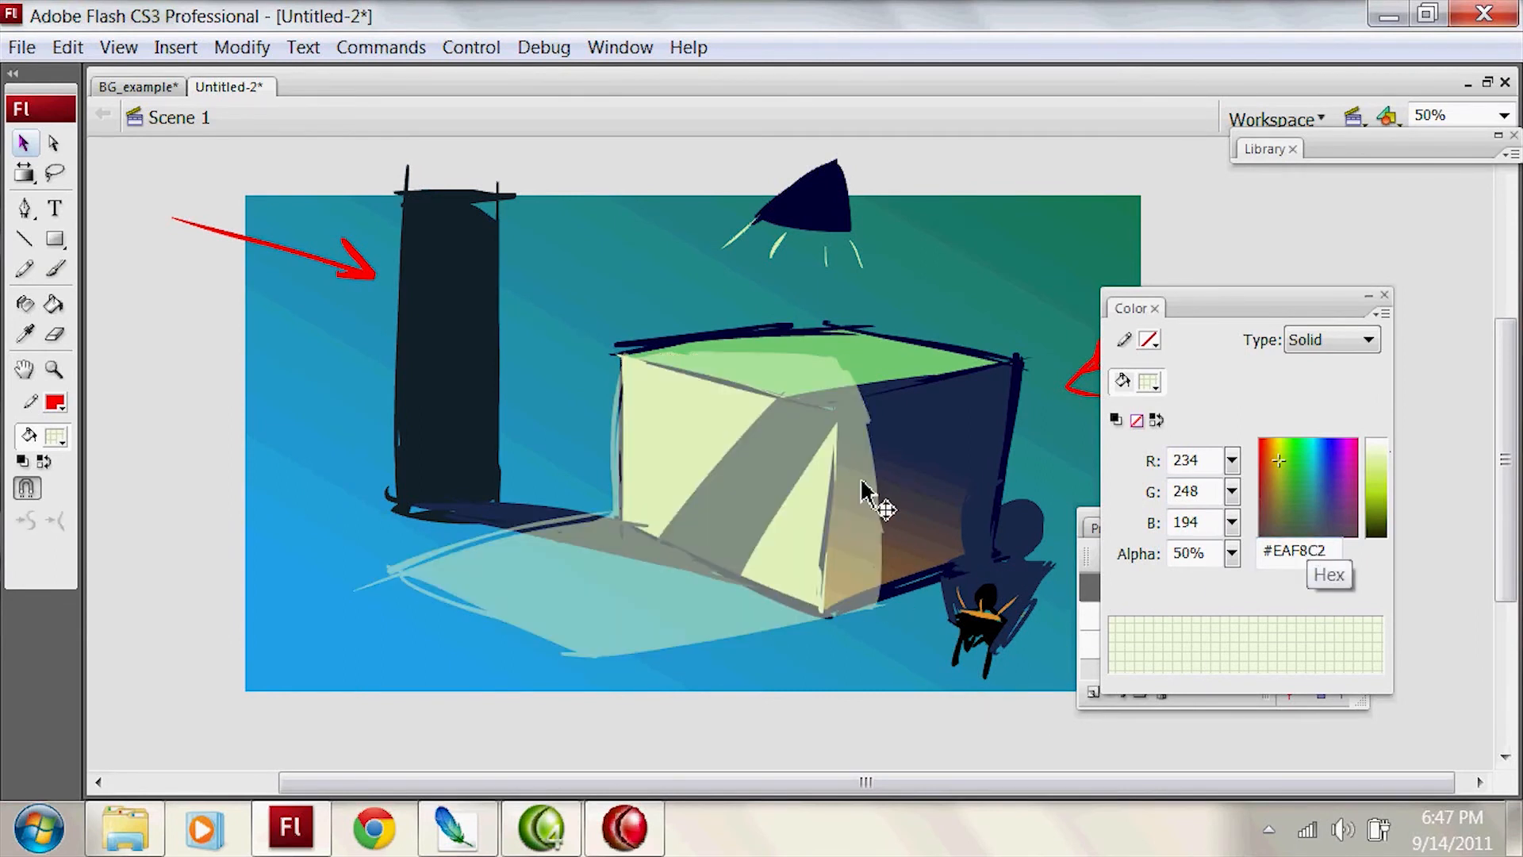
Step: Draw a rectangular frame of four straight red lines just outside the stage edges
{"action": "left_click_drag", "start_coordinate": [1299, 318], "coordinate": [1394, 308]}
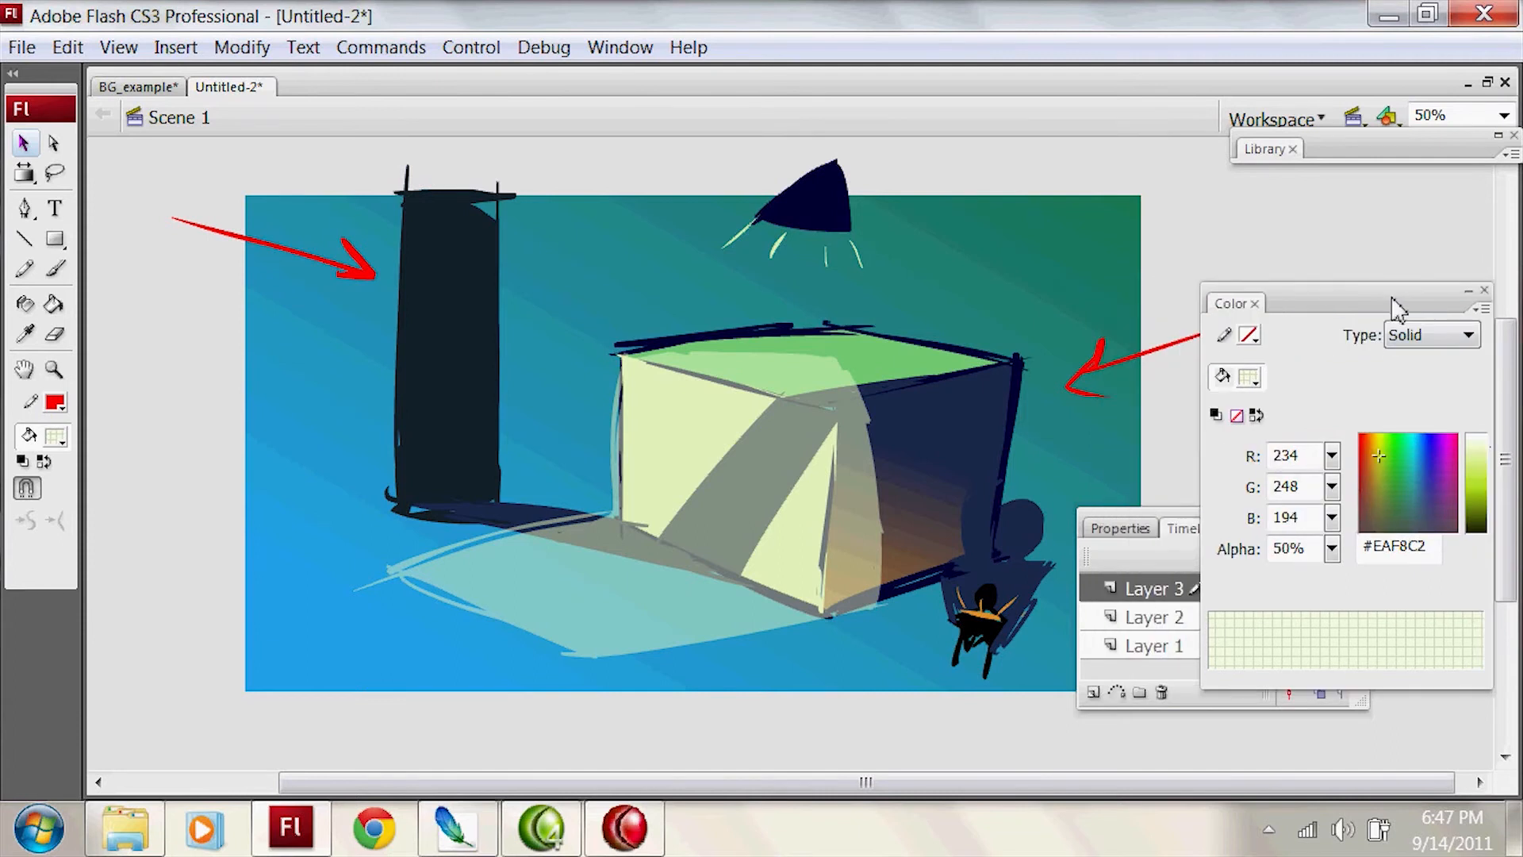
{"action": "key", "text": "b"}
{"action": "key", "text": "n"}
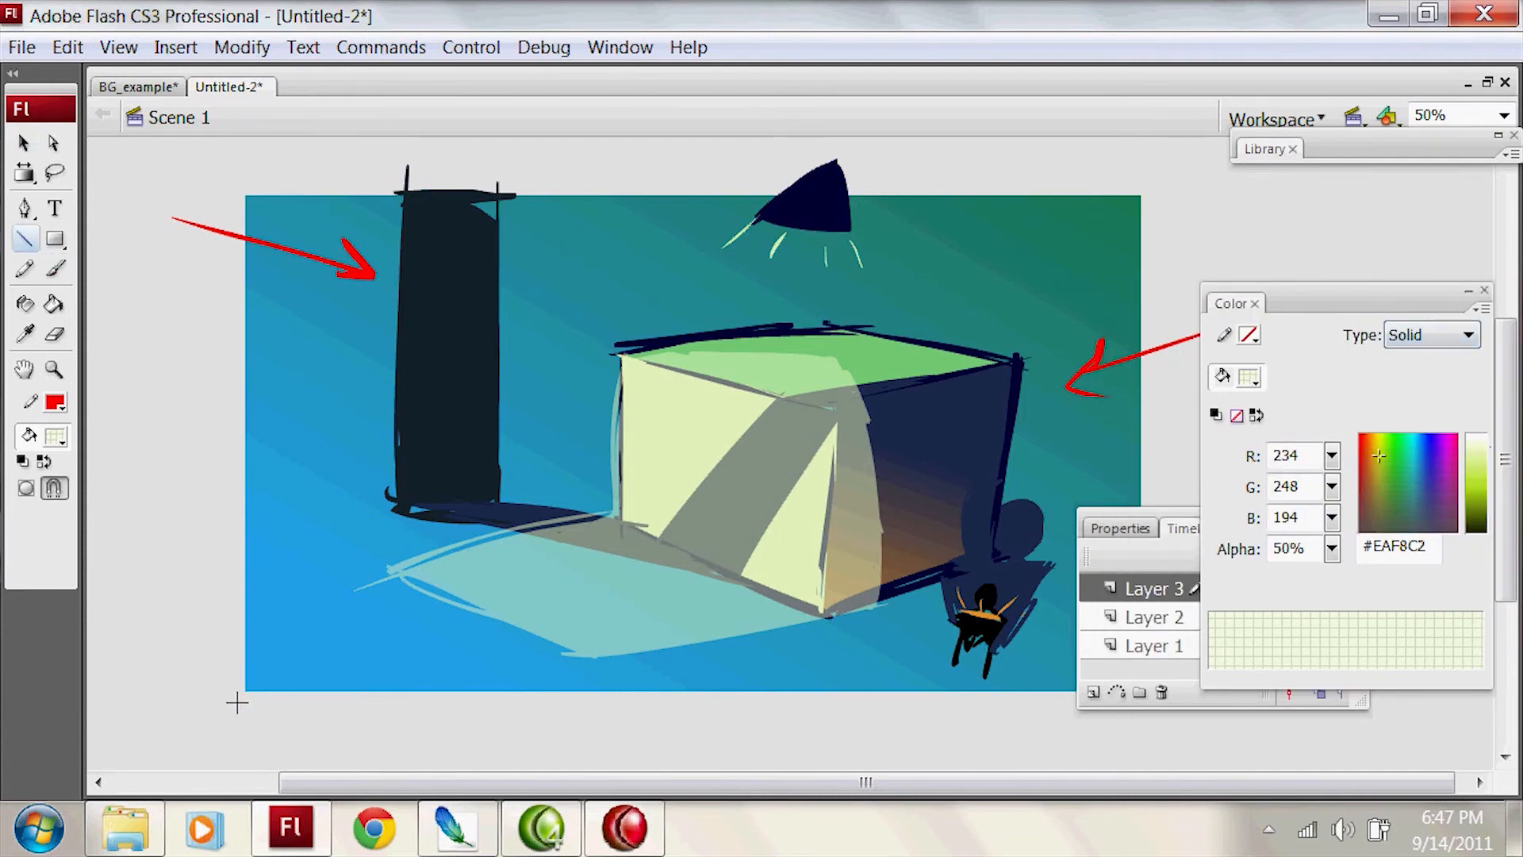
{"action": "left_click_drag", "start_coordinate": [223, 703], "coordinate": [1312, 687]}
{"action": "left_click_drag", "start_coordinate": [1186, 514], "coordinate": [1339, 514]}
{"action": "mouse_move", "coordinate": [1189, 409]}
{"action": "left_mouse_down"}
{"action": "mouse_move", "coordinate": [1154, 159]}
{"action": "mouse_move", "coordinate": [126, 185]}
{"action": "left_mouse_up"}
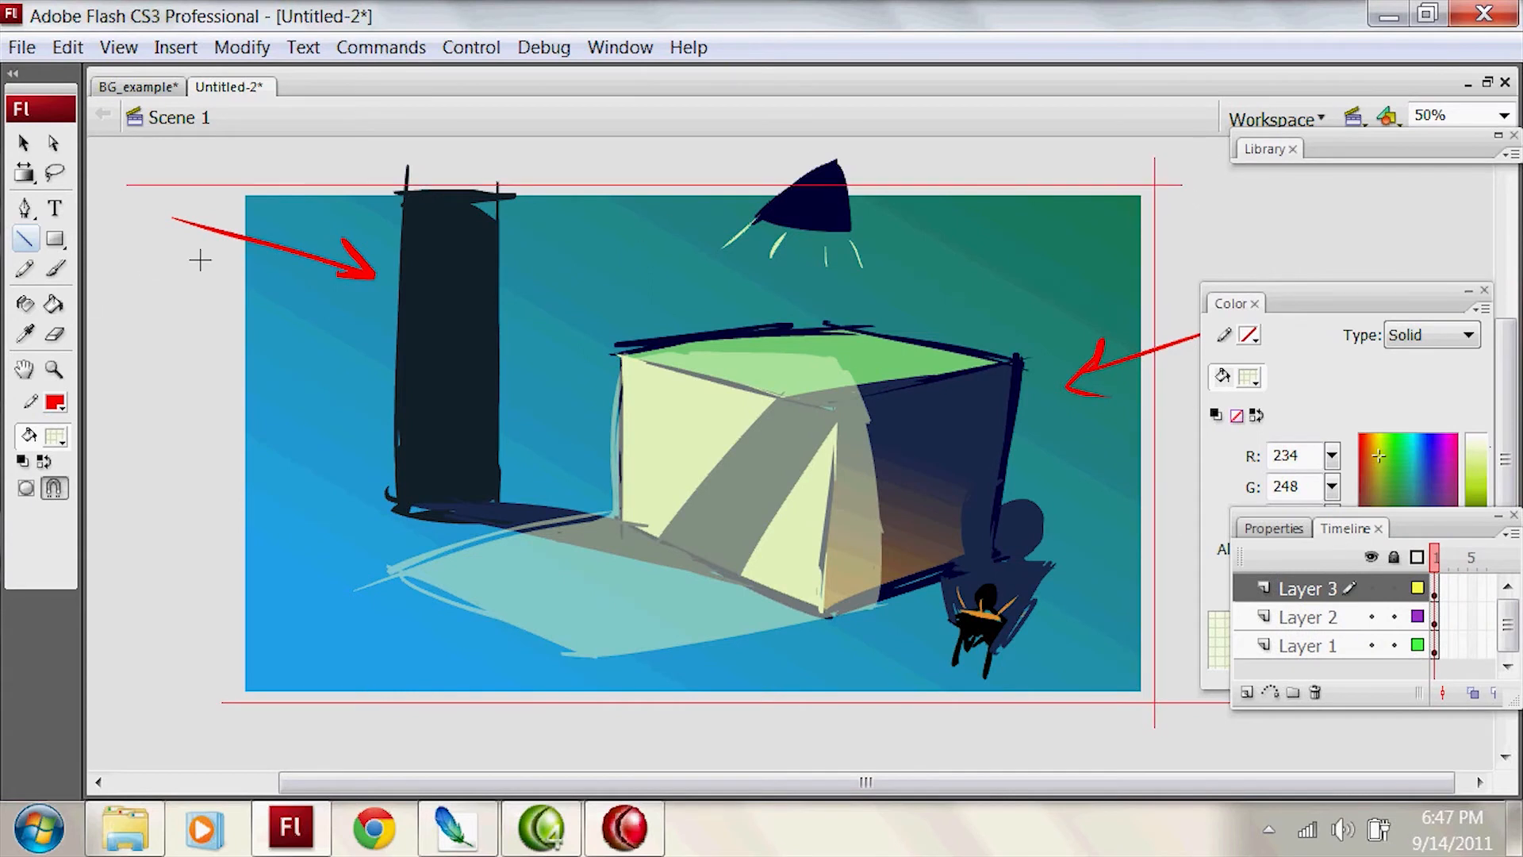
{"action": "left_click_drag", "start_coordinate": [231, 155], "coordinate": [231, 769]}
Step: Fill the framed area around the lamp's light with dark blue #182636 at 50% alpha
{"action": "key", "text": "k"}
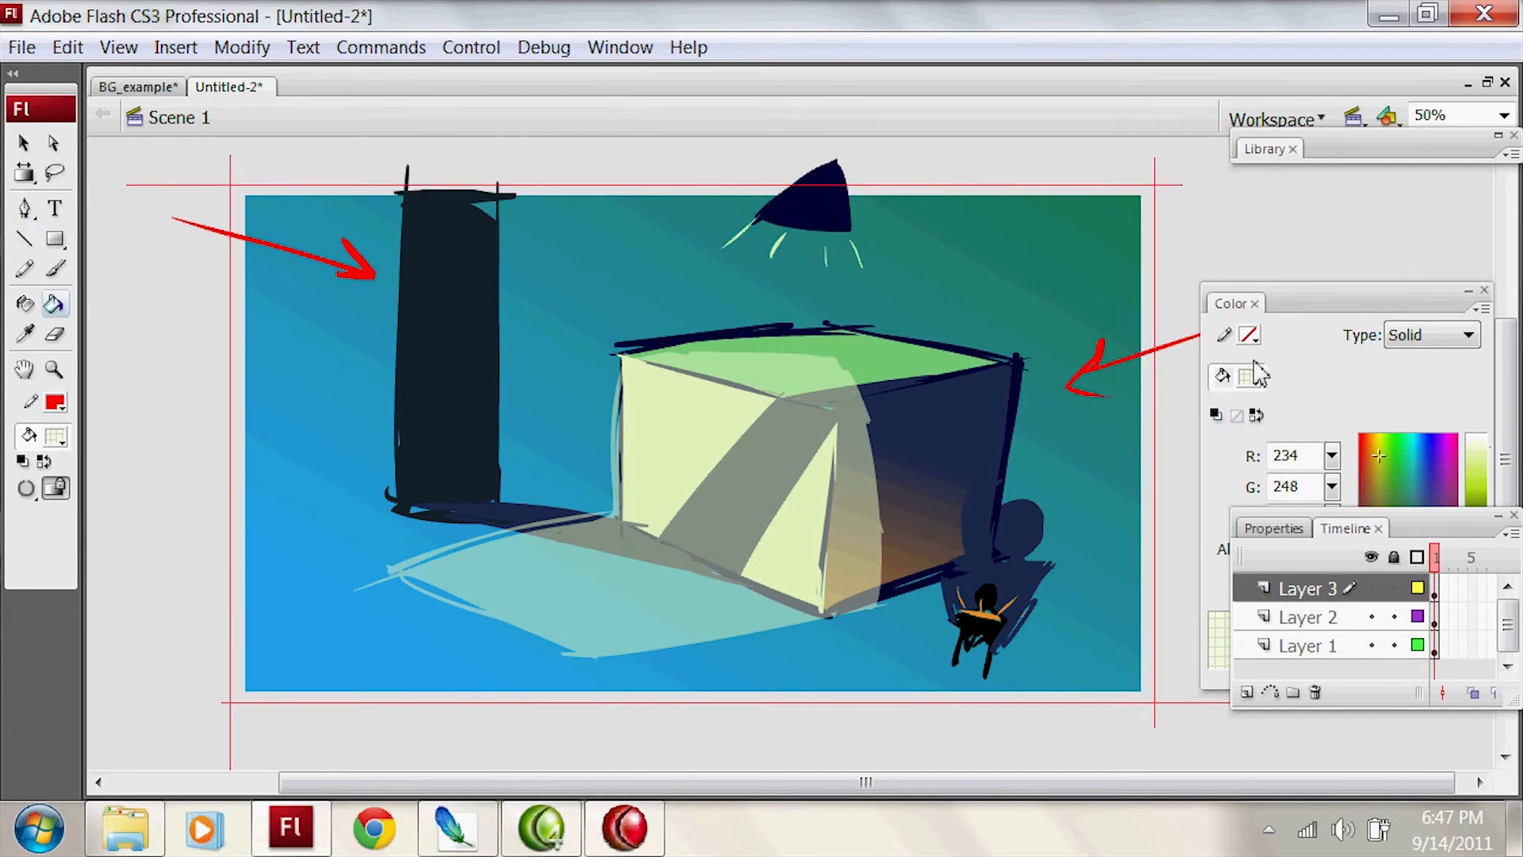
{"action": "left_click", "coordinate": [1404, 376]}
{"action": "left_click_drag", "start_coordinate": [1476, 504], "coordinate": [1476, 516]}
{"action": "left_click", "coordinate": [1416, 490]}
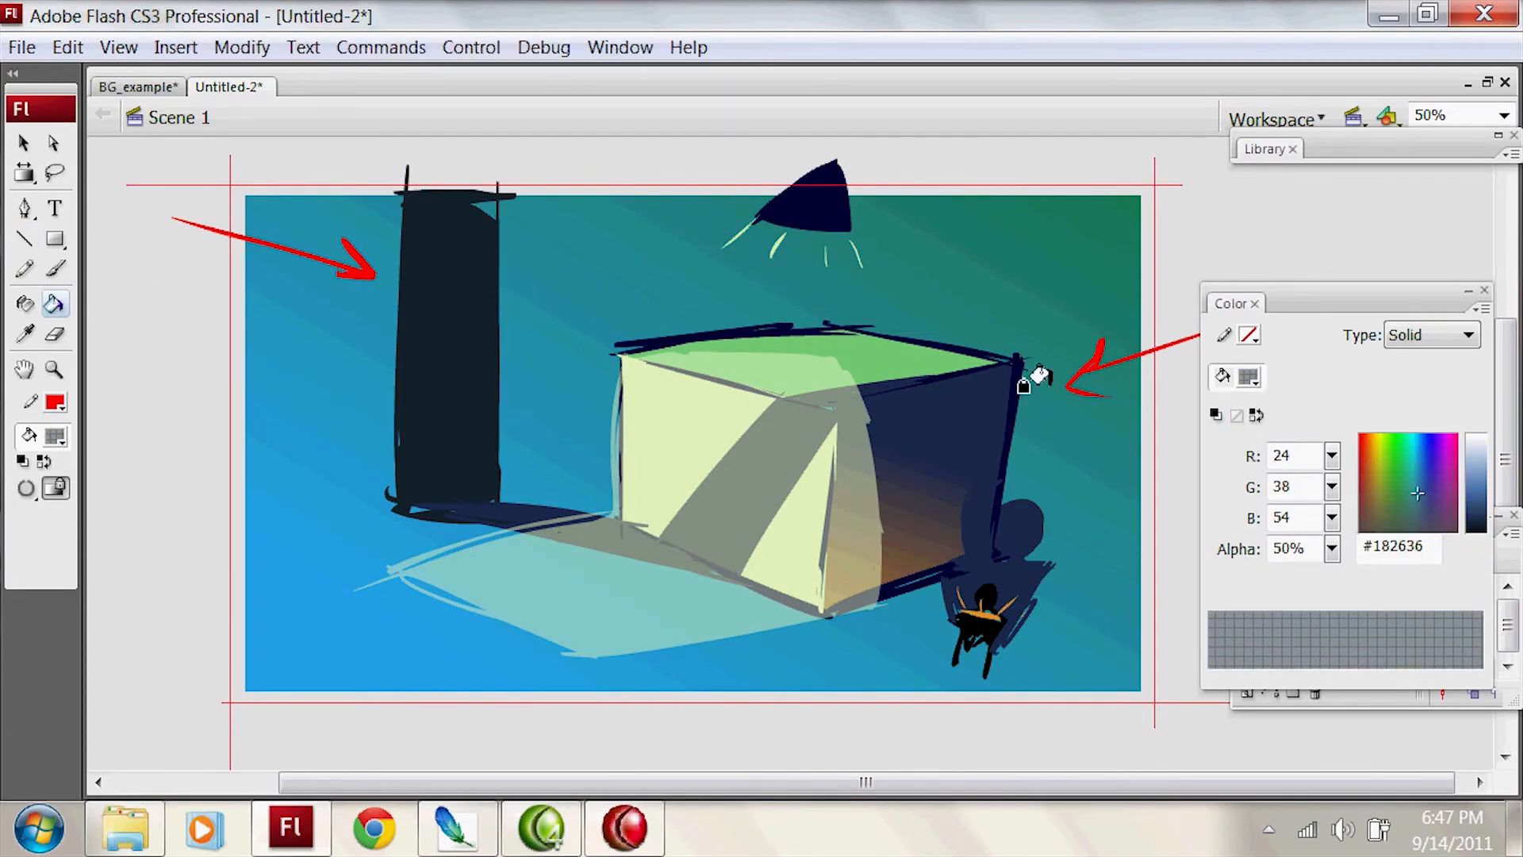
{"action": "left_click", "coordinate": [1051, 366]}
Step: Add a new layer above Layer 3 and set the brush fill to black #000000 at 100% alpha
{"action": "key", "text": "b"}
{"action": "left_click_drag", "start_coordinate": [1358, 313], "coordinate": [1179, 288]}
{"action": "left_click", "coordinate": [1420, 547]}
{"action": "left_click", "coordinate": [1247, 690]}
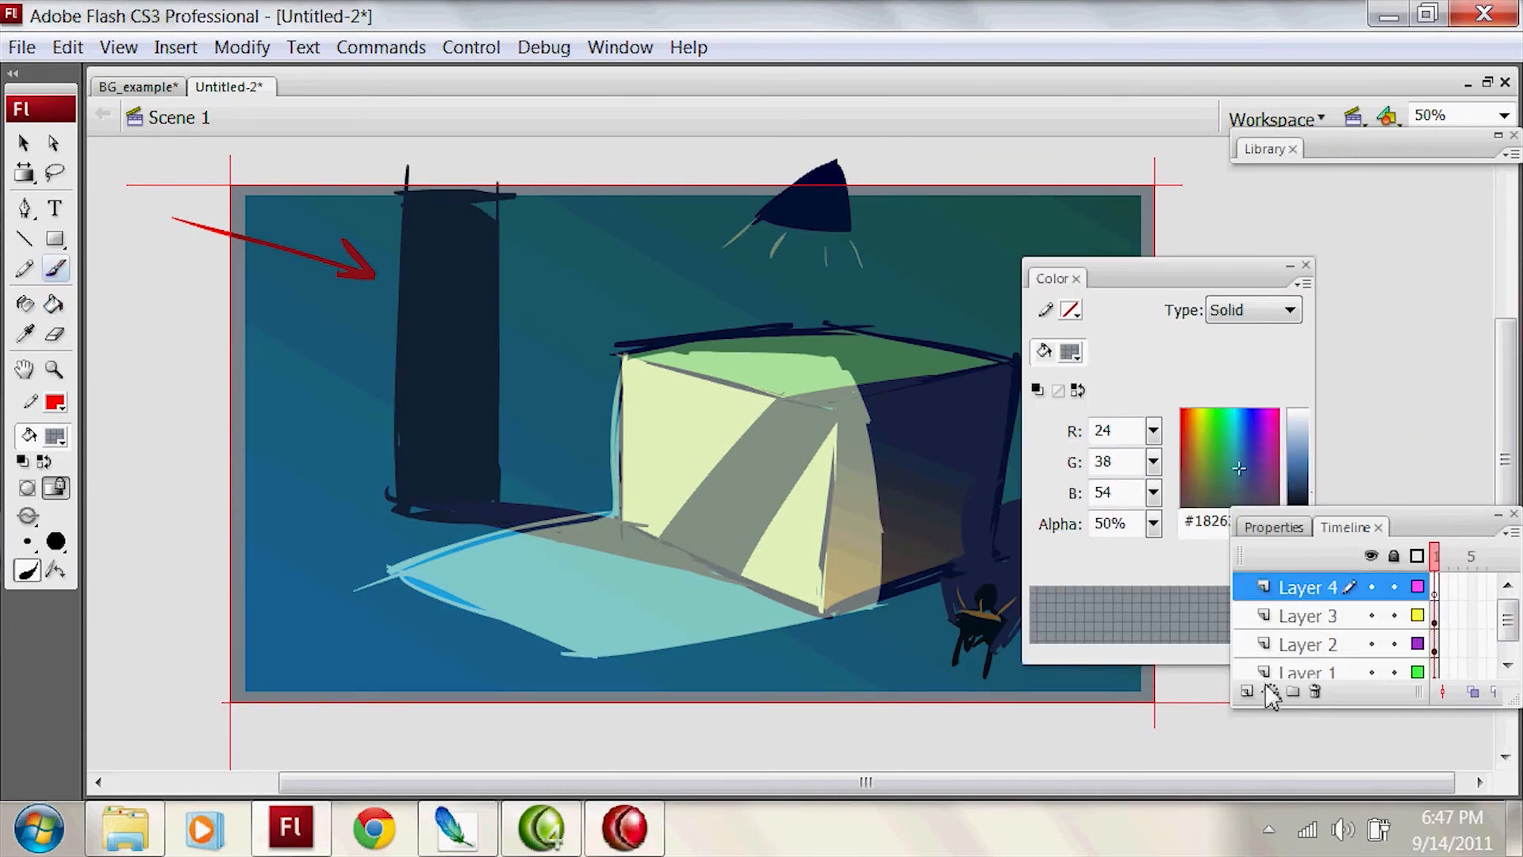
{"action": "left_click", "coordinate": [55, 437]}
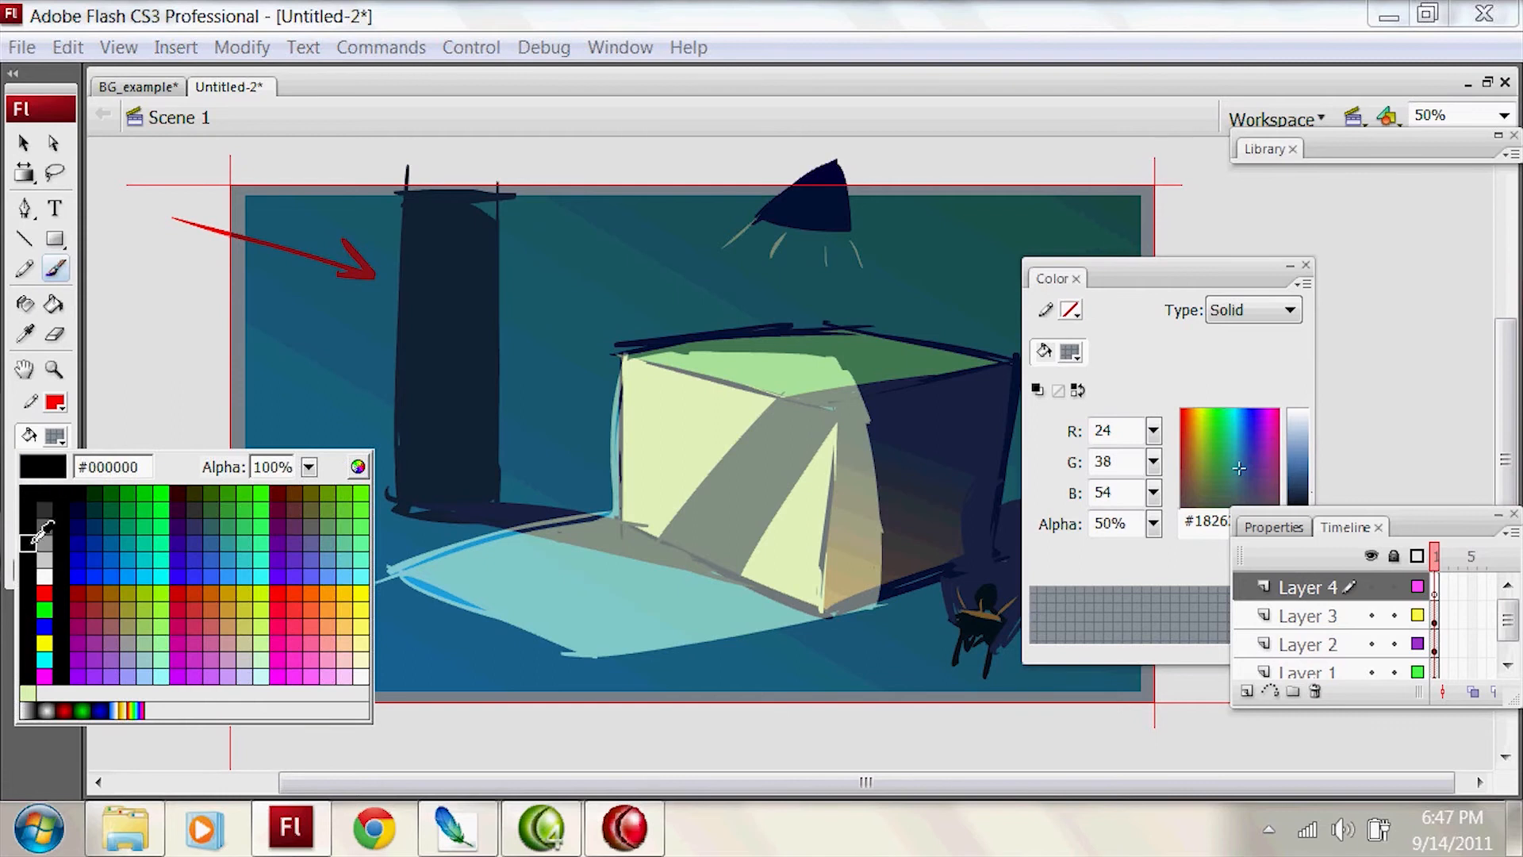
{"action": "left_click", "coordinate": [33, 507]}
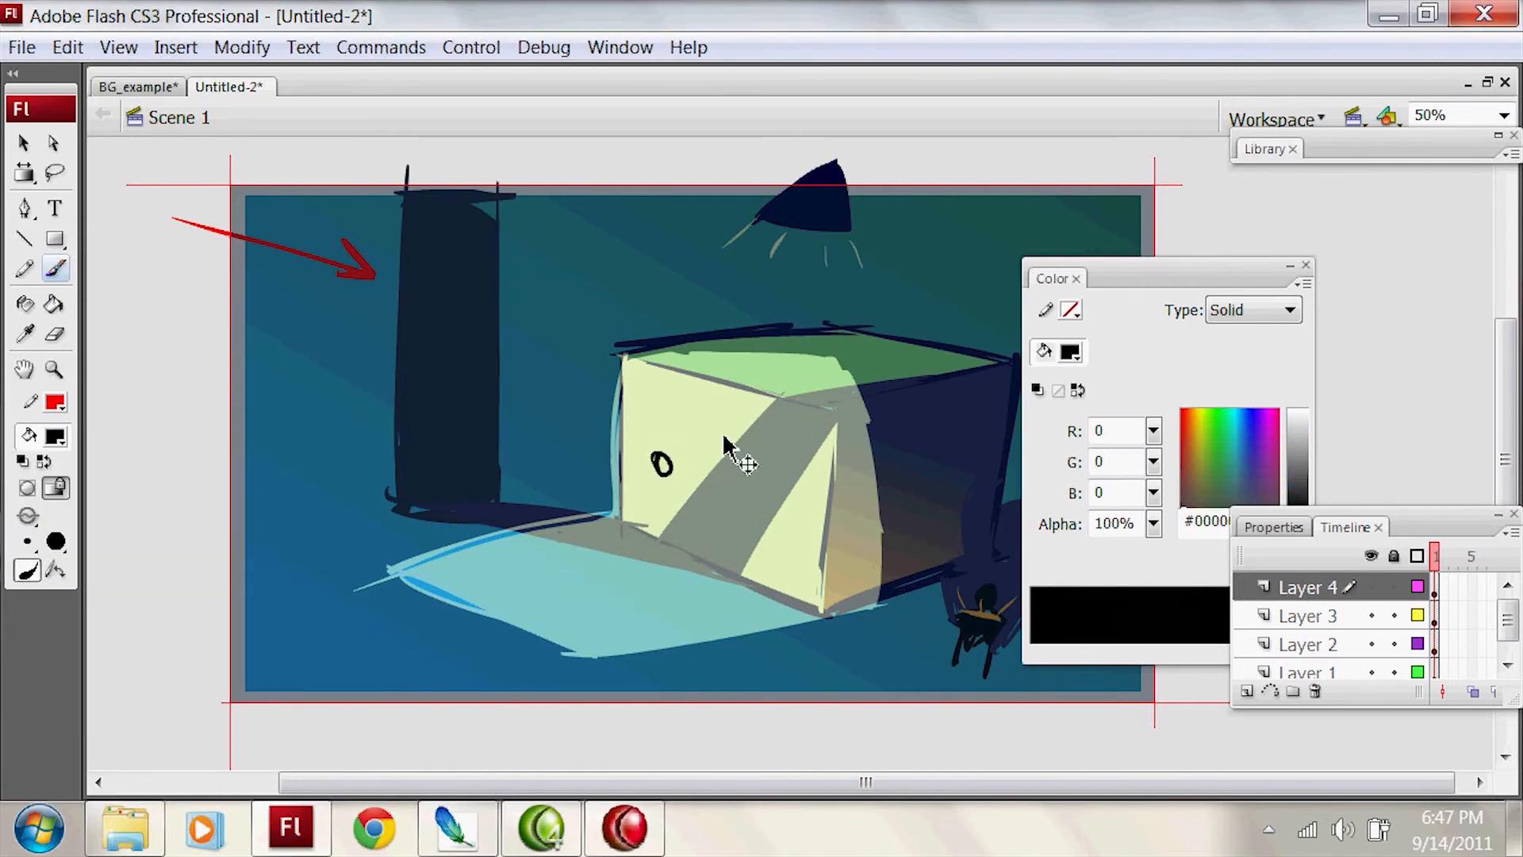
Step: Paint a black stick figure with outstretched arms in the lit area beside the box's pale side
{"action": "mouse_move", "coordinate": [631, 466]}
{"action": "left_mouse_down"}
{"action": "mouse_move", "coordinate": [634, 539]}
{"action": "mouse_move", "coordinate": [651, 524]}
{"action": "mouse_move", "coordinate": [655, 549]}
{"action": "mouse_move", "coordinate": [630, 571]}
{"action": "left_mouse_up"}
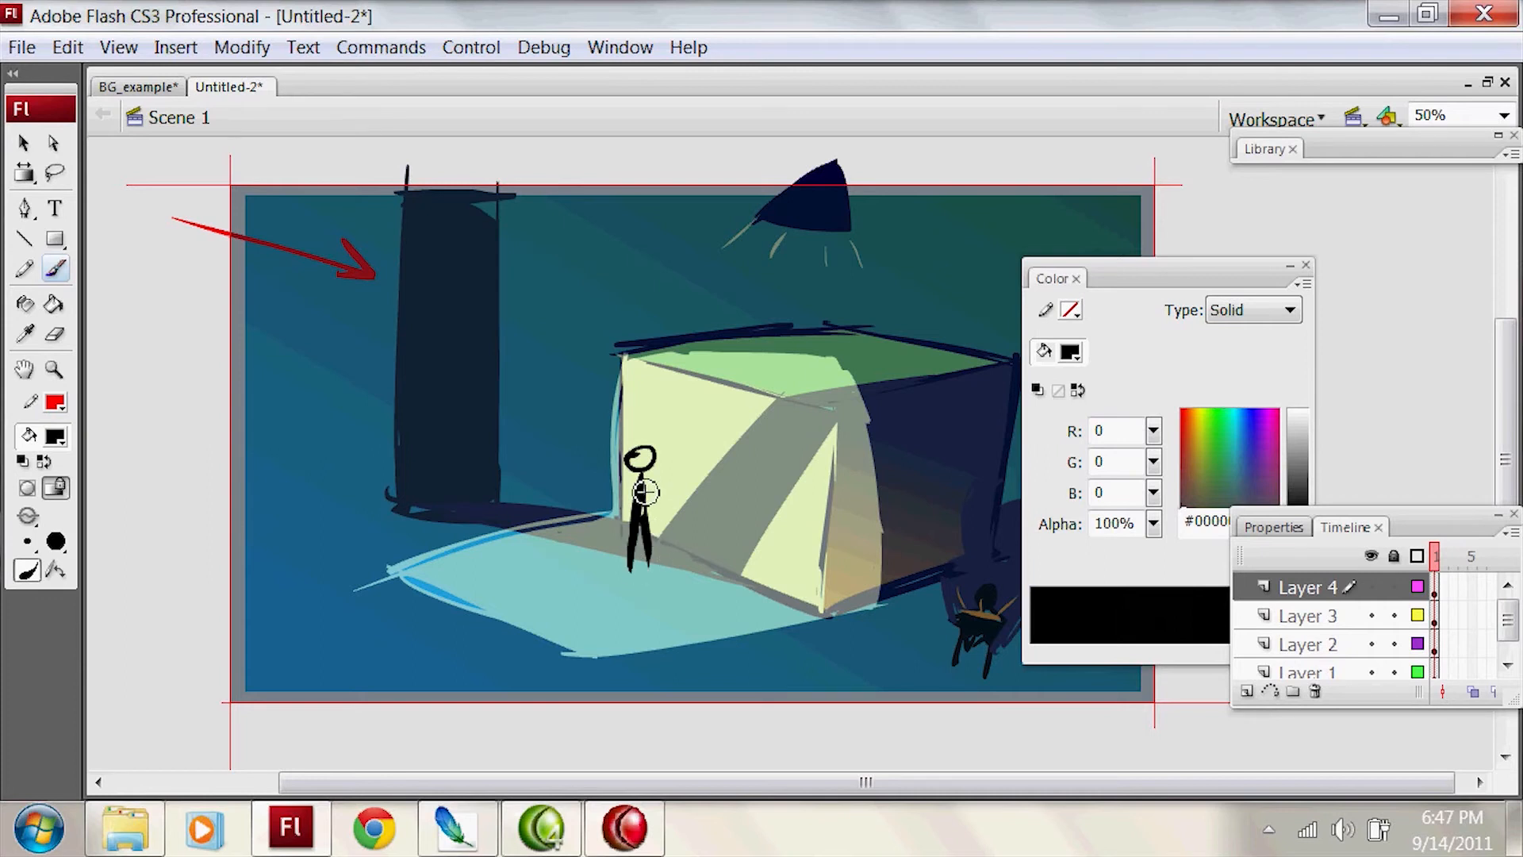
{"action": "left_click_drag", "start_coordinate": [597, 469], "coordinate": [662, 475]}
{"action": "left_click_drag", "start_coordinate": [1407, 291], "coordinate": [1393, 267]}
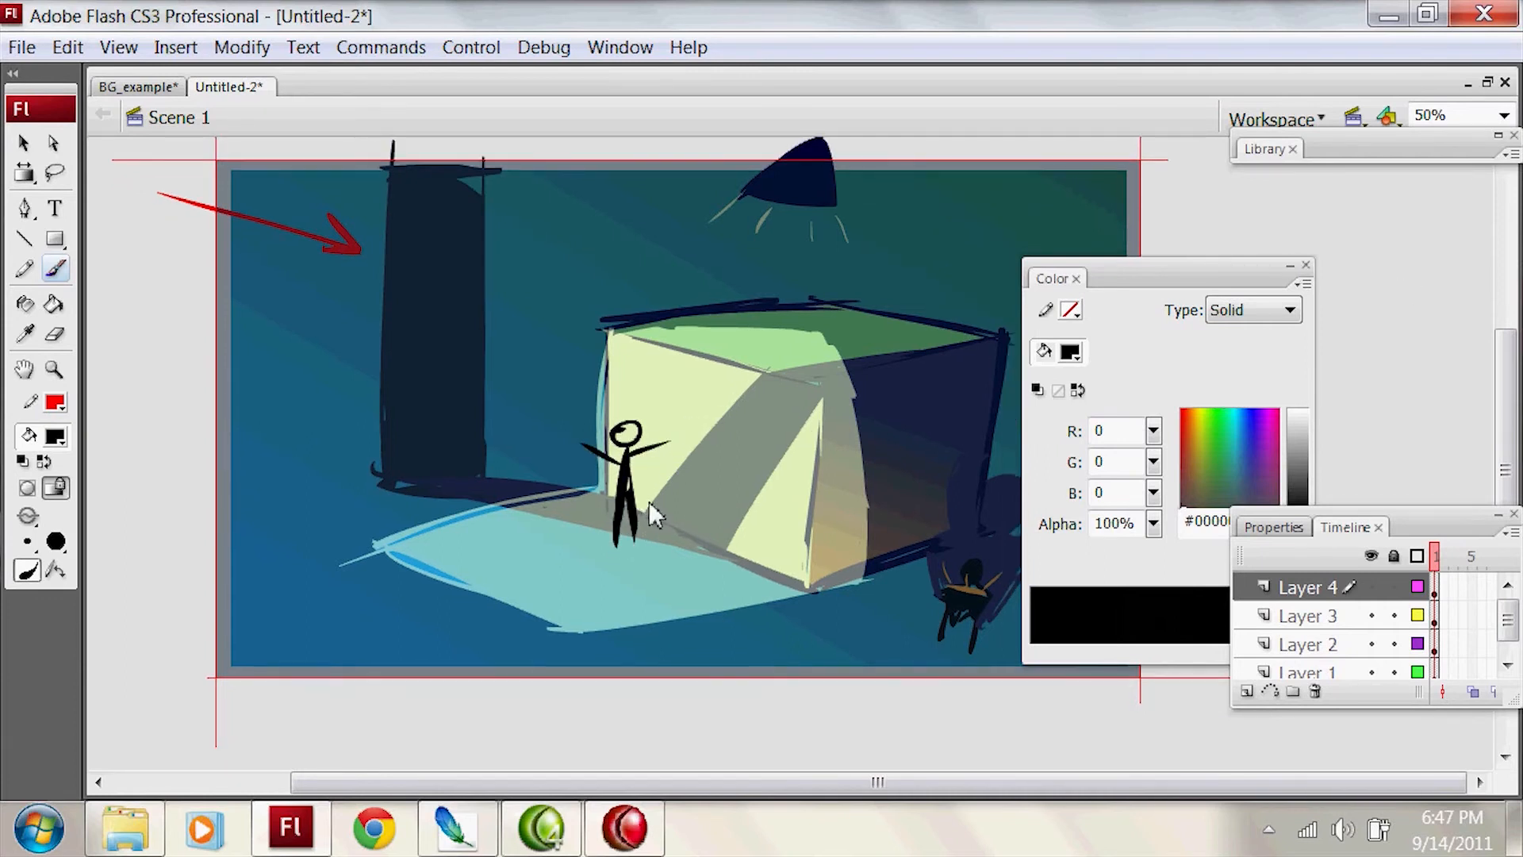
{"action": "left_click_drag", "start_coordinate": [1170, 275], "coordinate": [1396, 261]}
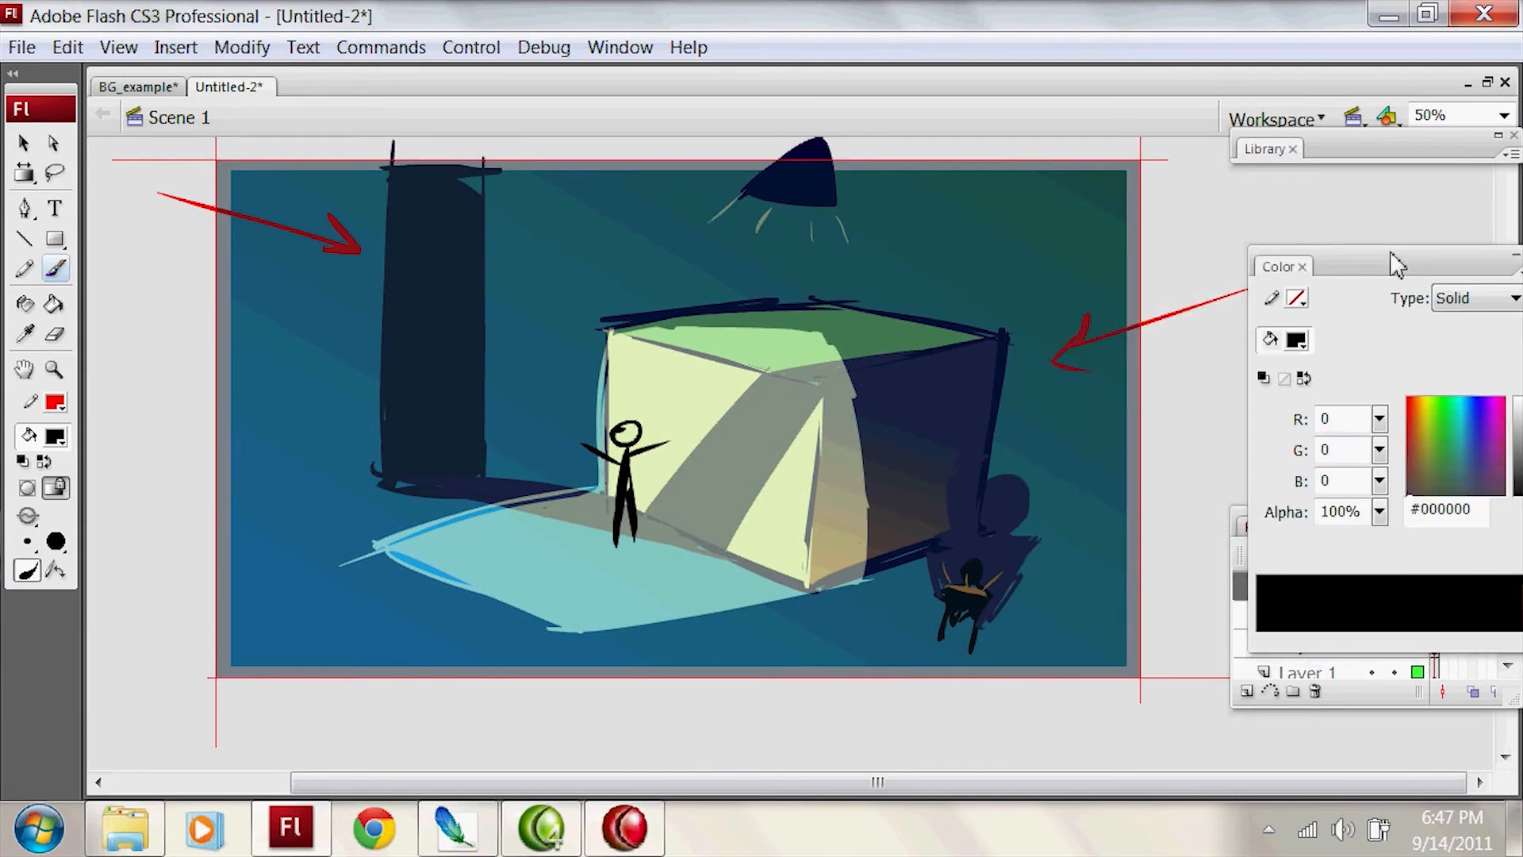
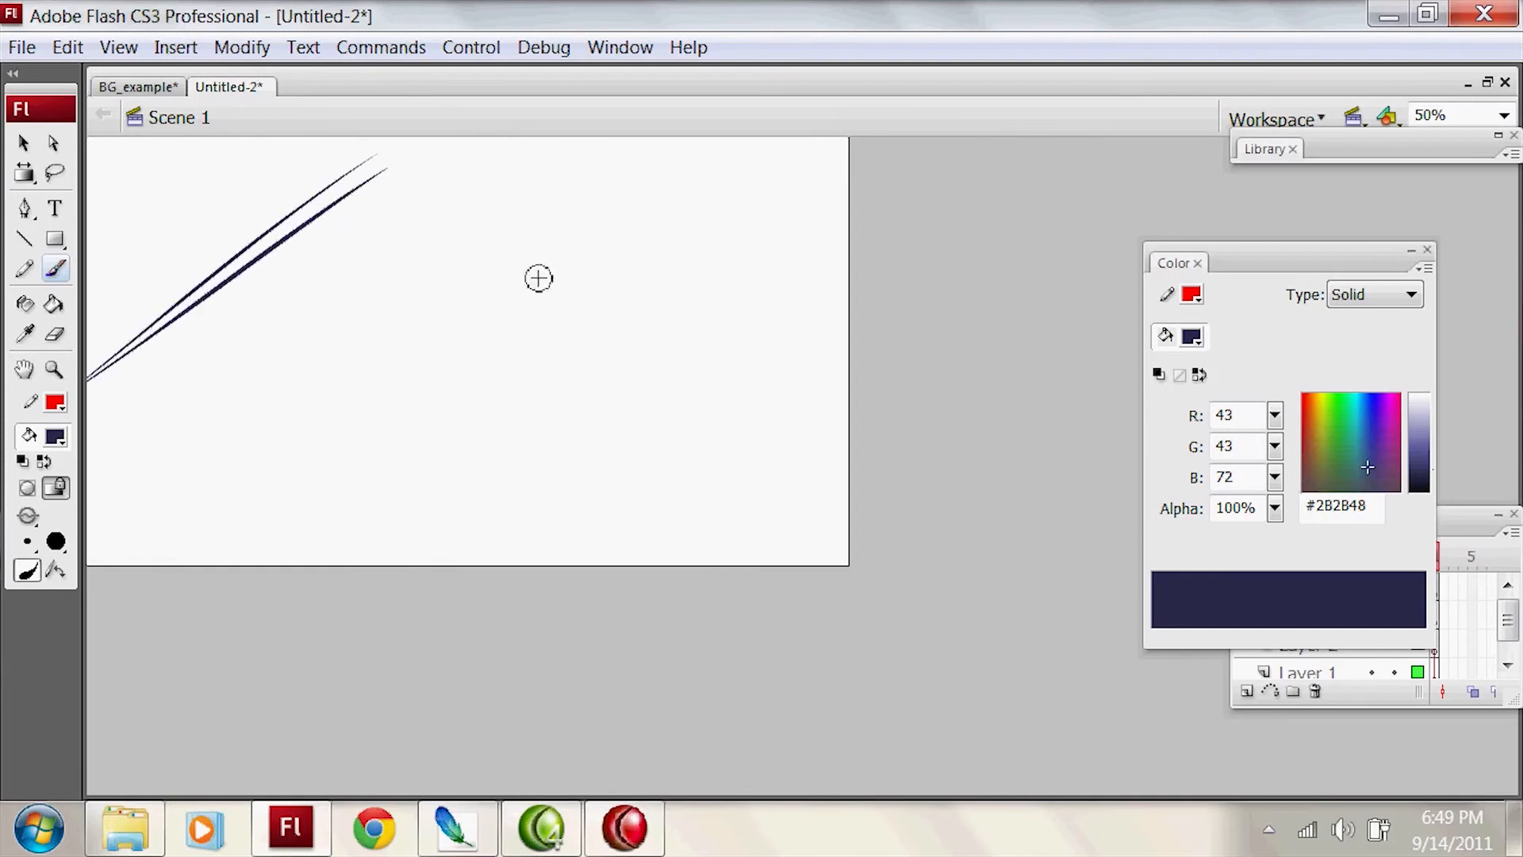
Step: Sketch a curved ledge with a thick outer end branching from the slanted double line, and shift the sketch slightly left
{"action": "left_click_drag", "start_coordinate": [533, 187], "coordinate": [524, 656]}
{"action": "key", "text": "ctrl+z"}
{"action": "left_click_drag", "start_coordinate": [290, 242], "coordinate": [514, 302]}
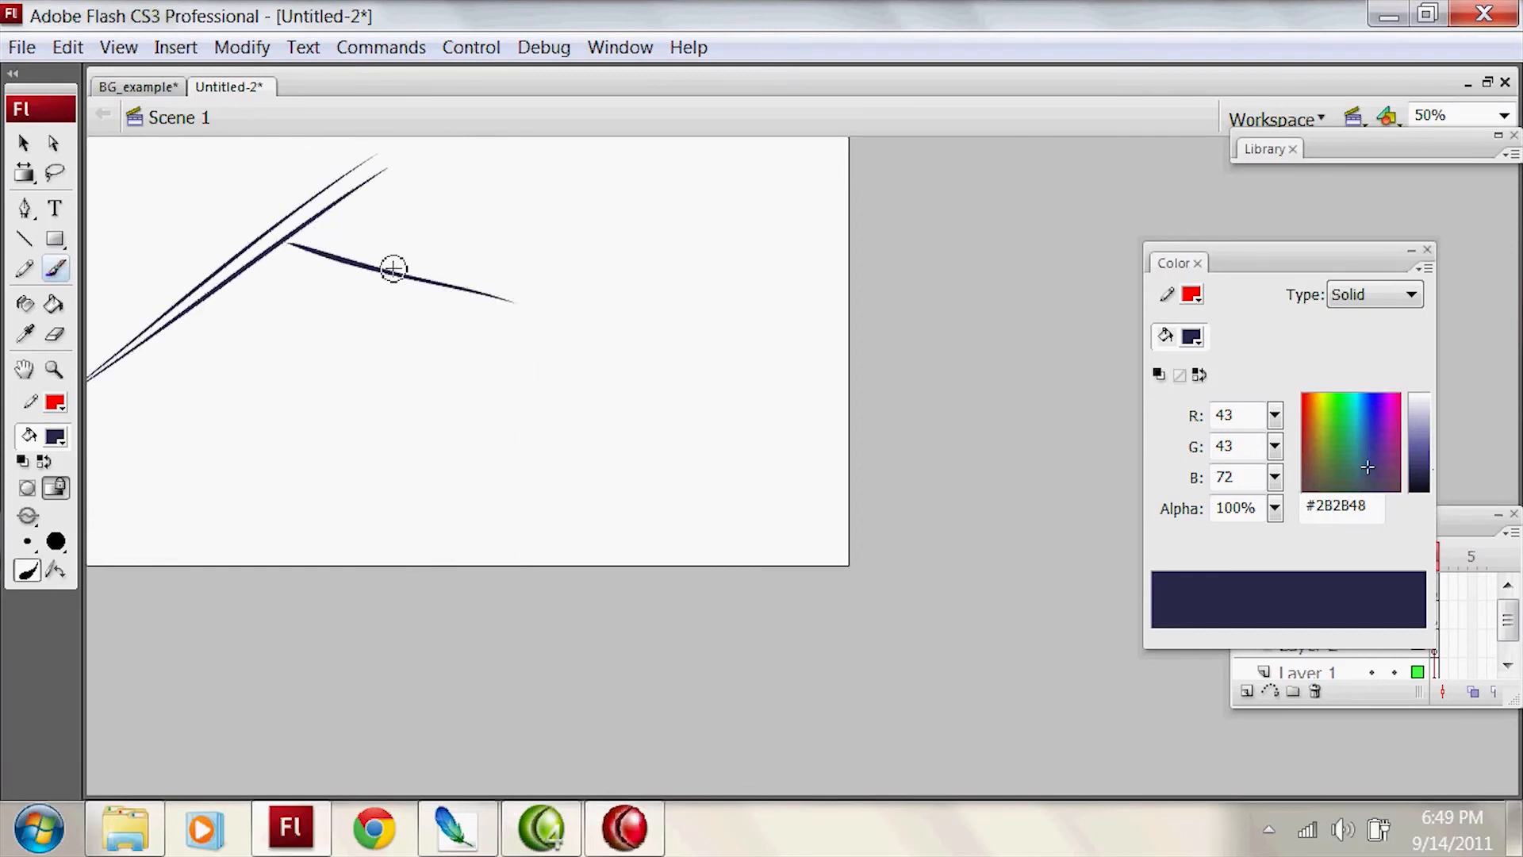
{"action": "mouse_move", "coordinate": [288, 237]}
{"action": "left_mouse_down"}
{"action": "mouse_move", "coordinate": [469, 274]}
{"action": "mouse_move", "coordinate": [468, 214]}
{"action": "mouse_move", "coordinate": [430, 258]}
{"action": "left_mouse_up"}
{"action": "key", "text": "v"}
{"action": "left_click_drag", "start_coordinate": [429, 257], "coordinate": [451, 256]}
{"action": "key", "text": "b"}
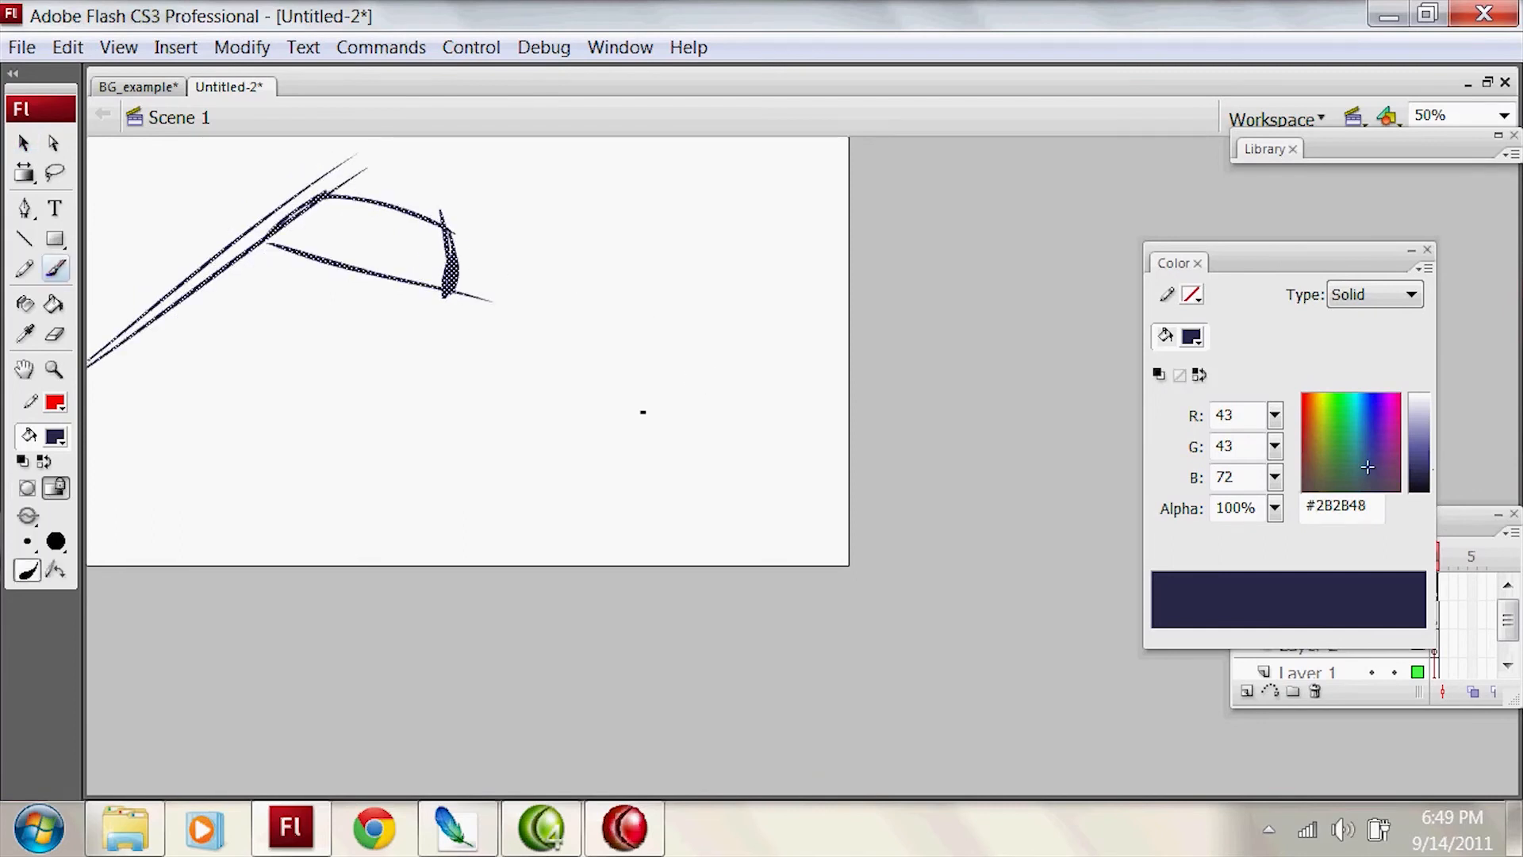
Step: Sketch a foreground figure with a round head and simple body lines at the stage's lower edge
{"action": "mouse_move", "coordinate": [727, 368]}
{"action": "left_mouse_down"}
{"action": "mouse_move", "coordinate": [696, 410]}
{"action": "mouse_move", "coordinate": [738, 381]}
{"action": "mouse_move", "coordinate": [693, 426]}
{"action": "mouse_move", "coordinate": [638, 562]}
{"action": "left_mouse_up"}
{"action": "key", "text": "ctrl+z"}
{"action": "mouse_move", "coordinate": [682, 429]}
{"action": "left_mouse_down"}
{"action": "mouse_move", "coordinate": [633, 567]}
{"action": "mouse_move", "coordinate": [726, 612]}
{"action": "mouse_move", "coordinate": [641, 539]}
{"action": "mouse_move", "coordinate": [729, 485]}
{"action": "left_mouse_up"}
{"action": "key", "text": "ctrl+z"}
{"action": "left_click_drag", "start_coordinate": [706, 421], "coordinate": [653, 564]}
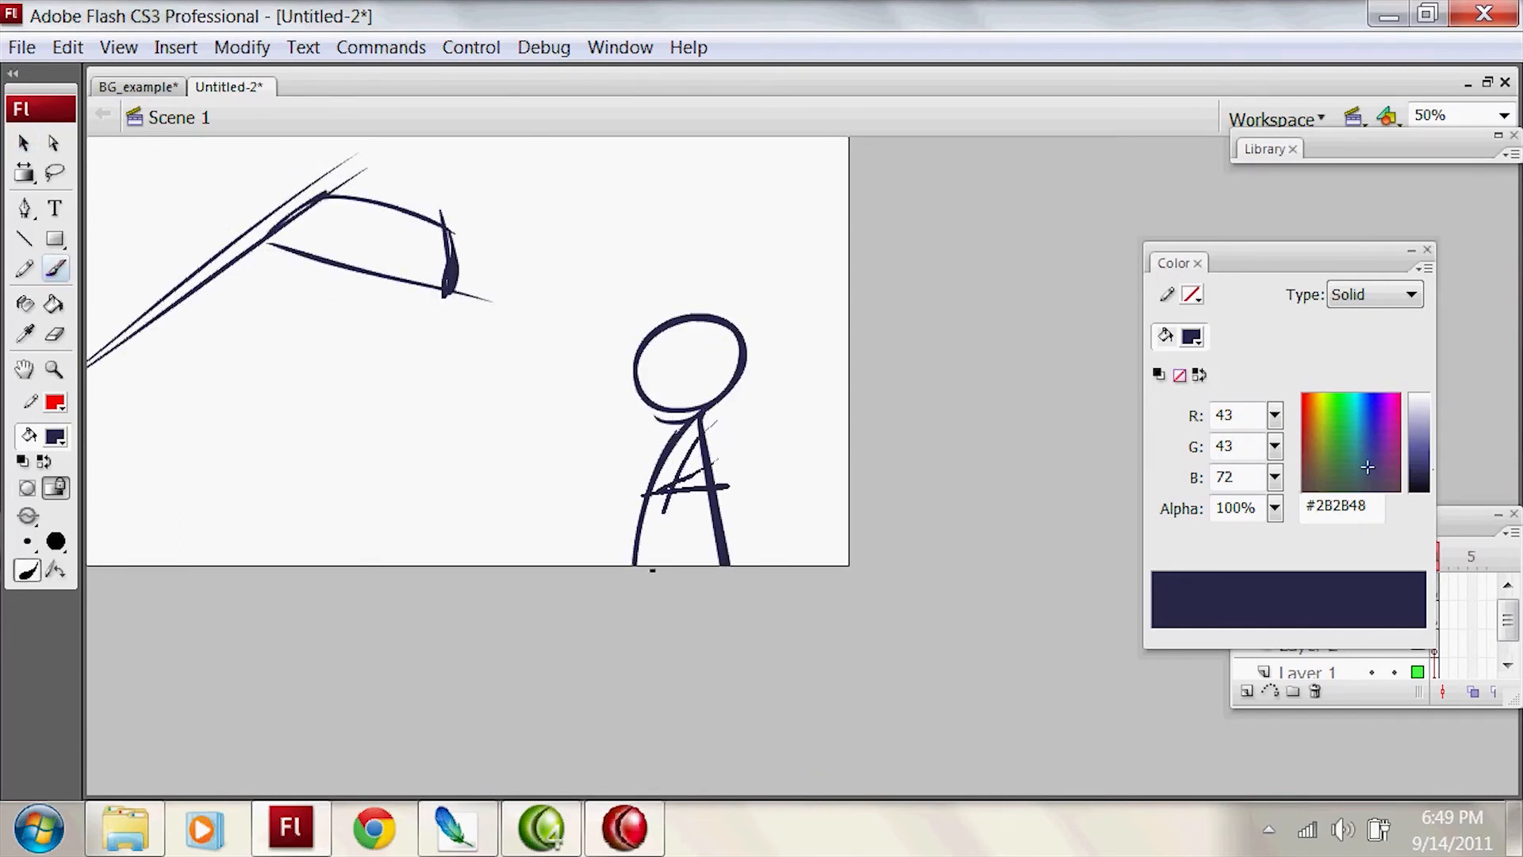
{"action": "key", "text": "k"}
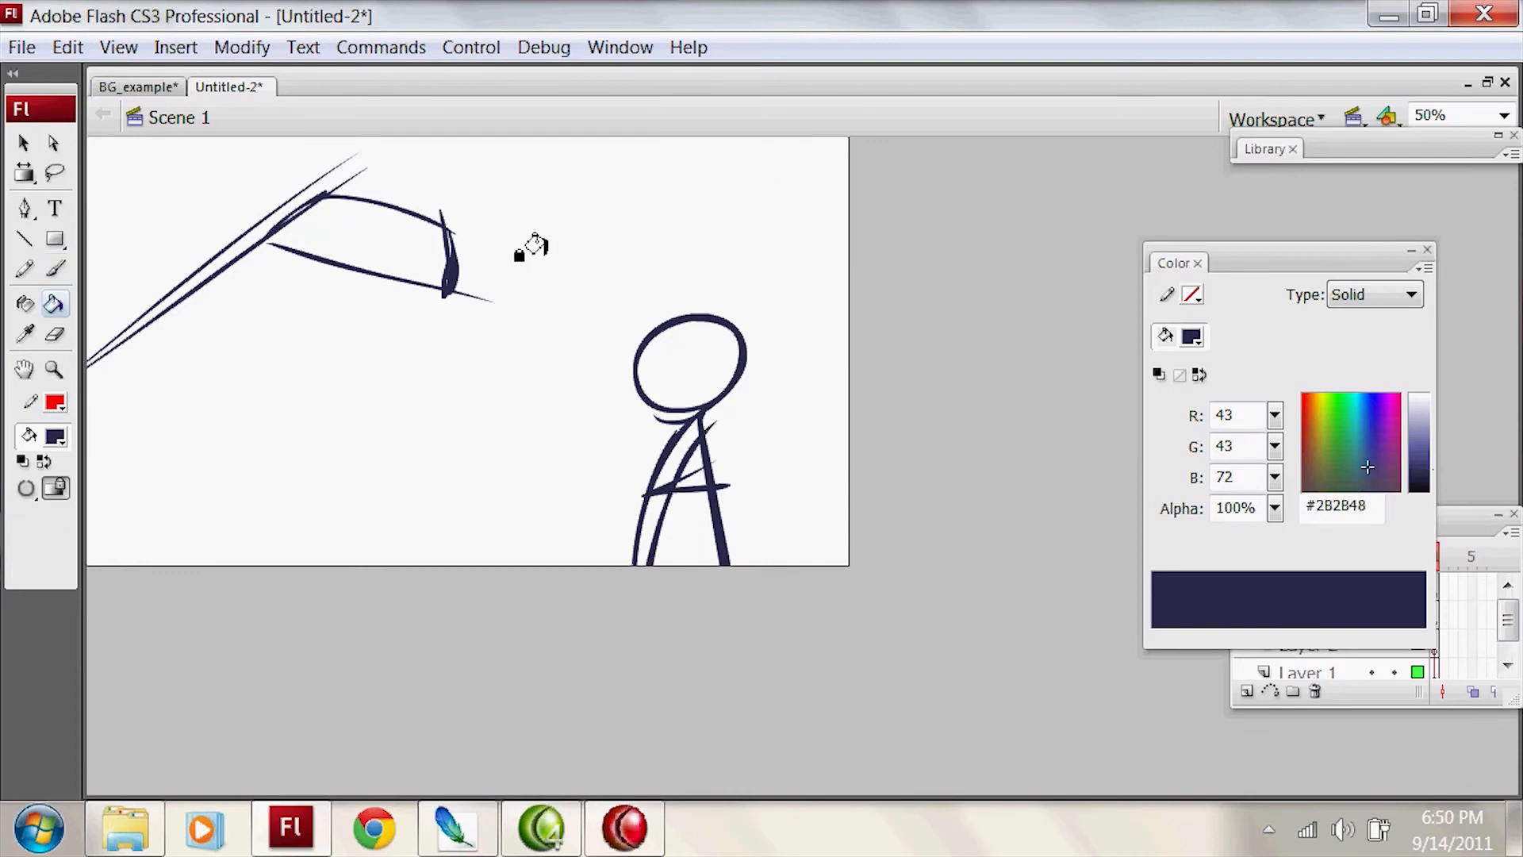
Step: Lasso the slanted lines and ledge together and move them slightly farther from the foreground figure
{"action": "key", "text": "l"}
{"action": "mouse_move", "coordinate": [605, 234]}
{"action": "left_mouse_down"}
{"action": "mouse_move", "coordinate": [82, 462]}
{"action": "mouse_move", "coordinate": [476, 136]}
{"action": "left_mouse_up"}
{"action": "key", "text": "v"}
{"action": "left_click_drag", "start_coordinate": [457, 259], "coordinate": [438, 259]}
{"action": "left_click", "coordinate": [585, 255]}
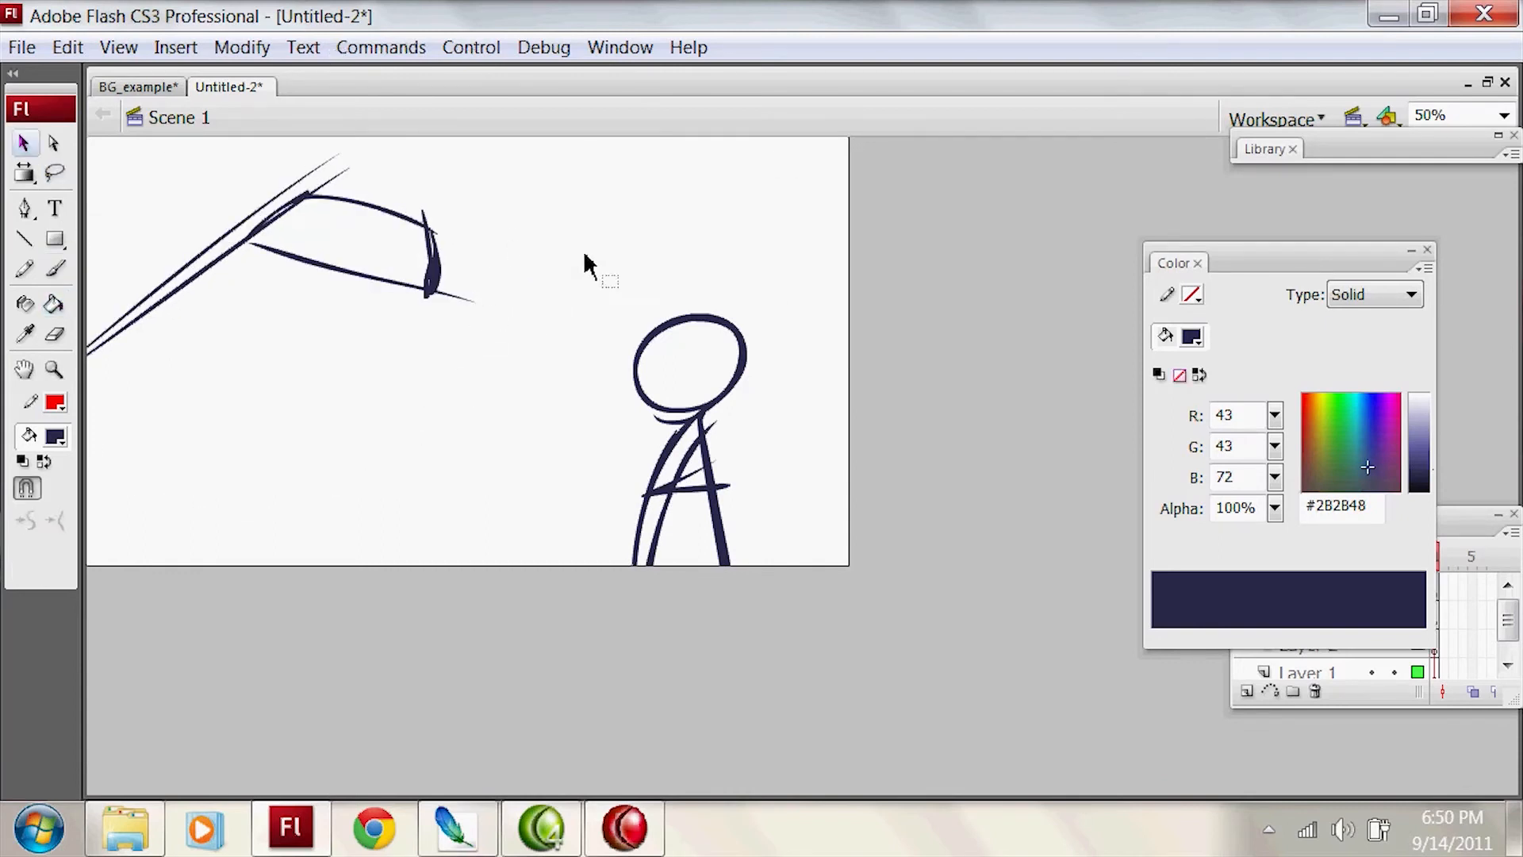
Step: Thicken the ledge's lower edge and draw a long curved side line past its outer end to the stage bottom
{"action": "key", "text": "b"}
{"action": "left_click_drag", "start_coordinate": [256, 238], "coordinate": [441, 308]}
{"action": "left_click_drag", "start_coordinate": [444, 202], "coordinate": [405, 563]}
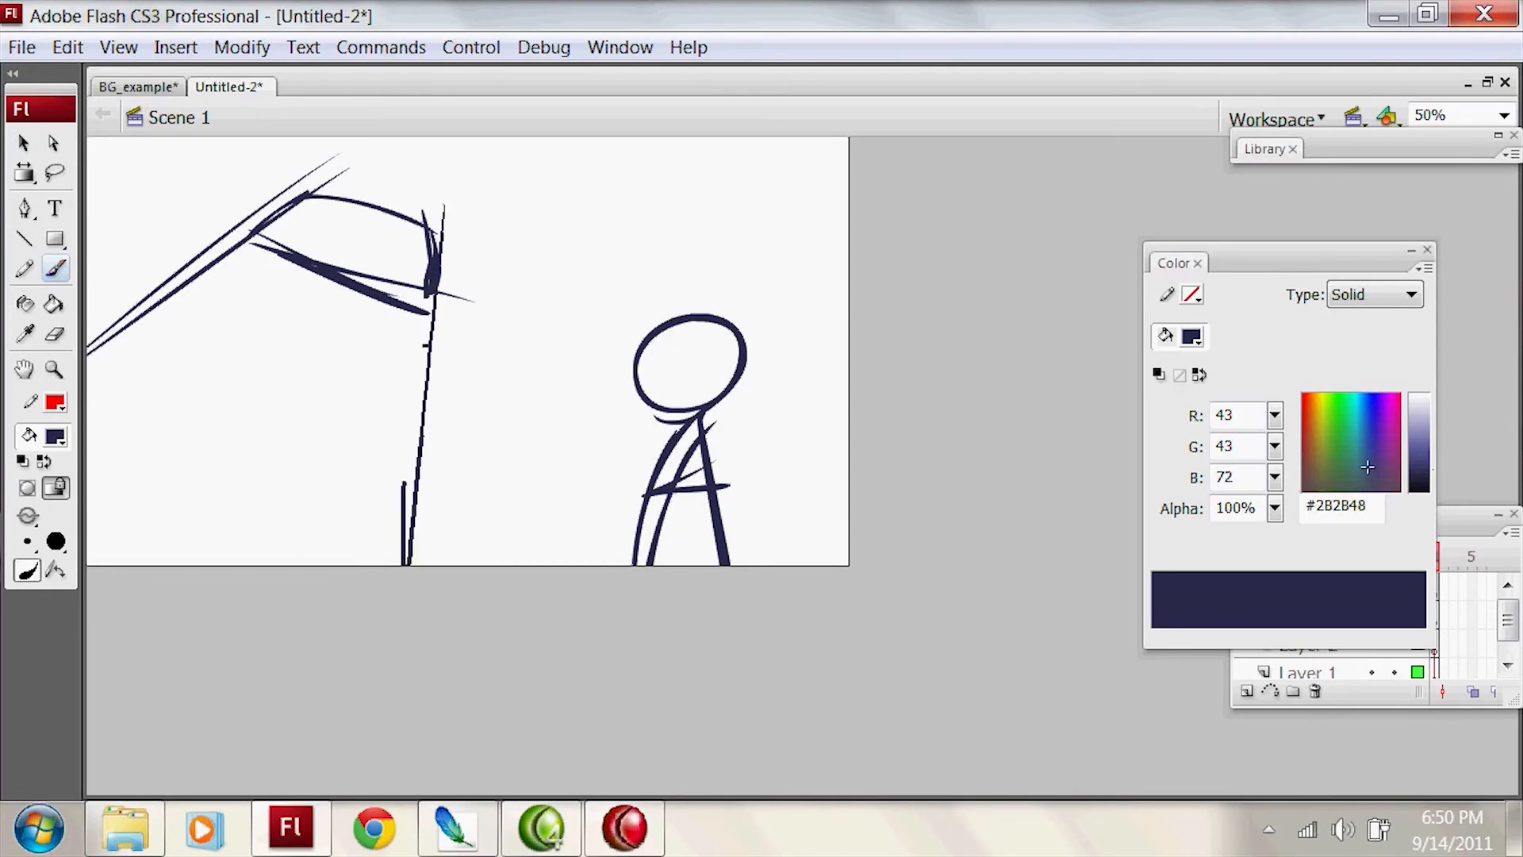
{"action": "key", "text": "ctrl+z"}
{"action": "left_click_drag", "start_coordinate": [474, 141], "coordinate": [404, 565]}
Step: Draw arms hanging down both sides of the foreground figure's body
{"action": "mouse_move", "coordinate": [684, 434]}
{"action": "left_mouse_down"}
{"action": "mouse_move", "coordinate": [637, 563]}
{"action": "mouse_move", "coordinate": [624, 561]}
{"action": "left_mouse_up"}
{"action": "key", "text": "ctrl+z"}
{"action": "key", "text": "ctrl+z"}
{"action": "left_click_drag", "start_coordinate": [713, 424], "coordinate": [755, 547]}
{"action": "left_click_drag", "start_coordinate": [721, 467], "coordinate": [750, 546]}
Step: Strengthen the ledge's upper and outer edges and add a tiny stick figure standing on it
{"action": "mouse_move", "coordinate": [342, 170]}
{"action": "left_mouse_down"}
{"action": "mouse_move", "coordinate": [326, 193]}
{"action": "mouse_move", "coordinate": [435, 230]}
{"action": "left_mouse_up"}
{"action": "mouse_move", "coordinate": [446, 222]}
{"action": "left_mouse_down"}
{"action": "mouse_move", "coordinate": [467, 257]}
{"action": "mouse_move", "coordinate": [437, 295]}
{"action": "left_mouse_up"}
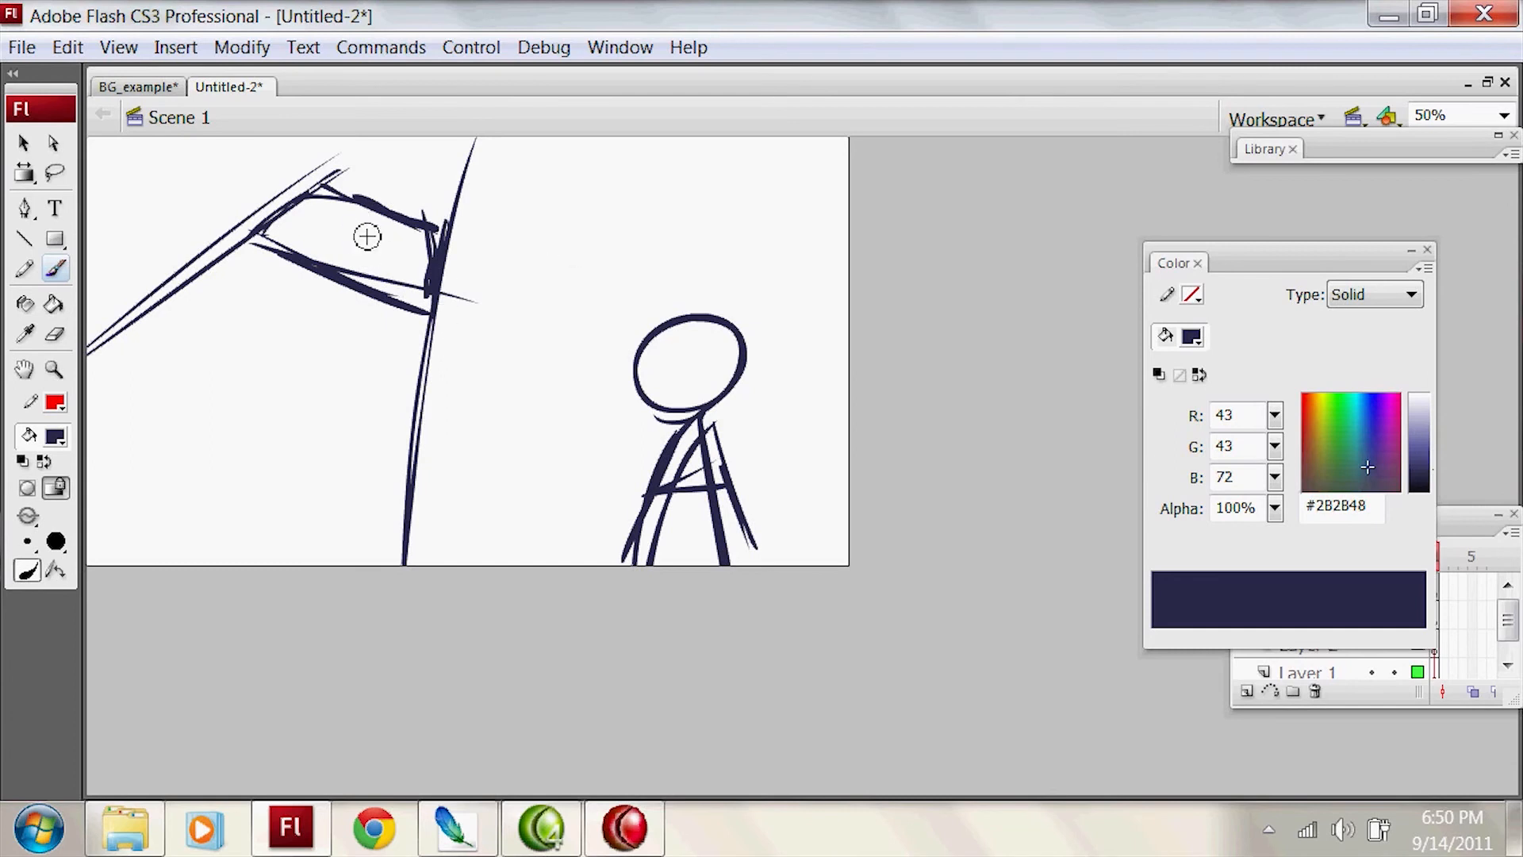
{"action": "left_click_drag", "start_coordinate": [356, 249], "coordinate": [330, 265]}
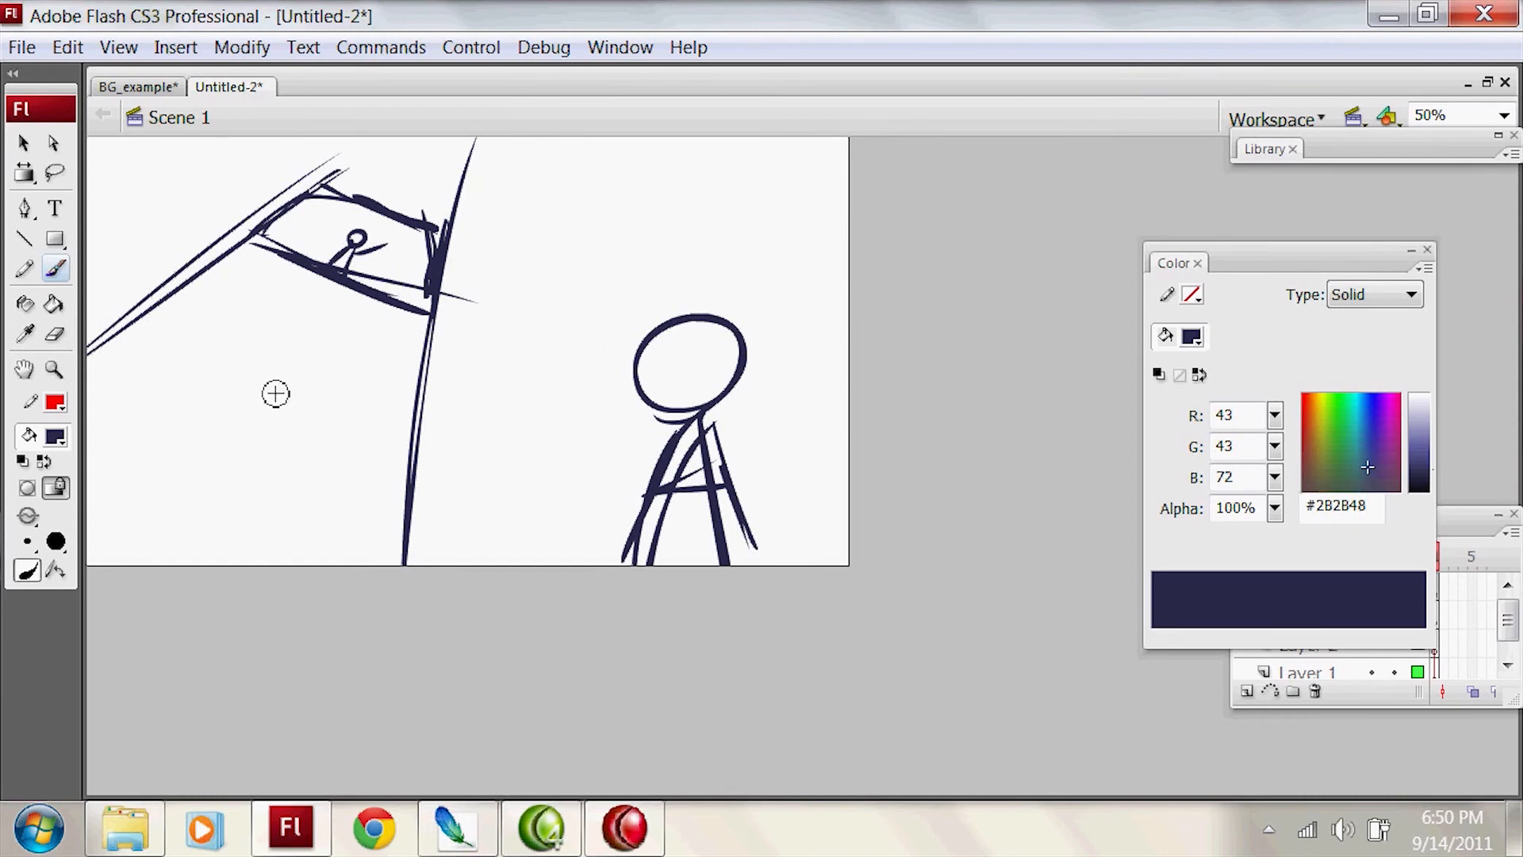
{"action": "left_click_drag", "start_coordinate": [584, 530], "coordinate": [509, 507]}
{"action": "key", "text": "ctrl+z"}
{"action": "mouse_move", "coordinate": [599, 474]}
{"action": "left_mouse_down"}
{"action": "mouse_move", "coordinate": [419, 515]}
{"action": "mouse_move", "coordinate": [425, 549]}
{"action": "mouse_move", "coordinate": [591, 497]}
{"action": "left_mouse_up"}
{"action": "key", "text": "ctrl+z"}
{"action": "left_click_drag", "start_coordinate": [755, 441], "coordinate": [939, 369]}
{"action": "key", "text": "ctrl+z"}
{"action": "key", "text": "ctrl+z"}
{"action": "left_click_drag", "start_coordinate": [439, 284], "coordinate": [471, 137]}
{"action": "key", "text": "ctrl+z"}
Step: Add strokes along the slanted beam and sketch zigzag and looped outlines at the top of the tapering structure
{"action": "left_click_drag", "start_coordinate": [371, 151], "coordinate": [242, 231]}
{"action": "left_click_drag", "start_coordinate": [242, 231], "coordinate": [371, 138]}
{"action": "mouse_move", "coordinate": [459, 181]}
{"action": "left_mouse_down"}
{"action": "mouse_move", "coordinate": [457, 213]}
{"action": "mouse_move", "coordinate": [495, 195]}
{"action": "mouse_move", "coordinate": [399, 120]}
{"action": "left_mouse_up"}
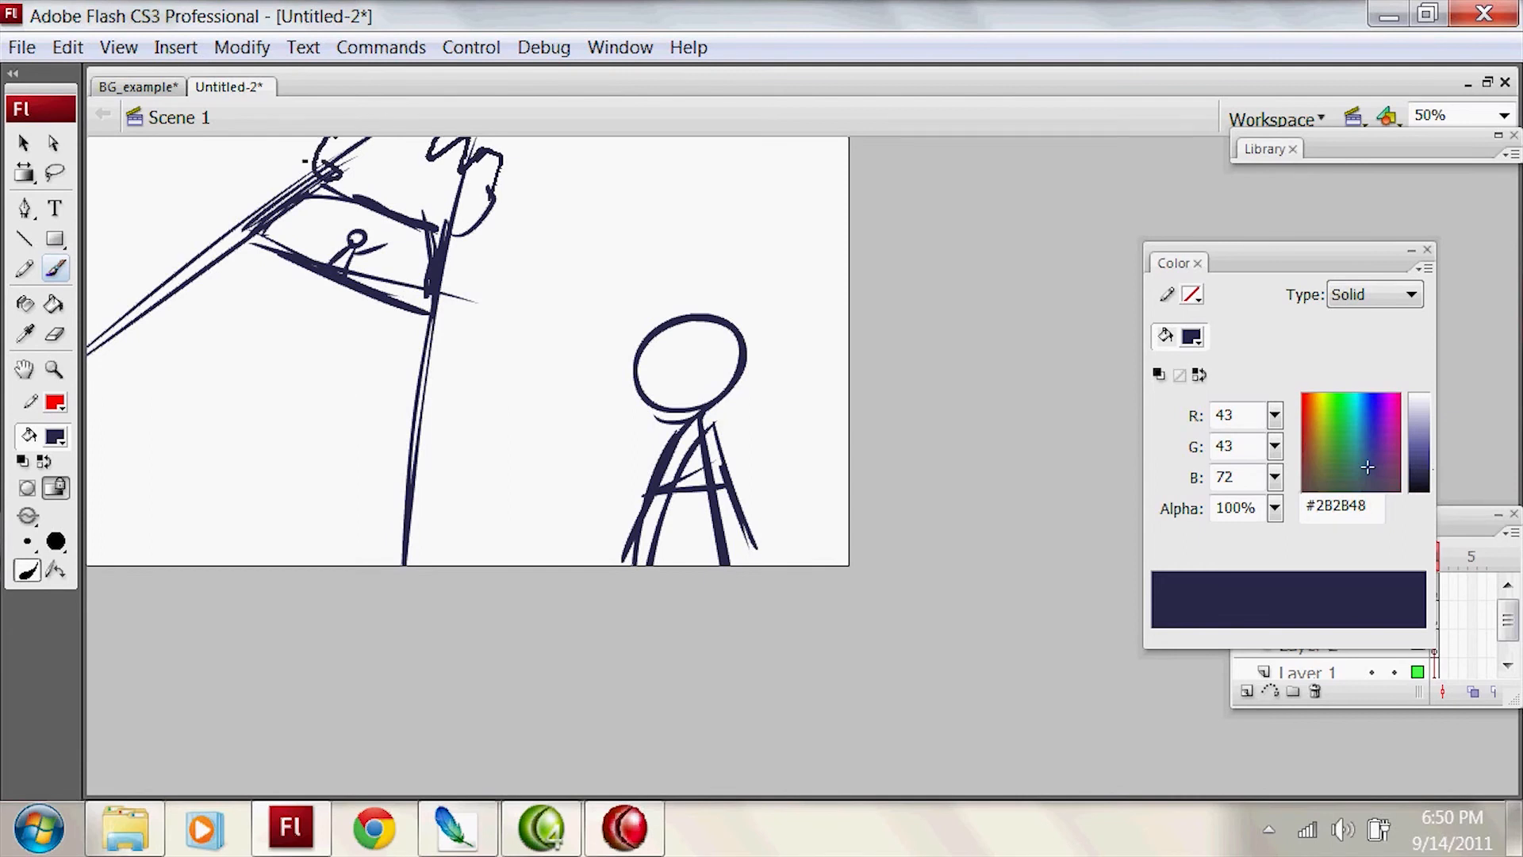
{"action": "left_click_drag", "start_coordinate": [304, 161], "coordinate": [337, 168]}
{"action": "mouse_move", "coordinate": [163, 288]}
{"action": "left_mouse_down"}
{"action": "mouse_move", "coordinate": [468, 355]}
{"action": "mouse_move", "coordinate": [421, 397]}
{"action": "mouse_move", "coordinate": [141, 319]}
{"action": "left_mouse_up"}
{"action": "key", "text": "ctrl+z"}
Step: Erase the ledge's straight lower edge and redraw it as curved arches spanning the structure's two sides
{"action": "key", "text": "e"}
{"action": "mouse_move", "coordinate": [317, 270]}
{"action": "left_mouse_down"}
{"action": "mouse_move", "coordinate": [438, 343]}
{"action": "mouse_move", "coordinate": [430, 327]}
{"action": "left_mouse_up"}
{"action": "key", "text": "b"}
{"action": "left_click_drag", "start_coordinate": [214, 262], "coordinate": [434, 345]}
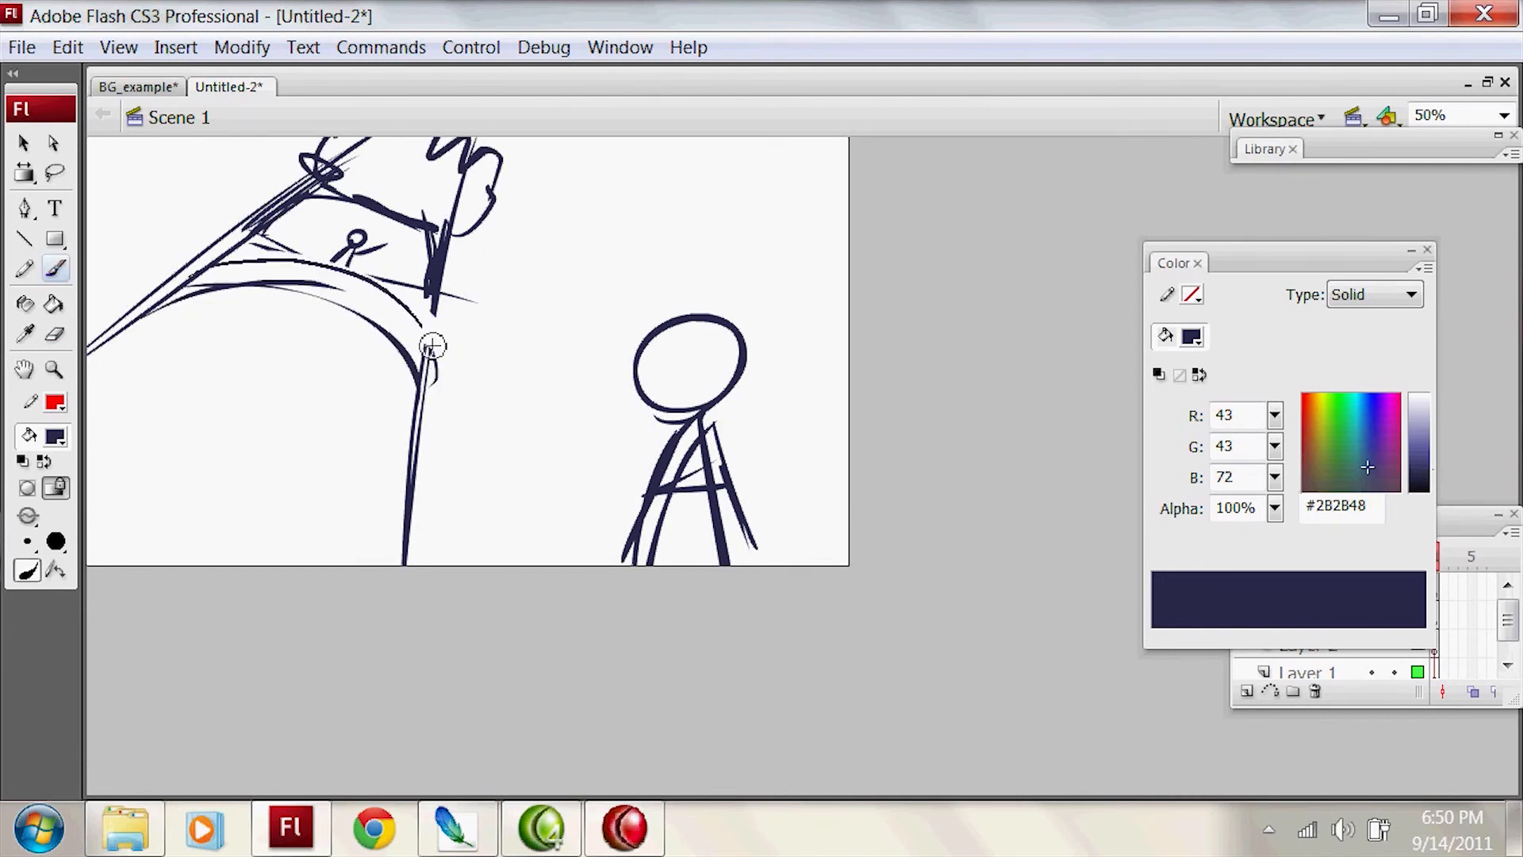
{"action": "key", "text": "ctrl+z"}
{"action": "key", "text": "ctrl+z"}
{"action": "mouse_move", "coordinate": [209, 265]}
{"action": "left_mouse_down"}
{"action": "mouse_move", "coordinate": [430, 306]}
{"action": "mouse_move", "coordinate": [430, 342]}
{"action": "left_mouse_up"}
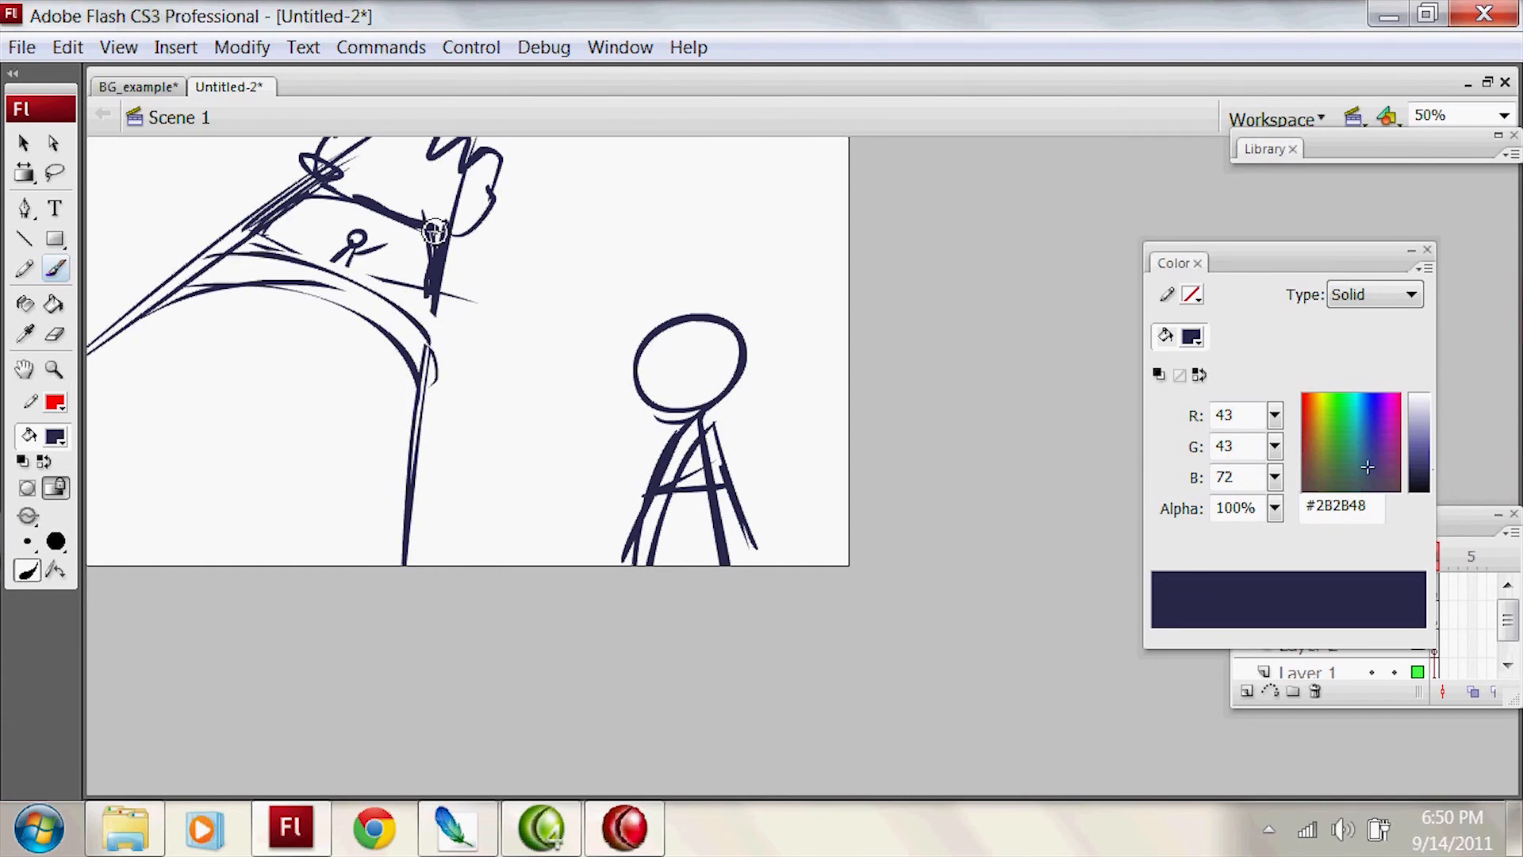
Step: Erase the straight line above the tiny figure and replace it with a rounded arc
{"action": "key", "text": "e"}
{"action": "mouse_move", "coordinate": [435, 240]}
{"action": "left_mouse_down"}
{"action": "mouse_move", "coordinate": [335, 191]}
{"action": "mouse_move", "coordinate": [396, 217]}
{"action": "left_mouse_up"}
{"action": "key", "text": "b"}
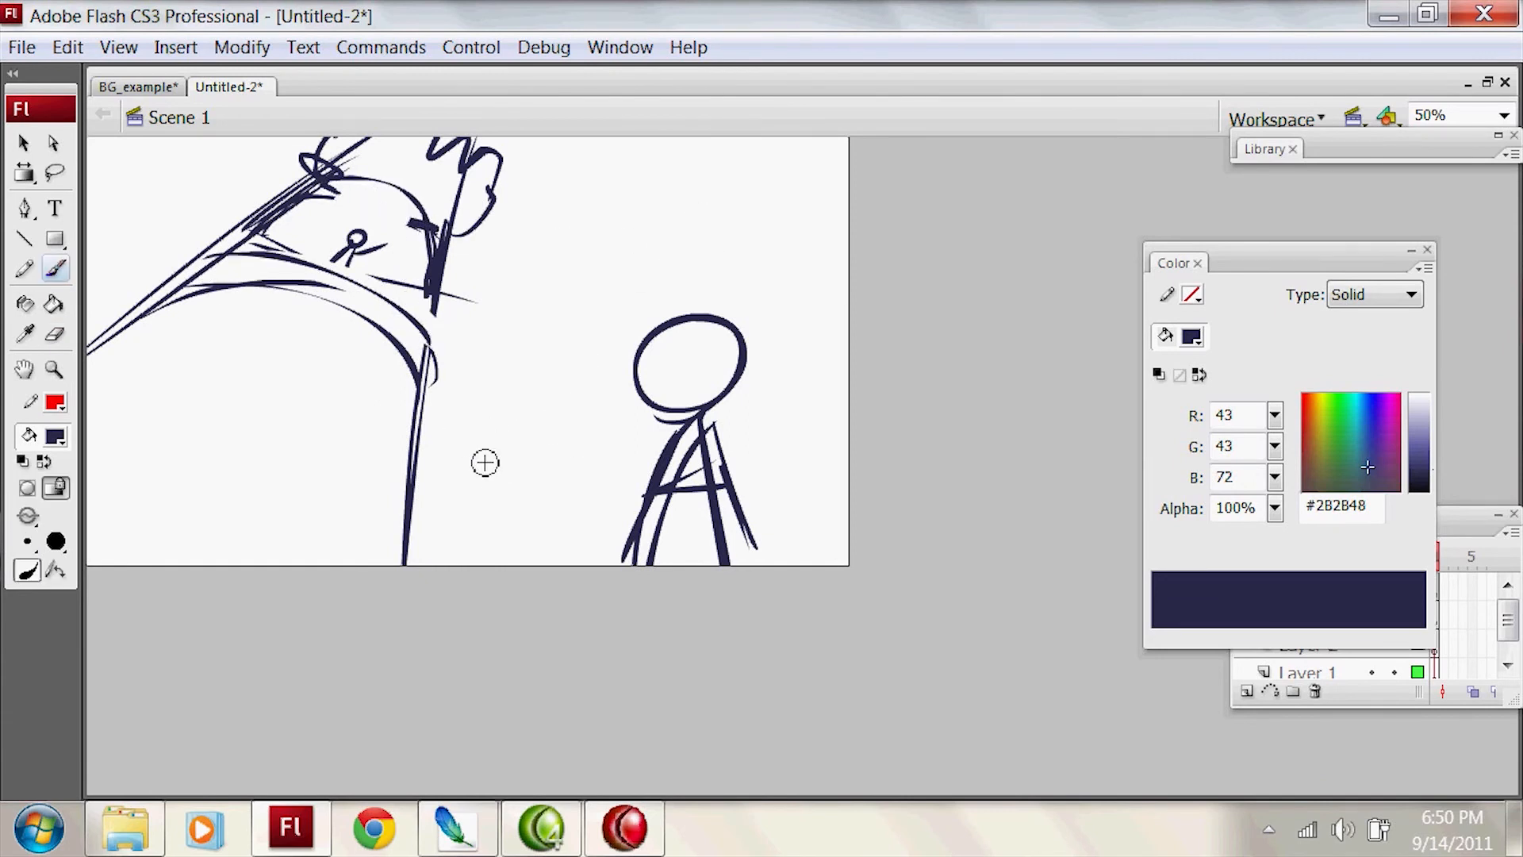
{"action": "left_click_drag", "start_coordinate": [407, 469], "coordinate": [637, 388]}
{"action": "key", "text": "ctrl+z"}
{"action": "left_click_drag", "start_coordinate": [423, 440], "coordinate": [611, 385]}
{"action": "key", "text": "ctrl+z"}
Step: Erase the crossing lines inside the foreground figure's torso and redraw its body lines
{"action": "key", "text": "e"}
{"action": "mouse_move", "coordinate": [698, 454]}
{"action": "left_mouse_down"}
{"action": "mouse_move", "coordinate": [654, 569]}
{"action": "mouse_move", "coordinate": [676, 543]}
{"action": "mouse_move", "coordinate": [729, 540]}
{"action": "mouse_move", "coordinate": [722, 468]}
{"action": "mouse_move", "coordinate": [679, 550]}
{"action": "mouse_move", "coordinate": [742, 564]}
{"action": "left_mouse_up"}
{"action": "key", "text": "b"}
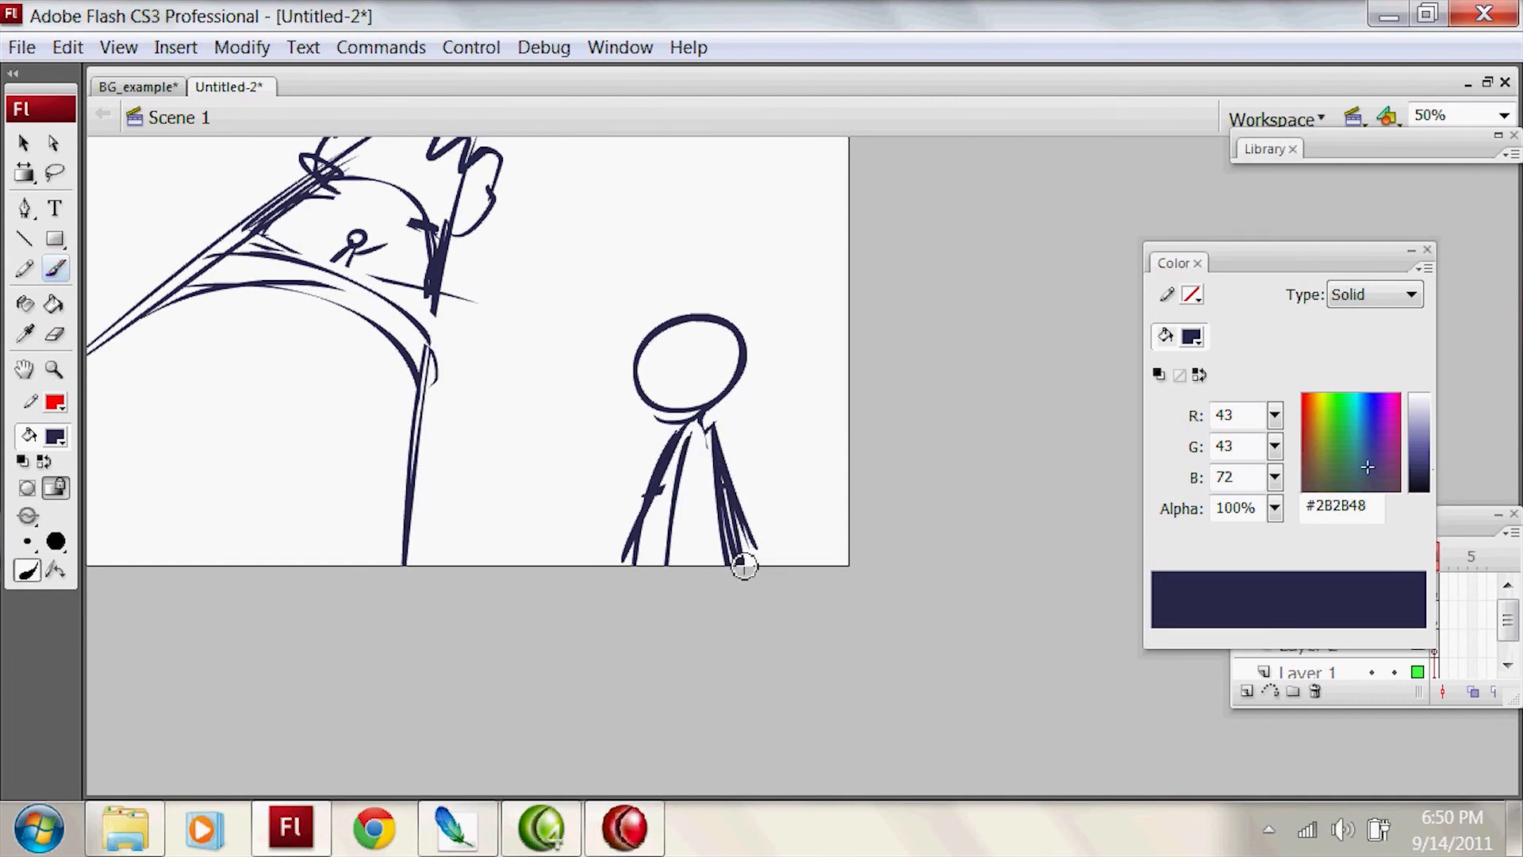
Step: Thicken the structure's steep side line and reinforce the curved ledge beneath the tiny figure
{"action": "mouse_move", "coordinate": [434, 301]}
{"action": "left_mouse_down"}
{"action": "mouse_move", "coordinate": [414, 476]}
{"action": "mouse_move", "coordinate": [423, 367]}
{"action": "left_mouse_up"}
{"action": "left_click_drag", "start_coordinate": [330, 261], "coordinate": [383, 297]}
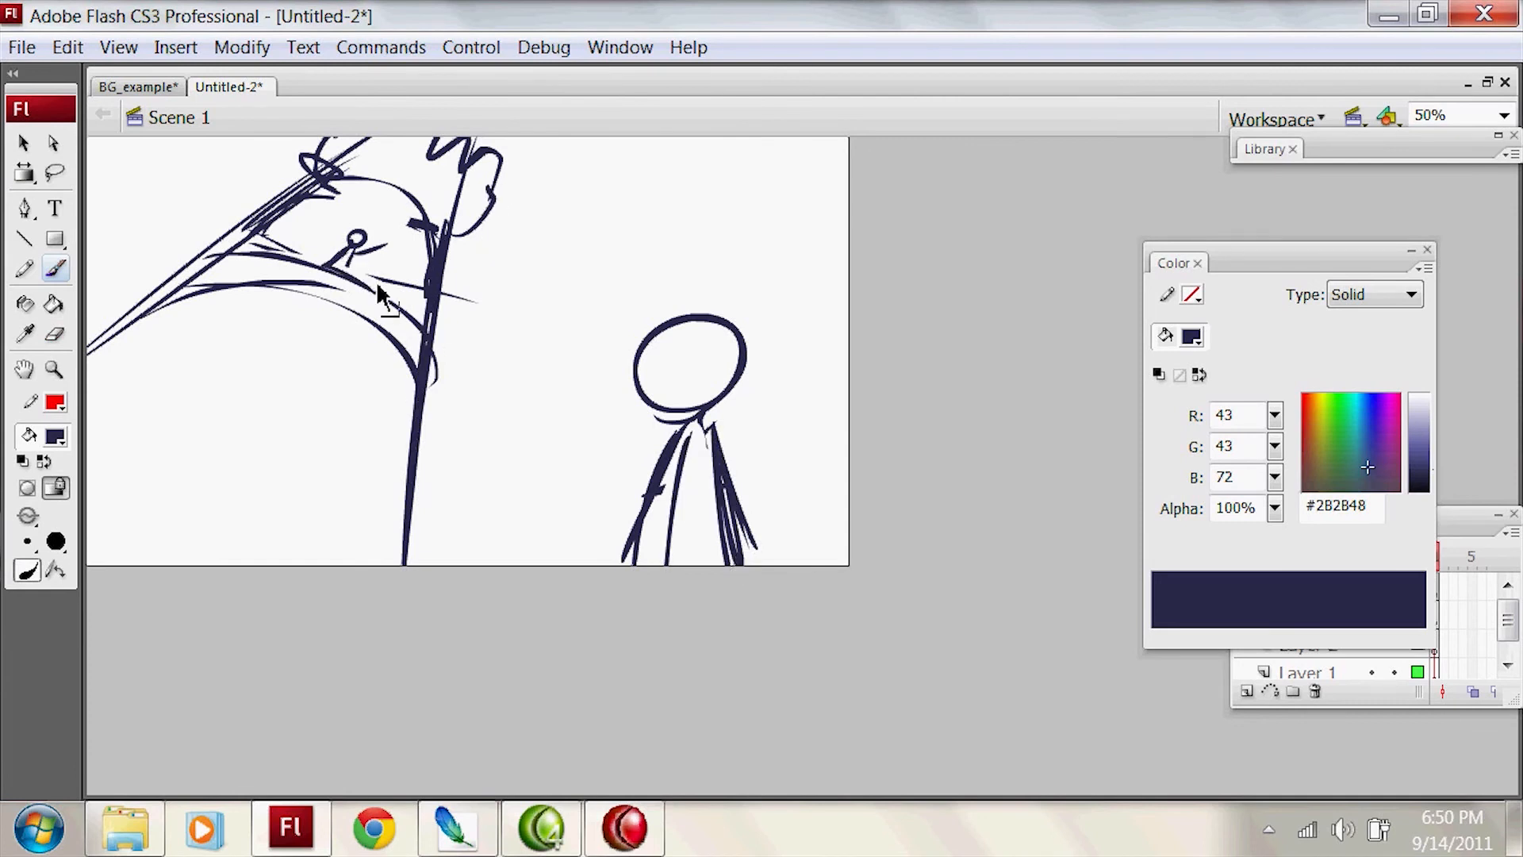
{"action": "key", "text": "ctrl+z"}
{"action": "mouse_move", "coordinate": [192, 252]}
{"action": "left_mouse_down"}
{"action": "mouse_move", "coordinate": [341, 258]}
{"action": "mouse_move", "coordinate": [424, 326]}
{"action": "left_mouse_up"}
{"action": "key", "text": "ctrl+z"}
{"action": "left_click_drag", "start_coordinate": [275, 259], "coordinate": [198, 265]}
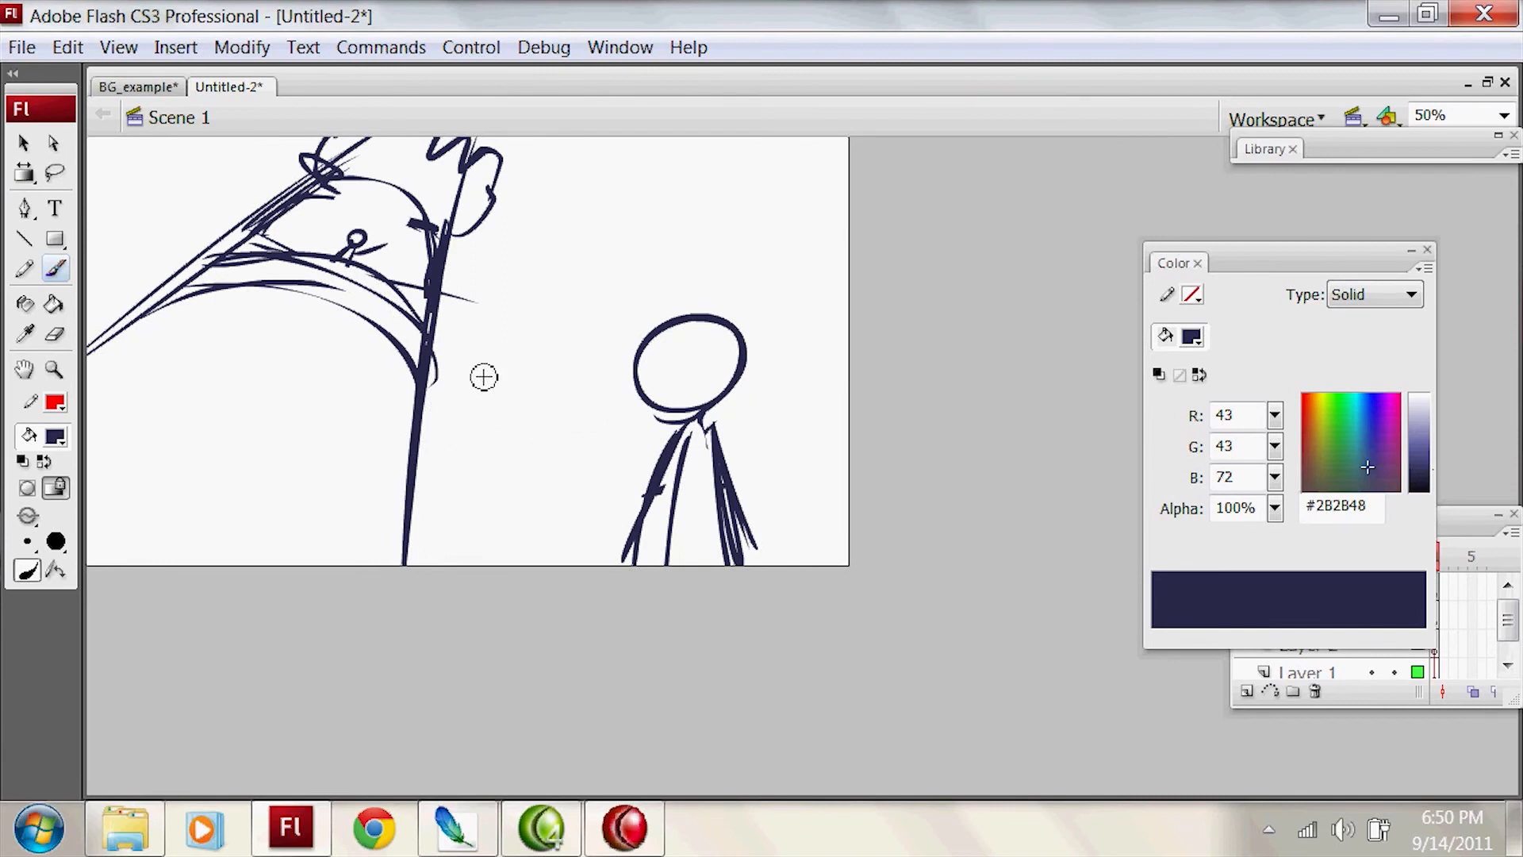
{"action": "left_click_drag", "start_coordinate": [637, 421], "coordinate": [718, 268]}
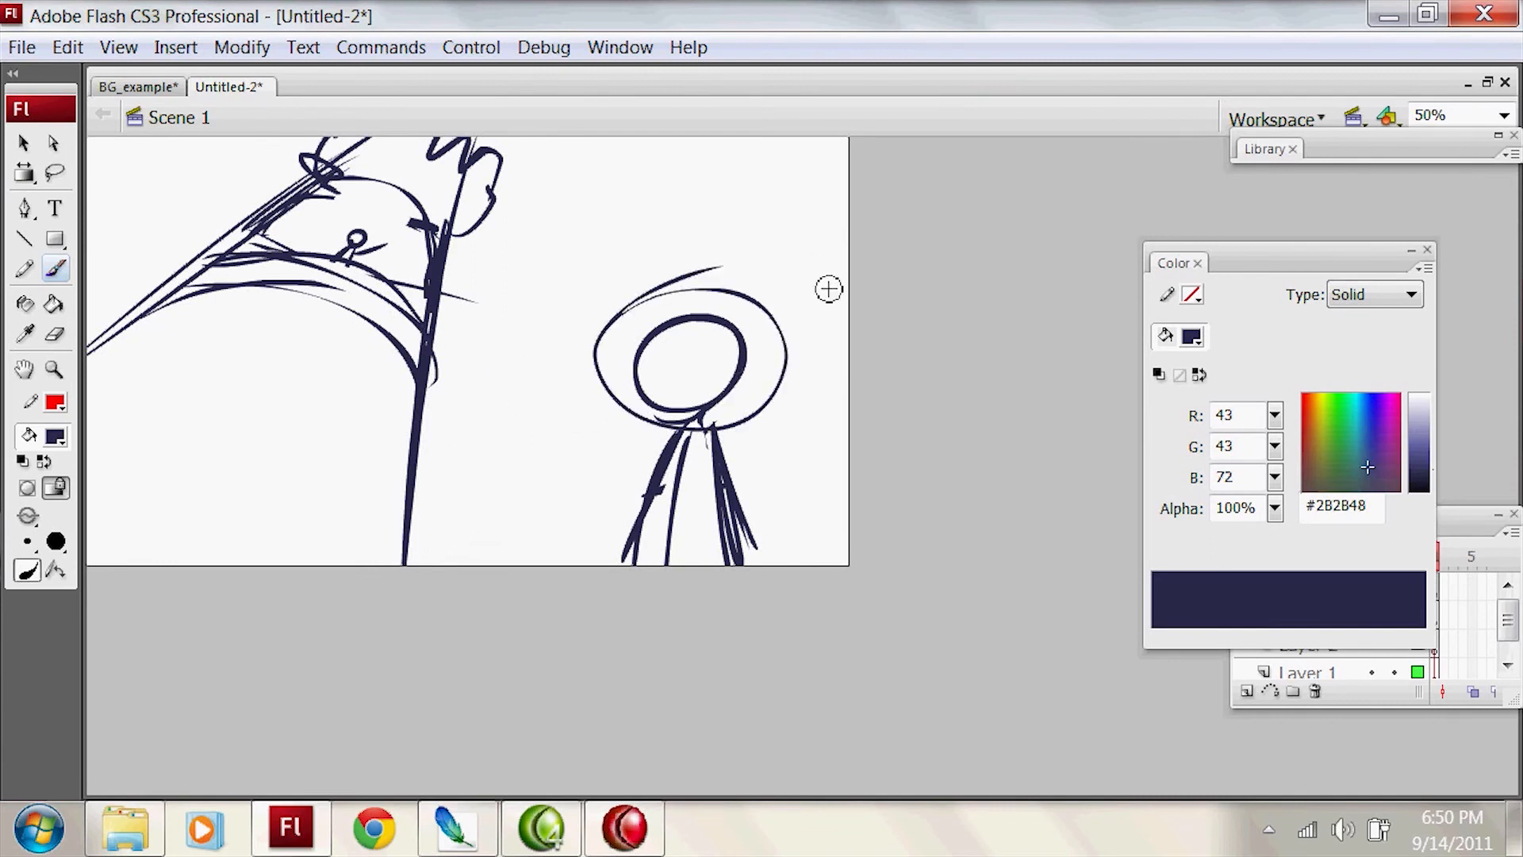
{"action": "key", "text": "ctrl+z"}
{"action": "left_click_drag", "start_coordinate": [409, 333], "coordinate": [809, 211]}
{"action": "key", "text": "ctrl+z"}
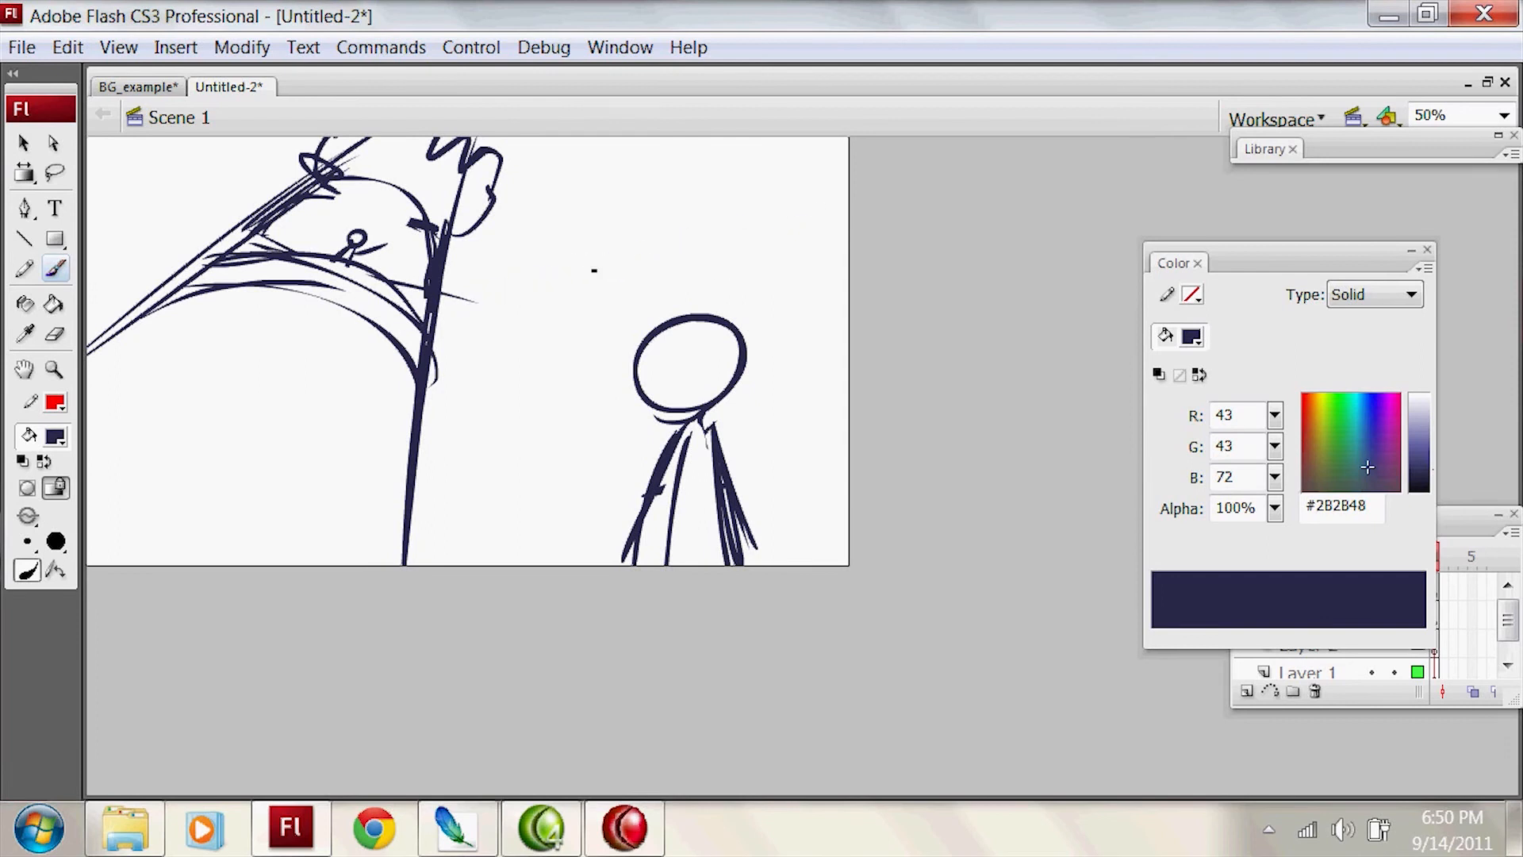
{"action": "mouse_move", "coordinate": [409, 333]}
{"action": "left_mouse_down"}
{"action": "mouse_move", "coordinate": [833, 190]}
{"action": "mouse_move", "coordinate": [687, 234]}
{"action": "left_mouse_up"}
{"action": "key", "text": "ctrl+z"}
{"action": "left_click_drag", "start_coordinate": [606, 277], "coordinate": [864, 196]}
{"action": "key", "text": "ctrl+z"}
{"action": "key", "text": "ctrl+z"}
{"action": "left_click_drag", "start_coordinate": [435, 330], "coordinate": [731, 224]}
{"action": "left_click_drag", "start_coordinate": [437, 324], "coordinate": [827, 170]}
{"action": "key", "text": "ctrl+z"}
{"action": "key", "text": "ctrl+z"}
{"action": "left_click_drag", "start_coordinate": [387, 372], "coordinate": [731, 232]}
{"action": "key", "text": "ctrl+z"}
{"action": "mouse_move", "coordinate": [435, 356]}
{"action": "left_mouse_down"}
{"action": "mouse_move", "coordinate": [561, 289]}
{"action": "mouse_move", "coordinate": [849, 194]}
{"action": "left_mouse_up"}
{"action": "key", "text": "ctrl+z"}
{"action": "key", "text": "ctrl+z"}
Step: Try a thick slanted horizon line from the structure to the stage edge above the foreground figure's head, and undo it
{"action": "left_click_drag", "start_coordinate": [441, 320], "coordinate": [884, 197]}
{"action": "left_click_drag", "start_coordinate": [547, 287], "coordinate": [865, 201]}
{"action": "left_click_drag", "start_coordinate": [604, 263], "coordinate": [938, 177]}
{"action": "left_click_drag", "start_coordinate": [414, 336], "coordinate": [850, 198]}
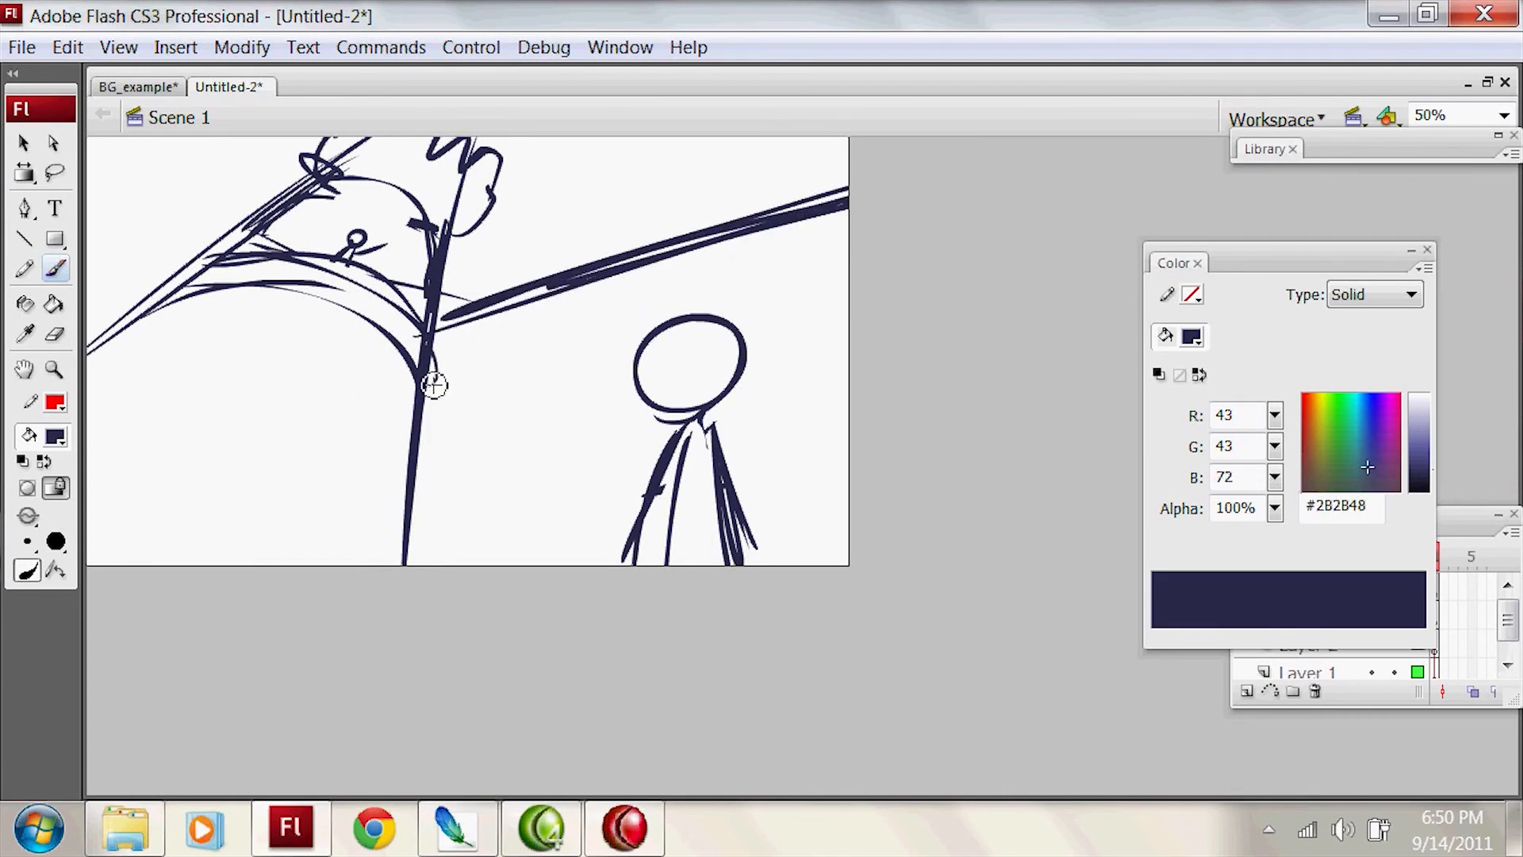
{"action": "left_click_drag", "start_coordinate": [411, 424], "coordinate": [390, 566]}
{"action": "mouse_move", "coordinate": [431, 365]}
{"action": "left_mouse_down"}
{"action": "mouse_move", "coordinate": [819, 216]}
{"action": "mouse_move", "coordinate": [398, 567]}
{"action": "mouse_move", "coordinate": [785, 218]}
{"action": "left_mouse_up"}
{"action": "key", "text": "ctrl+z"}
{"action": "key", "text": "ctrl+z"}
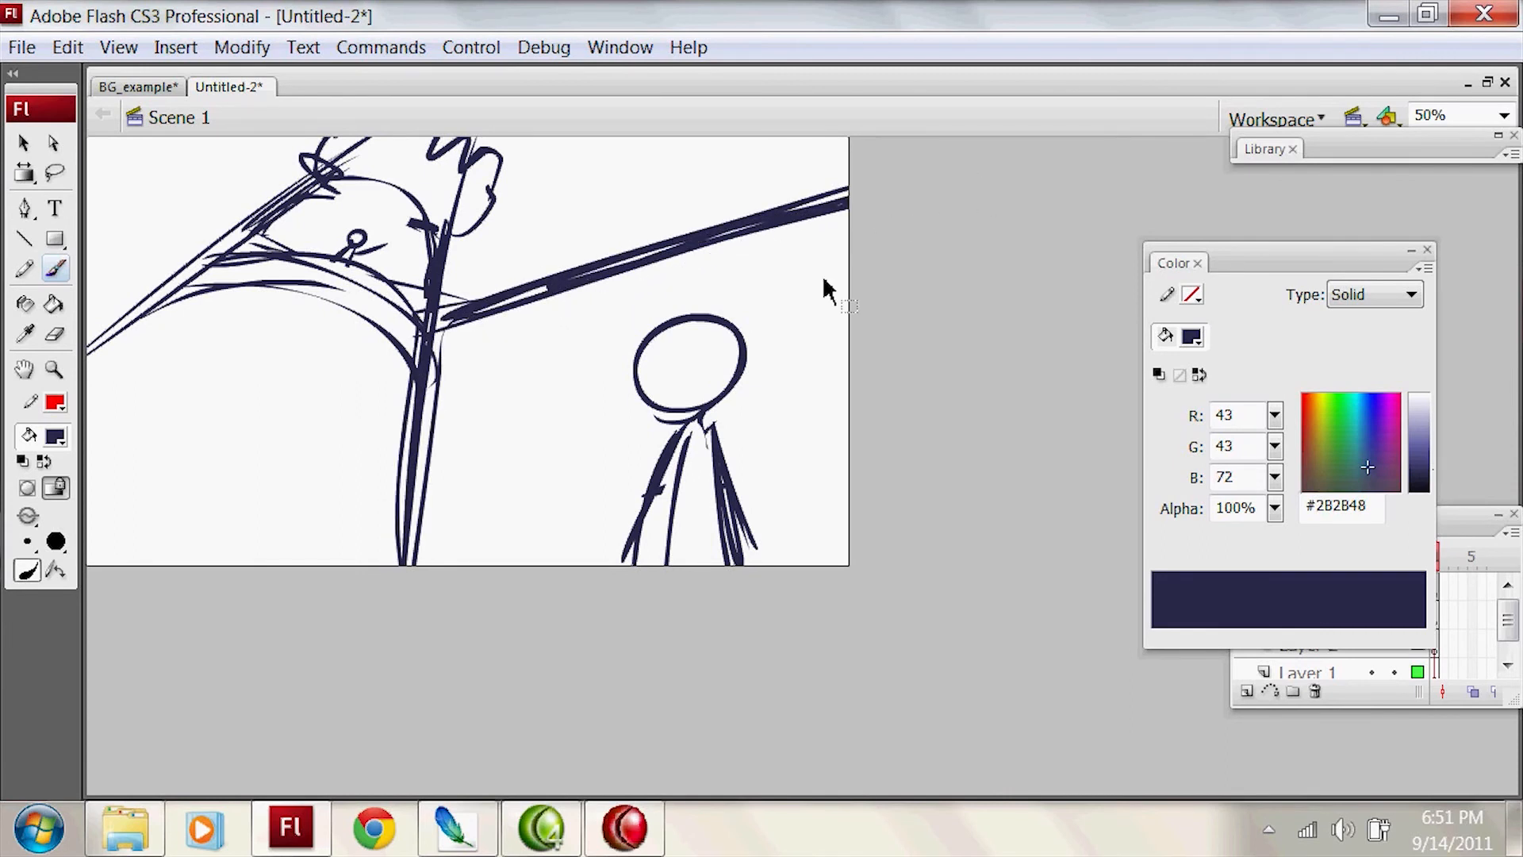
{"action": "key", "text": "ctrl+z"}
{"action": "key", "text": "ctrl+z"}
{"action": "key", "text": "ctrl+z"}
{"action": "key", "text": "ctrl+z"}
{"action": "key", "text": "ctrl+z"}
{"action": "key", "text": "ctrl+z"}
Step: Draw a slanted horizon from the structure's steep side, passing behind the foreground figure's head to the stage edge
{"action": "mouse_move", "coordinate": [425, 420]}
{"action": "left_mouse_down"}
{"action": "mouse_move", "coordinate": [654, 368]}
{"action": "mouse_move", "coordinate": [635, 376]}
{"action": "left_mouse_up"}
{"action": "key", "text": "ctrl+z"}
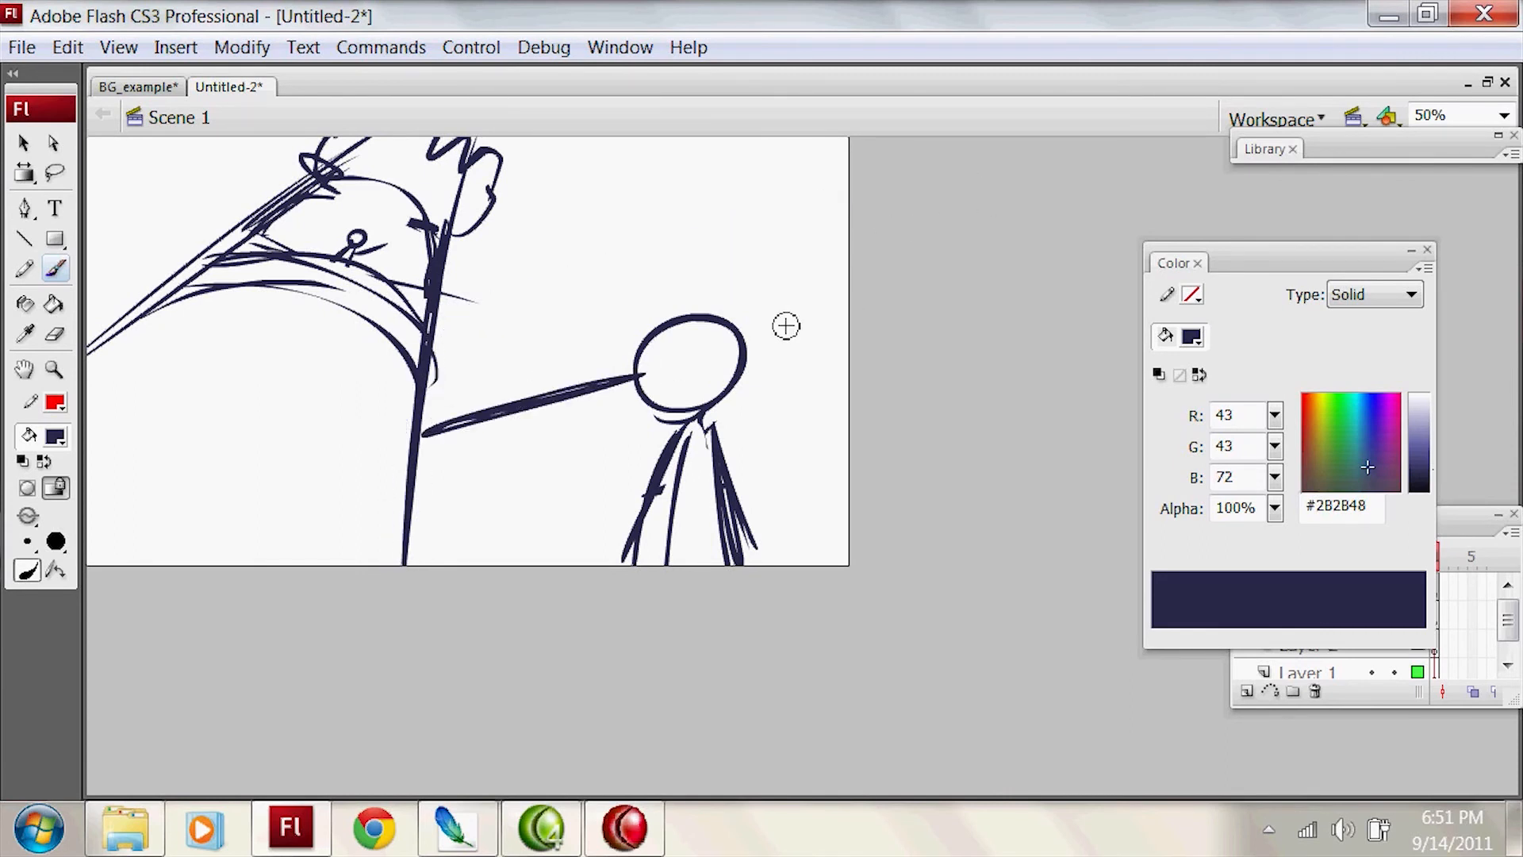
{"action": "key", "text": "ctrl+z"}
{"action": "key", "text": "ctrl+z"}
{"action": "left_click_drag", "start_coordinate": [420, 448], "coordinate": [651, 383]}
{"action": "left_click_drag", "start_coordinate": [460, 428], "coordinate": [638, 386]}
{"action": "mouse_move", "coordinate": [754, 346]}
{"action": "left_mouse_down"}
{"action": "mouse_move", "coordinate": [872, 313]}
{"action": "mouse_move", "coordinate": [723, 353]}
{"action": "left_mouse_up"}
{"action": "left_click_drag", "start_coordinate": [419, 447], "coordinate": [568, 408]}
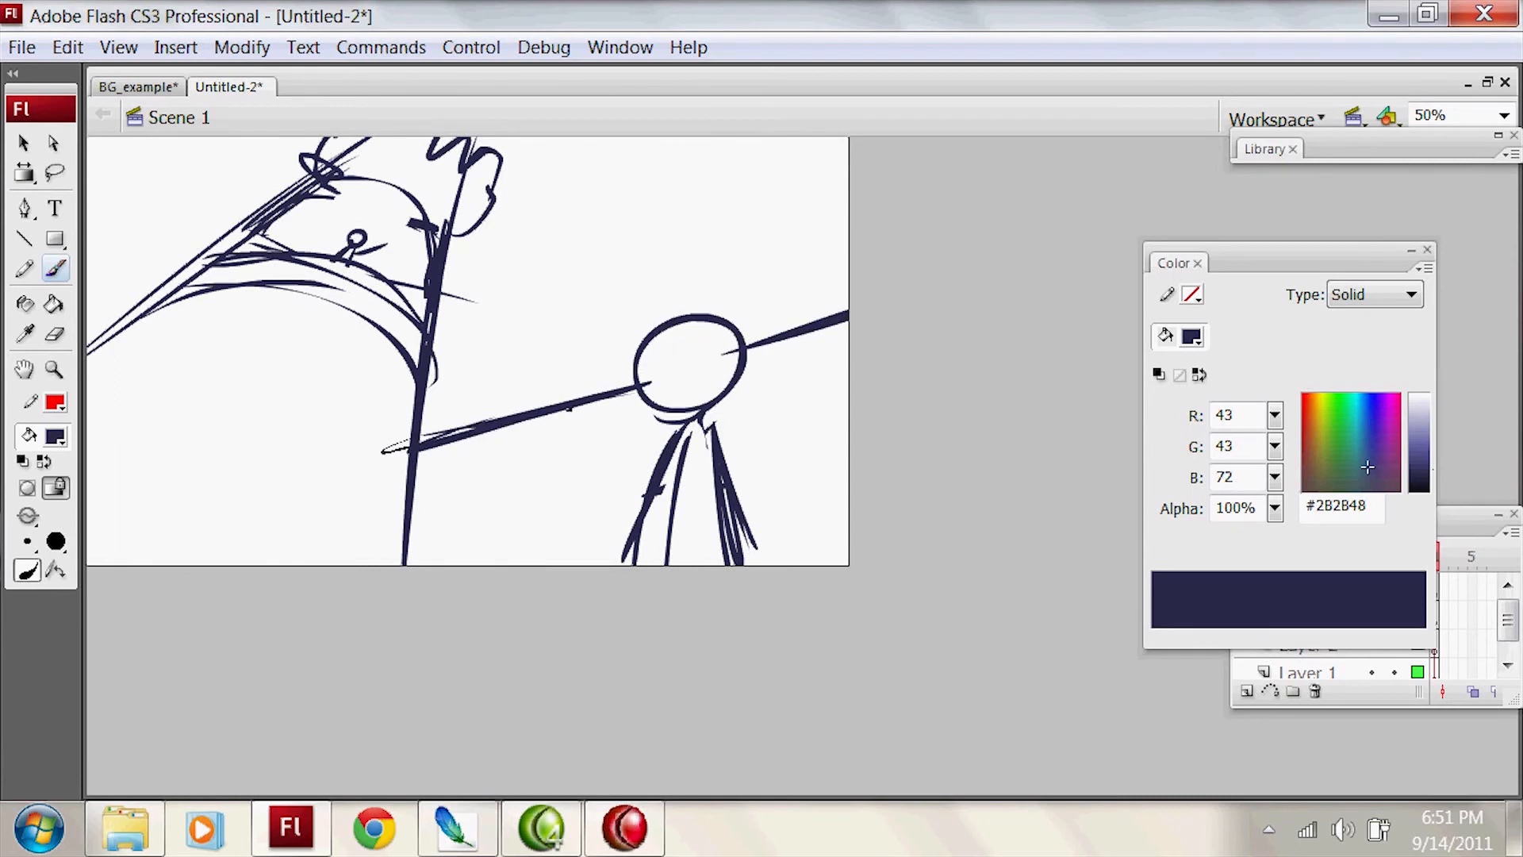
{"action": "left_click_drag", "start_coordinate": [472, 435], "coordinate": [653, 384]}
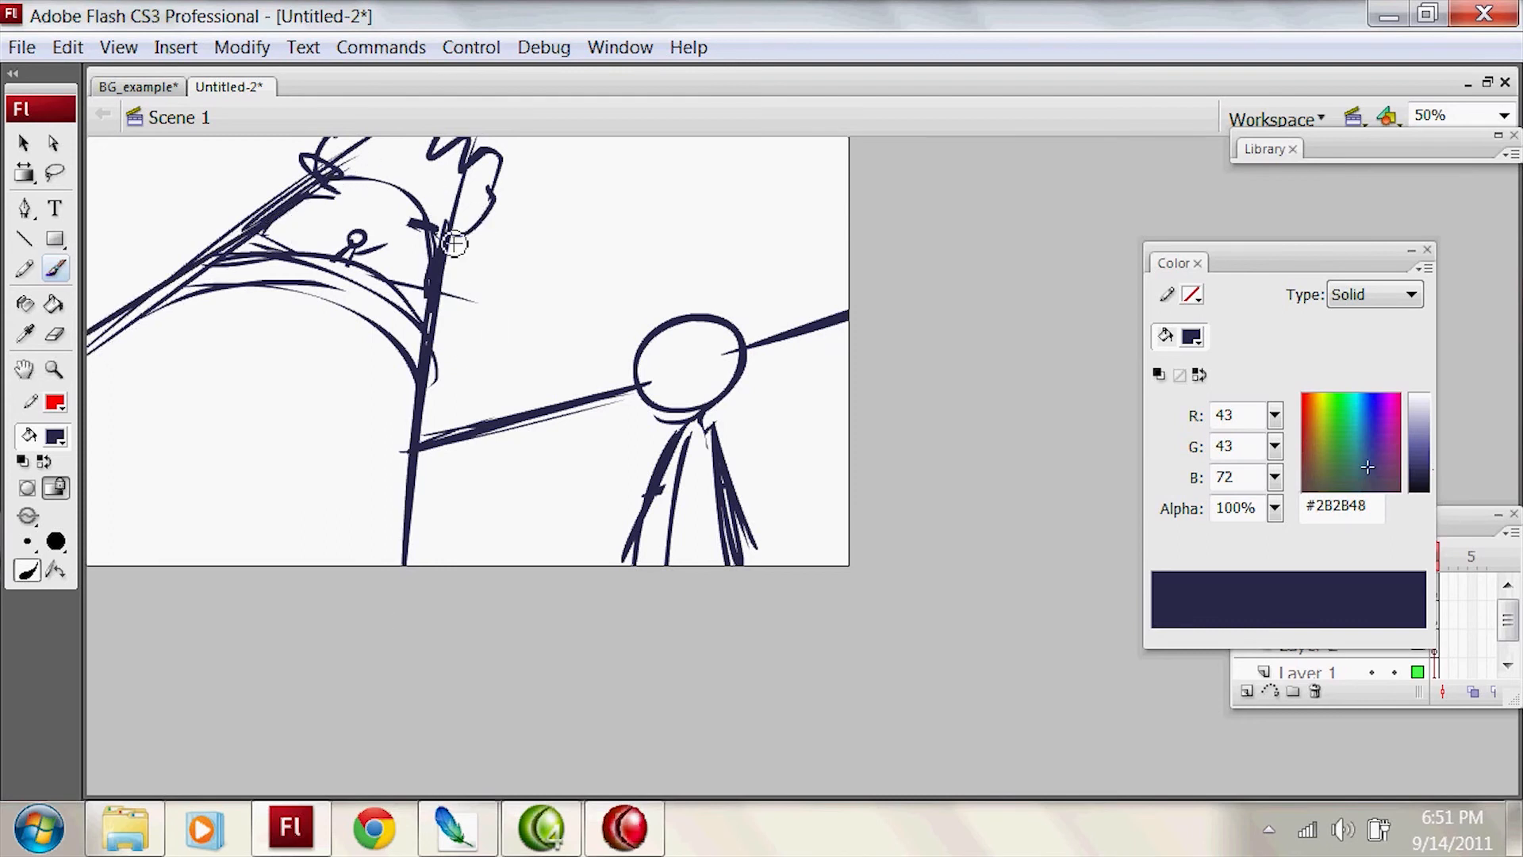
Step: Add another long line along the structure's steep side from the stage bottom to the top
{"action": "key", "text": "ctrl+z"}
{"action": "key", "text": "ctrl+y"}
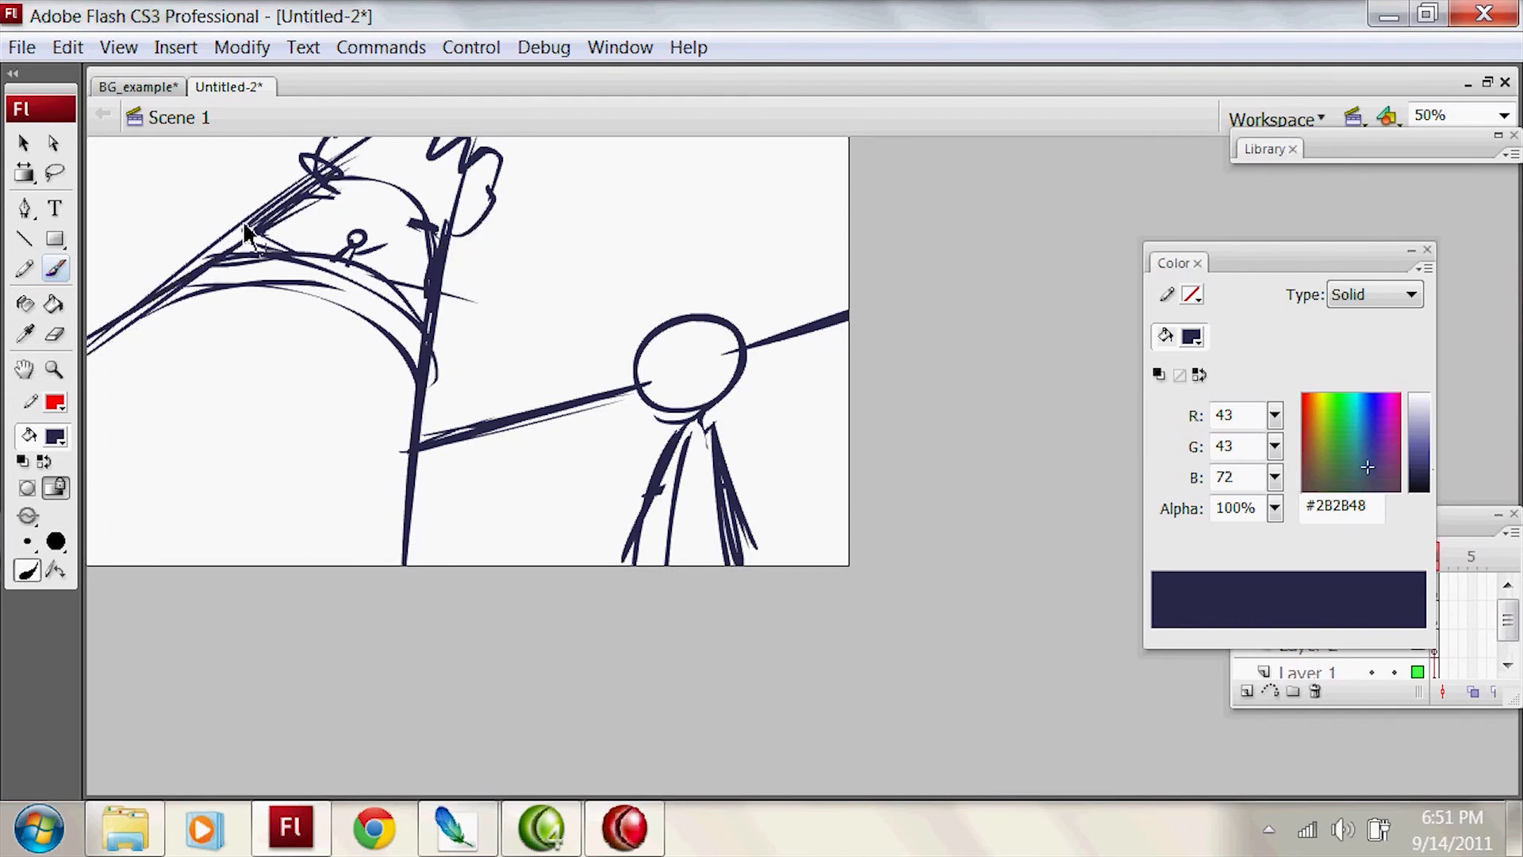
{"action": "key", "text": "ctrl+z"}
{"action": "key", "text": "ctrl+y"}
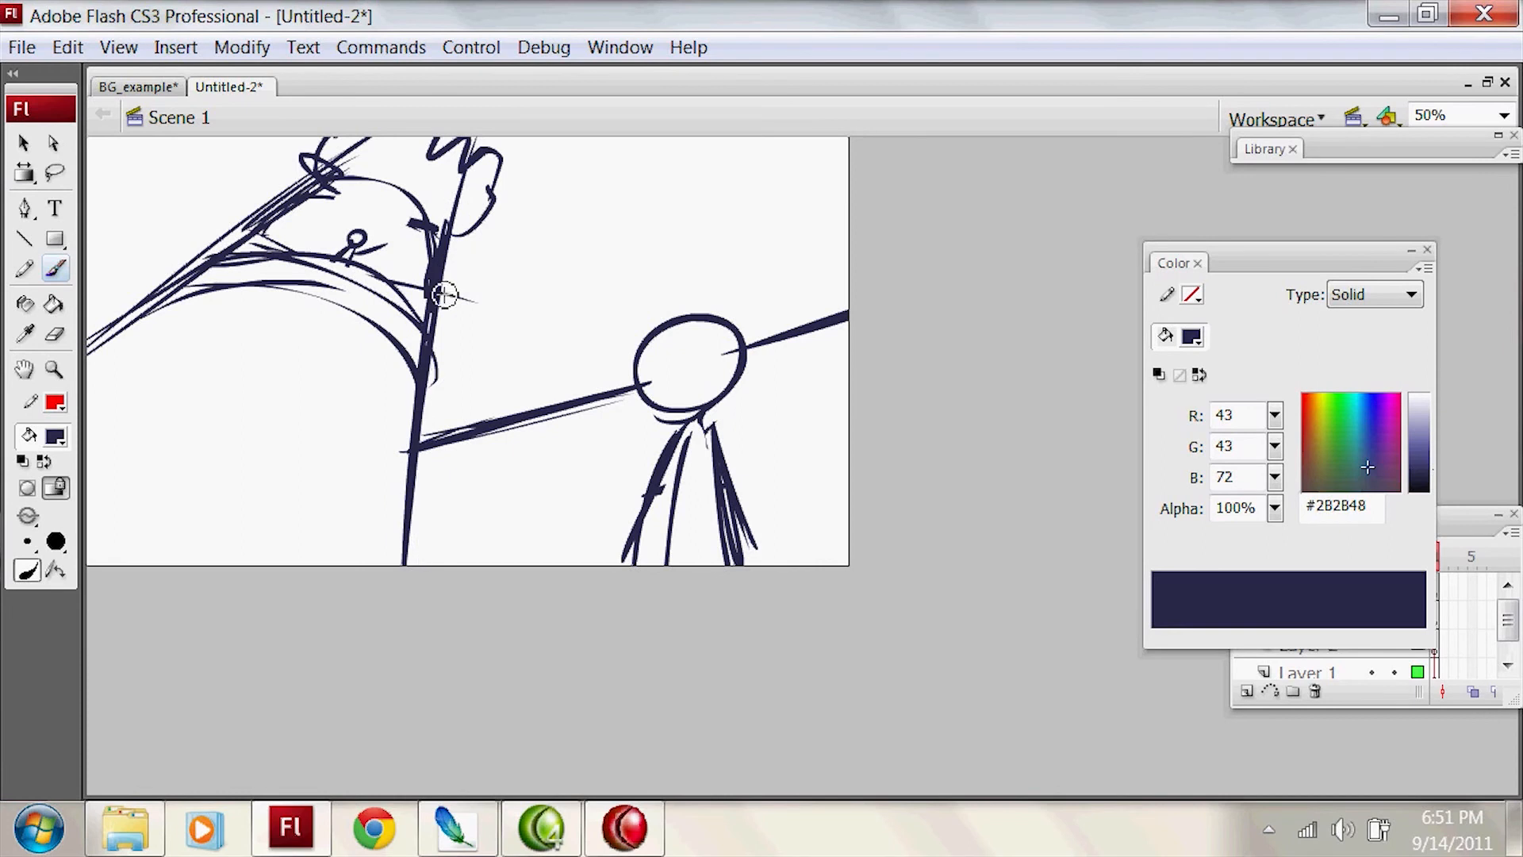
{"action": "mouse_move", "coordinate": [433, 579]}
{"action": "left_mouse_down"}
{"action": "mouse_move", "coordinate": [430, 356]}
{"action": "mouse_move", "coordinate": [474, 129]}
{"action": "left_mouse_up"}
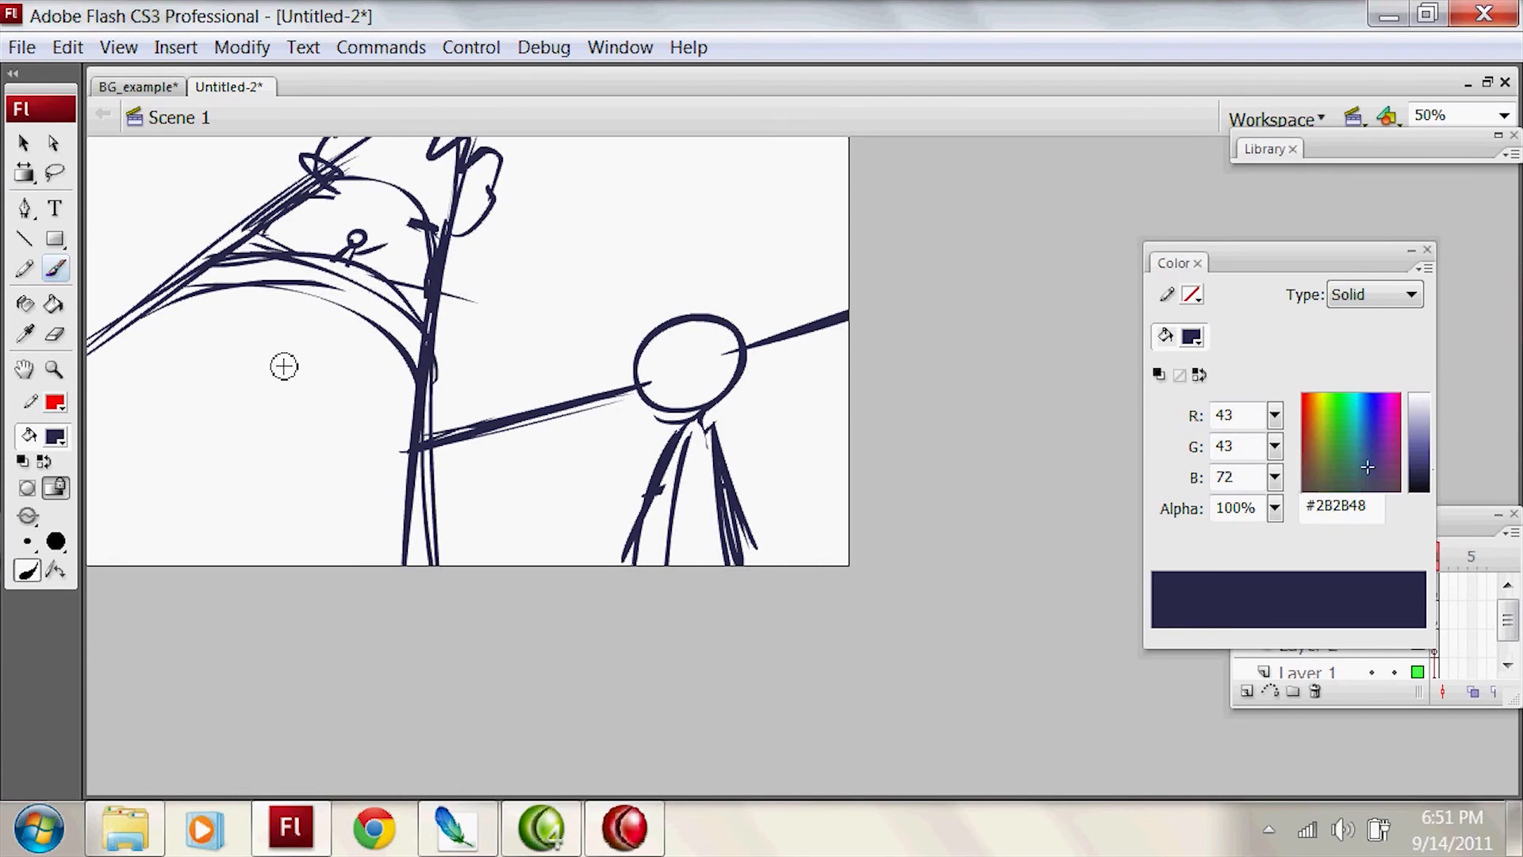
{"action": "mouse_move", "coordinate": [384, 229]}
{"action": "left_mouse_down"}
{"action": "mouse_move", "coordinate": [387, 241]}
{"action": "mouse_move", "coordinate": [349, 216]}
{"action": "mouse_move", "coordinate": [408, 255]}
{"action": "mouse_move", "coordinate": [336, 279]}
{"action": "mouse_move", "coordinate": [457, 205]}
{"action": "mouse_move", "coordinate": [373, 232]}
{"action": "left_mouse_up"}
{"action": "key", "text": "ctrl+z"}
{"action": "key", "text": "ctrl+z"}
Step: Draw a slanted background line from the stage's left edge down to the slanted beam
{"action": "key", "text": "ctrl+z"}
{"action": "key", "text": "ctrl+z"}
{"action": "key", "text": "ctrl+z"}
{"action": "left_click", "coordinate": [673, 377]}
{"action": "key", "text": "ctrl+z"}
{"action": "left_click_drag", "start_coordinate": [89, 208], "coordinate": [147, 295]}
{"action": "key", "text": "ctrl+z"}
{"action": "mouse_move", "coordinate": [69, 175]}
{"action": "left_mouse_down"}
{"action": "mouse_move", "coordinate": [147, 298]}
{"action": "mouse_move", "coordinate": [87, 179]}
{"action": "left_mouse_up"}
{"action": "key", "text": "ctrl+z"}
{"action": "mouse_move", "coordinate": [162, 312]}
{"action": "left_mouse_down"}
{"action": "mouse_move", "coordinate": [55, 204]}
{"action": "mouse_move", "coordinate": [157, 299]}
{"action": "left_mouse_up"}
{"action": "key", "text": "ctrl+z"}
{"action": "mouse_move", "coordinate": [88, 238]}
{"action": "left_mouse_down"}
{"action": "mouse_move", "coordinate": [196, 311]}
{"action": "mouse_move", "coordinate": [176, 300]}
{"action": "left_mouse_up"}
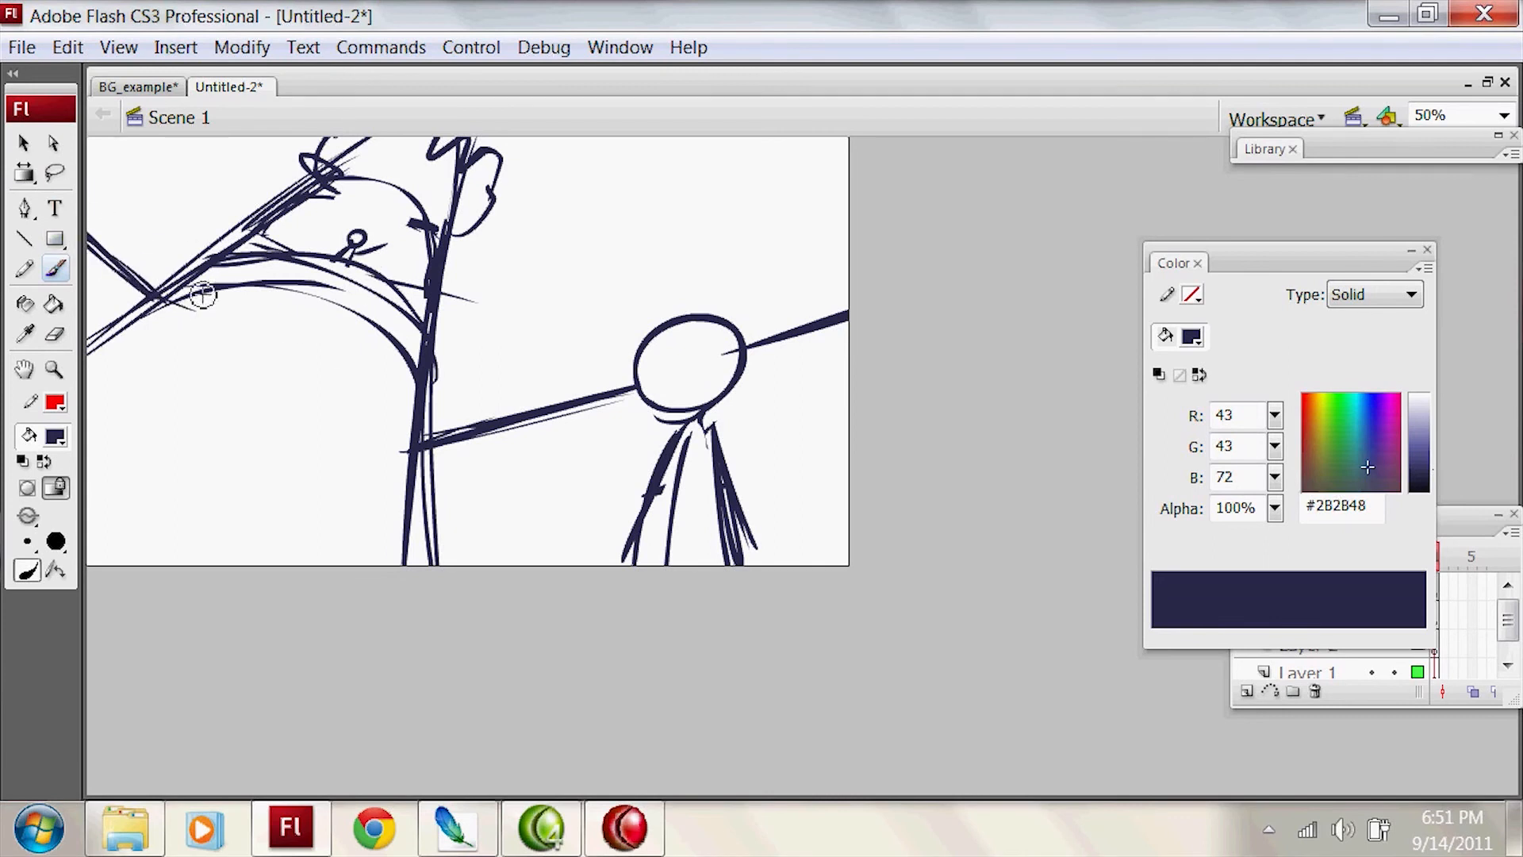
Step: Erase the straight horizon between the structure and the foreground figure's head and redraw it as a gentler curve
{"action": "left_click_drag", "start_coordinate": [540, 416], "coordinate": [609, 387]}
{"action": "key", "text": "ctrl+z"}
{"action": "mouse_move", "coordinate": [427, 416]}
{"action": "left_mouse_down"}
{"action": "mouse_move", "coordinate": [623, 388]}
{"action": "mouse_move", "coordinate": [452, 441]}
{"action": "left_mouse_up"}
{"action": "key", "text": "ctrl+z"}
{"action": "key", "text": "e"}
{"action": "left_click_drag", "start_coordinate": [561, 435], "coordinate": [480, 434]}
{"action": "key", "text": "b"}
Step: Replace the straight horizon between the foreground figure's head and the stage's right edge with a bumpy foliage outline
{"action": "left_click_drag", "start_coordinate": [775, 336], "coordinate": [898, 260]}
{"action": "key", "text": "ctrl+z"}
{"action": "mouse_move", "coordinate": [754, 367]}
{"action": "left_mouse_down"}
{"action": "mouse_move", "coordinate": [1025, 222]}
{"action": "mouse_move", "coordinate": [789, 341]}
{"action": "left_mouse_up"}
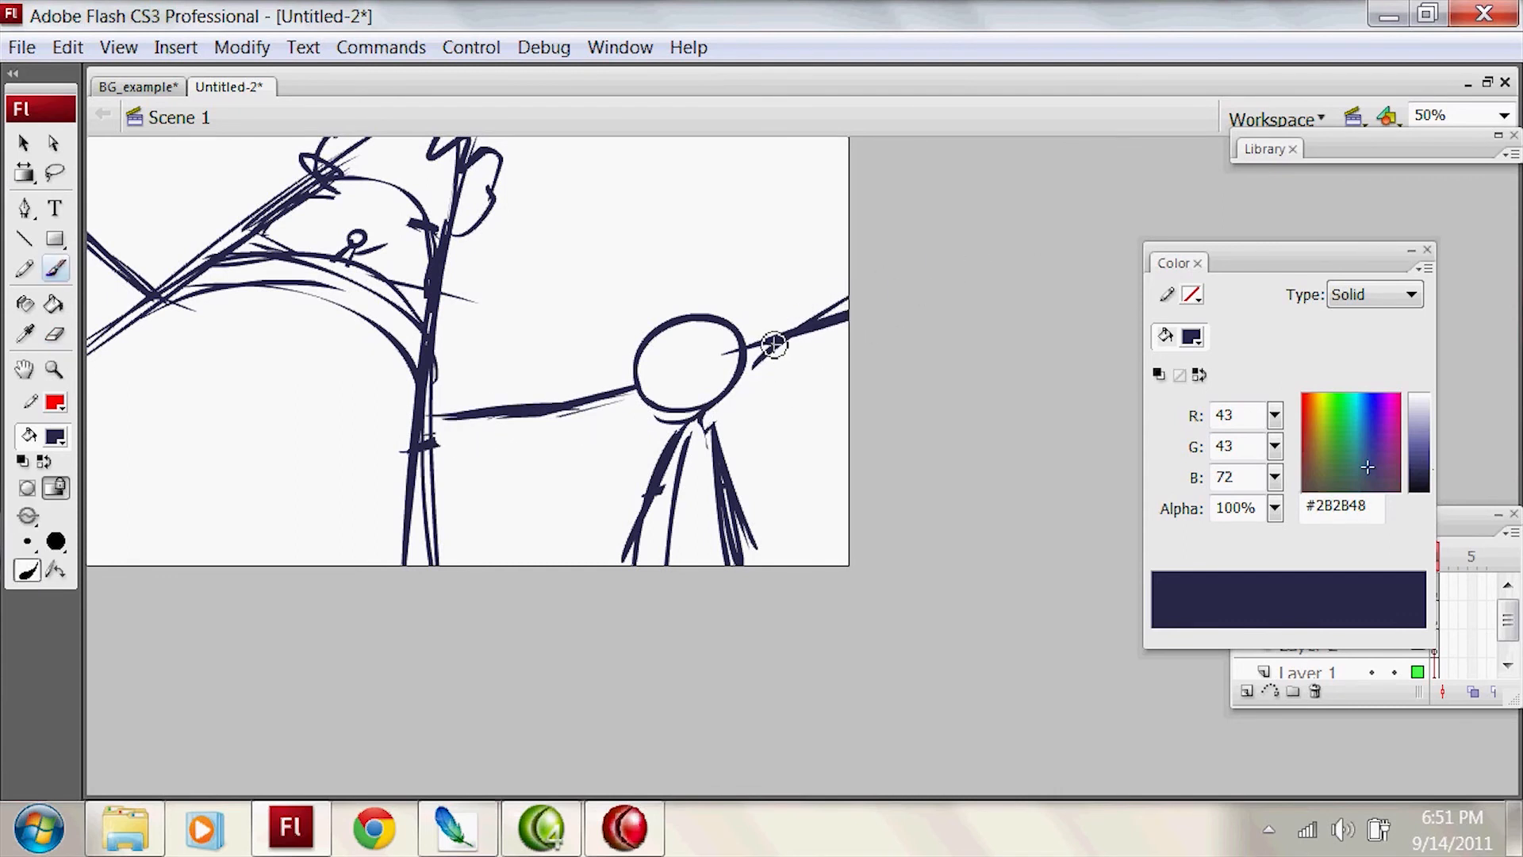
{"action": "key", "text": "ctrl+z"}
{"action": "left_click_drag", "start_coordinate": [819, 306], "coordinate": [848, 251]}
{"action": "key", "text": "ctrl+z"}
{"action": "mouse_move", "coordinate": [817, 316]}
{"action": "left_mouse_down"}
{"action": "mouse_move", "coordinate": [838, 295]}
{"action": "mouse_move", "coordinate": [800, 363]}
{"action": "mouse_move", "coordinate": [752, 362]}
{"action": "left_mouse_up"}
{"action": "key", "text": "e"}
{"action": "key", "text": "b"}
Step: Redraw the horizon between structure and head as ragged foliage, and the background line at the stage's left edge as a bumpy outline
{"action": "mouse_move", "coordinate": [643, 387]}
{"action": "left_mouse_down"}
{"action": "mouse_move", "coordinate": [585, 411]}
{"action": "mouse_move", "coordinate": [611, 411]}
{"action": "mouse_move", "coordinate": [467, 430]}
{"action": "mouse_move", "coordinate": [533, 395]}
{"action": "mouse_move", "coordinate": [433, 423]}
{"action": "left_mouse_up"}
{"action": "key", "text": "e"}
{"action": "key", "text": "b"}
{"action": "key", "text": "e"}
{"action": "key", "text": "b"}
{"action": "left_click_drag", "start_coordinate": [790, 336], "coordinate": [773, 386]}
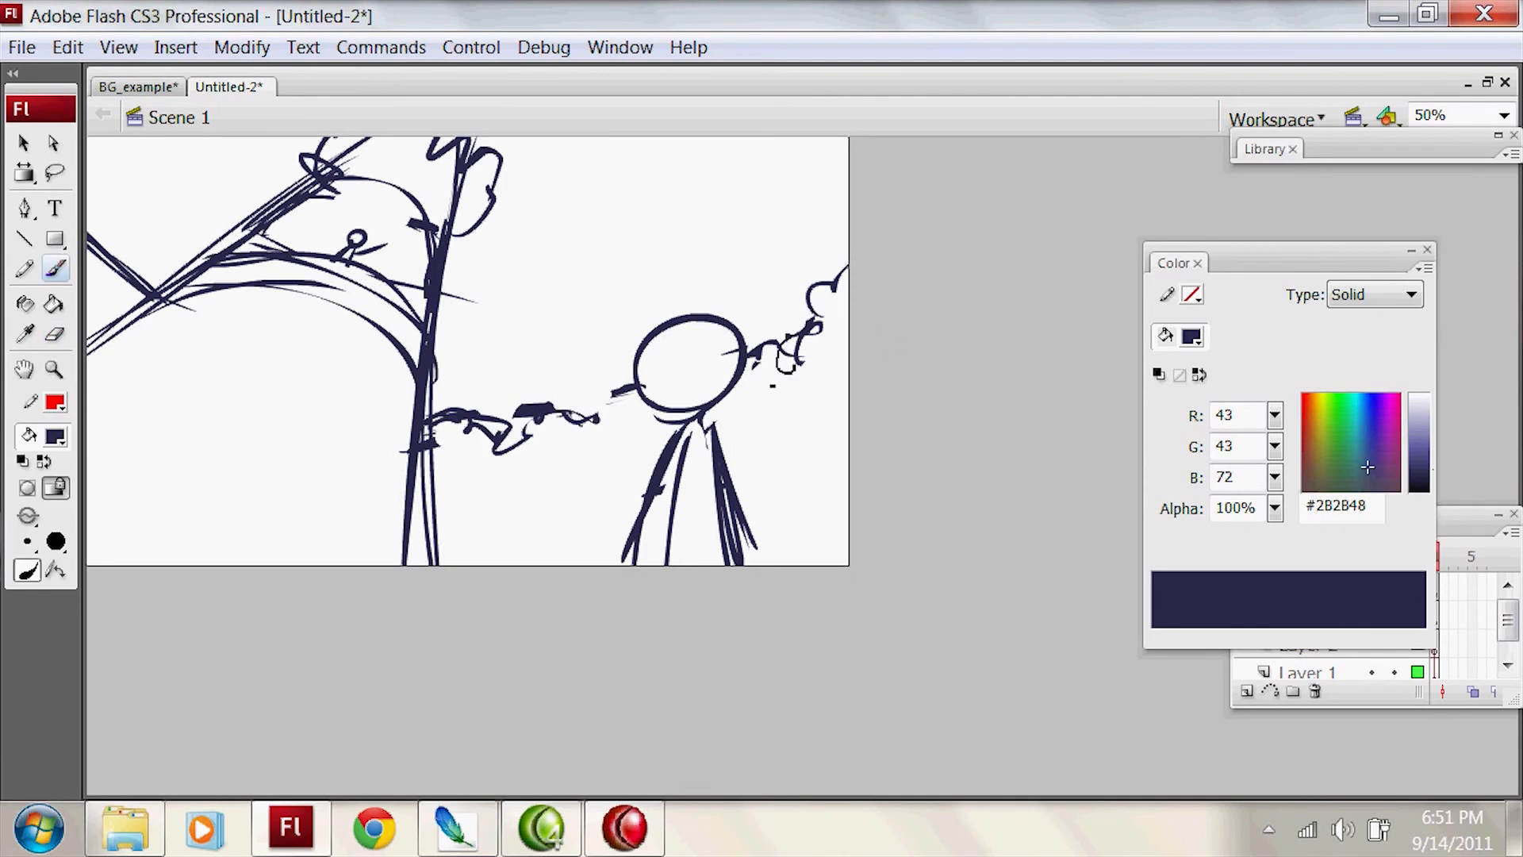
{"action": "key", "text": "ctrl+z"}
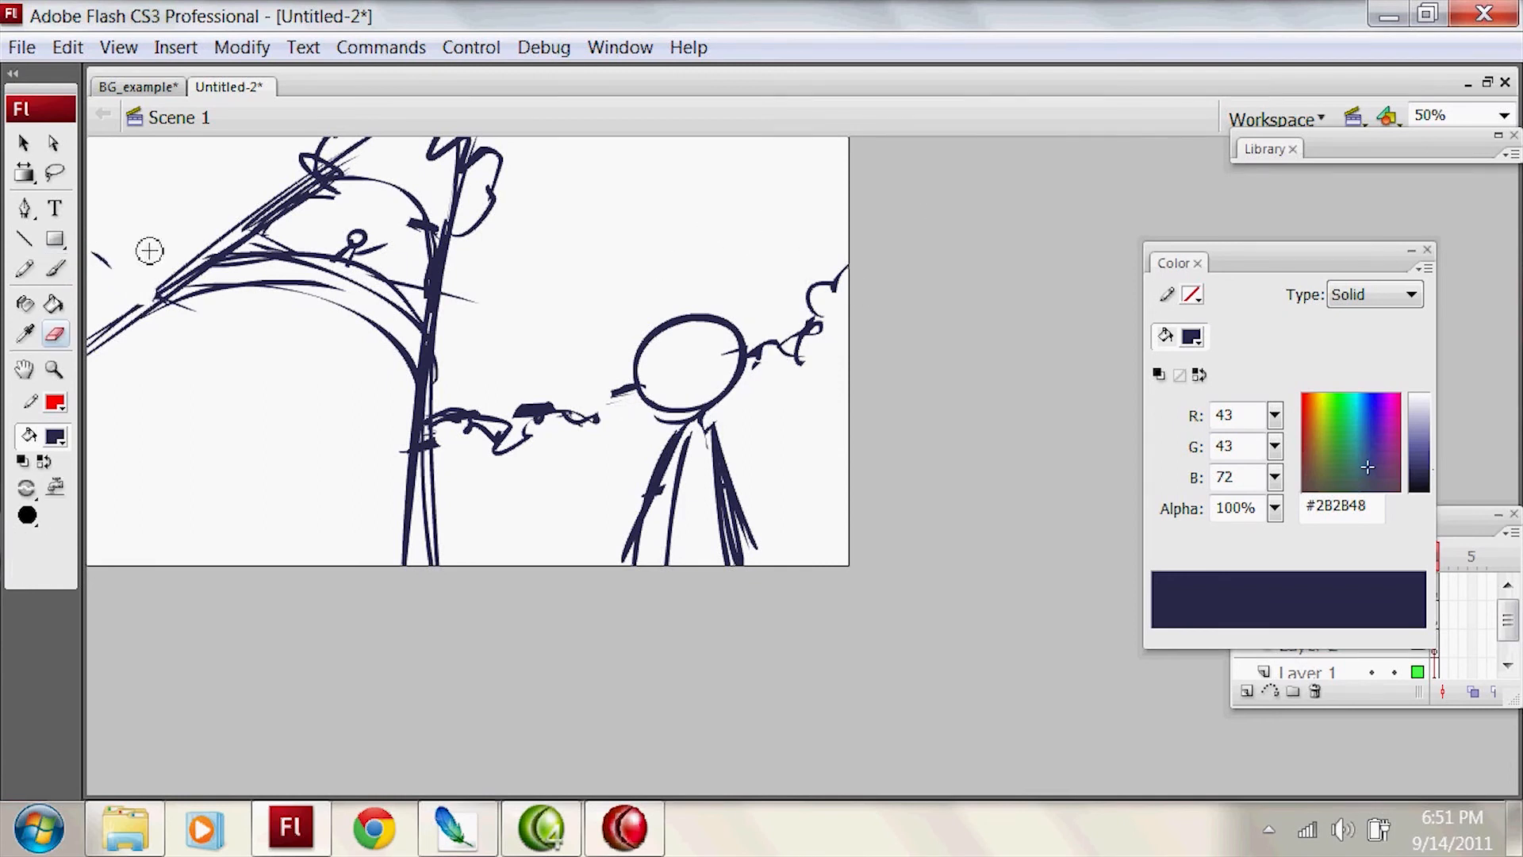
{"action": "left_click_drag", "start_coordinate": [89, 252], "coordinate": [150, 304]}
Step: Try rounded cloud outlines in the sky above the foreground figure, and undo them
{"action": "mouse_move", "coordinate": [652, 226]}
{"action": "left_mouse_down"}
{"action": "mouse_move", "coordinate": [741, 189]}
{"action": "mouse_move", "coordinate": [847, 196]}
{"action": "left_mouse_up"}
{"action": "left_click_drag", "start_coordinate": [566, 262], "coordinate": [490, 271]}
{"action": "left_click_drag", "start_coordinate": [453, 314], "coordinate": [693, 287]}
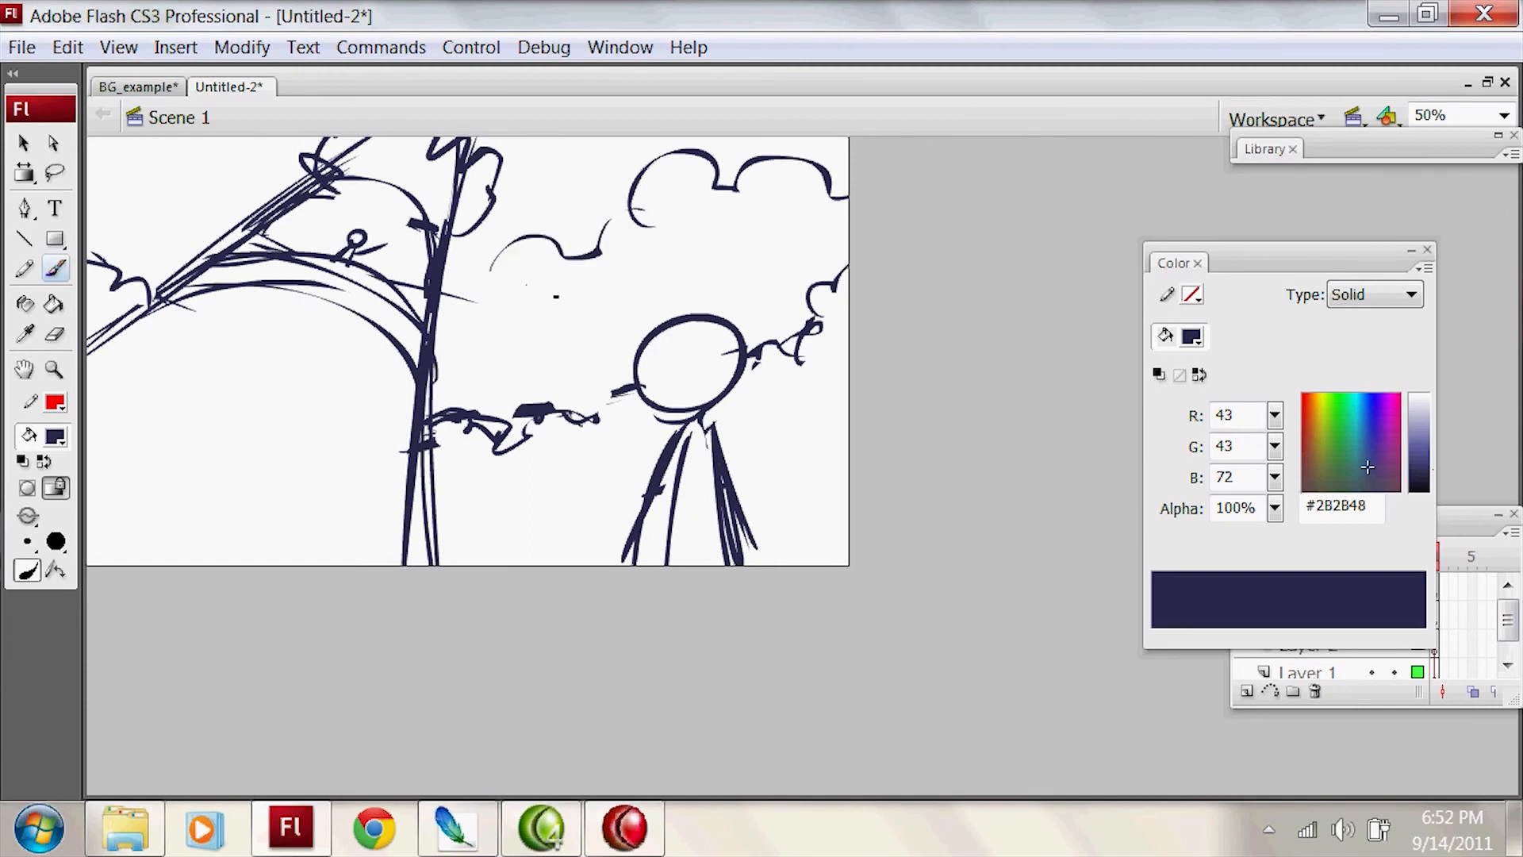
{"action": "mouse_move", "coordinate": [523, 292]}
{"action": "left_mouse_down"}
{"action": "mouse_move", "coordinate": [904, 249]}
{"action": "mouse_move", "coordinate": [605, 296]}
{"action": "mouse_move", "coordinate": [644, 218]}
{"action": "left_mouse_up"}
{"action": "key", "text": "ctrl+z"}
{"action": "key", "text": "ctrl+z"}
{"action": "key", "text": "ctrl+z"}
{"action": "key", "text": "ctrl+z"}
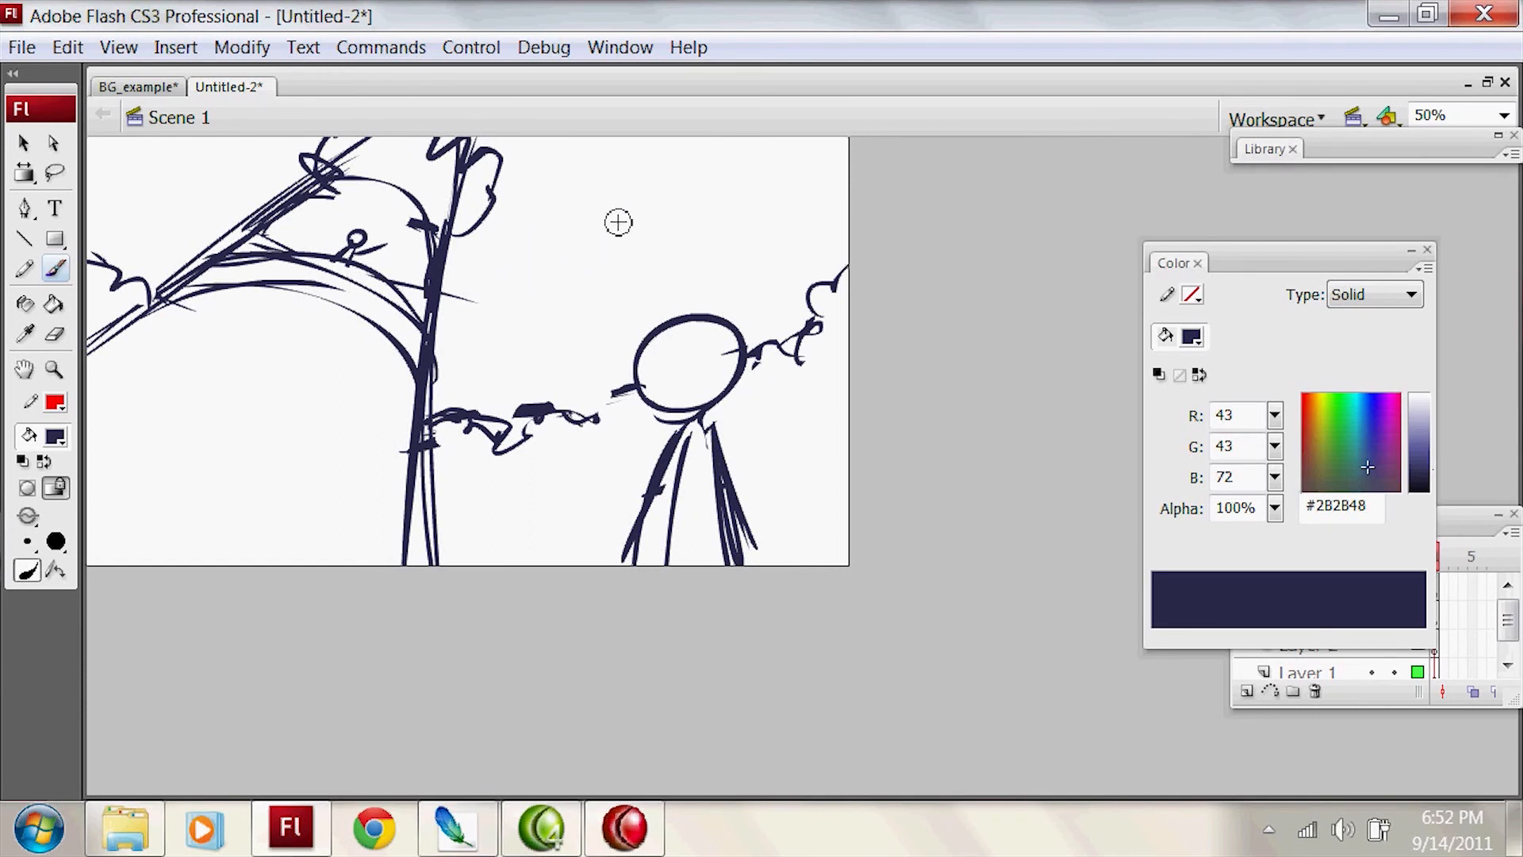
Step: Sketch a rounded cloud with a long wavy base above the foreground figure and a second cloud on the structure's far side
{"action": "mouse_move", "coordinate": [558, 256]}
{"action": "left_mouse_down"}
{"action": "mouse_move", "coordinate": [703, 163]}
{"action": "mouse_move", "coordinate": [717, 138]}
{"action": "left_mouse_up"}
{"action": "mouse_move", "coordinate": [501, 279]}
{"action": "left_mouse_down"}
{"action": "mouse_move", "coordinate": [641, 278]}
{"action": "mouse_move", "coordinate": [847, 226]}
{"action": "left_mouse_up"}
{"action": "left_click_drag", "start_coordinate": [608, 264], "coordinate": [472, 271]}
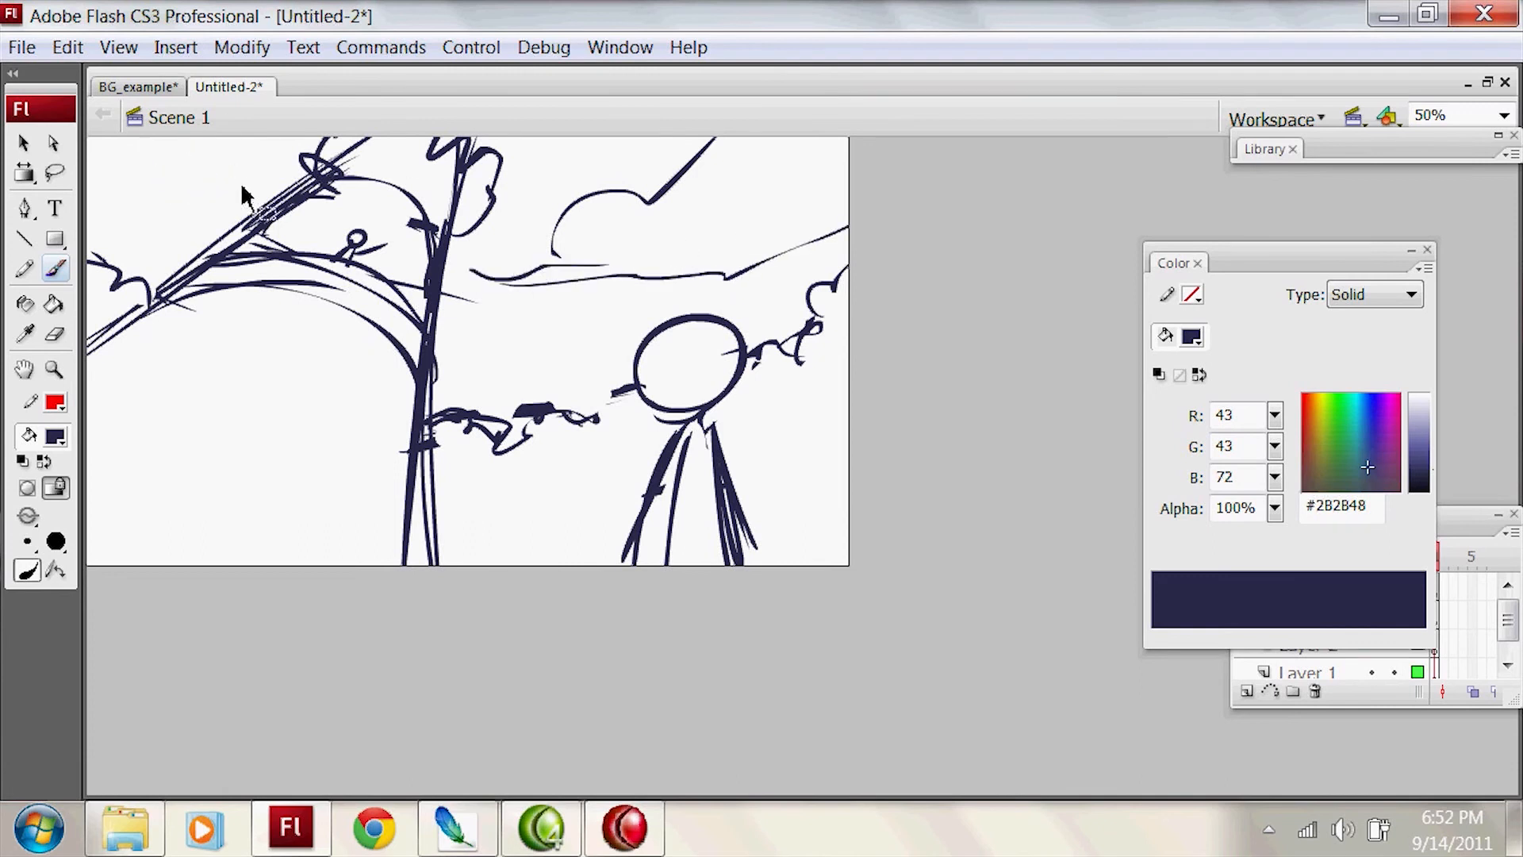
{"action": "left_click_drag", "start_coordinate": [118, 143], "coordinate": [171, 225]}
{"action": "left_click_drag", "start_coordinate": [147, 143], "coordinate": [223, 186]}
{"action": "left_click_drag", "start_coordinate": [86, 183], "coordinate": [254, 189]}
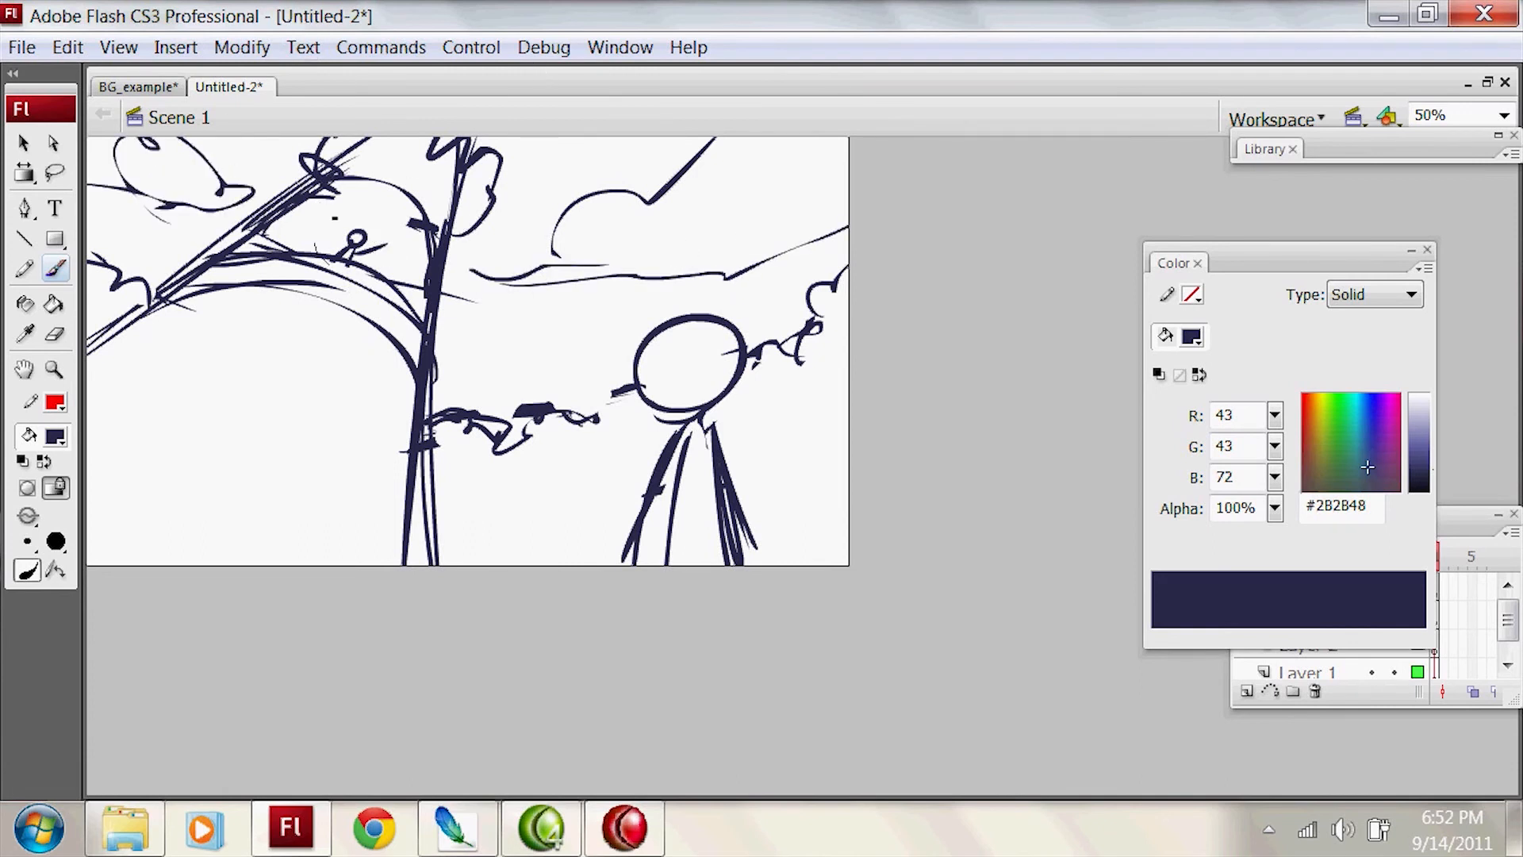
{"action": "key", "text": "ctrl+z"}
Step: Circle the tiny figure and redraw the cloud base's end near the structure as a slanting stroke
{"action": "mouse_move", "coordinate": [324, 259]}
{"action": "left_mouse_down"}
{"action": "mouse_move", "coordinate": [340, 210]}
{"action": "mouse_move", "coordinate": [358, 211]}
{"action": "left_mouse_up"}
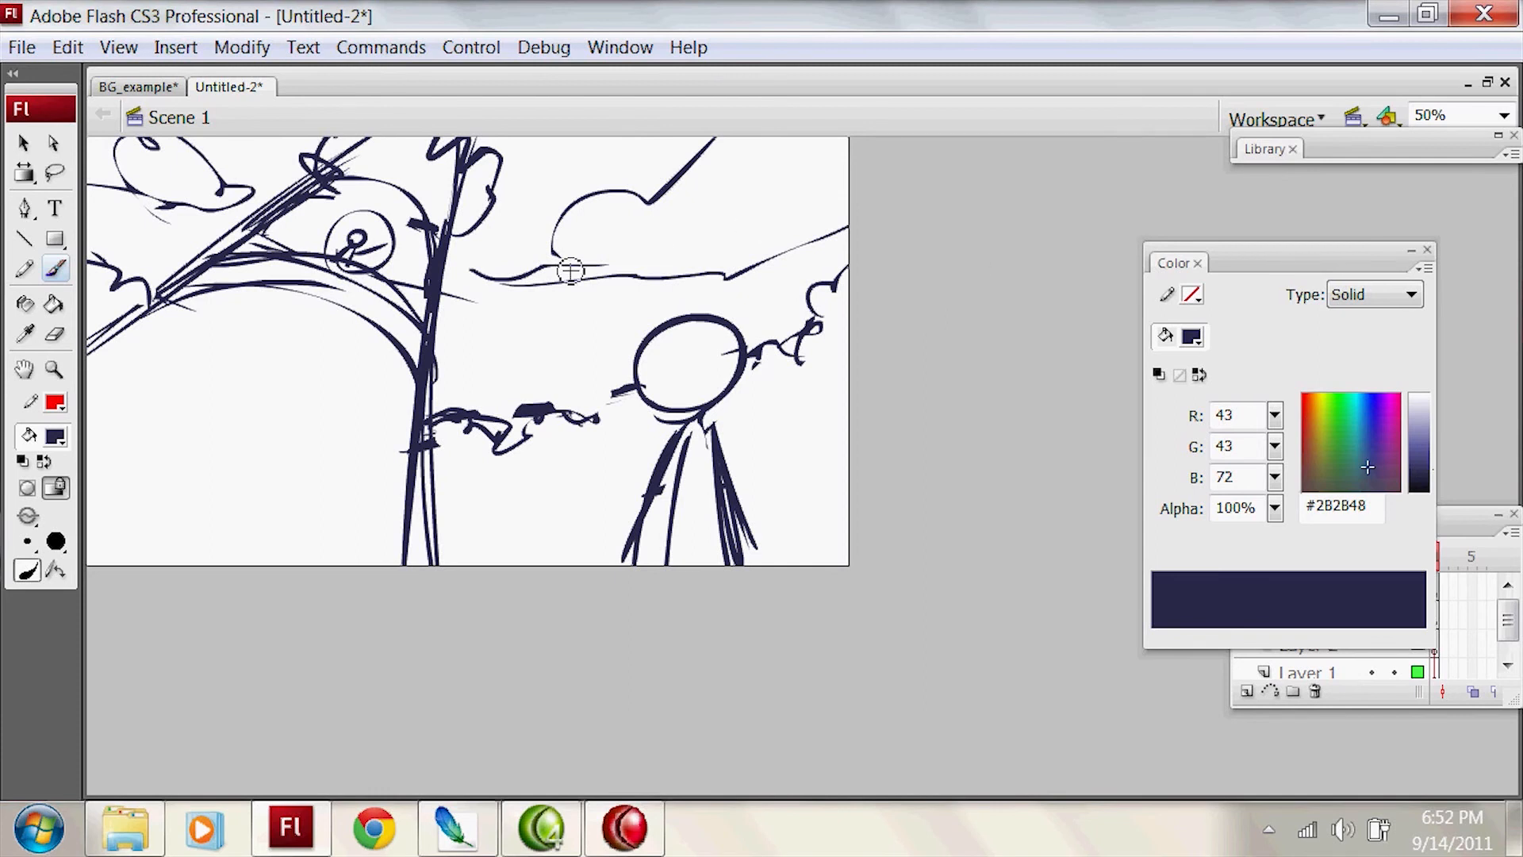
{"action": "mouse_move", "coordinate": [550, 314]}
{"action": "left_mouse_down"}
{"action": "mouse_move", "coordinate": [777, 250]}
{"action": "mouse_move", "coordinate": [568, 309]}
{"action": "mouse_move", "coordinate": [515, 272]}
{"action": "mouse_move", "coordinate": [508, 288]}
{"action": "left_mouse_up"}
{"action": "key", "text": "ctrl+z"}
{"action": "key", "text": "e"}
{"action": "key", "text": "b"}
{"action": "left_click_drag", "start_coordinate": [447, 296], "coordinate": [518, 289]}
{"action": "key", "text": "ctrl+z"}
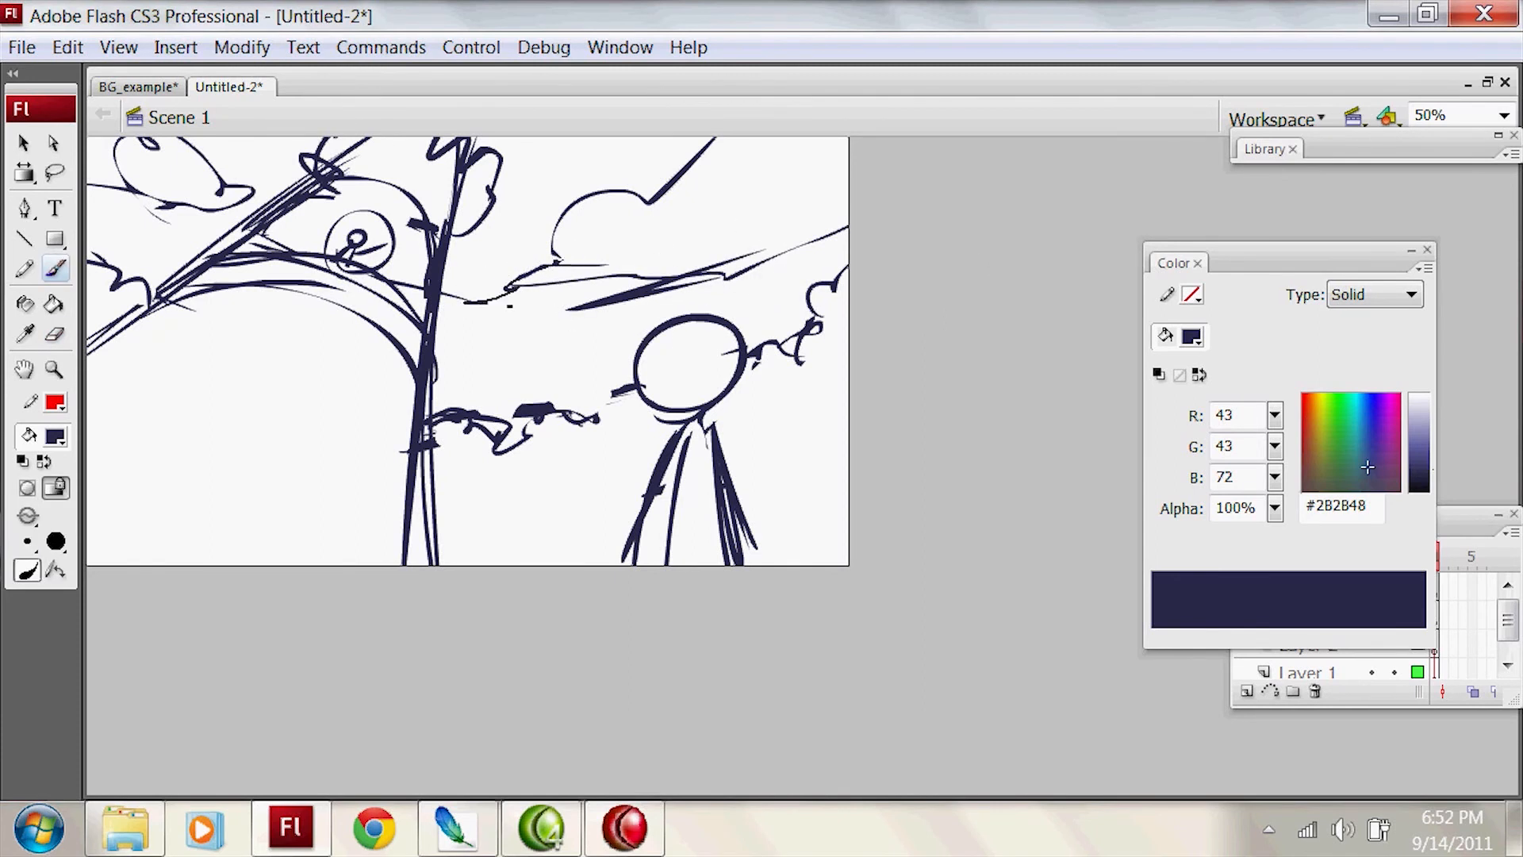
Step: Build up the cloud's slanting base to the stage's right edge with bold strokes and erase its end touching the structure
{"action": "left_click_drag", "start_coordinate": [653, 287], "coordinate": [718, 273]}
{"action": "mouse_move", "coordinate": [568, 310]}
{"action": "left_mouse_down"}
{"action": "mouse_move", "coordinate": [726, 276]}
{"action": "mouse_move", "coordinate": [849, 211]}
{"action": "left_mouse_up"}
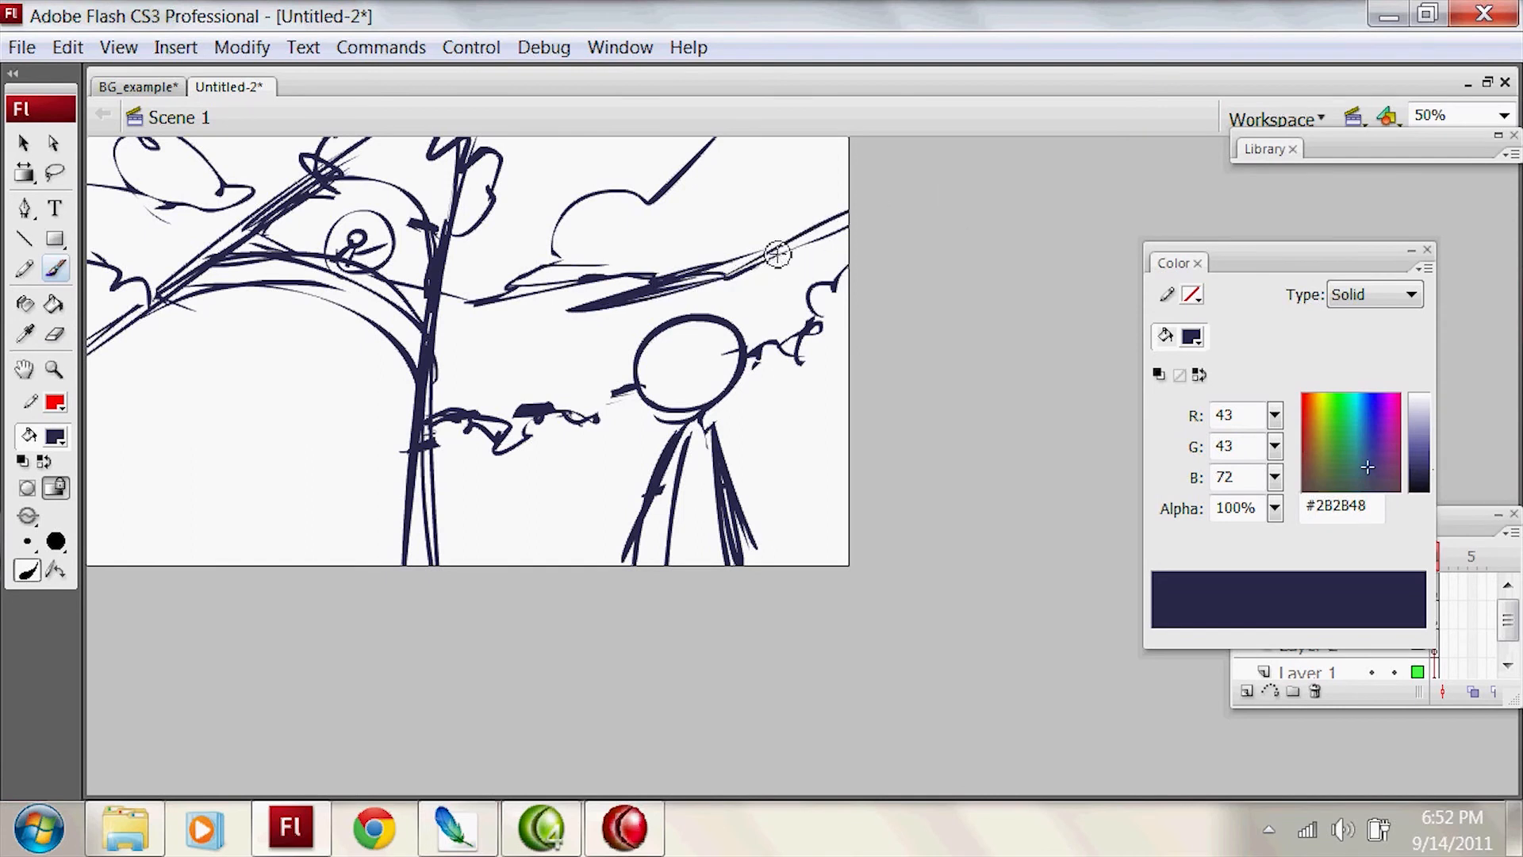
{"action": "left_click_drag", "start_coordinate": [742, 267], "coordinate": [851, 219]}
{"action": "left_click_drag", "start_coordinate": [623, 287], "coordinate": [536, 296]}
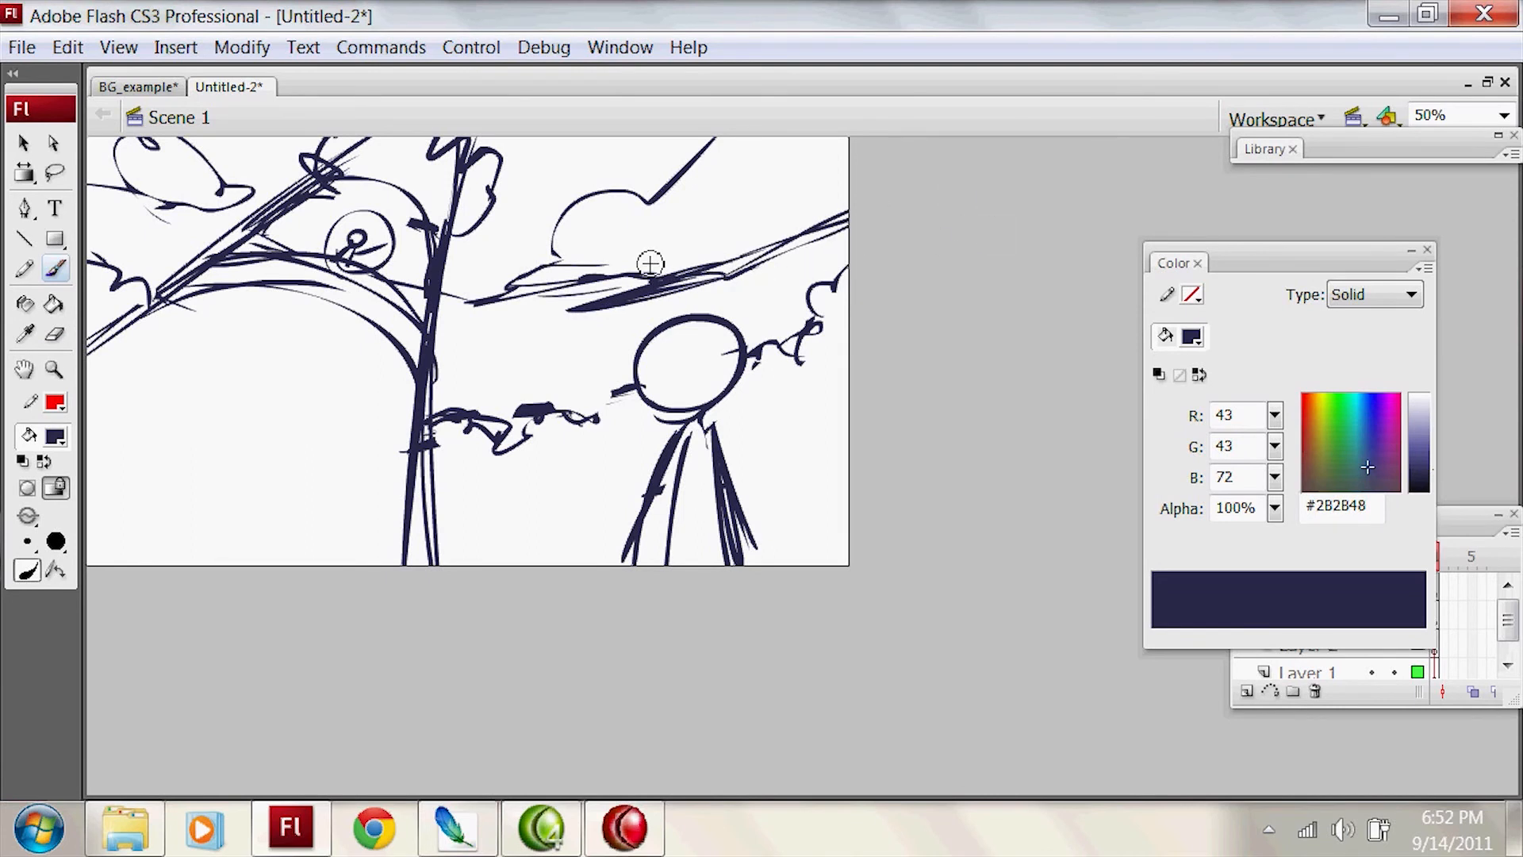
{"action": "key", "text": "e"}
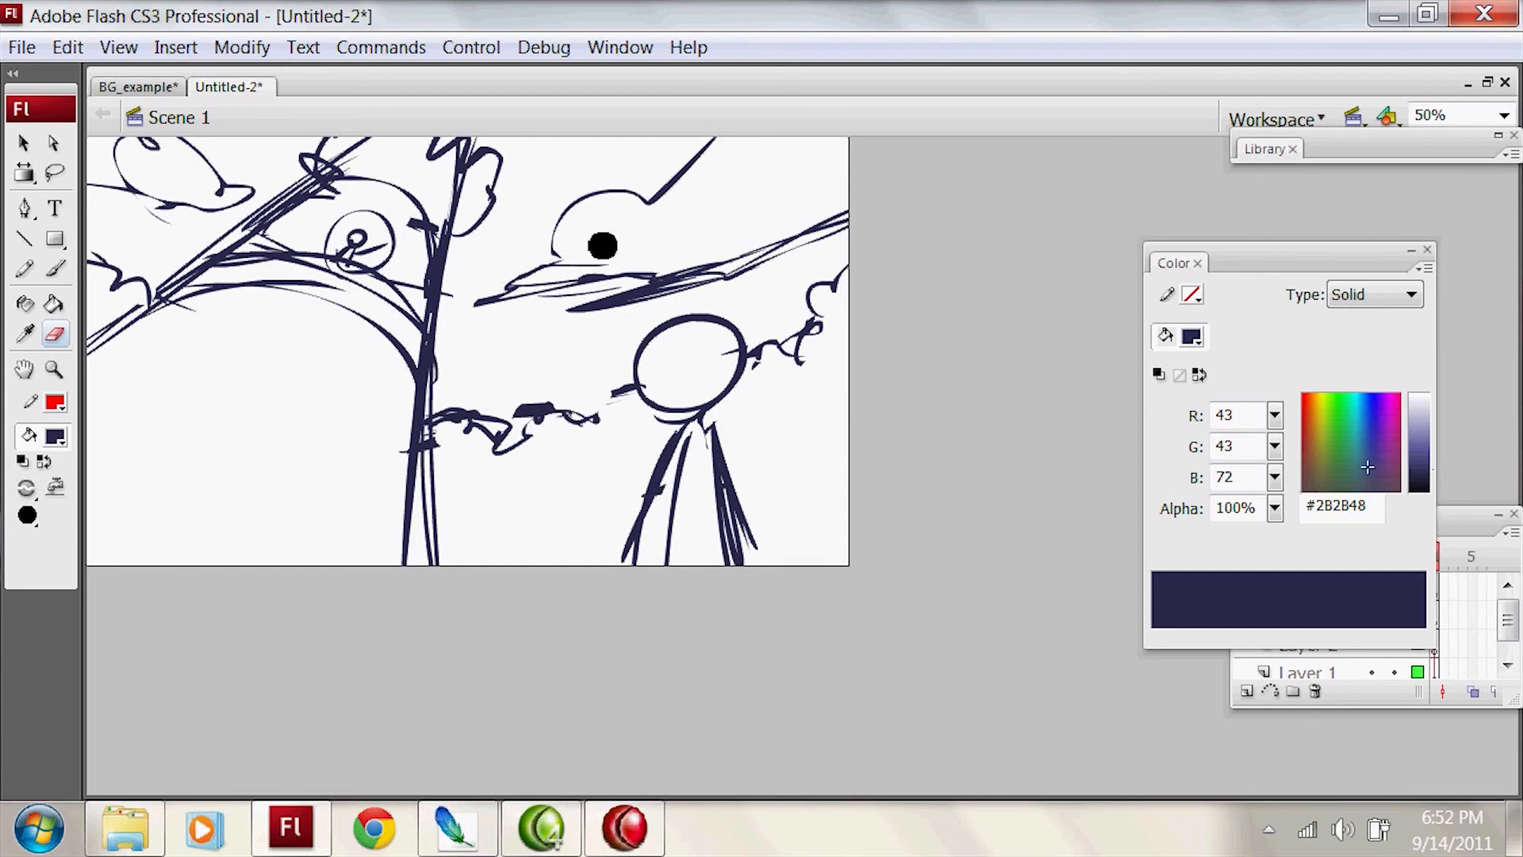
Step: Close the foliage horizon's gap beside the foreground figure's head and add a long stroke inside the figure's body
{"action": "key", "text": "b"}
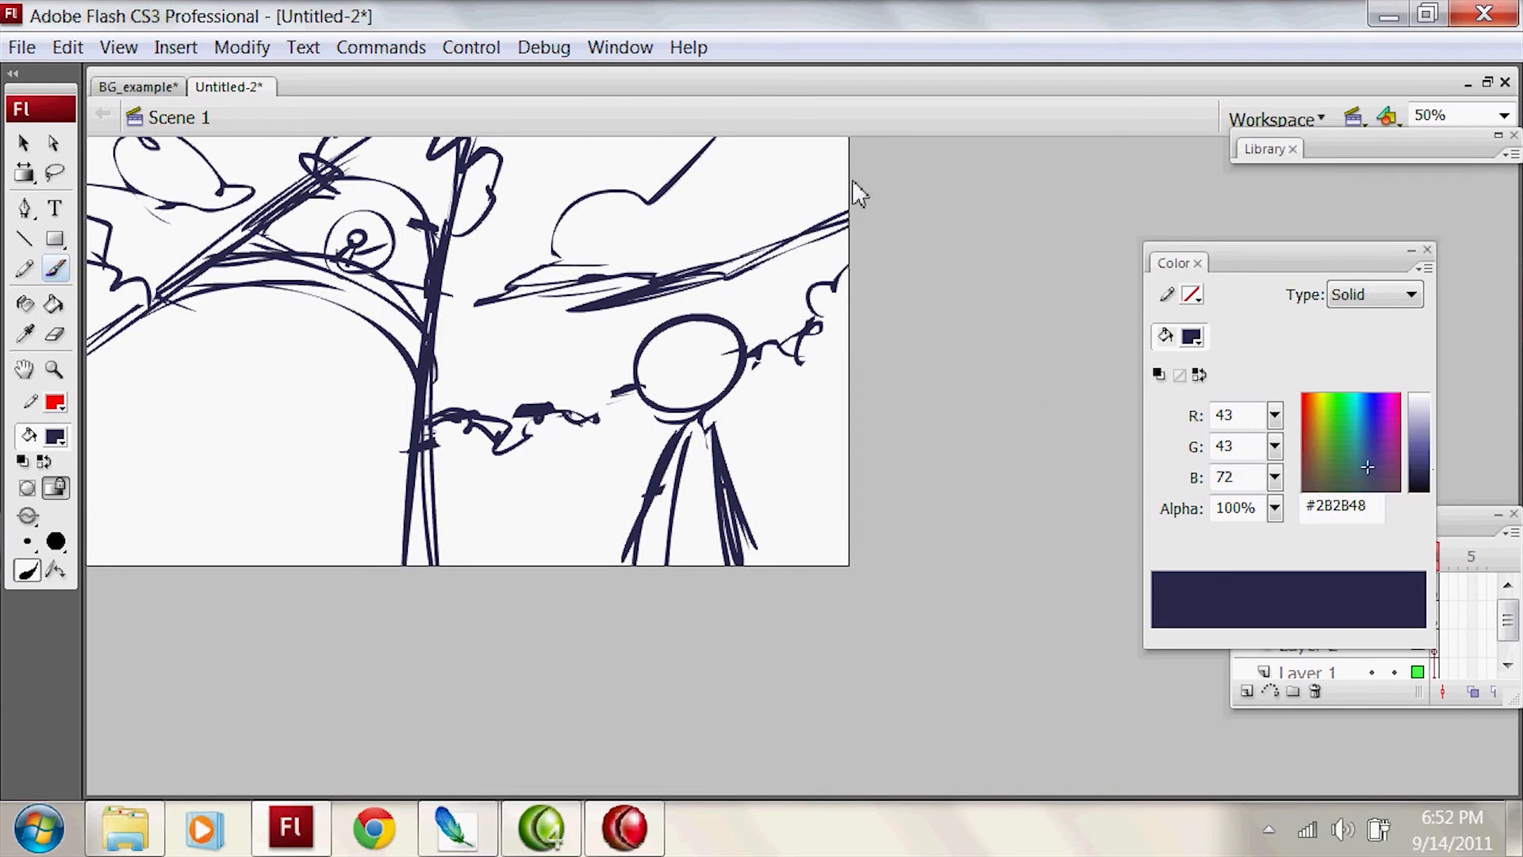
{"action": "mouse_move", "coordinate": [602, 400]}
{"action": "left_mouse_down"}
{"action": "mouse_move", "coordinate": [641, 385]}
{"action": "mouse_move", "coordinate": [589, 425]}
{"action": "left_mouse_up"}
{"action": "key", "text": "ctrl+z"}
{"action": "left_click_drag", "start_coordinate": [683, 440], "coordinate": [652, 565]}
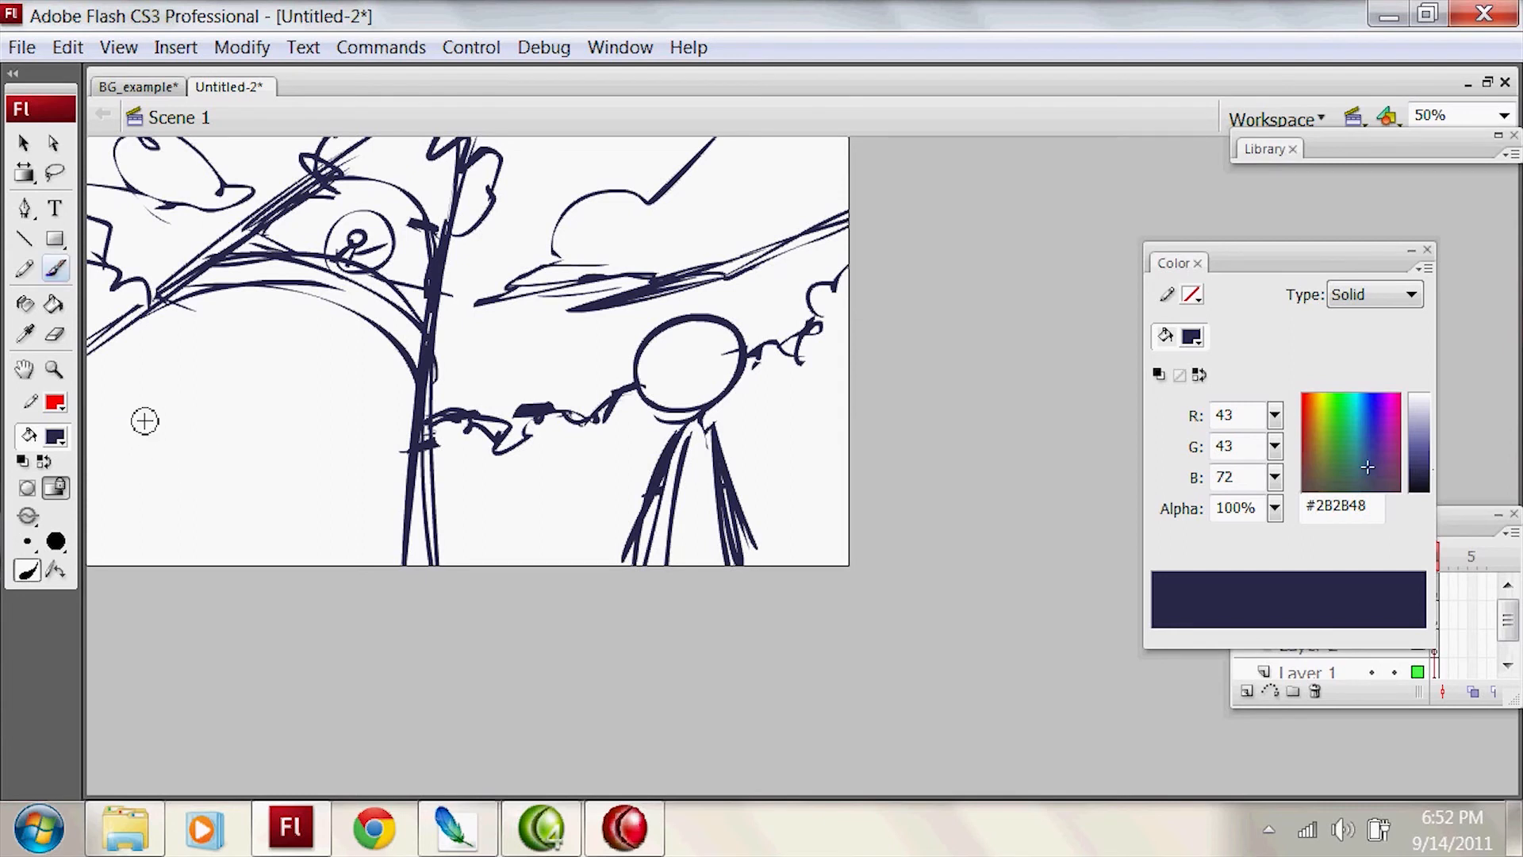
Step: Sketch wavy contour lines running down the ground beneath the structure's arch
{"action": "left_click_drag", "start_coordinate": [162, 417], "coordinate": [254, 338]}
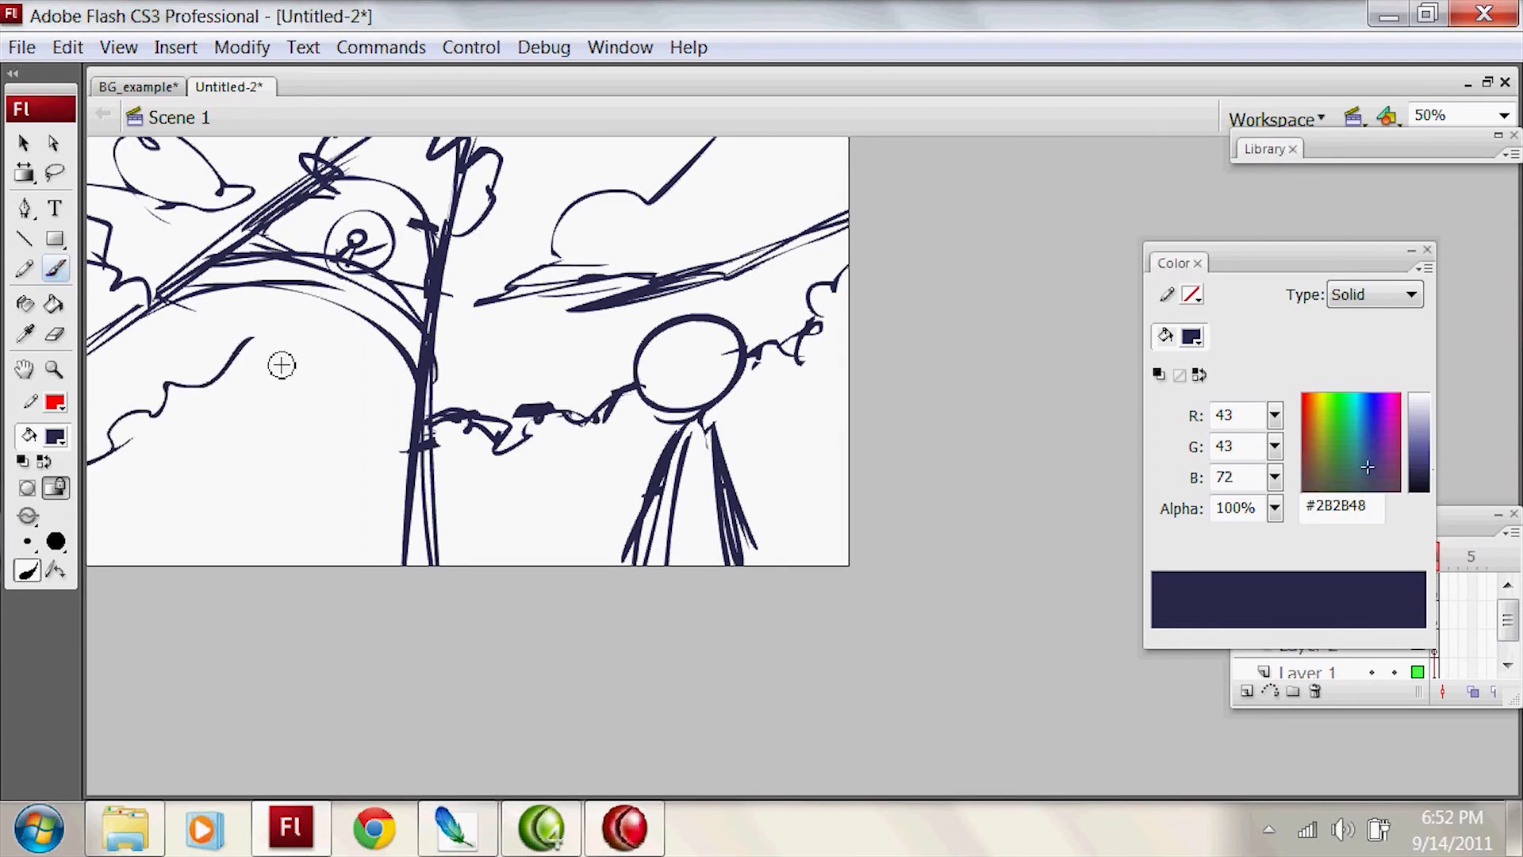
{"action": "left_click_drag", "start_coordinate": [235, 503], "coordinate": [245, 564]}
{"action": "mouse_move", "coordinate": [370, 444]}
{"action": "left_mouse_down"}
{"action": "mouse_move", "coordinate": [355, 470]}
{"action": "mouse_move", "coordinate": [374, 541]}
{"action": "left_mouse_up"}
{"action": "left_click_drag", "start_coordinate": [366, 461], "coordinate": [384, 378]}
{"action": "key", "text": "ctrl+z"}
{"action": "mouse_move", "coordinate": [367, 457]}
{"action": "left_mouse_down"}
{"action": "mouse_move", "coordinate": [354, 417]}
{"action": "mouse_move", "coordinate": [388, 564]}
{"action": "left_mouse_up"}
{"action": "left_click_drag", "start_coordinate": [338, 460], "coordinate": [325, 503]}
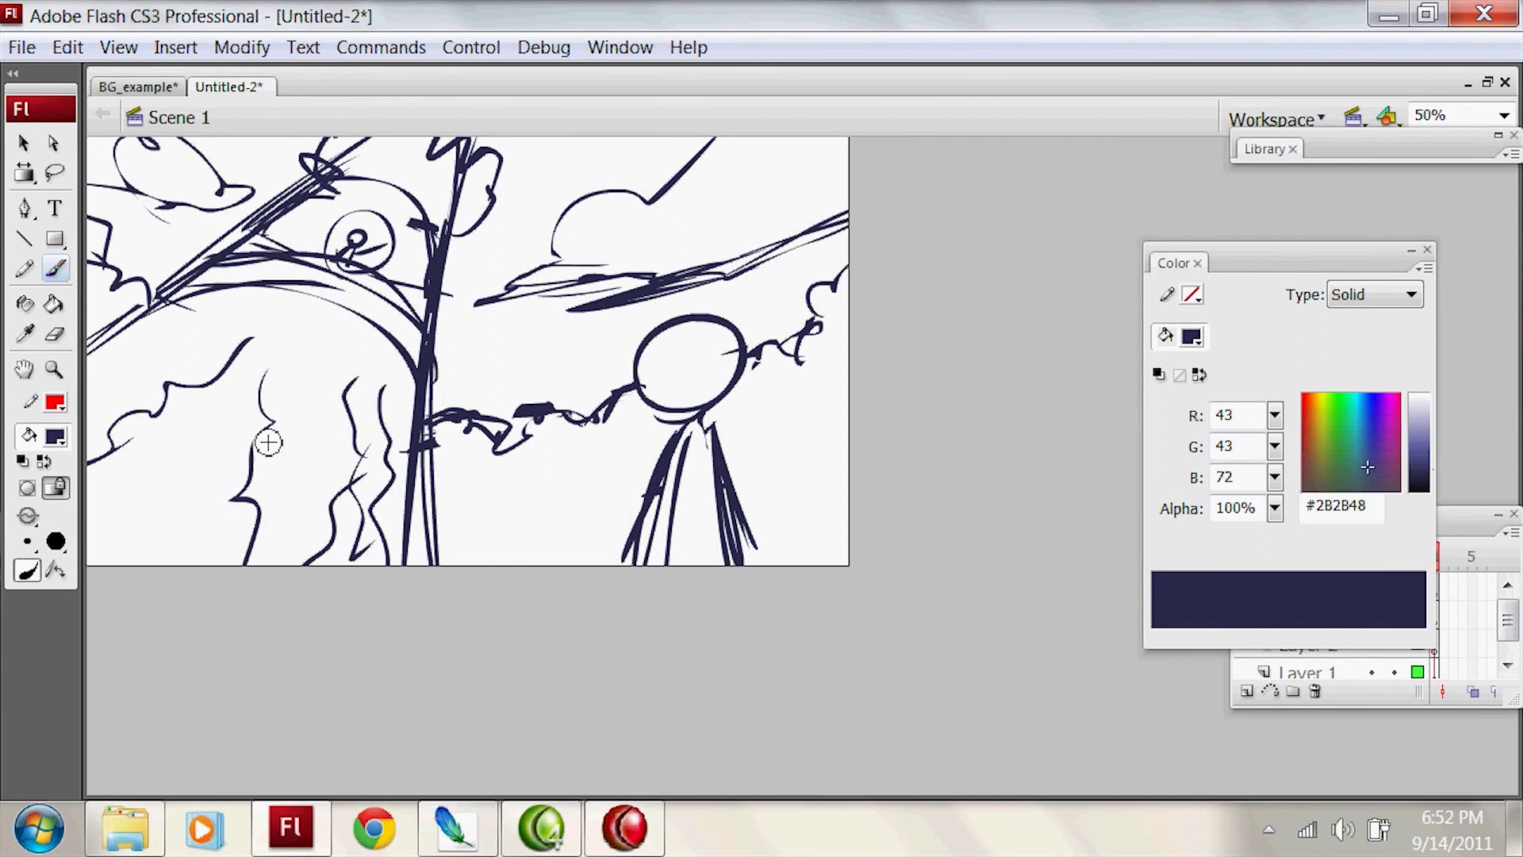
{"action": "mouse_move", "coordinate": [268, 442]}
{"action": "left_mouse_down"}
{"action": "mouse_move", "coordinate": [300, 357]}
{"action": "mouse_move", "coordinate": [237, 316]}
{"action": "left_mouse_up"}
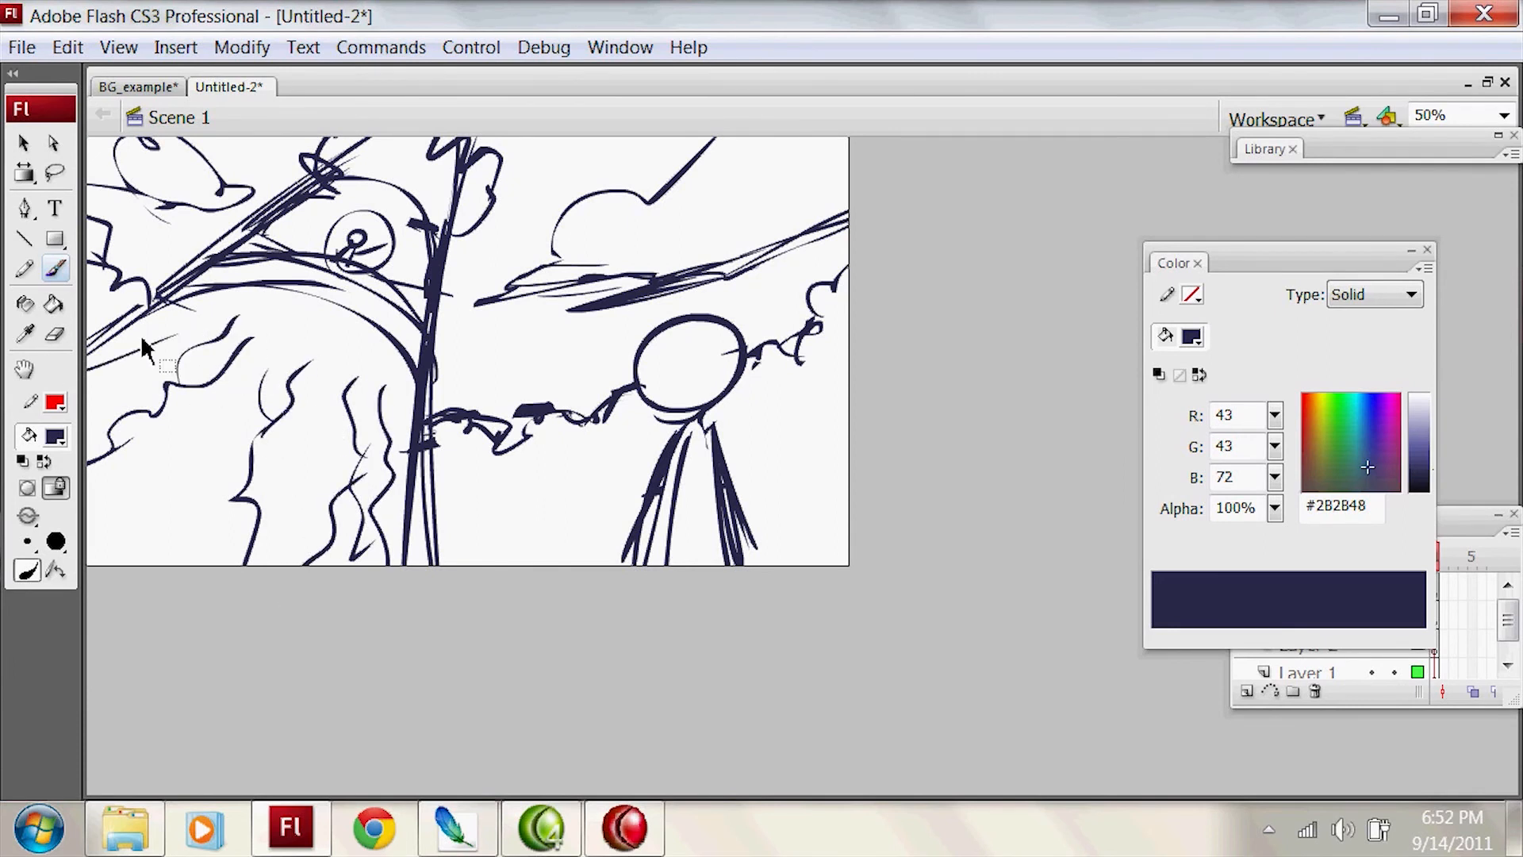
Step: Add diagonal strokes across the ground's lower-left corner and a line leading from the wavy contours up to the tiny figure
{"action": "mouse_move", "coordinate": [88, 522]}
{"action": "left_mouse_down"}
{"action": "mouse_move", "coordinate": [137, 505]}
{"action": "mouse_move", "coordinate": [172, 465]}
{"action": "mouse_move", "coordinate": [153, 498]}
{"action": "left_mouse_up"}
{"action": "left_click_drag", "start_coordinate": [220, 417], "coordinate": [165, 498]}
{"action": "left_click_drag", "start_coordinate": [156, 525], "coordinate": [119, 565]}
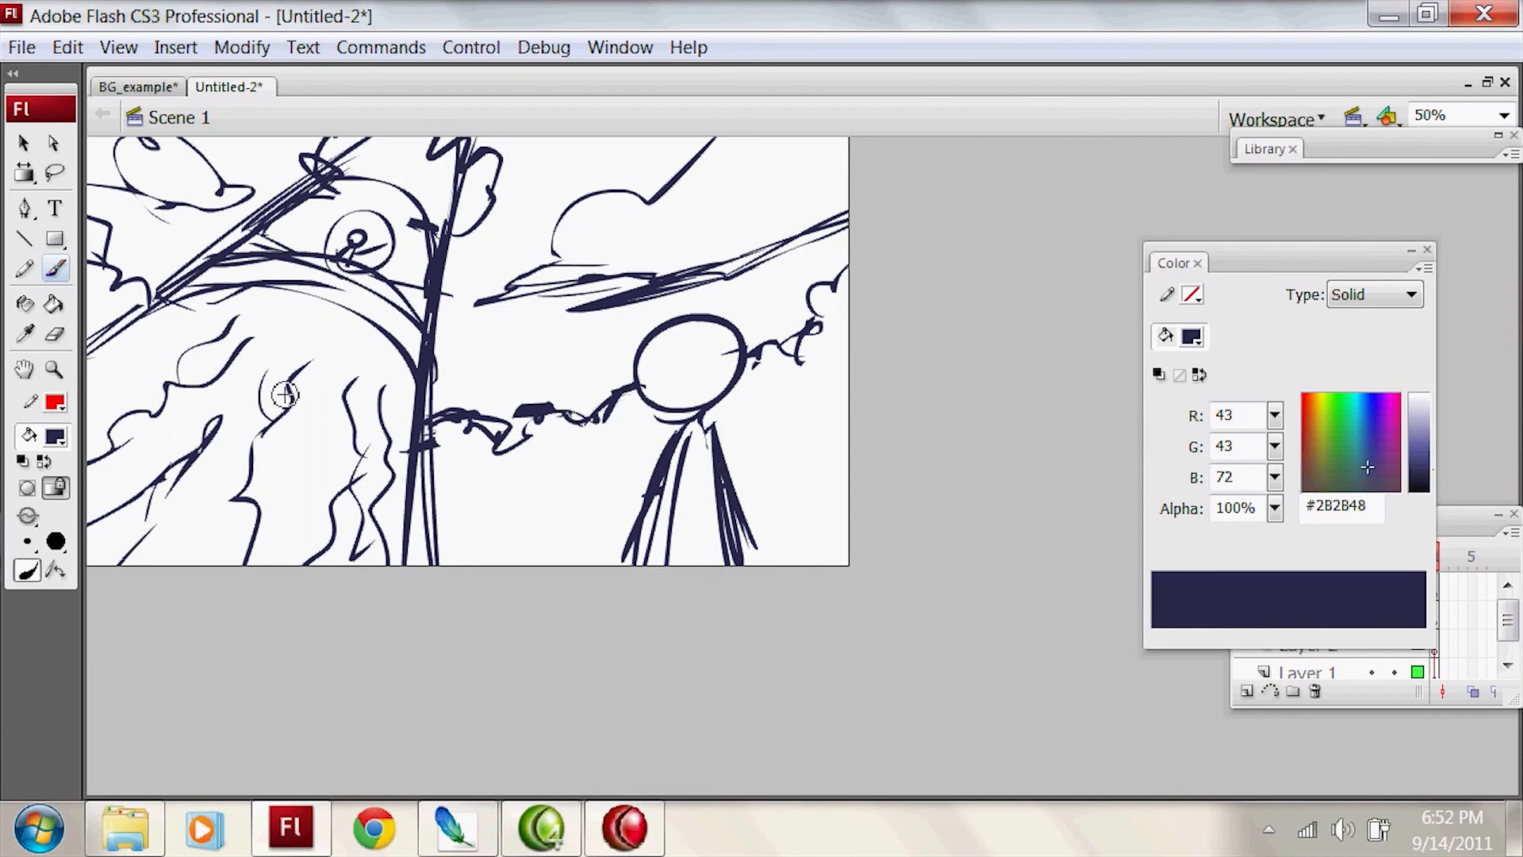
{"action": "left_click_drag", "start_coordinate": [321, 288], "coordinate": [169, 457]}
{"action": "key", "text": "ctrl+z"}
{"action": "mouse_move", "coordinate": [262, 387]}
{"action": "left_mouse_down"}
{"action": "mouse_move", "coordinate": [338, 264]}
{"action": "mouse_move", "coordinate": [341, 287]}
{"action": "left_mouse_up"}
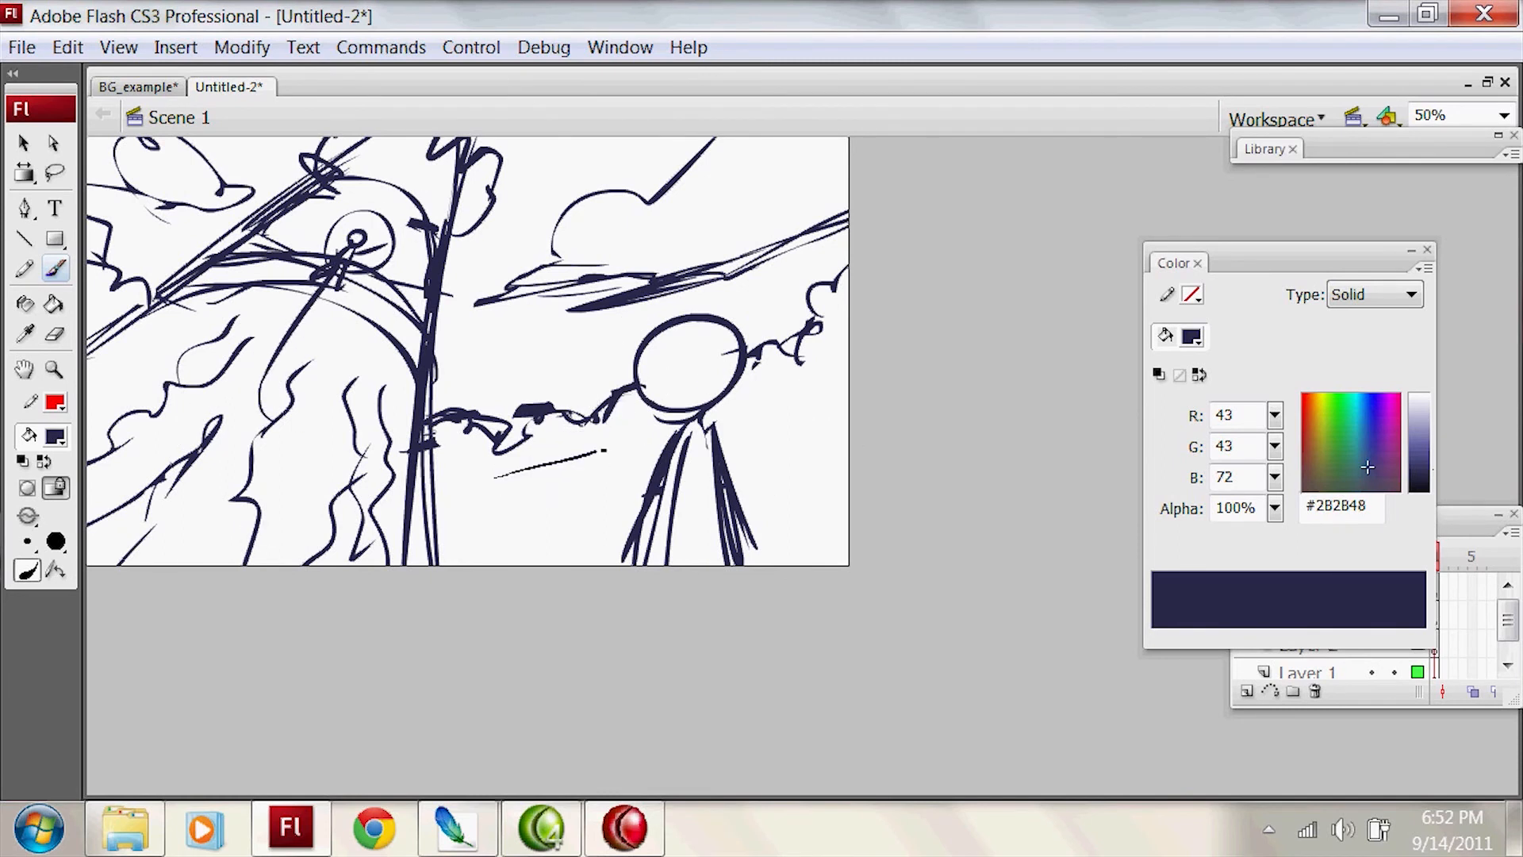
Step: Try emphasis strokes below the foliage horizon, around the tiny figure and above the foreground figure, undoing each one
{"action": "left_click_drag", "start_coordinate": [603, 451], "coordinate": [586, 468]}
{"action": "key", "text": "ctrl+z"}
{"action": "mouse_move", "coordinate": [476, 488]}
{"action": "left_mouse_down"}
{"action": "mouse_move", "coordinate": [571, 470]}
{"action": "mouse_move", "coordinate": [565, 485]}
{"action": "left_mouse_up"}
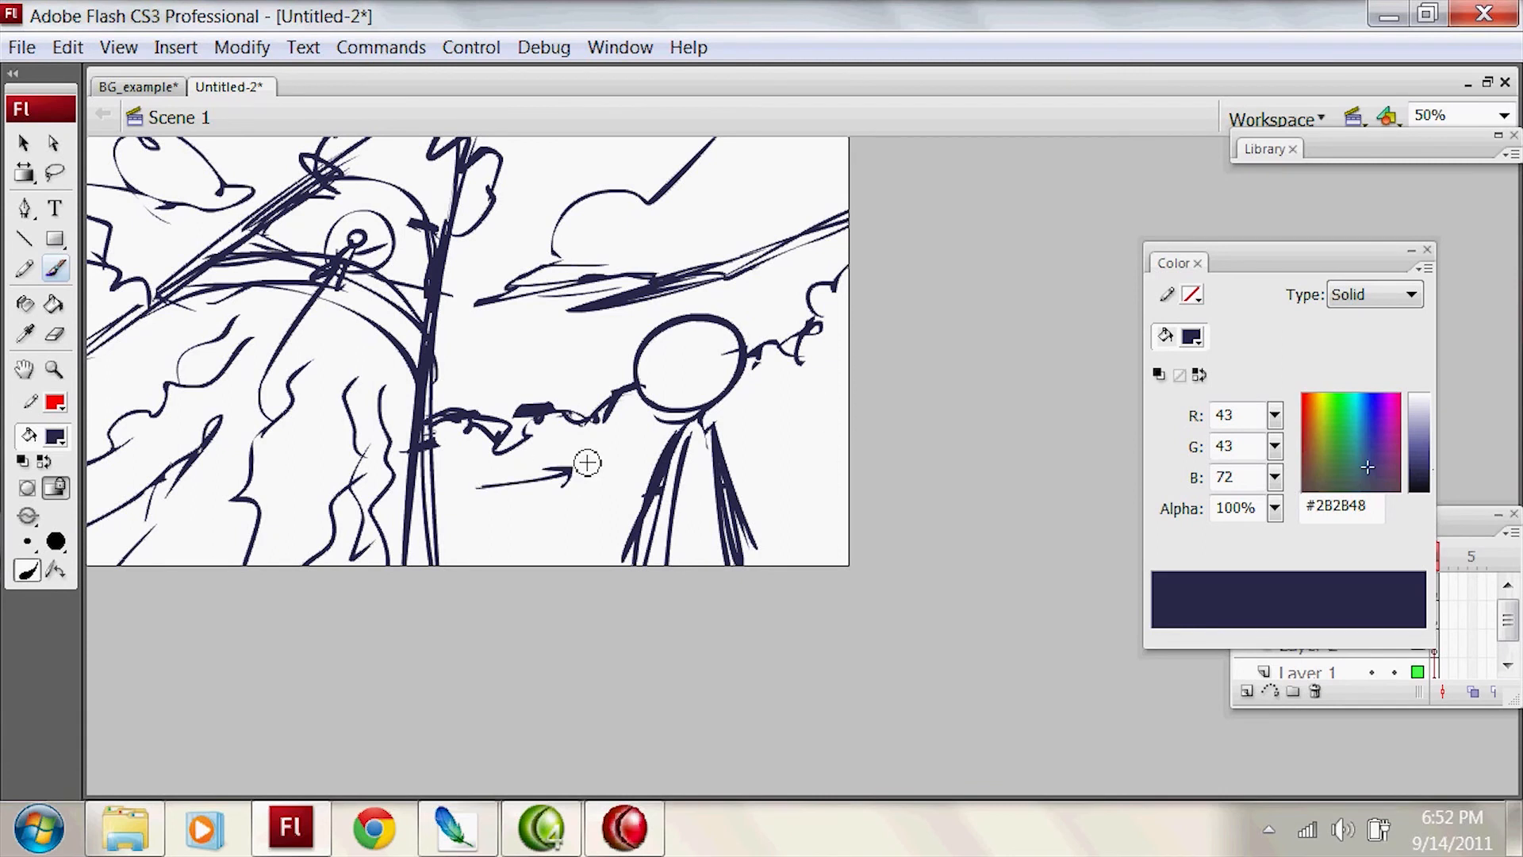
{"action": "key", "text": "ctrl+z"}
{"action": "mouse_move", "coordinate": [296, 247]}
{"action": "left_mouse_down"}
{"action": "mouse_move", "coordinate": [327, 287]}
{"action": "mouse_move", "coordinate": [395, 257]}
{"action": "mouse_move", "coordinate": [359, 271]}
{"action": "left_mouse_up"}
{"action": "key", "text": "ctrl+z"}
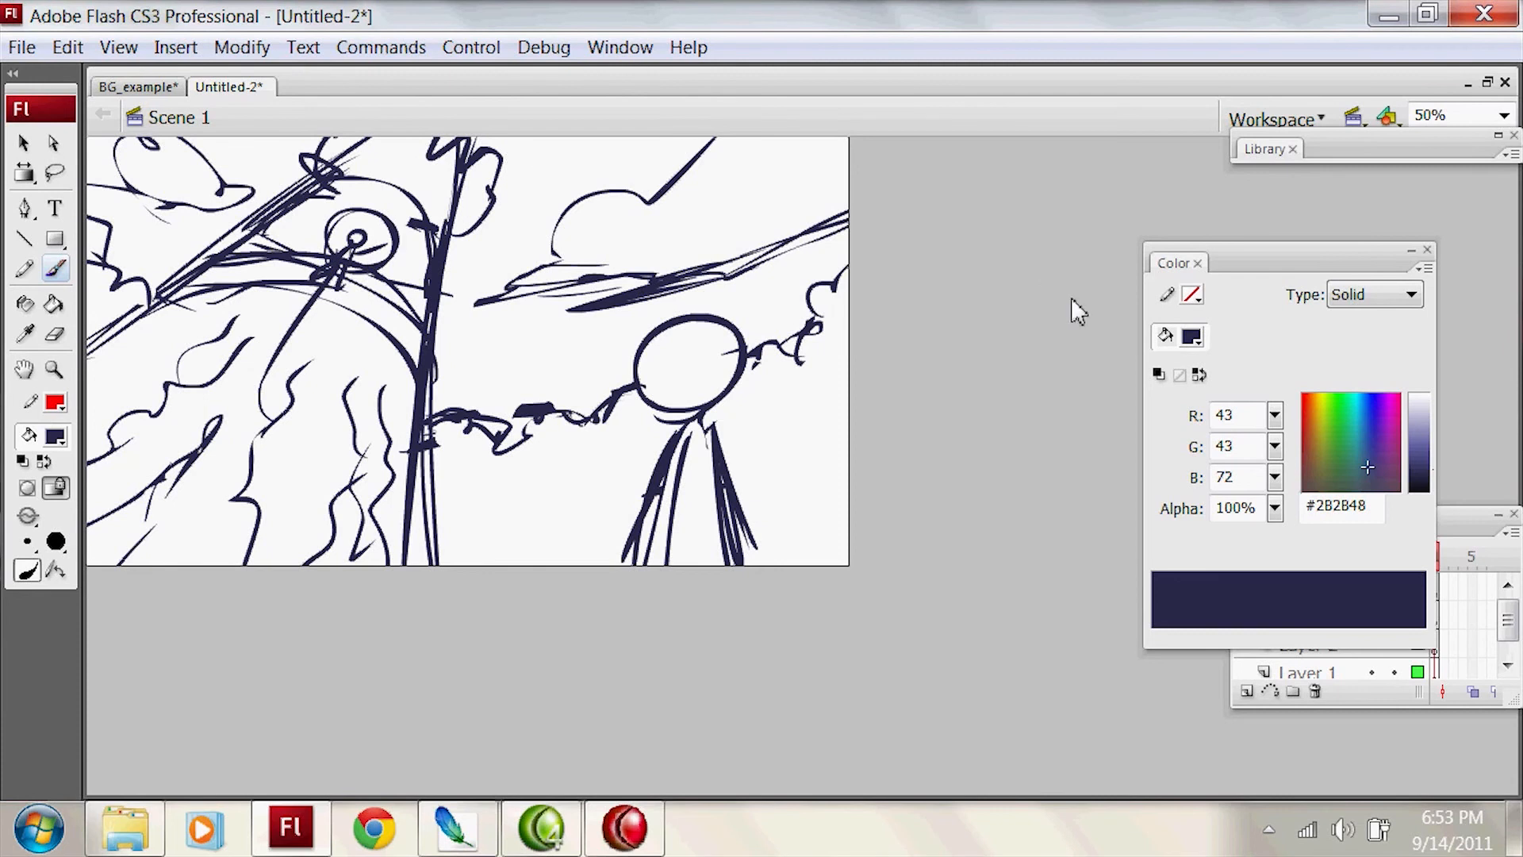
{"action": "key", "text": "ctrl+z"}
{"action": "left_click_drag", "start_coordinate": [695, 231], "coordinate": [680, 271]}
{"action": "key", "text": "ctrl+z"}
Step: Try accent strokes along the path to the tiny figure, over the left cloud and along the foliage horizon, undoing them
{"action": "left_click_drag", "start_coordinate": [237, 557], "coordinate": [357, 291]}
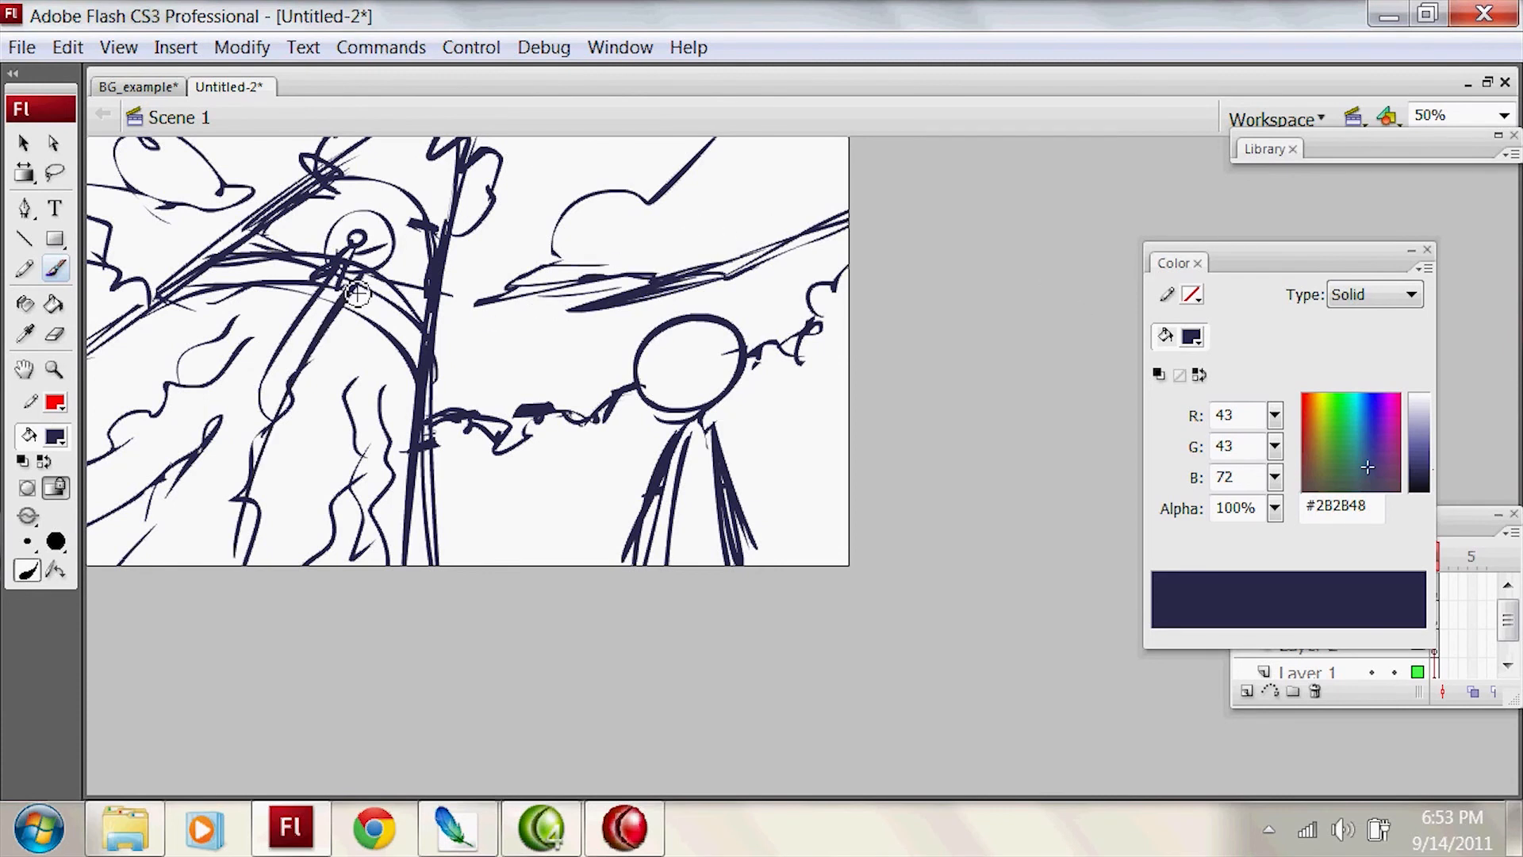
{"action": "key", "text": "ctrl+z"}
{"action": "left_click_drag", "start_coordinate": [139, 177], "coordinate": [264, 189]}
{"action": "key", "text": "ctrl+z"}
{"action": "left_click_drag", "start_coordinate": [432, 411], "coordinate": [542, 397]}
{"action": "key", "text": "ctrl+z"}
{"action": "left_click_drag", "start_coordinate": [88, 253], "coordinate": [143, 305]}
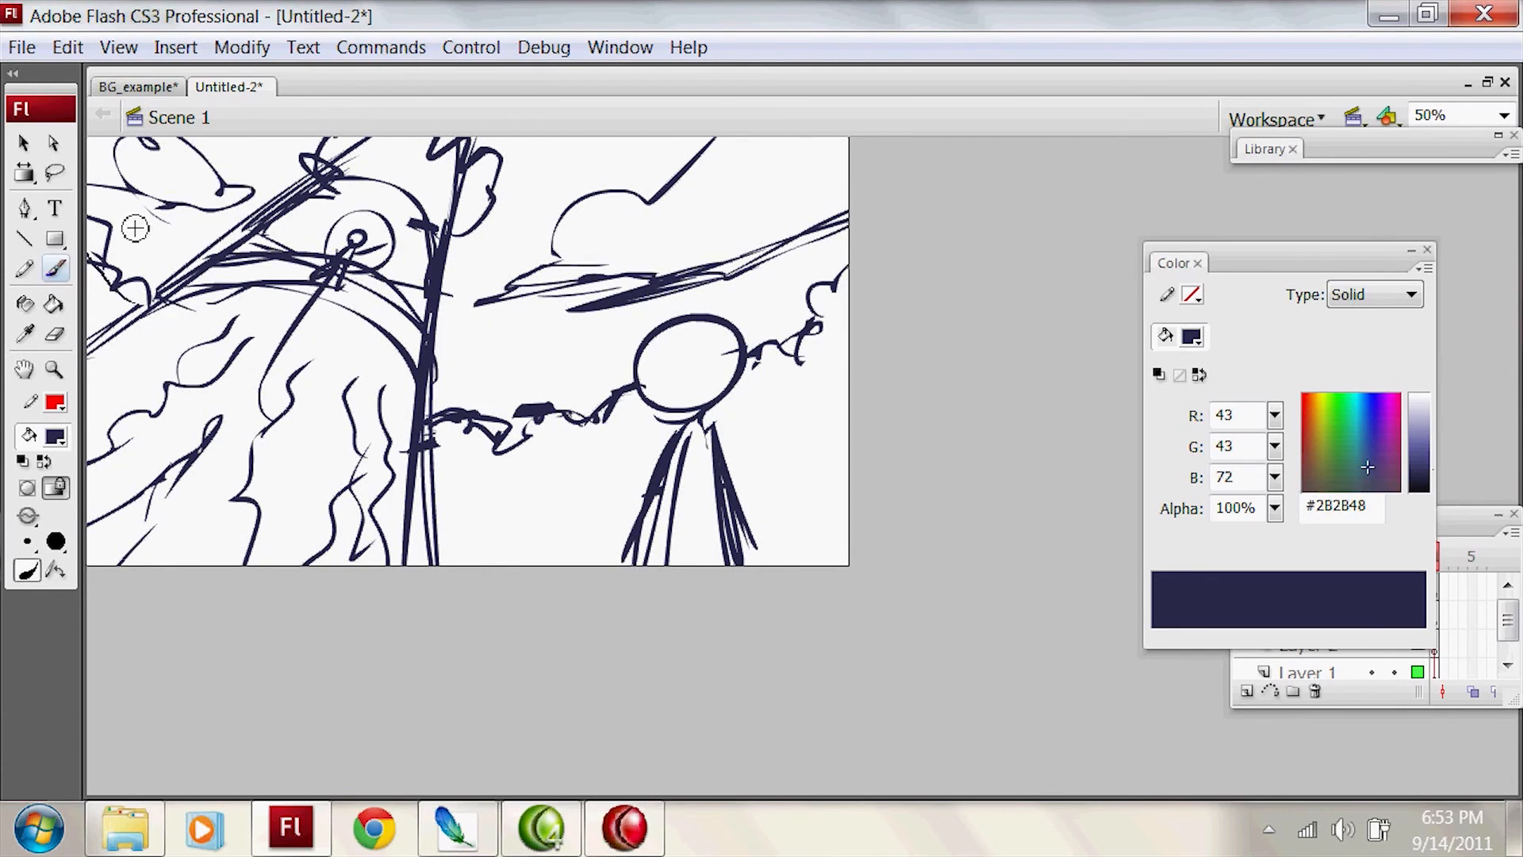
{"action": "left_click_drag", "start_coordinate": [300, 228], "coordinate": [395, 235]}
{"action": "key", "text": "ctrl+z"}
{"action": "left_click_drag", "start_coordinate": [663, 490], "coordinate": [639, 539]}
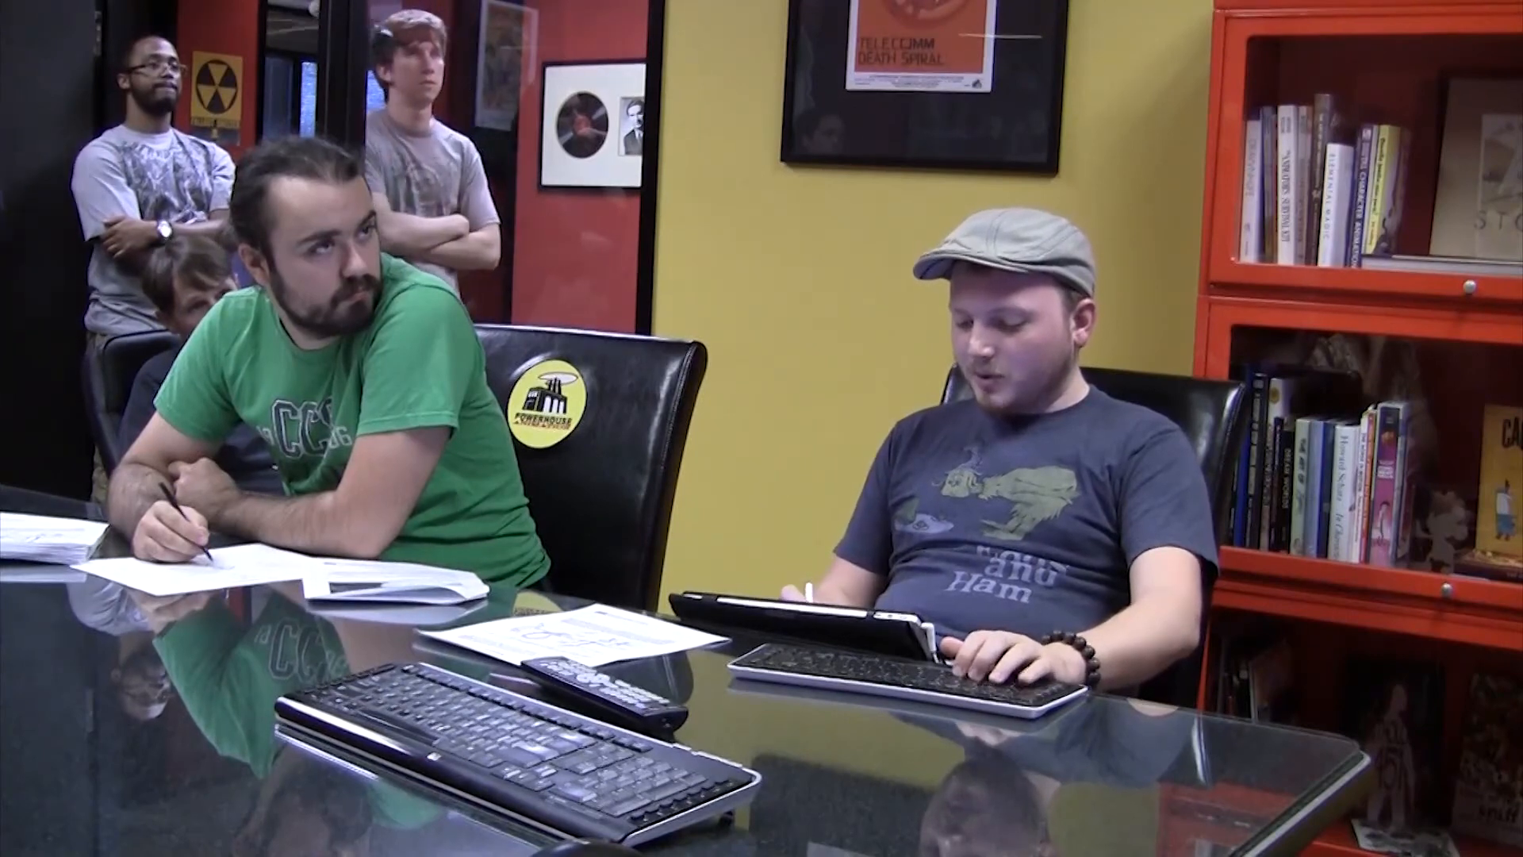
Step: Lasso and delete the cloud above the foreground figure and the foliage horizon on both sides of its head
{"action": "mouse_move", "coordinate": [875, 17]}
{"action": "left_mouse_down"}
{"action": "mouse_move", "coordinate": [883, 254]}
{"action": "mouse_move", "coordinate": [862, 286]}
{"action": "left_mouse_up"}
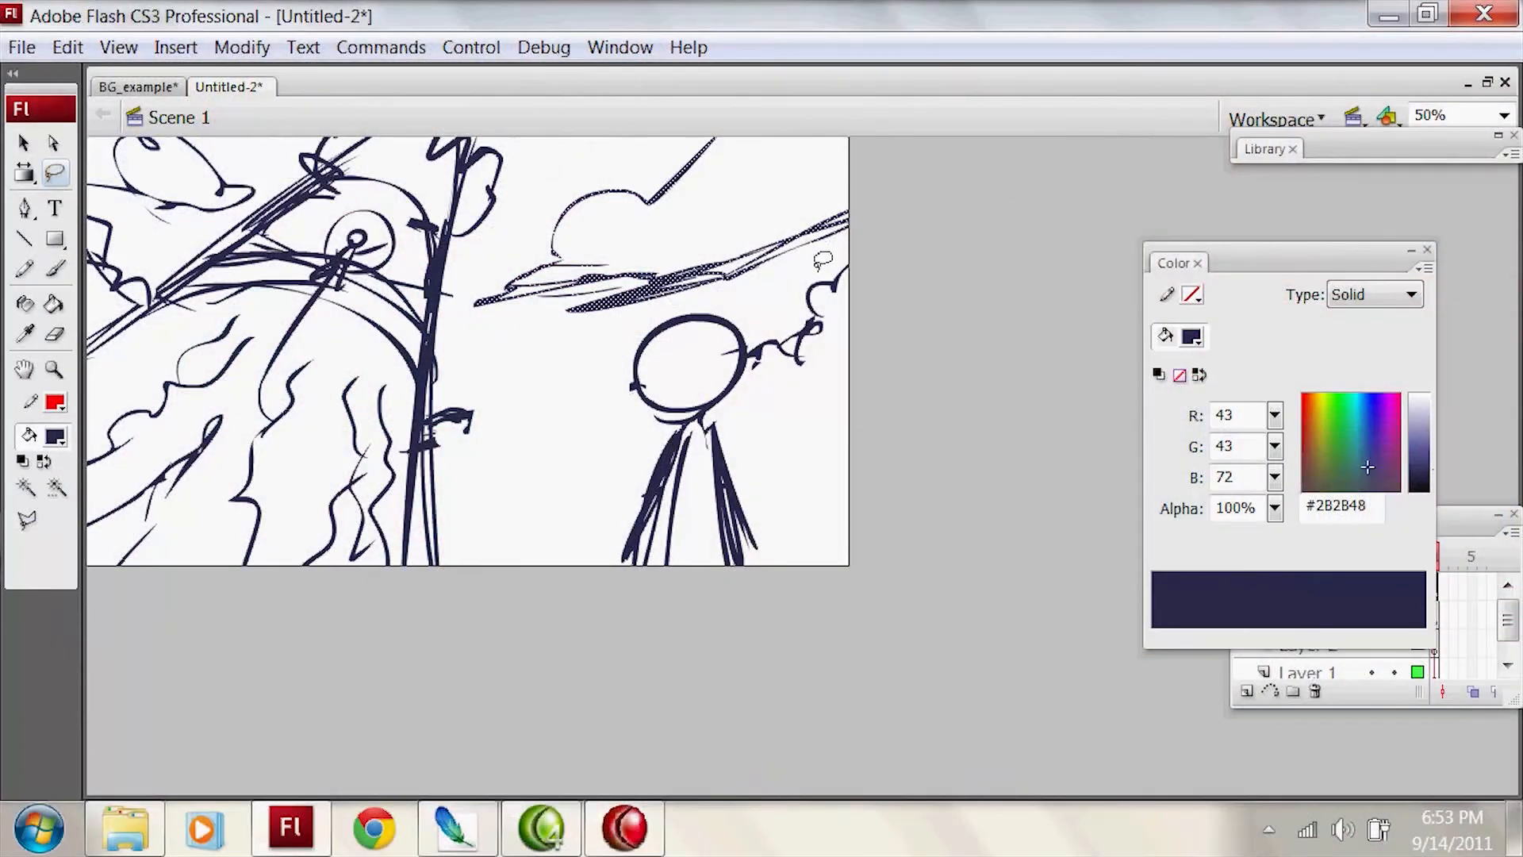
{"action": "mouse_move", "coordinate": [756, 304]}
{"action": "left_mouse_down"}
{"action": "mouse_move", "coordinate": [904, 357]}
{"action": "mouse_move", "coordinate": [886, 218]}
{"action": "left_mouse_up"}
{"action": "key", "text": "Delete"}
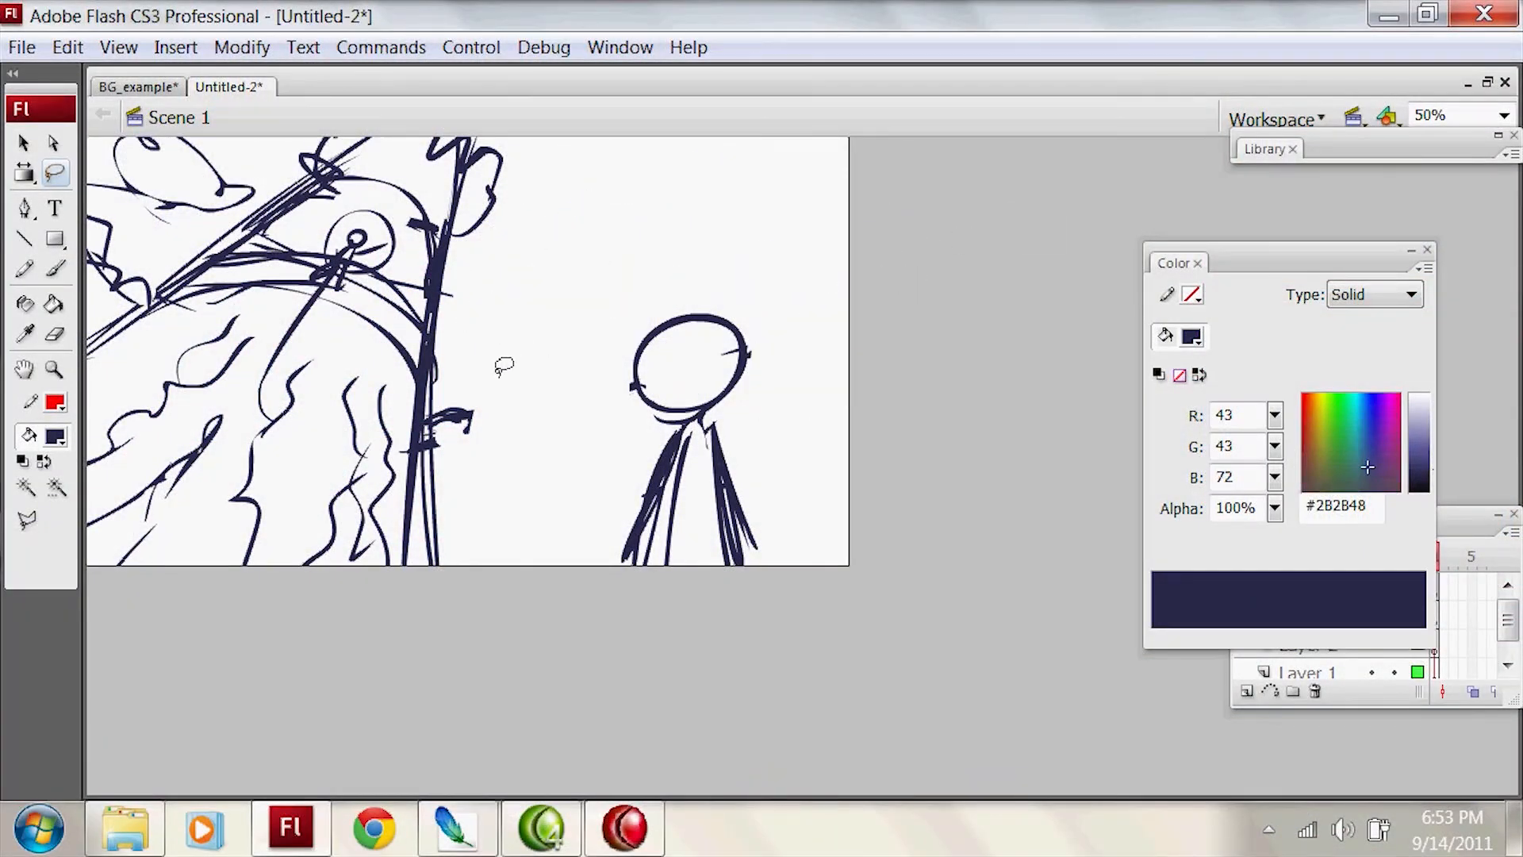
{"action": "key", "text": "Delete"}
{"action": "left_click_drag", "start_coordinate": [441, 397], "coordinate": [825, 278]}
Step: Draw a higher, bumpy horizon from the structure to the top of the foreground figure's head and on to the stage's right edge
{"action": "key", "text": "b"}
{"action": "key", "text": "ctrl+z"}
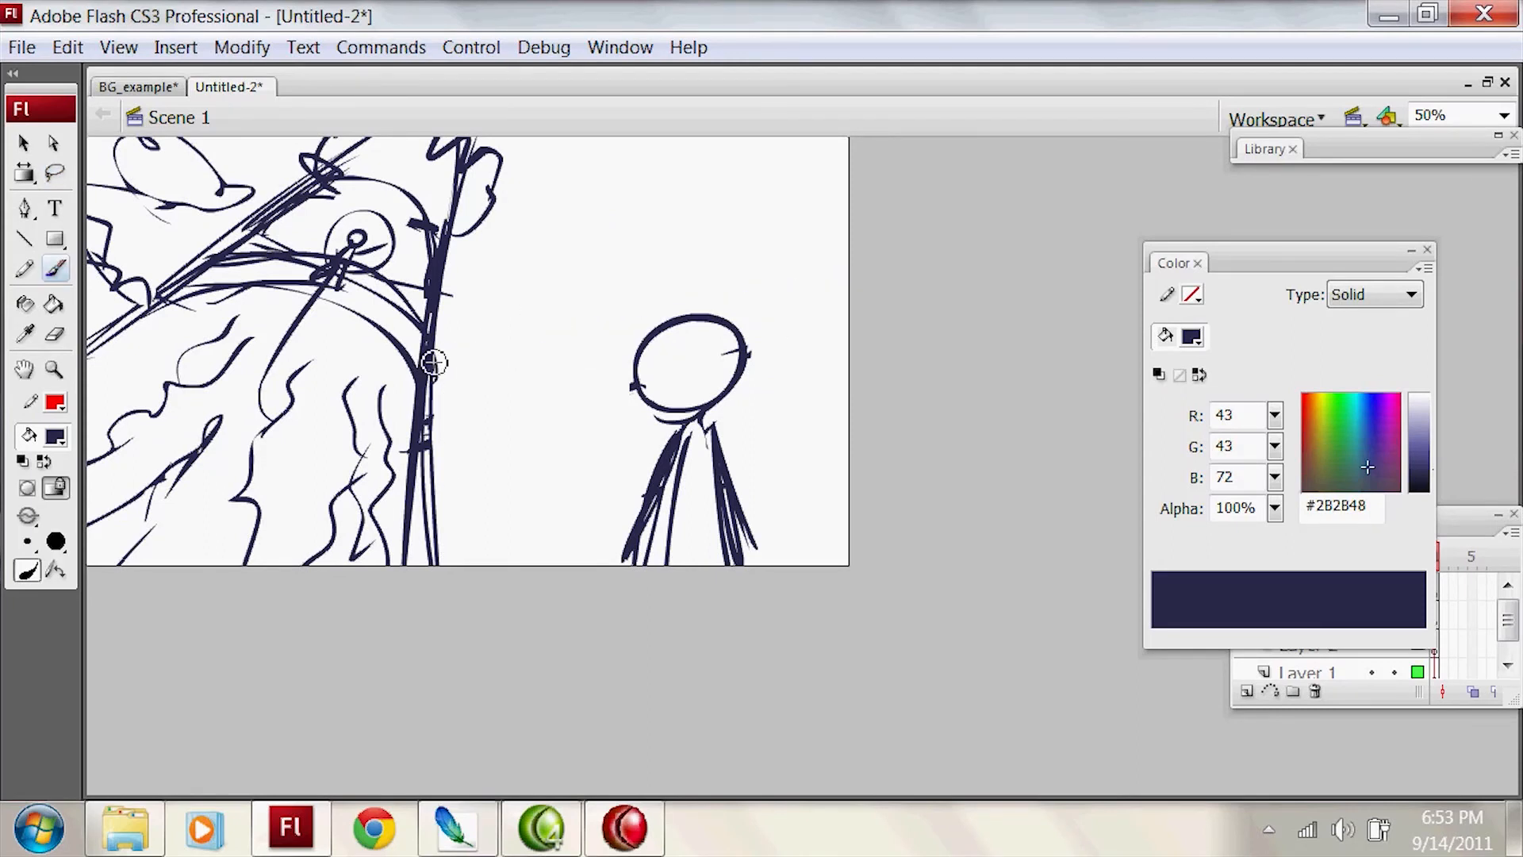
{"action": "left_click_drag", "start_coordinate": [542, 345], "coordinate": [594, 337]}
{"action": "key", "text": "ctrl+z"}
{"action": "left_click_drag", "start_coordinate": [435, 353], "coordinate": [578, 362]}
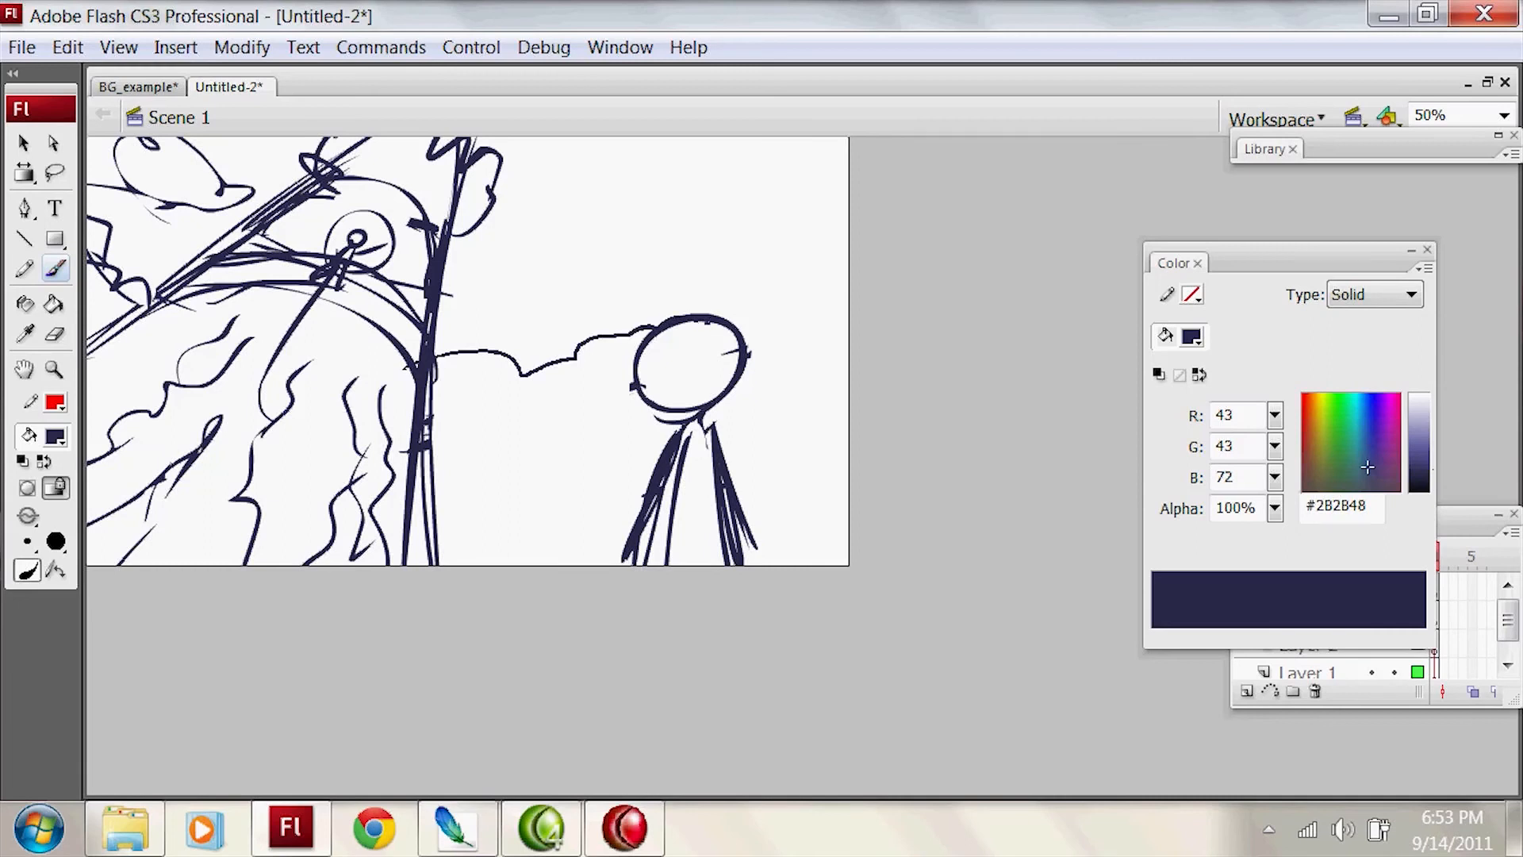
{"action": "left_click_drag", "start_coordinate": [915, 240], "coordinate": [925, 241]}
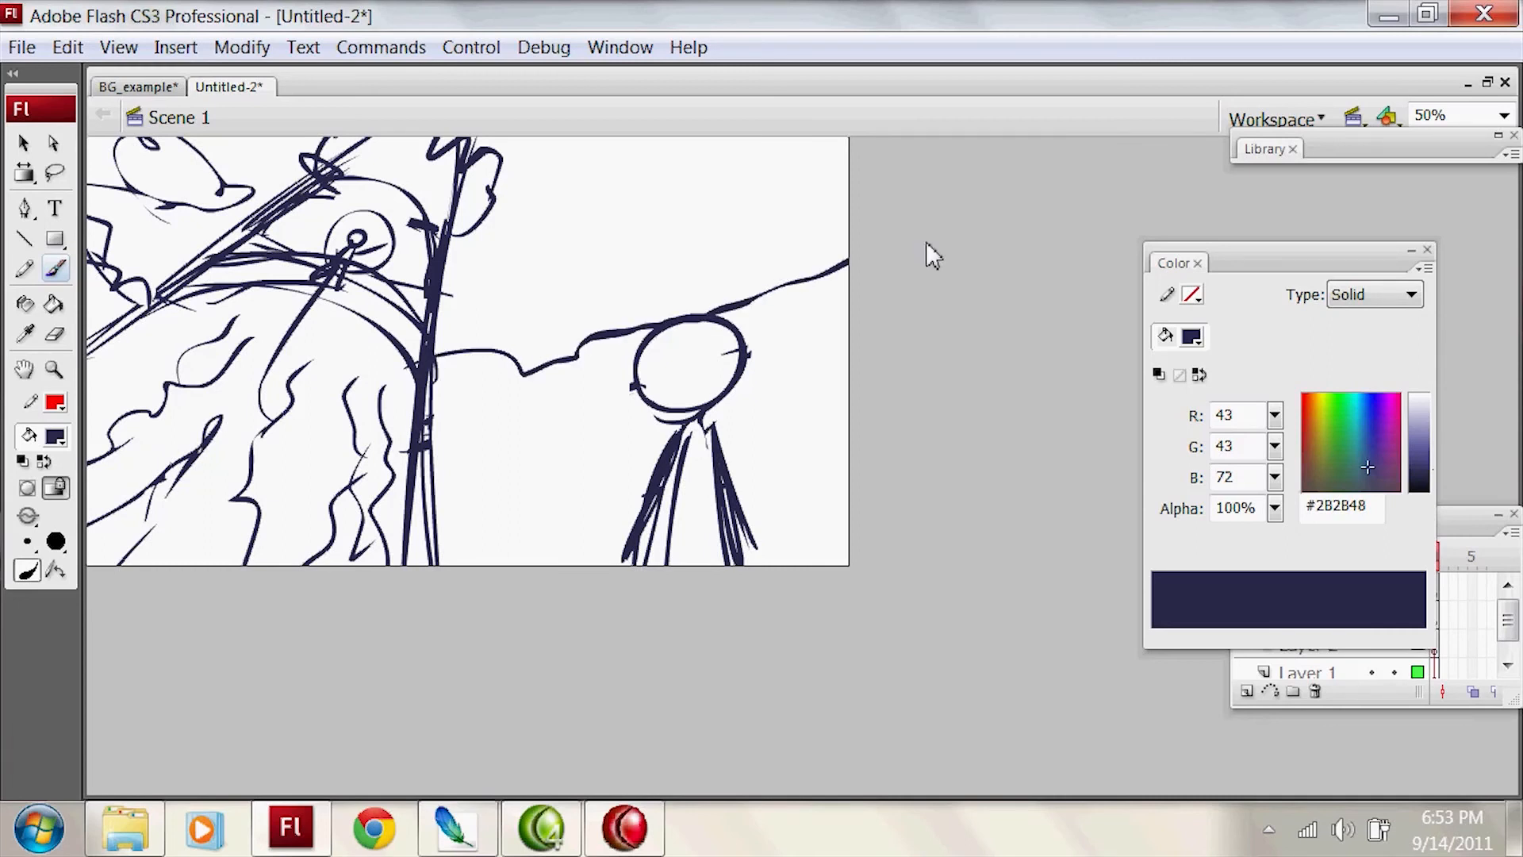
Step: Reinforce the horizon across the top of the foreground figure's head with a long, rising bold stroke
{"action": "left_click_drag", "start_coordinate": [666, 336], "coordinate": [777, 292]}
{"action": "key", "text": "ctrl+z"}
{"action": "key", "text": "ctrl+z"}
{"action": "left_click_drag", "start_coordinate": [583, 344], "coordinate": [815, 289]}
{"action": "left_click_drag", "start_coordinate": [688, 312], "coordinate": [646, 323]}
{"action": "key", "text": "ctrl+z"}
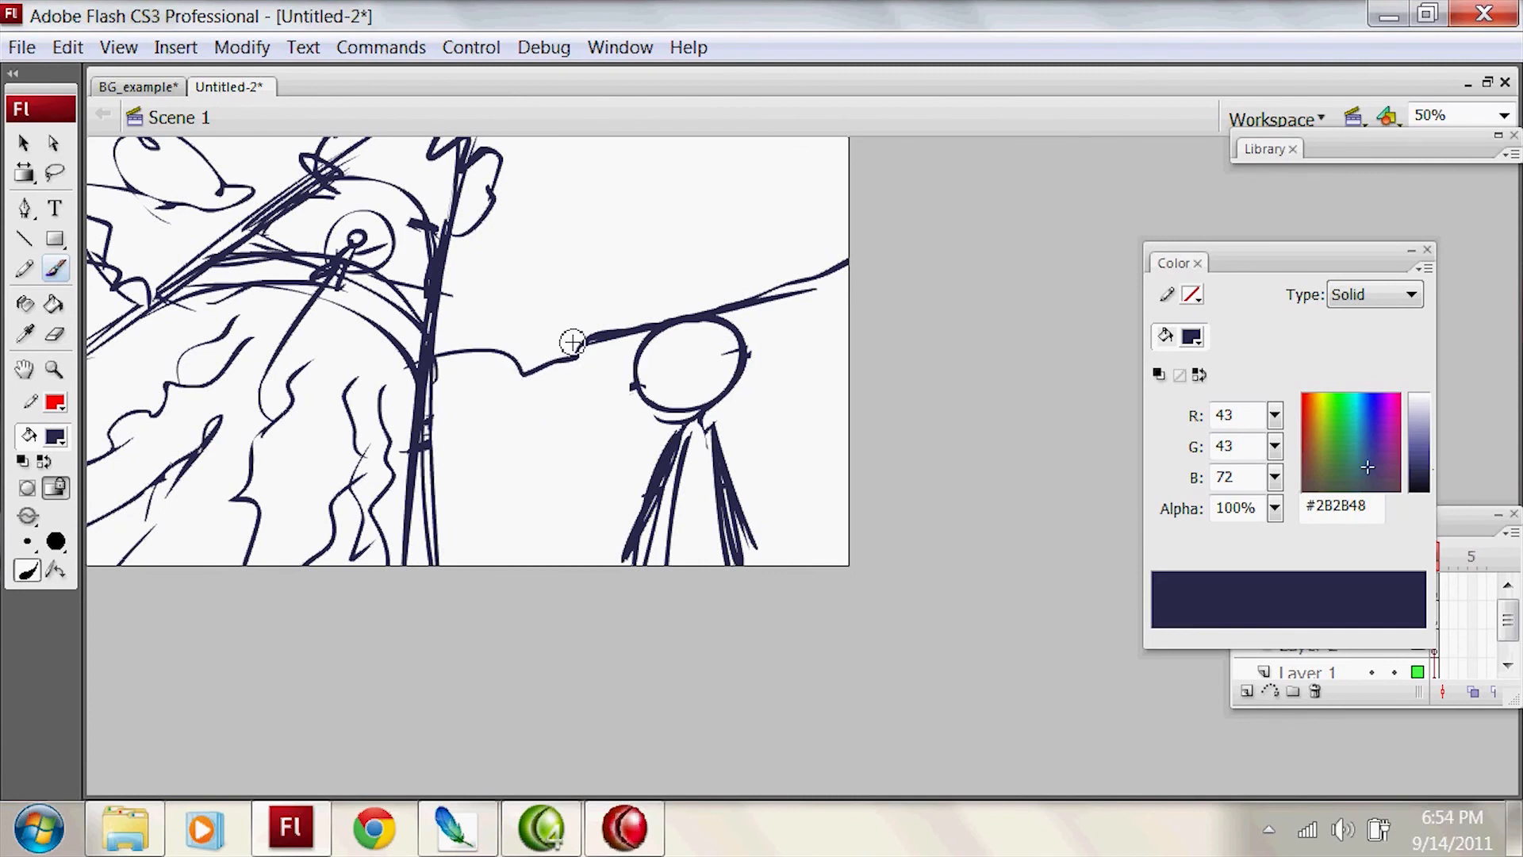
Step: Clear the entire sketch and draw a straight horizon with two perspective lines running from one point on it
{"action": "key", "text": "ctrl+a"}
{"action": "key", "text": "Delete"}
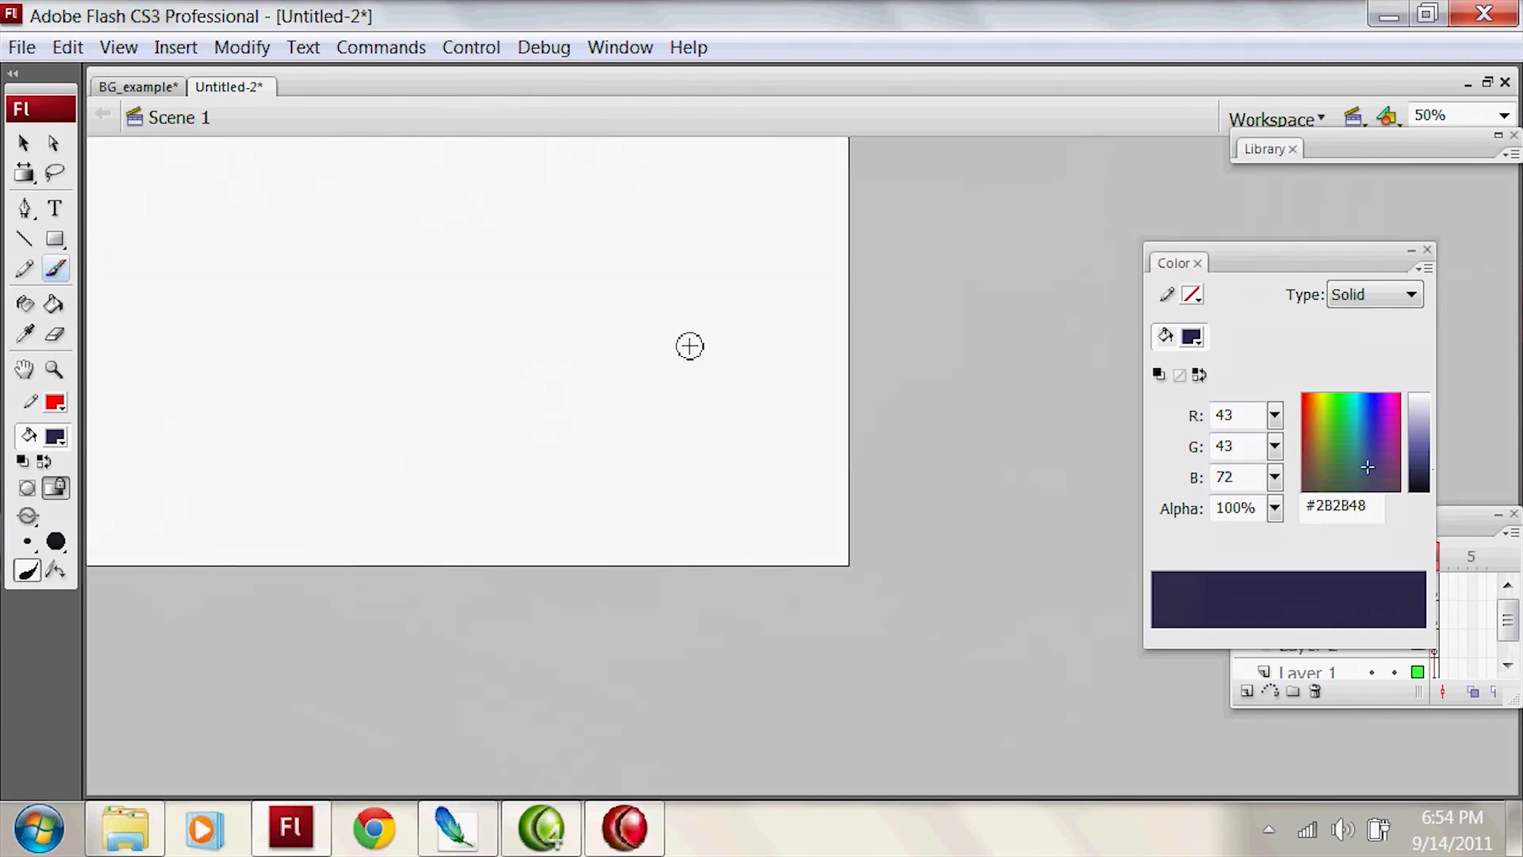
{"action": "left_click_drag", "start_coordinate": [731, 364], "coordinate": [71, 347]}
{"action": "mouse_move", "coordinate": [673, 347]}
{"action": "left_mouse_down"}
{"action": "mouse_move", "coordinate": [86, 453]}
{"action": "mouse_move", "coordinate": [594, 364]}
{"action": "mouse_move", "coordinate": [85, 400]}
{"action": "mouse_move", "coordinate": [624, 632]}
{"action": "left_mouse_up"}
{"action": "key", "text": "ctrl+z"}
Step: Draw a wide rectangle straddling the horizon's left half as the near end of a boxy vehicle
{"action": "key", "text": "ctrl+z"}
{"action": "left_click_drag", "start_coordinate": [266, 451], "coordinate": [281, 292]}
{"action": "key", "text": "ctrl+z"}
{"action": "left_click_drag", "start_coordinate": [169, 449], "coordinate": [168, 352]}
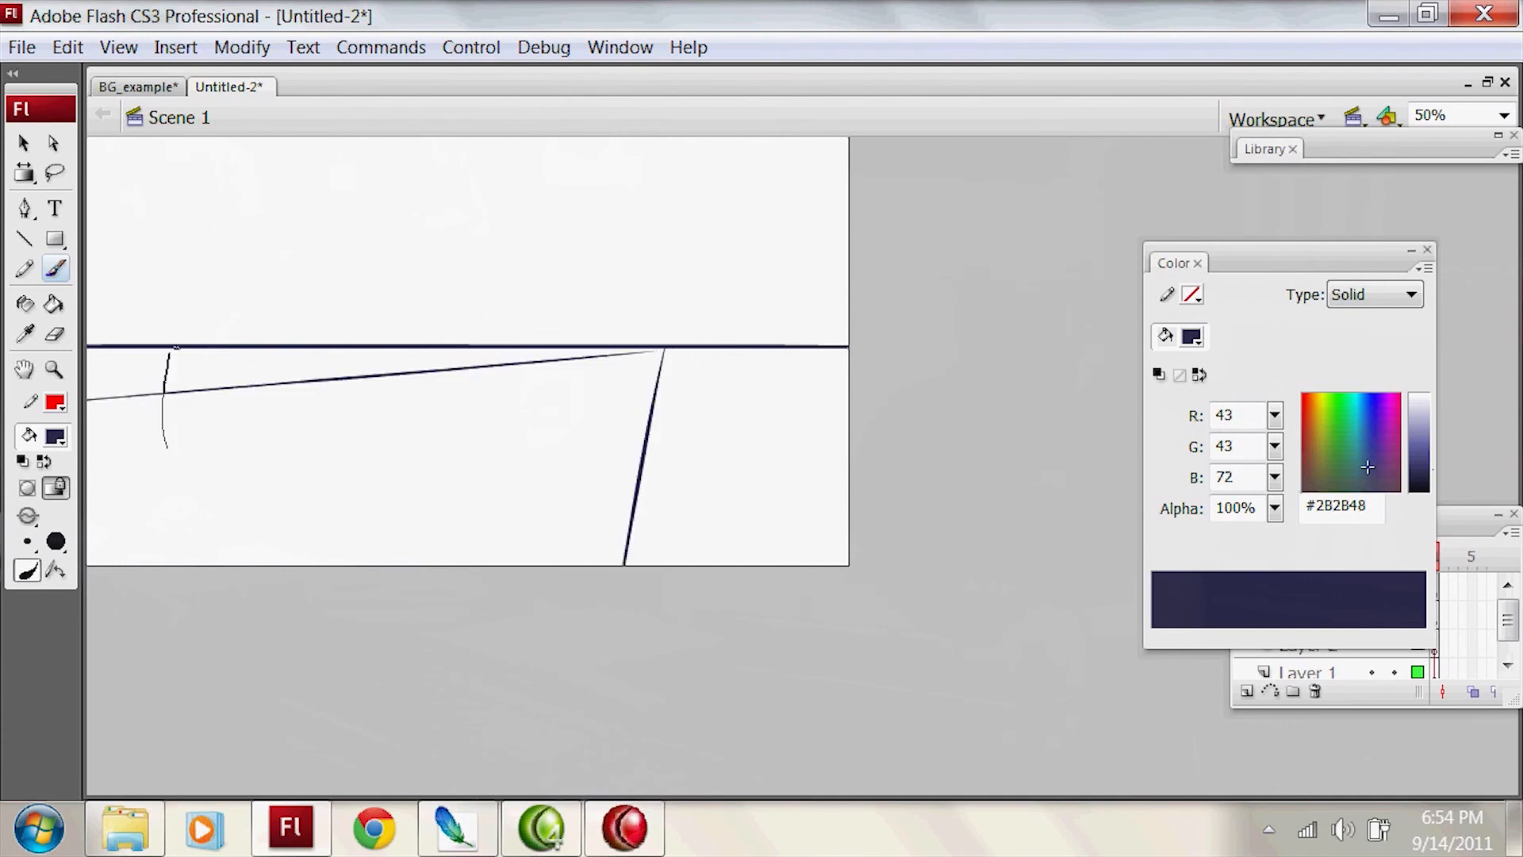
{"action": "key", "text": "ctrl+z"}
{"action": "mouse_move", "coordinate": [156, 403]}
{"action": "left_mouse_down"}
{"action": "mouse_move", "coordinate": [167, 319]}
{"action": "mouse_move", "coordinate": [392, 299]}
{"action": "left_mouse_up"}
Step: Add slanting strokes along the rectangle's top edge and beyond its upper-right corner
{"action": "key", "text": "ctrl+z"}
{"action": "left_click_drag", "start_coordinate": [173, 310], "coordinate": [441, 305]}
{"action": "mouse_move", "coordinate": [441, 301]}
{"action": "left_mouse_down"}
{"action": "mouse_move", "coordinate": [445, 324]}
{"action": "mouse_move", "coordinate": [214, 394]}
{"action": "left_mouse_up"}
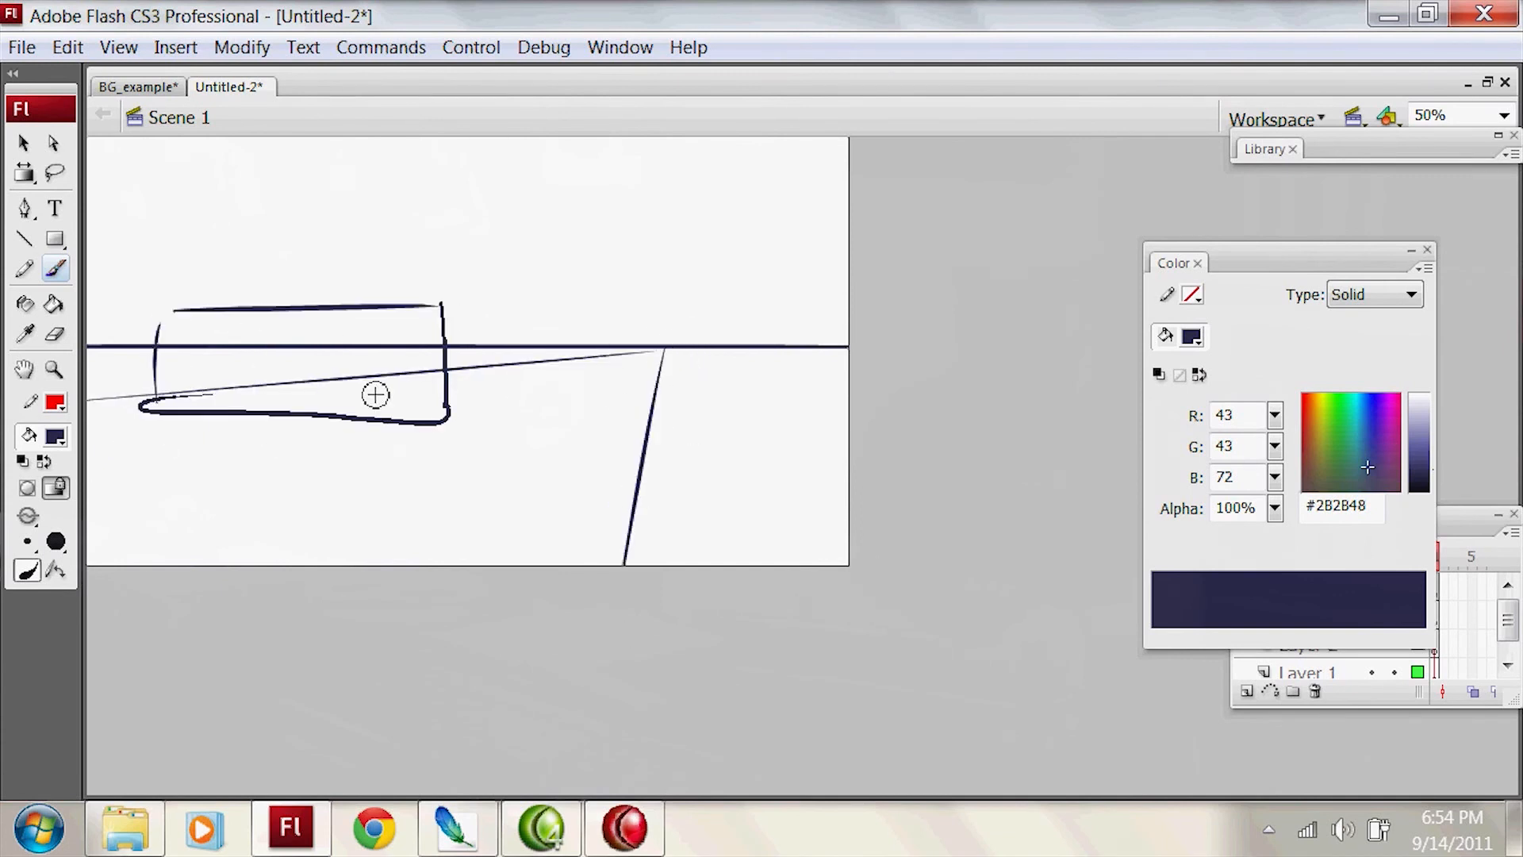
{"action": "left_click_drag", "start_coordinate": [250, 310], "coordinate": [443, 293]}
{"action": "key", "text": "ctrl+z"}
{"action": "left_click_drag", "start_coordinate": [199, 315], "coordinate": [561, 287]}
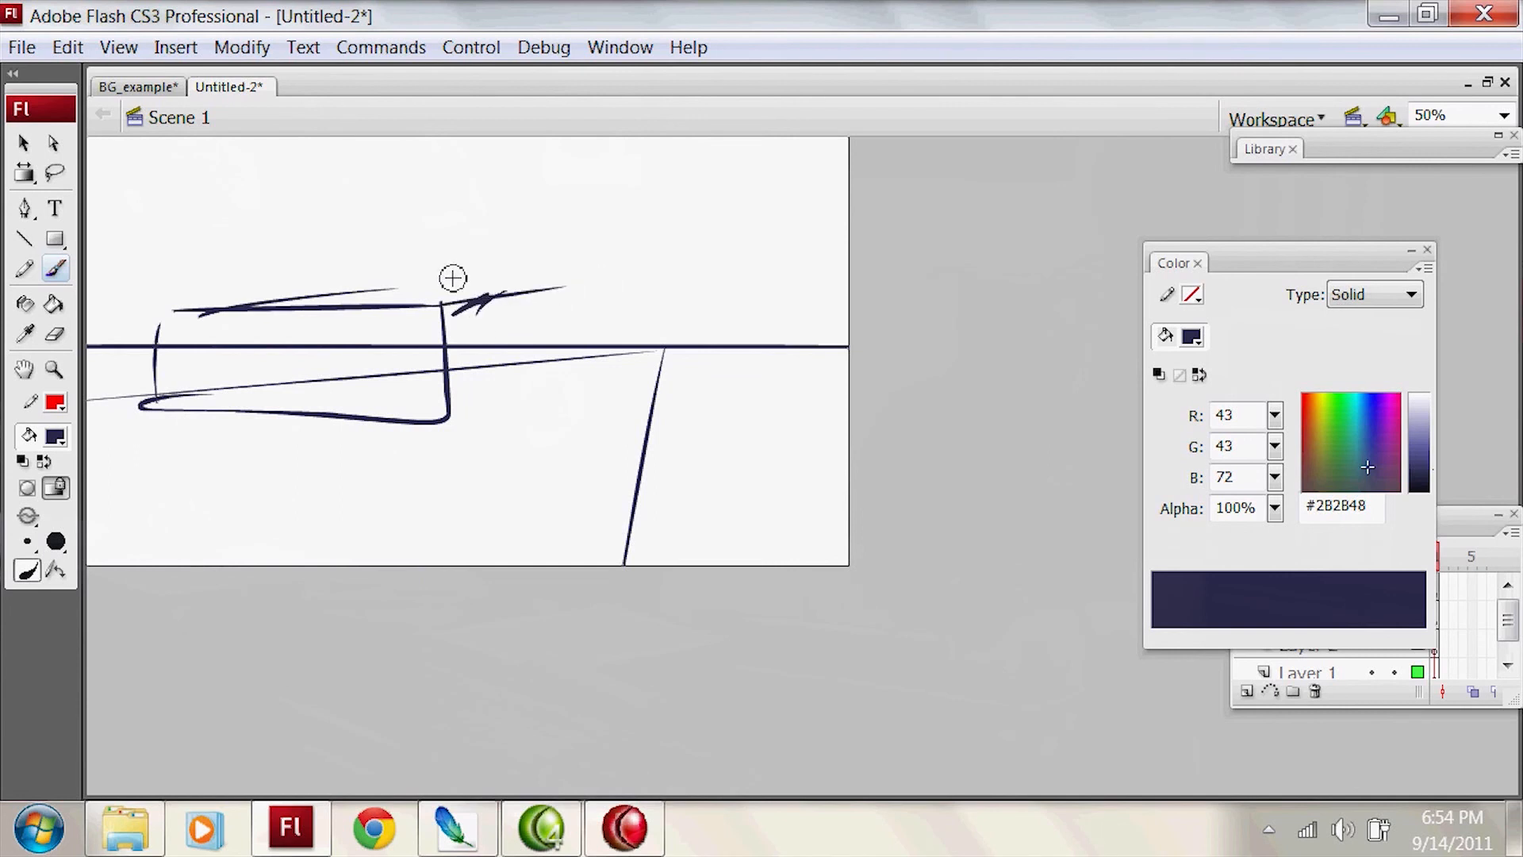
{"action": "key", "text": "ctrl+z"}
{"action": "left_click_drag", "start_coordinate": [453, 313], "coordinate": [555, 293]}
Step: Sketch the vehicle's raised cabin, its side receding toward the vanishing point, and two wheels
{"action": "mouse_move", "coordinate": [410, 291]}
{"action": "left_mouse_down"}
{"action": "mouse_move", "coordinate": [432, 250]}
{"action": "mouse_move", "coordinate": [568, 238]}
{"action": "left_mouse_up"}
{"action": "mouse_move", "coordinate": [566, 238]}
{"action": "left_mouse_down"}
{"action": "mouse_move", "coordinate": [588, 306]}
{"action": "mouse_move", "coordinate": [635, 292]}
{"action": "mouse_move", "coordinate": [641, 344]}
{"action": "mouse_move", "coordinate": [540, 394]}
{"action": "left_mouse_up"}
{"action": "mouse_move", "coordinate": [651, 345]}
{"action": "left_mouse_down"}
{"action": "mouse_move", "coordinate": [420, 432]}
{"action": "mouse_move", "coordinate": [649, 346]}
{"action": "mouse_move", "coordinate": [601, 387]}
{"action": "left_mouse_up"}
{"action": "left_click_drag", "start_coordinate": [514, 406], "coordinate": [523, 415]}
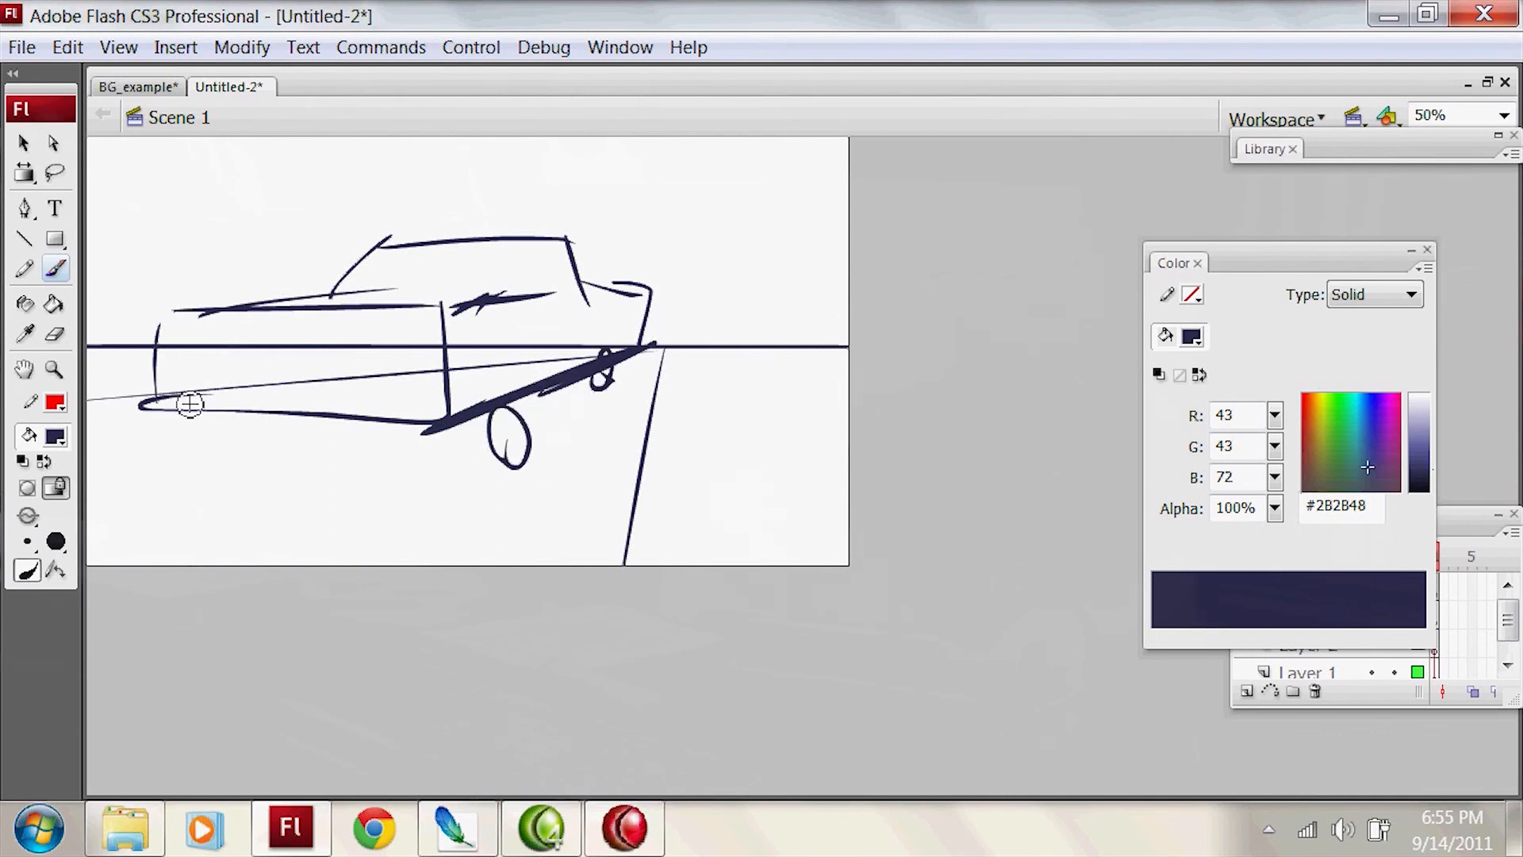
Step: Try long perspective lines extending from the vehicle's lower edge toward the stage's right side, and undo them
{"action": "left_click_drag", "start_coordinate": [151, 399], "coordinate": [586, 520]}
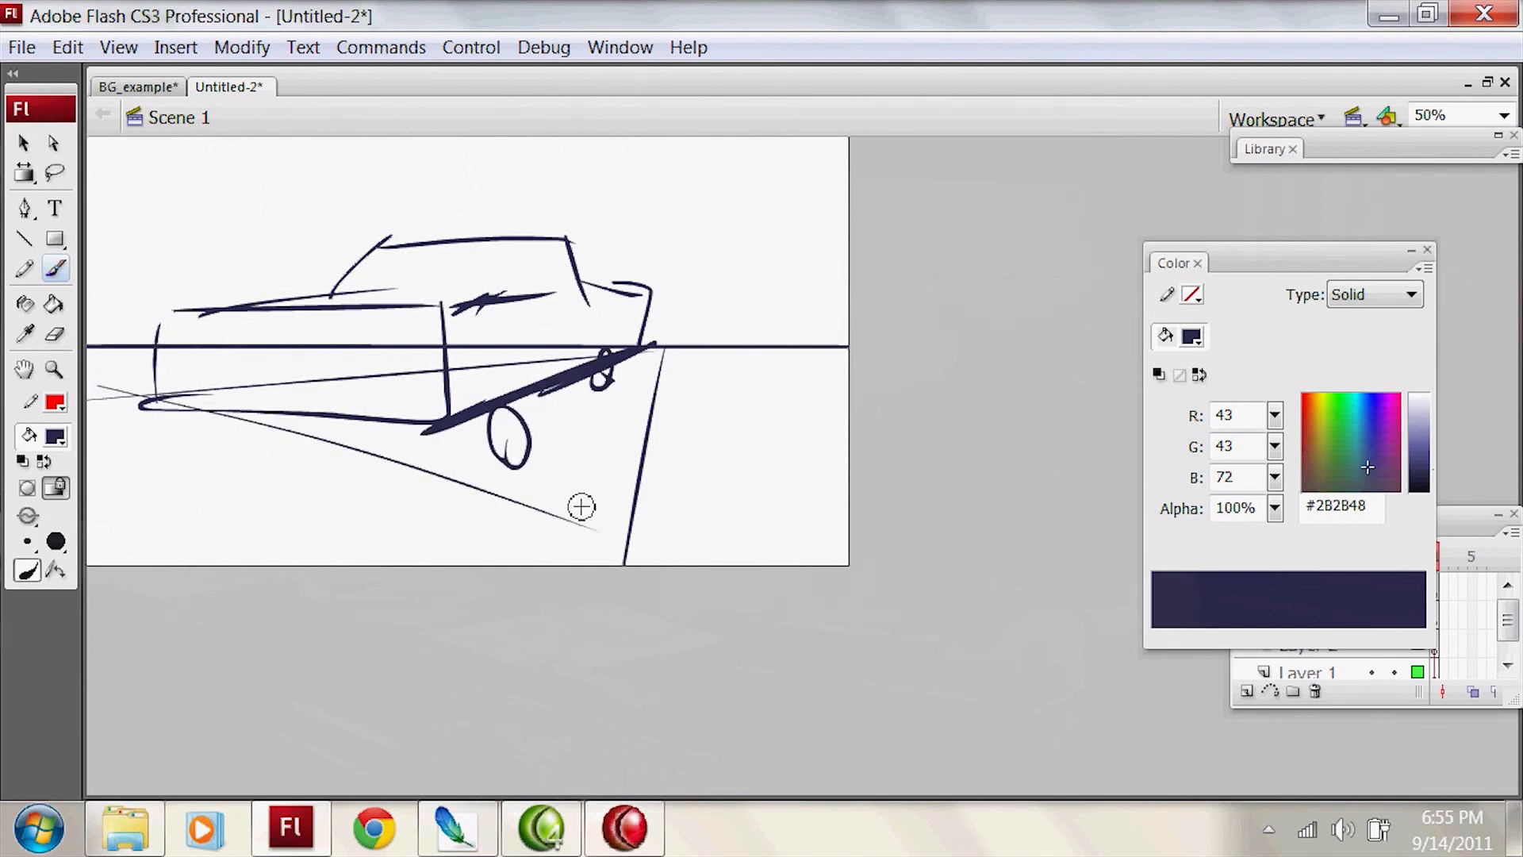
{"action": "key", "text": "ctrl+z"}
{"action": "left_click_drag", "start_coordinate": [143, 430], "coordinate": [762, 565]}
{"action": "left_click_drag", "start_coordinate": [369, 376], "coordinate": [1044, 426]}
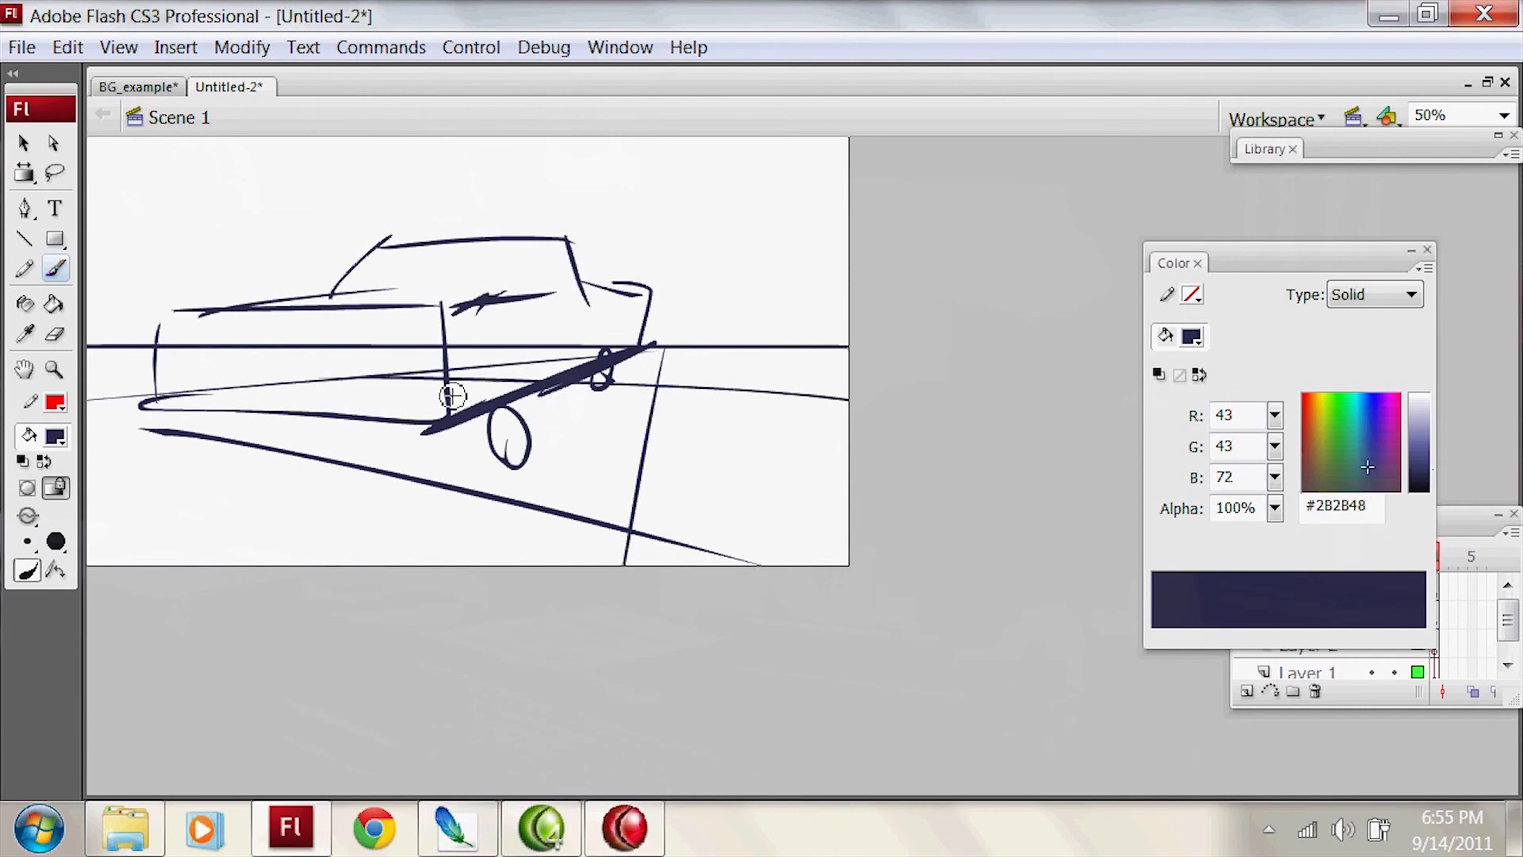
{"action": "key", "text": "ctrl+z"}
{"action": "key", "text": "ctrl+z"}
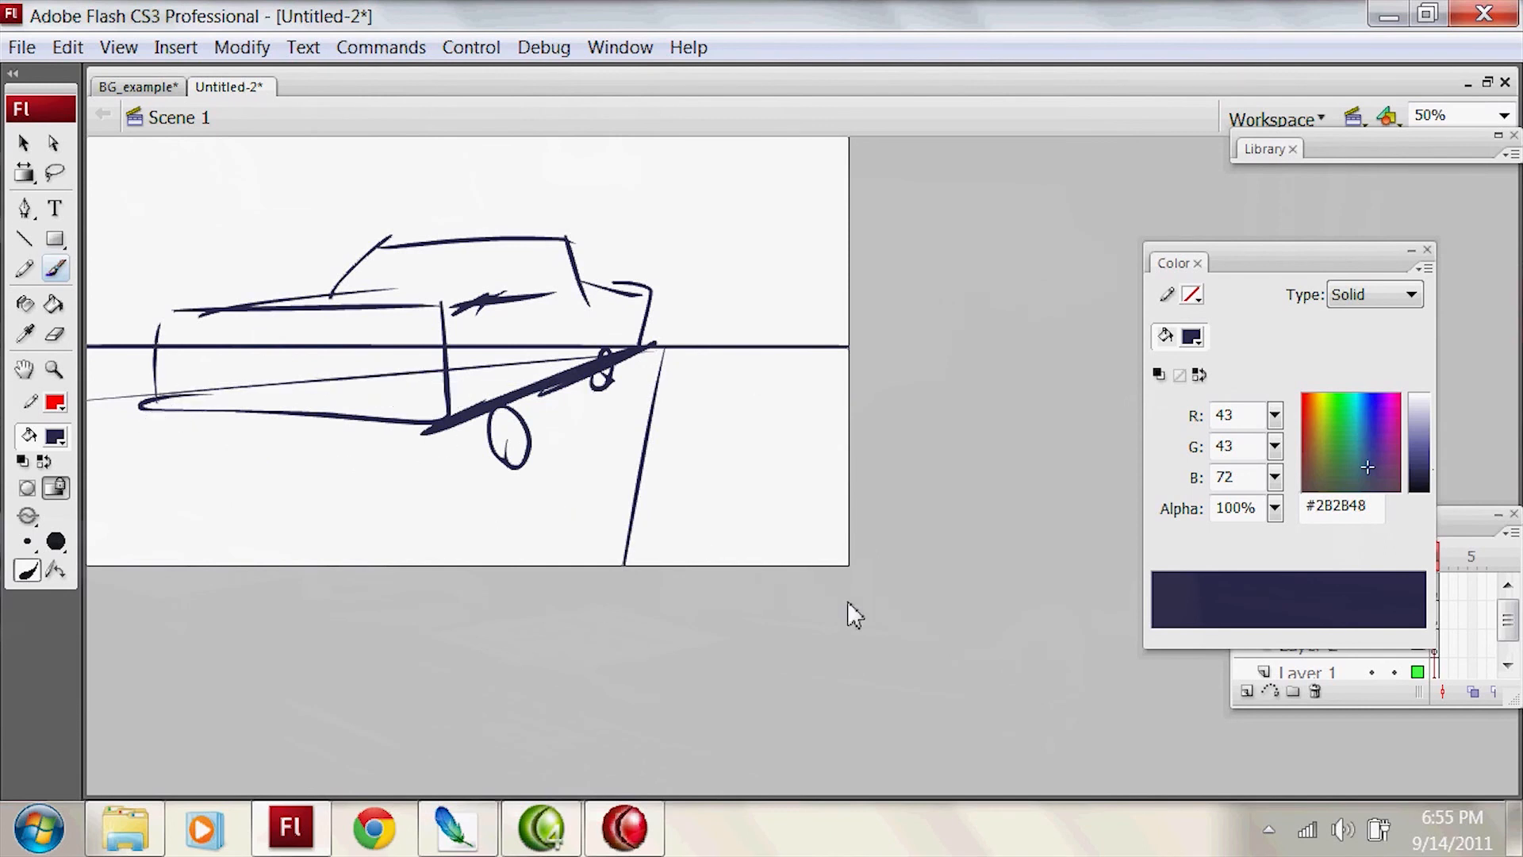
Step: Draw two new perspective lines below the horizon and redraw the vehicle end's bottom edge sloping down to the right
{"action": "key", "text": "ctrl+y"}
{"action": "key", "text": "ctrl+y"}
{"action": "left_click_drag", "start_coordinate": [141, 390], "coordinate": [467, 463]}
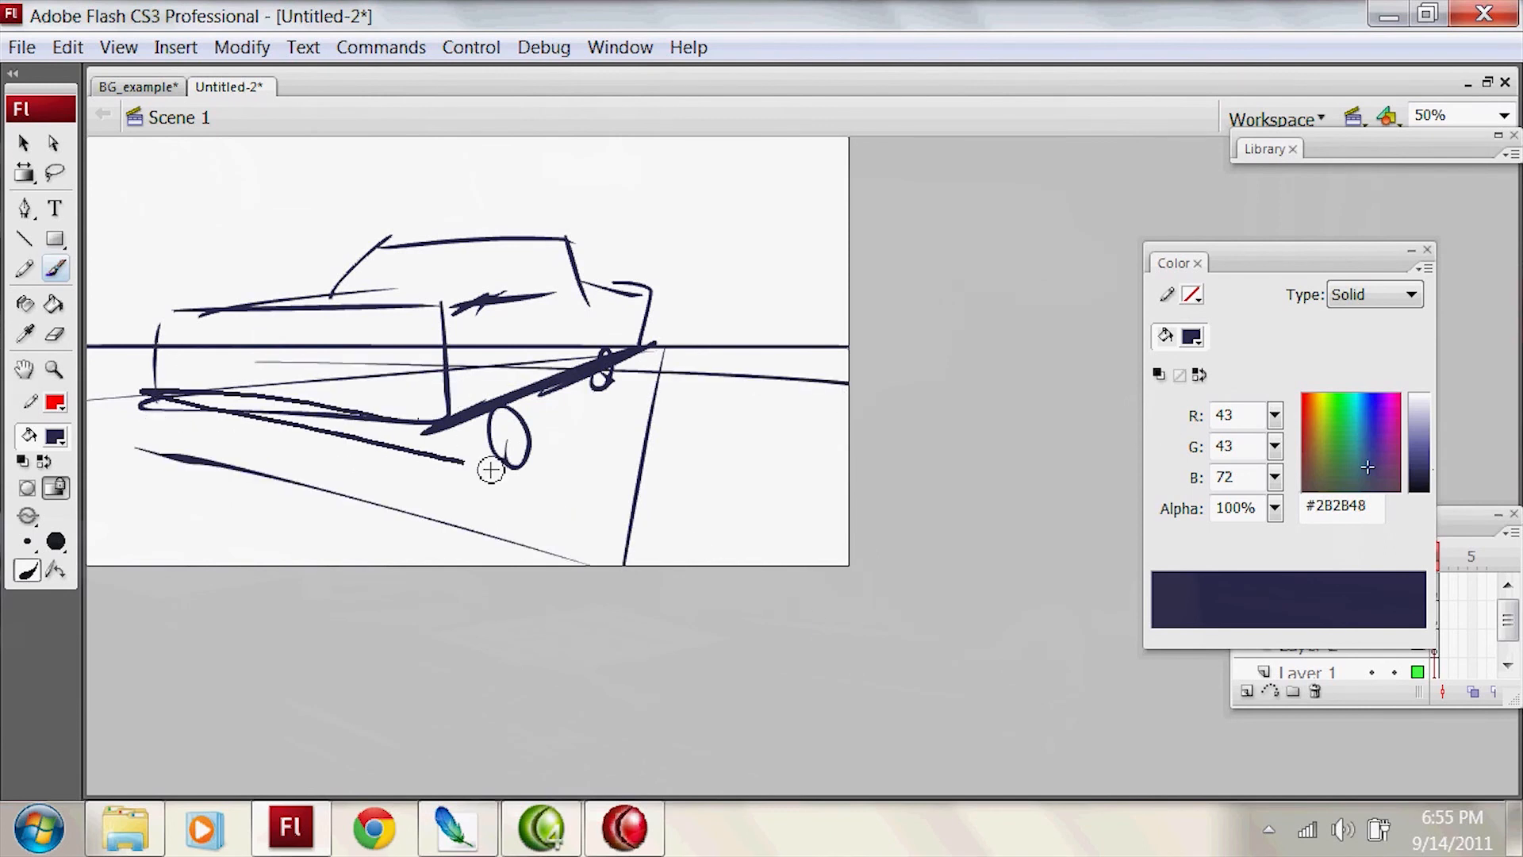
{"action": "key", "text": "ctrl+z"}
{"action": "left_click_drag", "start_coordinate": [154, 399], "coordinate": [449, 452]}
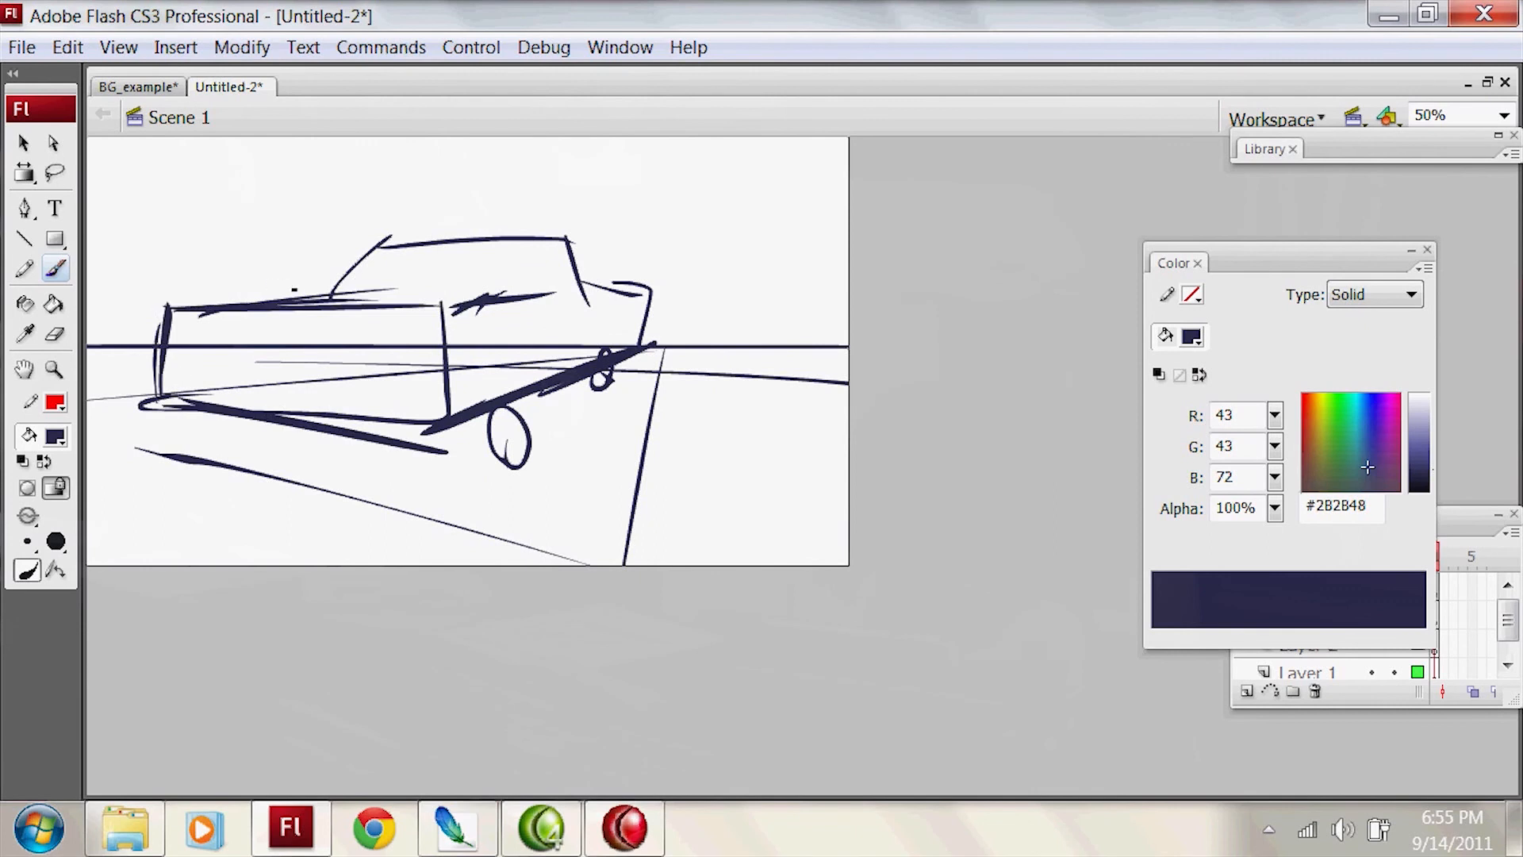
Step: Thicken the cabin's slanted edge and extend it down toward the top of the vehicle's boxy end
{"action": "left_click_drag", "start_coordinate": [279, 290], "coordinate": [389, 237]}
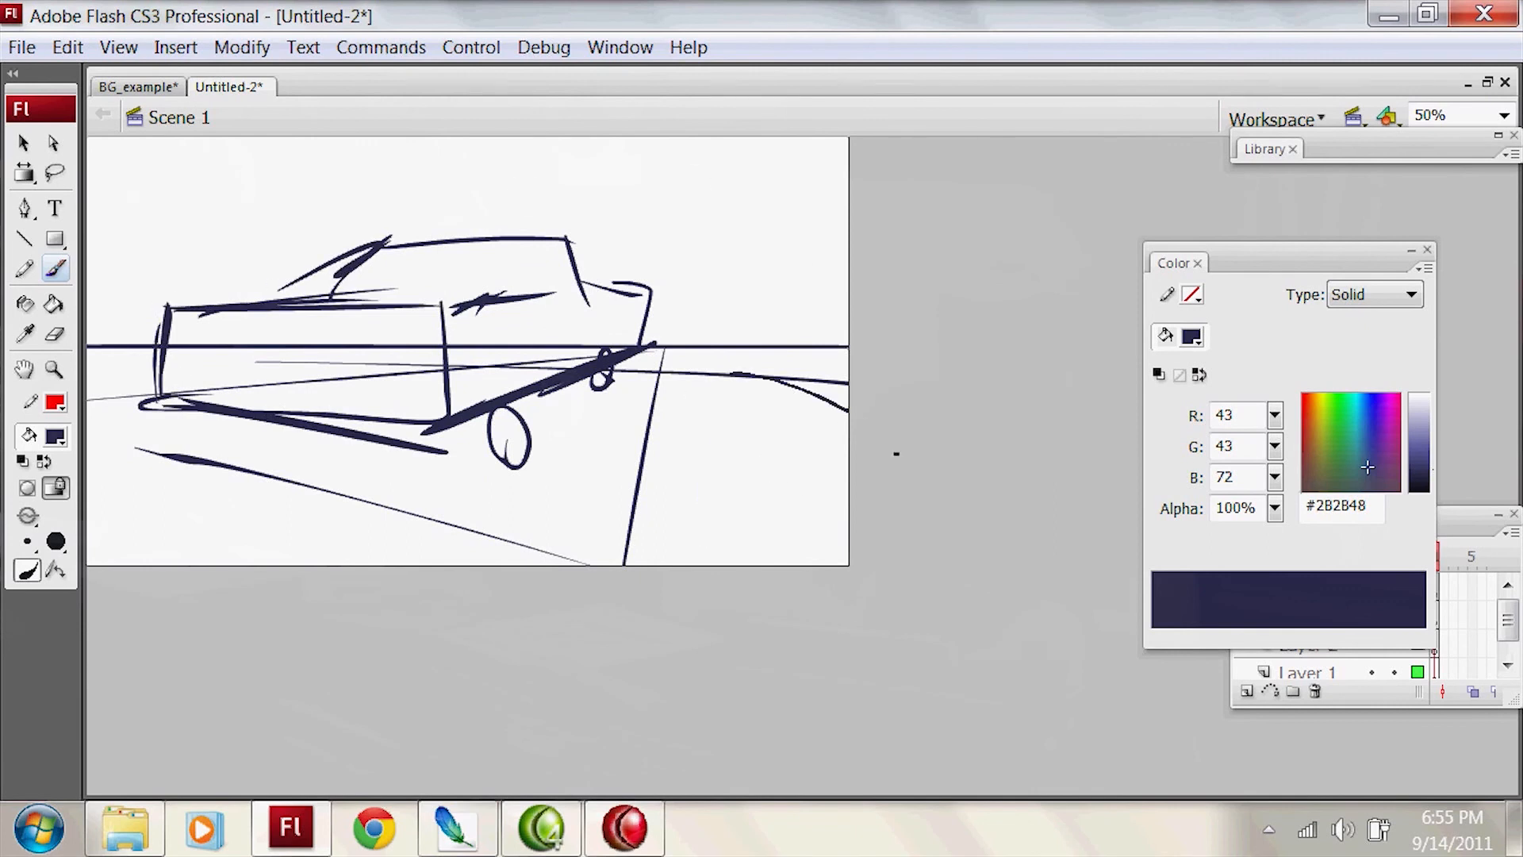
{"action": "mouse_move", "coordinate": [697, 364]}
{"action": "left_mouse_down"}
{"action": "mouse_move", "coordinate": [802, 420]}
{"action": "mouse_move", "coordinate": [782, 475]}
{"action": "mouse_move", "coordinate": [758, 397]}
{"action": "mouse_move", "coordinate": [781, 555]}
{"action": "left_mouse_up"}
{"action": "key", "text": "ctrl+z"}
{"action": "key", "text": "ctrl+z"}
{"action": "mouse_move", "coordinate": [741, 401]}
{"action": "left_mouse_down"}
{"action": "mouse_move", "coordinate": [765, 395]}
{"action": "mouse_move", "coordinate": [777, 560]}
{"action": "left_mouse_up"}
{"action": "left_click_drag", "start_coordinate": [848, 383], "coordinate": [683, 407]}
{"action": "mouse_move", "coordinate": [690, 422]}
{"action": "left_mouse_down"}
{"action": "mouse_move", "coordinate": [780, 401]}
{"action": "mouse_move", "coordinate": [754, 549]}
{"action": "mouse_move", "coordinate": [766, 427]}
{"action": "mouse_move", "coordinate": [769, 555]}
{"action": "left_mouse_up"}
{"action": "key", "text": "ctrl+z"}
{"action": "key", "text": "ctrl+z"}
{"action": "key", "text": "ctrl+z"}
{"action": "key", "text": "ctrl+z"}
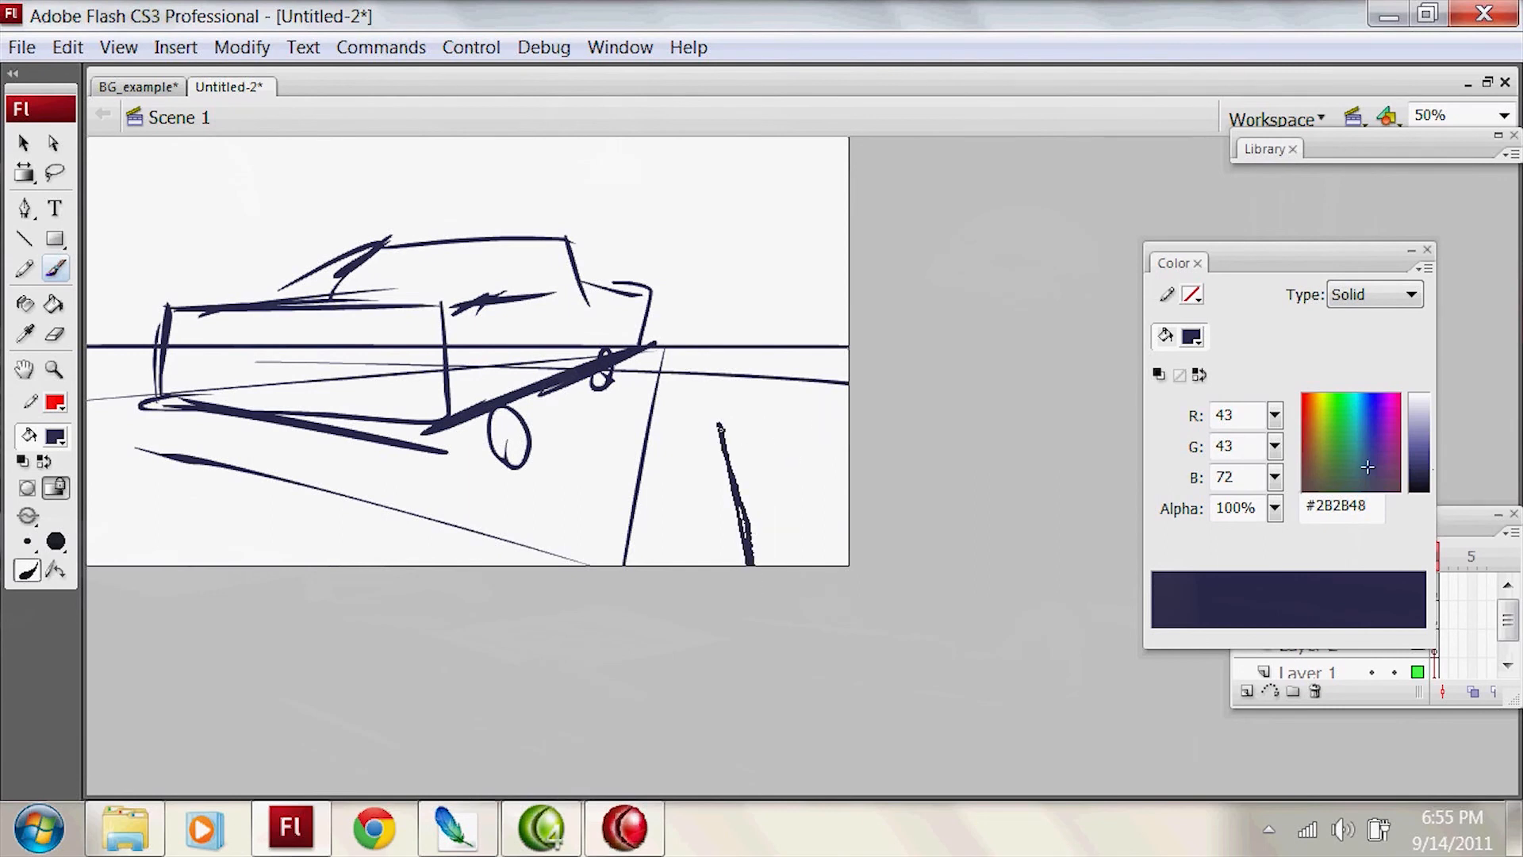
{"action": "left_click_drag", "start_coordinate": [758, 390], "coordinate": [754, 388]}
{"action": "key", "text": "ctrl+z"}
{"action": "left_click_drag", "start_coordinate": [651, 412], "coordinate": [698, 560]}
{"action": "key", "text": "ctrl+z"}
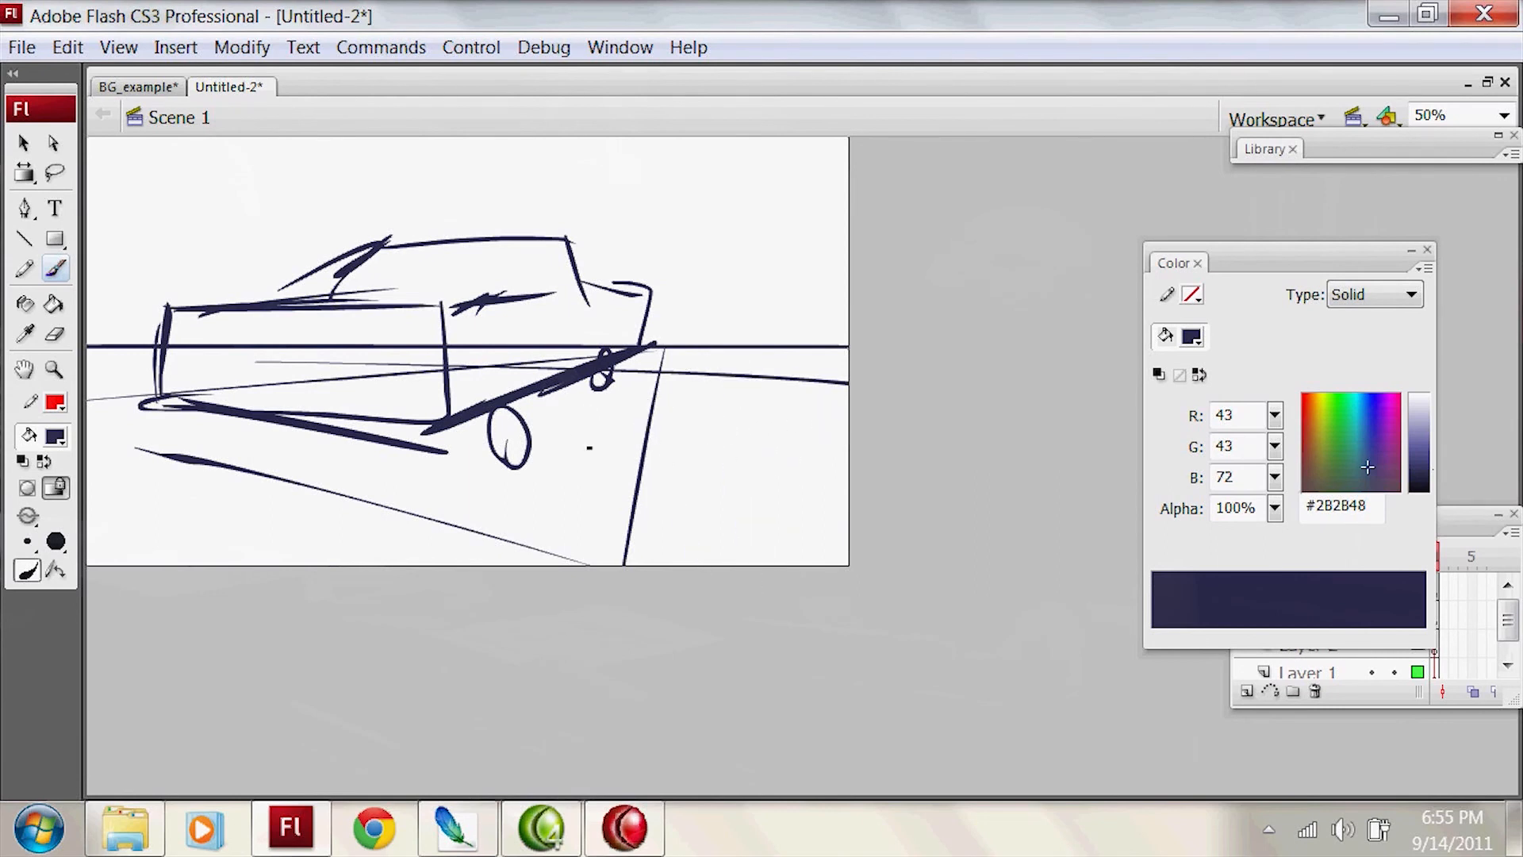
Step: Sketch a downward-tapering foreground form beside the vehicle's large wheel, with slanting strokes leading up from it
{"action": "mouse_move", "coordinate": [583, 436]}
{"action": "left_mouse_down"}
{"action": "mouse_move", "coordinate": [646, 427]}
{"action": "mouse_move", "coordinate": [671, 565]}
{"action": "left_mouse_up"}
{"action": "mouse_move", "coordinate": [704, 392]}
{"action": "left_mouse_down"}
{"action": "mouse_move", "coordinate": [659, 442]}
{"action": "mouse_move", "coordinate": [660, 493]}
{"action": "left_mouse_up"}
{"action": "mouse_move", "coordinate": [719, 510]}
{"action": "left_mouse_down"}
{"action": "mouse_move", "coordinate": [715, 495]}
{"action": "mouse_move", "coordinate": [735, 502]}
{"action": "mouse_move", "coordinate": [704, 479]}
{"action": "left_mouse_up"}
{"action": "mouse_move", "coordinate": [723, 357]}
{"action": "left_mouse_down"}
{"action": "mouse_move", "coordinate": [755, 346]}
{"action": "mouse_move", "coordinate": [755, 397]}
{"action": "mouse_move", "coordinate": [796, 337]}
{"action": "mouse_move", "coordinate": [752, 416]}
{"action": "left_mouse_up"}
{"action": "key", "text": "ctrl+z"}
Step: Build up a rough upright form that crosses the horizon beyond the tapered foreground form
{"action": "key", "text": "ctrl+z"}
{"action": "key", "text": "ctrl+z"}
{"action": "key", "text": "ctrl+z"}
{"action": "key", "text": "ctrl+z"}
{"action": "left_click_drag", "start_coordinate": [739, 342], "coordinate": [745, 411]}
{"action": "mouse_move", "coordinate": [731, 356]}
{"action": "left_mouse_down"}
{"action": "mouse_move", "coordinate": [744, 357]}
{"action": "mouse_move", "coordinate": [736, 366]}
{"action": "left_mouse_up"}
{"action": "left_click_drag", "start_coordinate": [771, 295], "coordinate": [780, 347]}
{"action": "key", "text": "ctrl+z"}
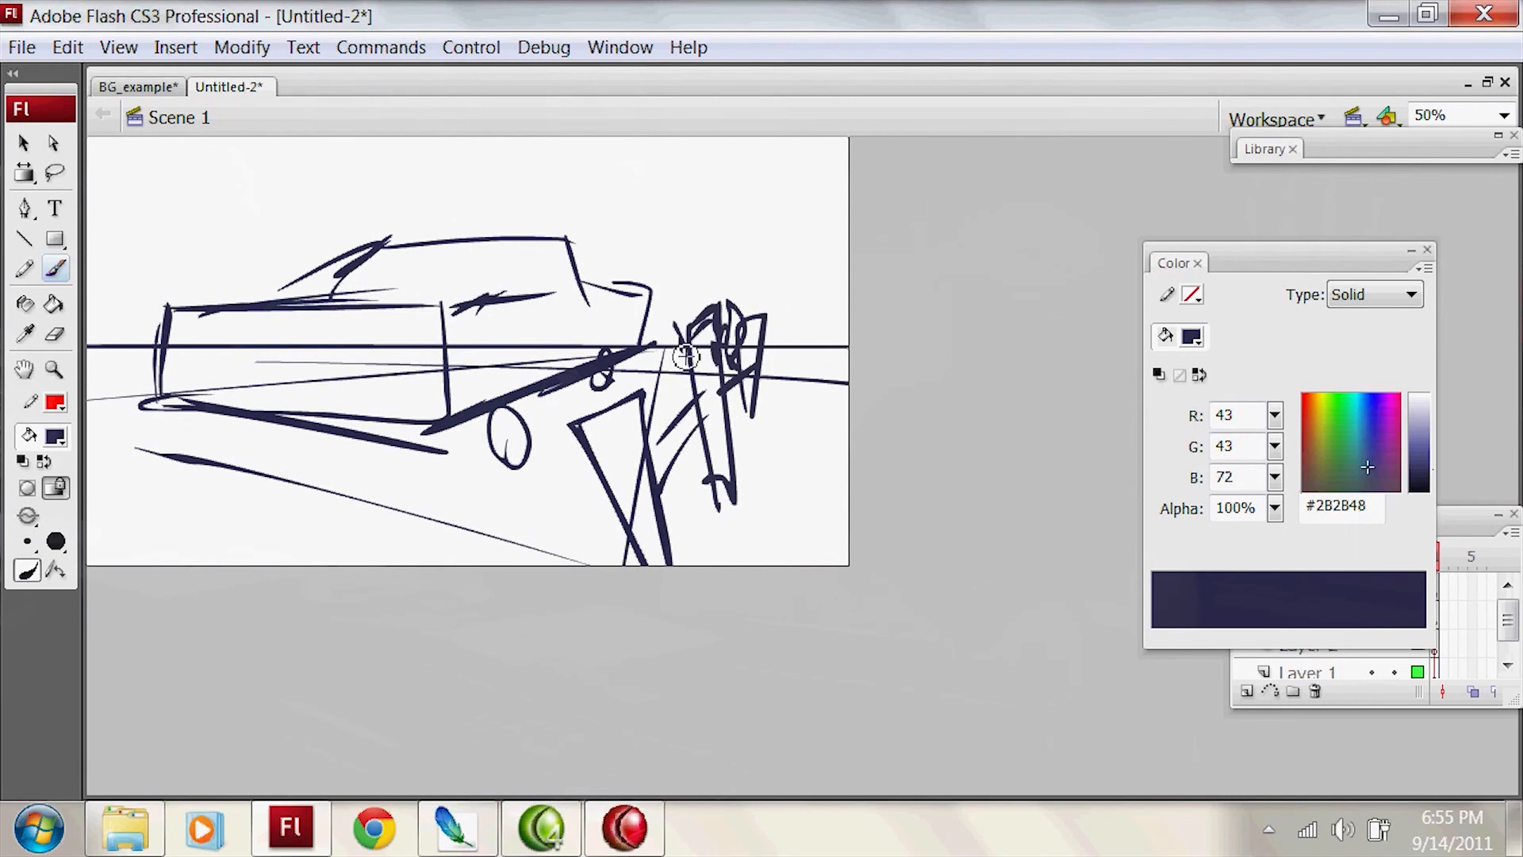
Step: Sketch distant post shapes joined by a crossbar on the horizon behind the vehicle's boxy end
{"action": "mouse_move", "coordinate": [90, 299]}
{"action": "left_mouse_down"}
{"action": "mouse_move", "coordinate": [113, 388]}
{"action": "mouse_move", "coordinate": [149, 372]}
{"action": "mouse_move", "coordinate": [106, 338]}
{"action": "mouse_move", "coordinate": [185, 294]}
{"action": "left_mouse_up"}
{"action": "key", "text": "ctrl+z"}
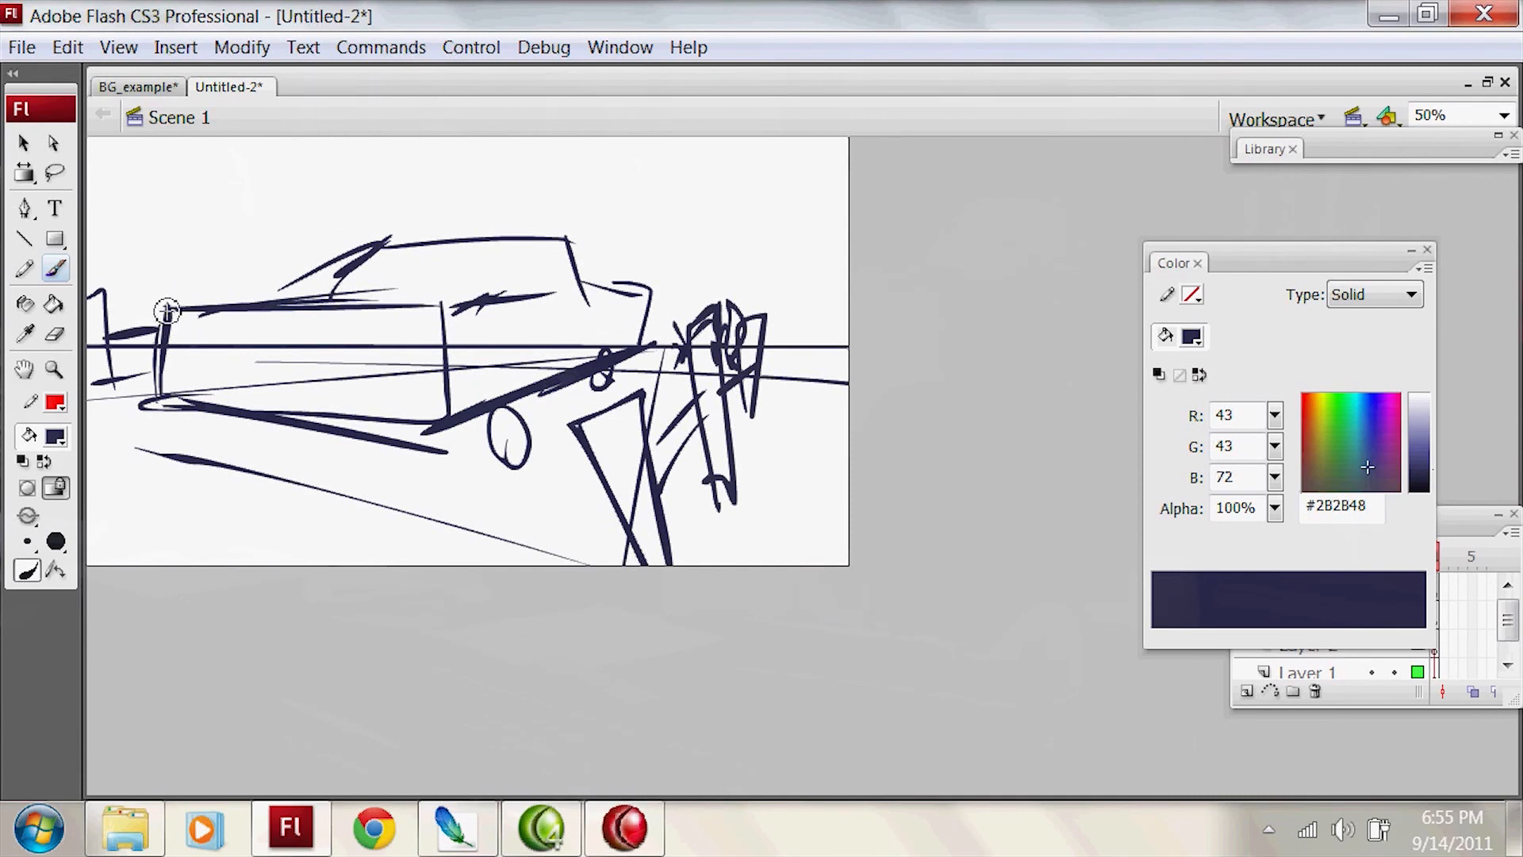
{"action": "mouse_move", "coordinate": [151, 344]}
{"action": "left_mouse_down"}
{"action": "mouse_move", "coordinate": [194, 305]}
{"action": "mouse_move", "coordinate": [317, 271]}
{"action": "left_mouse_up"}
Step: Hatch the tapered foreground form dark and outline a second one below the vehicle
{"action": "mouse_move", "coordinate": [589, 421]}
{"action": "left_mouse_down"}
{"action": "mouse_move", "coordinate": [616, 422]}
{"action": "mouse_move", "coordinate": [656, 561]}
{"action": "left_mouse_up"}
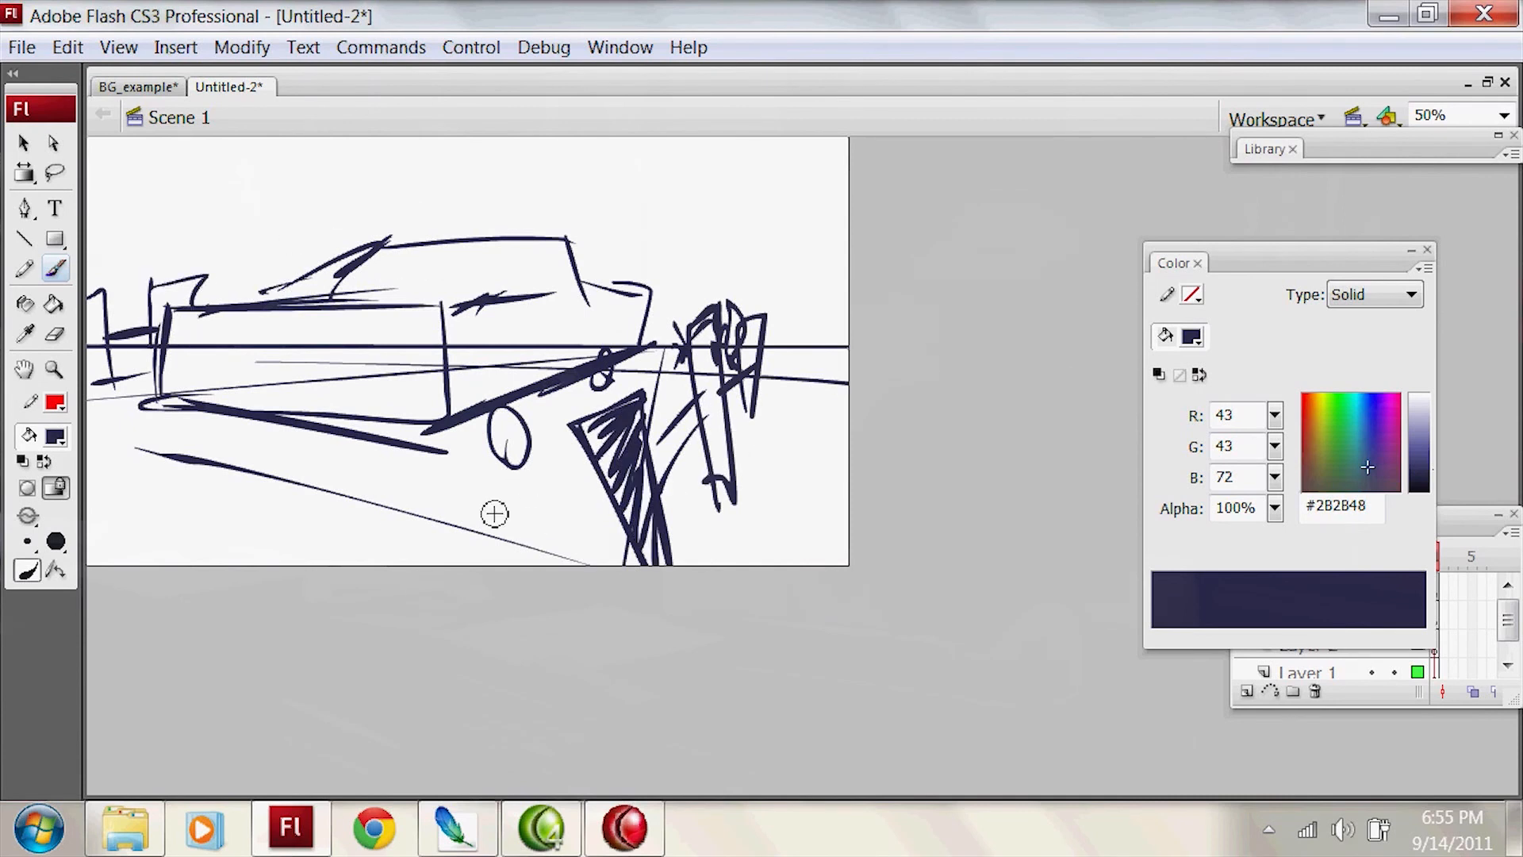
{"action": "mouse_move", "coordinate": [350, 440]}
{"action": "left_mouse_down"}
{"action": "mouse_move", "coordinate": [404, 564]}
{"action": "mouse_move", "coordinate": [432, 425]}
{"action": "left_mouse_up"}
{"action": "left_click_drag", "start_coordinate": [468, 421], "coordinate": [474, 570]}
{"action": "left_click_drag", "start_coordinate": [349, 438], "coordinate": [396, 565]}
{"action": "mouse_move", "coordinate": [387, 436]}
{"action": "left_mouse_down"}
{"action": "mouse_move", "coordinate": [401, 493]}
{"action": "mouse_move", "coordinate": [442, 547]}
{"action": "mouse_move", "coordinate": [469, 555]}
{"action": "mouse_move", "coordinate": [401, 476]}
{"action": "left_mouse_up"}
{"action": "key", "text": "ctrl+z"}
{"action": "key", "text": "ctrl+z"}
{"action": "key", "text": "ctrl+z"}
{"action": "key", "text": "ctrl+z"}
{"action": "key", "text": "ctrl+z"}
Step: Fill the second foreground form with dense hatching and darken the upright form on the horizon
{"action": "mouse_move", "coordinate": [369, 565]}
{"action": "left_mouse_down"}
{"action": "mouse_move", "coordinate": [328, 463]}
{"action": "mouse_move", "coordinate": [357, 477]}
{"action": "mouse_move", "coordinate": [394, 573]}
{"action": "mouse_move", "coordinate": [420, 570]}
{"action": "left_mouse_up"}
{"action": "mouse_move", "coordinate": [706, 351]}
{"action": "left_mouse_down"}
{"action": "mouse_move", "coordinate": [718, 508]}
{"action": "mouse_move", "coordinate": [713, 365]}
{"action": "left_mouse_up"}
{"action": "mouse_move", "coordinate": [417, 480]}
{"action": "left_mouse_down"}
{"action": "mouse_move", "coordinate": [434, 452]}
{"action": "mouse_move", "coordinate": [460, 459]}
{"action": "mouse_move", "coordinate": [415, 451]}
{"action": "left_mouse_up"}
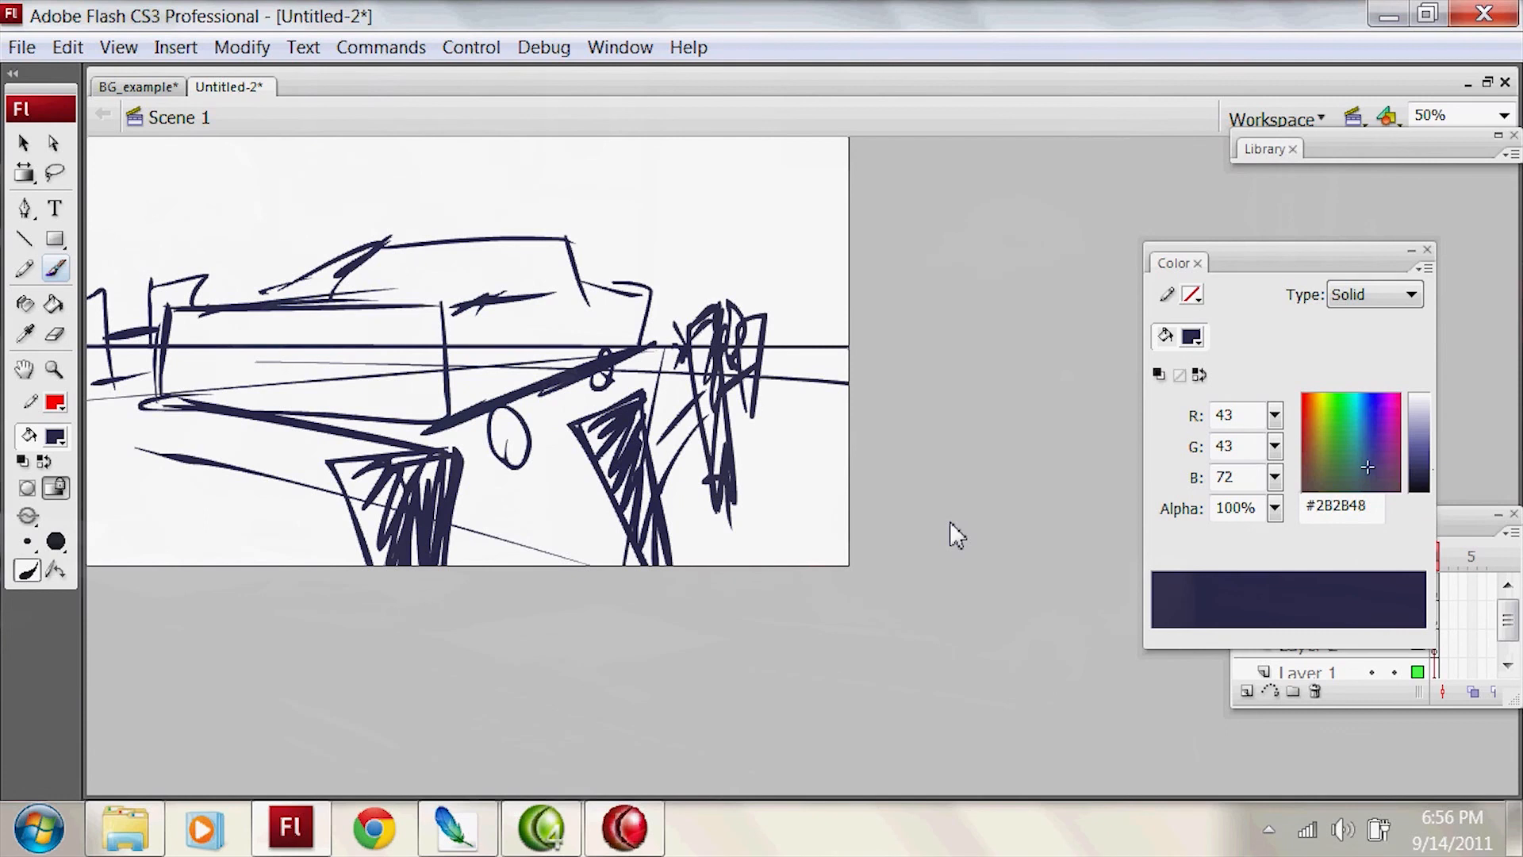
{"action": "left_click_drag", "start_coordinate": [379, 563], "coordinate": [348, 473]}
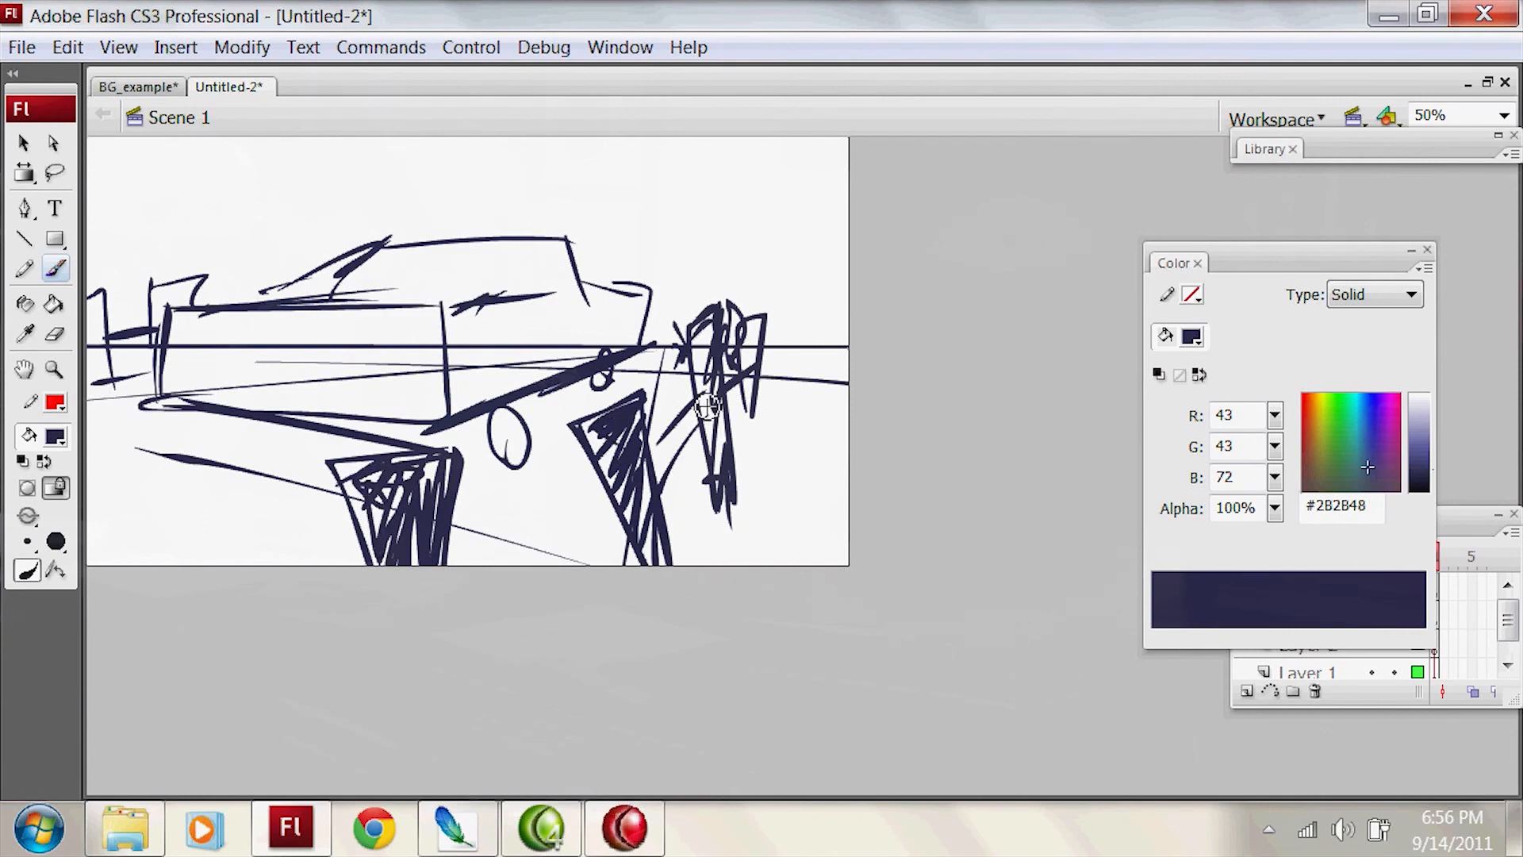
Step: Select the vehicle with a freehand lasso, scale it down and shift it slightly to the right
{"action": "key", "text": "l"}
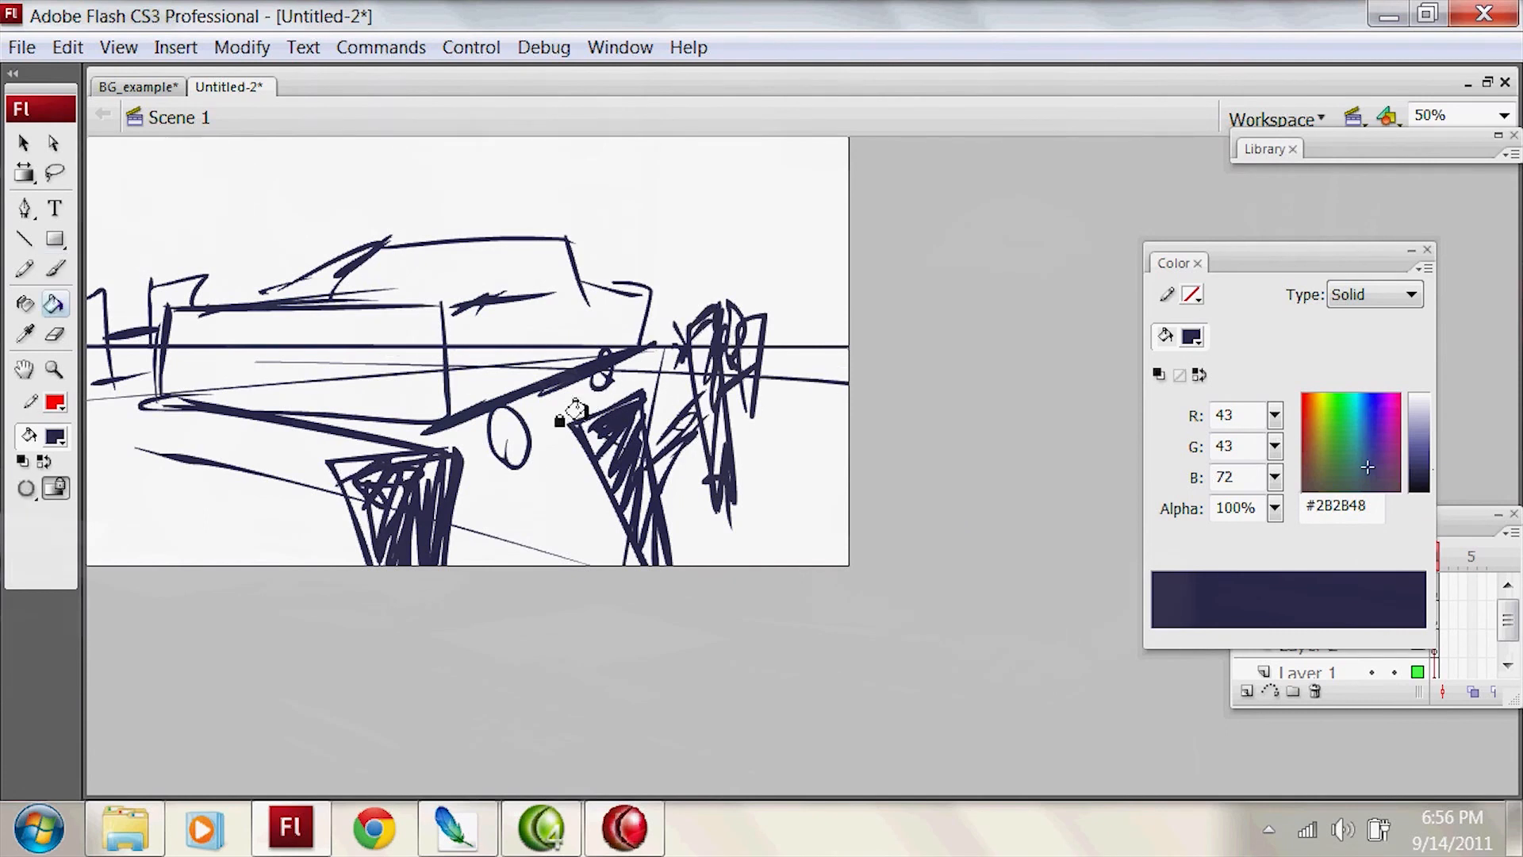
{"action": "left_click_drag", "start_coordinate": [499, 464], "coordinate": [190, 436]}
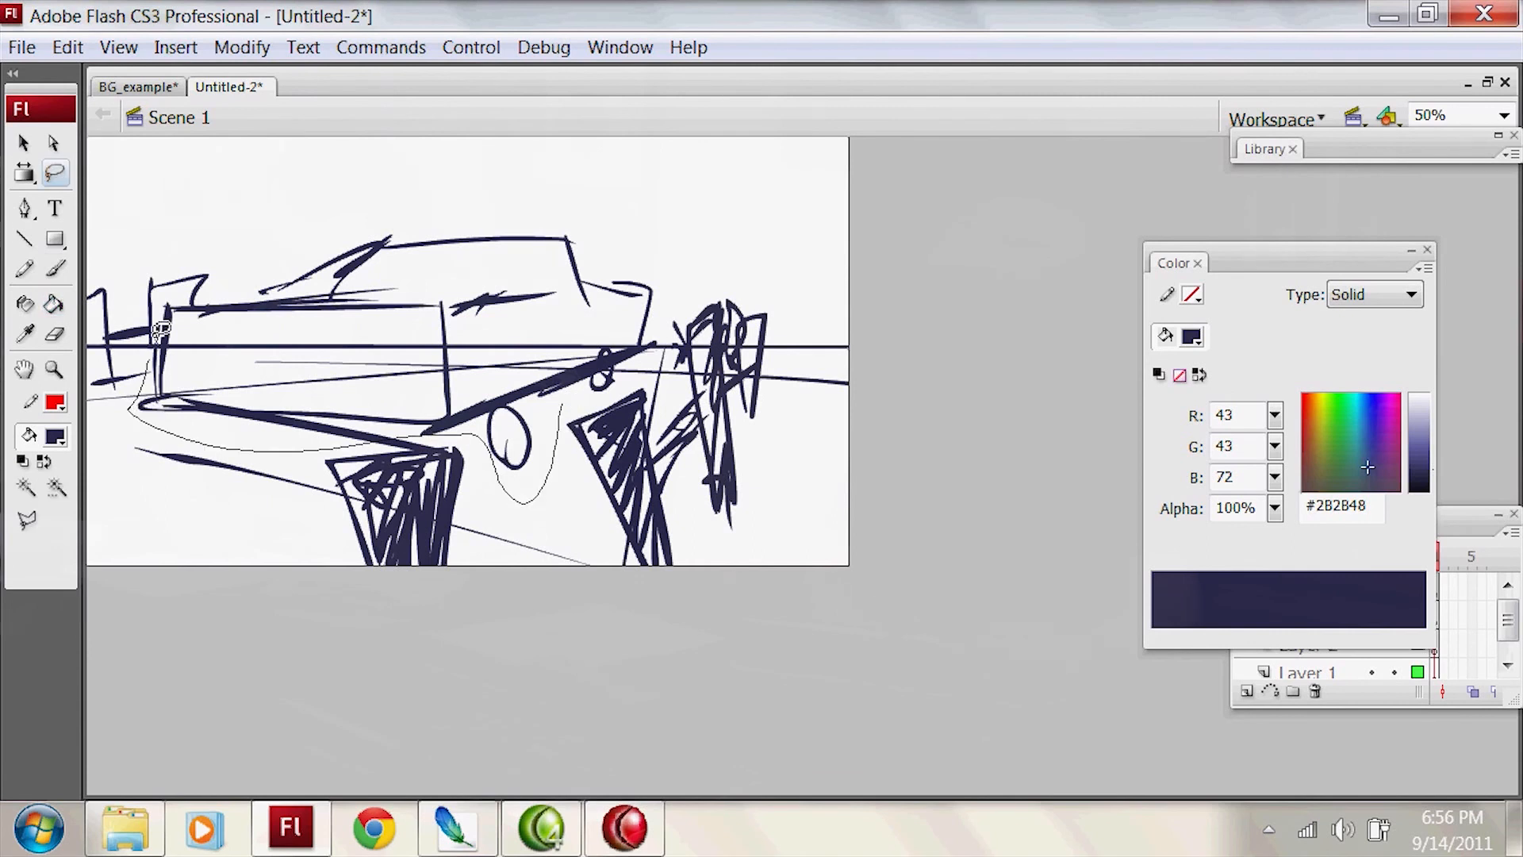
{"action": "mouse_move", "coordinate": [161, 330]}
{"action": "left_mouse_down"}
{"action": "mouse_move", "coordinate": [409, 187]}
{"action": "mouse_move", "coordinate": [671, 277]}
{"action": "mouse_move", "coordinate": [666, 349]}
{"action": "left_mouse_up"}
{"action": "key", "text": "q"}
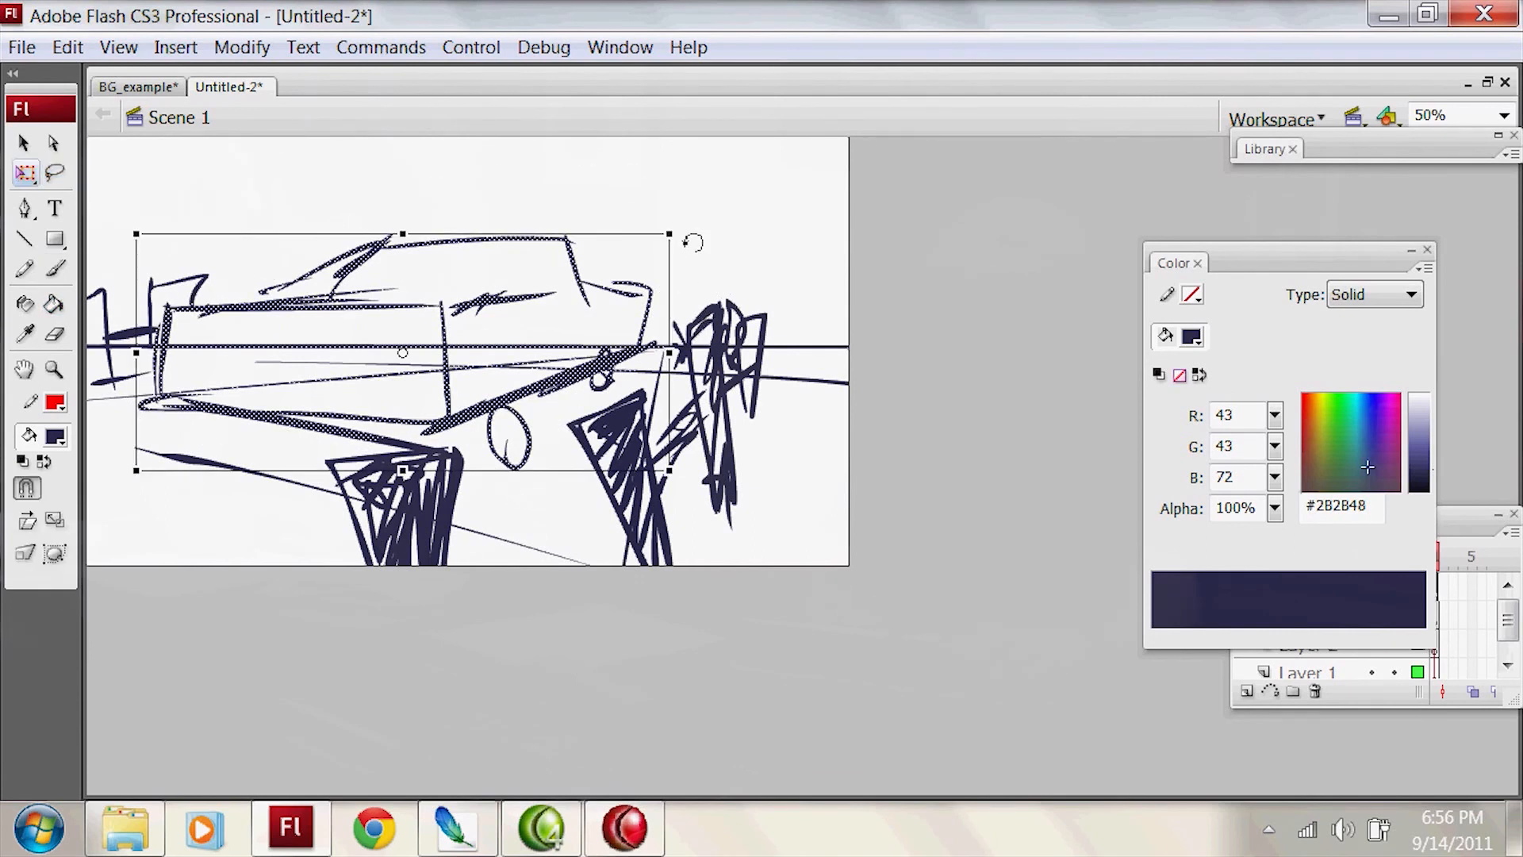
{"action": "left_click_drag", "start_coordinate": [671, 235], "coordinate": [581, 276]}
{"action": "key", "text": "v"}
{"action": "left_click_drag", "start_coordinate": [558, 349], "coordinate": [592, 349]}
Step: Brush in the missing horizon line between the reduced vehicle and the distant posts, patching the cut strokes nearby
{"action": "key", "text": "b"}
{"action": "mouse_move", "coordinate": [287, 345]}
{"action": "left_mouse_down"}
{"action": "mouse_move", "coordinate": [152, 346]}
{"action": "mouse_move", "coordinate": [187, 271]}
{"action": "mouse_move", "coordinate": [148, 386]}
{"action": "left_mouse_up"}
{"action": "key", "text": "ctrl+z"}
{"action": "key", "text": "ctrl+z"}
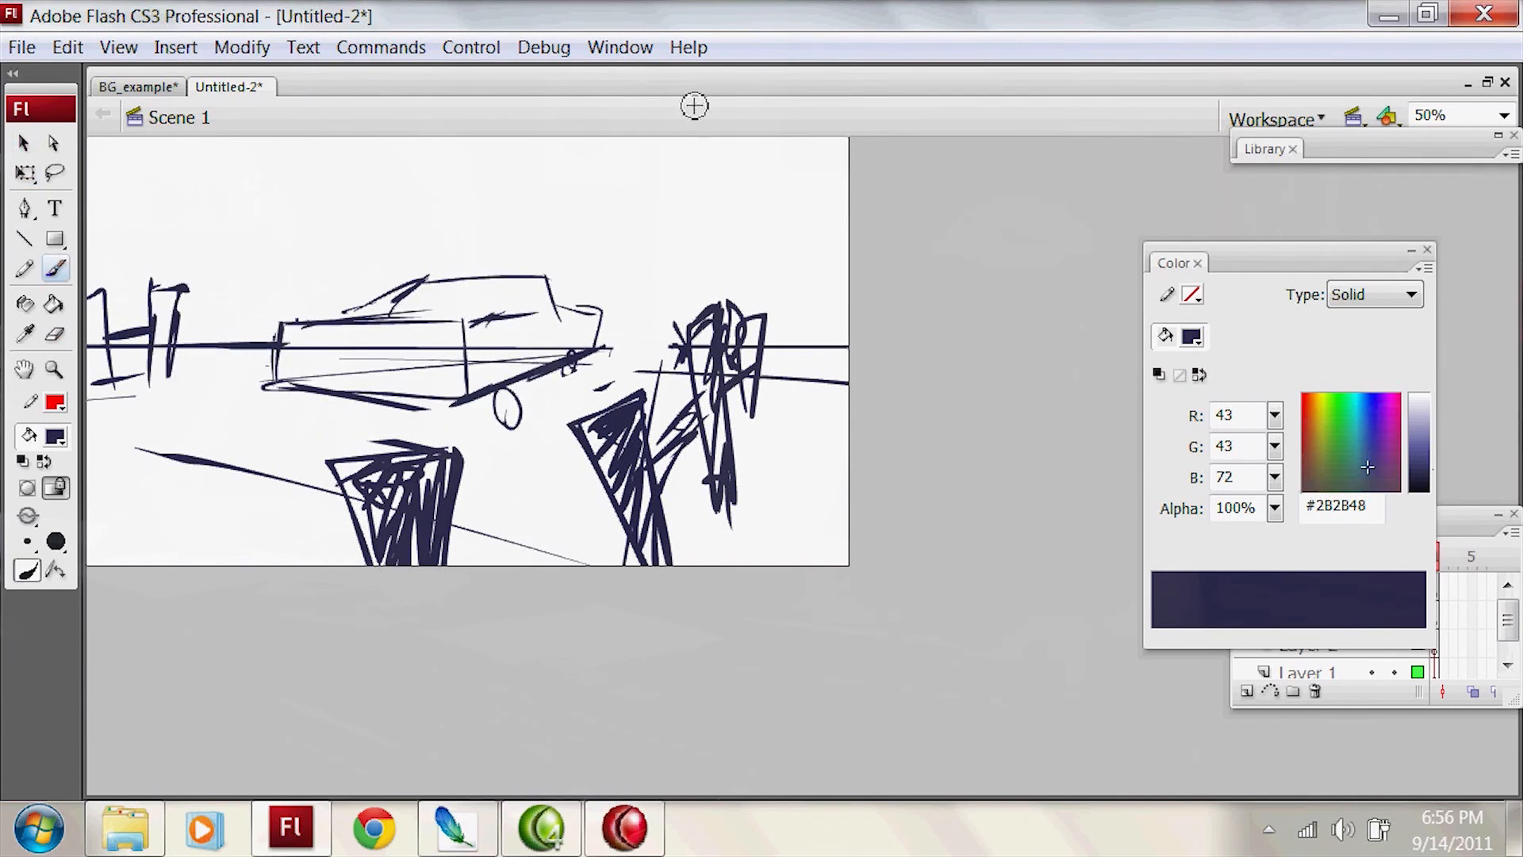
Step: Sketch flat-bottomed, rounded clouds in the sky on both sides of the vehicle
{"action": "mouse_move", "coordinate": [628, 228]}
{"action": "left_mouse_down"}
{"action": "mouse_move", "coordinate": [757, 209]}
{"action": "mouse_move", "coordinate": [501, 241]}
{"action": "left_mouse_up"}
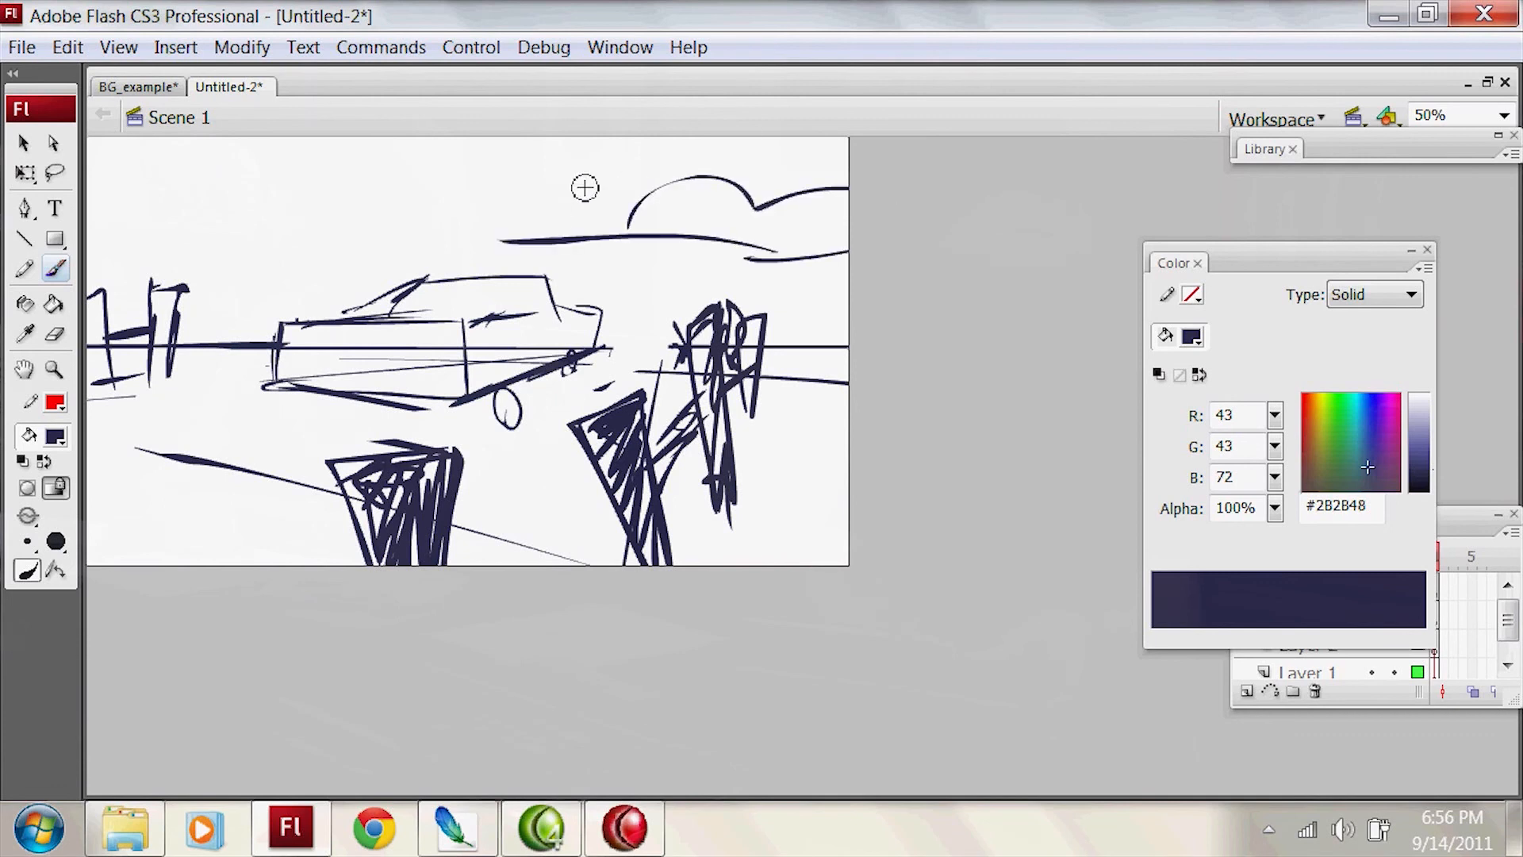
{"action": "left_click_drag", "start_coordinate": [373, 217], "coordinate": [199, 216]}
{"action": "key", "text": "ctrl+z"}
{"action": "mouse_move", "coordinate": [308, 224]}
{"action": "left_mouse_down"}
{"action": "mouse_move", "coordinate": [89, 196]}
{"action": "mouse_move", "coordinate": [375, 228]}
{"action": "left_mouse_up"}
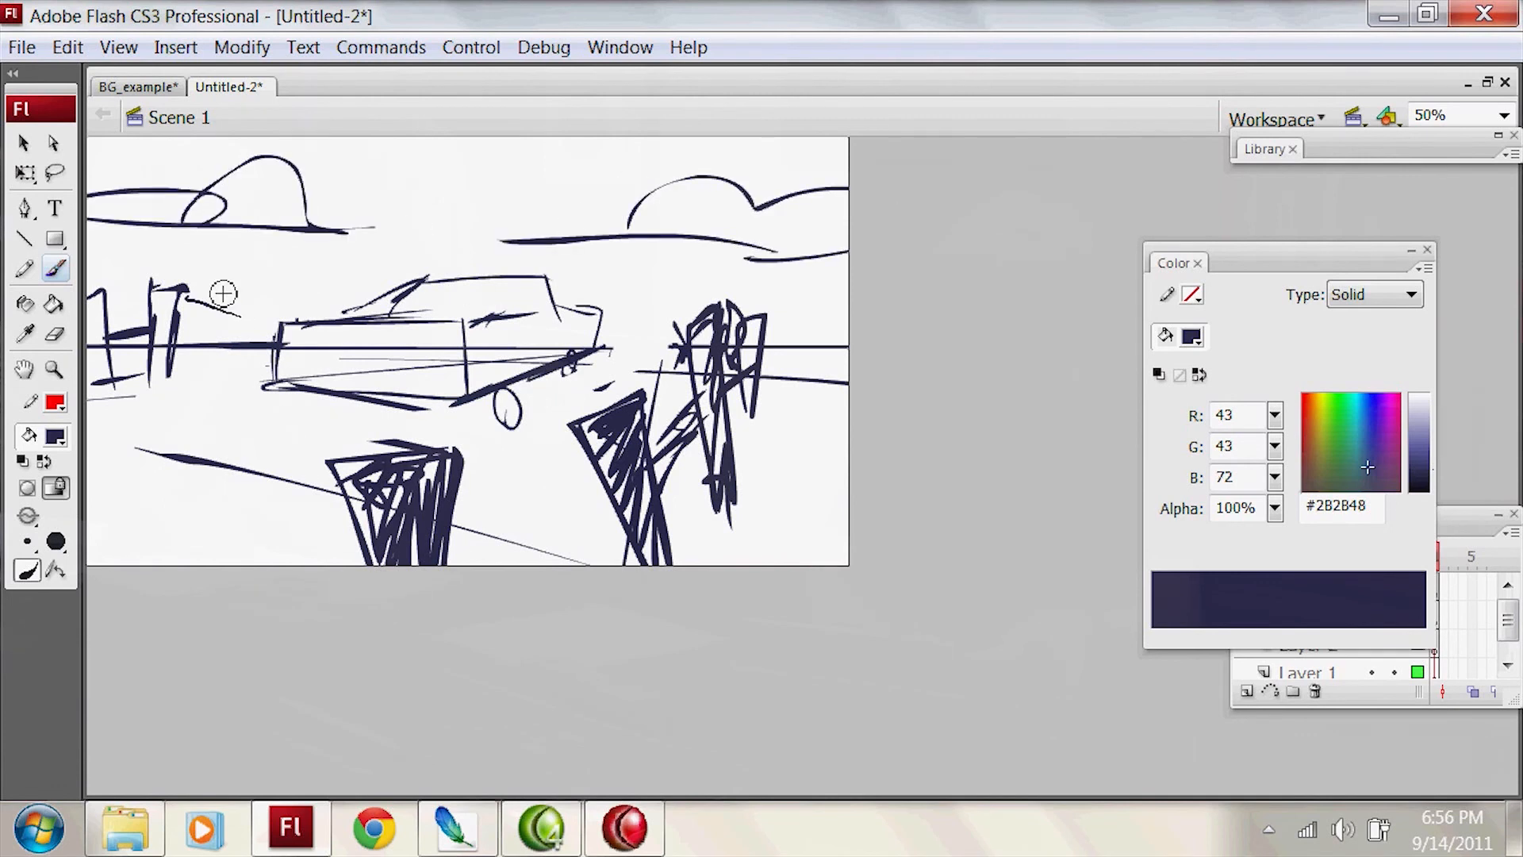
Step: Add distant contour strokes above the horizon on both sides of the vehicle and darken the scribbled upright form
{"action": "left_click_drag", "start_coordinate": [253, 316], "coordinate": [180, 314]}
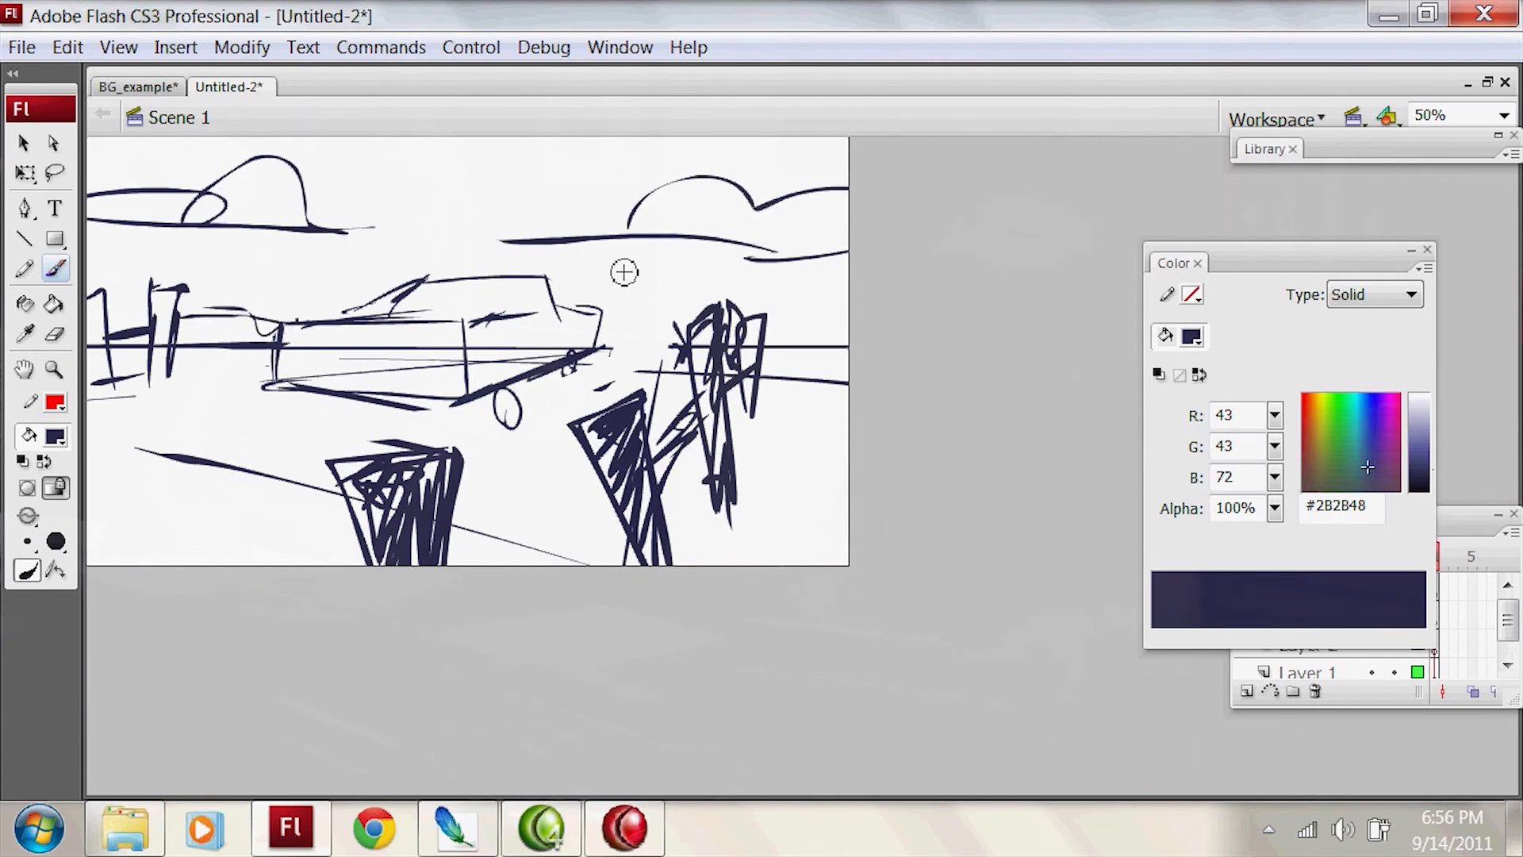
{"action": "key", "text": "ctrl+z"}
{"action": "mouse_move", "coordinate": [651, 335]}
{"action": "left_mouse_down"}
{"action": "mouse_move", "coordinate": [738, 356]}
{"action": "mouse_move", "coordinate": [849, 348]}
{"action": "mouse_move", "coordinate": [848, 331]}
{"action": "mouse_move", "coordinate": [828, 476]}
{"action": "left_mouse_up"}
{"action": "key", "text": "ctrl+z"}
{"action": "left_click_drag", "start_coordinate": [701, 373], "coordinate": [728, 478]}
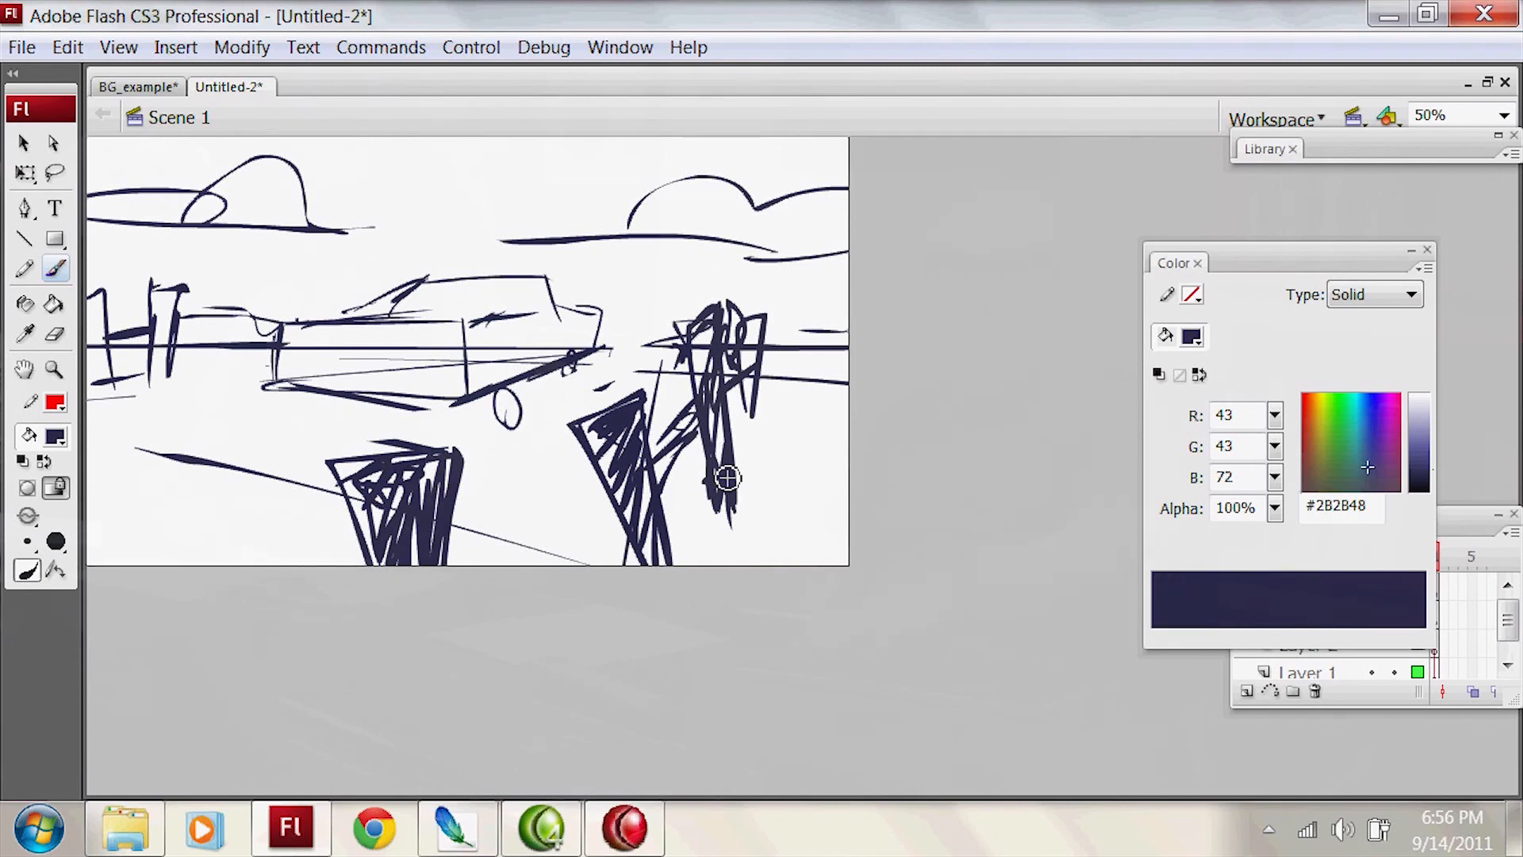
Step: Select the entire sketch and delete it
{"action": "key", "text": "ctrl+a"}
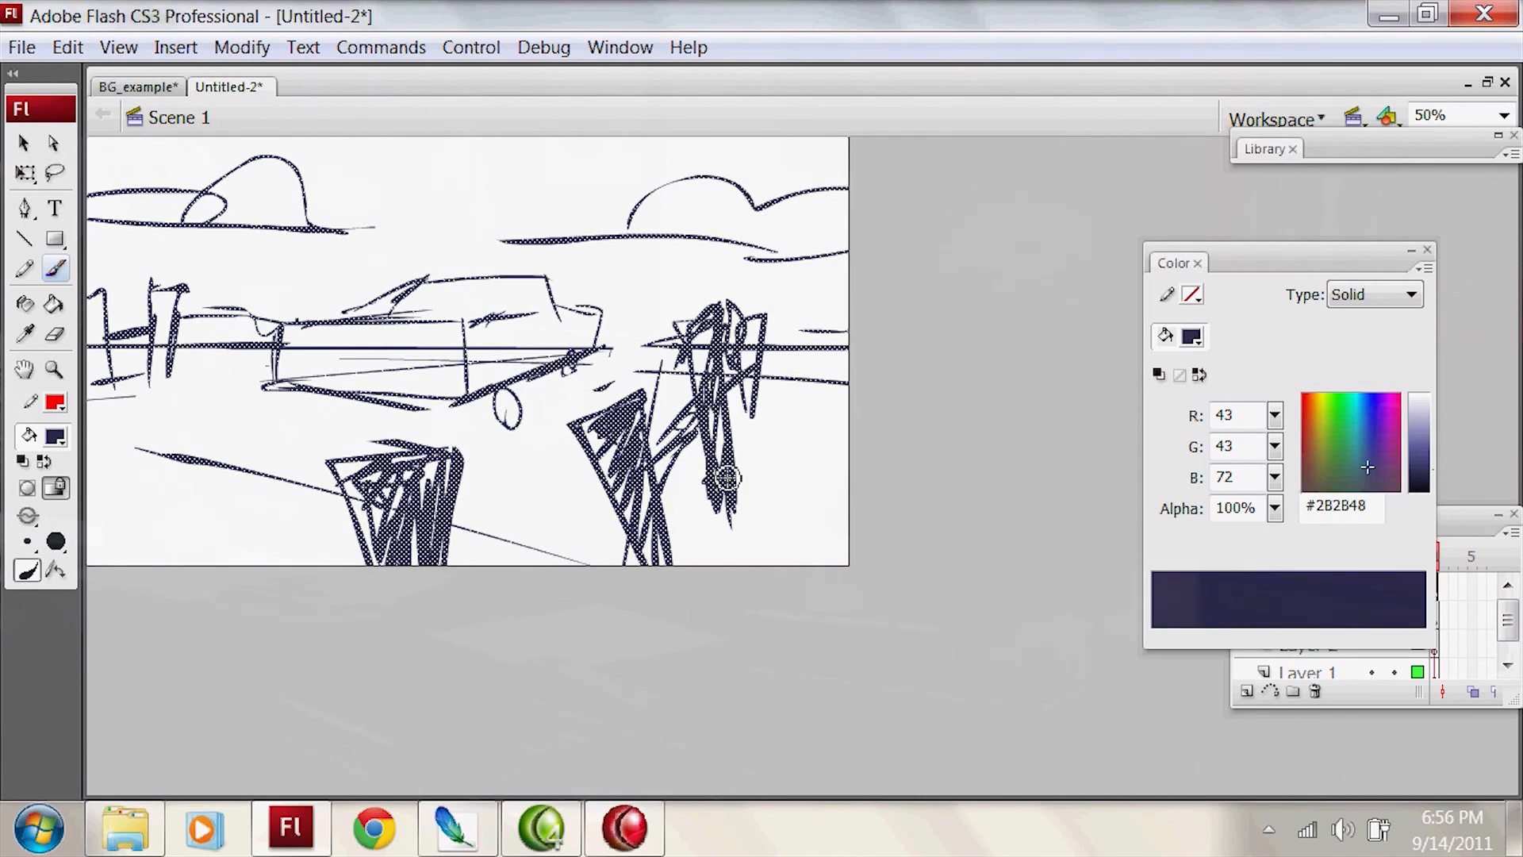
{"action": "key", "text": "Delete"}
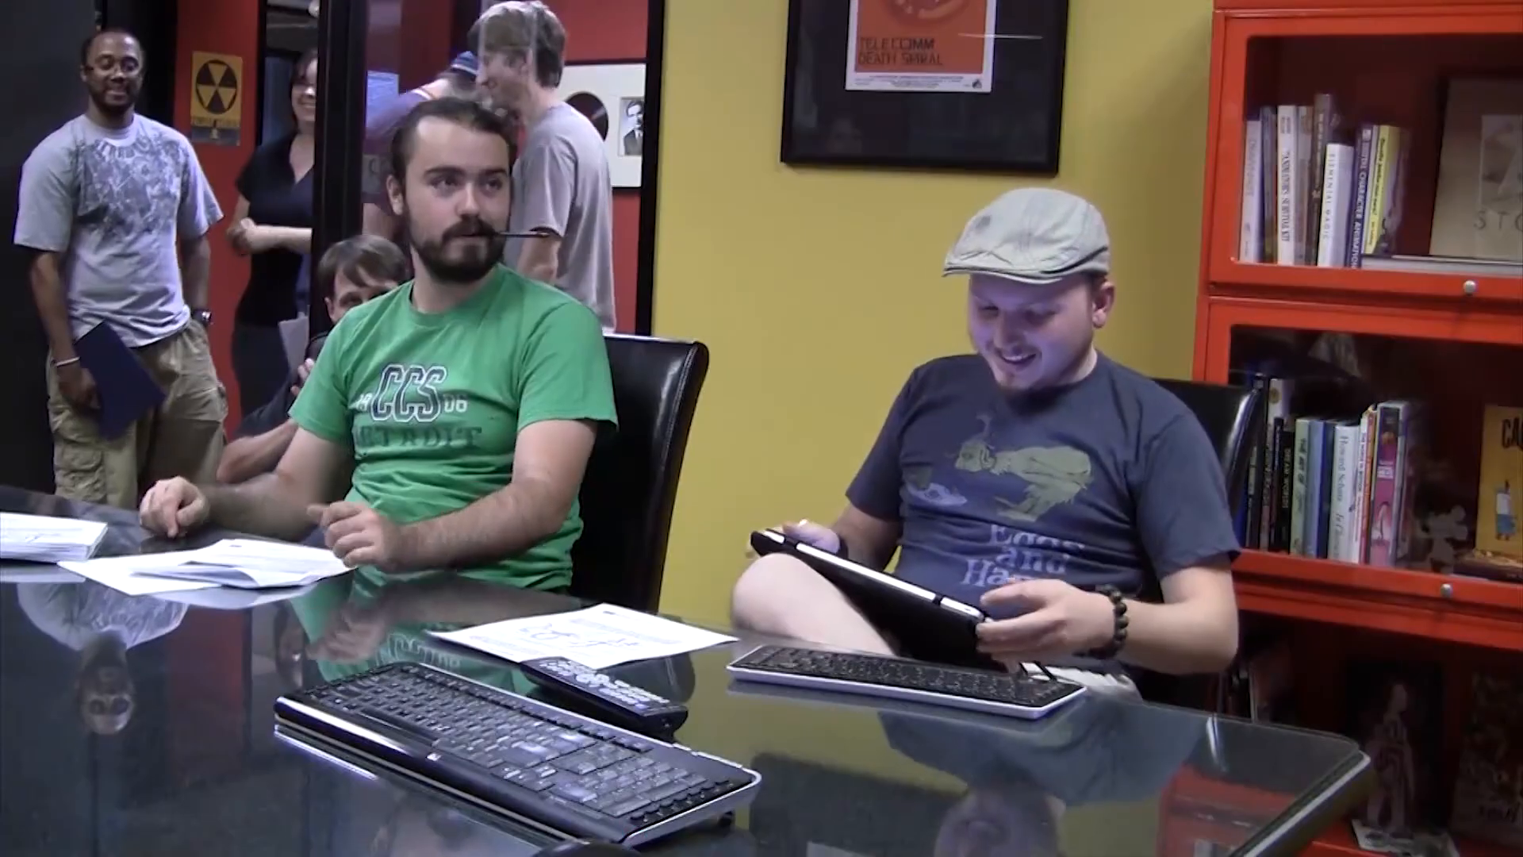